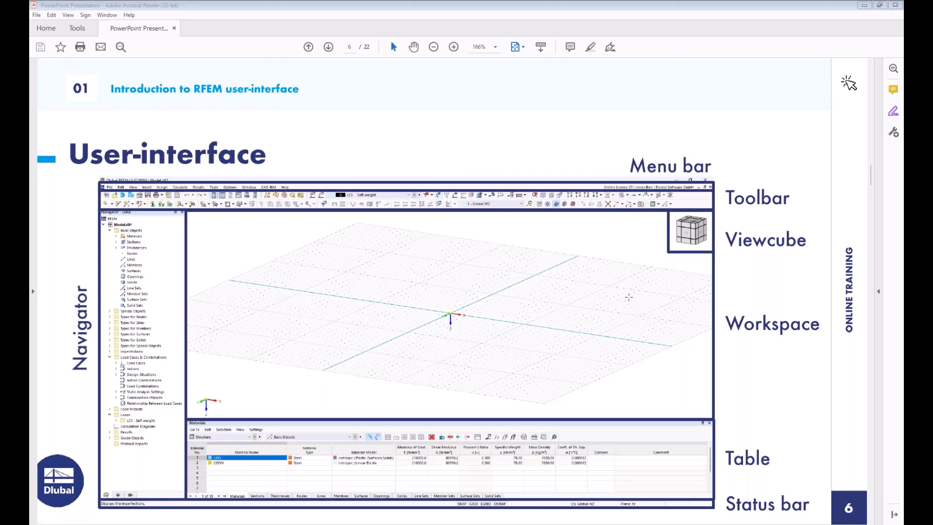
Step: Review the single-span beam slide in the PDF presentation, including its modeling steps and result topics, and switch to Dlubal RFEM
{"action": "scroll", "coordinate": [606, 294], "scroll_direction": "down", "scroll_amount": 1}
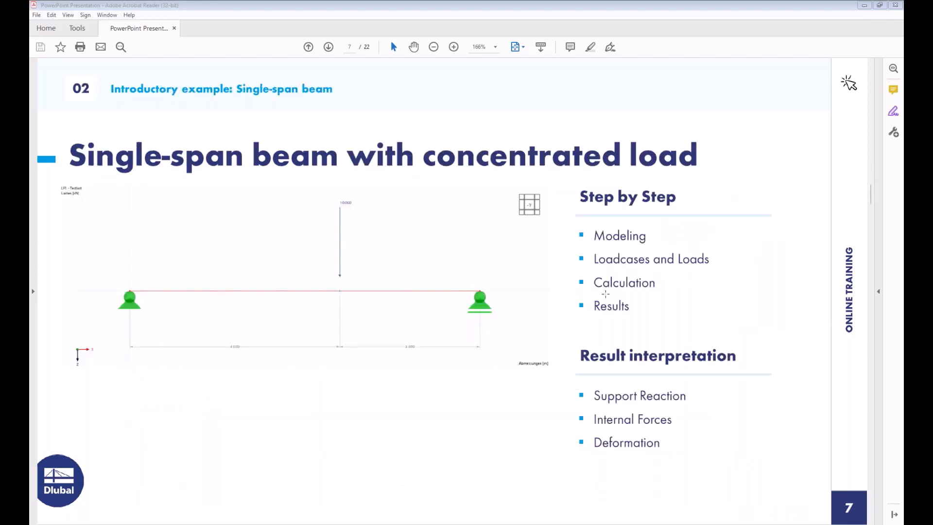
{"action": "scroll", "coordinate": [480, 236], "scroll_direction": "up", "scroll_amount": 1}
{"action": "mouse_move", "coordinate": [327, 522]}
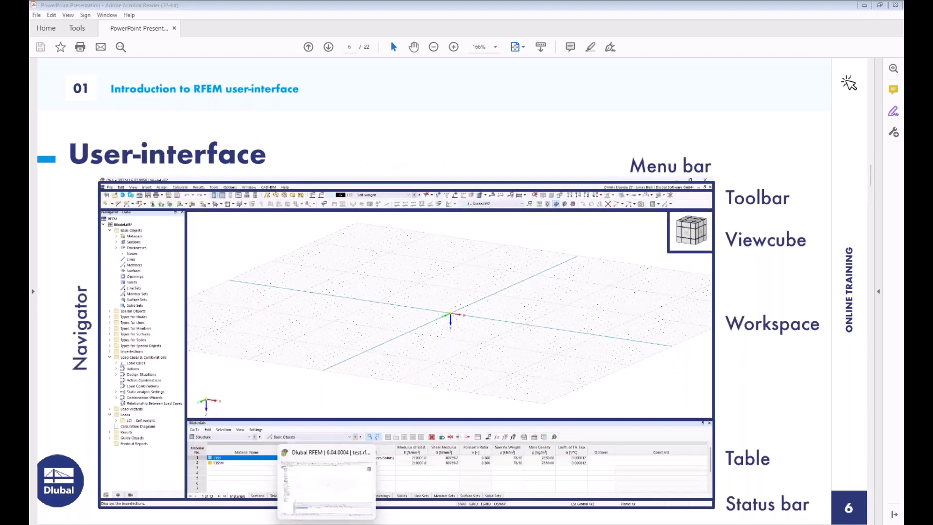
{"action": "left_click", "coordinate": [327, 486]}
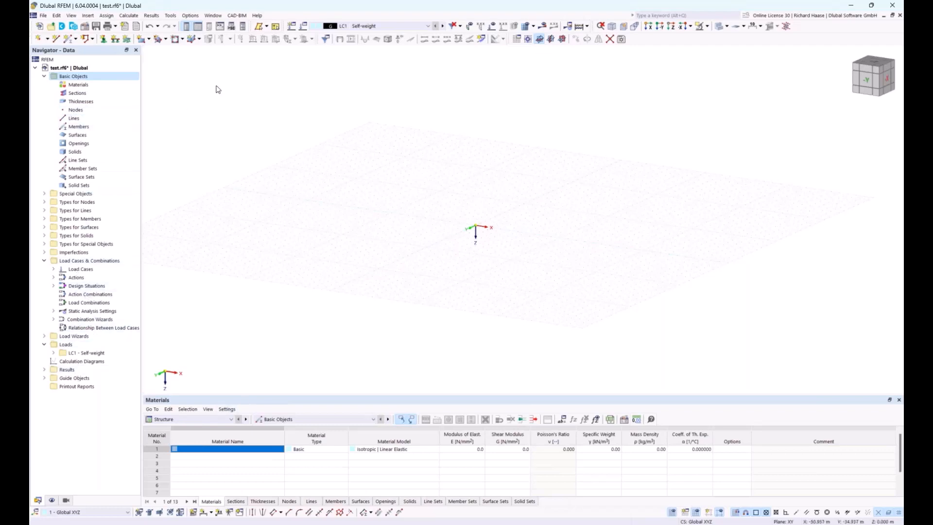
{"action": "mouse_move", "coordinate": [365, 523]}
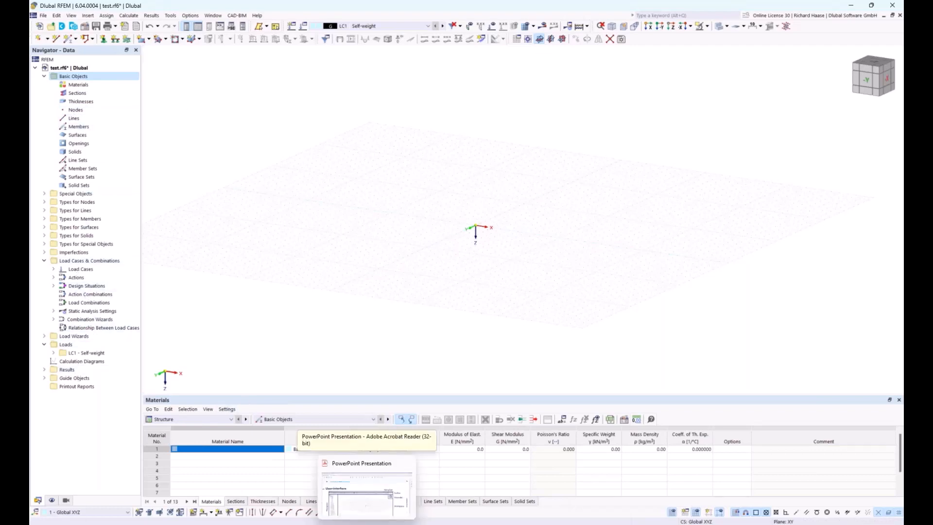
{"action": "left_click", "coordinate": [366, 486]}
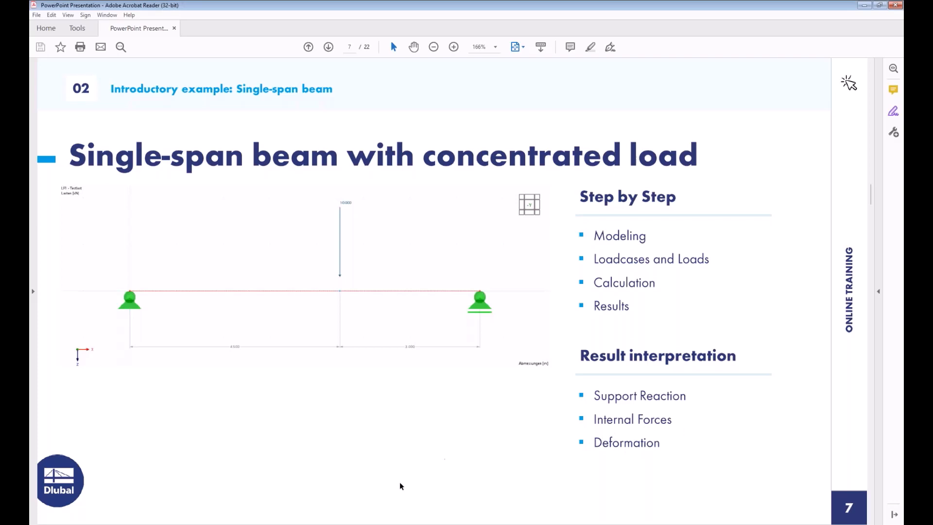
{"action": "left_click", "coordinate": [358, 521]}
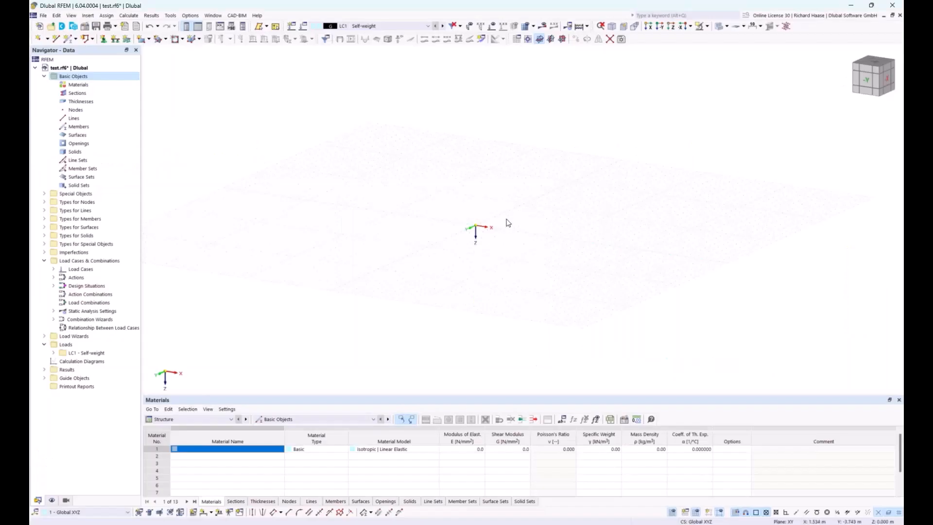
Step: Hide the global coordinate system axes at the model origin in the display settings for the axis system
{"action": "scroll", "coordinate": [492, 225], "scroll_direction": "up", "scroll_amount": 4}
{"action": "middle_click_drag", "start_coordinate": [493, 227], "coordinate": [516, 238], "text": "ctrl"}
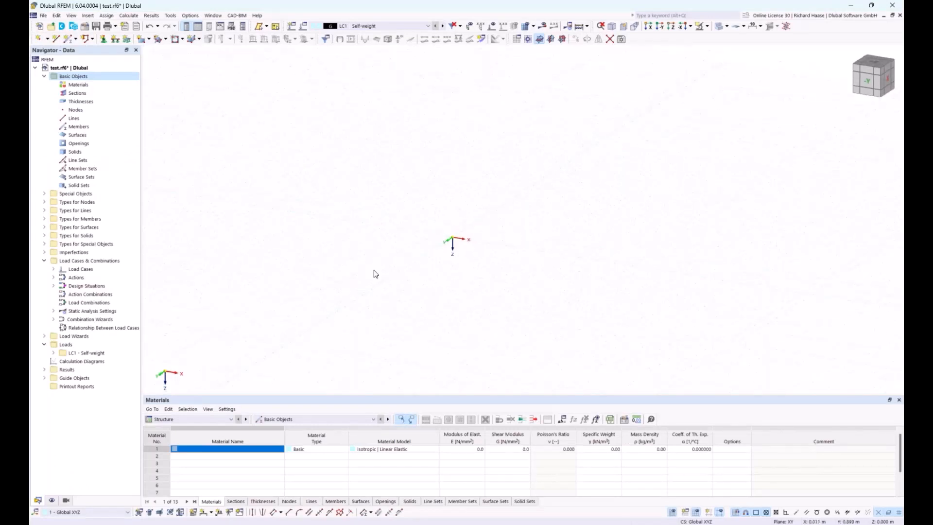
{"action": "left_click", "coordinate": [51, 501]}
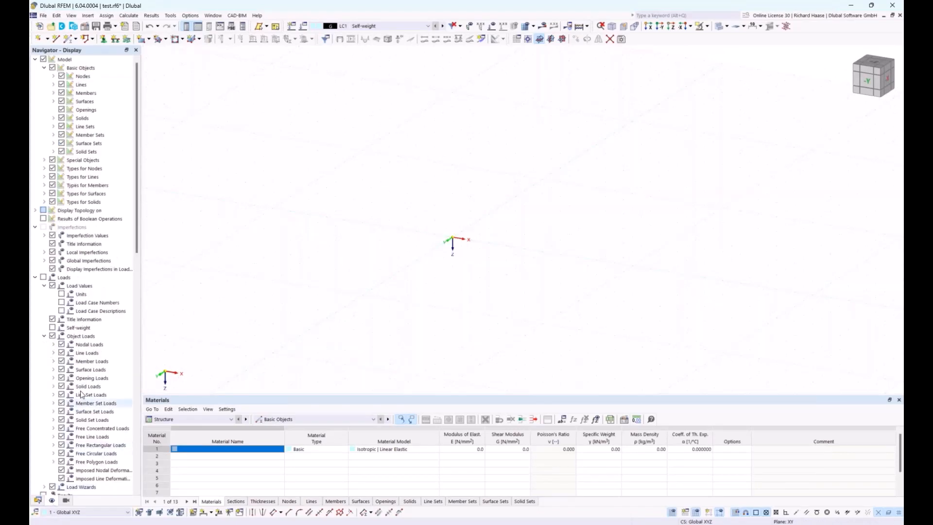
{"action": "scroll", "coordinate": [86, 376], "scroll_direction": "down", "scroll_amount": 5}
{"action": "scroll", "coordinate": [85, 376], "scroll_direction": "down", "scroll_amount": 3}
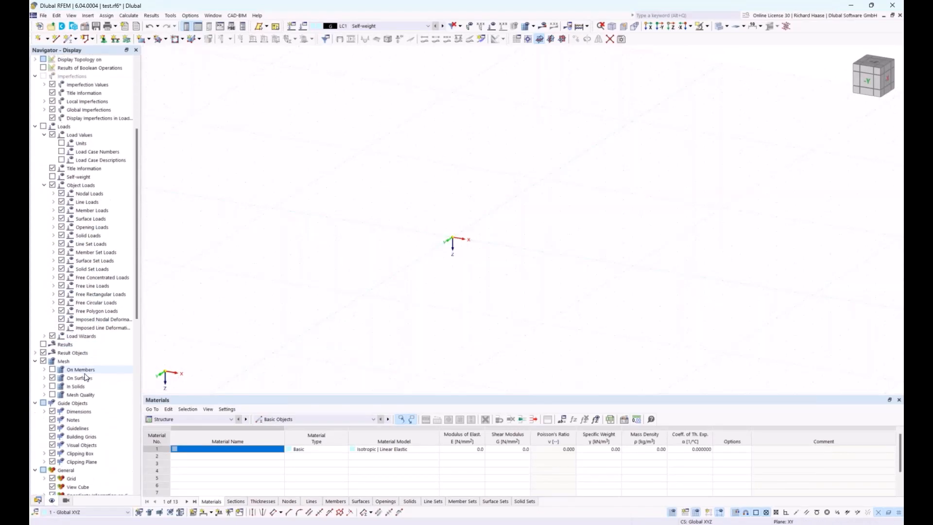
{"action": "scroll", "coordinate": [85, 377], "scroll_direction": "down", "scroll_amount": 4}
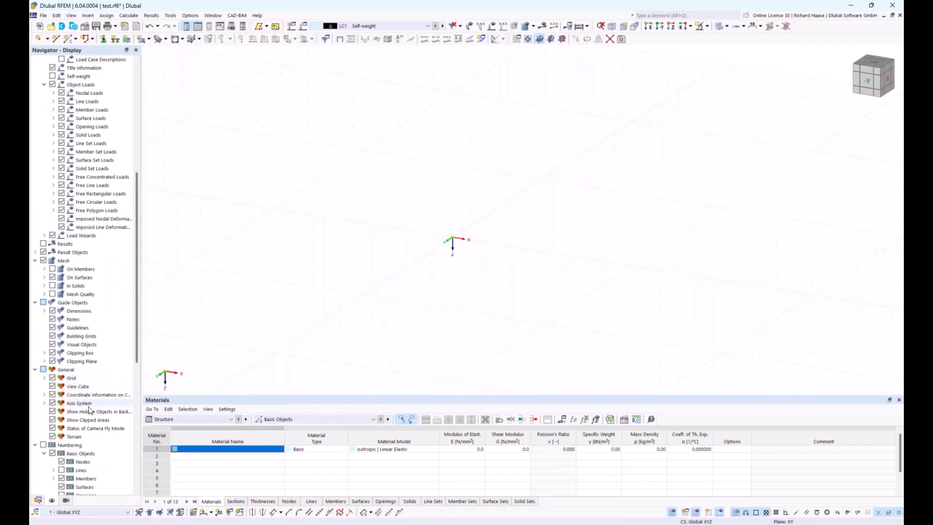
{"action": "double_click", "coordinate": [77, 404]}
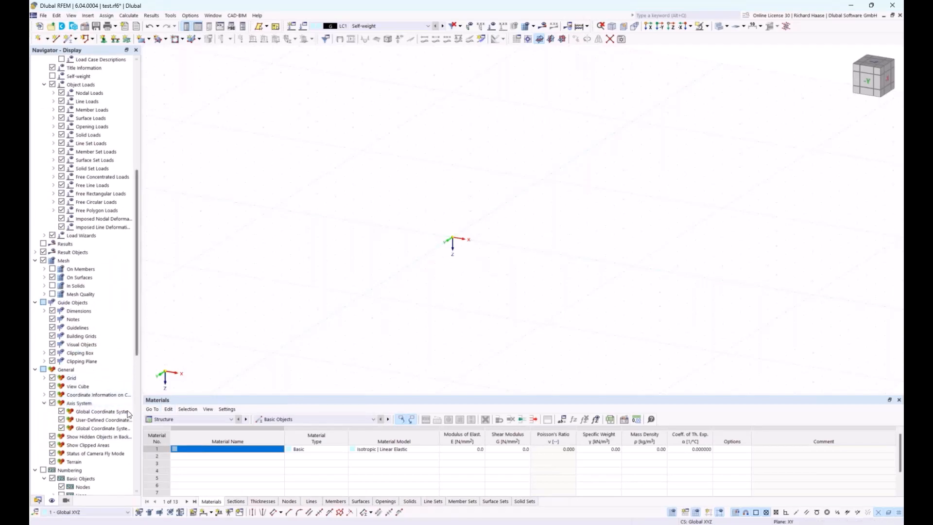
{"action": "left_click", "coordinate": [61, 412]}
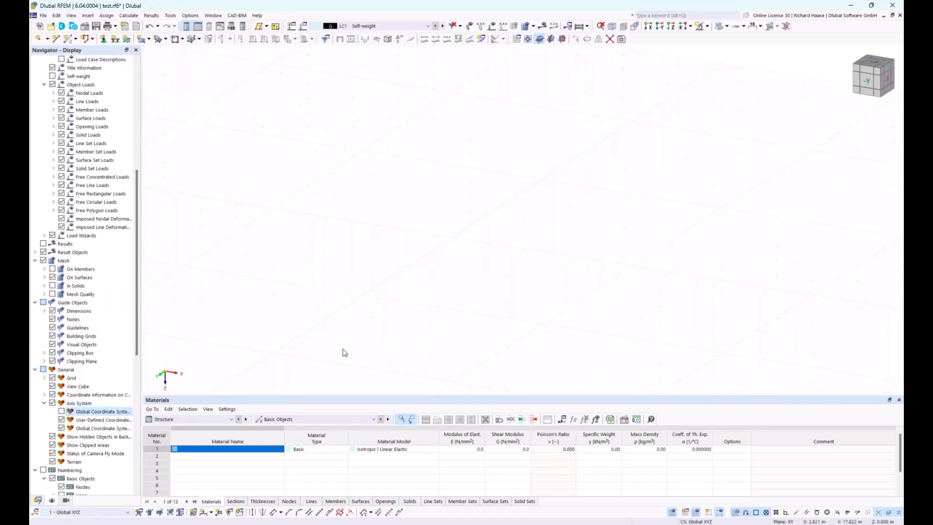
Step: Examine the display options for model objects, loads, mesh and general items, toggling the origin's global coordinate system axes on and off
{"action": "left_click", "coordinate": [37, 500]}
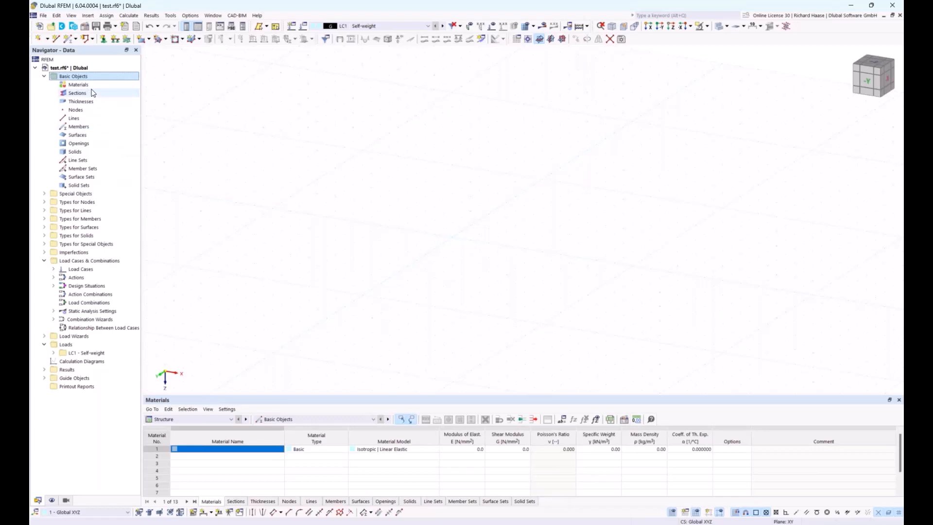
{"action": "left_click", "coordinate": [52, 501]}
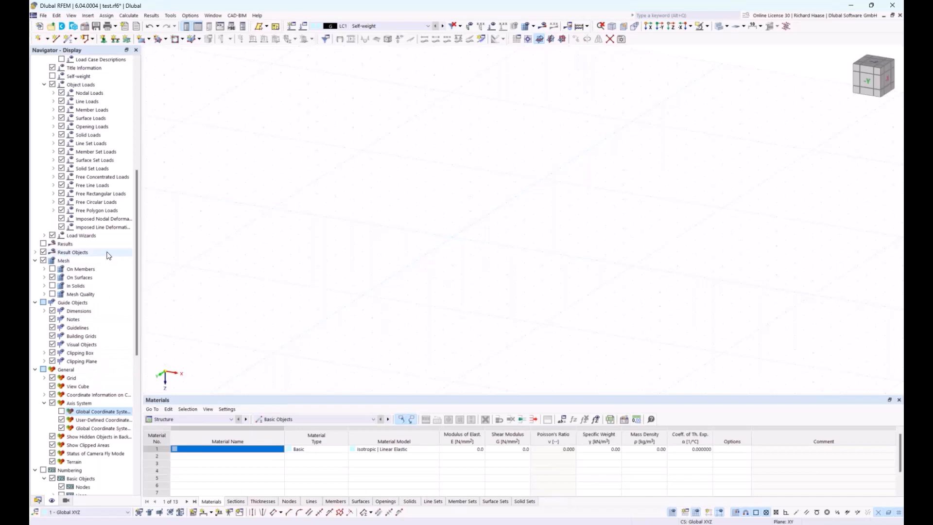
{"action": "scroll", "coordinate": [105, 256], "scroll_direction": "up", "scroll_amount": 5}
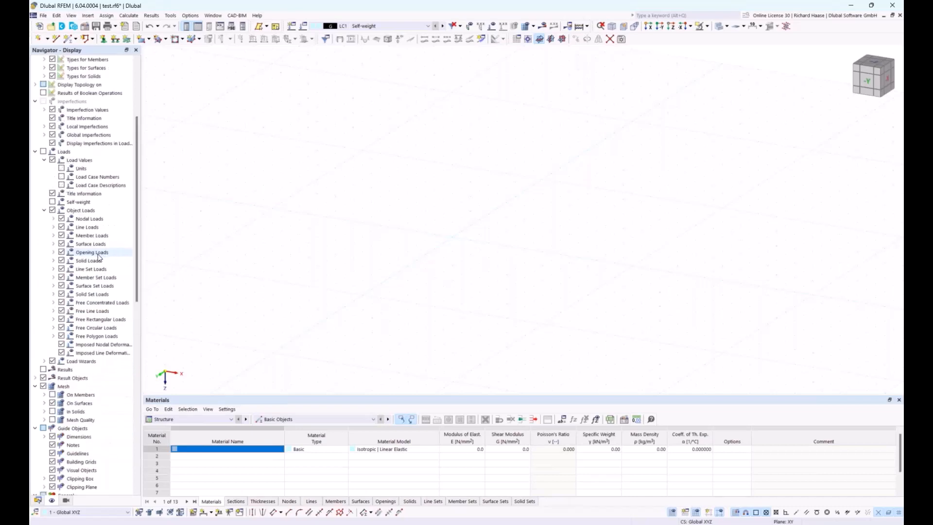
{"action": "scroll", "coordinate": [82, 255], "scroll_direction": "up", "scroll_amount": 5}
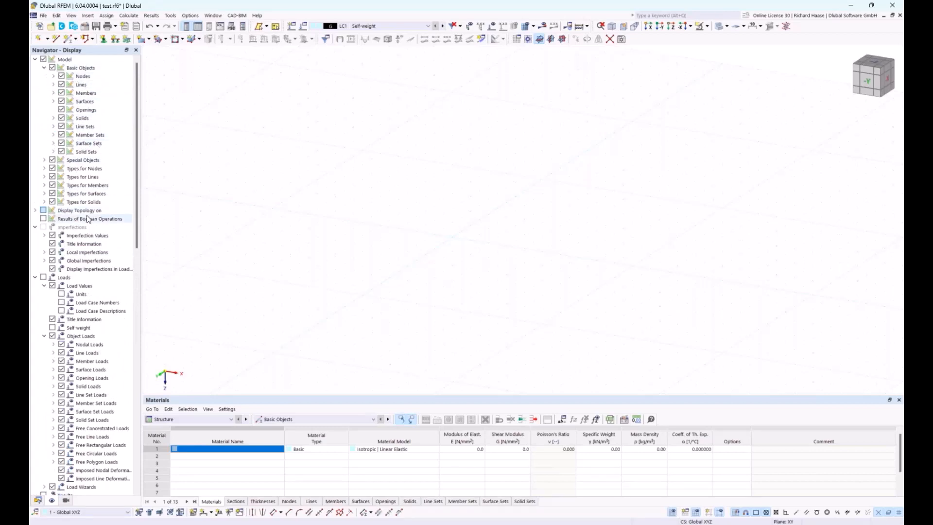
{"action": "scroll", "coordinate": [91, 222], "scroll_direction": "down", "scroll_amount": 4}
{"action": "scroll", "coordinate": [91, 222], "scroll_direction": "down", "scroll_amount": 4}
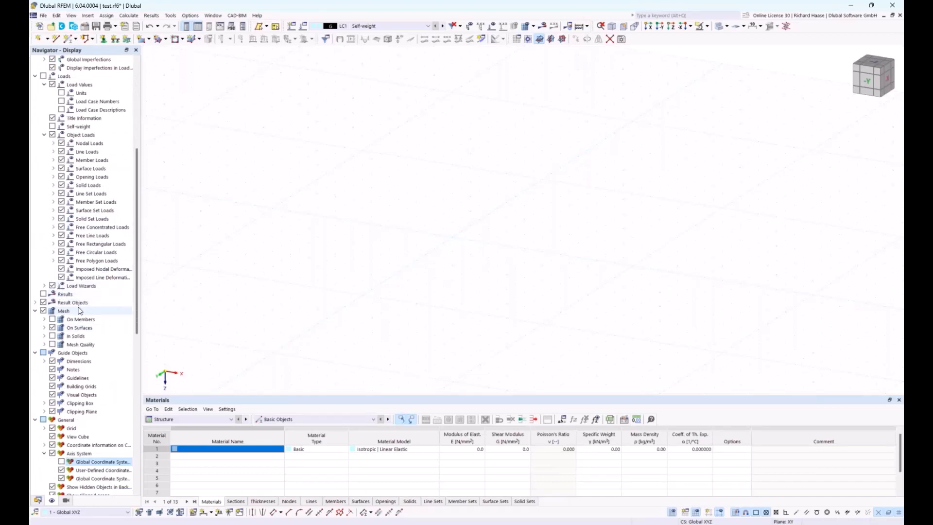
{"action": "scroll", "coordinate": [110, 302], "scroll_direction": "down", "scroll_amount": 4}
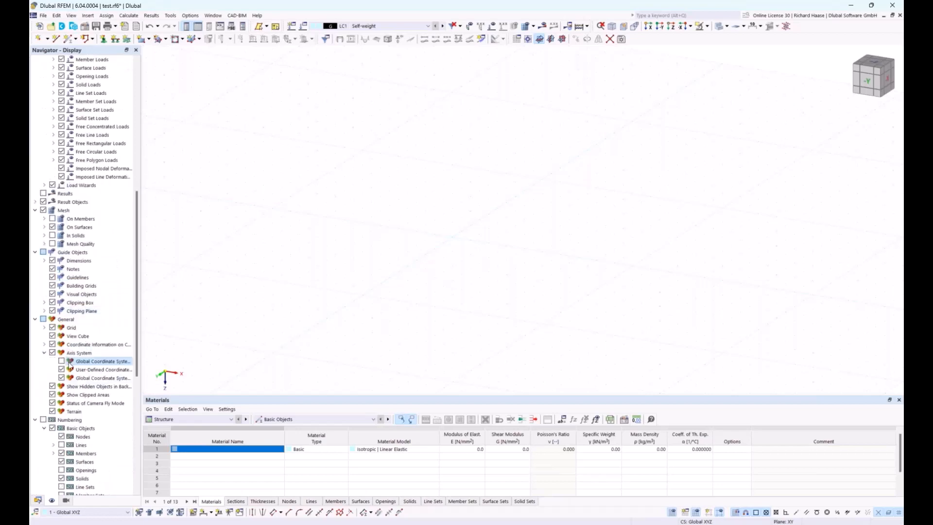
{"action": "left_click", "coordinate": [61, 362]}
{"action": "left_click", "coordinate": [62, 362]}
Step: Examine the numbering, color and rendering display options and the user-defined views, and return to the model data
{"action": "scroll", "coordinate": [63, 387], "scroll_direction": "down", "scroll_amount": 3}
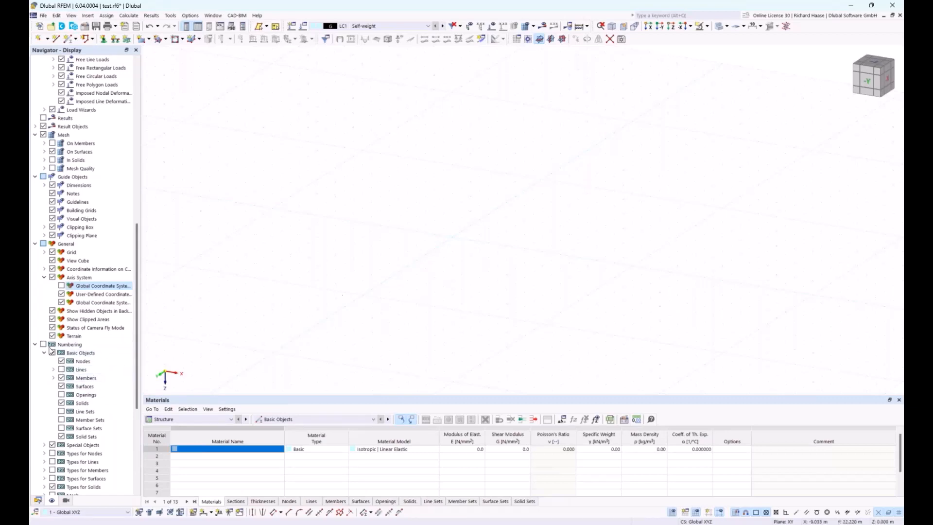
{"action": "scroll", "coordinate": [96, 401], "scroll_direction": "down", "scroll_amount": 4}
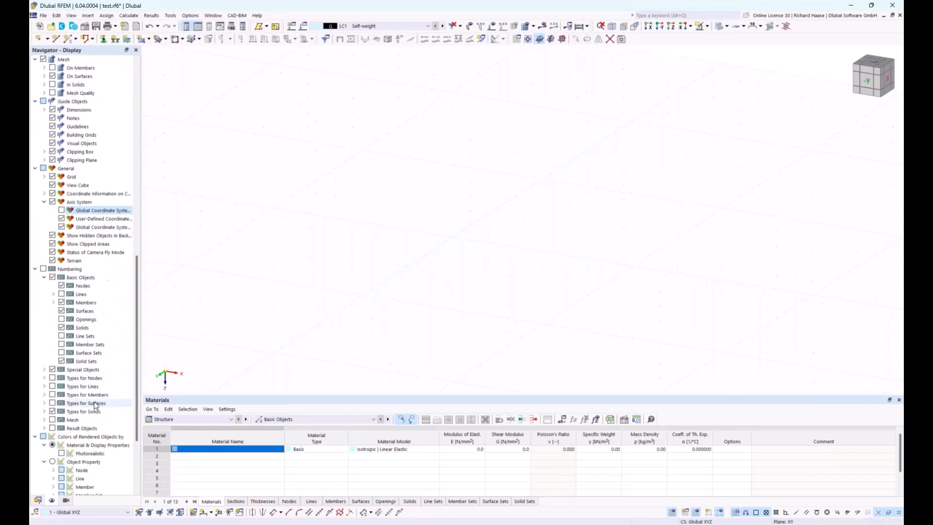
{"action": "scroll", "coordinate": [97, 401], "scroll_direction": "down", "scroll_amount": 3}
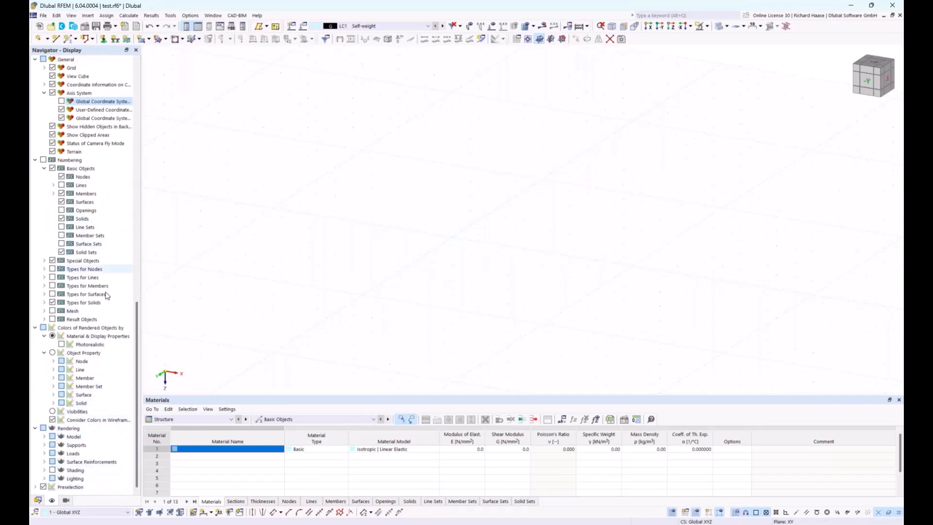
{"action": "left_click", "coordinate": [66, 501]}
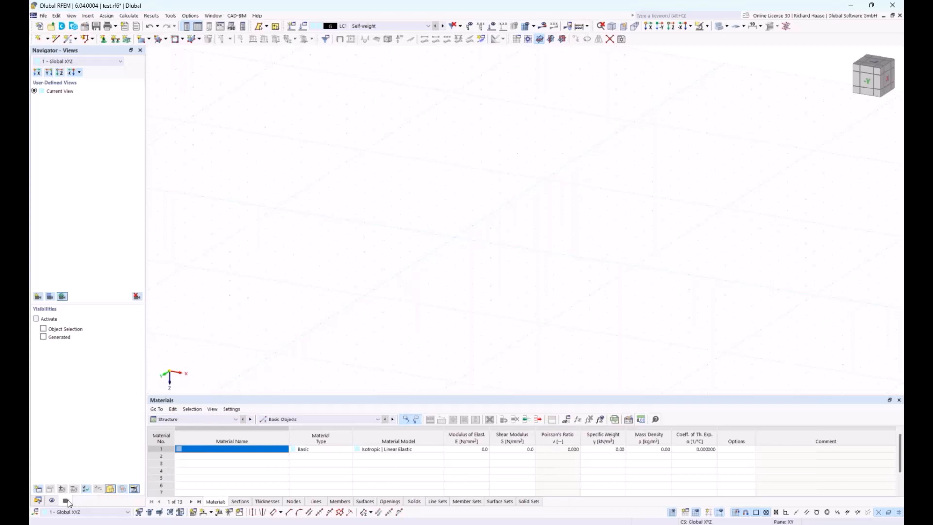
{"action": "left_click", "coordinate": [38, 500]}
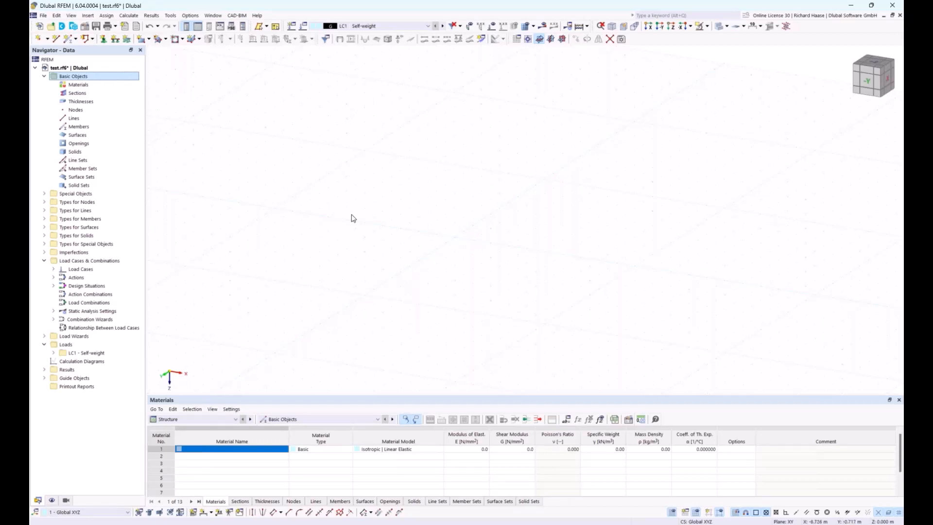
Step: Place a single node at the global origin with coordinates 0, 0, 0 m
{"action": "left_click", "coordinate": [37, 40]}
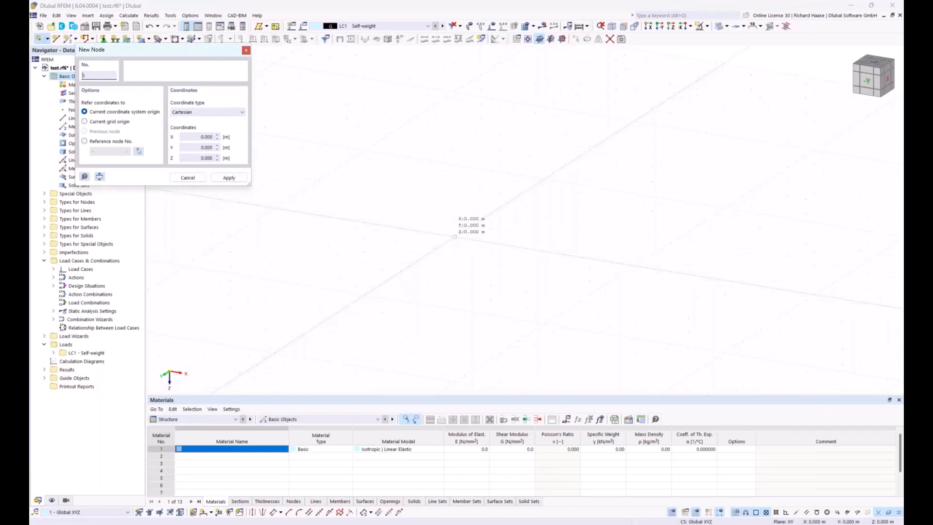
{"action": "left_click", "coordinate": [455, 237]}
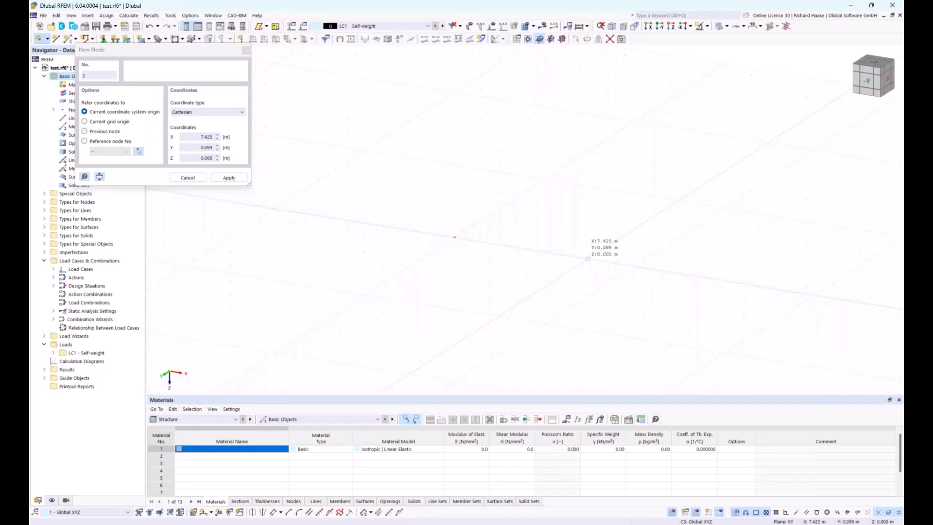
{"action": "key", "text": "Escape"}
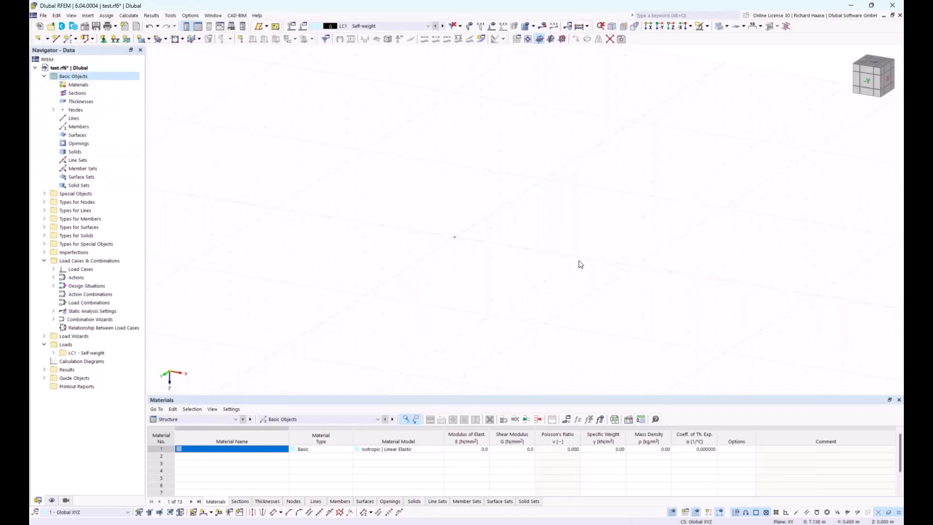
Step: Set the XY work plane's grid point spacing b to 0.5 m and try out node snapping on the grid
{"action": "left_click", "coordinate": [517, 40]}
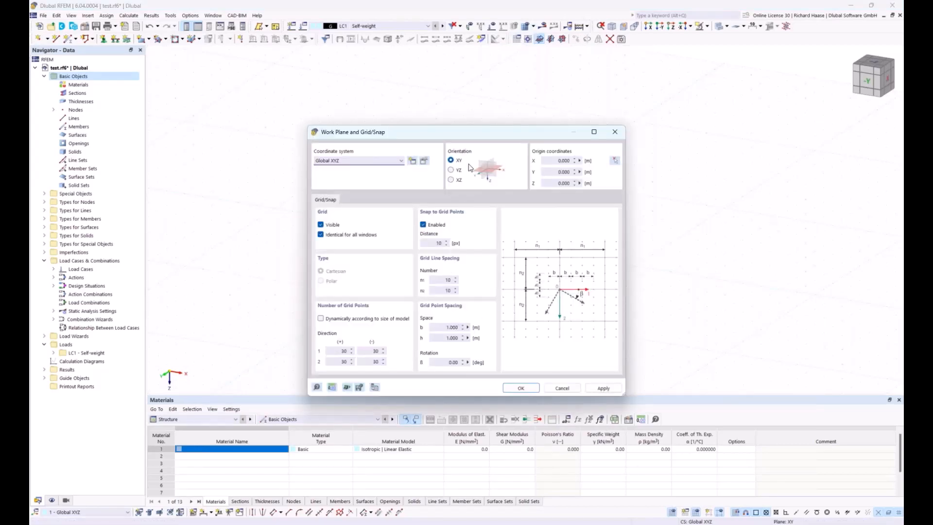
{"action": "left_click_drag", "start_coordinate": [465, 130], "coordinate": [449, 94]}
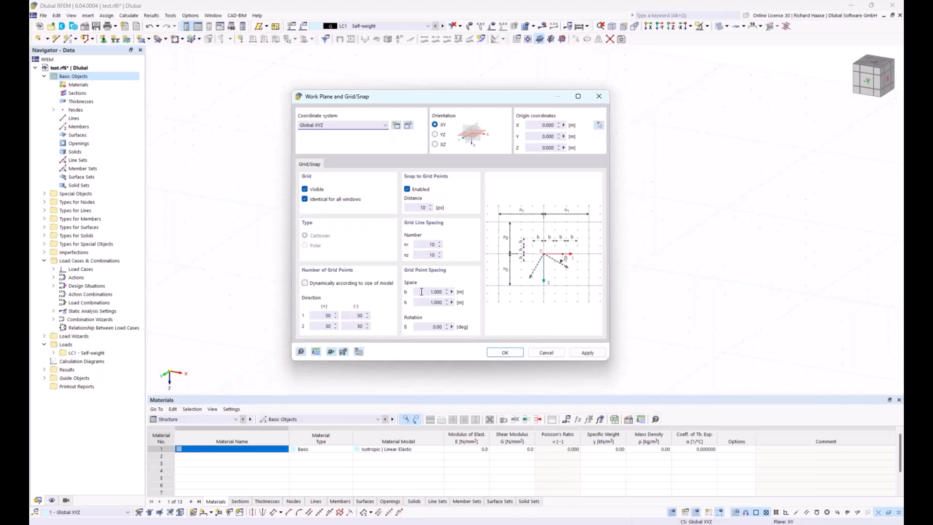
{"action": "left_click_drag", "start_coordinate": [428, 291], "coordinate": [462, 297]}
{"action": "key", "text": "BackSpace"}
{"action": "type", "text": ".5"}
{"action": "left_click", "coordinate": [497, 353]}
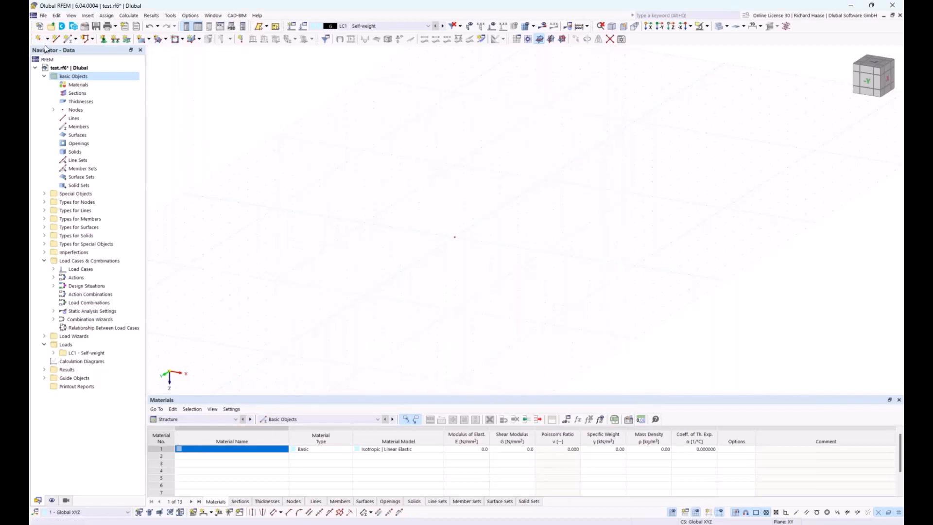
{"action": "left_click", "coordinate": [38, 39]}
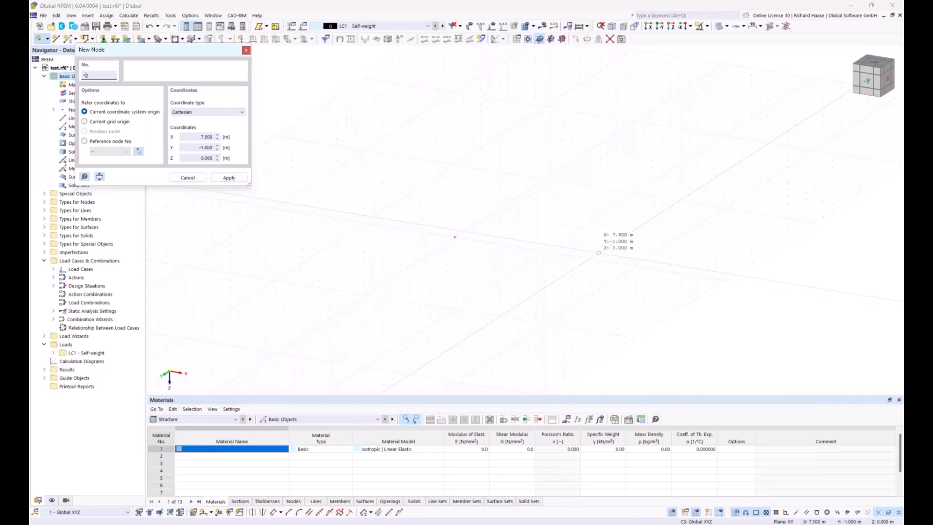
{"action": "key", "text": "Escape"}
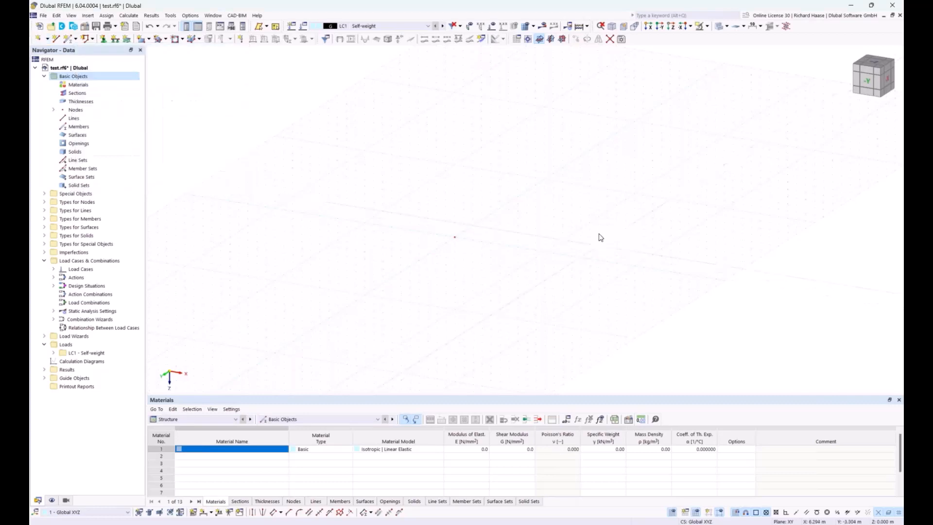
Step: Restore the XY work plane's grid point spacing b to 1 m
{"action": "left_click", "coordinate": [516, 39]}
{"action": "double_click", "coordinate": [449, 327]}
{"action": "type", "text": "1"}
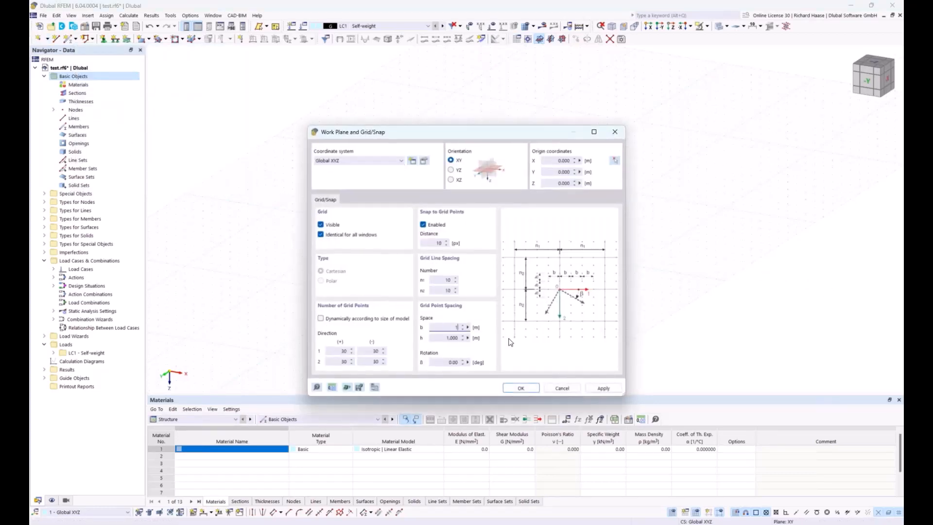
{"action": "left_click", "coordinate": [606, 388]}
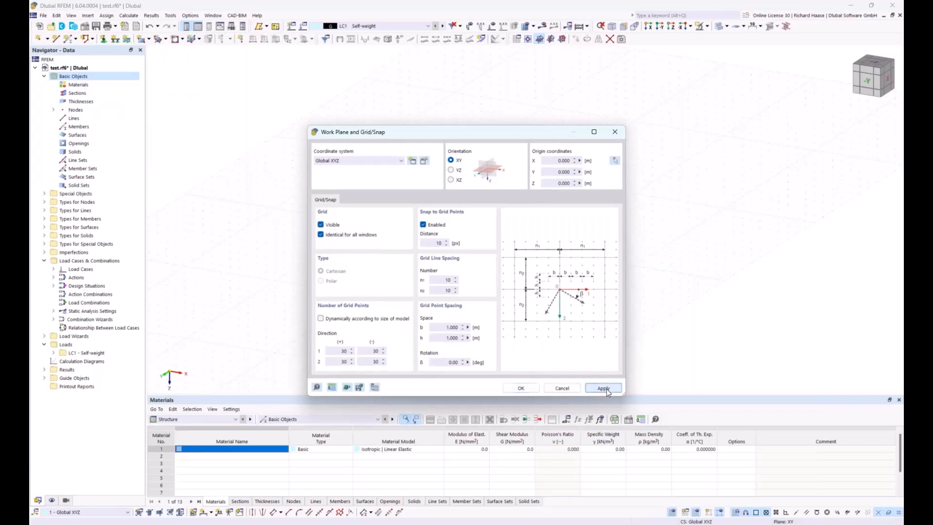
{"action": "left_click", "coordinate": [521, 388]}
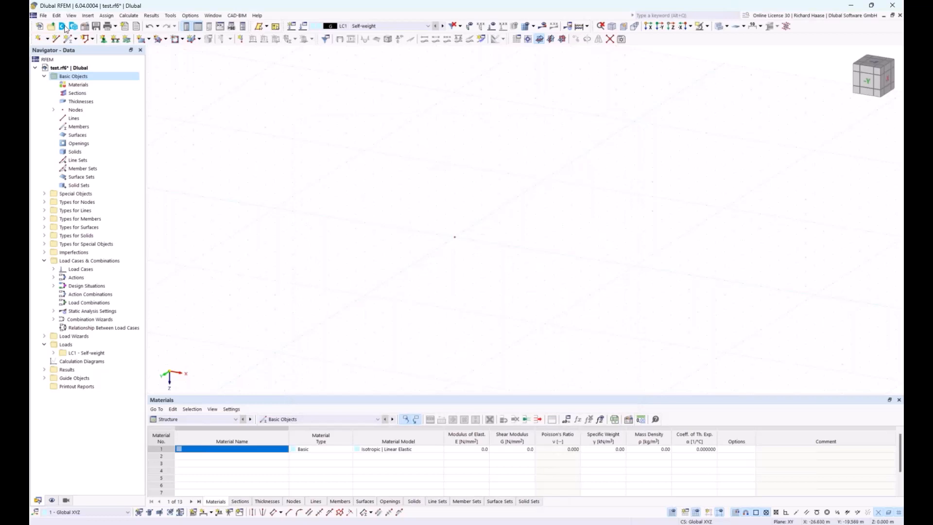
Step: Place a second node on the global X axis and set its X coordinate to 7.5 m
{"action": "left_click", "coordinate": [47, 40]}
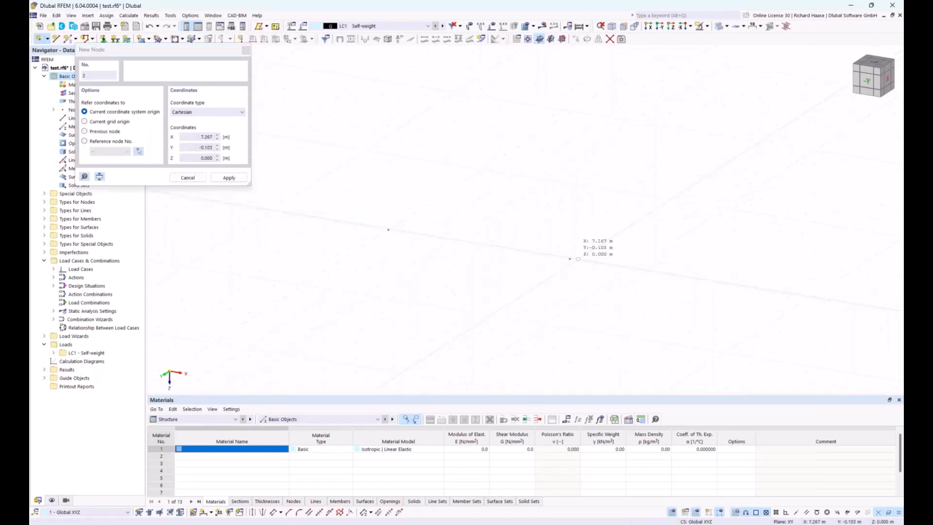
{"action": "left_click", "coordinate": [571, 259]}
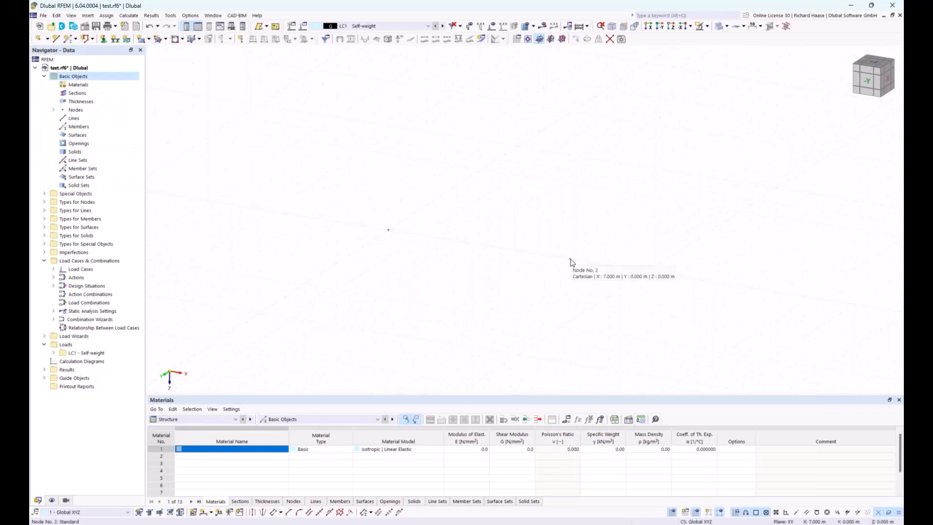
{"action": "double_click", "coordinate": [571, 263]}
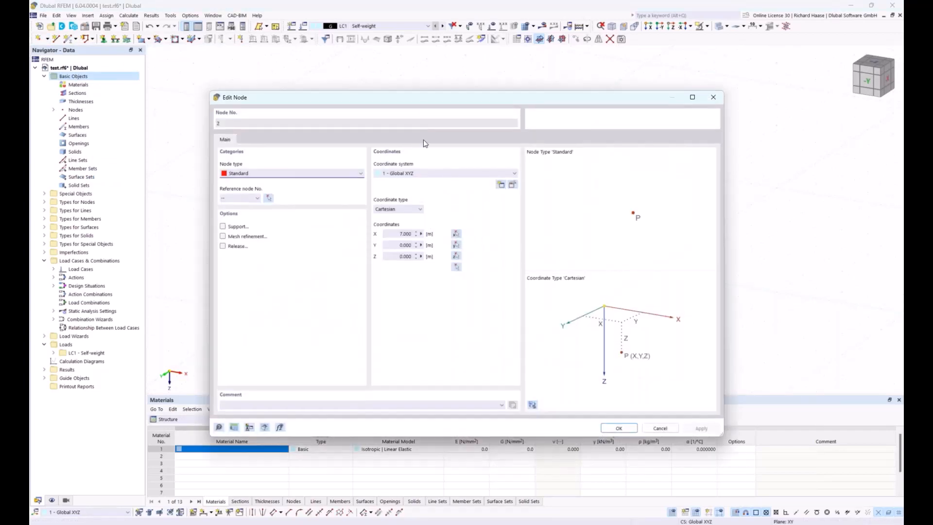
{"action": "left_click_drag", "start_coordinate": [431, 99], "coordinate": [436, 287]}
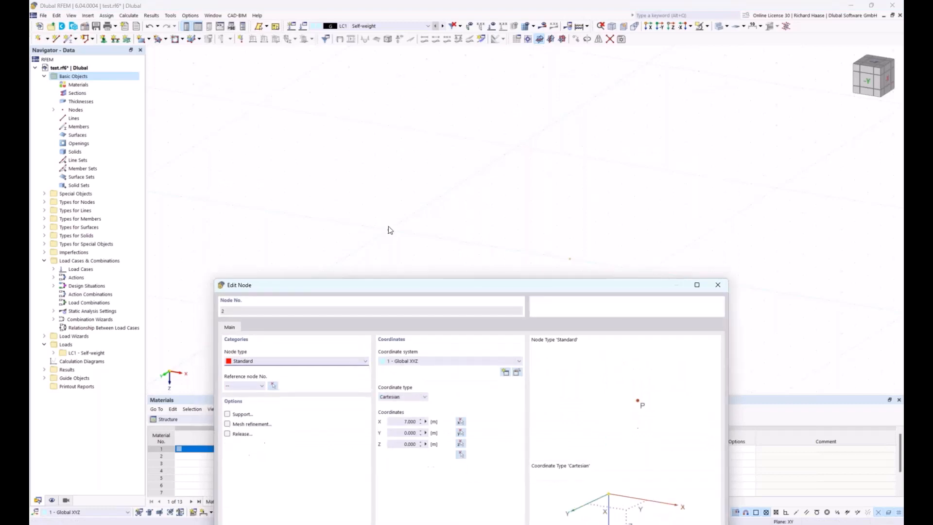
{"action": "left_click", "coordinate": [394, 421]}
{"action": "type", "text": "7.5"}
{"action": "left_click_drag", "start_coordinate": [523, 286], "coordinate": [470, 165]}
{"action": "left_click", "coordinate": [572, 498]}
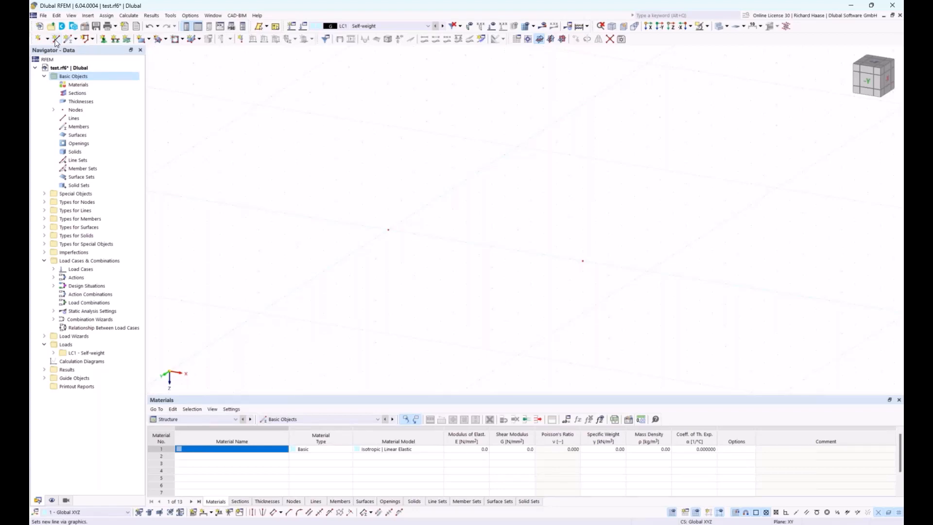
Step: Draw a single line from the node at the origin to the second node on the X axis
{"action": "left_click", "coordinate": [56, 38]}
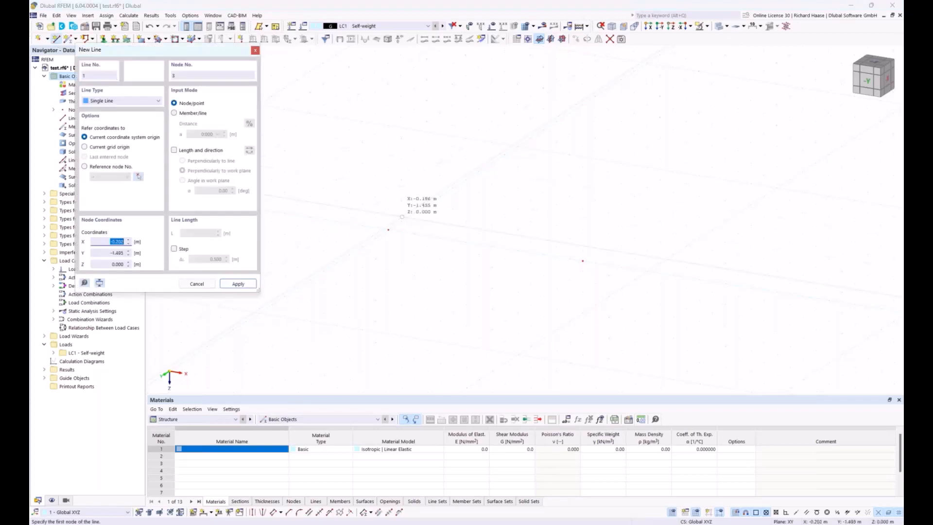
{"action": "left_click", "coordinate": [388, 229]}
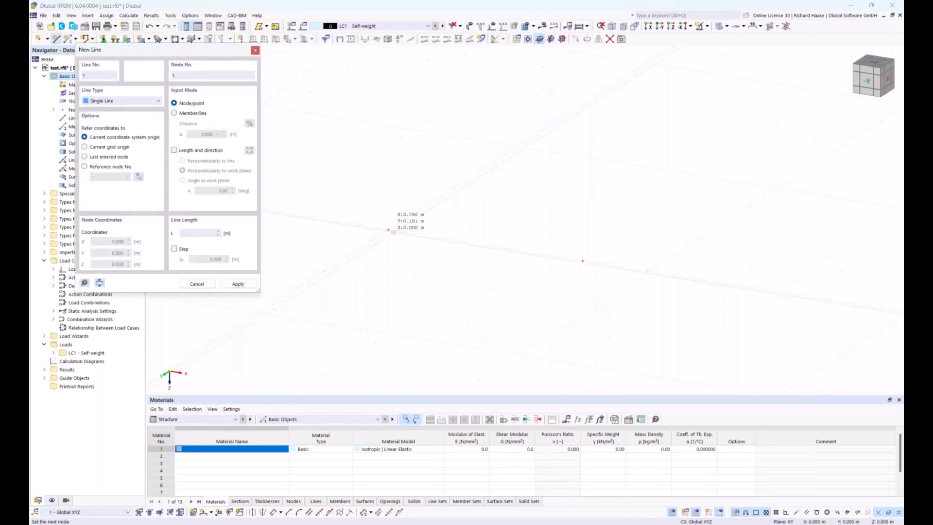
{"action": "left_click", "coordinate": [583, 261]}
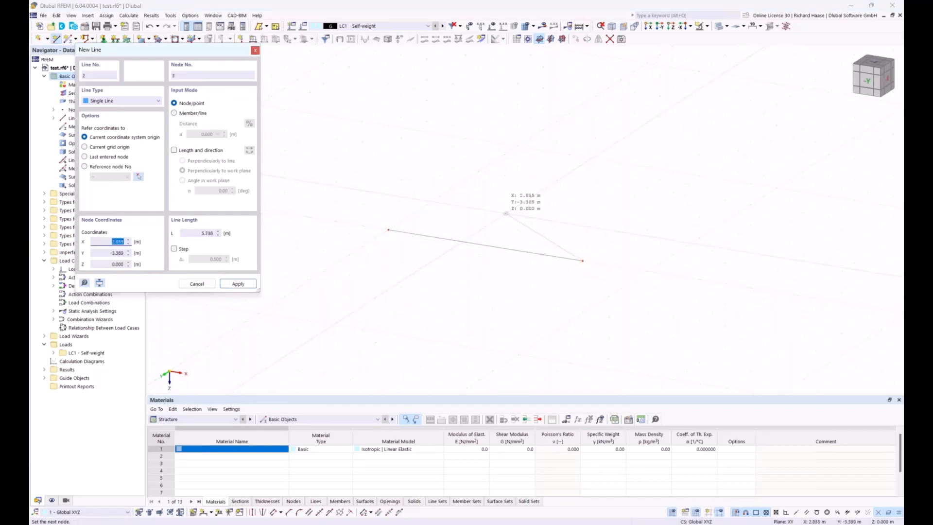
{"action": "key", "text": "Escape"}
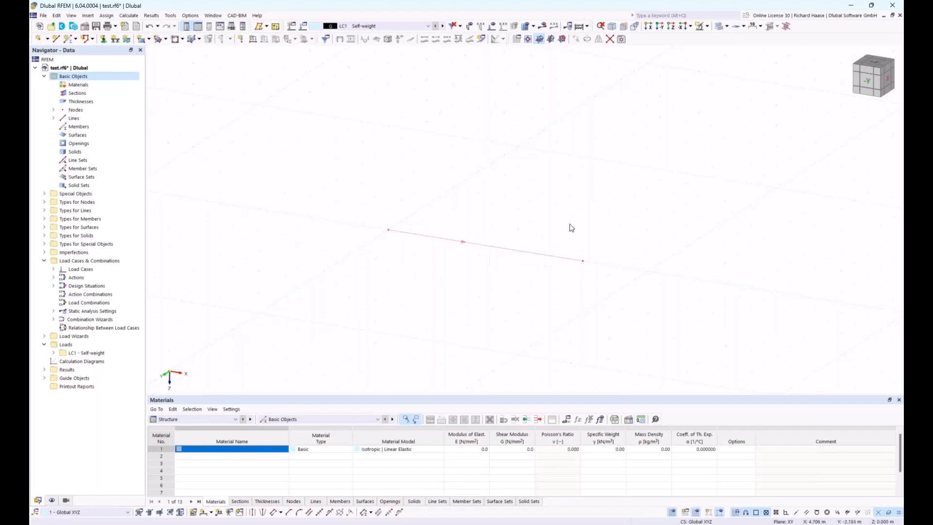
Step: Open the line's properties, examine its mesh refinement and welded joints options, and leave both options deactivated
{"action": "double_click", "coordinate": [529, 255]}
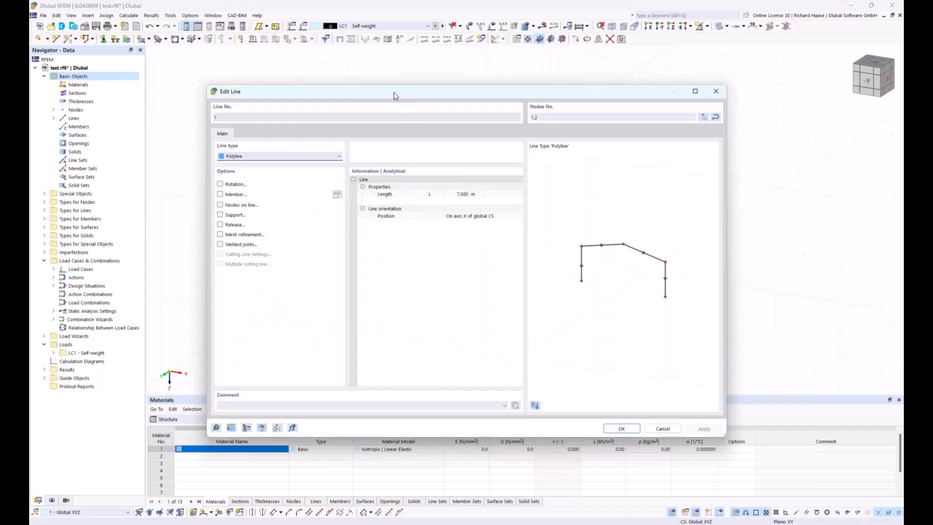
{"action": "left_click_drag", "start_coordinate": [392, 98], "coordinate": [403, 104]}
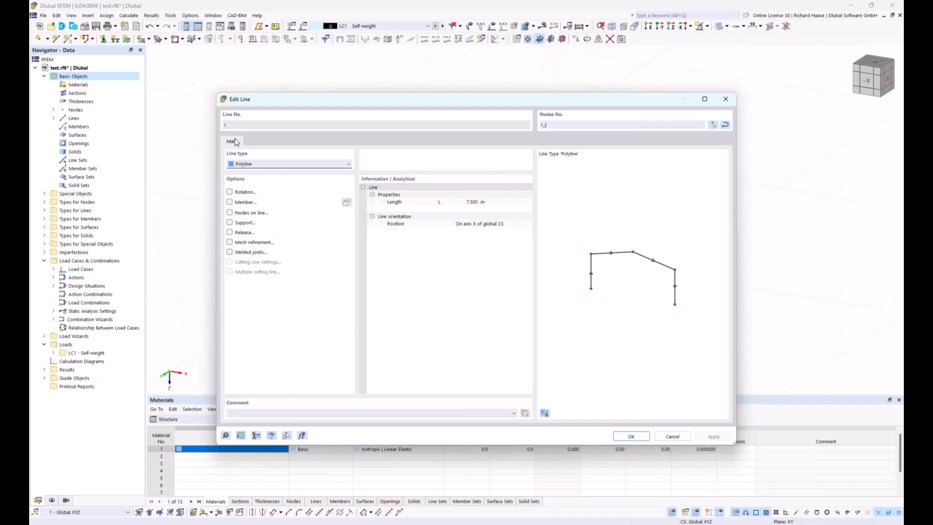
{"action": "left_click", "coordinate": [230, 252]}
{"action": "left_click", "coordinate": [230, 242]}
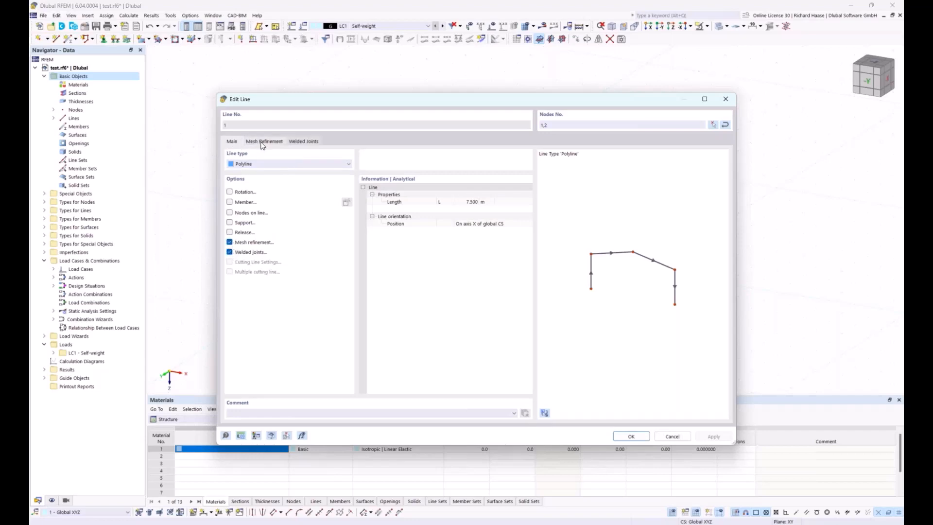
{"action": "left_click", "coordinate": [263, 141]}
{"action": "left_click", "coordinate": [298, 142]}
{"action": "left_click", "coordinate": [263, 142]}
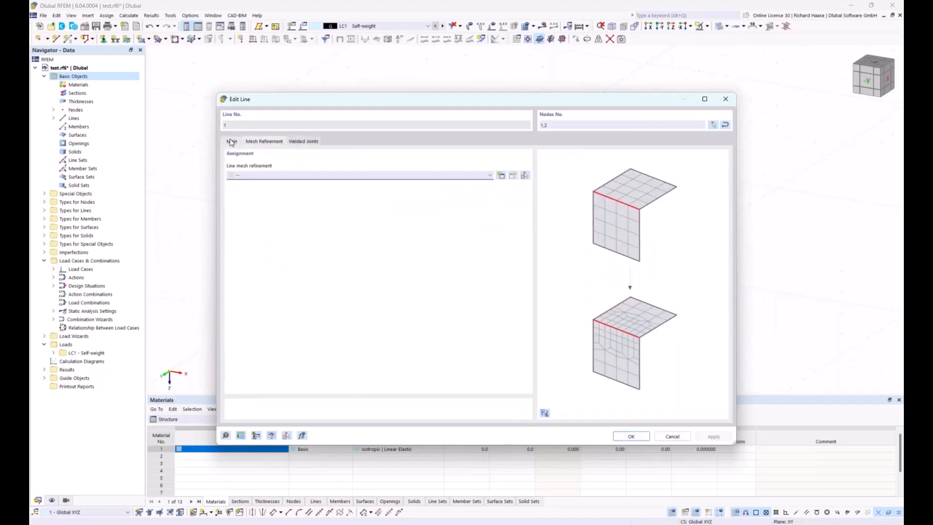
{"action": "left_click", "coordinate": [231, 142]}
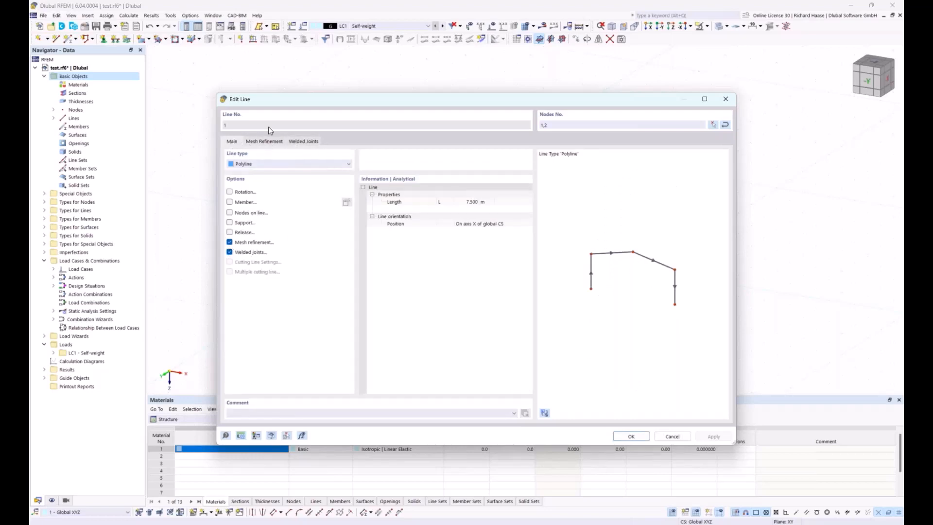
{"action": "left_click", "coordinate": [229, 242]}
{"action": "left_click", "coordinate": [230, 252]}
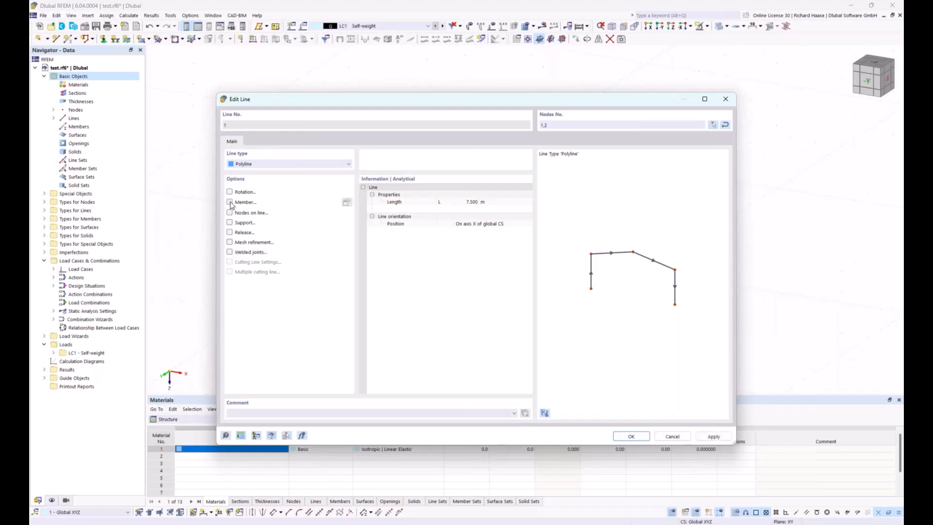
Step: Start a new member on the line and keep Beam as its member type after reviewing the available types
{"action": "left_click", "coordinate": [230, 202]}
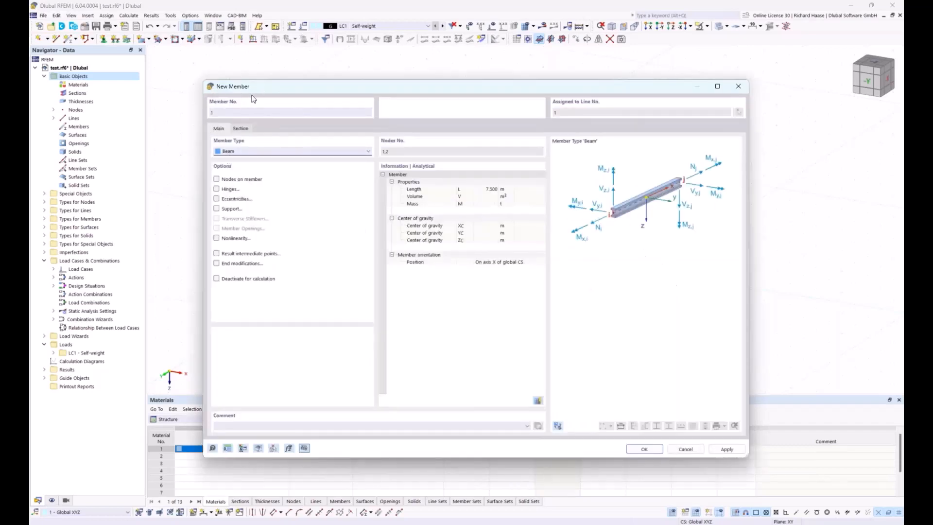
{"action": "left_click", "coordinate": [278, 151]}
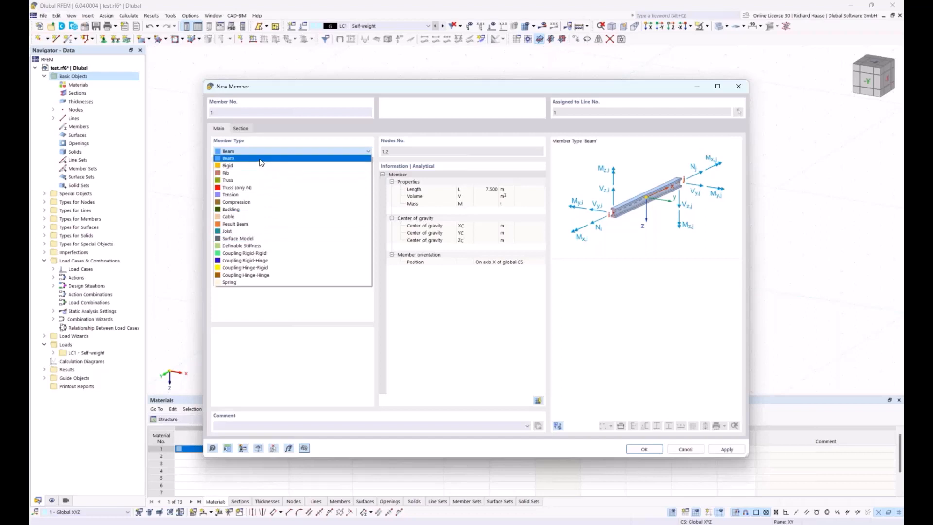
{"action": "left_click", "coordinate": [267, 142]}
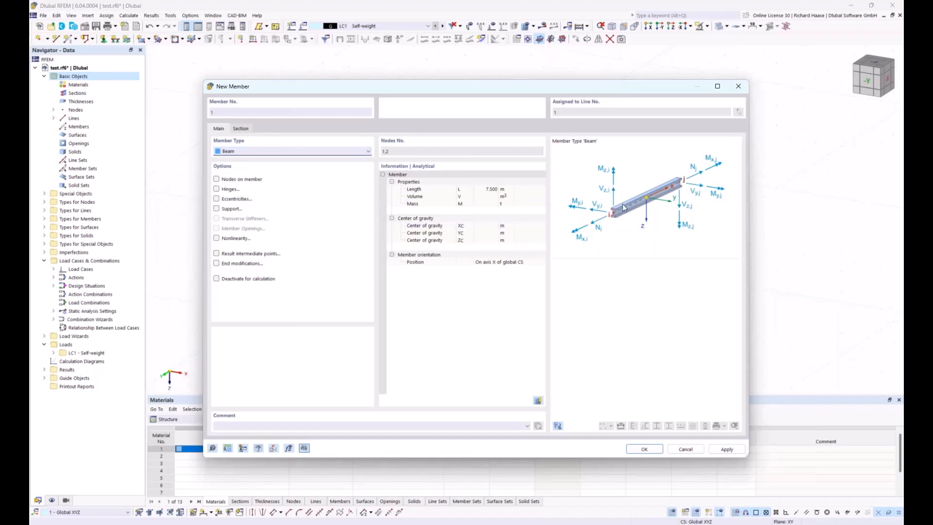
Step: Try out the Tension and Definable Stiffness member types, inspect the definable stiffness parameters, and restore the Beam type
{"action": "left_click", "coordinate": [258, 151]}
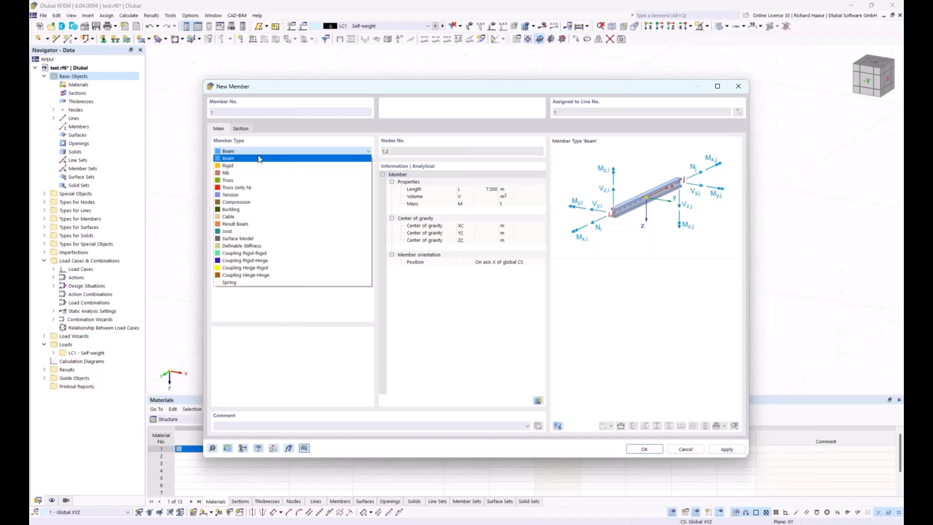
{"action": "left_click", "coordinate": [236, 197]}
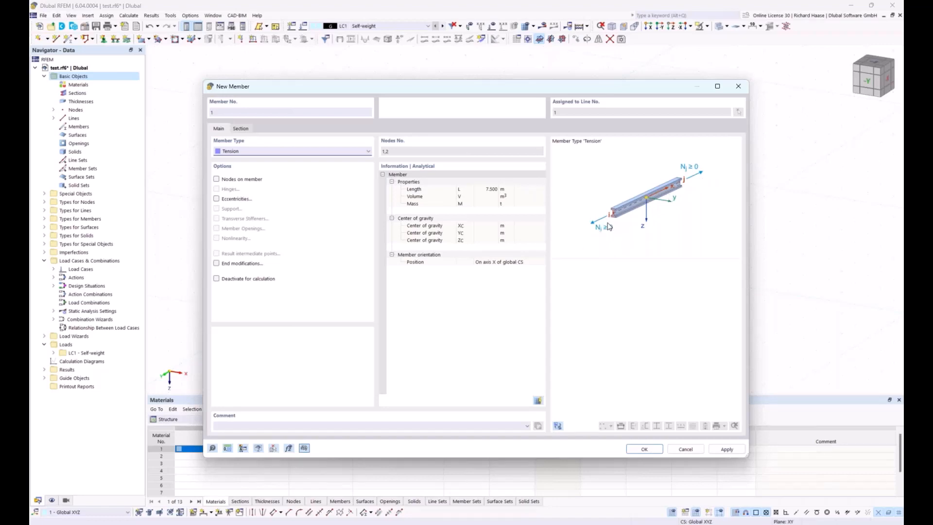
{"action": "left_click", "coordinate": [252, 152]}
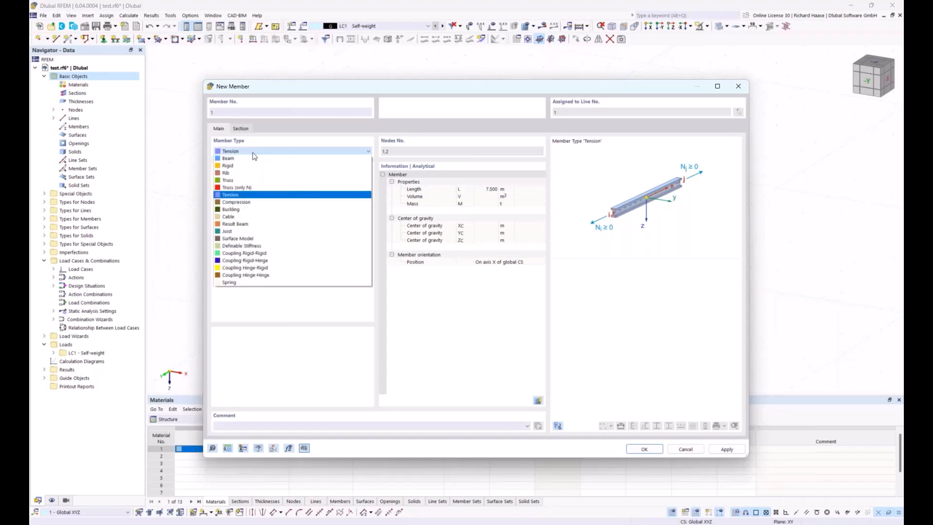
{"action": "left_click", "coordinate": [242, 247]}
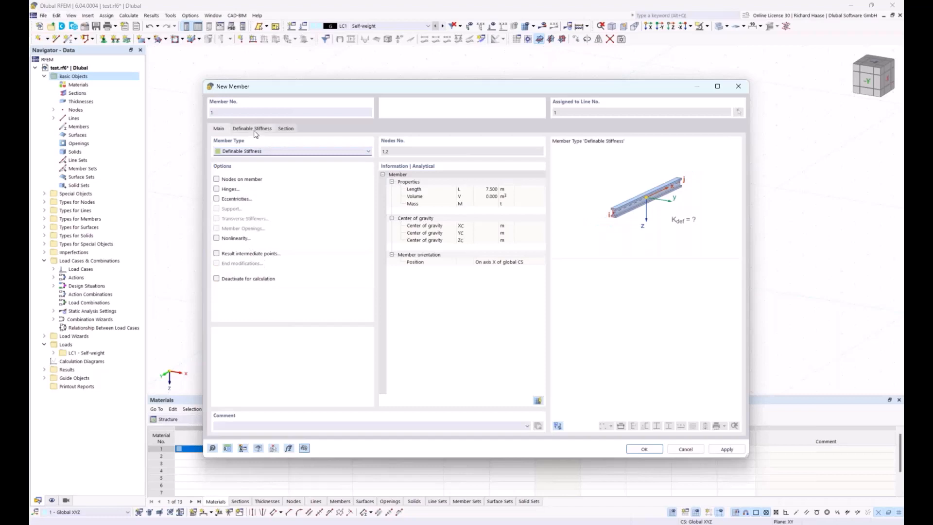
{"action": "left_click", "coordinate": [254, 129]}
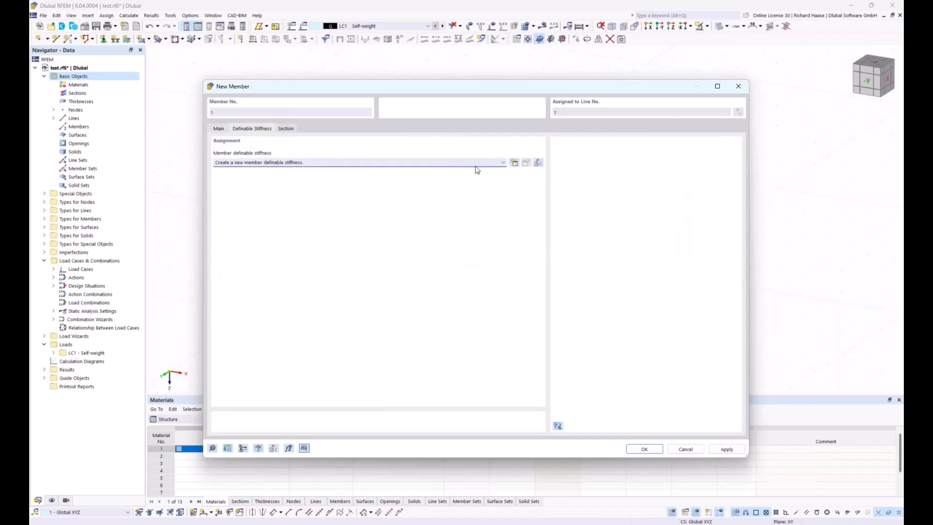
{"action": "left_click", "coordinate": [514, 163]}
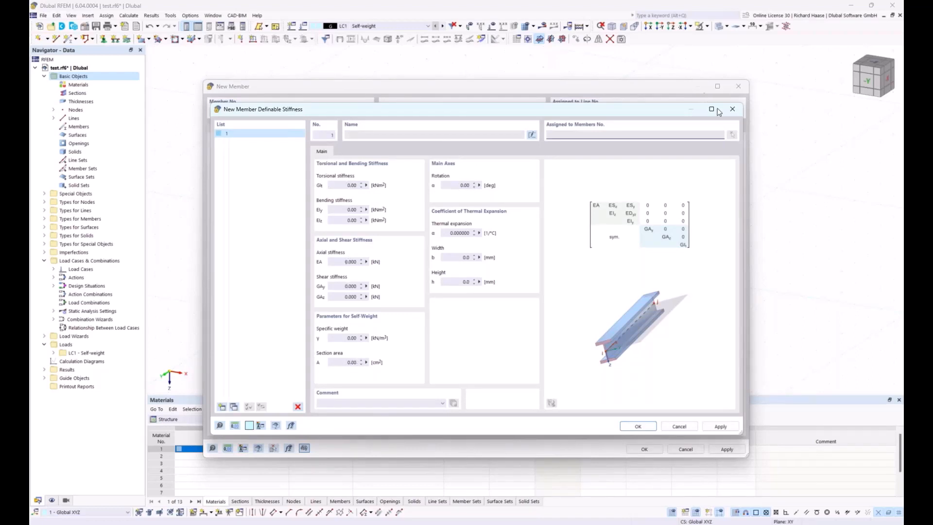
{"action": "left_click", "coordinate": [733, 114]}
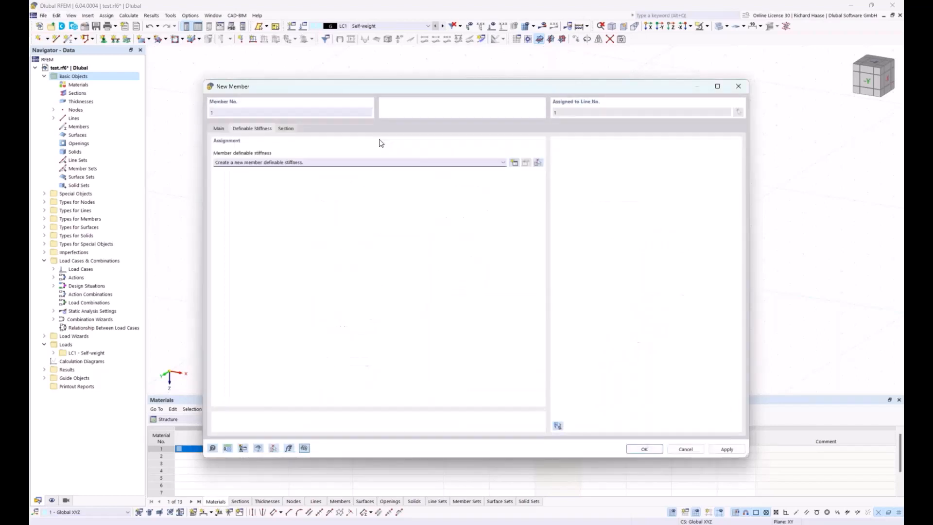
{"action": "left_click", "coordinate": [219, 130]}
{"action": "left_click", "coordinate": [248, 152]}
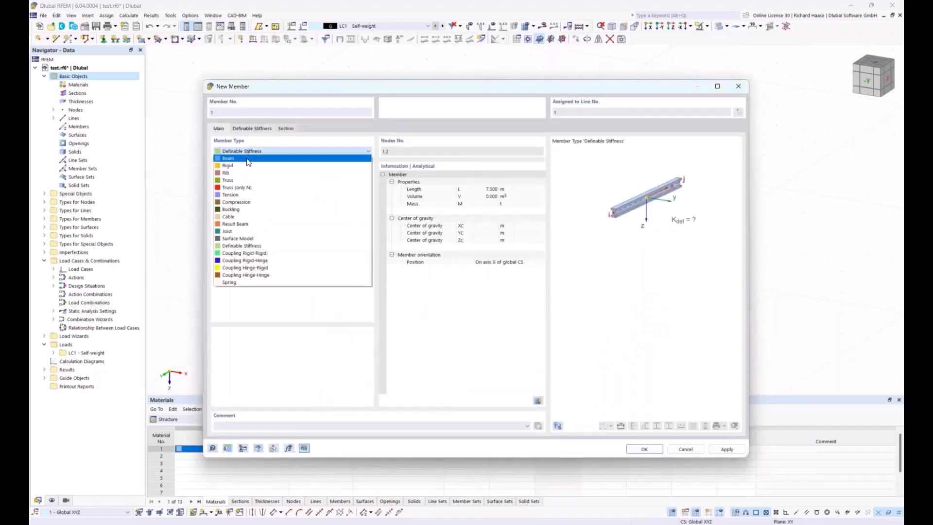
{"action": "left_click", "coordinate": [248, 159]}
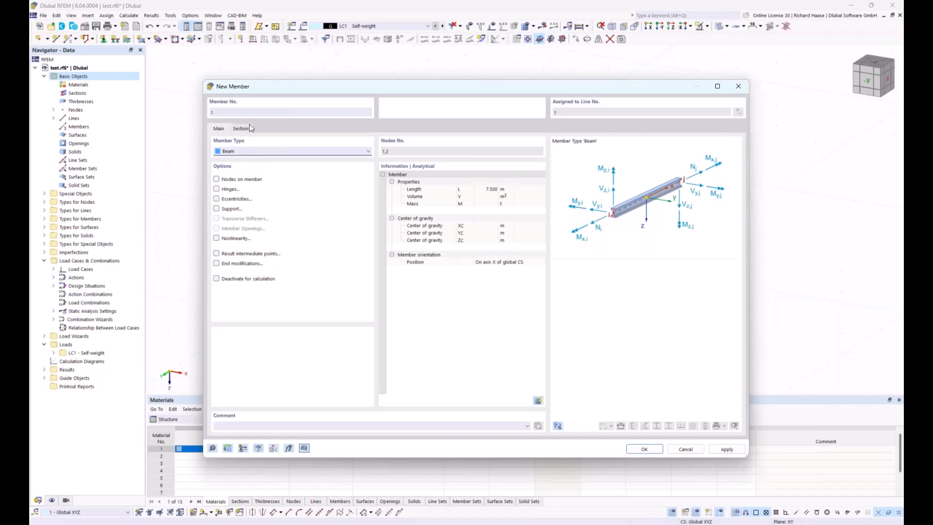
Step: Select the HE 200 B section (EN 10365:2017, ArcelorMittal) from the standardized steel I-sections of all regions for the member start
{"action": "left_click", "coordinate": [241, 128]}
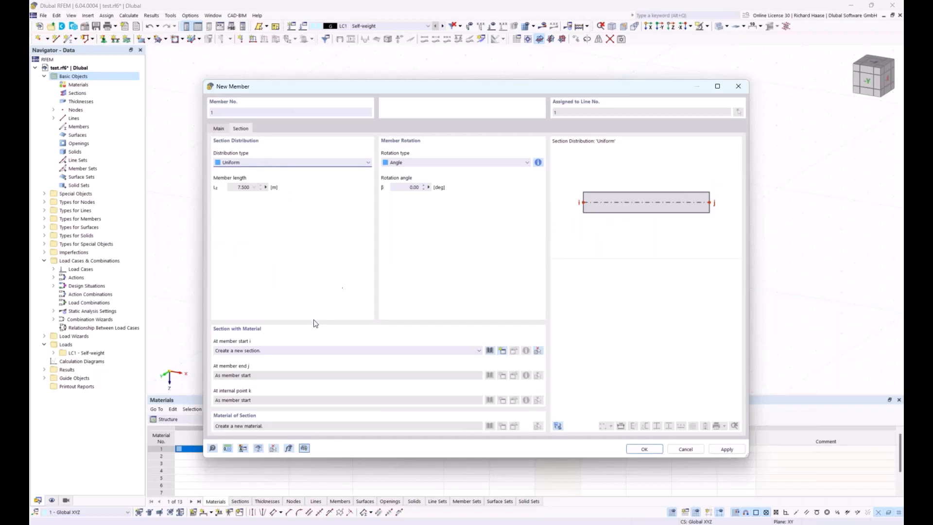
{"action": "left_click", "coordinate": [490, 350]}
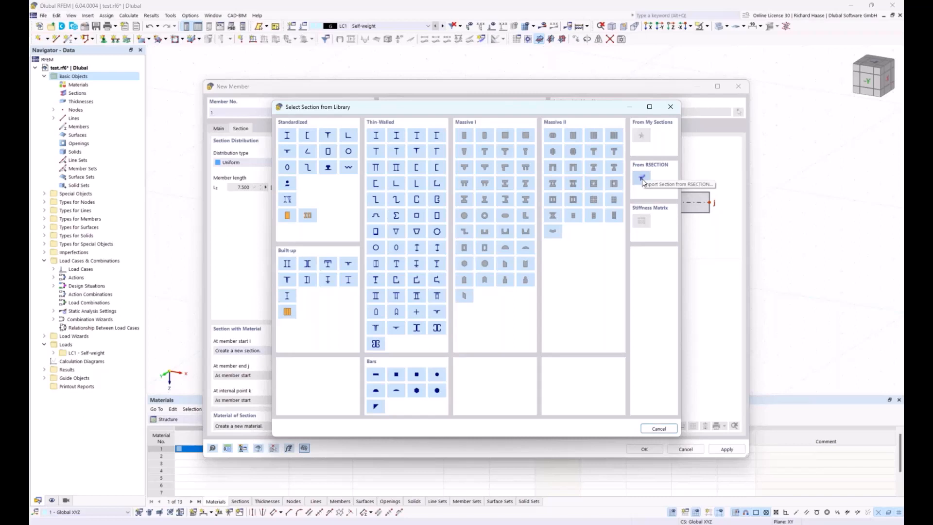
{"action": "left_click", "coordinate": [287, 135]}
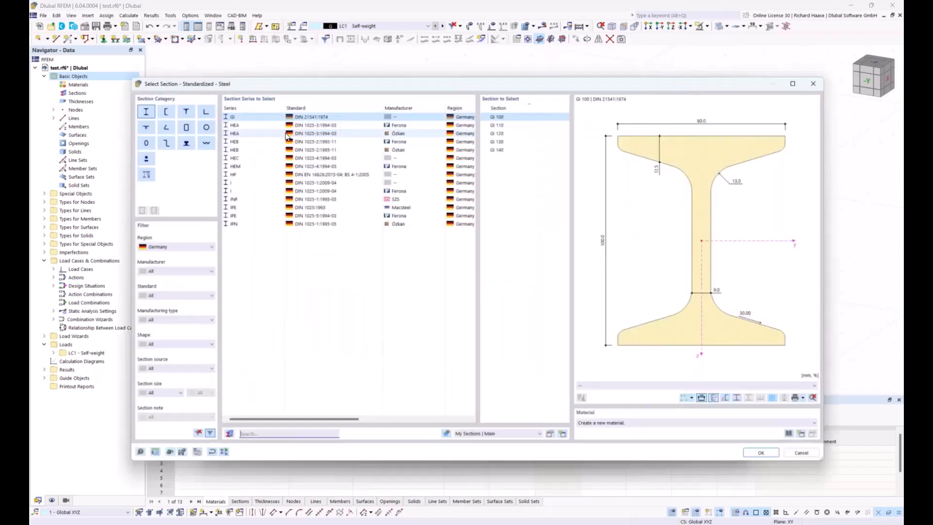
{"action": "left_click", "coordinate": [168, 246]}
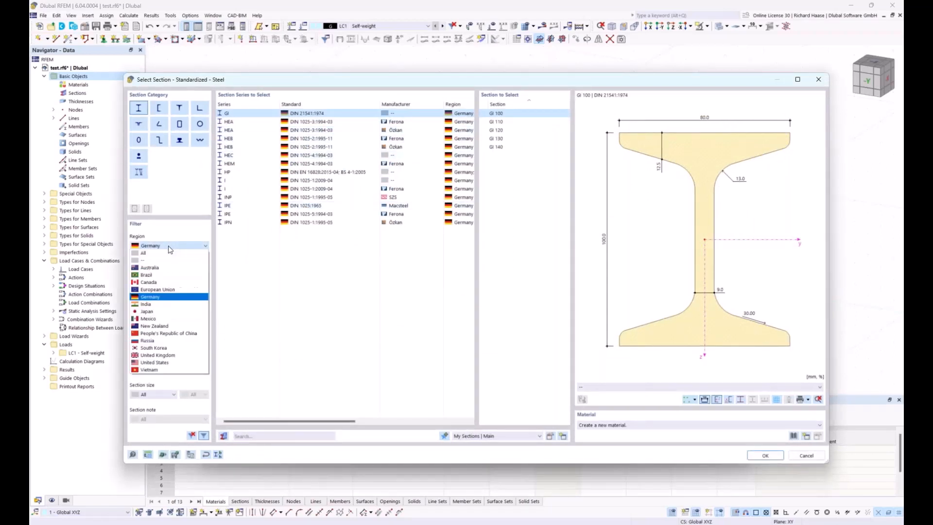
{"action": "left_click", "coordinate": [168, 257]}
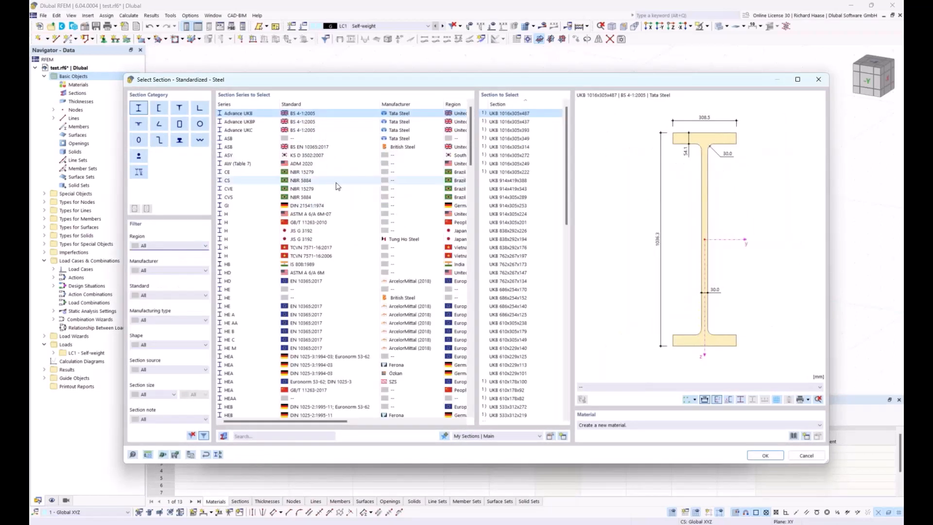
{"action": "left_click", "coordinate": [245, 334]}
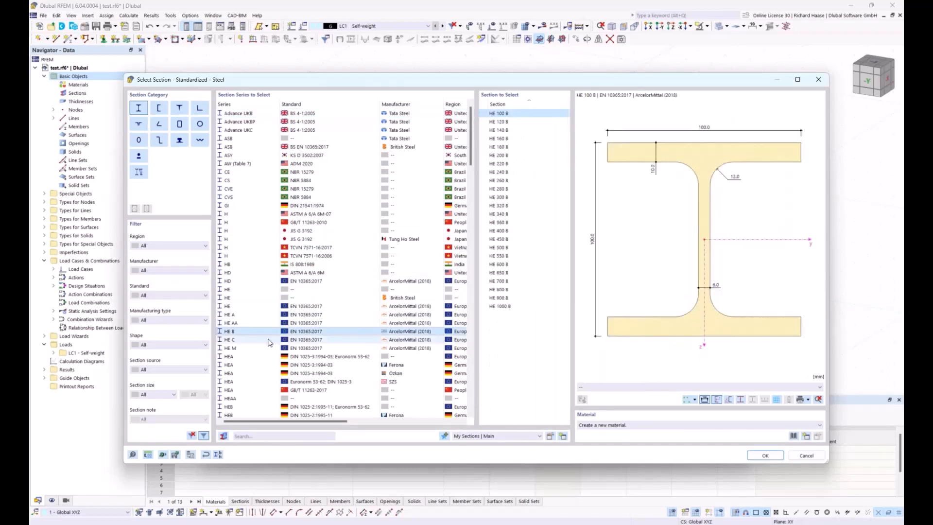
{"action": "left_click", "coordinate": [514, 156]}
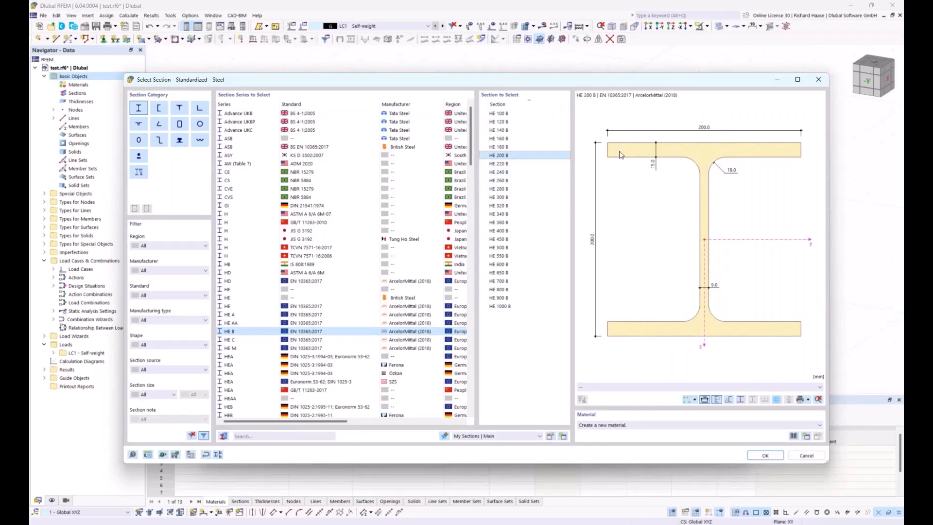
Step: Create an S355N steel material from the library's Steel S series (EN 10025-3:2004-11) and assign it to the HE 200 B section
{"action": "left_click", "coordinate": [612, 425]}
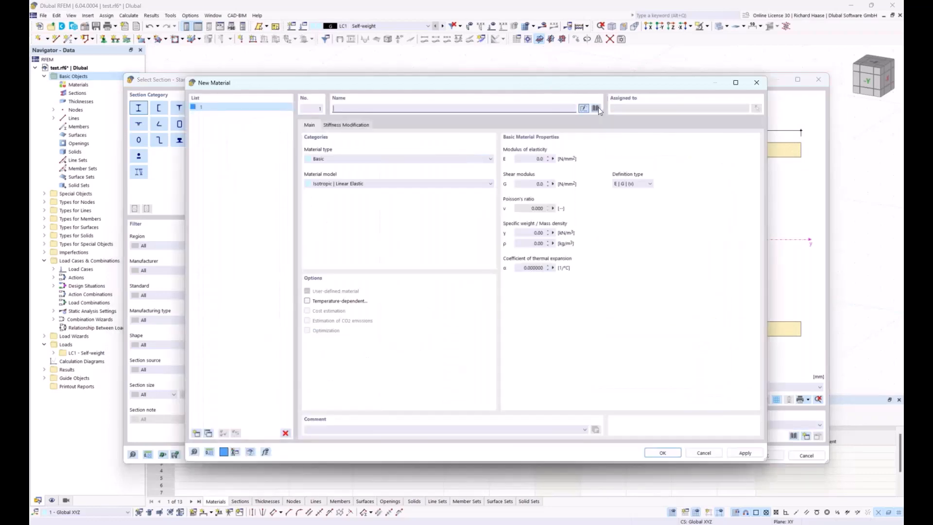
{"action": "left_click", "coordinate": [596, 108]}
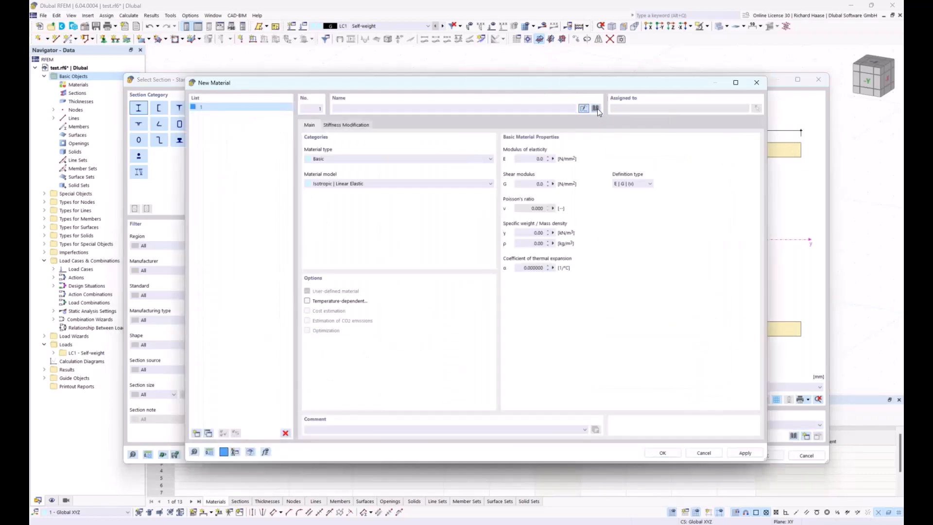
{"action": "left_click", "coordinate": [211, 141]}
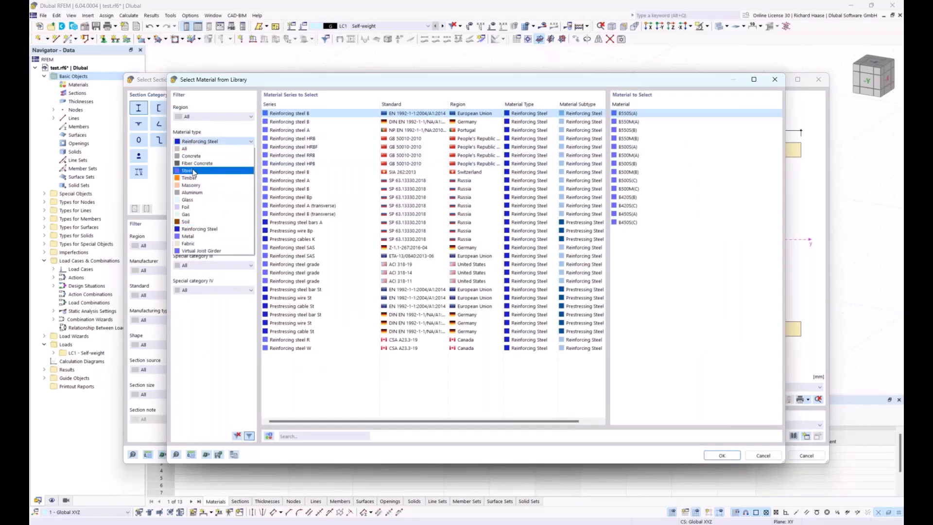
{"action": "left_click", "coordinate": [194, 171]}
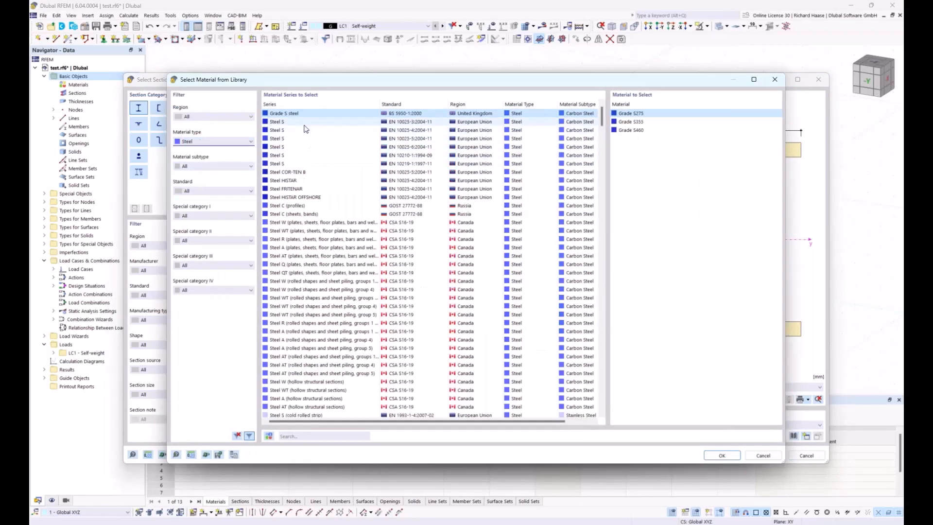
{"action": "left_click", "coordinate": [305, 124]}
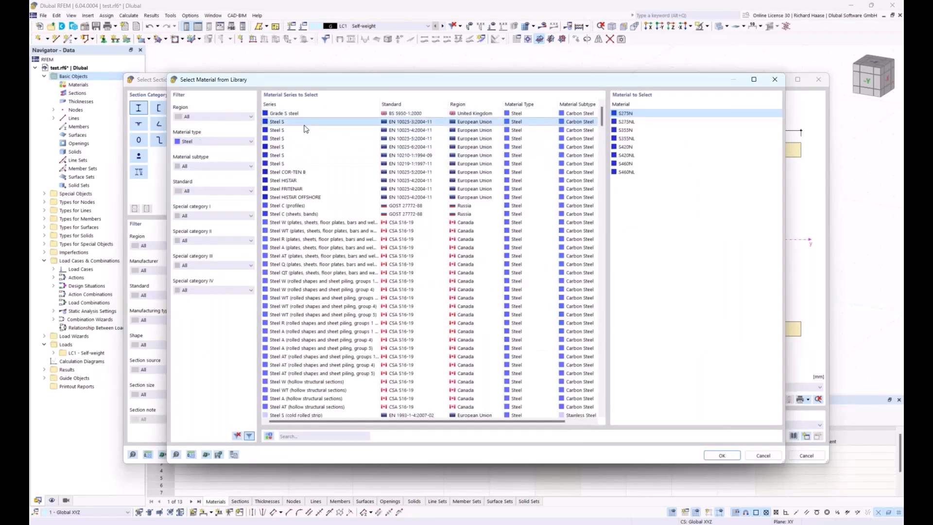
{"action": "left_click", "coordinate": [645, 130]}
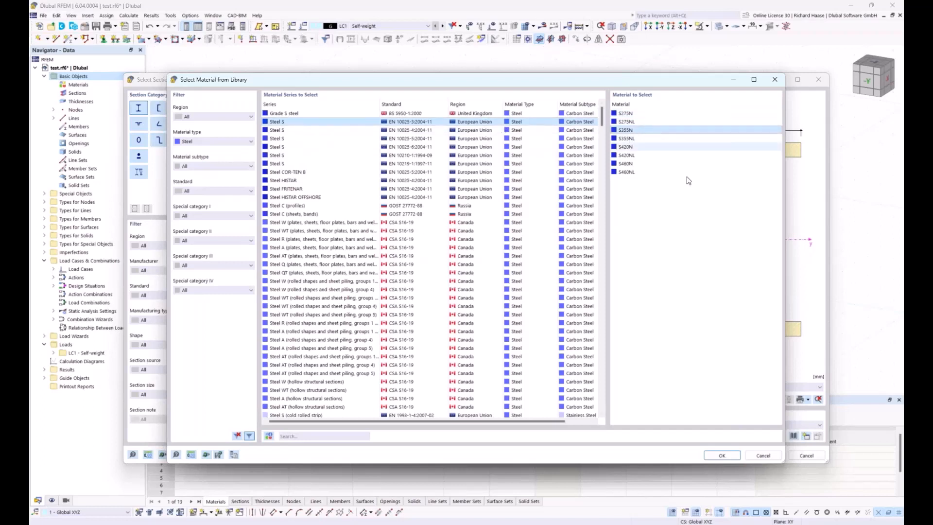
{"action": "left_click", "coordinate": [716, 455]}
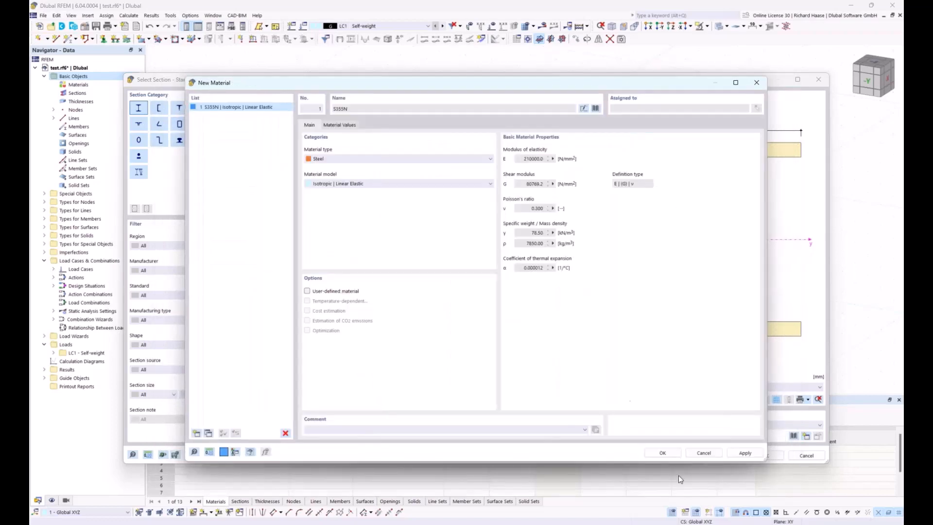
{"action": "left_click", "coordinate": [663, 452]}
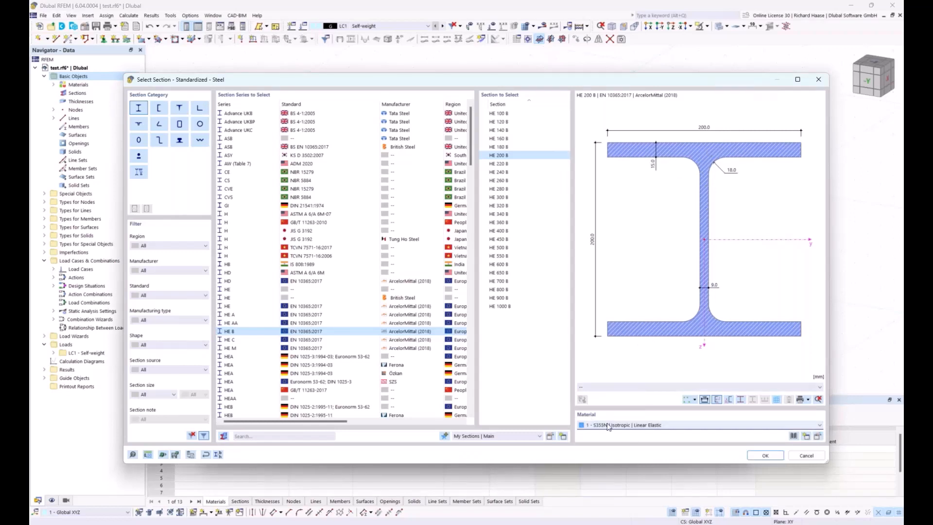
Step: Accept the HE 200 B section, the new member and the line settings, and inspect the resulting beam
{"action": "left_click", "coordinate": [765, 459]}
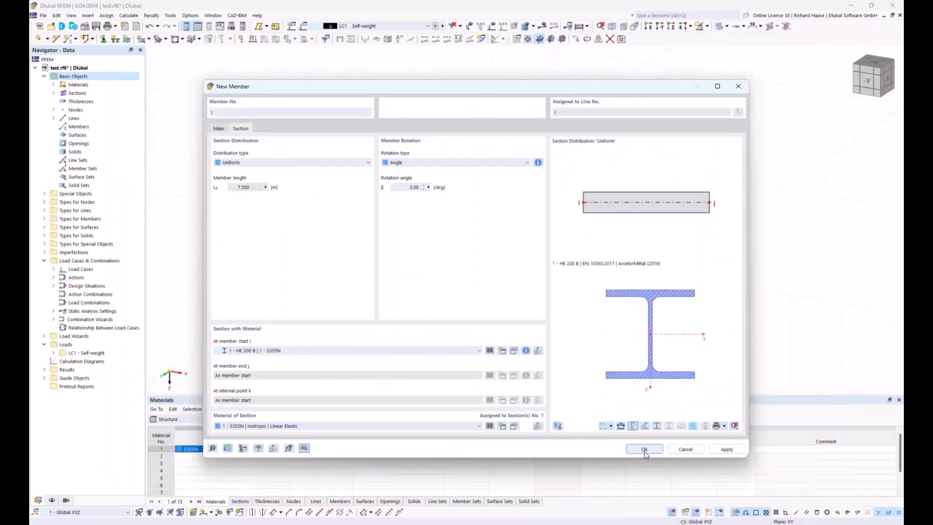
{"action": "left_click", "coordinate": [644, 449]}
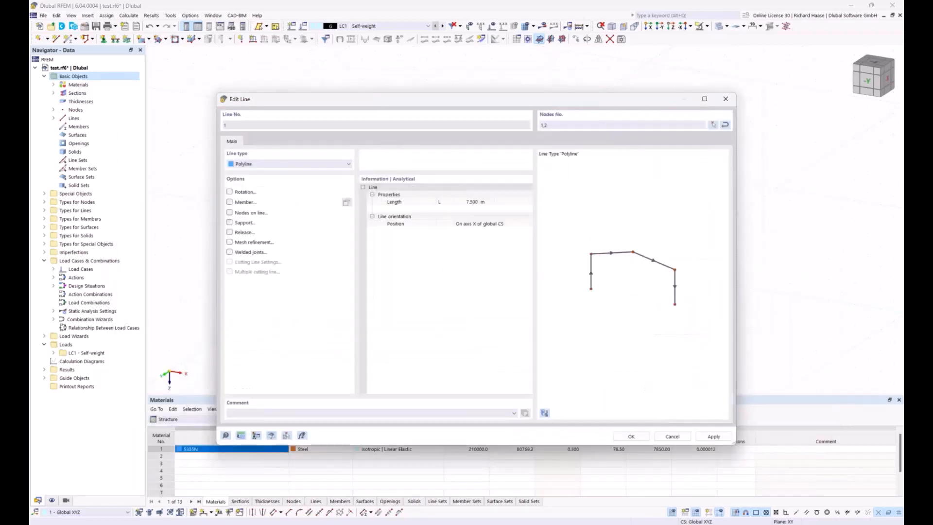
{"action": "left_click", "coordinate": [628, 436]}
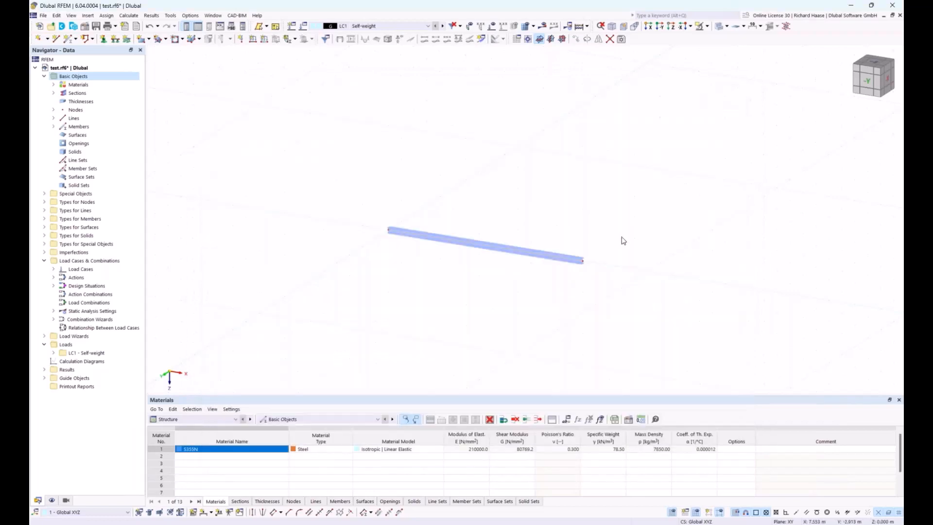
{"action": "scroll", "coordinate": [561, 246], "scroll_direction": "up", "scroll_amount": 5}
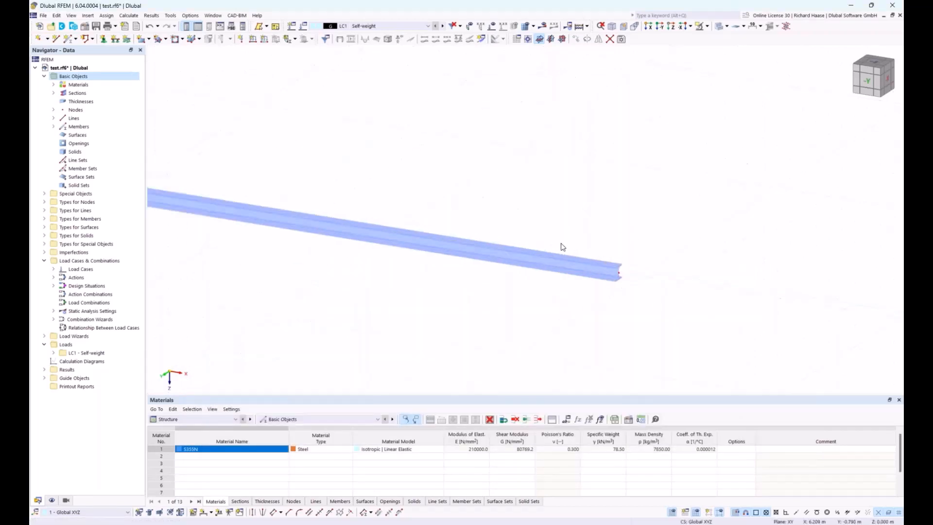
{"action": "middle_click_drag", "start_coordinate": [559, 245], "coordinate": [489, 204], "text": "ctrl"}
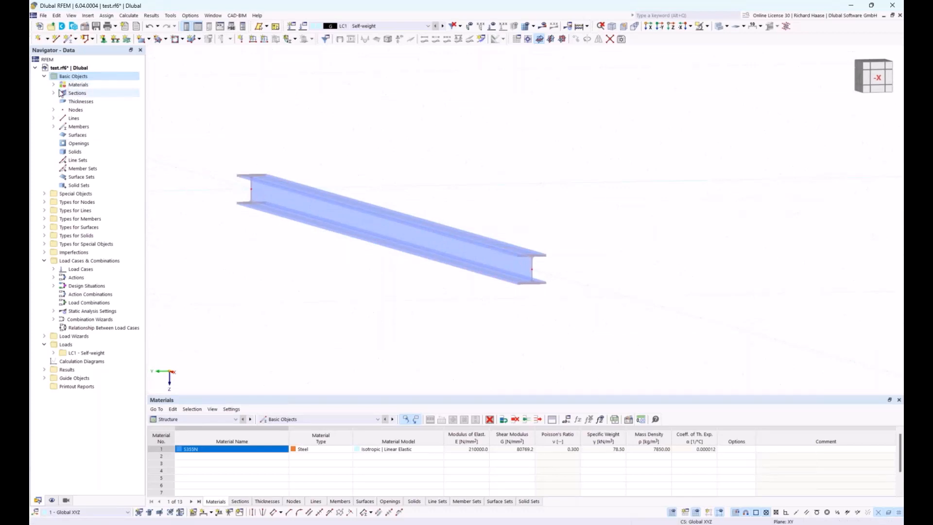
Step: Expand the model's materials and review the commands available for them and the S355N entry
{"action": "double_click", "coordinate": [72, 84]}
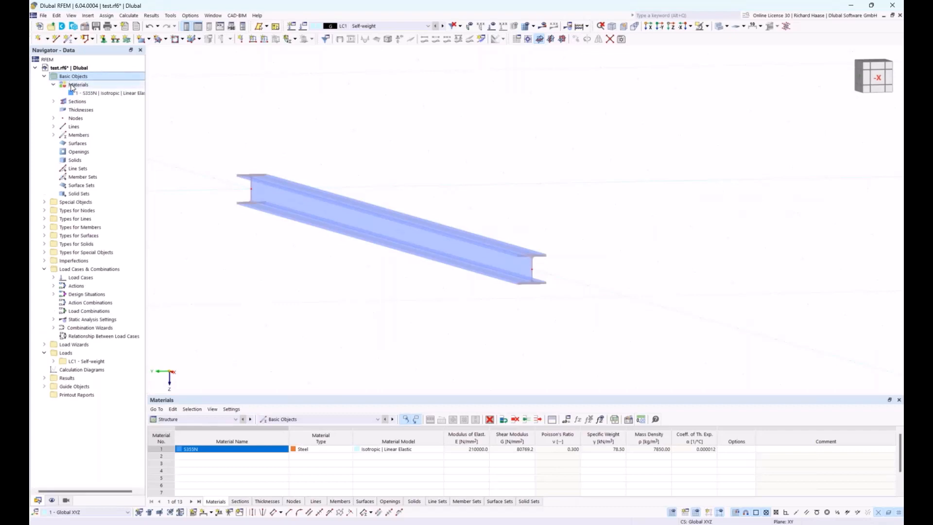
{"action": "right_click", "coordinate": [78, 86]}
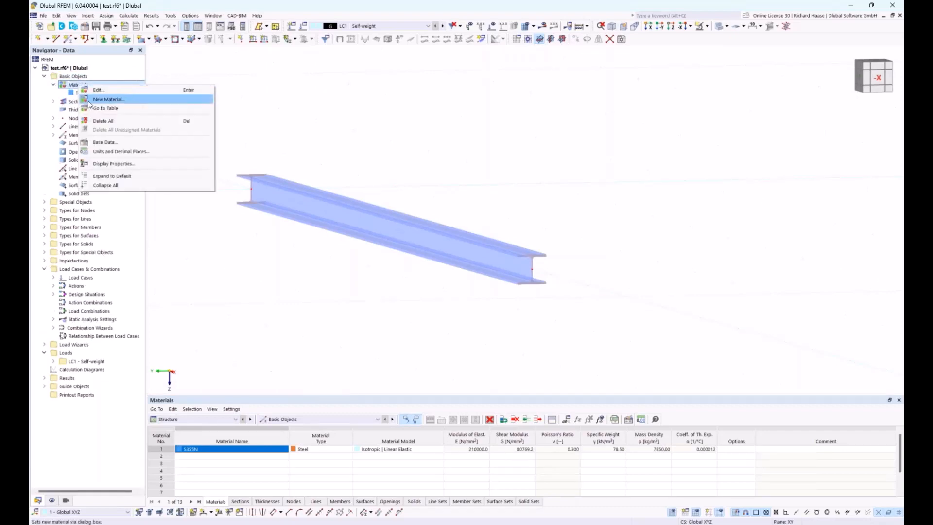
{"action": "left_click", "coordinate": [64, 86]}
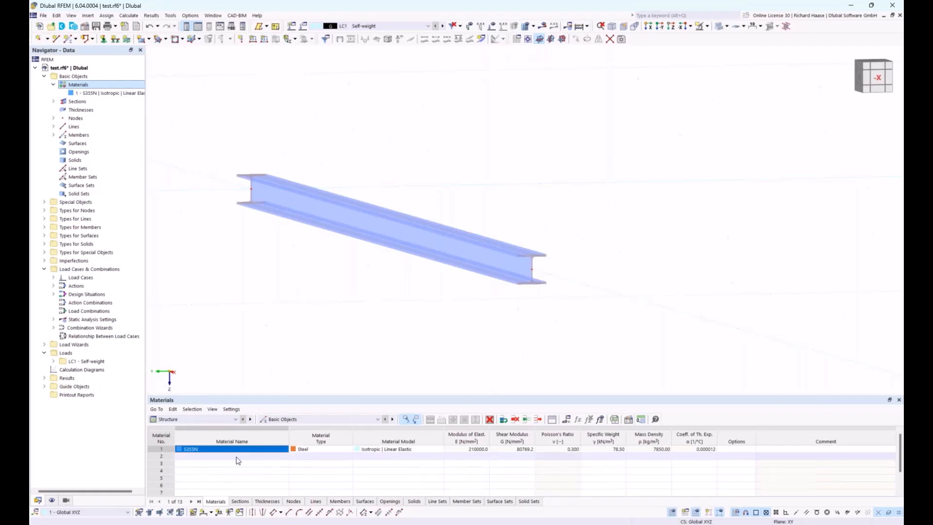
Step: Review the commands available for the beam member and list the load types under LC1 - Self-weight
{"action": "middle_click_drag", "start_coordinate": [523, 203], "coordinate": [573, 216], "text": "ctrl"}
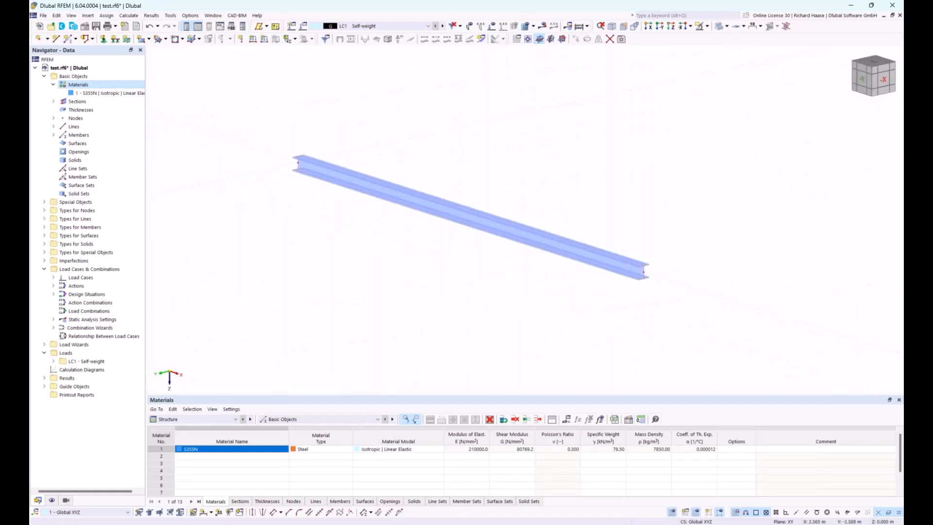
{"action": "middle_click_drag", "start_coordinate": [551, 167], "coordinate": [575, 200], "text": "ctrl"}
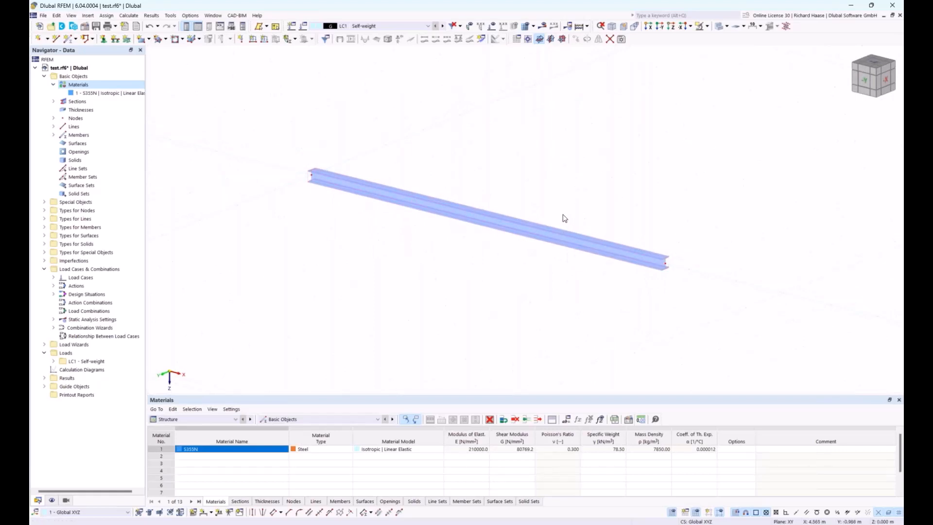
{"action": "middle_click_drag", "start_coordinate": [578, 183], "coordinate": [588, 188], "text": "ctrl"}
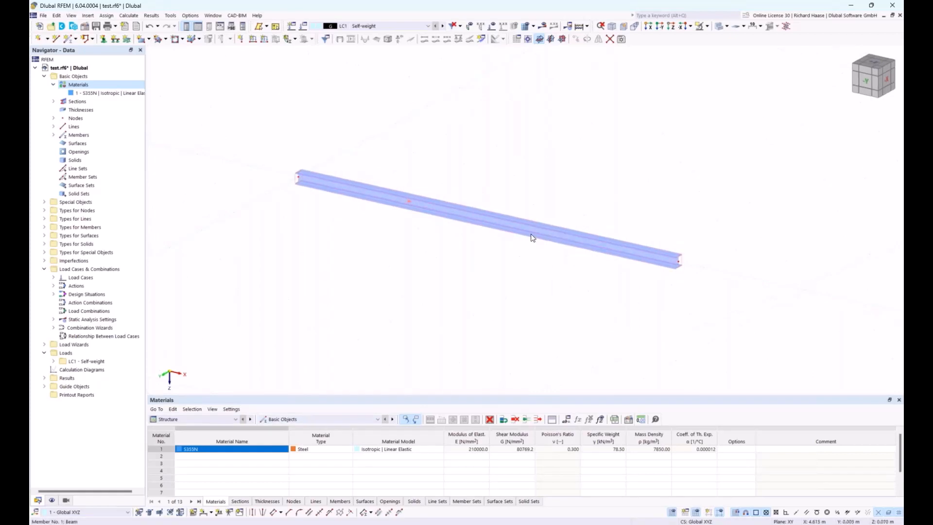
{"action": "right_click", "coordinate": [534, 233]}
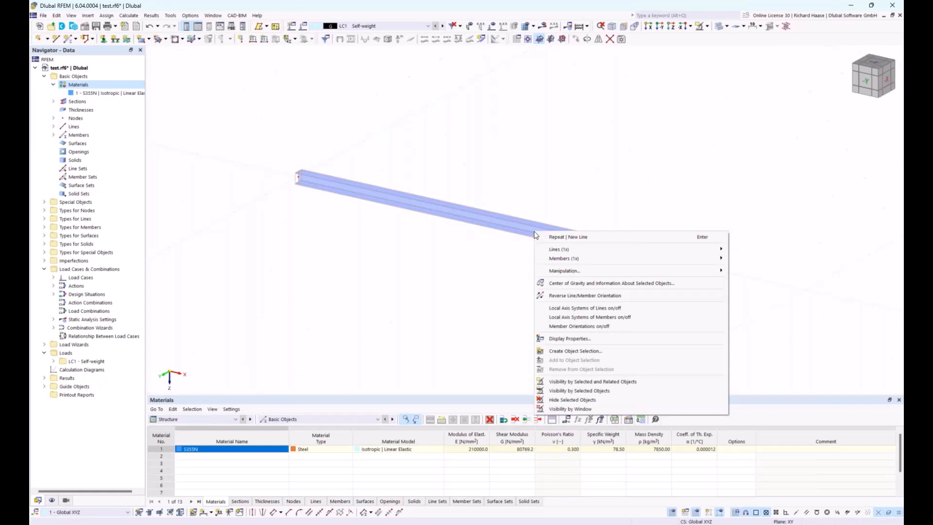
{"action": "left_click", "coordinate": [53, 361]}
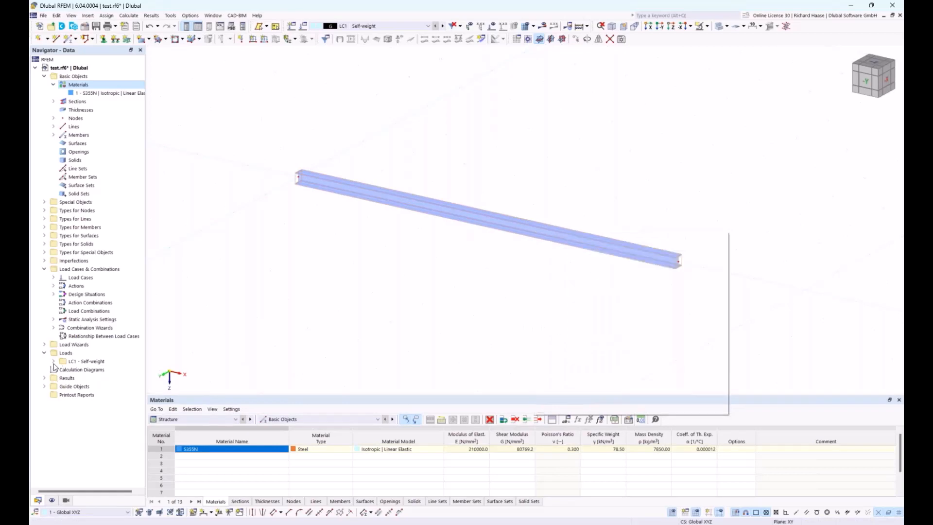
{"action": "left_click", "coordinate": [53, 361]}
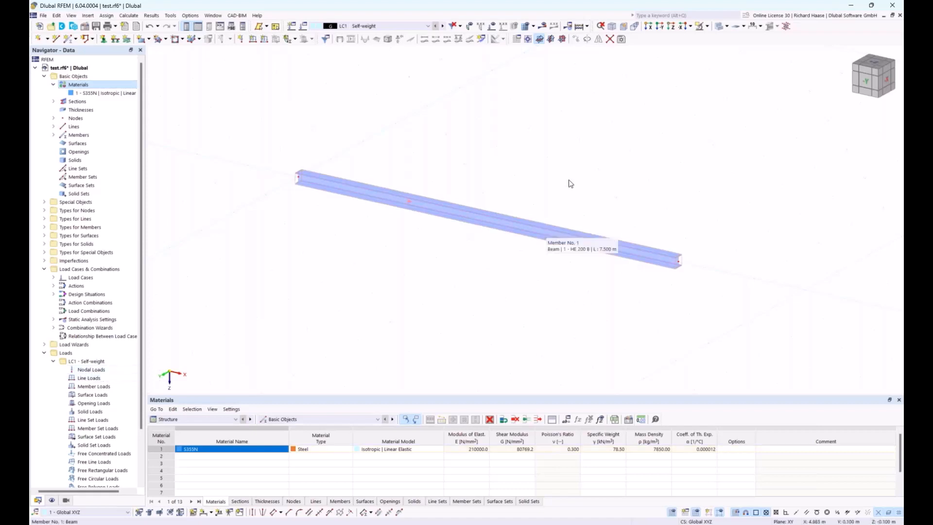
Step: Compare the wireframe, solid and transparent displays of the beam and leave the model in wireframe mode
{"action": "left_click", "coordinate": [720, 30]}
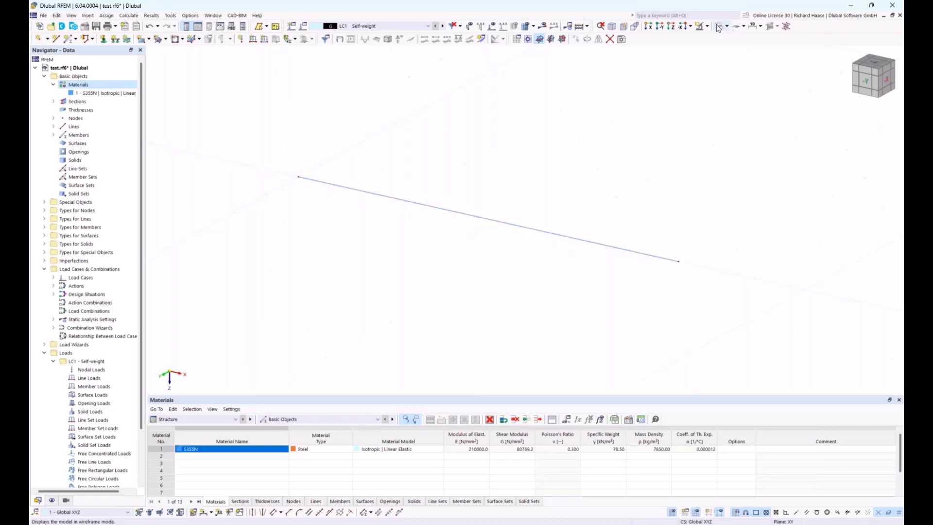
{"action": "left_click", "coordinate": [727, 27]}
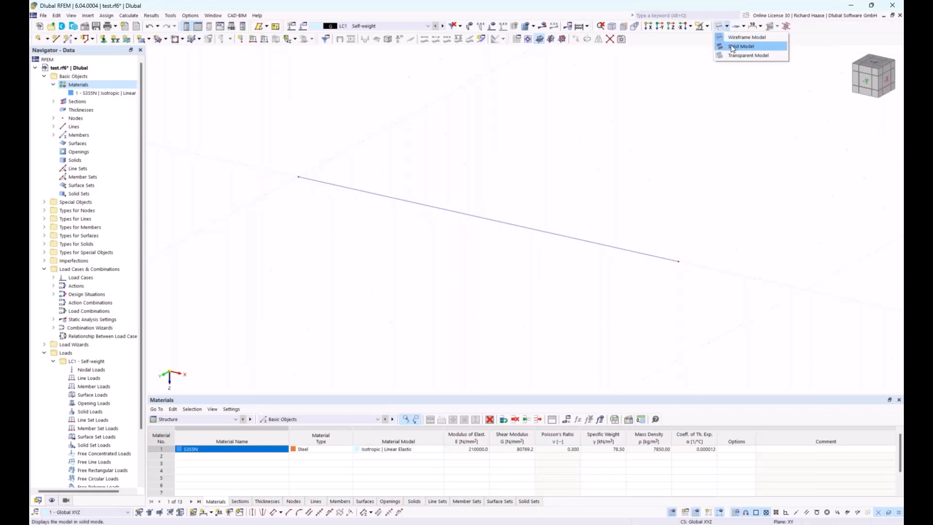
{"action": "left_click", "coordinate": [731, 45]}
{"action": "scroll", "coordinate": [688, 261], "scroll_direction": "up", "scroll_amount": 2}
{"action": "scroll", "coordinate": [666, 251], "scroll_direction": "up", "scroll_amount": 2}
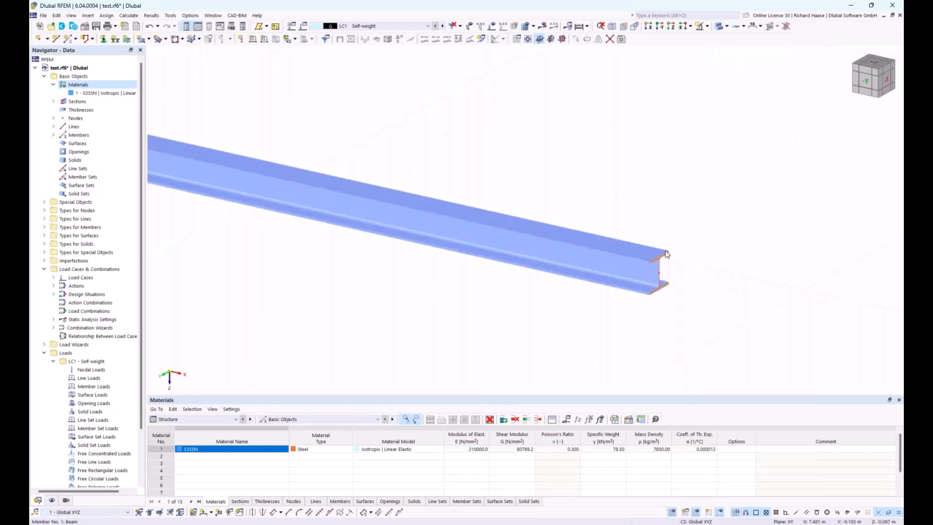
{"action": "middle_click_drag", "start_coordinate": [667, 251], "coordinate": [696, 296], "text": "ctrl"}
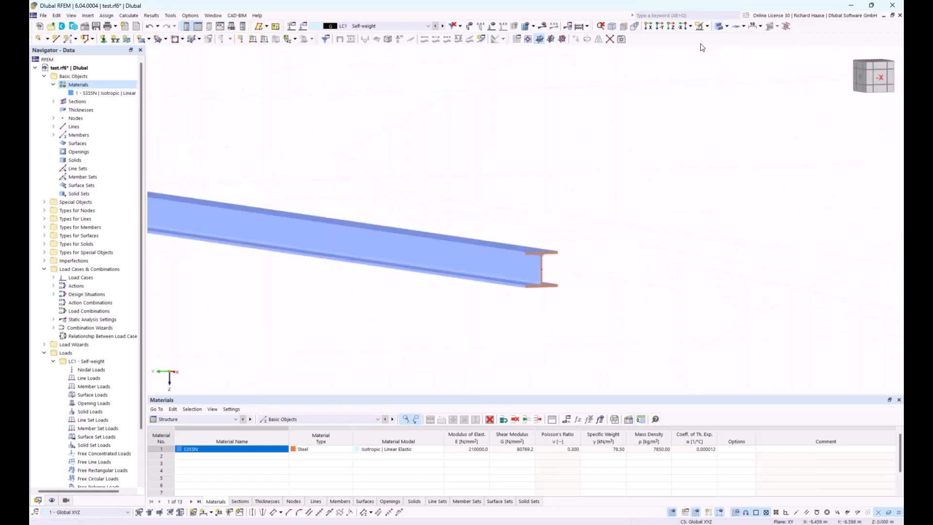
{"action": "left_click", "coordinate": [727, 26]}
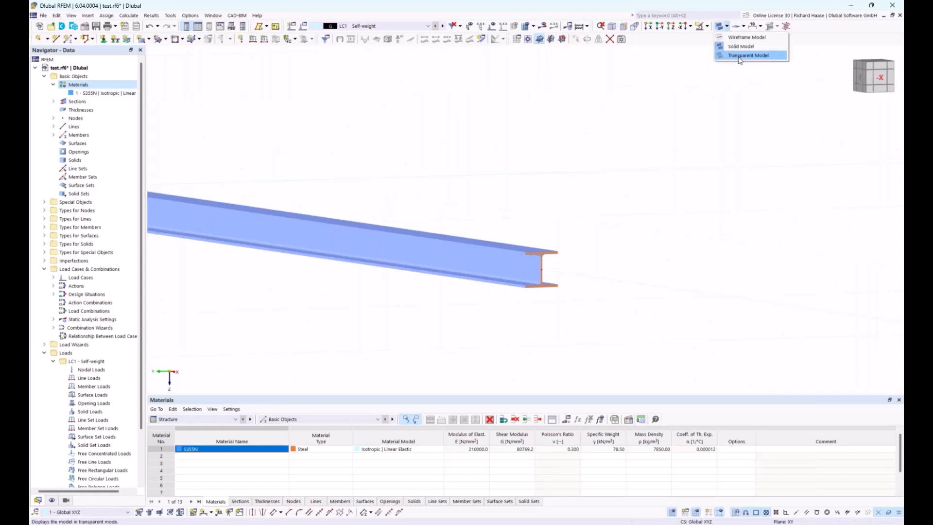
{"action": "left_click", "coordinate": [744, 58]}
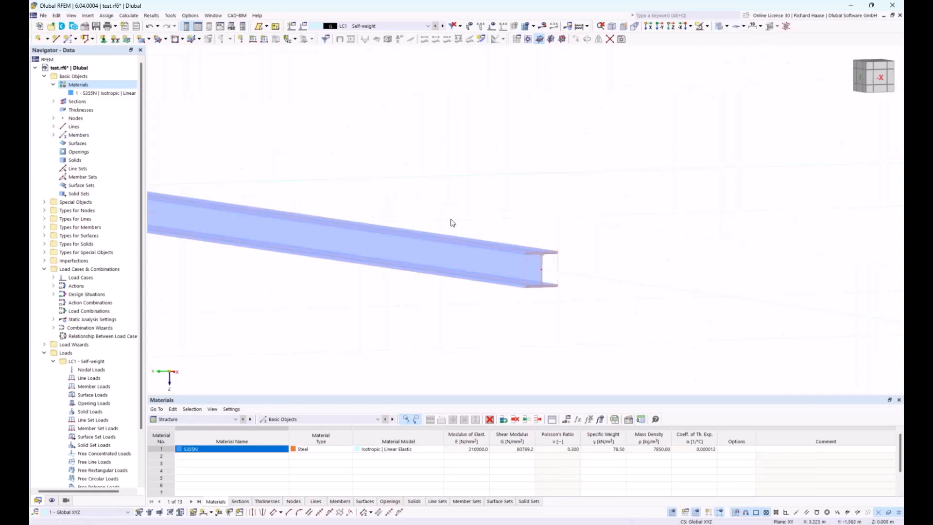
{"action": "left_click", "coordinate": [727, 27]}
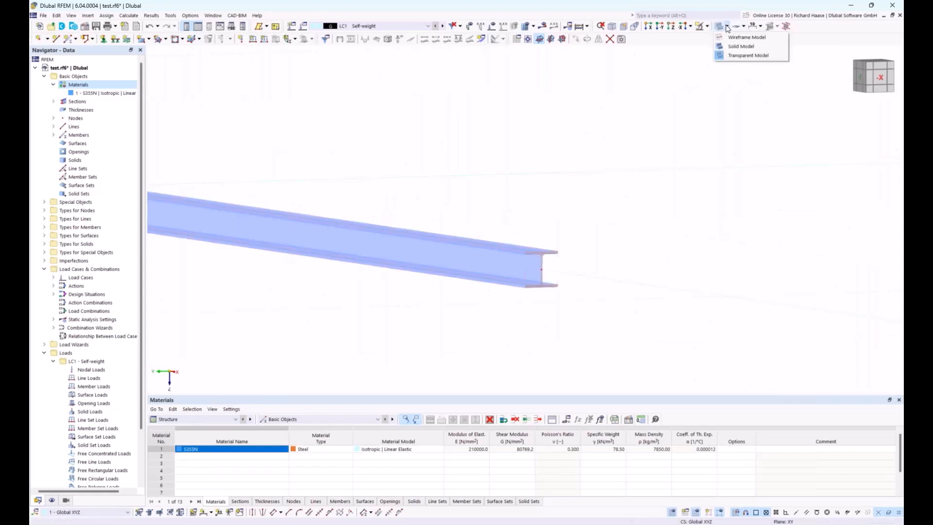
{"action": "left_click", "coordinate": [730, 37]}
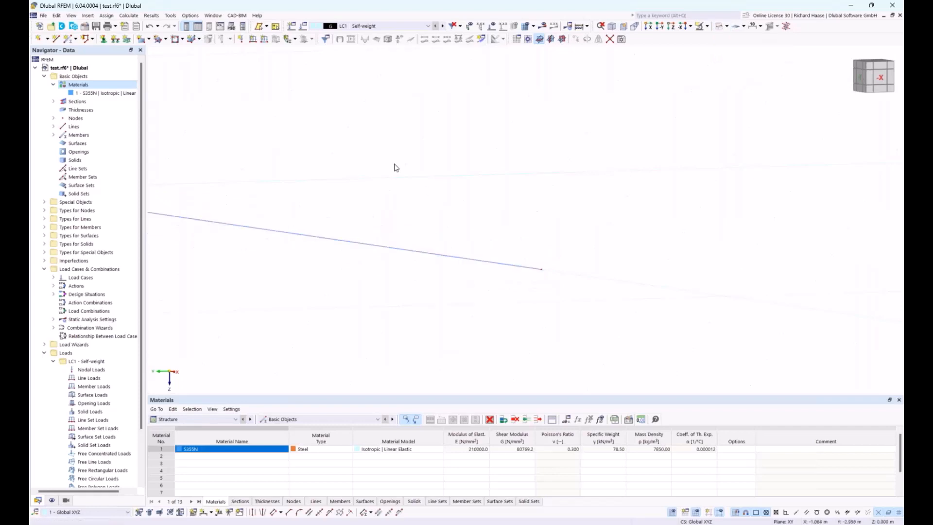
Step: Try dividing the beam member at 4.5 m from its start and check the two resulting parts
{"action": "middle_click_drag", "start_coordinate": [394, 166], "coordinate": [529, 239], "text": "ctrl"}
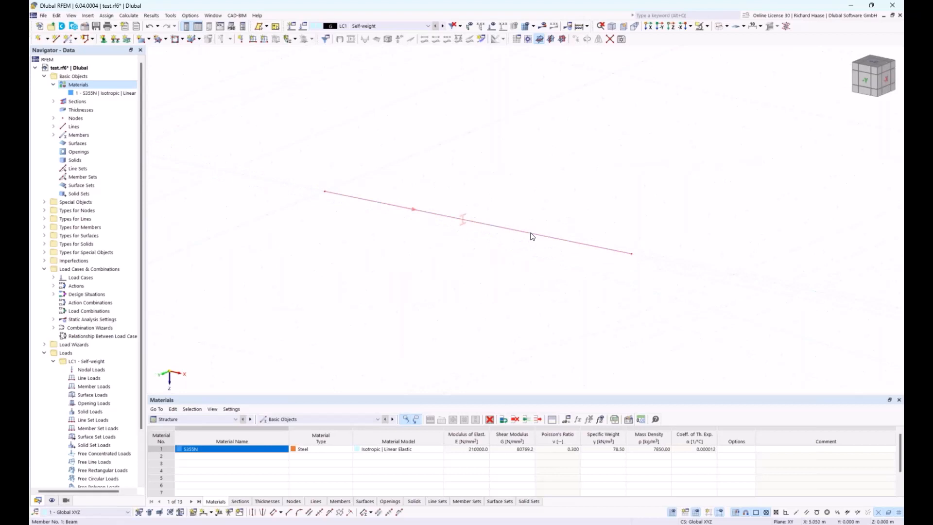
{"action": "right_click", "coordinate": [531, 237]}
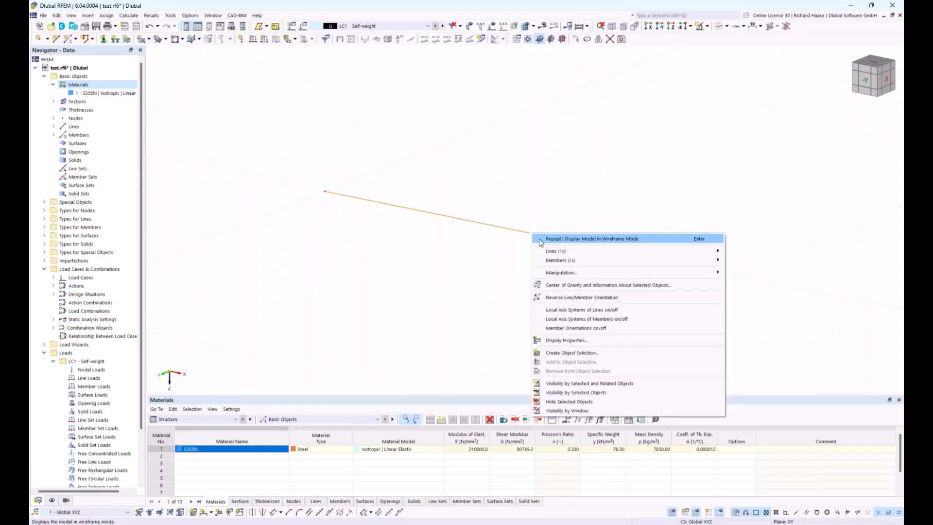
{"action": "mouse_move", "coordinate": [569, 264]}
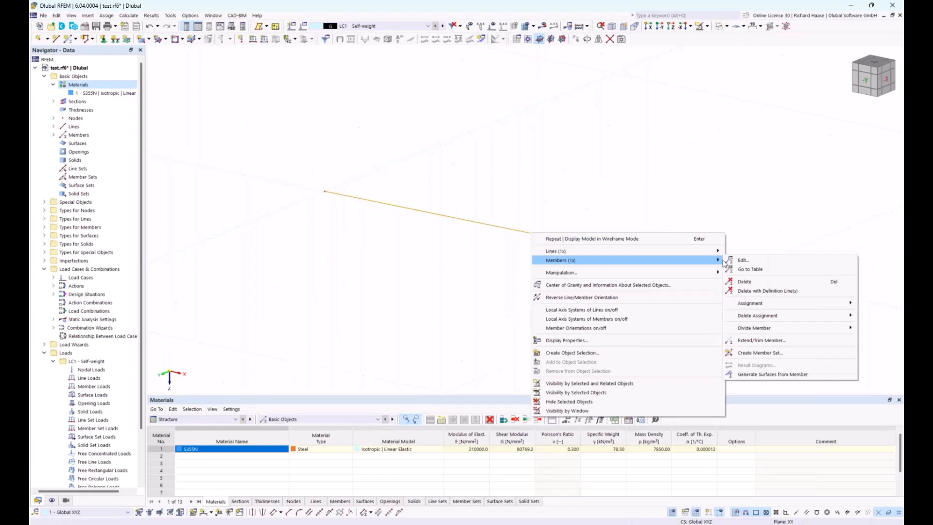
{"action": "mouse_move", "coordinate": [807, 331]}
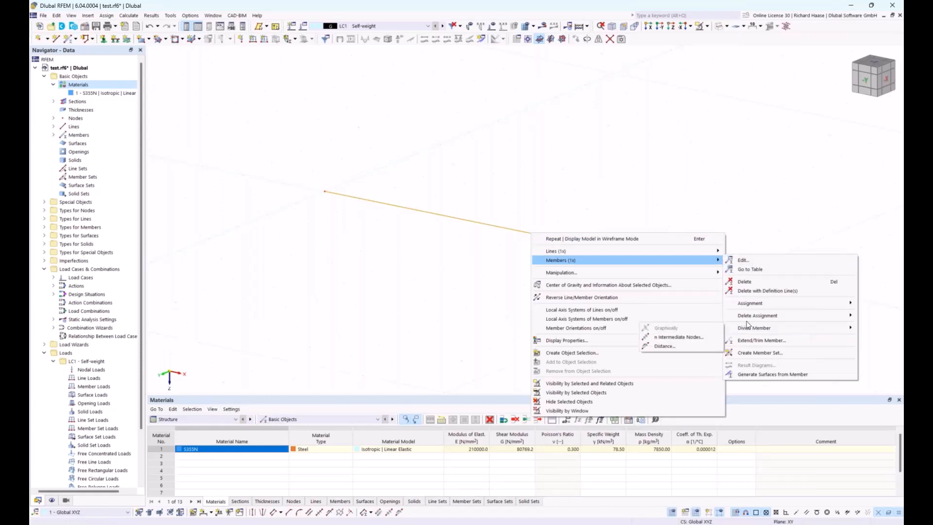
{"action": "left_click", "coordinate": [664, 347]}
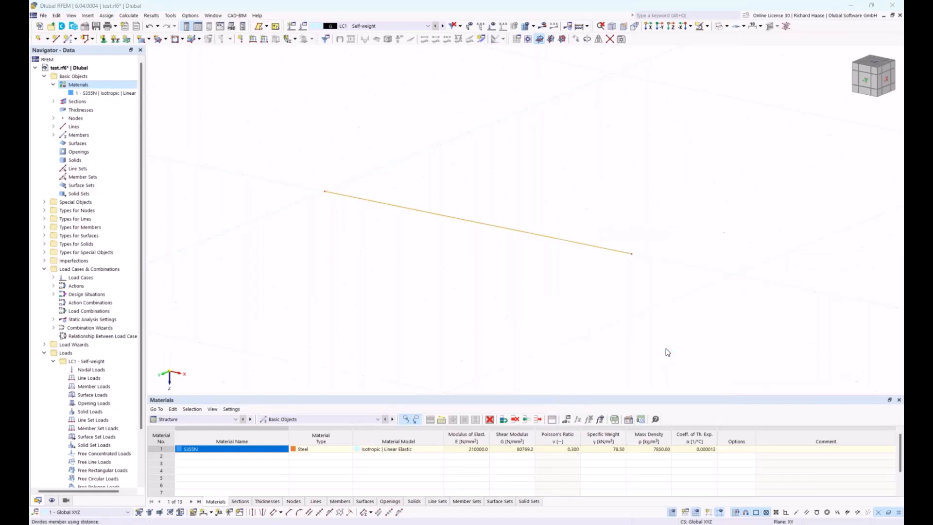
{"action": "left_click_drag", "start_coordinate": [404, 112], "coordinate": [439, 150]}
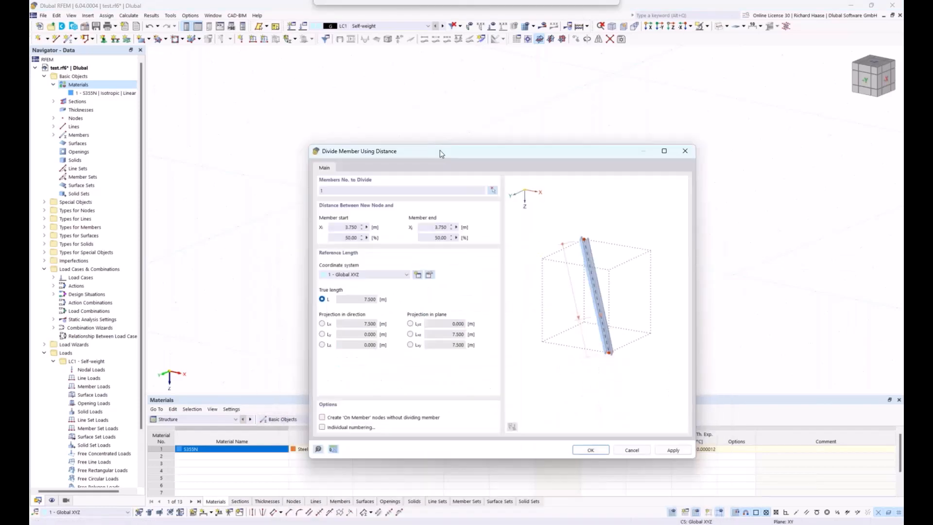
{"action": "left_click", "coordinate": [339, 229]}
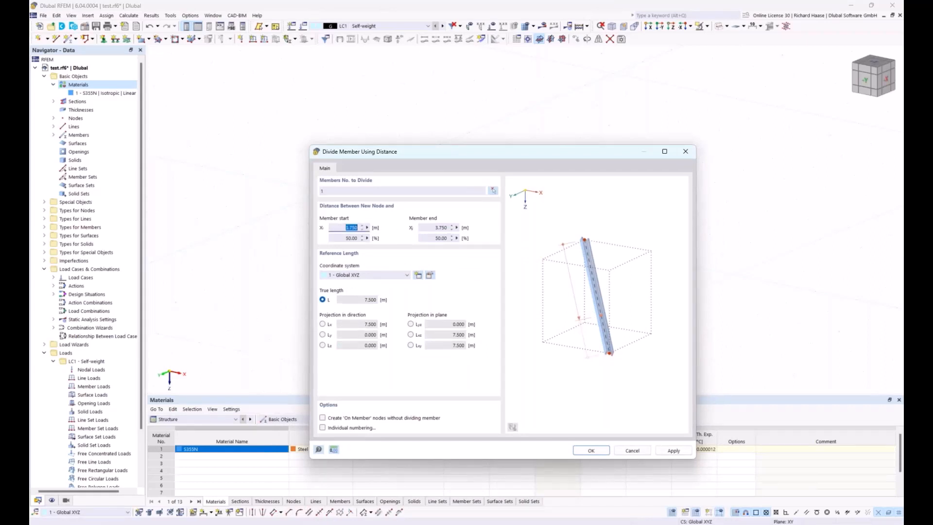
{"action": "type", "text": "4.5"}
{"action": "left_click", "coordinate": [591, 451]}
{"action": "left_click", "coordinate": [591, 451]}
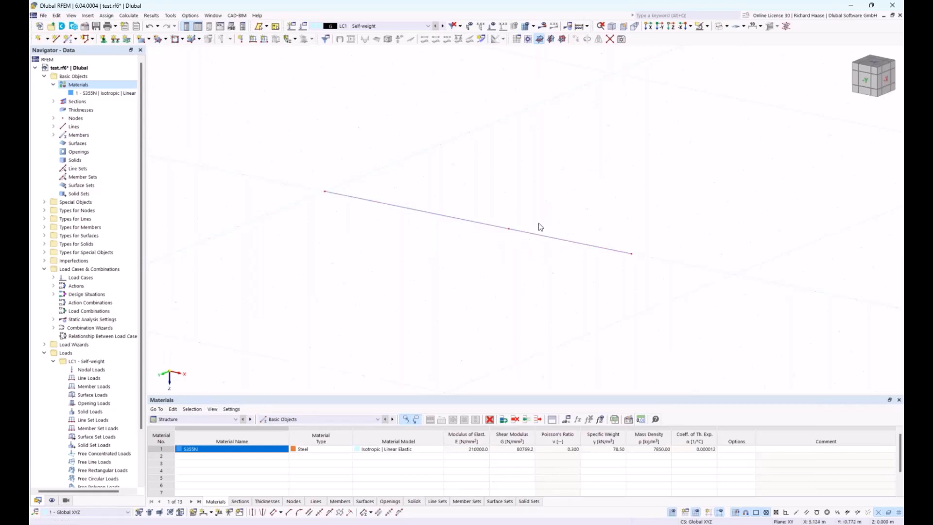
{"action": "mouse_move", "coordinate": [467, 224]}
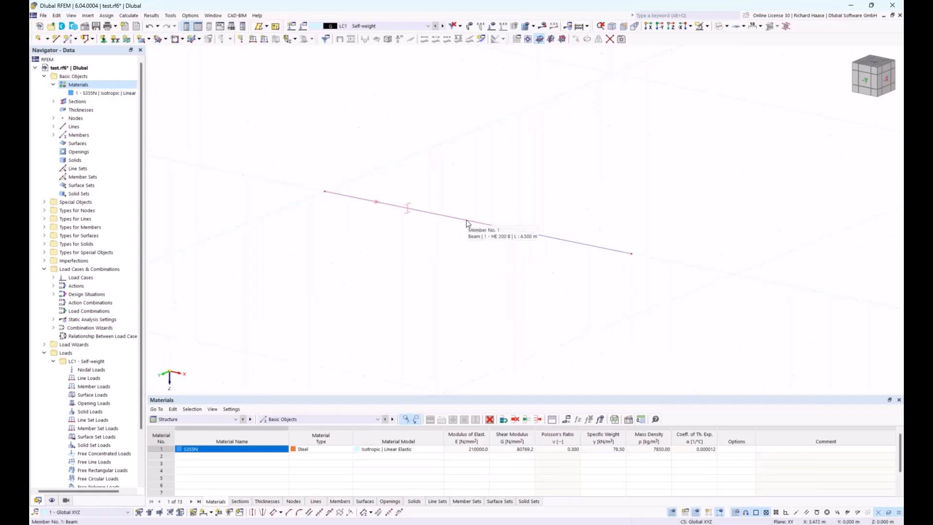
{"action": "mouse_move", "coordinate": [554, 237]}
{"action": "mouse_move", "coordinate": [506, 230]}
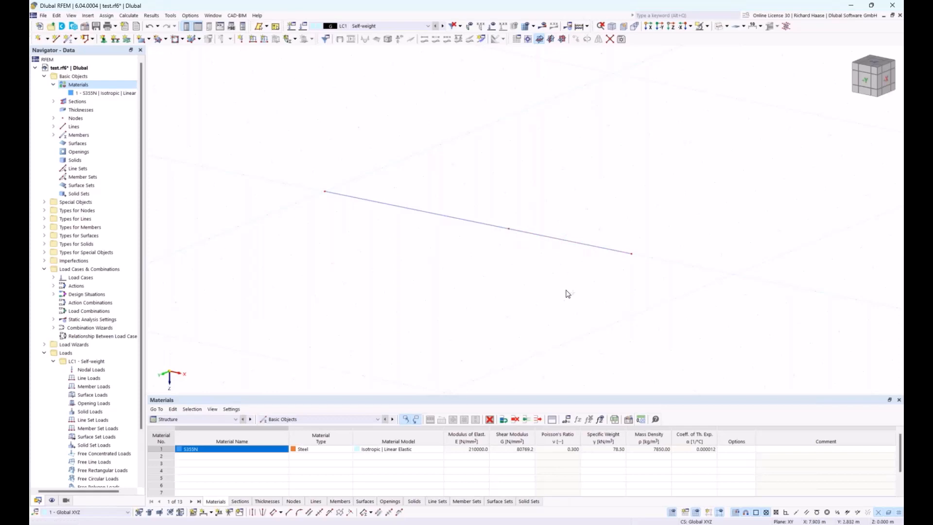
Step: Edit the beam member, activate its nodes on member option and show the node assignment
{"action": "double_click", "coordinate": [521, 236]}
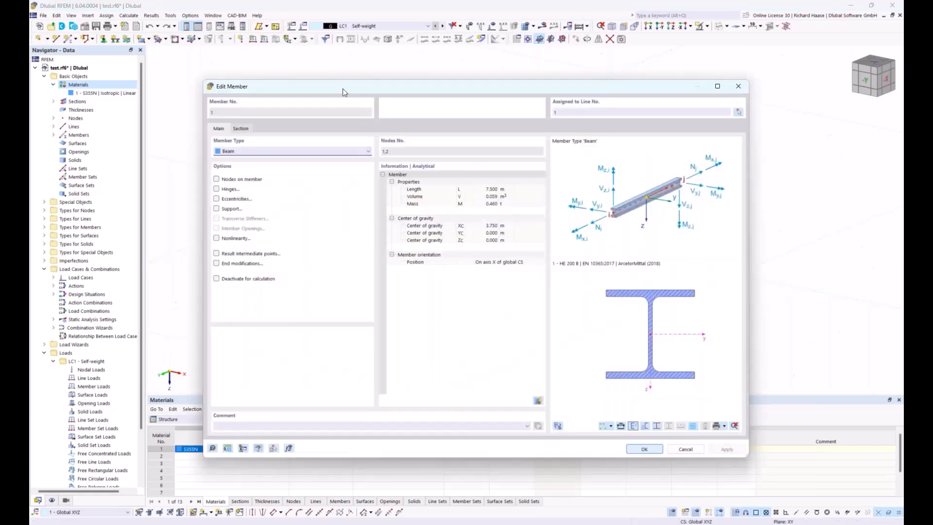
{"action": "left_click_drag", "start_coordinate": [343, 88], "coordinate": [362, 126]}
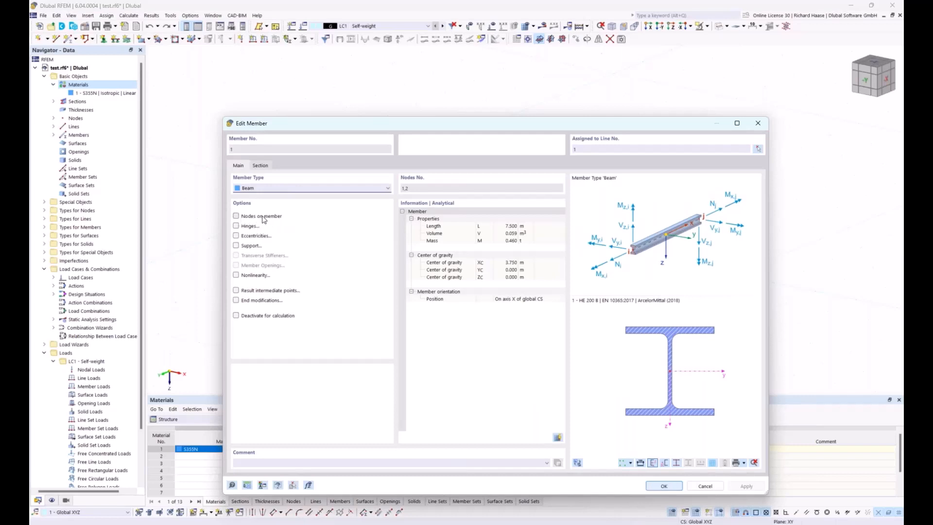
{"action": "left_click", "coordinate": [236, 217]}
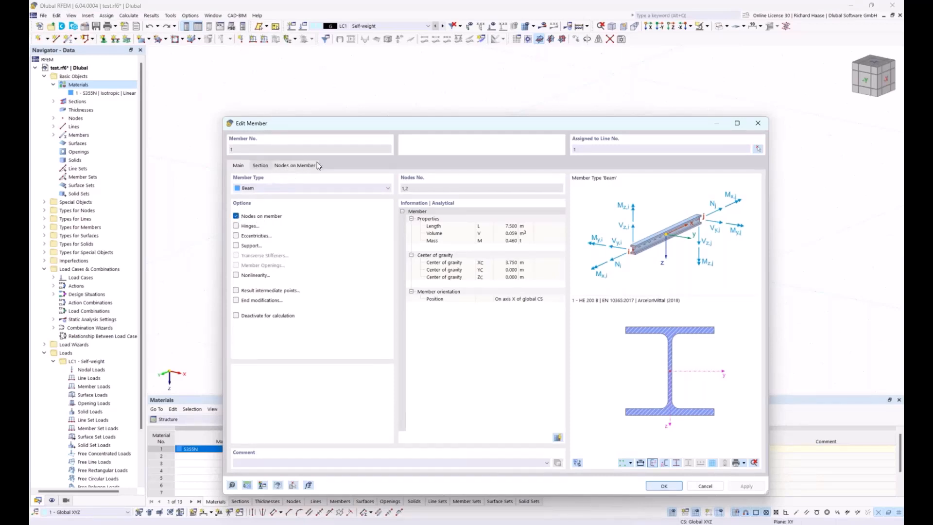
{"action": "left_click", "coordinate": [294, 166]}
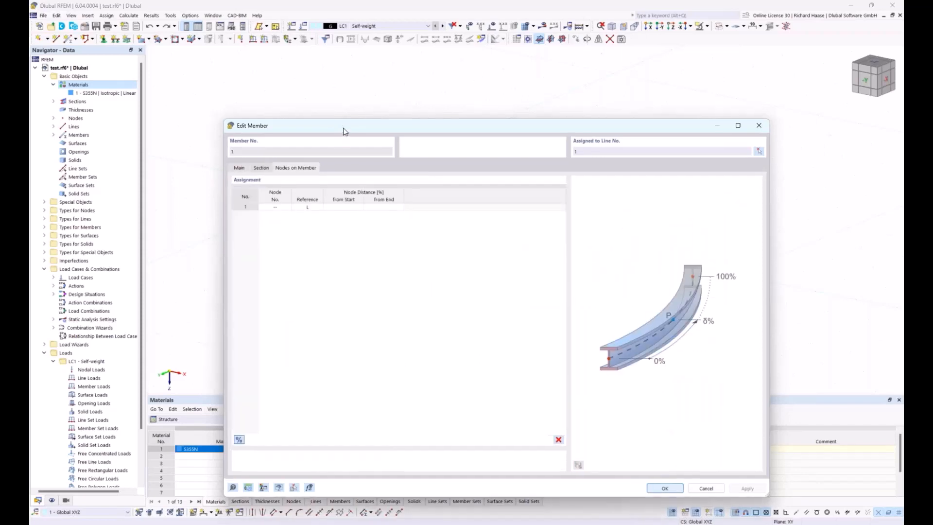
{"action": "left_click_drag", "start_coordinate": [342, 130], "coordinate": [351, 146]}
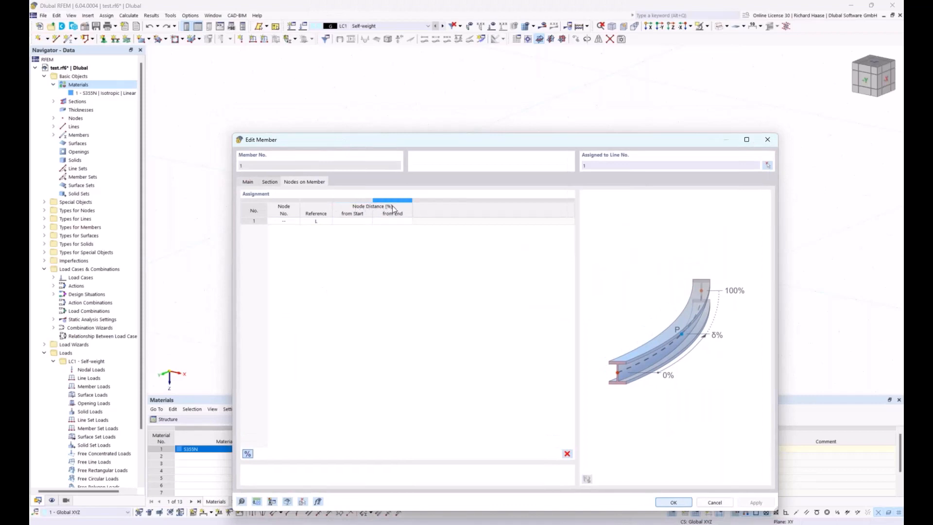
Step: Switch the node distances to metres and place a node on the member 4.5 m from its start
{"action": "left_click", "coordinate": [247, 454]}
{"action": "left_click_drag", "start_coordinate": [445, 140], "coordinate": [476, 315]}
{"action": "left_click", "coordinate": [396, 395]}
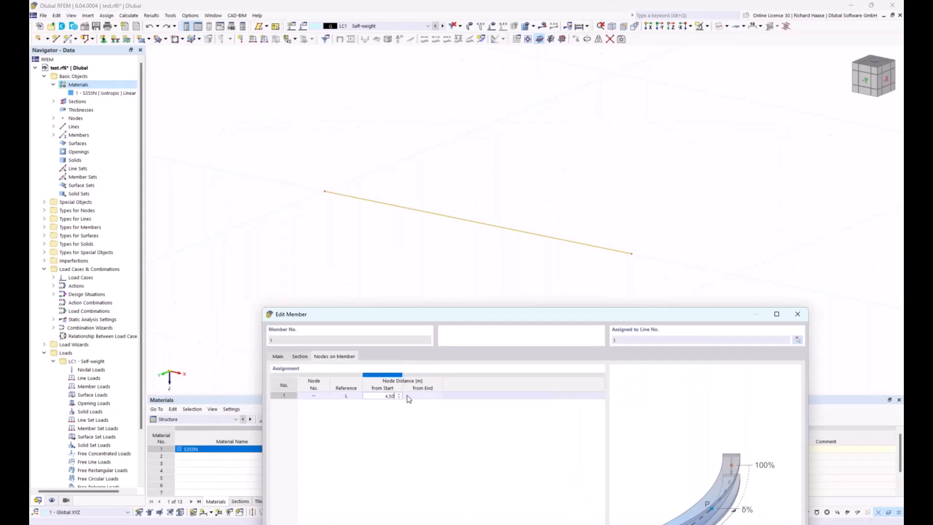
{"action": "left_click_drag", "start_coordinate": [441, 316], "coordinate": [401, 127]}
{"action": "left_click", "coordinate": [660, 486]}
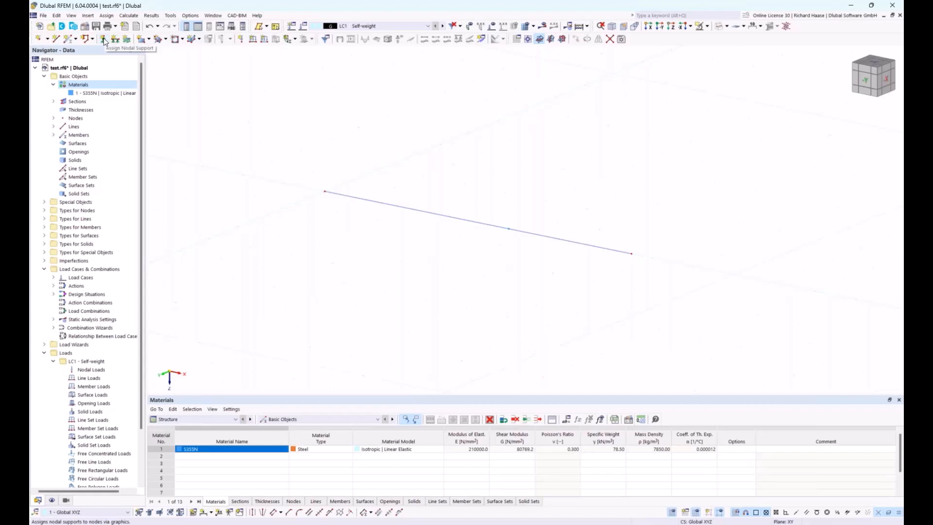
Step: Review the predefined nodal support types available in the model
{"action": "left_click", "coordinate": [45, 211]}
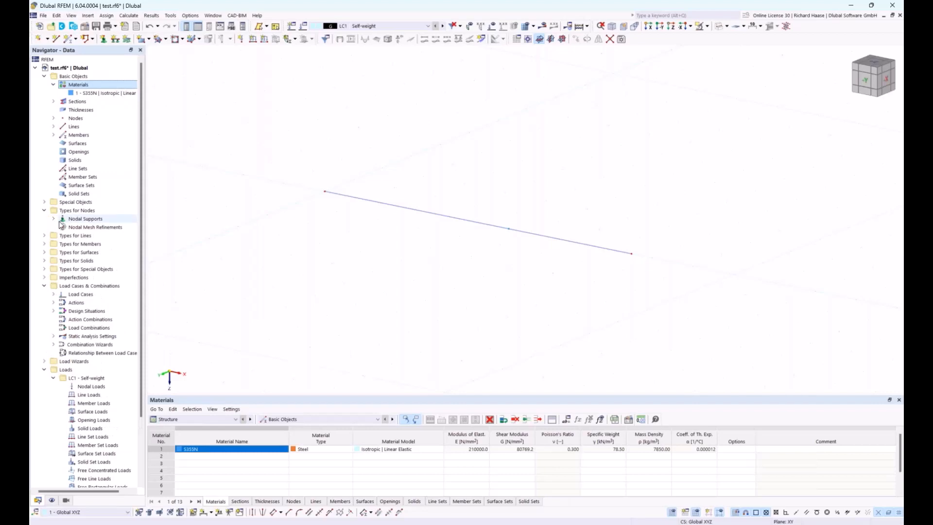
{"action": "left_click", "coordinate": [54, 219]}
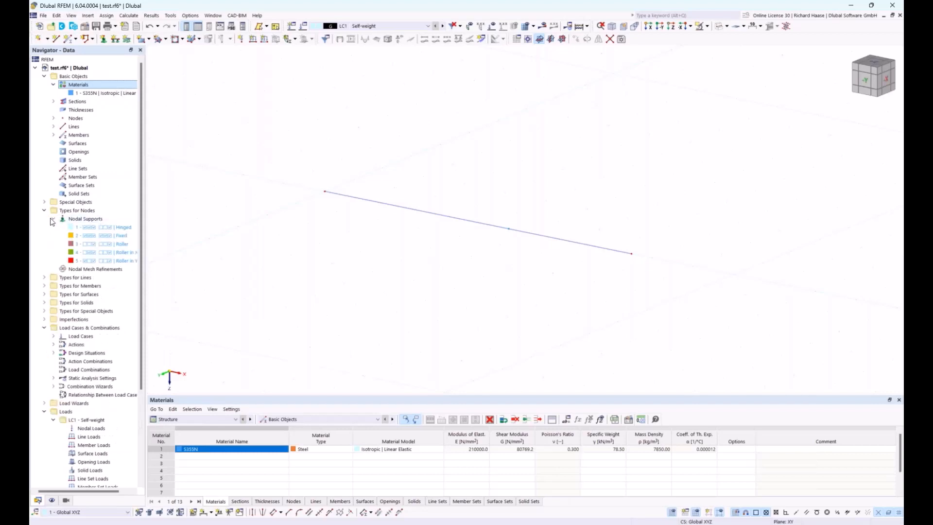
{"action": "left_click", "coordinate": [54, 219]}
{"action": "left_click", "coordinate": [44, 211]}
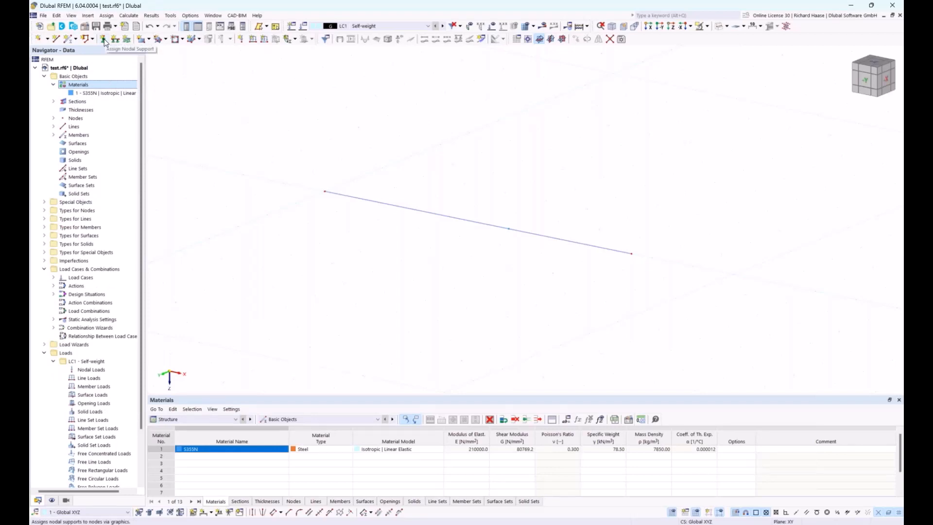
Step: Change the model type in the base data to 2D | XZ | Plane Stress and accept the loss of dimensions
{"action": "right_click", "coordinate": [81, 68]}
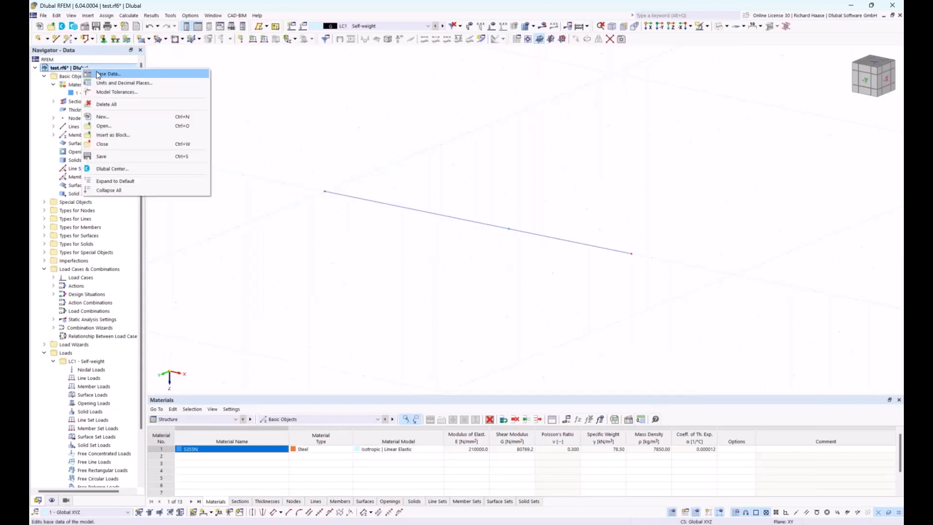
{"action": "left_click", "coordinate": [63, 68]}
{"action": "right_click", "coordinate": [61, 68]}
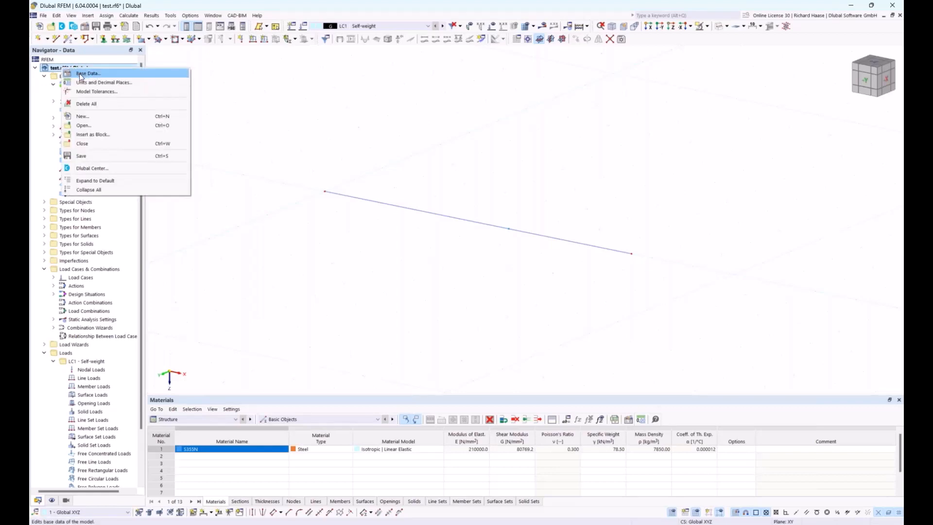
{"action": "left_click", "coordinate": [81, 74]}
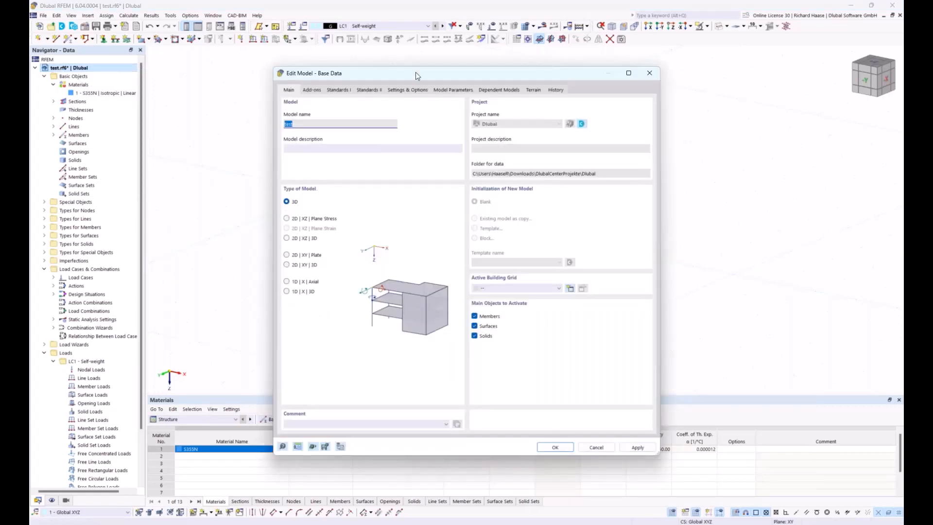
{"action": "left_click_drag", "start_coordinate": [415, 72], "coordinate": [578, 85]}
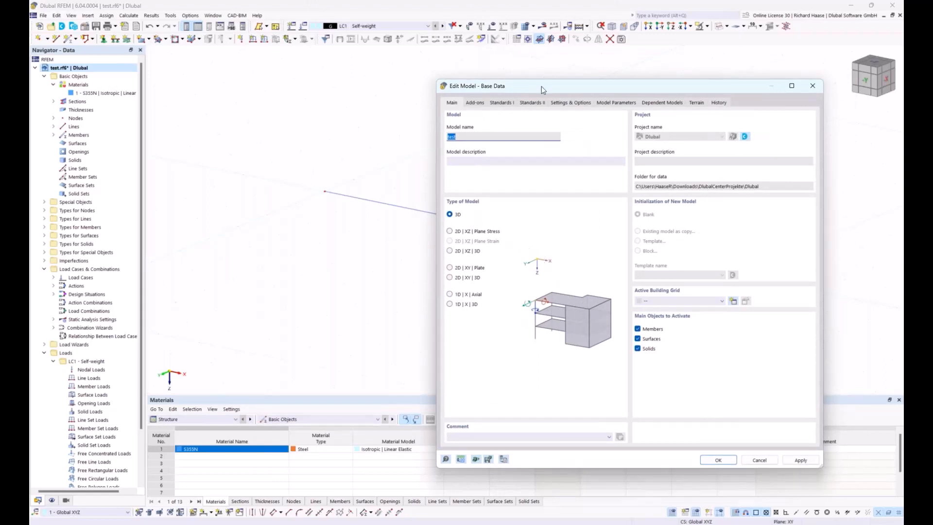
{"action": "left_click_drag", "start_coordinate": [541, 86], "coordinate": [364, 281]}
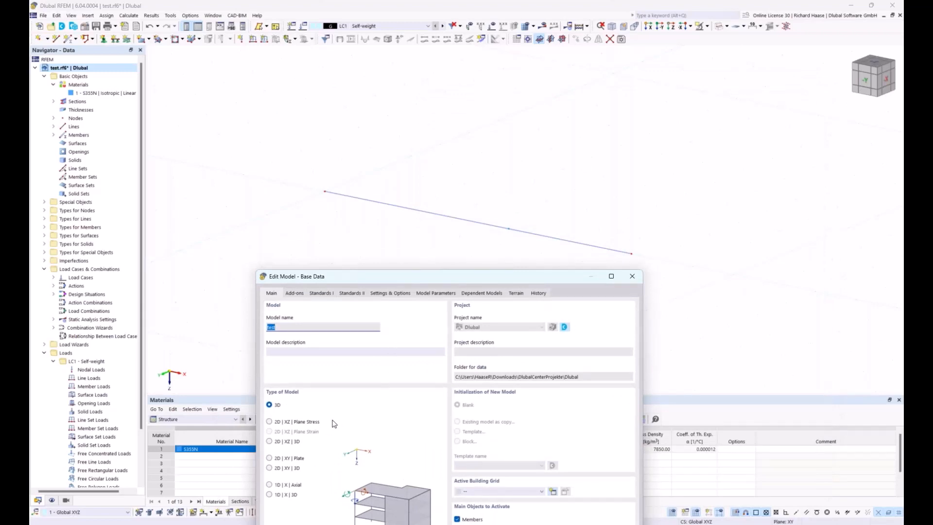
{"action": "left_click", "coordinate": [269, 422]}
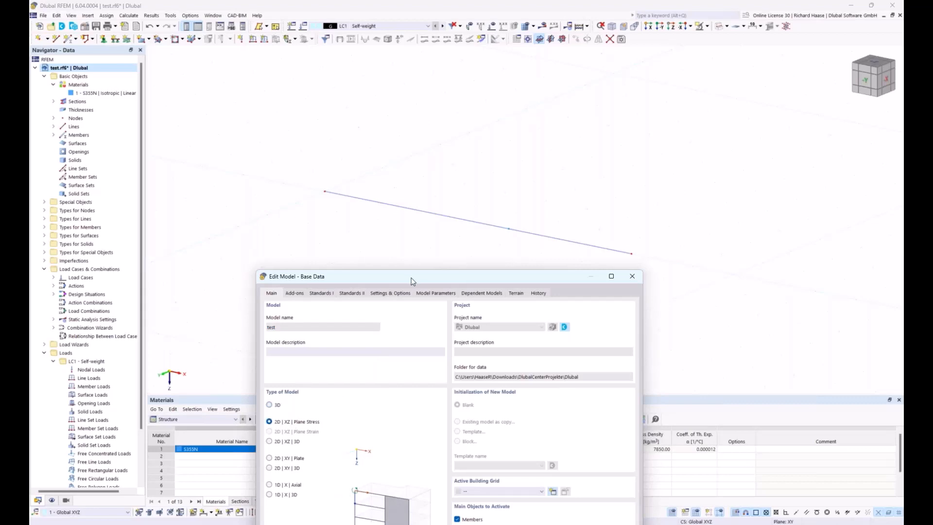
{"action": "left_click_drag", "start_coordinate": [411, 278], "coordinate": [397, 99]}
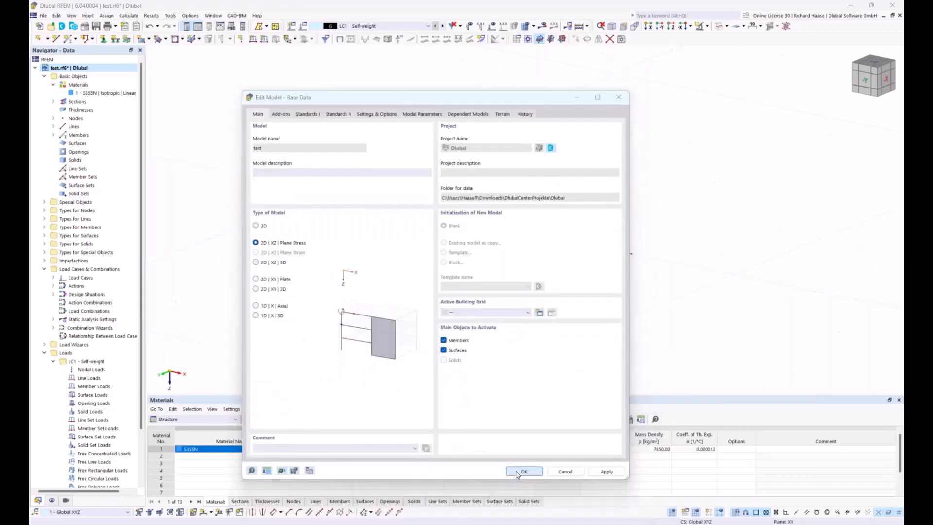
{"action": "left_click", "coordinate": [517, 471]}
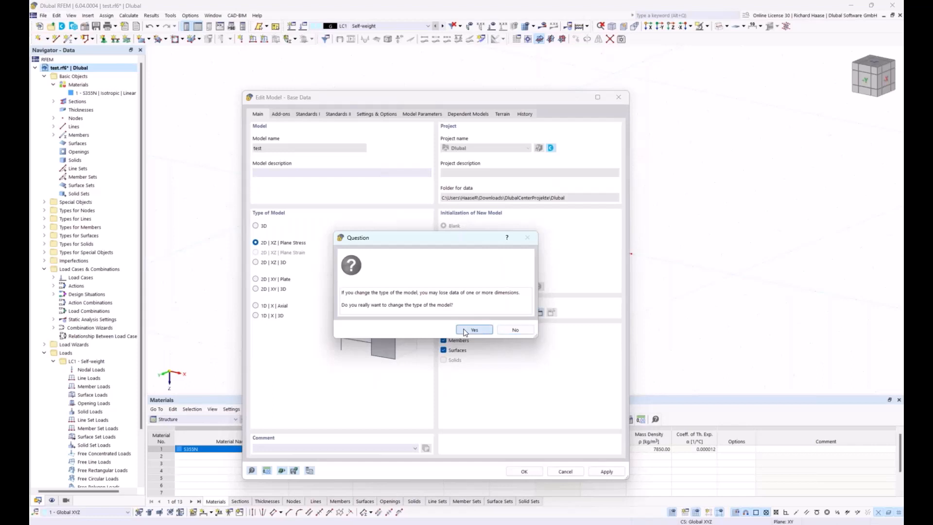
{"action": "left_click", "coordinate": [465, 331]}
{"action": "left_click", "coordinate": [474, 337]}
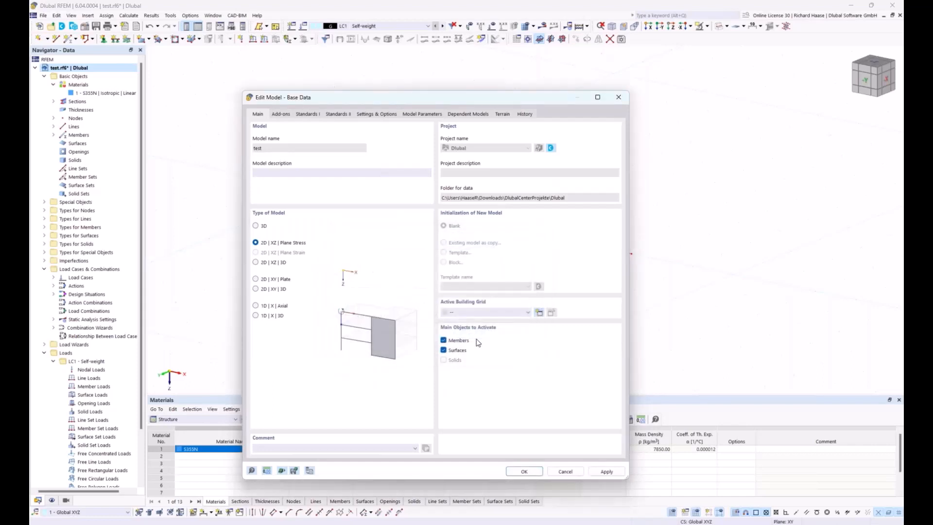
Step: Create a new nodal support type restrained in uX and uZ, with rotation φY left free
{"action": "middle_click_drag", "start_coordinate": [523, 211], "coordinate": [558, 204], "text": "ctrl"}
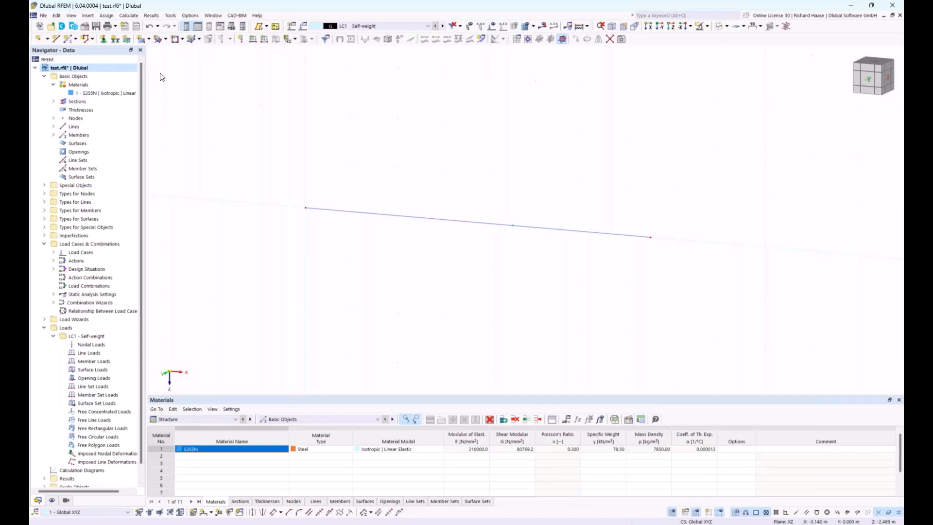
{"action": "left_click", "coordinate": [103, 40]}
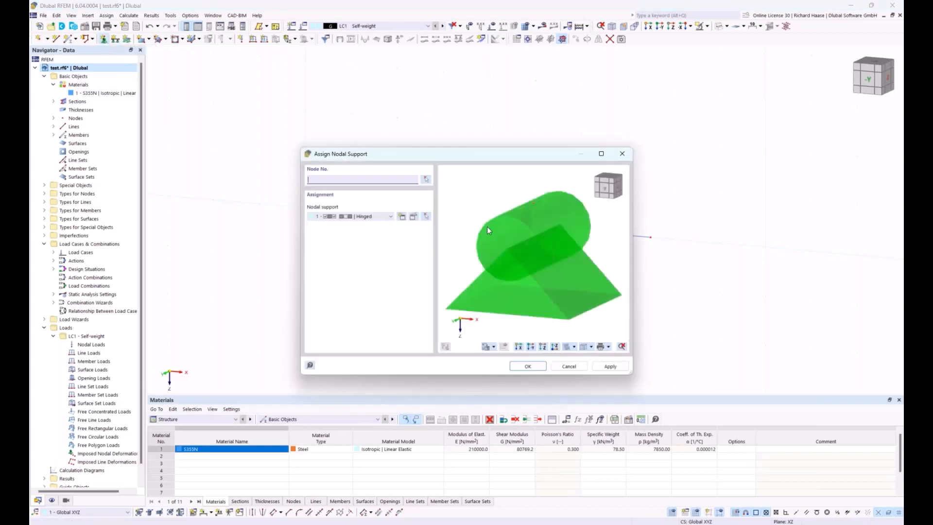
{"action": "left_click", "coordinate": [402, 217]}
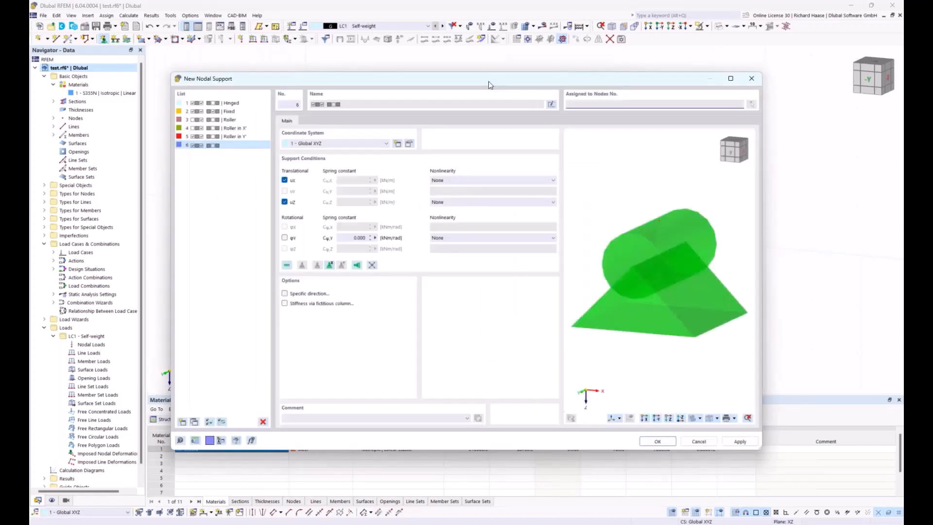
{"action": "left_click_drag", "start_coordinate": [489, 80], "coordinate": [506, 108]}
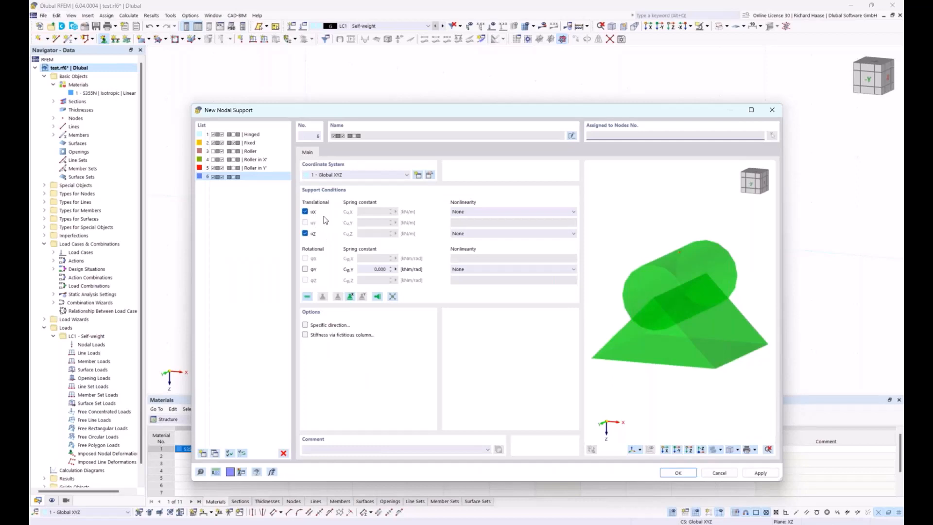
{"action": "left_click", "coordinate": [669, 476]}
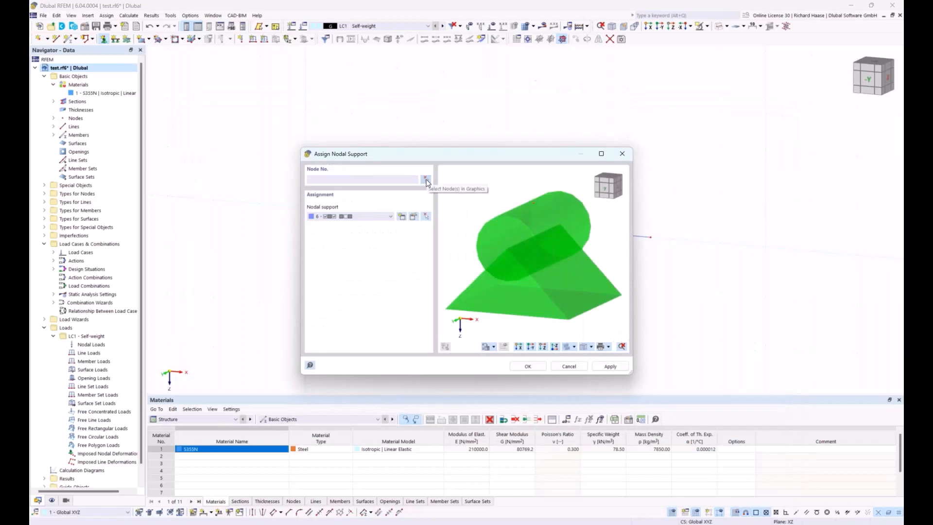
Step: Assign the new pinned support to the beam's start node, node 1
{"action": "left_click", "coordinate": [426, 179]}
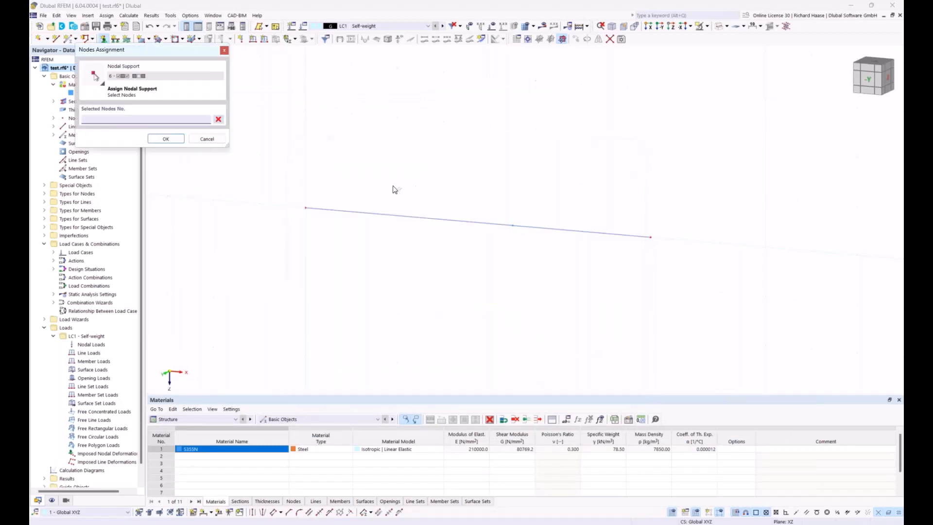
{"action": "left_click", "coordinate": [305, 208]}
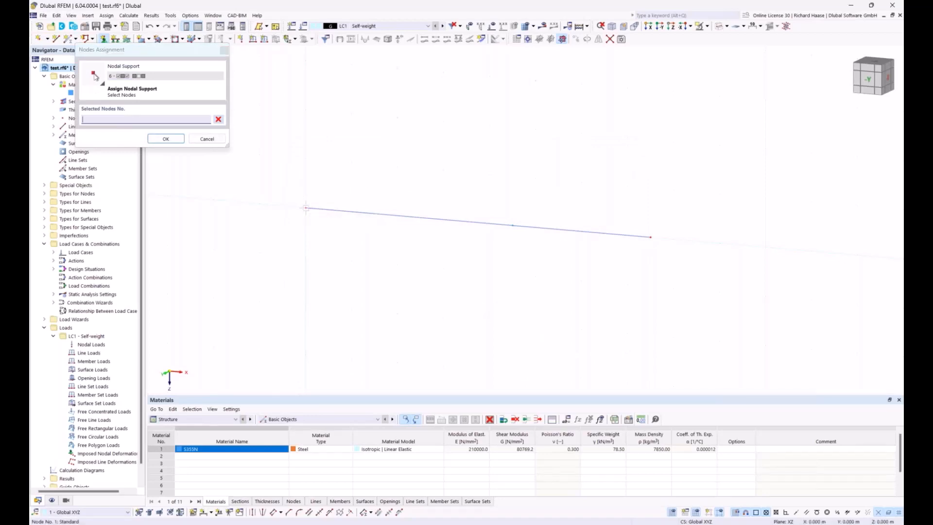
{"action": "left_click", "coordinate": [165, 140]}
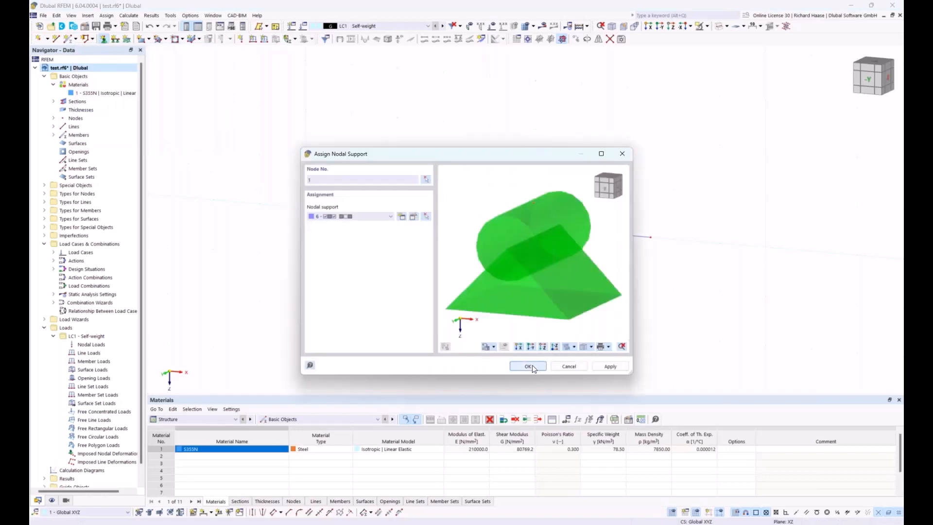
{"action": "left_click", "coordinate": [528, 366]}
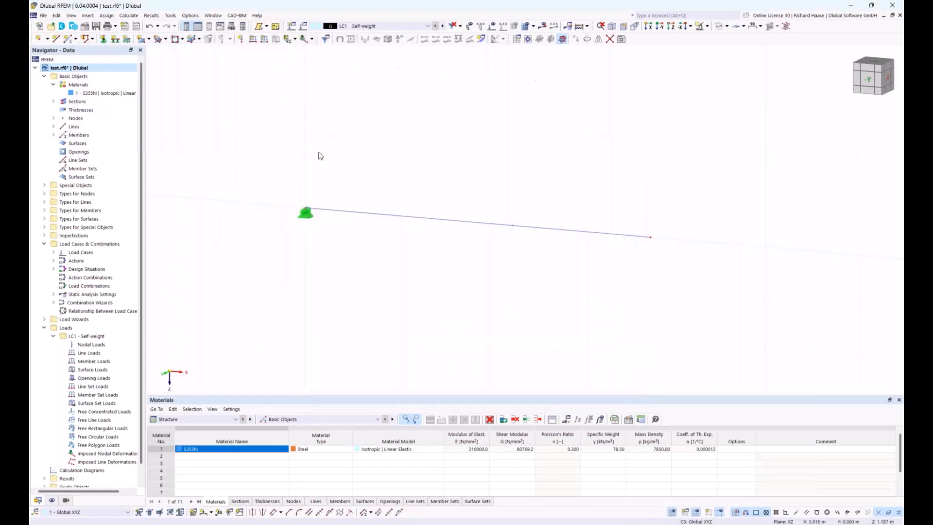
Step: Create another nodal support type restrained only in uZ, with uX and φY free
{"action": "left_click", "coordinate": [104, 39]}
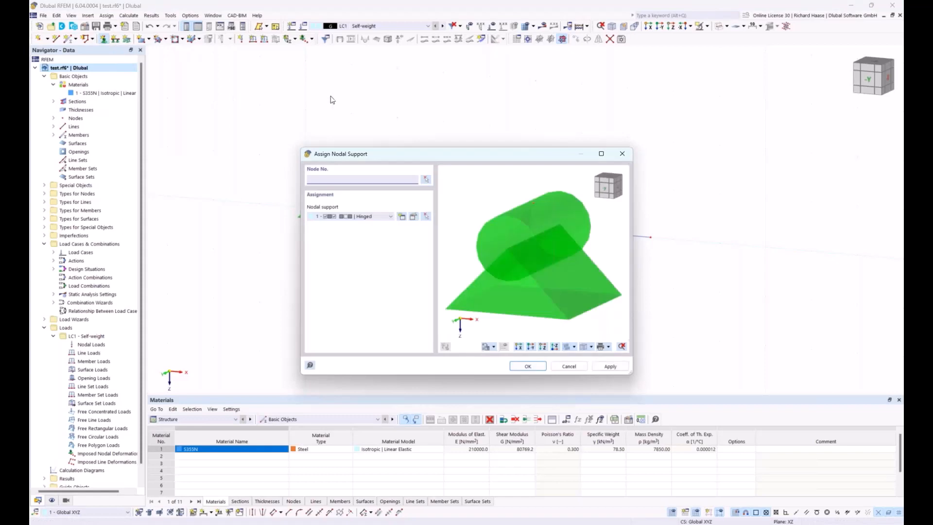
{"action": "left_click", "coordinate": [402, 217]}
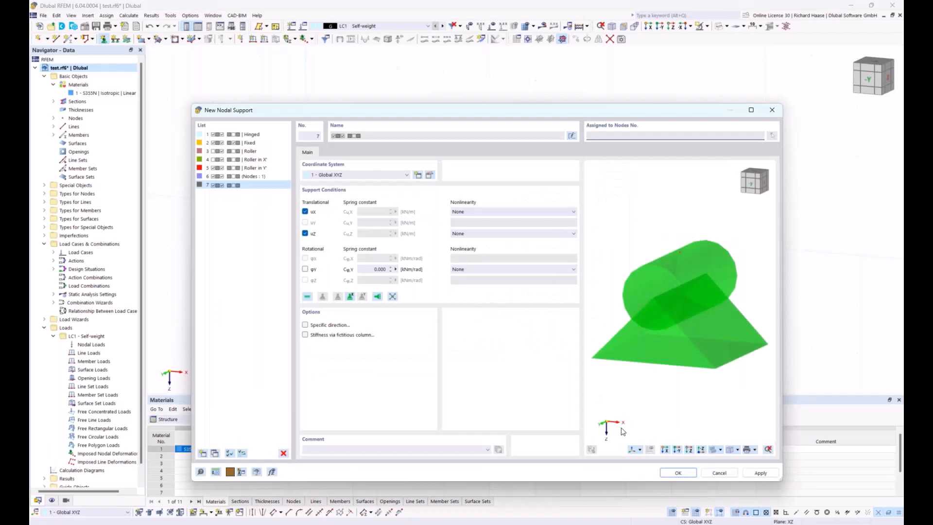
{"action": "left_click", "coordinate": [305, 211]}
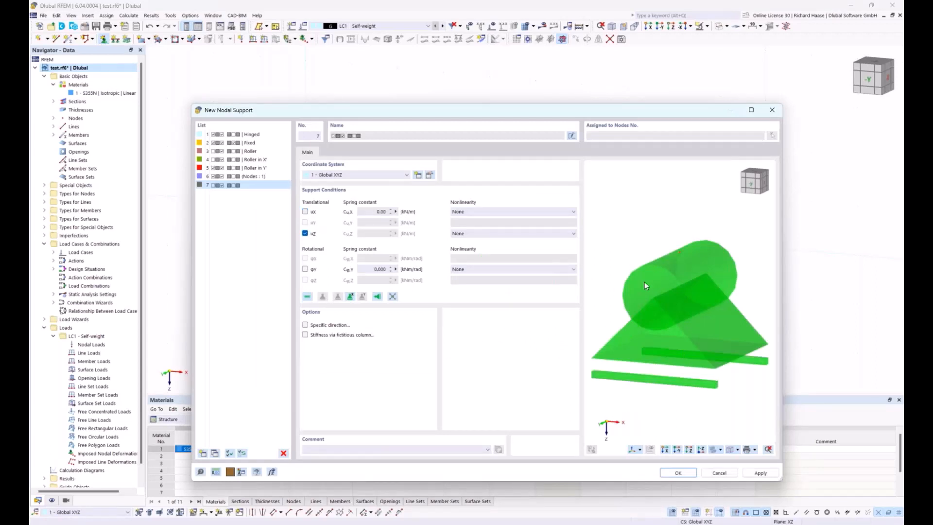
{"action": "left_click", "coordinate": [306, 212]}
{"action": "left_click", "coordinate": [305, 269]}
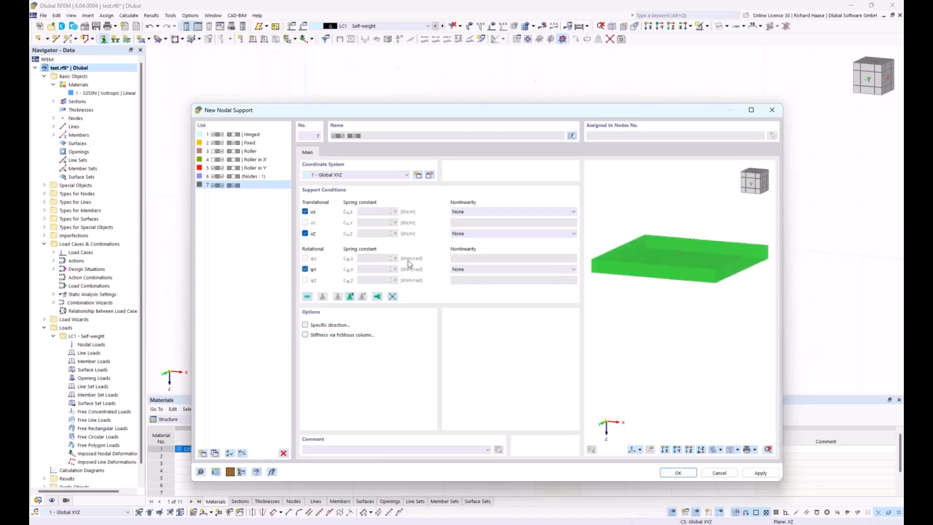
{"action": "left_click", "coordinate": [305, 268]}
{"action": "left_click", "coordinate": [306, 212]}
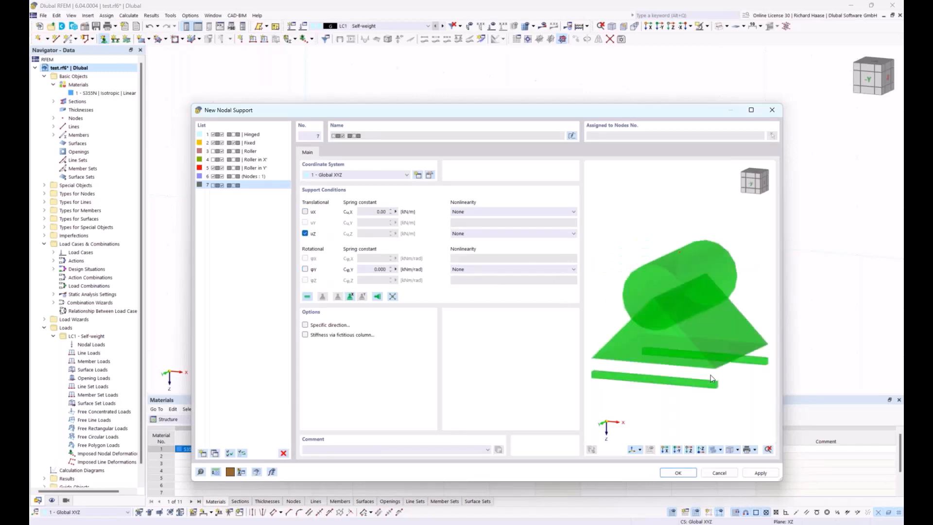
{"action": "left_click", "coordinate": [678, 473]}
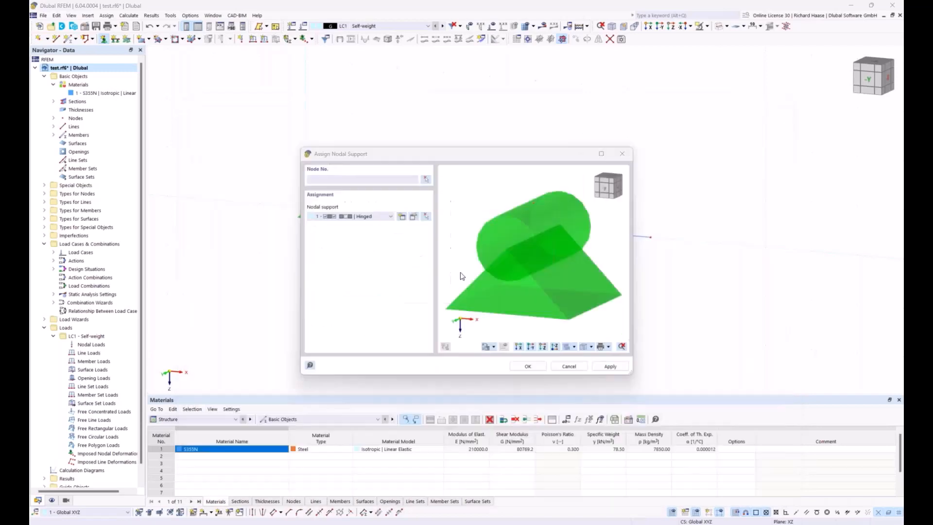
Step: Assign the sliding support to the beam's end node, node 2
{"action": "left_click", "coordinate": [426, 178]}
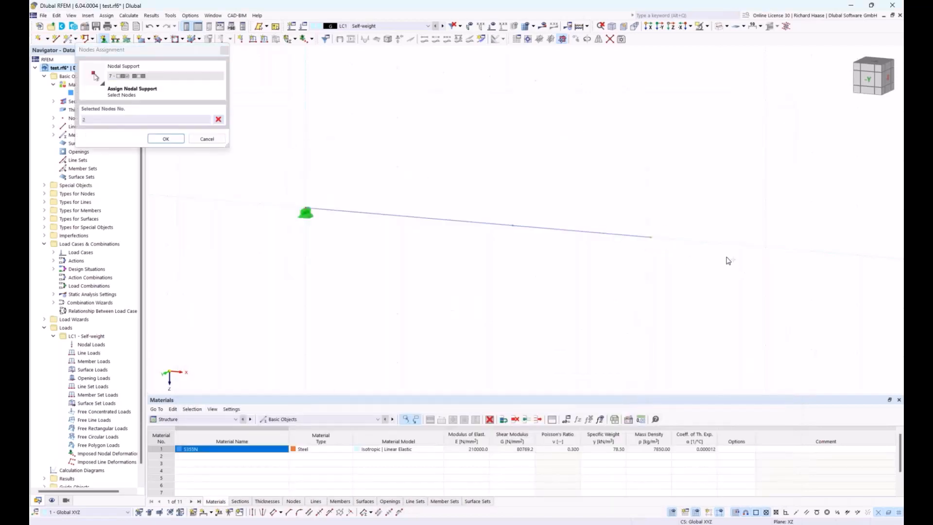
{"action": "left_click", "coordinate": [163, 138]}
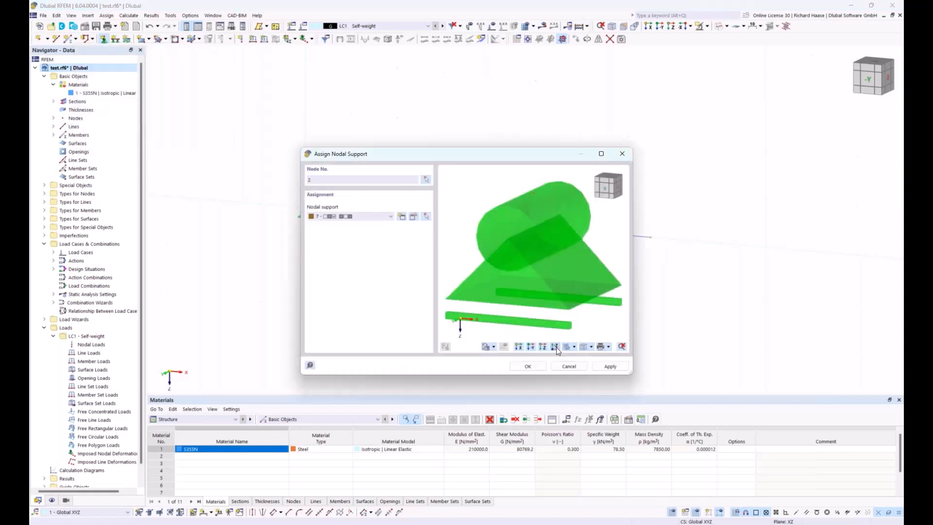
{"action": "left_click", "coordinate": [527, 366]}
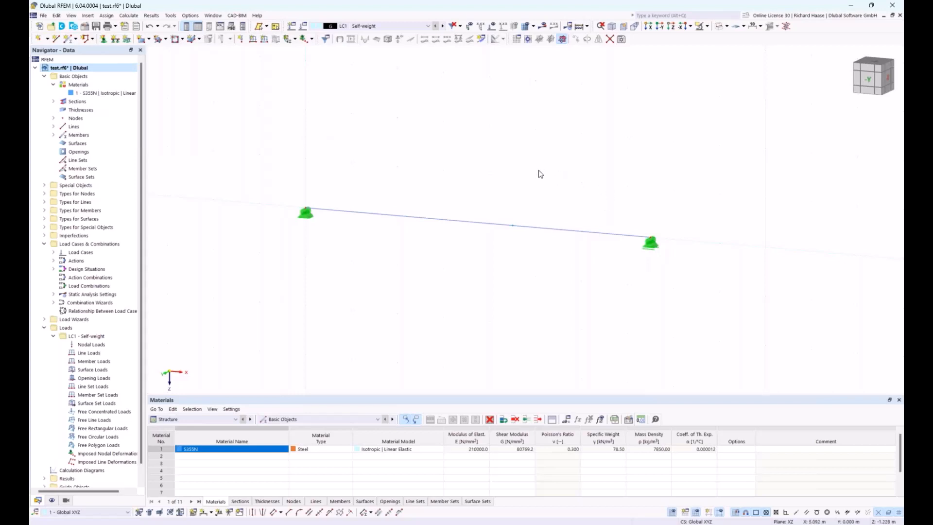
Step: Open load case LC1 Self-weight for editing and check its active self-weight and direction factors
{"action": "middle_click_drag", "start_coordinate": [542, 179], "coordinate": [555, 180], "text": "ctrl"}
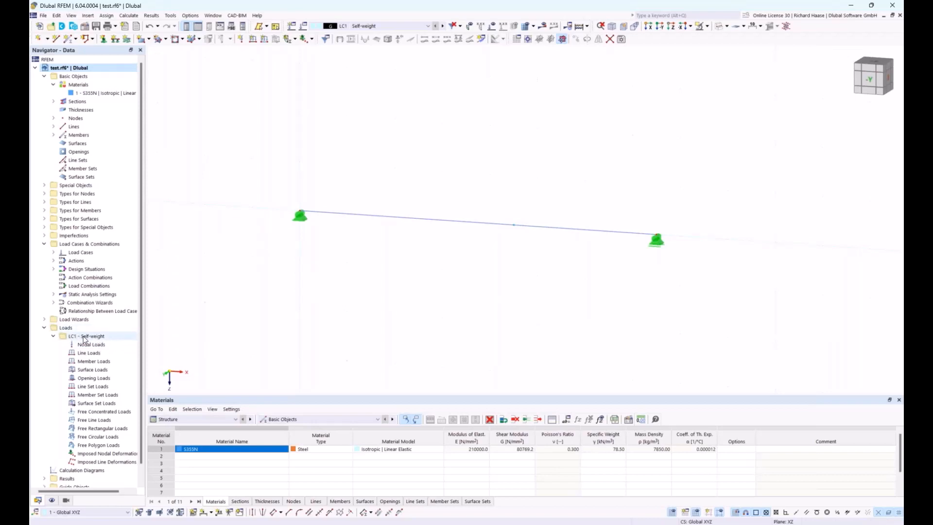
{"action": "left_click", "coordinate": [53, 337]}
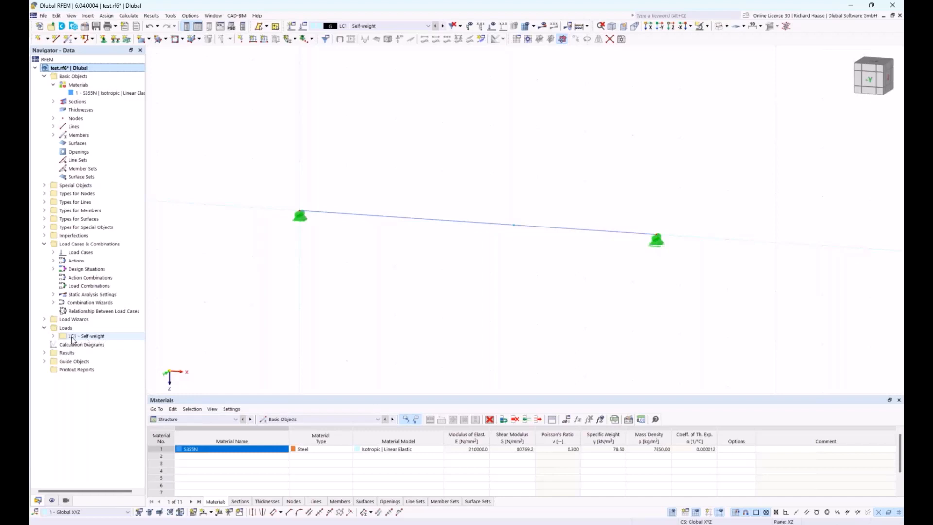
{"action": "right_click", "coordinate": [92, 337]}
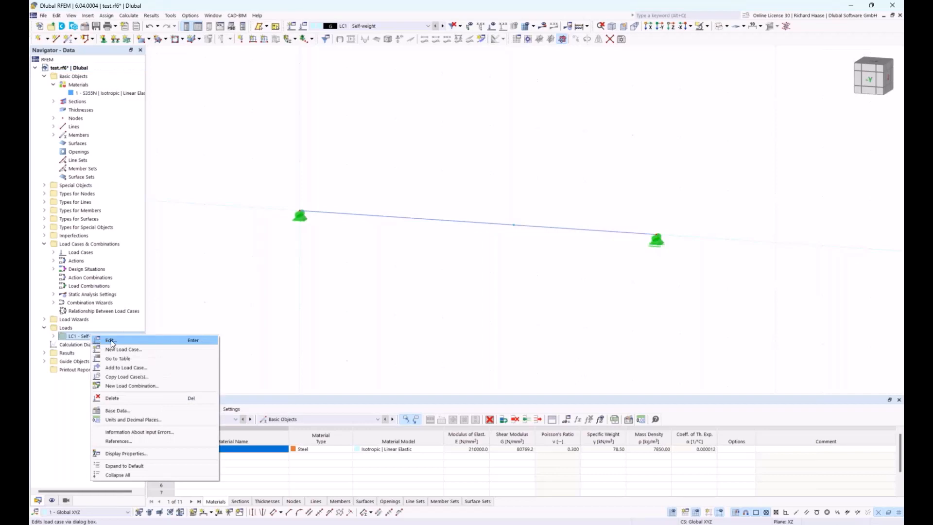
{"action": "left_click", "coordinate": [111, 341]}
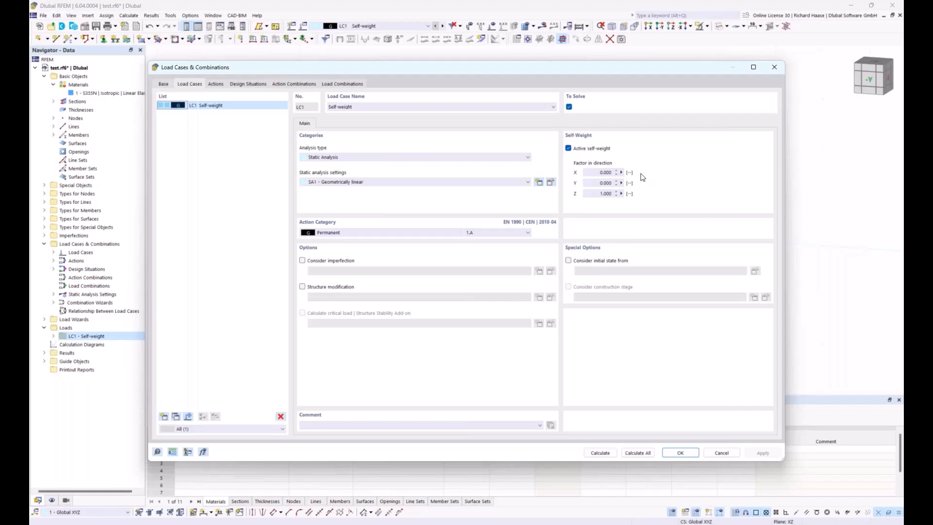
{"action": "left_click", "coordinate": [680, 453]}
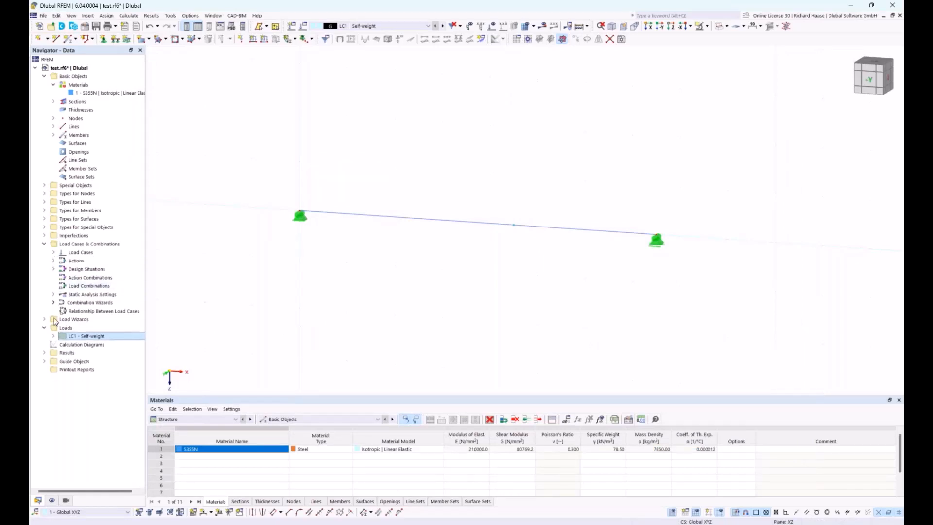
Step: Start a new nodal load in LC1 and set its force Fz to 10 kN
{"action": "left_click", "coordinate": [54, 336]}
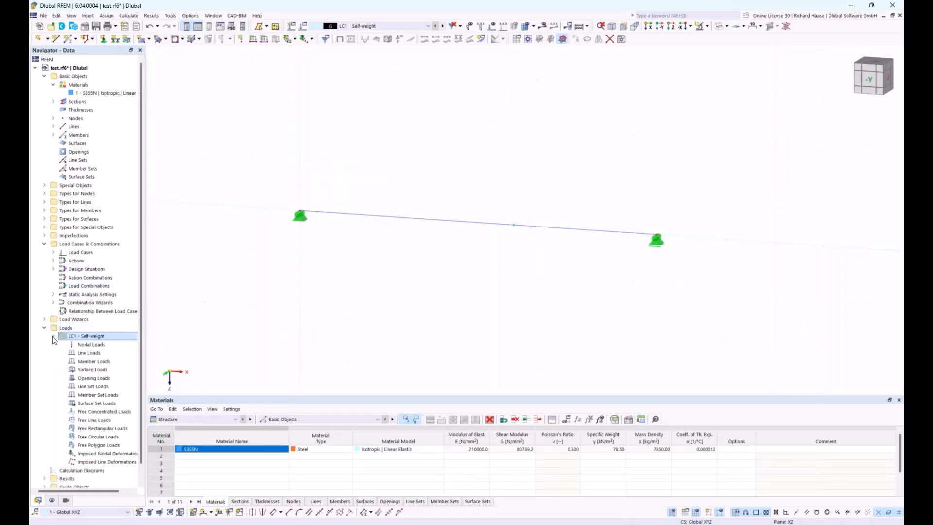
{"action": "left_click", "coordinate": [86, 345]}
{"action": "right_click", "coordinate": [86, 346]}
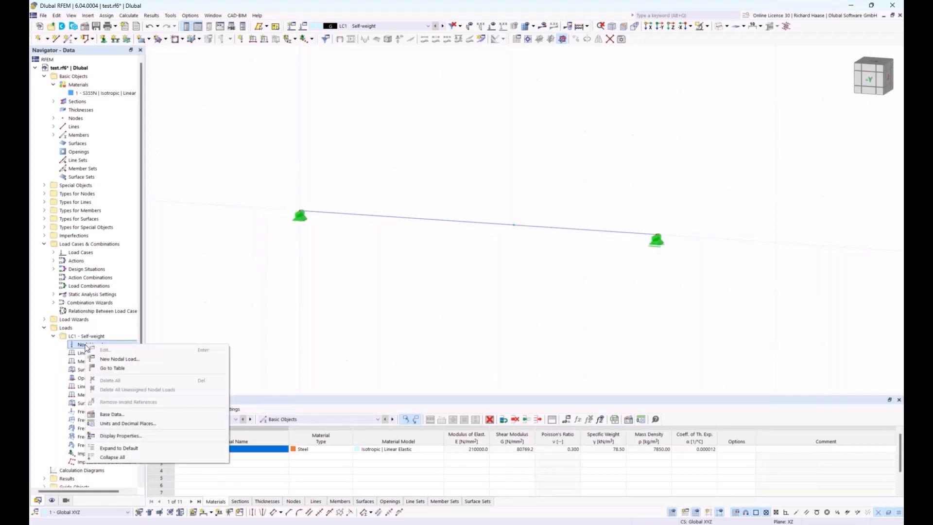
{"action": "left_click", "coordinate": [112, 359]}
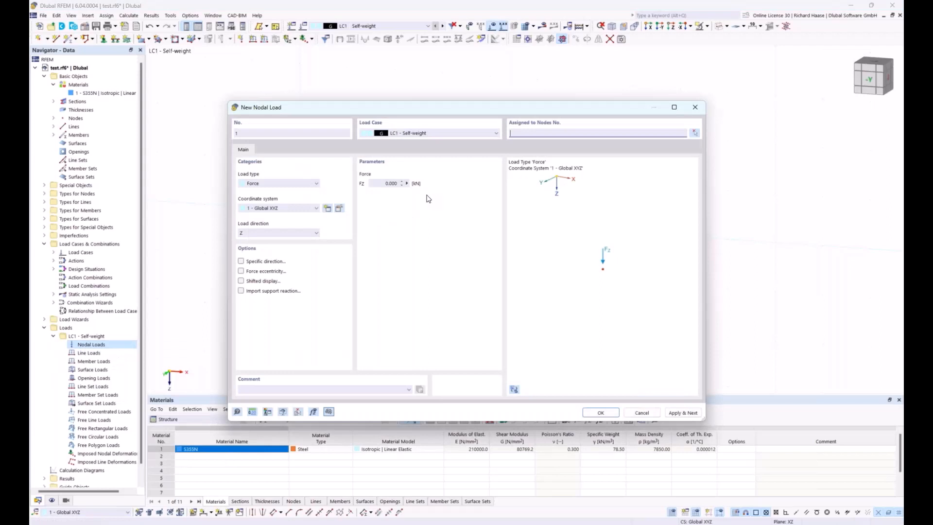
{"action": "left_click", "coordinate": [391, 183]}
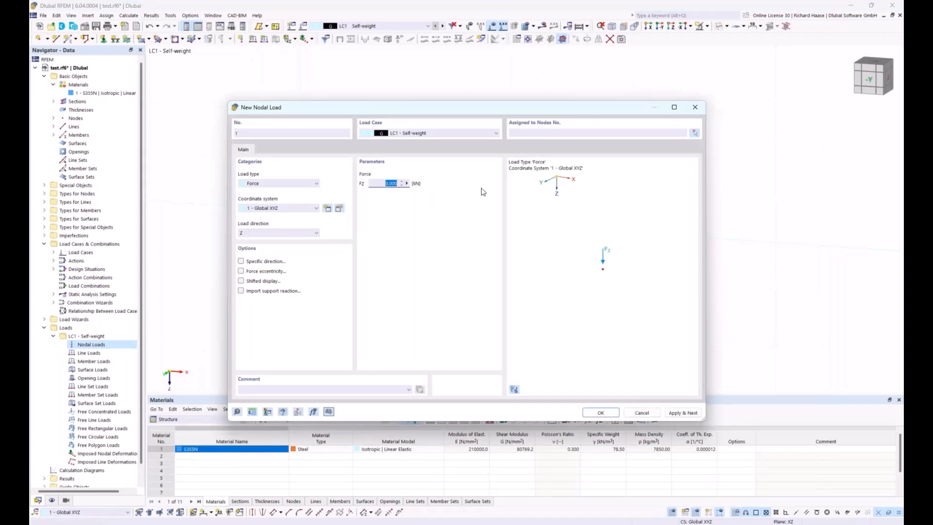
{"action": "type", "text": "10"}
Step: Assign the nodal load to the beam's intermediate node, node 3, and accept it
{"action": "left_click", "coordinate": [694, 134]}
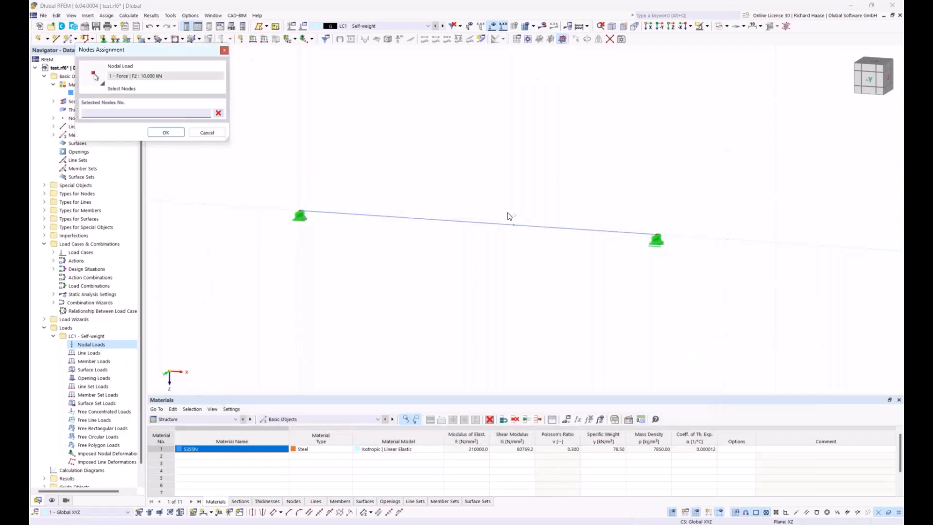
{"action": "left_click", "coordinate": [537, 240]}
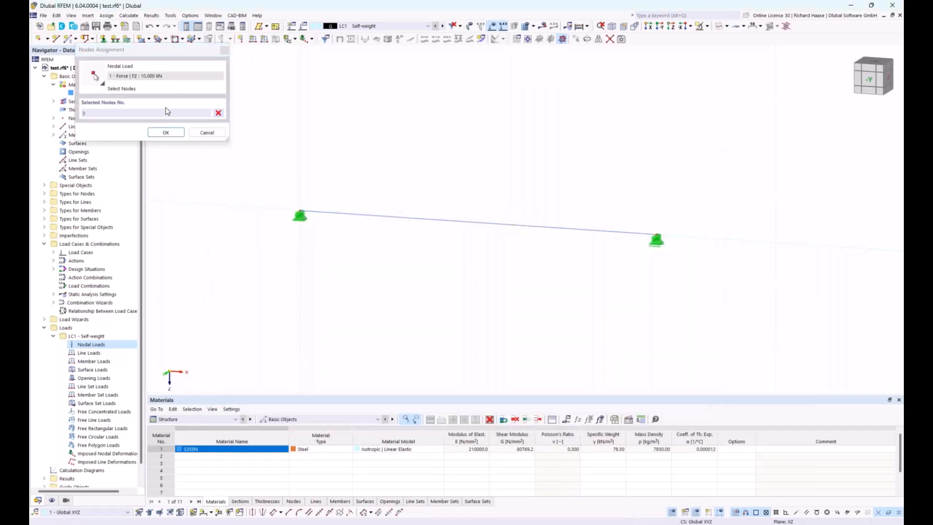
{"action": "left_click", "coordinate": [163, 134]}
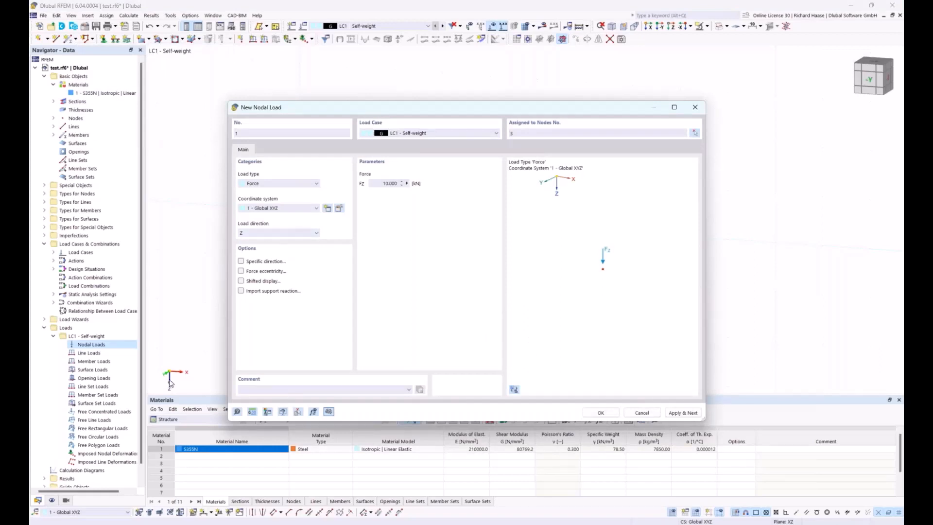
{"action": "left_click", "coordinate": [595, 412]}
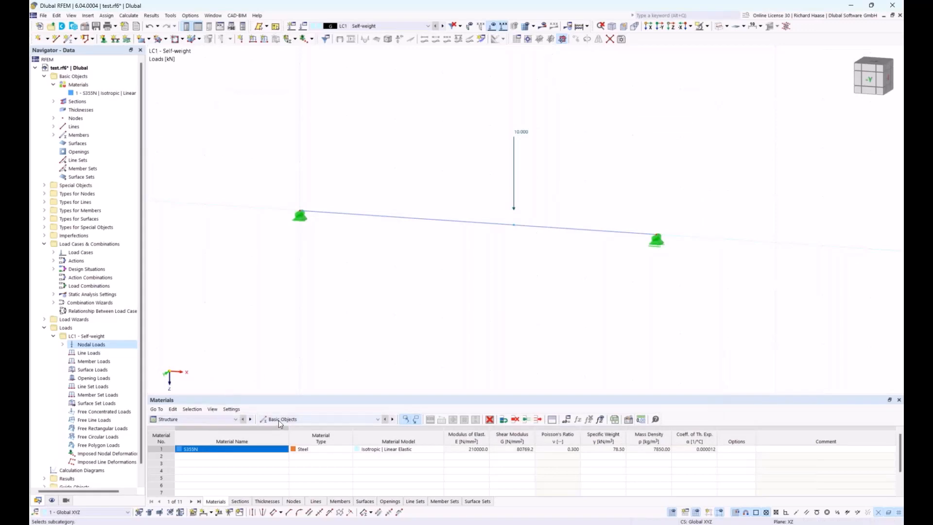
Step: Run the calculation of all load cases for the beam model
{"action": "left_click", "coordinate": [225, 420]}
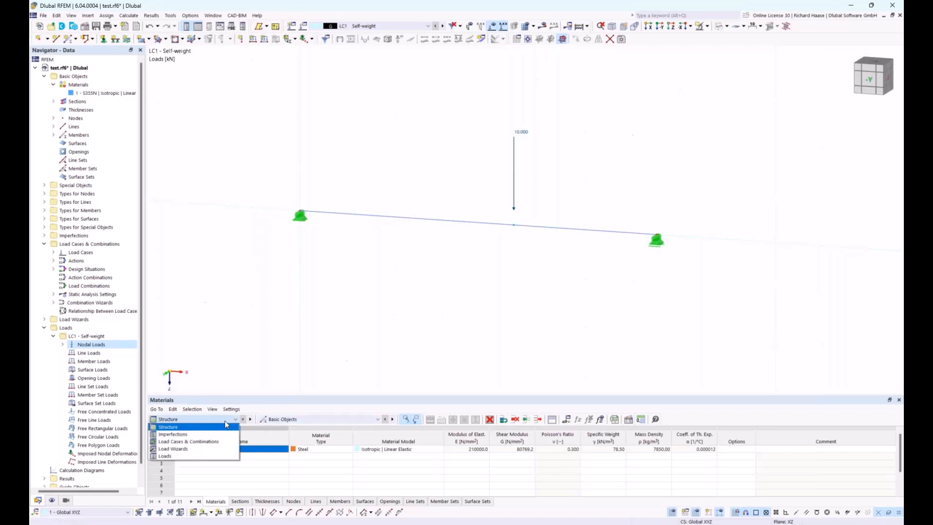
{"action": "left_click", "coordinate": [225, 421]}
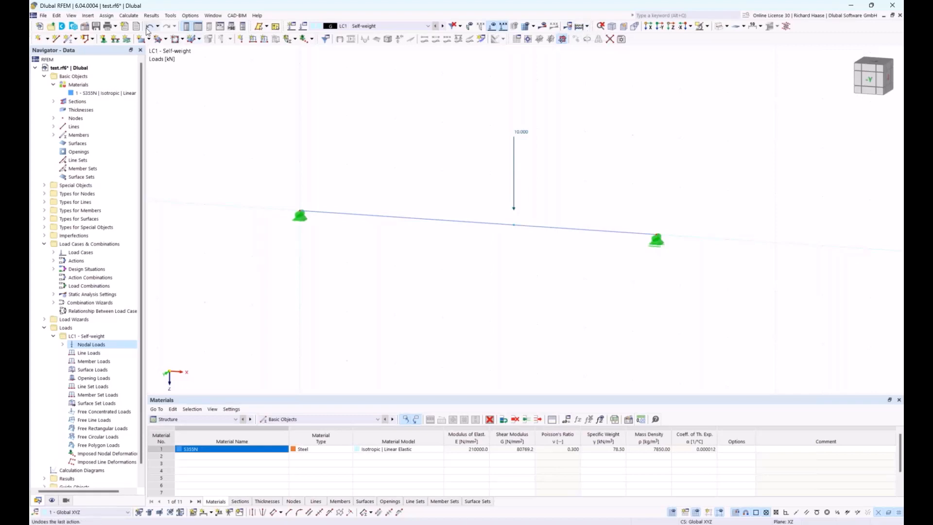
{"action": "left_click", "coordinate": [129, 15]}
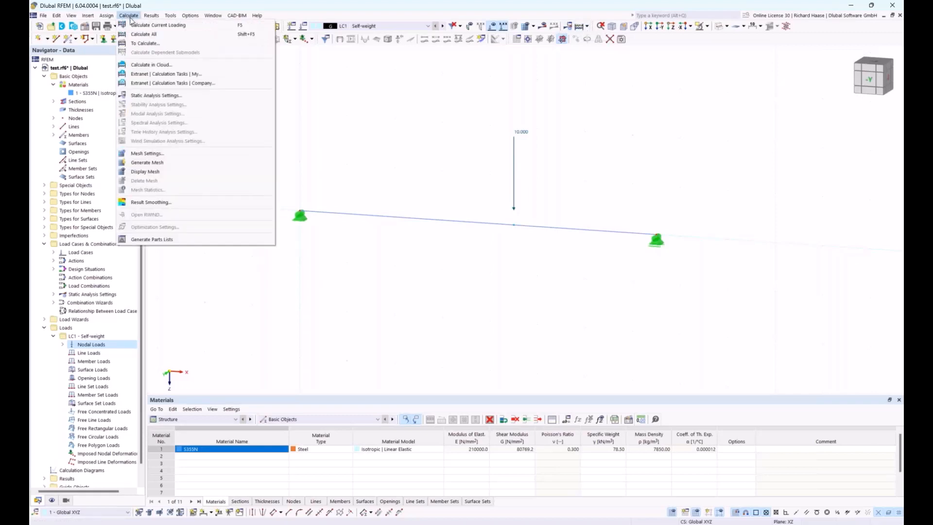
{"action": "left_click", "coordinate": [151, 35]}
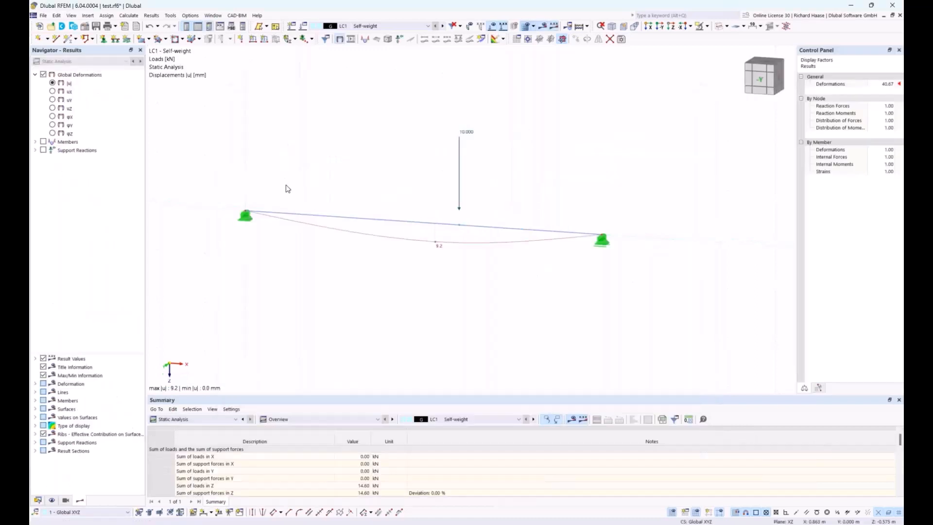
Step: Show the beam from the -Y direction and display its support reactions
{"action": "left_click", "coordinate": [760, 81]}
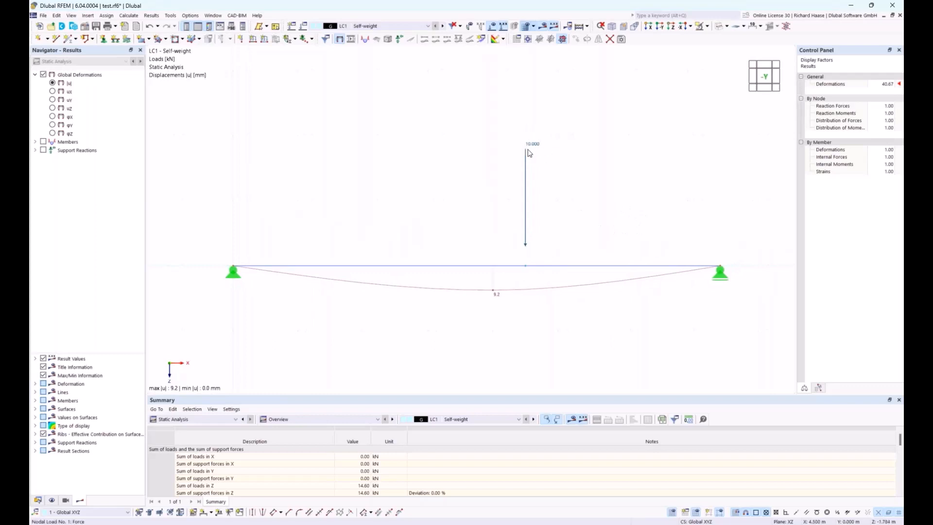
{"action": "left_click", "coordinate": [399, 40]}
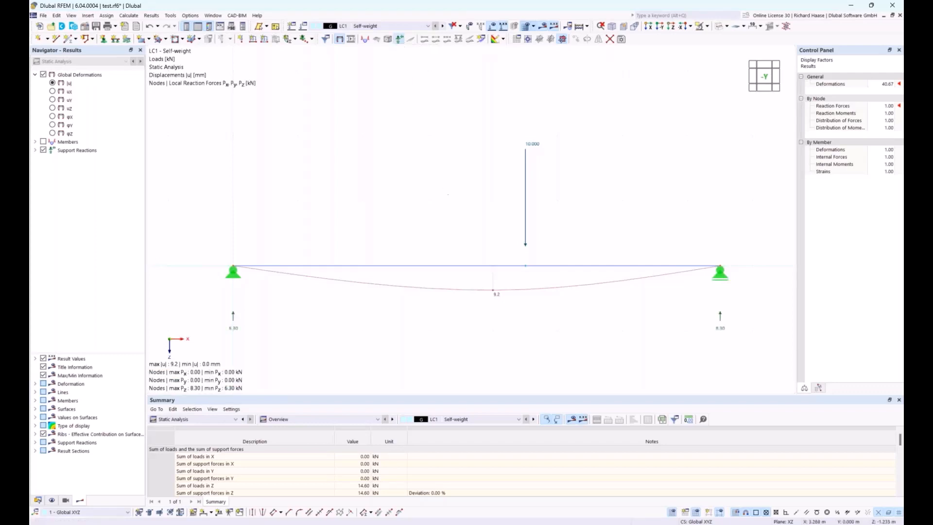
{"action": "middle_click_drag", "start_coordinate": [444, 181], "coordinate": [442, 160]}
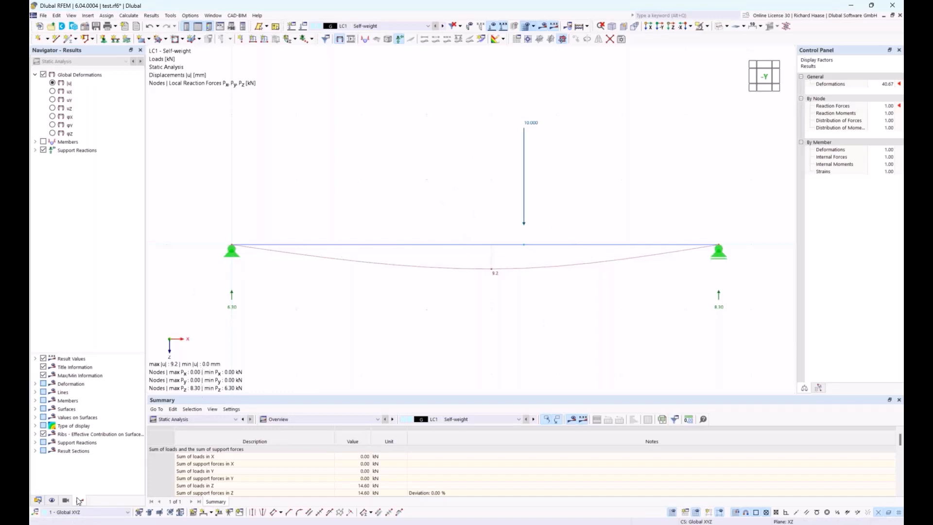
Step: Turn on the graphic display of the self-weight load on the beam
{"action": "left_click", "coordinate": [38, 500]}
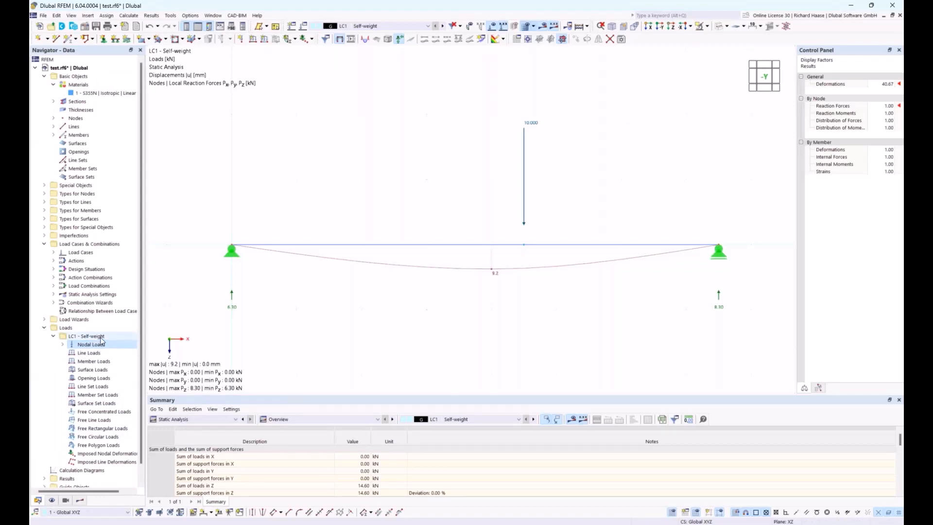
{"action": "left_click", "coordinate": [52, 500]}
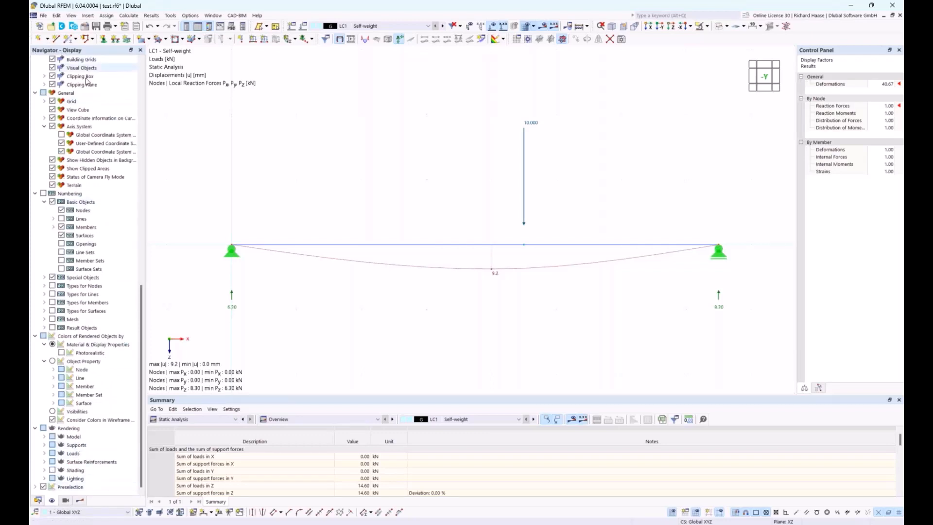
{"action": "scroll", "coordinate": [98, 270], "scroll_direction": "up", "scroll_amount": 8}
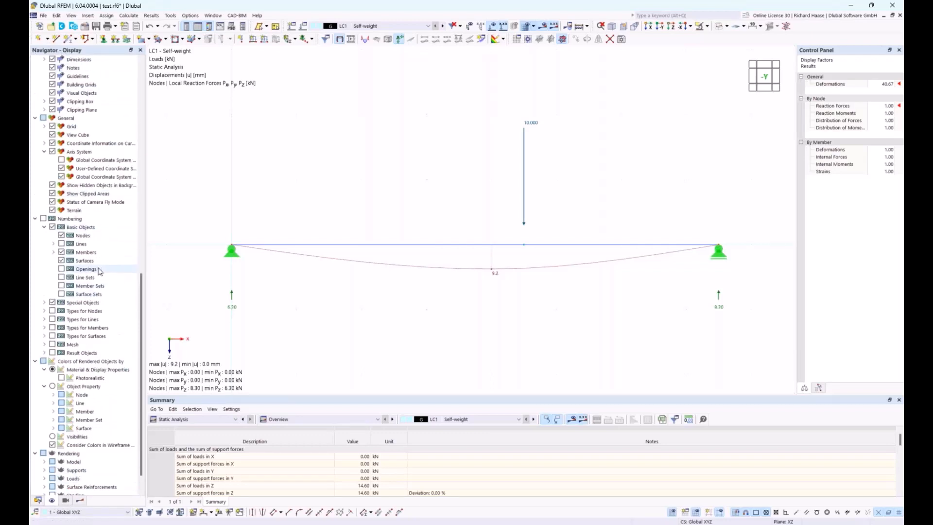
{"action": "scroll", "coordinate": [99, 271], "scroll_direction": "up", "scroll_amount": 10}
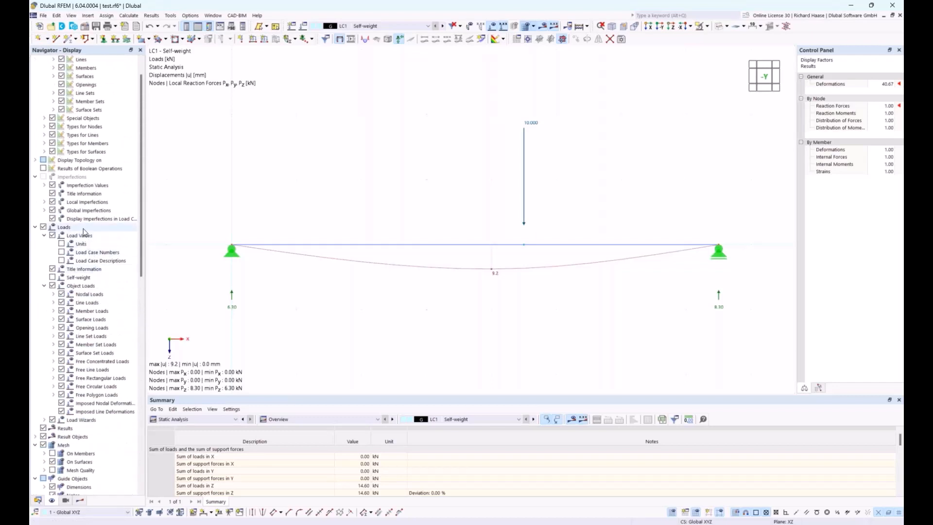
{"action": "left_click", "coordinate": [53, 277]}
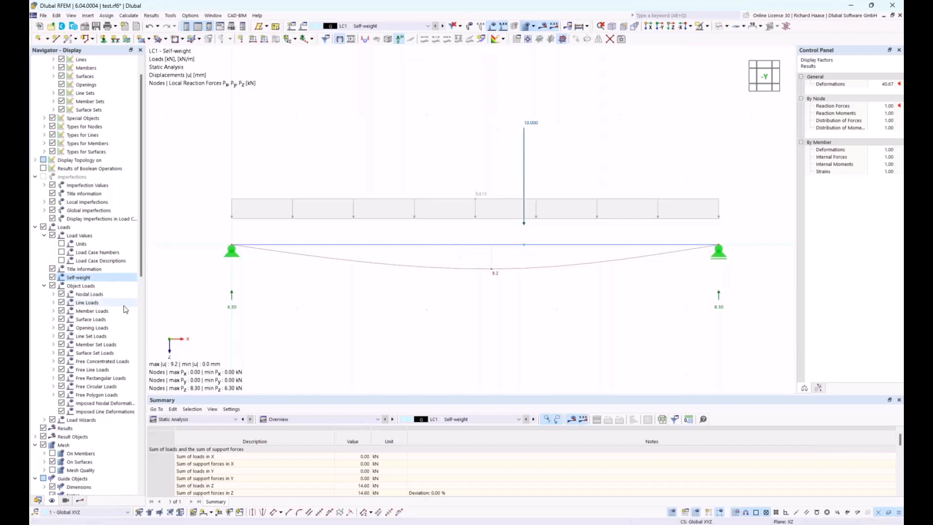
Step: Deactivate the active self-weight in load case LC1 and recalculate it
{"action": "left_click", "coordinate": [38, 500]}
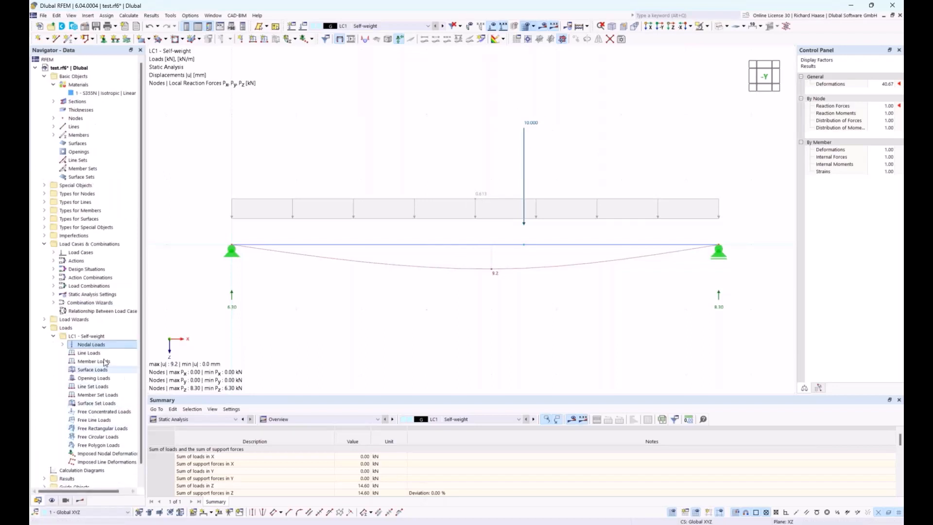
{"action": "right_click", "coordinate": [104, 336]}
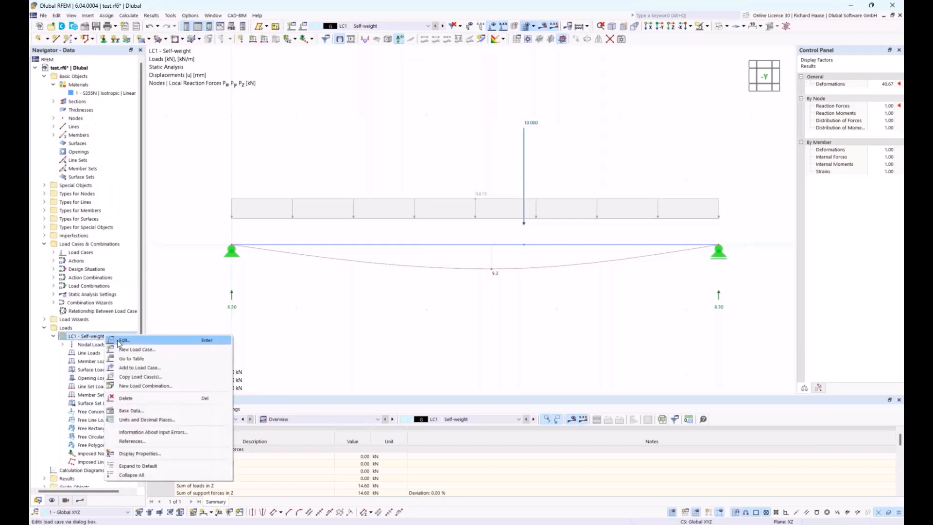
{"action": "left_click", "coordinate": [121, 340]}
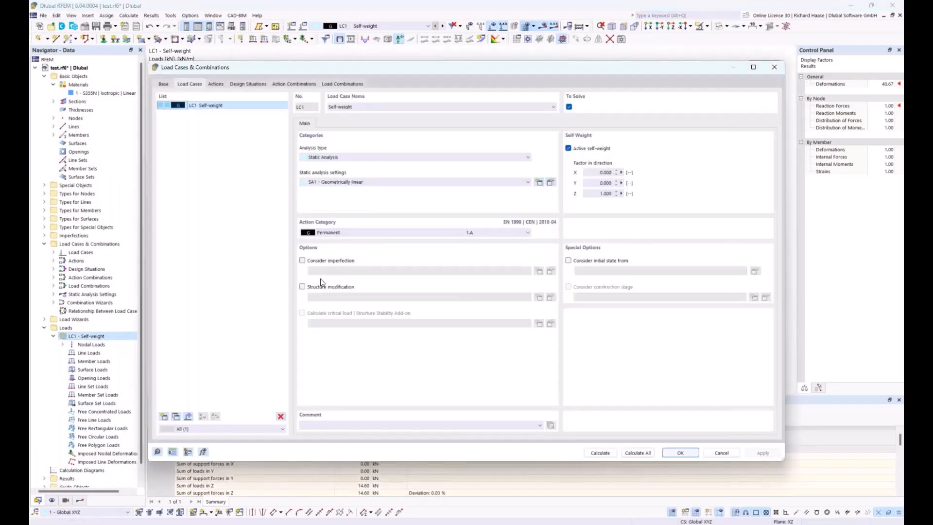
{"action": "left_click", "coordinate": [577, 150]}
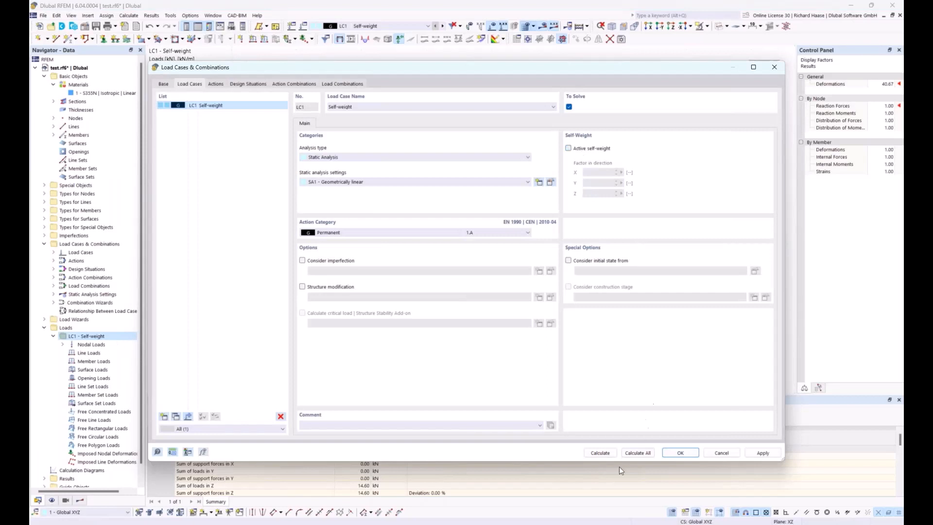
{"action": "left_click", "coordinate": [612, 454]}
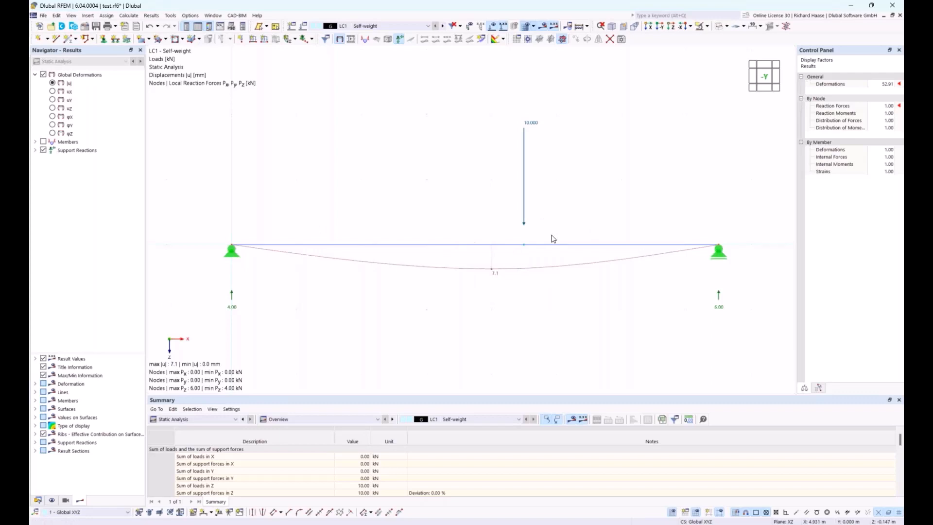
Step: Inspect the display options for member deformations in the results settings
{"action": "left_click", "coordinate": [535, 245]}
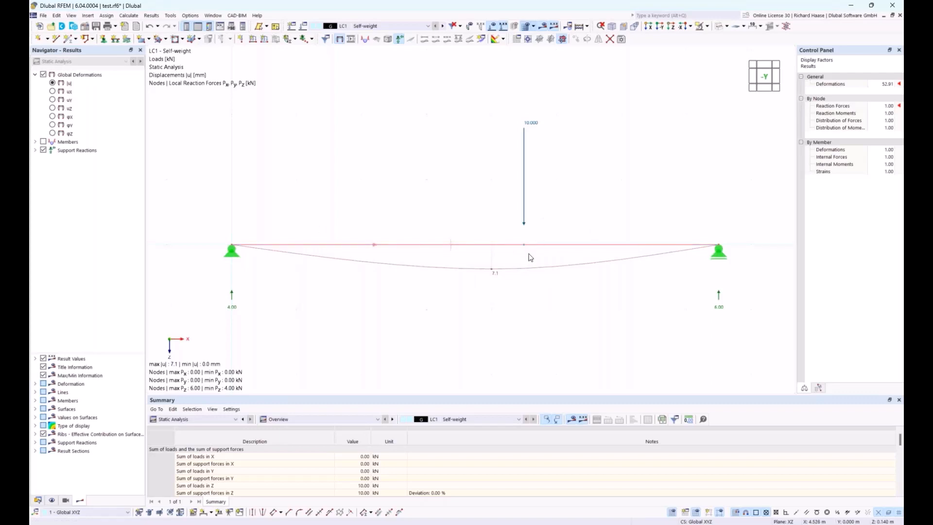
{"action": "left_click", "coordinate": [239, 441]}
{"action": "left_click", "coordinate": [35, 384]}
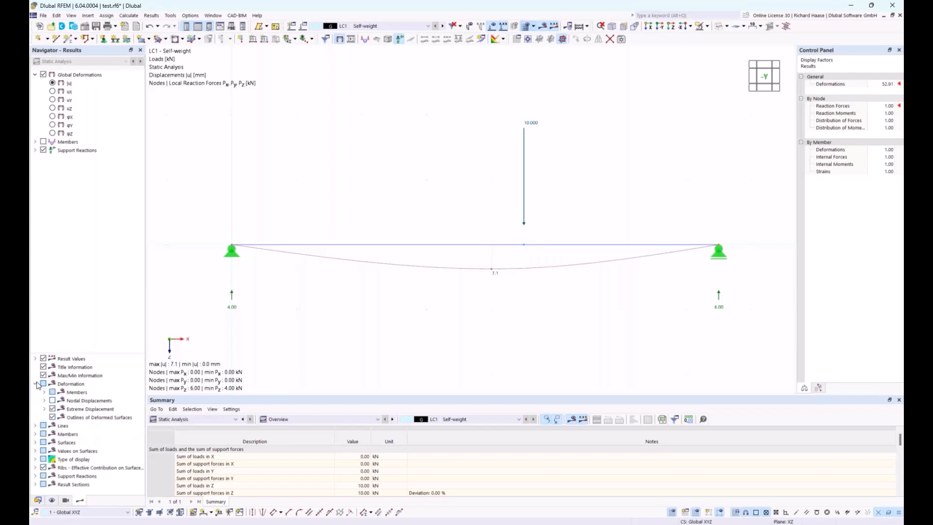
{"action": "left_click", "coordinate": [44, 392]}
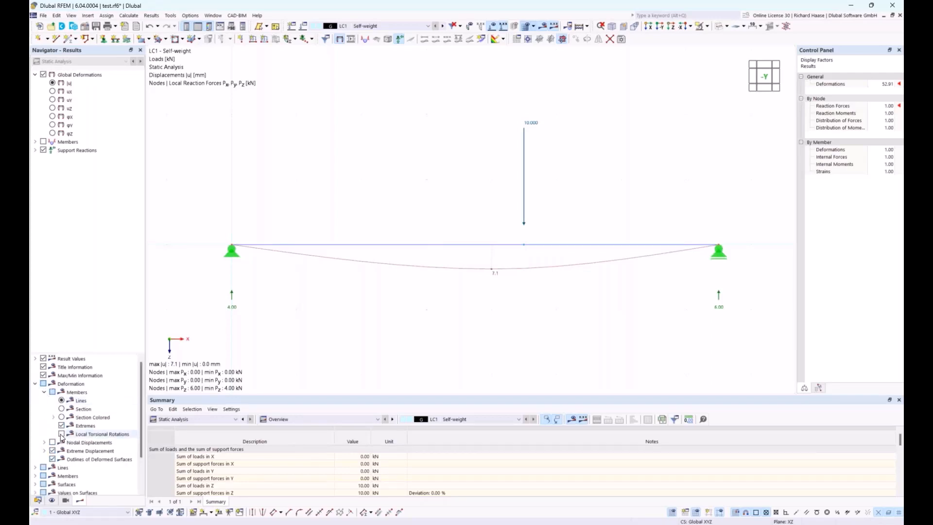
{"action": "left_click", "coordinate": [44, 392]}
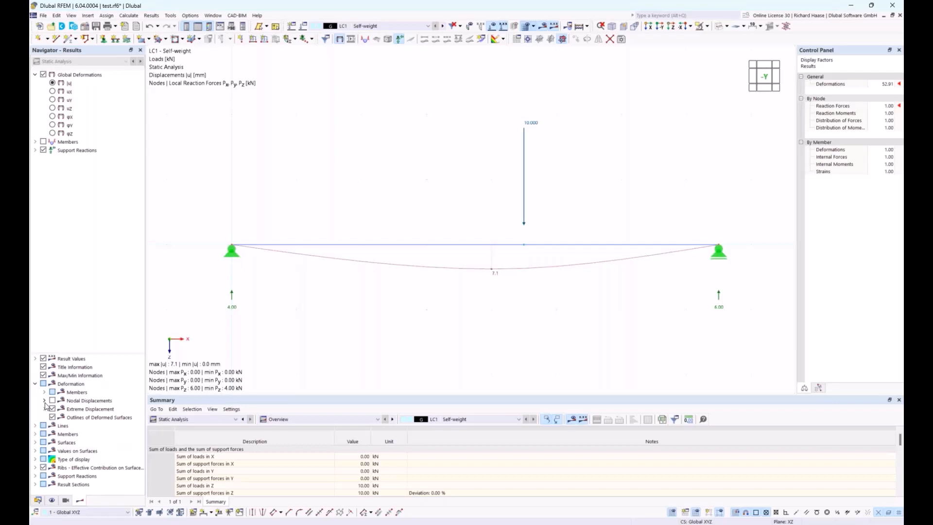
Step: Turn on the display of all values for the member result diagrams
{"action": "left_click", "coordinate": [36, 434]}
{"action": "scroll", "coordinate": [77, 421], "scroll_direction": "down", "scroll_amount": 1}
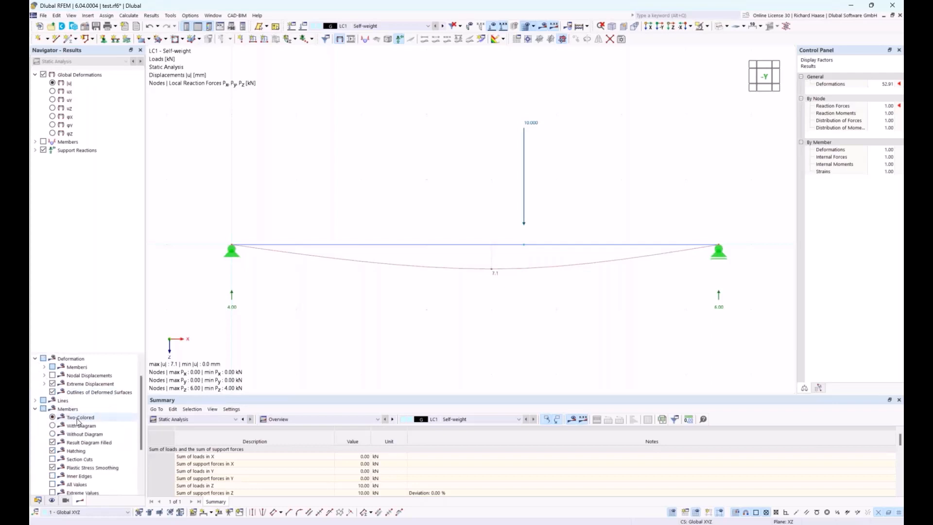
{"action": "scroll", "coordinate": [78, 421], "scroll_direction": "down", "scroll_amount": 1}
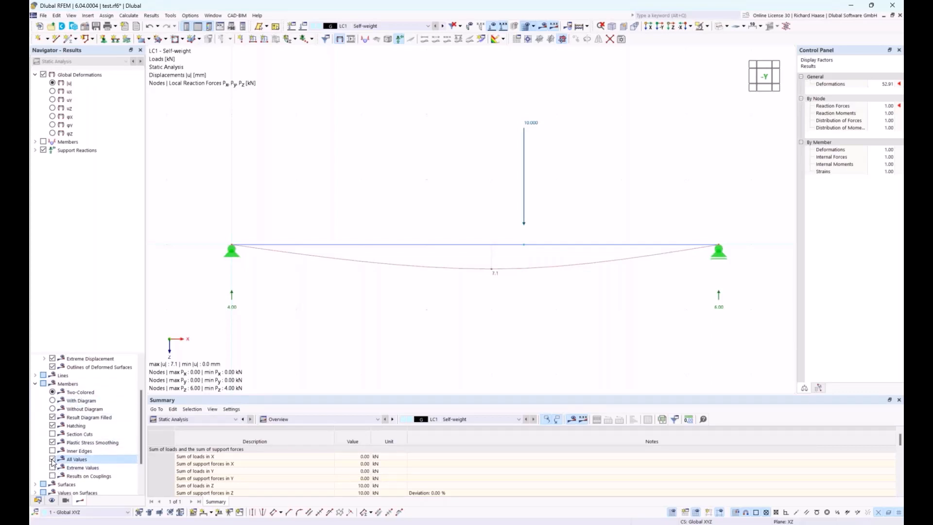
{"action": "scroll", "coordinate": [78, 427], "scroll_direction": "up", "scroll_amount": 2}
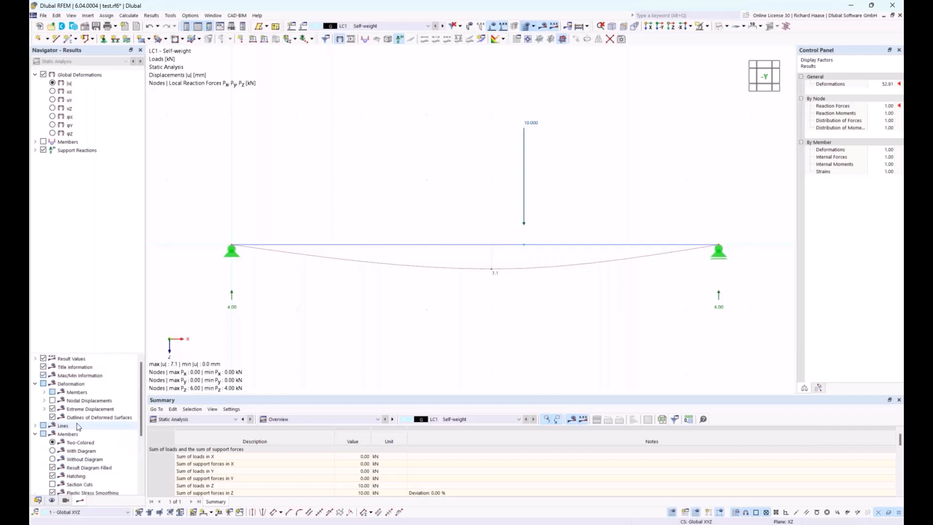
Step: Display the bending moment My diagram from the members' internal forces
{"action": "left_click", "coordinate": [35, 141]}
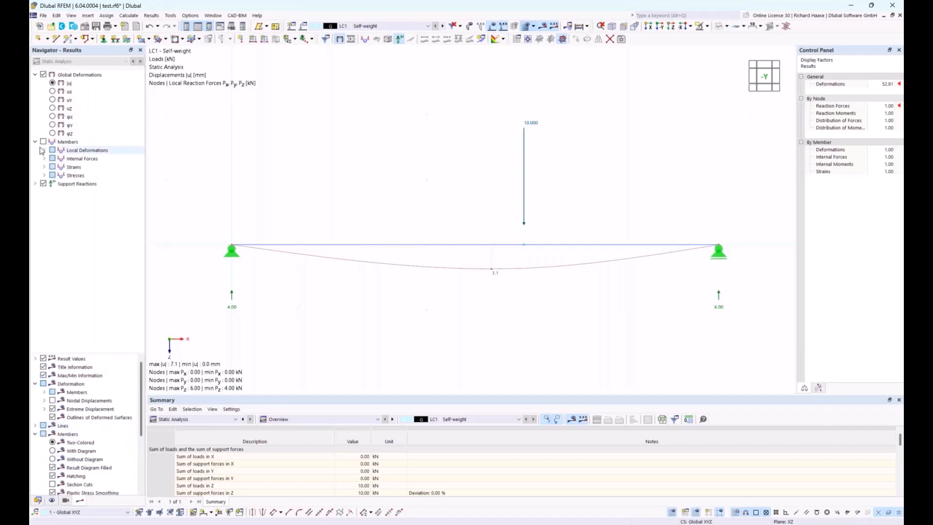
{"action": "left_click", "coordinate": [45, 159]}
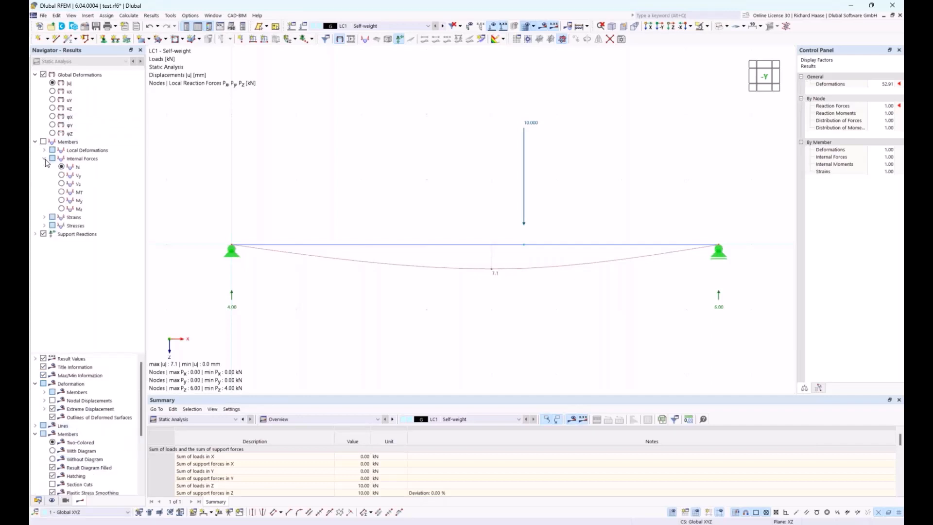
{"action": "left_click", "coordinate": [61, 200]}
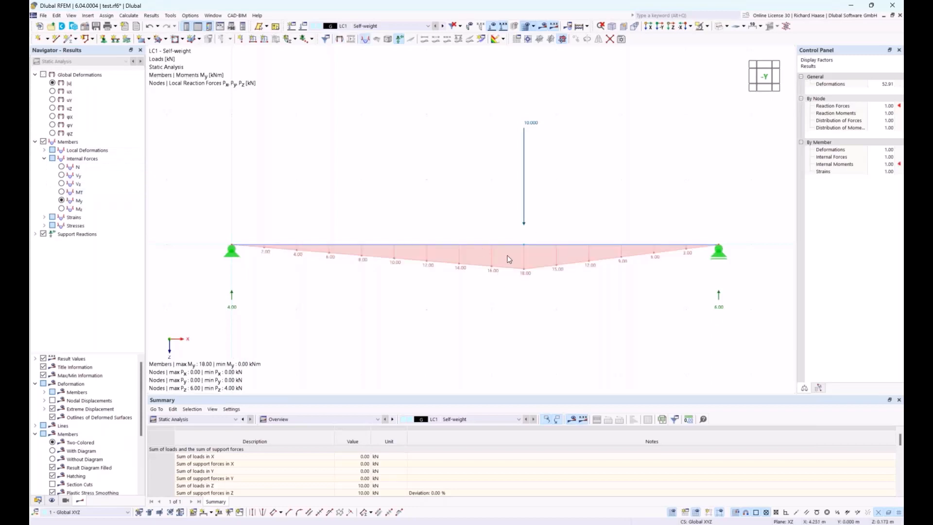
Step: Toggle the all-values labels on the My diagram to compare both displays, leaving them switched off
{"action": "scroll", "coordinate": [93, 413], "scroll_direction": "down", "scroll_amount": 2}
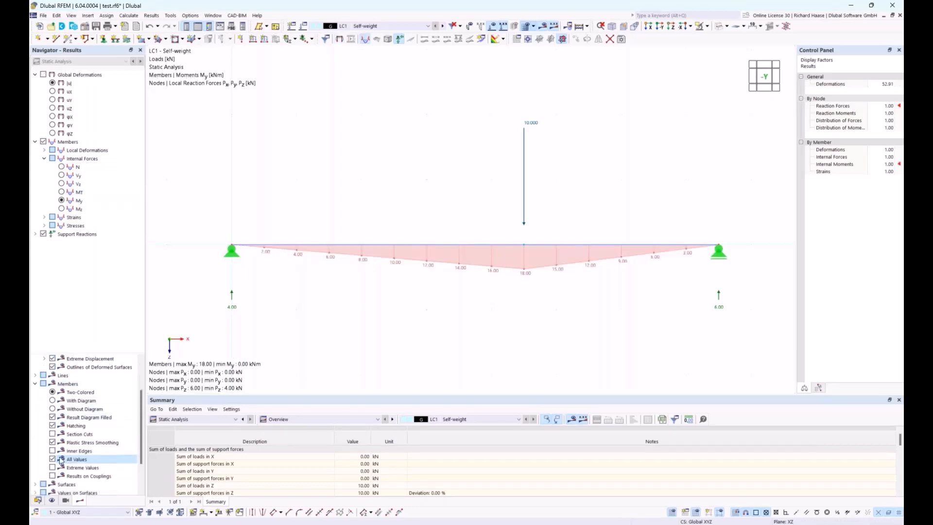
{"action": "left_click", "coordinate": [52, 459]}
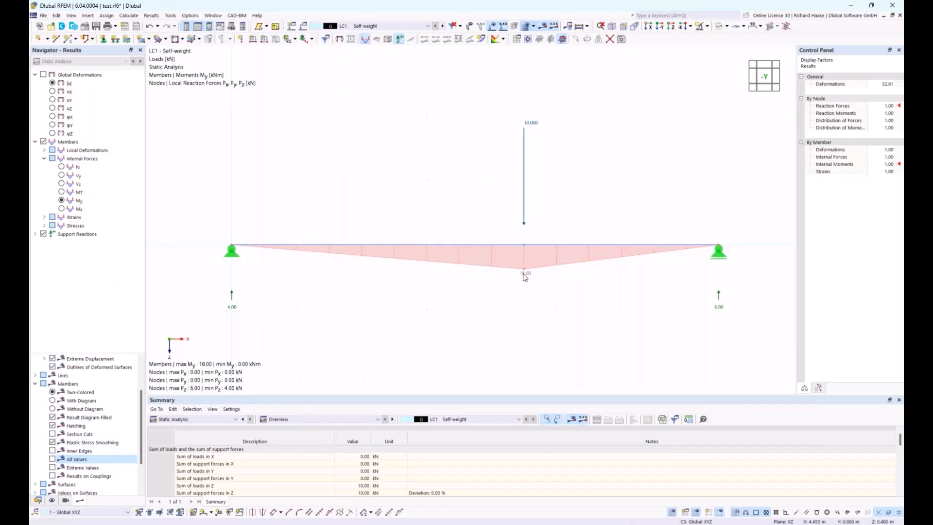
{"action": "left_click", "coordinate": [52, 459]}
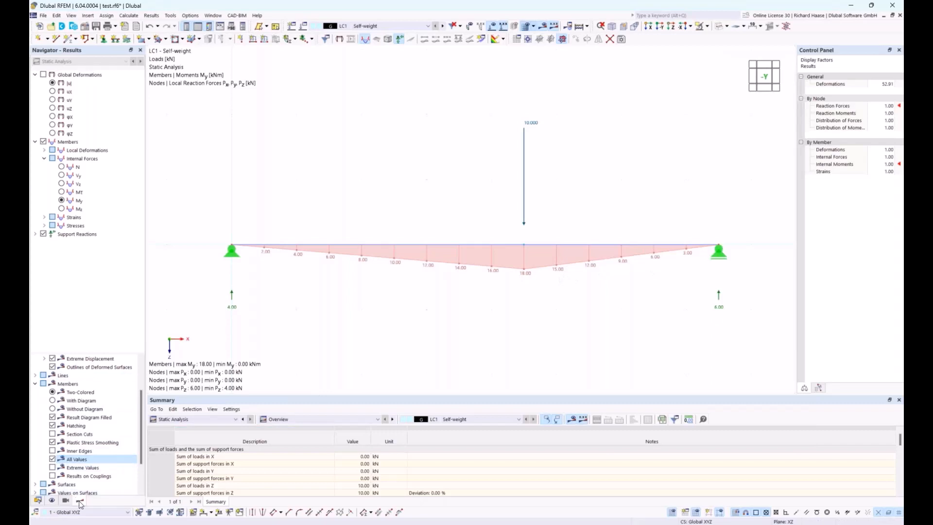
{"action": "left_click", "coordinate": [53, 460]}
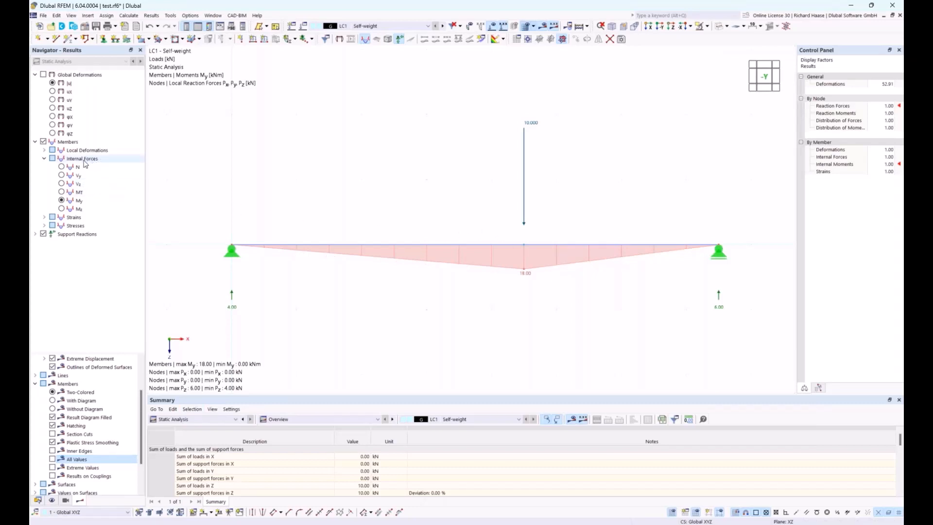
Step: Display the shear force Vz diagram and briefly show the resultant of the support reactions
{"action": "left_click", "coordinate": [61, 184]}
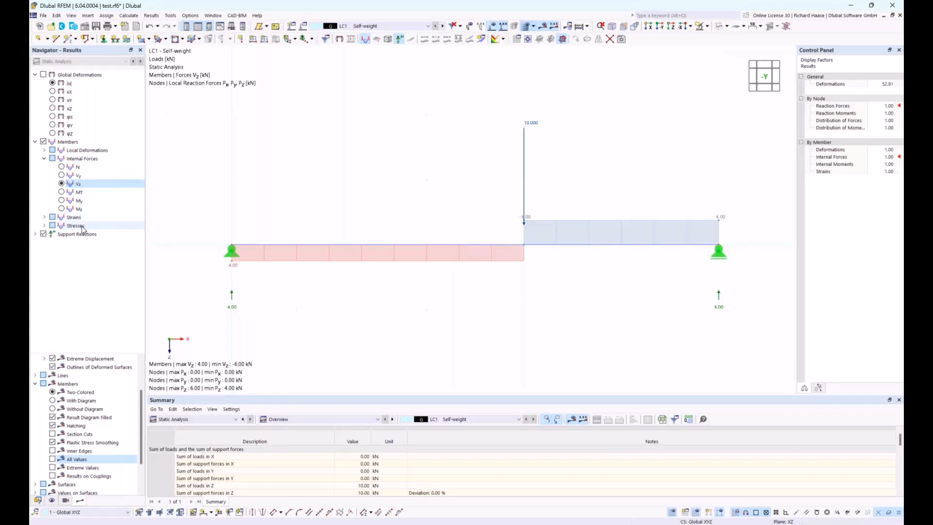
{"action": "left_click", "coordinate": [36, 234]}
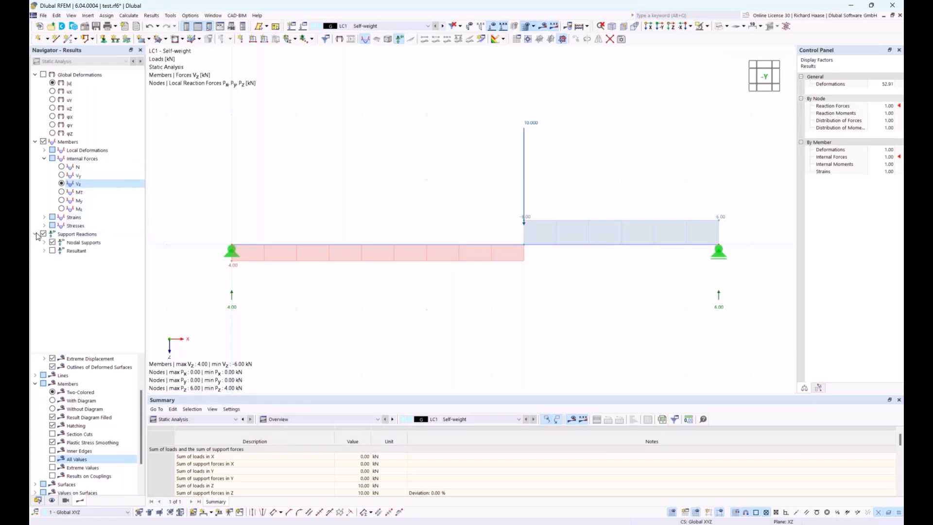
{"action": "left_click", "coordinate": [54, 254]}
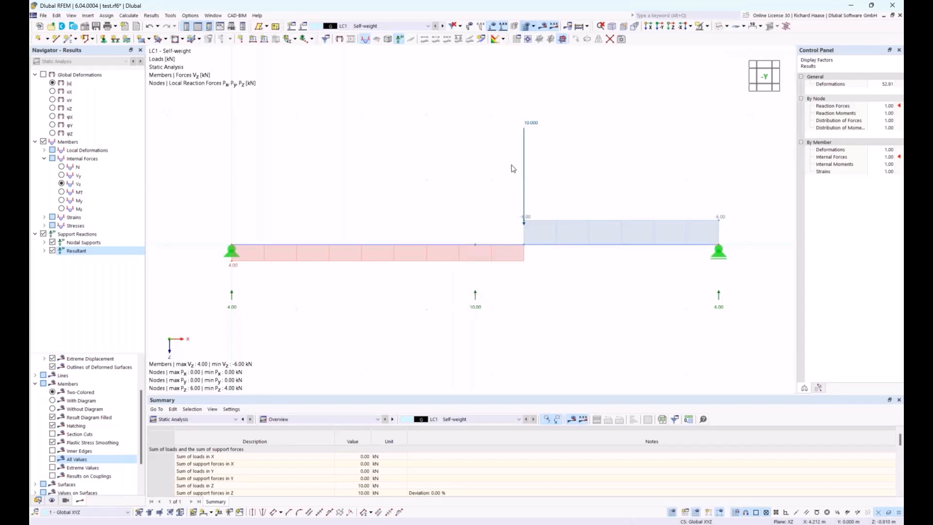
{"action": "left_click", "coordinate": [53, 250]}
{"action": "left_click", "coordinate": [43, 16]}
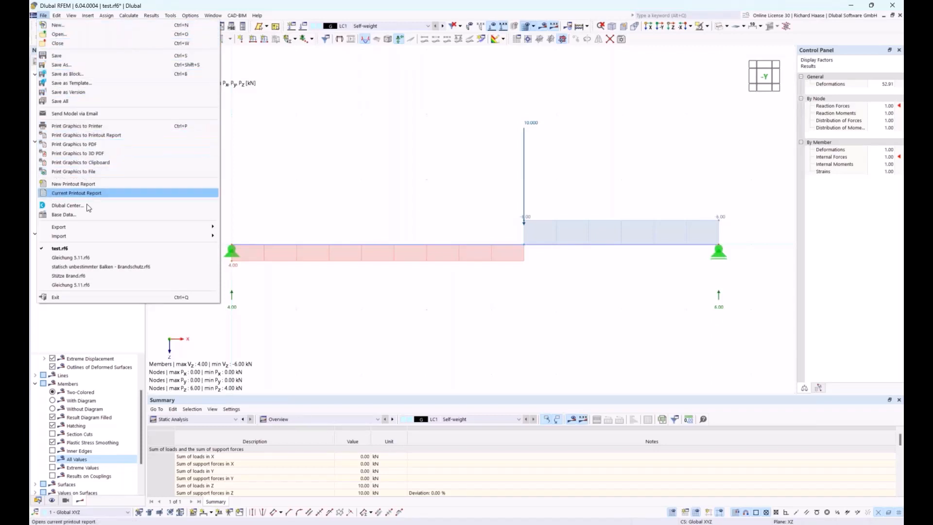
{"action": "mouse_move", "coordinate": [85, 237]}
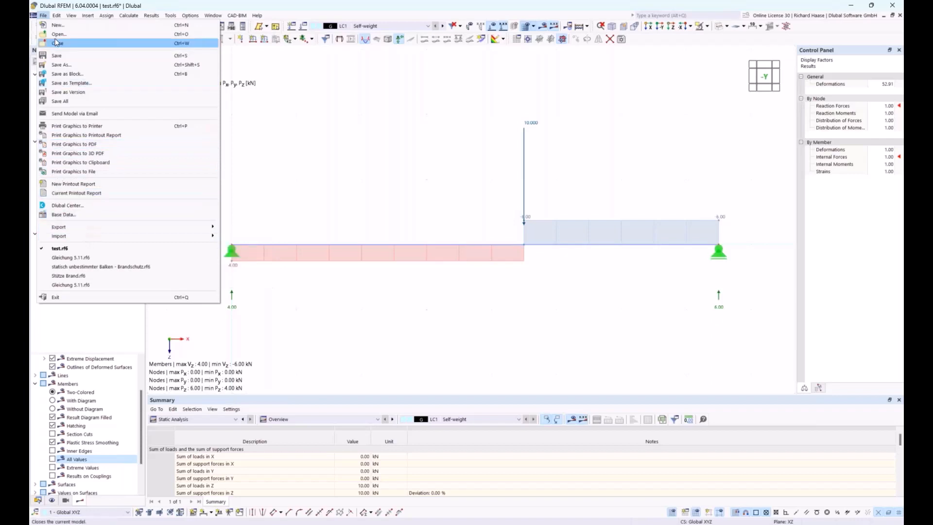
{"action": "mouse_move", "coordinate": [56, 18]}
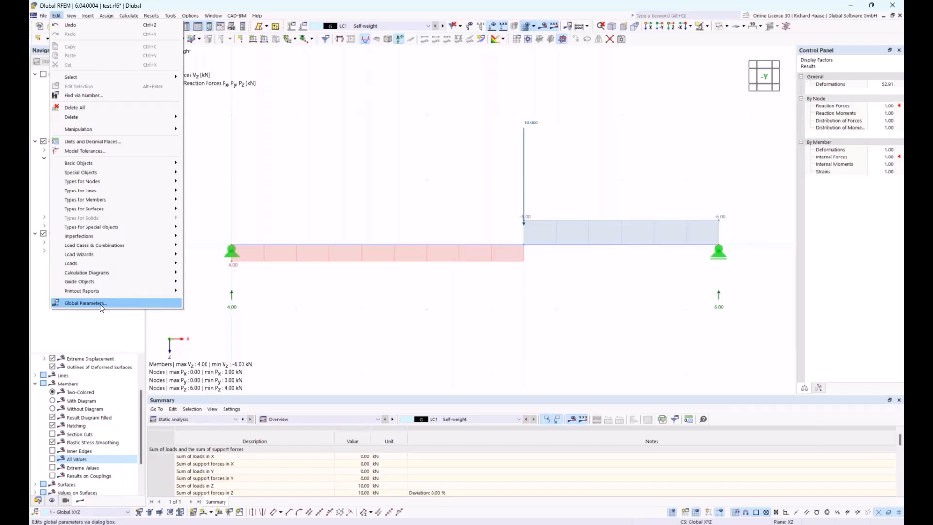
{"action": "left_click", "coordinate": [57, 15]}
Step: Hide the results table and show it again
{"action": "left_click", "coordinate": [72, 16]}
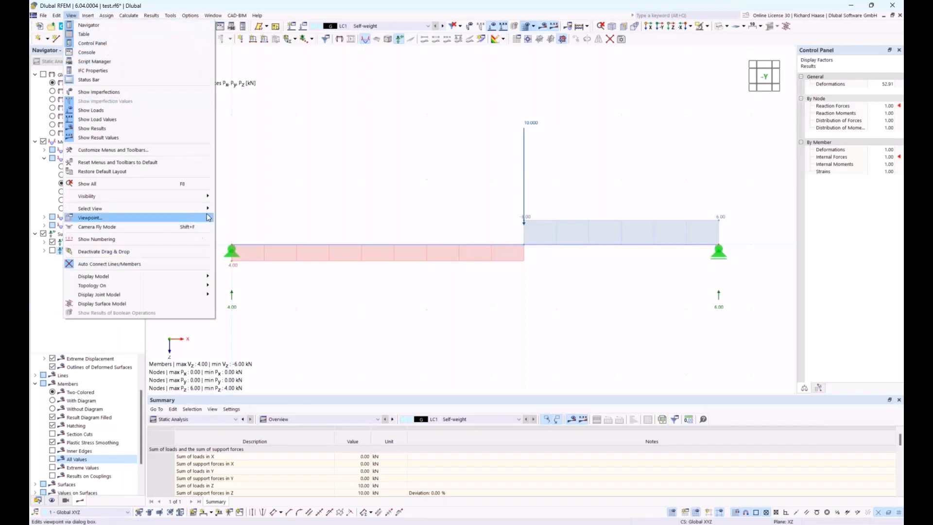
{"action": "left_click", "coordinate": [81, 35]}
{"action": "left_click", "coordinate": [71, 16]}
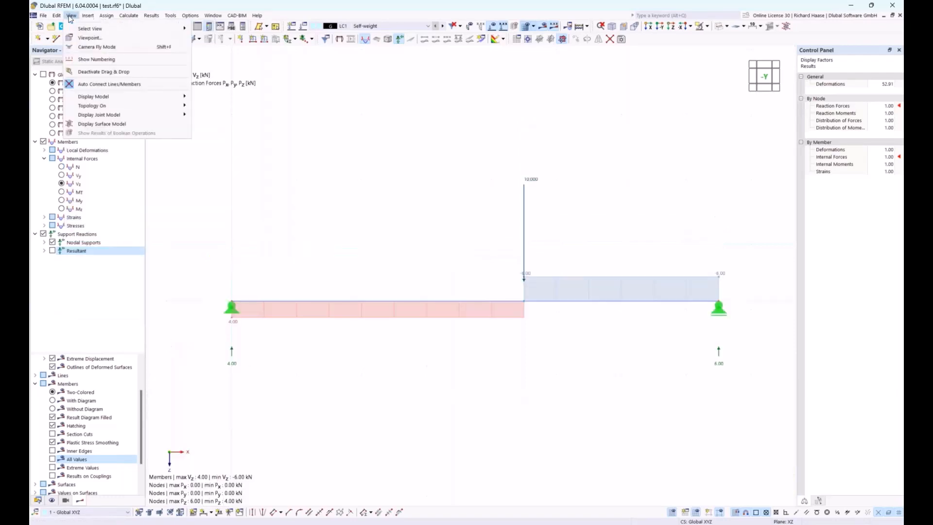
{"action": "left_click", "coordinate": [82, 34]}
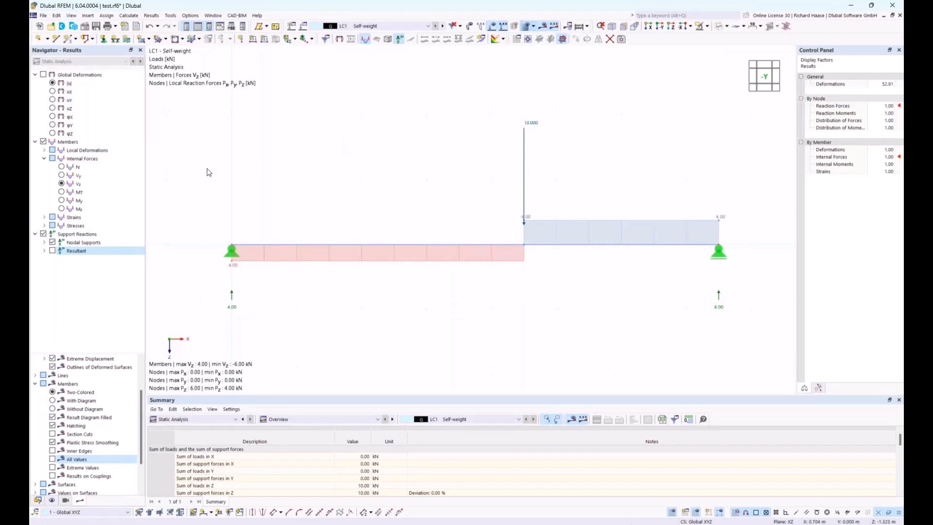
Step: Close the results navigator and try to reset the menus and toolbars to default
{"action": "left_click", "coordinate": [140, 51]}
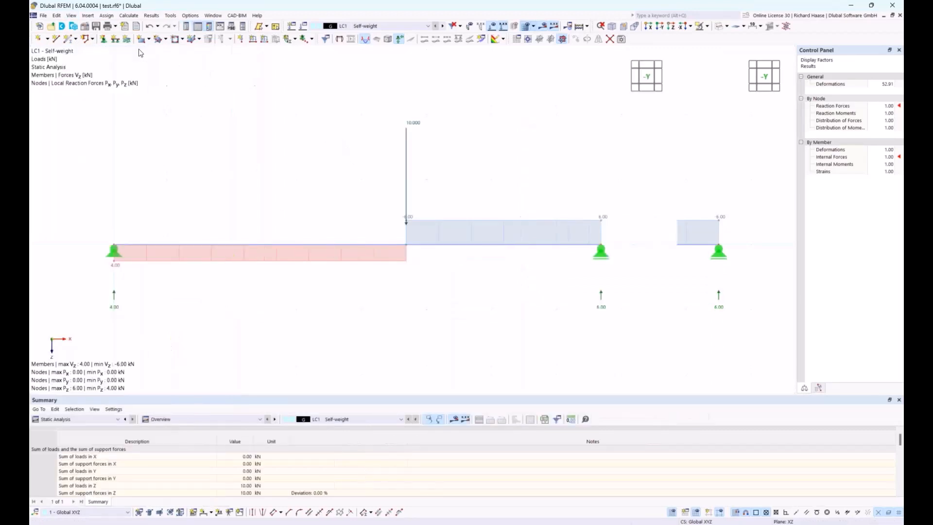
{"action": "left_click", "coordinate": [72, 16]}
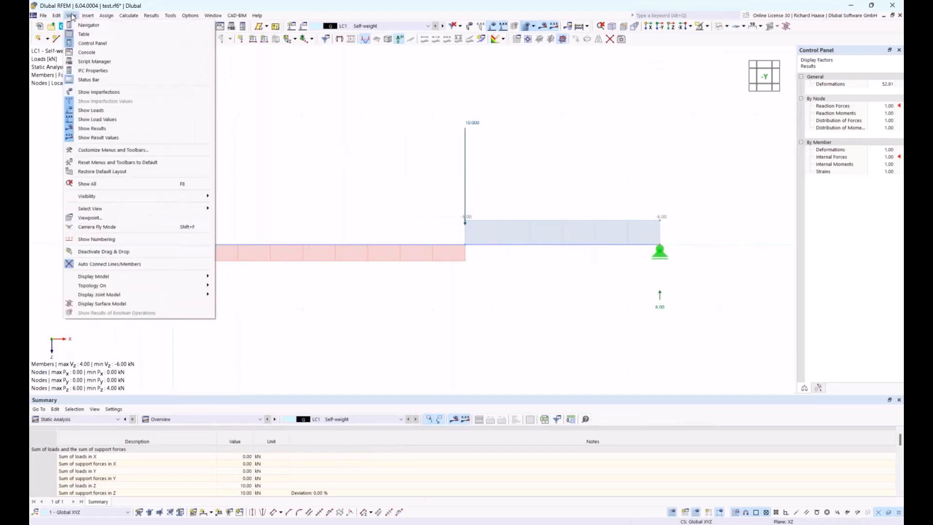
{"action": "left_click", "coordinate": [103, 163]}
{"action": "left_click", "coordinate": [500, 306]}
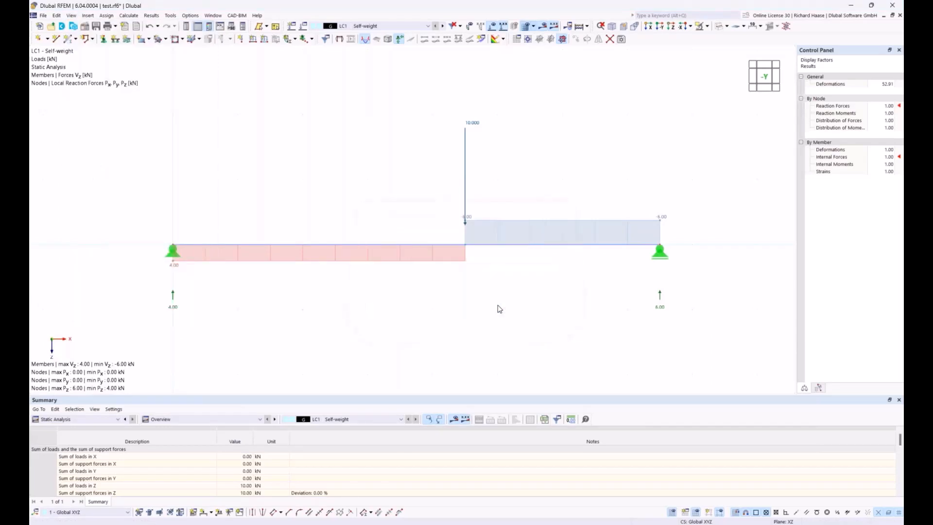
Step: Restore the default layout to bring back the closed navigator
{"action": "left_click", "coordinate": [71, 15]}
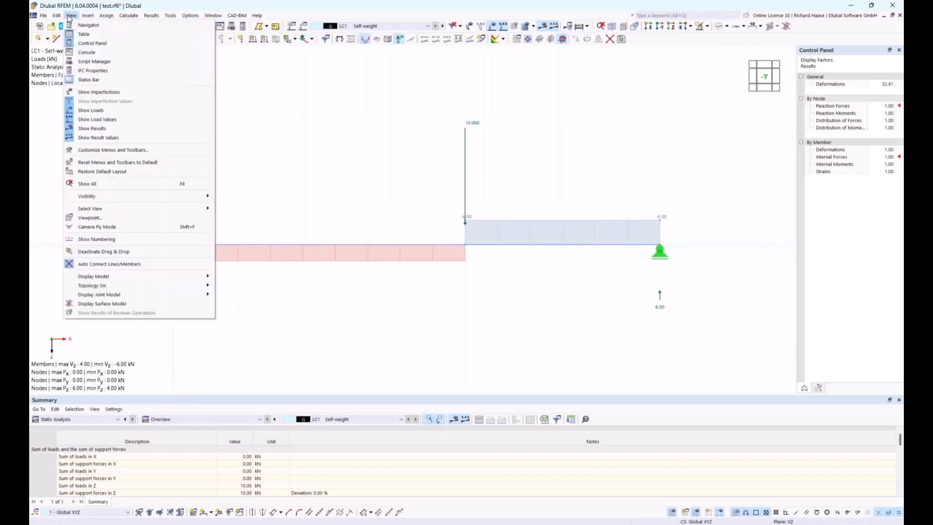
{"action": "left_click", "coordinate": [130, 172]}
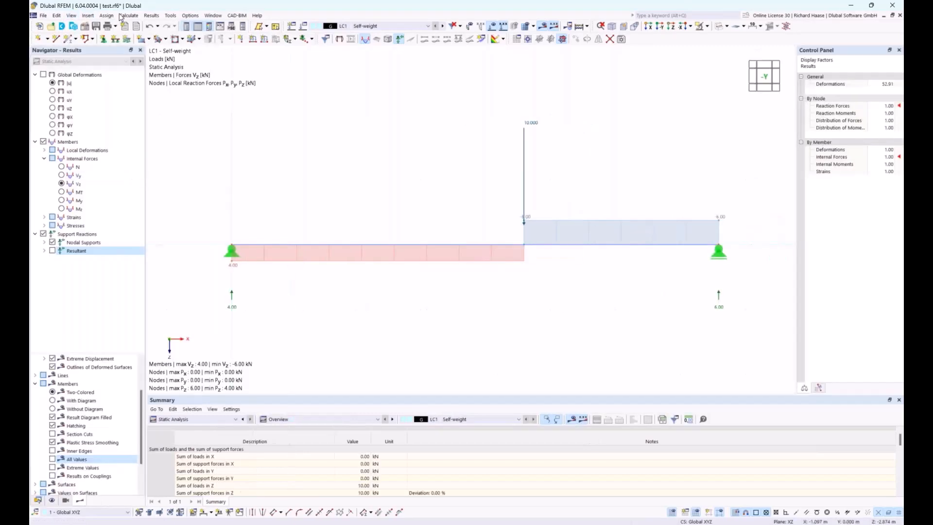
{"action": "left_click", "coordinate": [73, 16]}
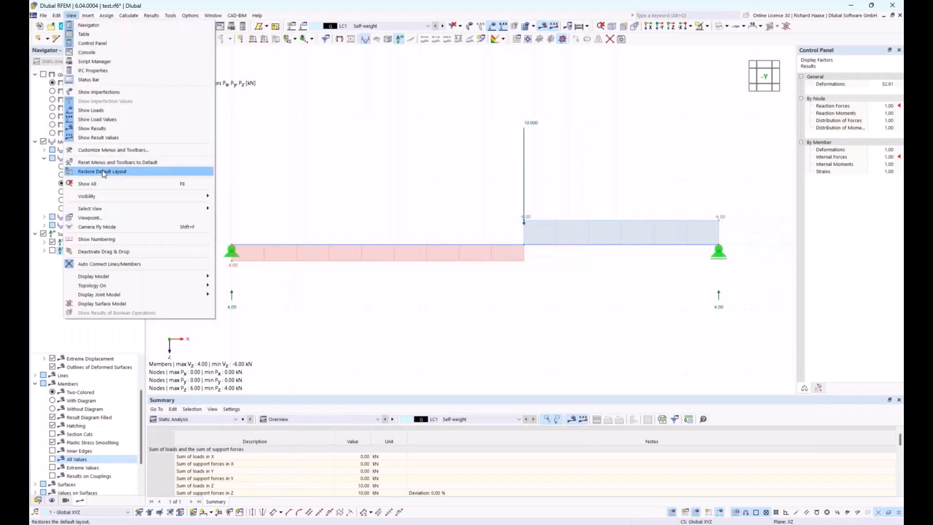
{"action": "left_click", "coordinate": [101, 172]}
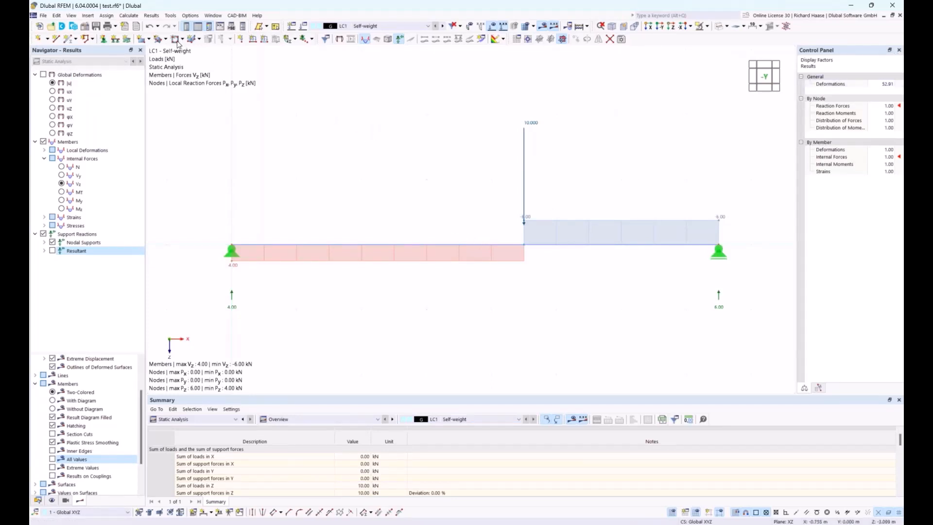
{"action": "left_click", "coordinate": [106, 16]}
{"action": "mouse_move", "coordinate": [89, 18]}
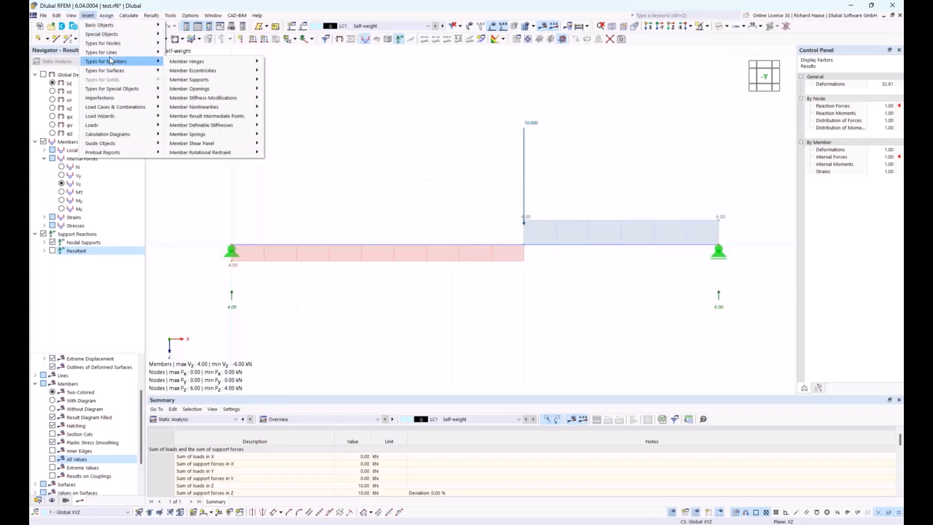
{"action": "mouse_move", "coordinate": [113, 51]}
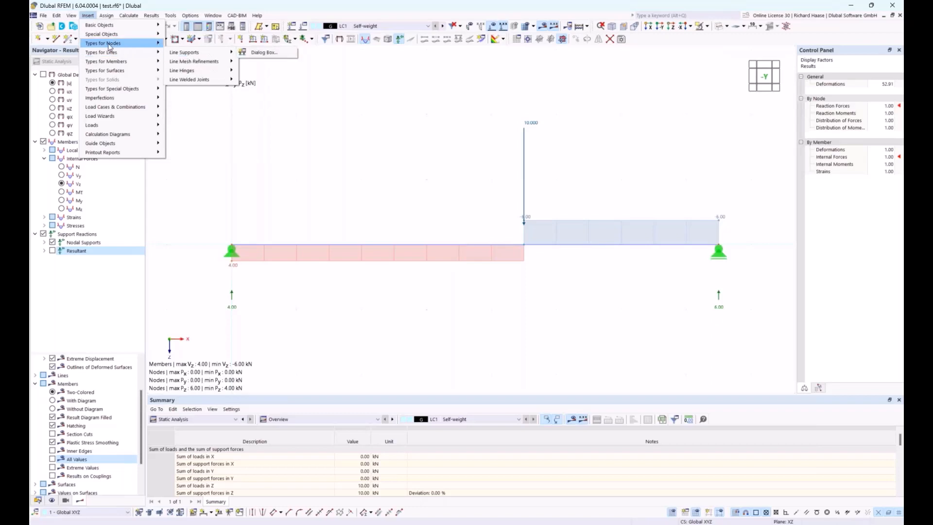
{"action": "mouse_move", "coordinate": [186, 47]}
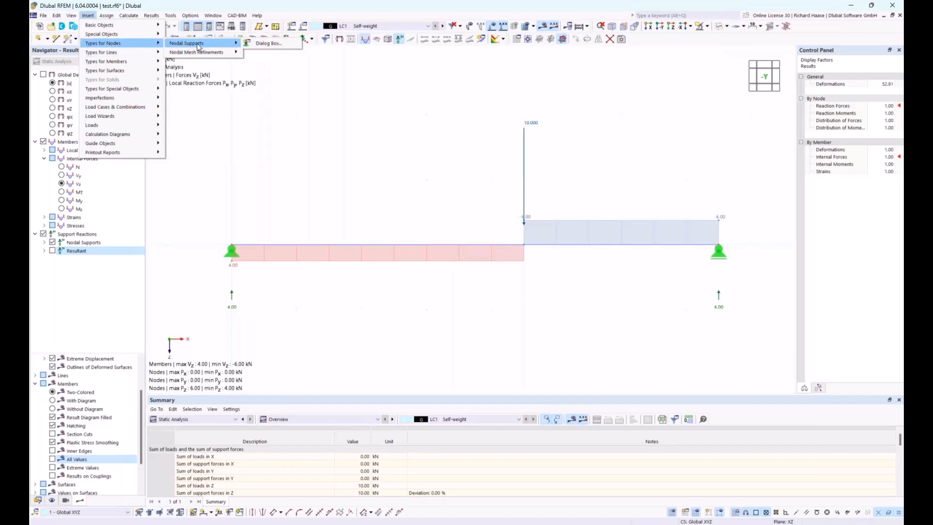
{"action": "left_click", "coordinate": [105, 16]}
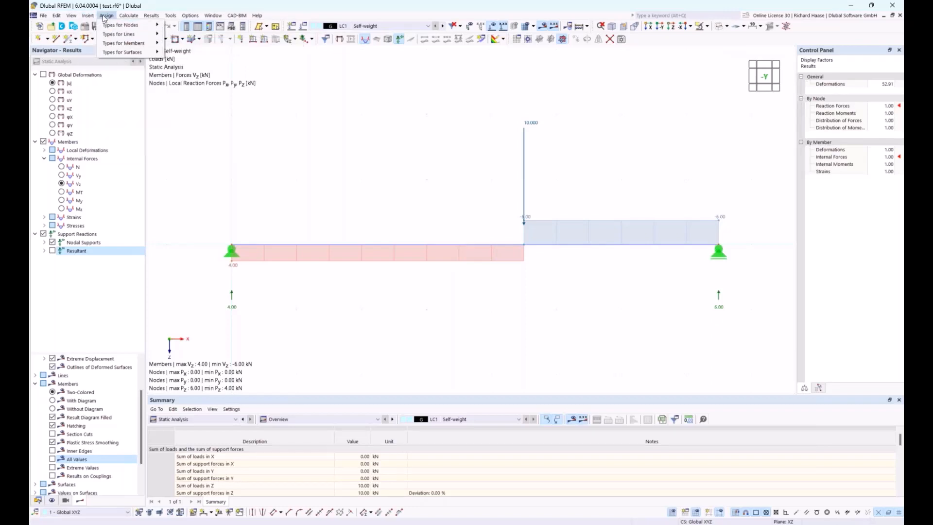
{"action": "left_click", "coordinate": [129, 16]}
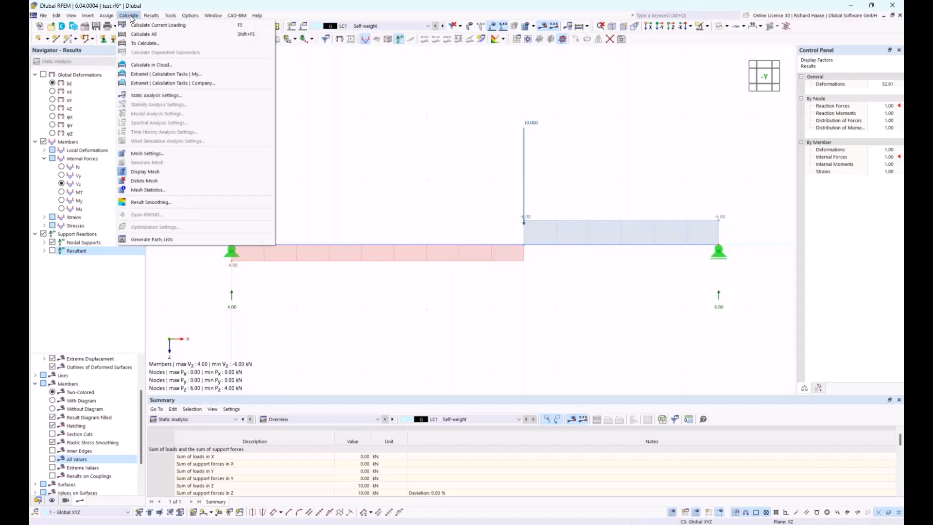
{"action": "left_click", "coordinate": [130, 16]}
{"action": "left_click", "coordinate": [153, 16]}
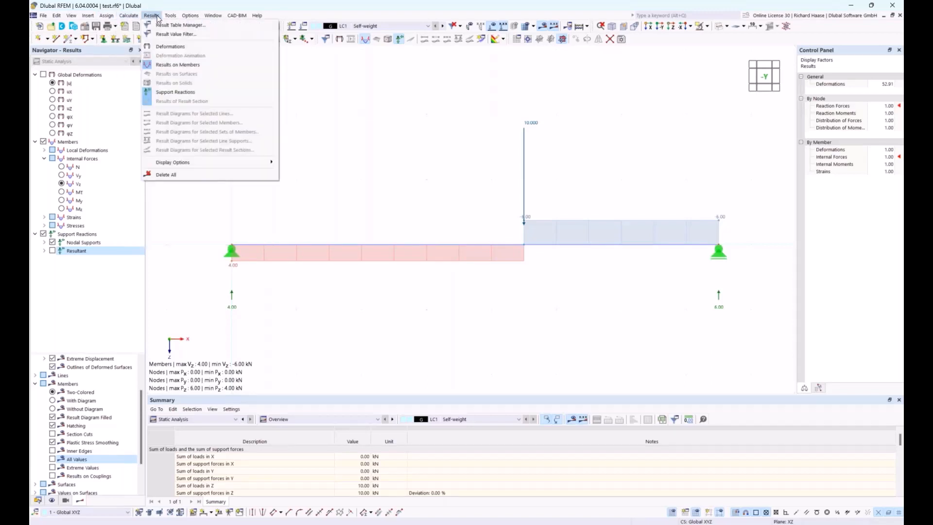
{"action": "left_click", "coordinate": [153, 16]}
{"action": "left_click", "coordinate": [171, 16]}
Step: Load the dark background in the display properties and apply it to the work window
{"action": "left_click", "coordinate": [182, 19]}
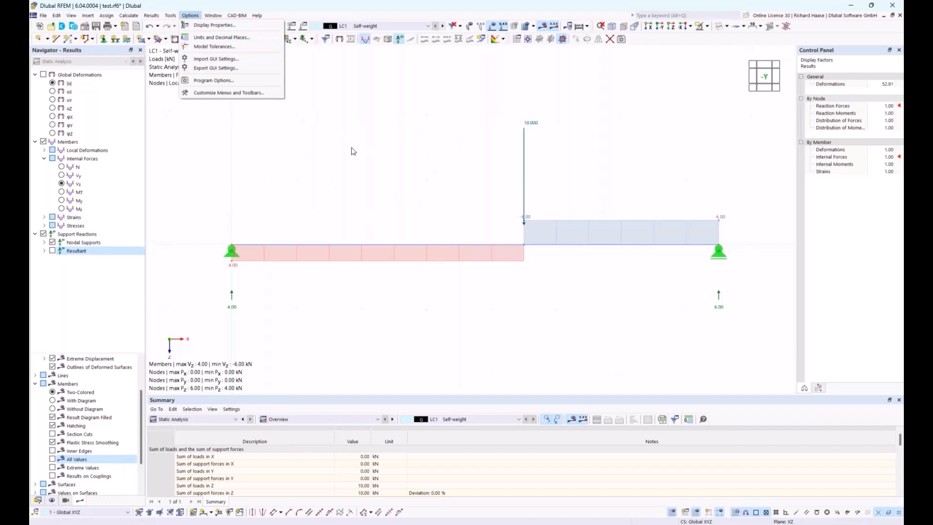
{"action": "left_click", "coordinate": [201, 26]}
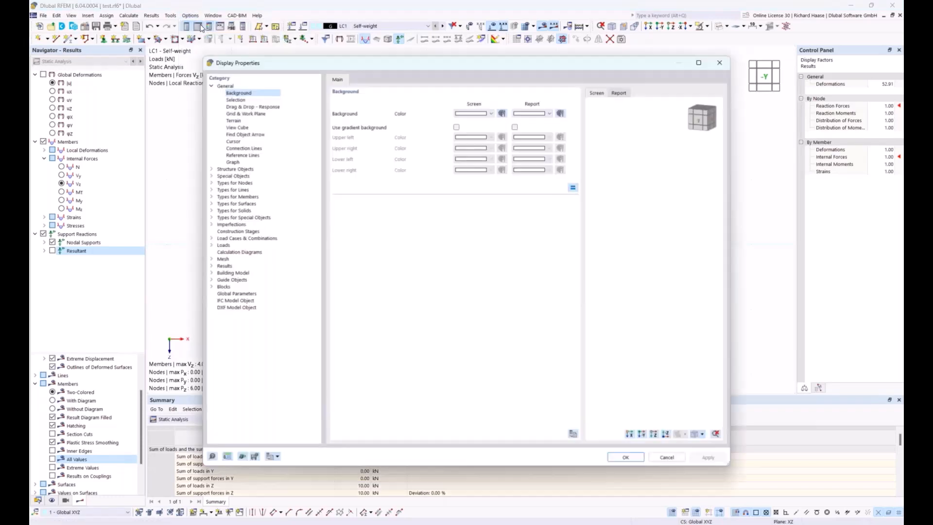
{"action": "left_click", "coordinate": [271, 457]}
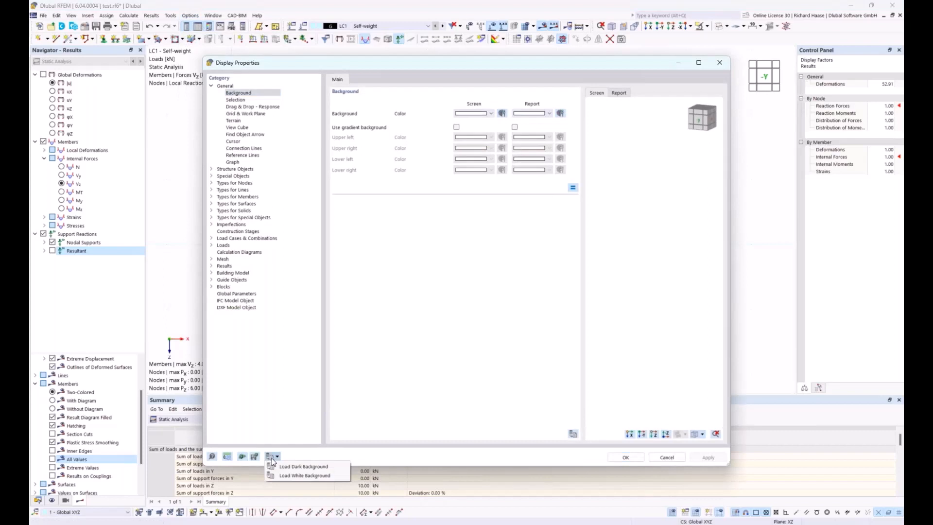
{"action": "left_click", "coordinate": [301, 466]}
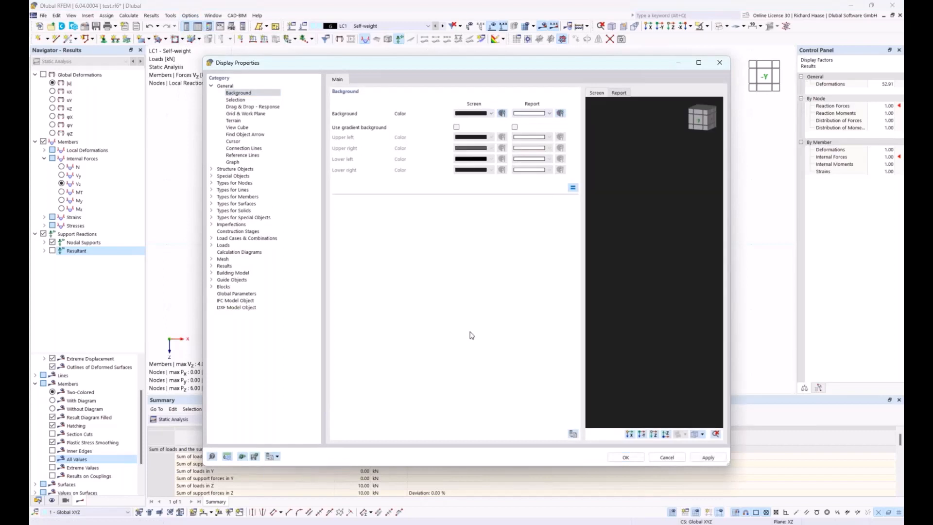
{"action": "left_click", "coordinate": [625, 458]}
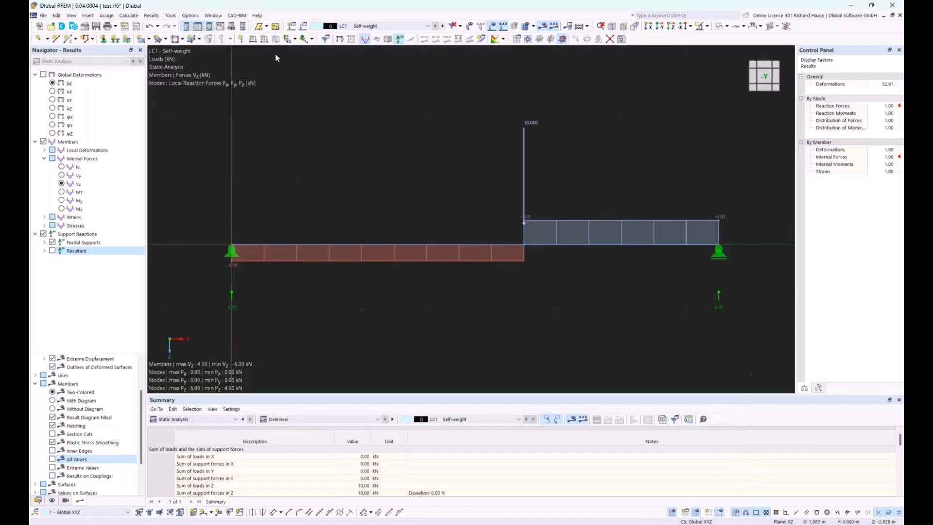
Step: Switch the work window back to the white background in the display properties
{"action": "left_click", "coordinate": [190, 15]}
{"action": "left_click", "coordinate": [218, 24]}
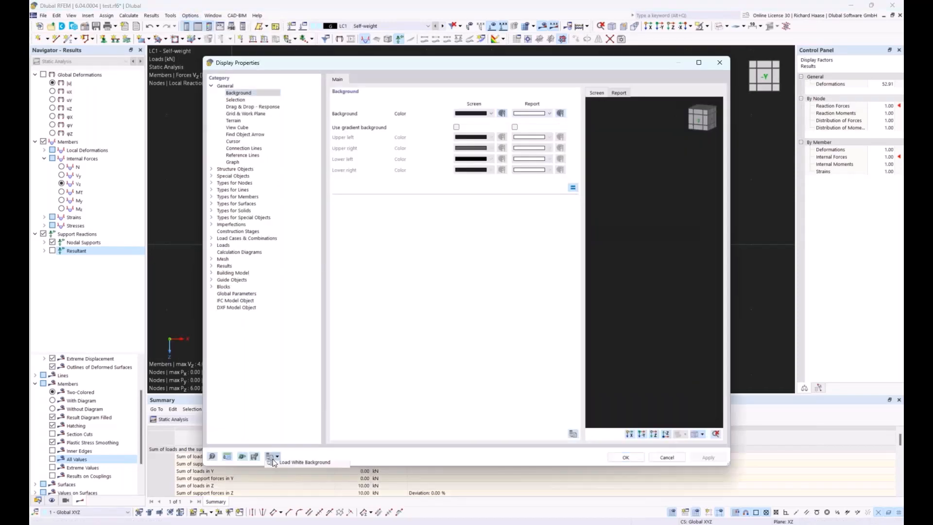
{"action": "left_click", "coordinate": [272, 456]}
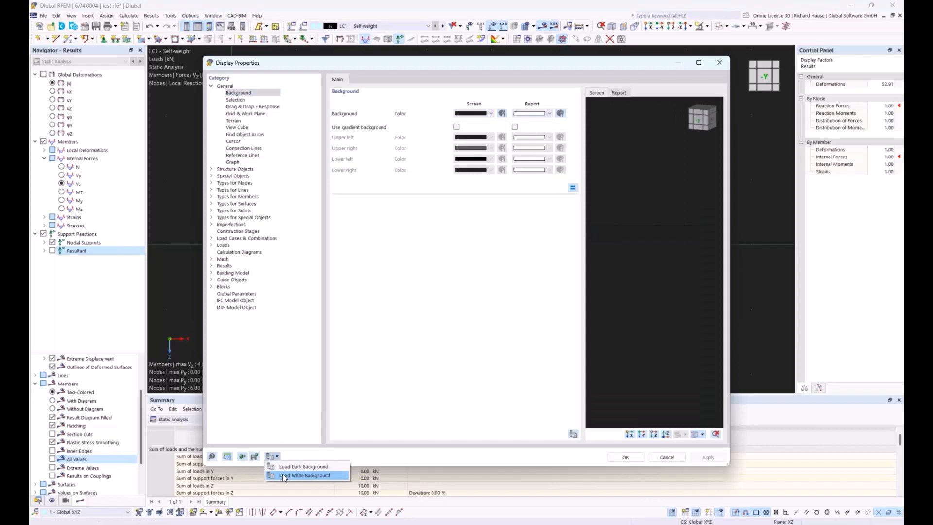
{"action": "left_click", "coordinate": [282, 474]}
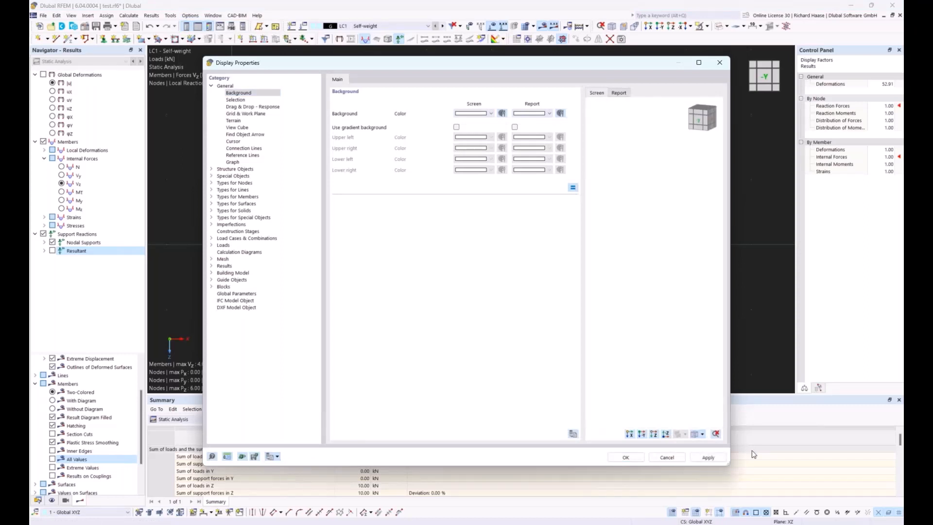
{"action": "left_click", "coordinate": [630, 459]}
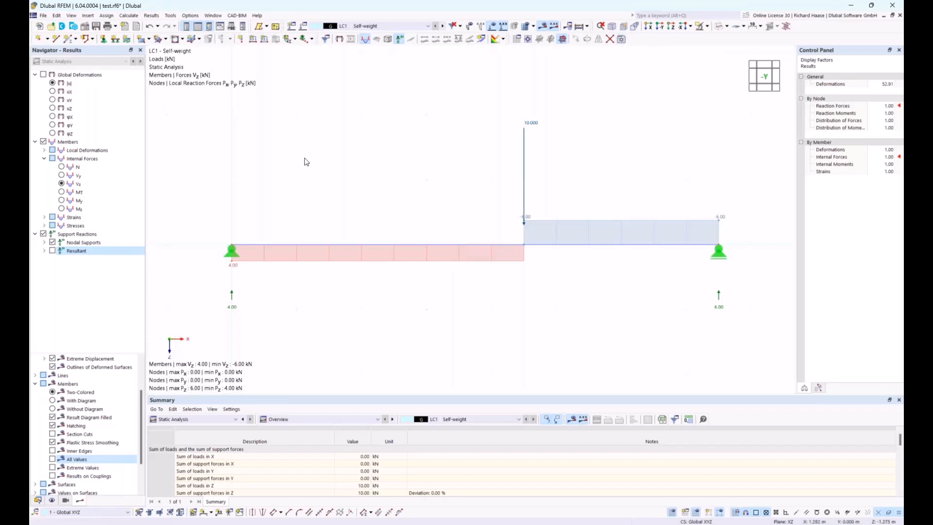
Step: Search the customizable commands for "global" and add Edit Global Parameters to the toolbar beside the result diagram commands
{"action": "left_click", "coordinate": [72, 15]}
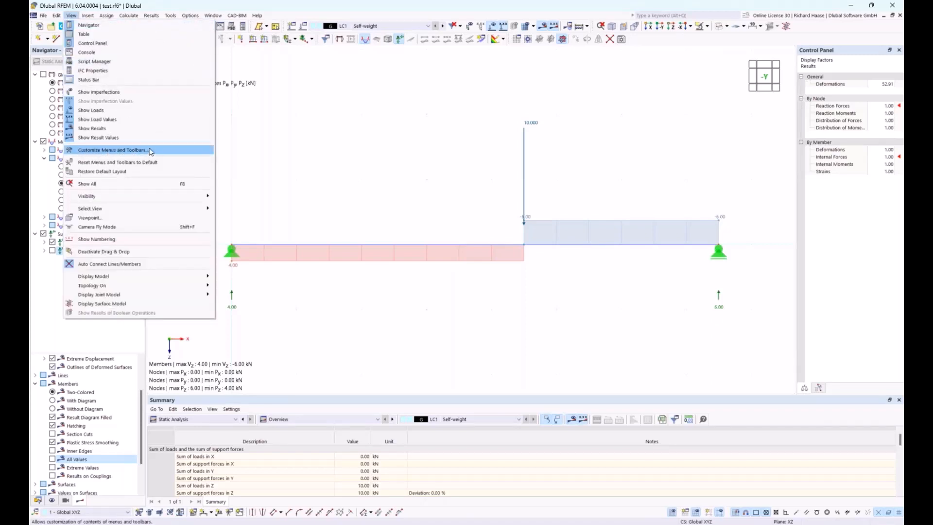
{"action": "left_click", "coordinate": [118, 152]}
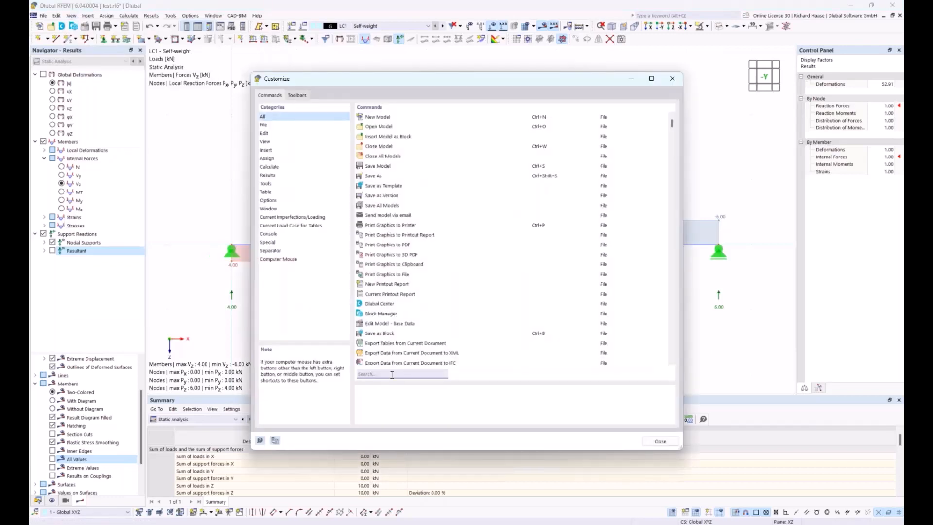
{"action": "type", "text": "global"}
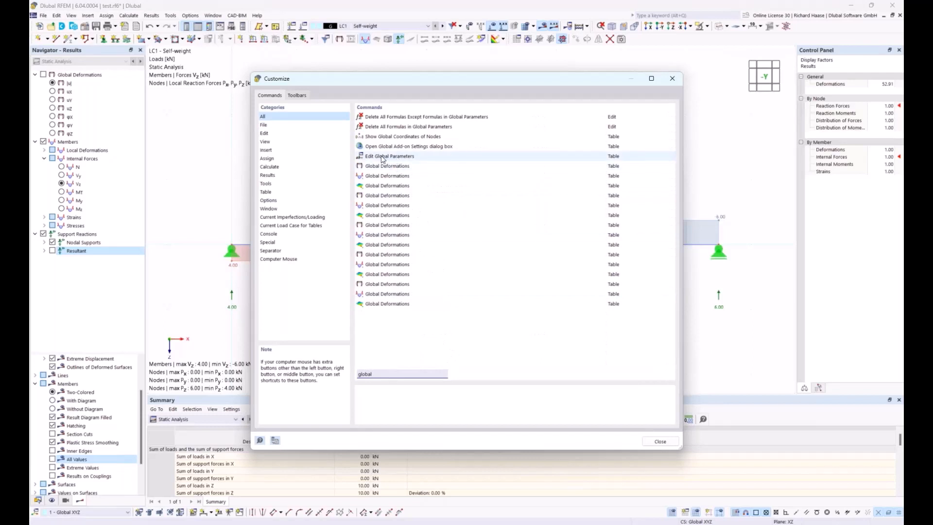
{"action": "left_click_drag", "start_coordinate": [378, 155], "coordinate": [420, 39]}
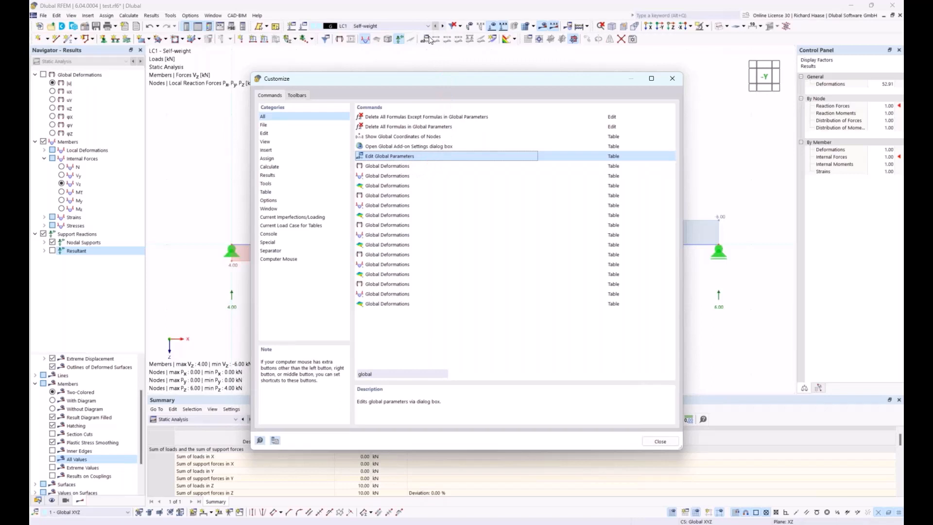
{"action": "left_click_drag", "start_coordinate": [383, 375], "coordinate": [344, 377]}
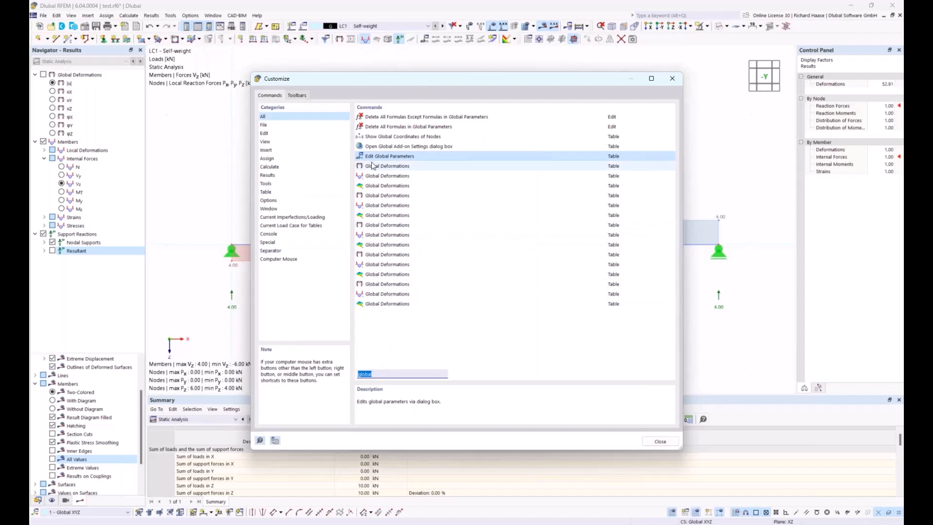
{"action": "key", "text": "BackSpace"}
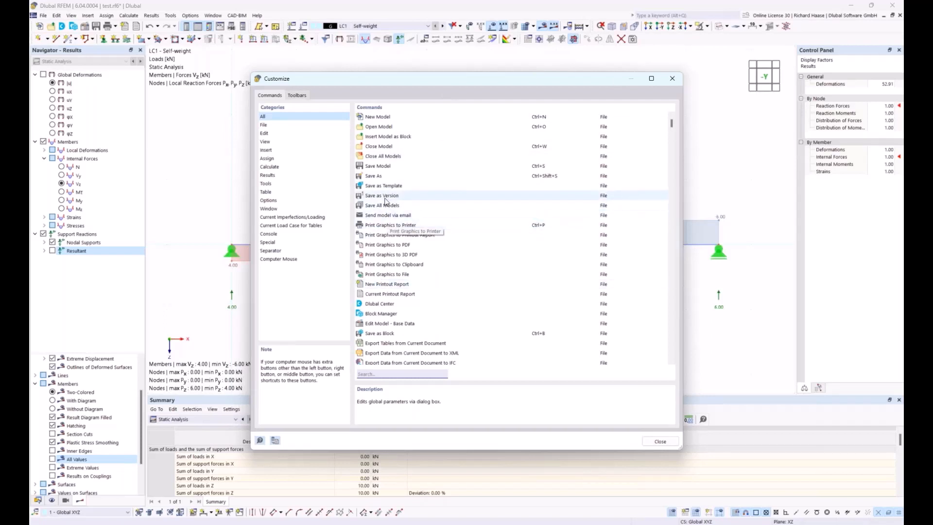
{"action": "left_click", "coordinate": [672, 78]}
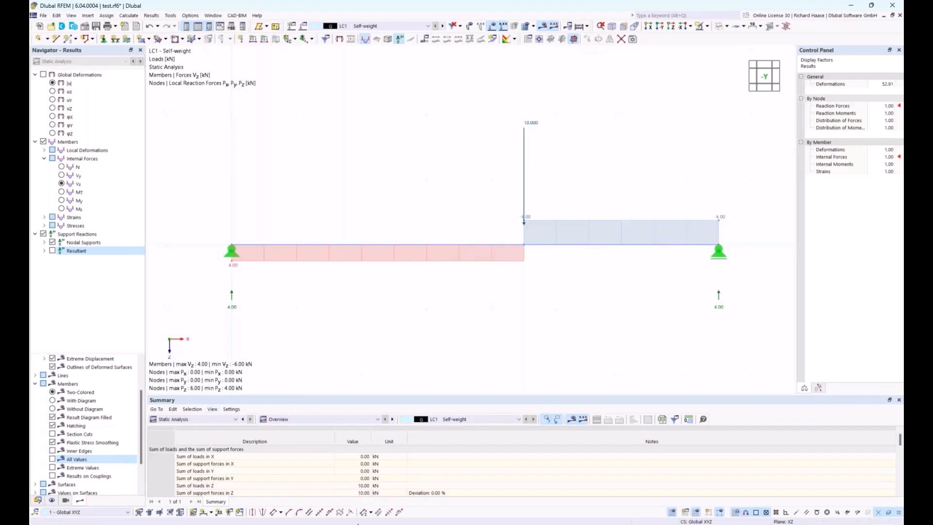
Step: Switch to the training presentation in Adobe Acrobat Reader and go to page 8 with the two-span beam example
{"action": "mouse_move", "coordinate": [367, 523]}
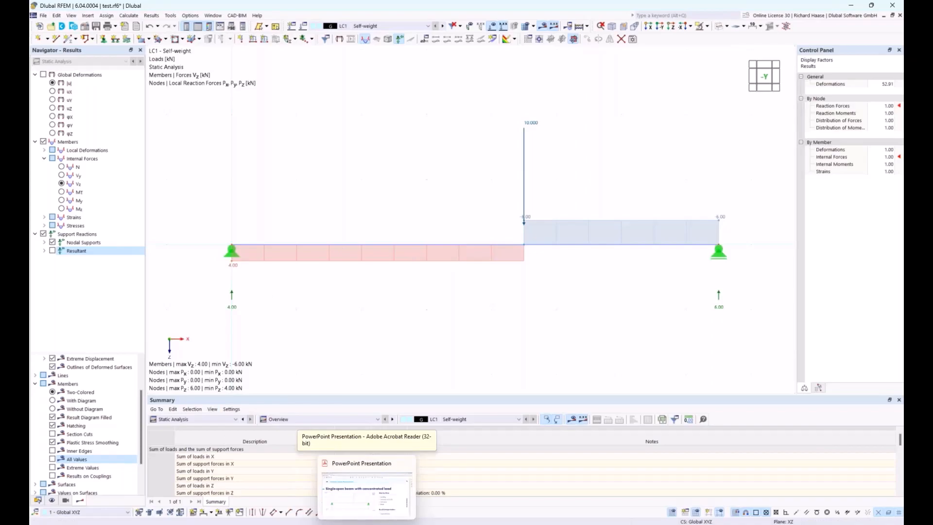
{"action": "left_click", "coordinate": [367, 493]}
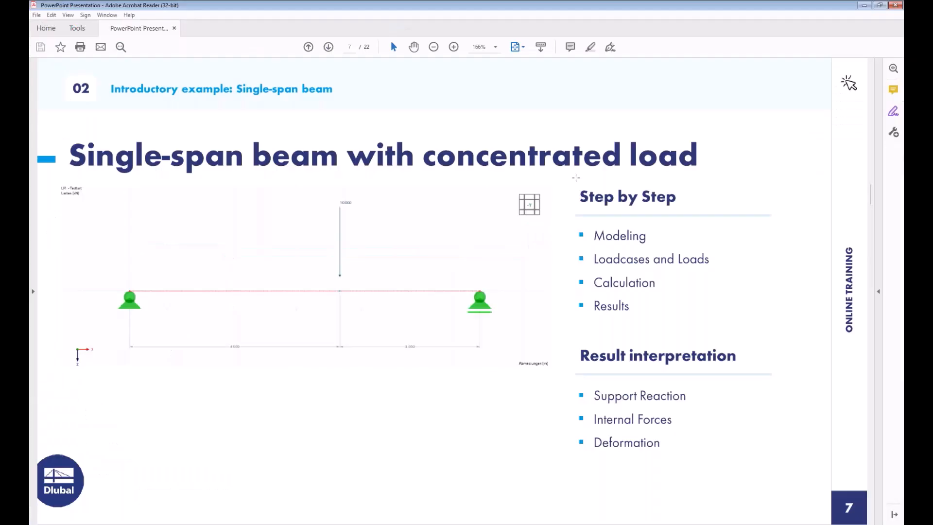
{"action": "scroll", "coordinate": [576, 178], "scroll_direction": "down", "scroll_amount": 1}
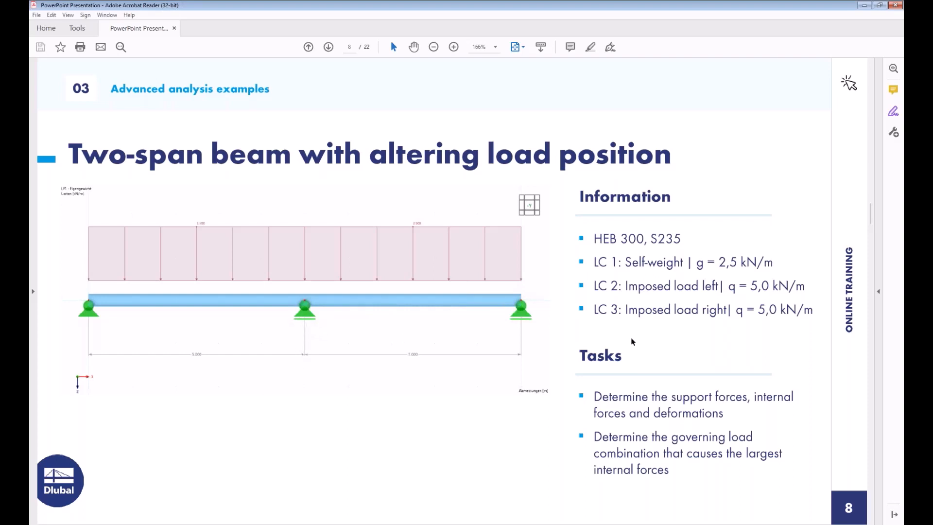
Step: Switch back to RFEM and collapse the test.rf6 model tree in the Data navigator
{"action": "mouse_move", "coordinate": [336, 524]}
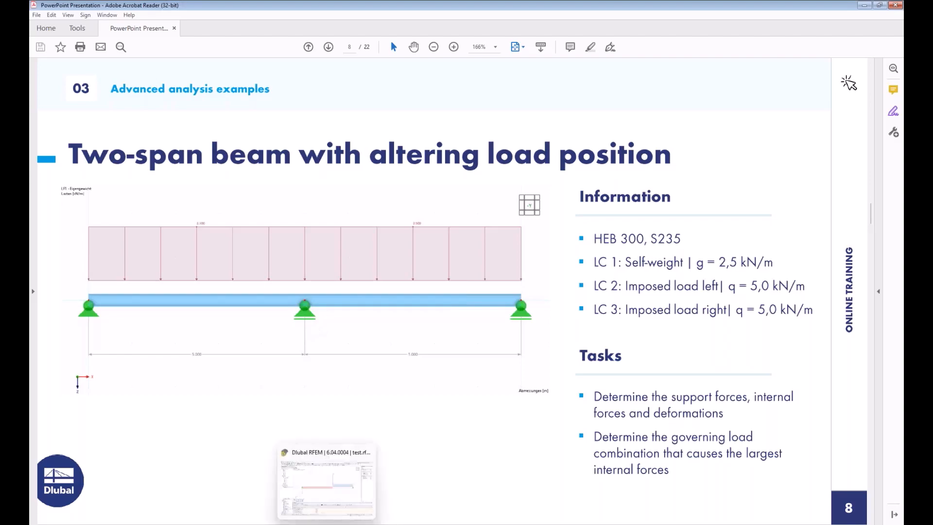
{"action": "left_click", "coordinate": [327, 486]}
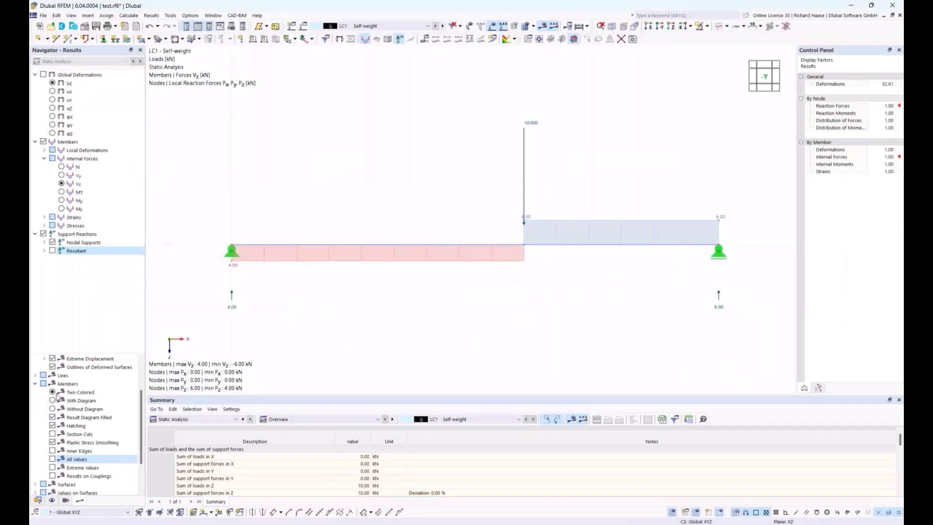
{"action": "left_click", "coordinate": [39, 500]}
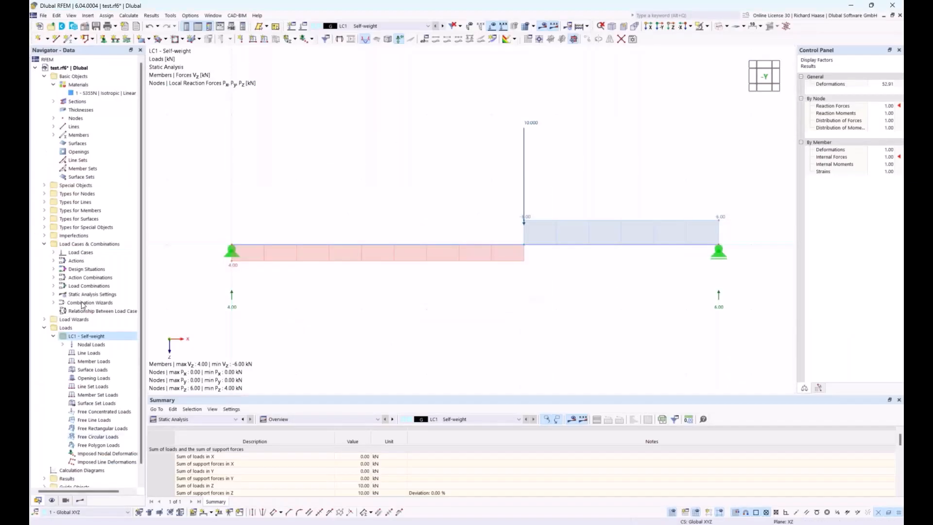
{"action": "left_click", "coordinate": [36, 68]}
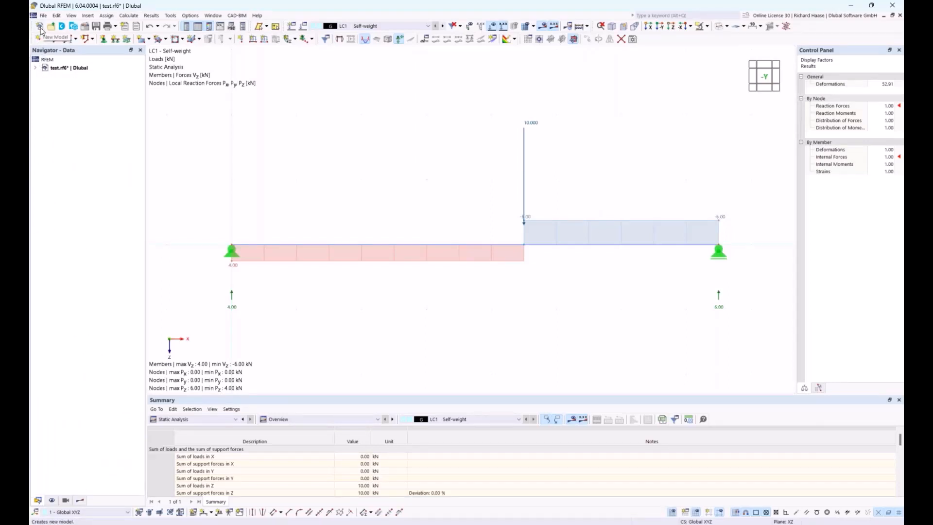
Step: Start a new model named "2span beam" with the model type 2D | XZ | Plane Stress
{"action": "left_click", "coordinate": [42, 29]}
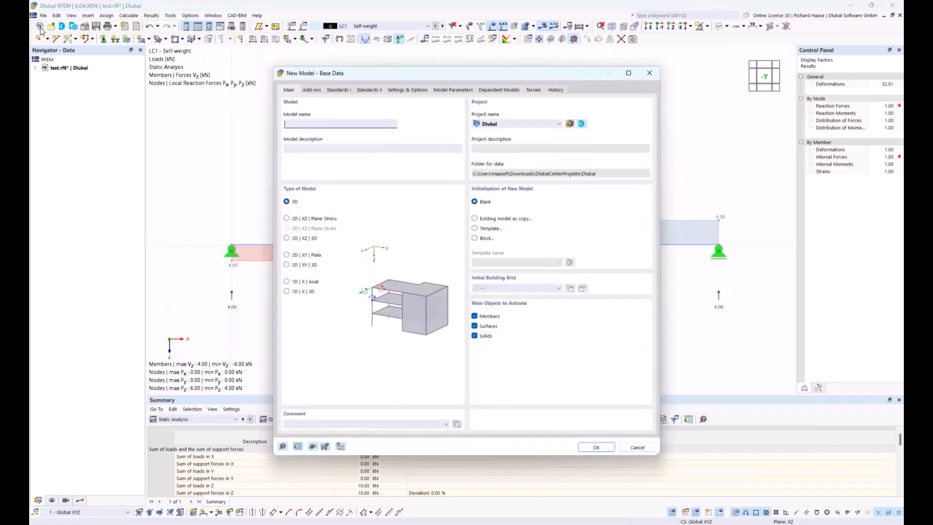
{"action": "left_click", "coordinate": [294, 221]}
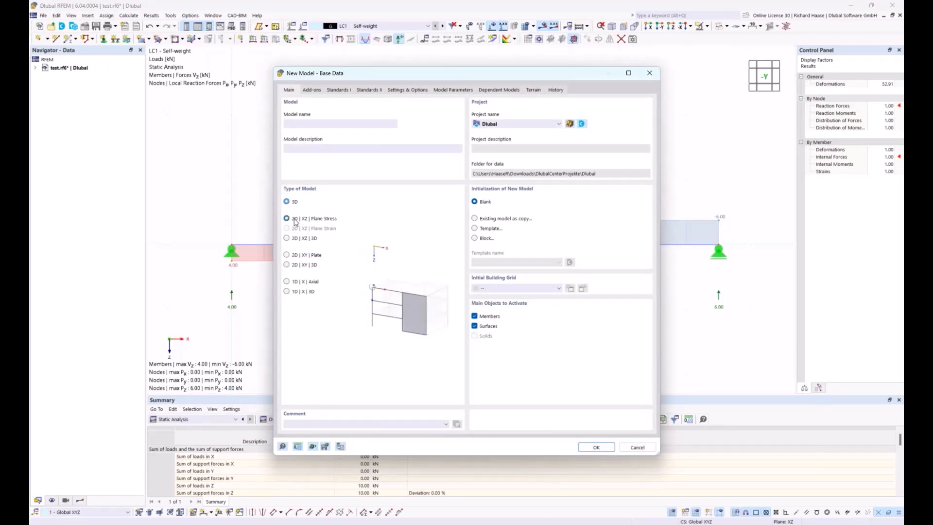
{"action": "left_click", "coordinate": [313, 123]}
{"action": "type", "text": "2span beam"}
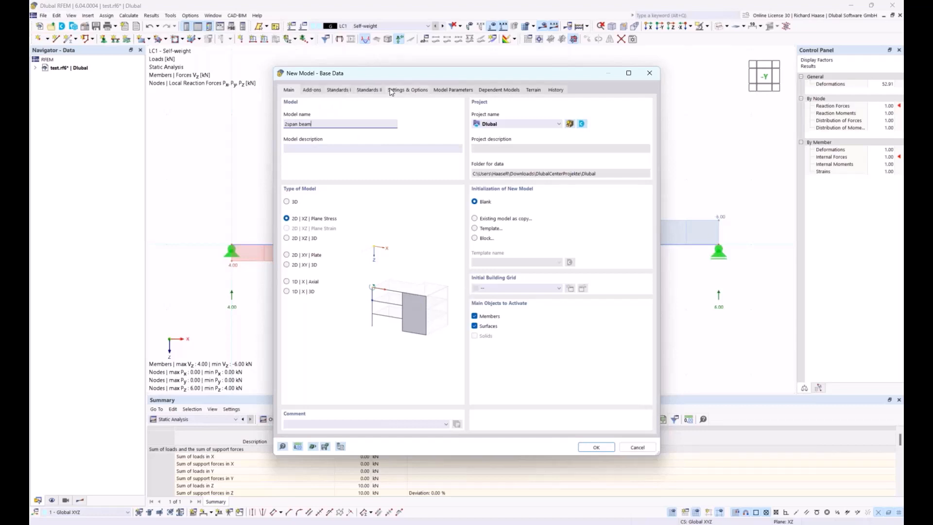
Step: Activate the Concrete Design add-on and look through its design standards and national annexes, keeping EN 1992 and CEN | 2014-11
{"action": "left_click", "coordinate": [312, 91]}
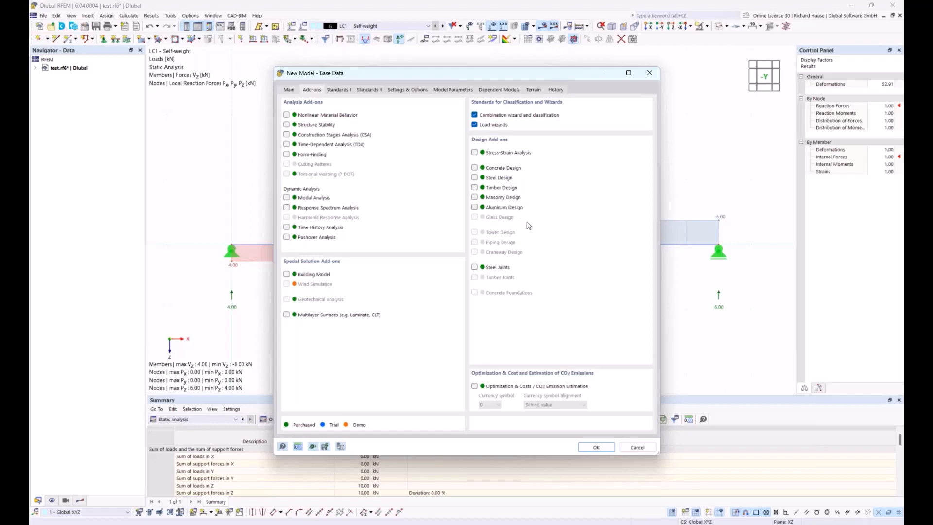
{"action": "left_click", "coordinate": [339, 90]}
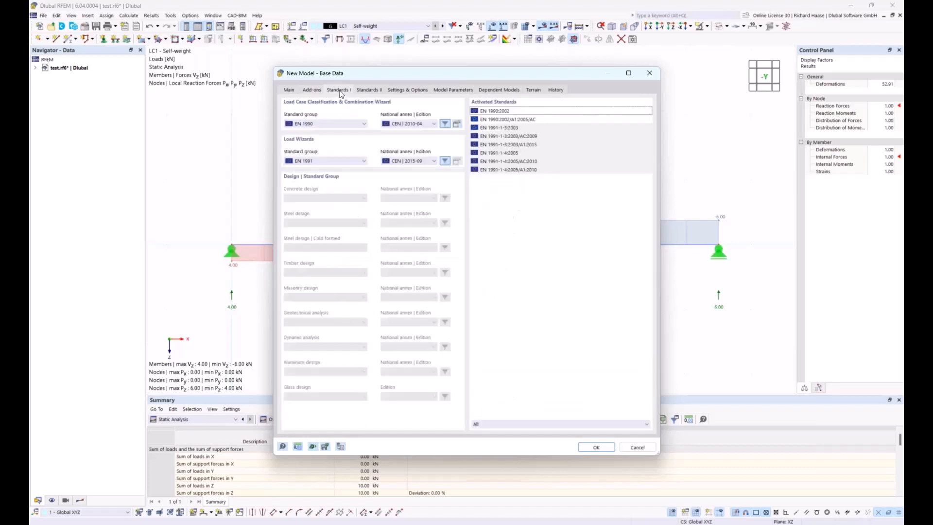
{"action": "left_click", "coordinate": [312, 90]}
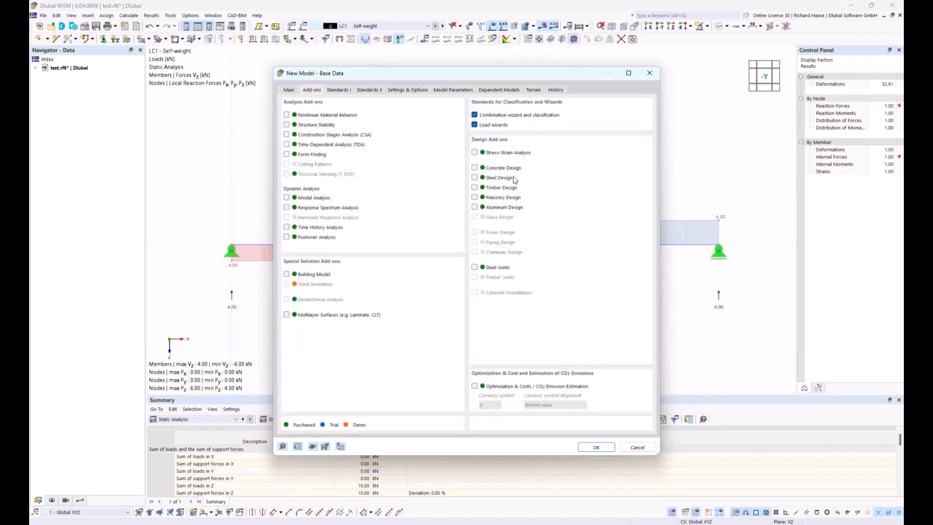
{"action": "left_click", "coordinate": [475, 168]}
{"action": "left_click", "coordinate": [335, 92]}
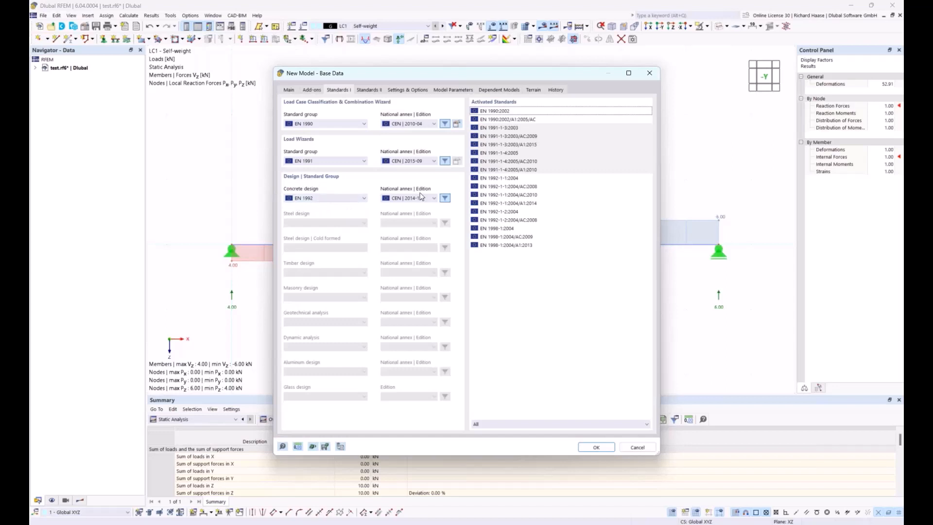
{"action": "left_click", "coordinate": [339, 200]}
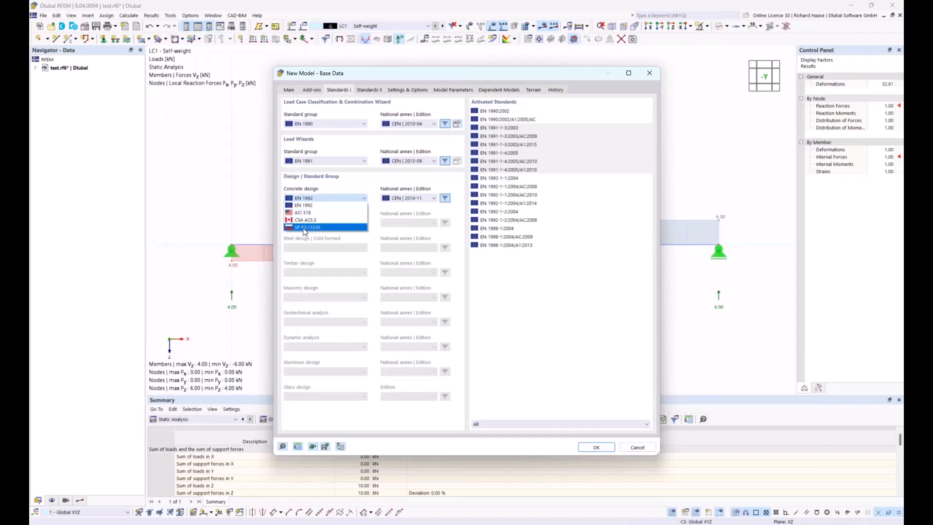
{"action": "left_click", "coordinate": [305, 205]}
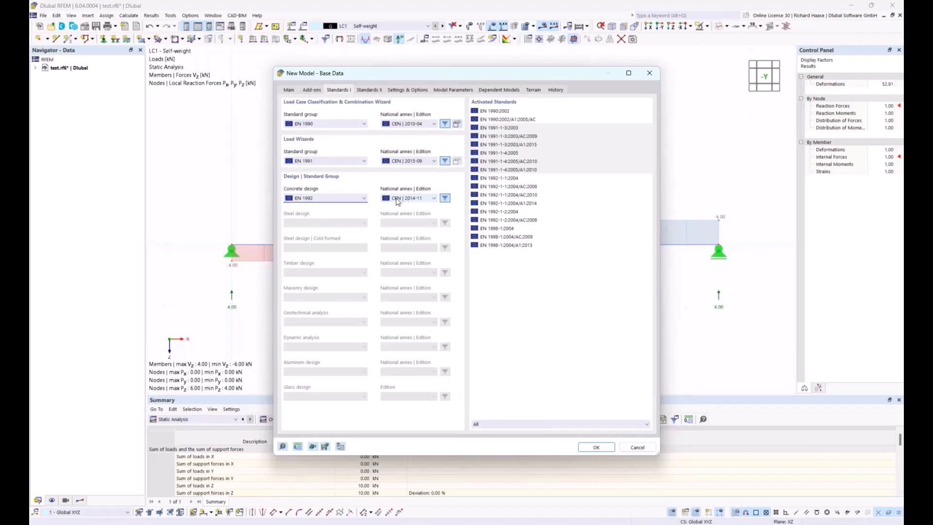
{"action": "left_click", "coordinate": [398, 199]}
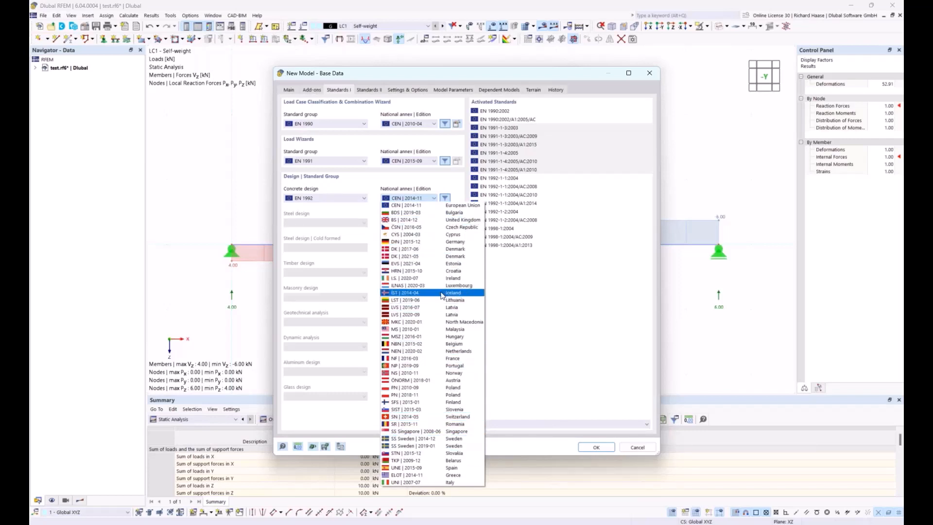
{"action": "left_click", "coordinate": [409, 183]}
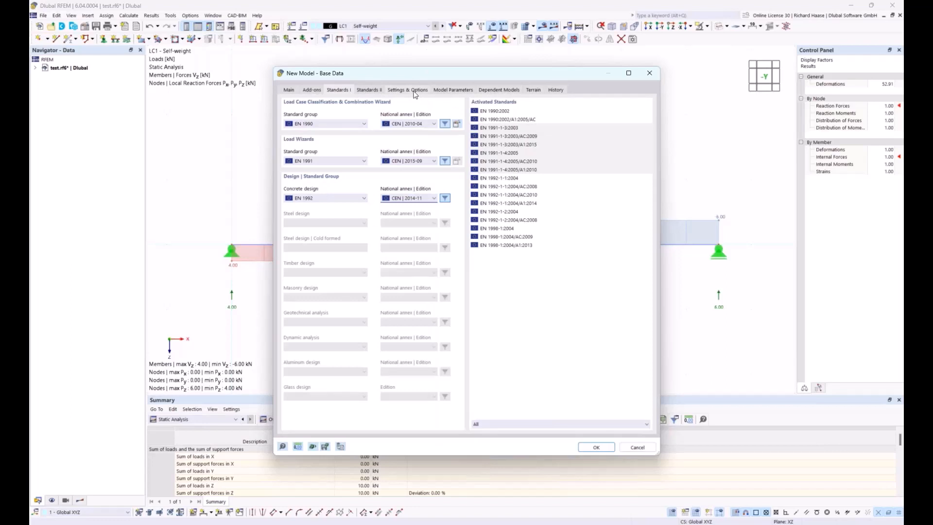
Step: Deactivate the Concrete Design add-on and create the model from its base data
{"action": "left_click", "coordinate": [292, 90]}
{"action": "left_click", "coordinate": [308, 90]}
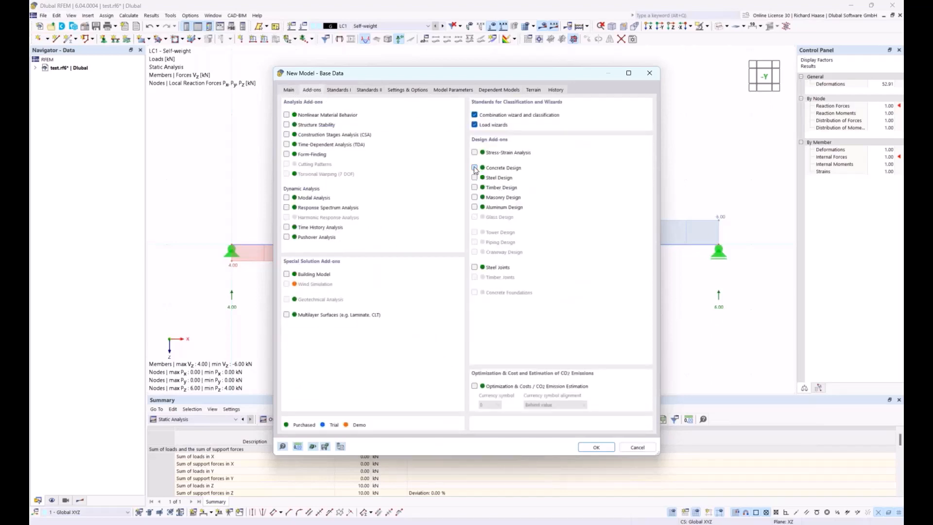
{"action": "left_click", "coordinate": [289, 90]}
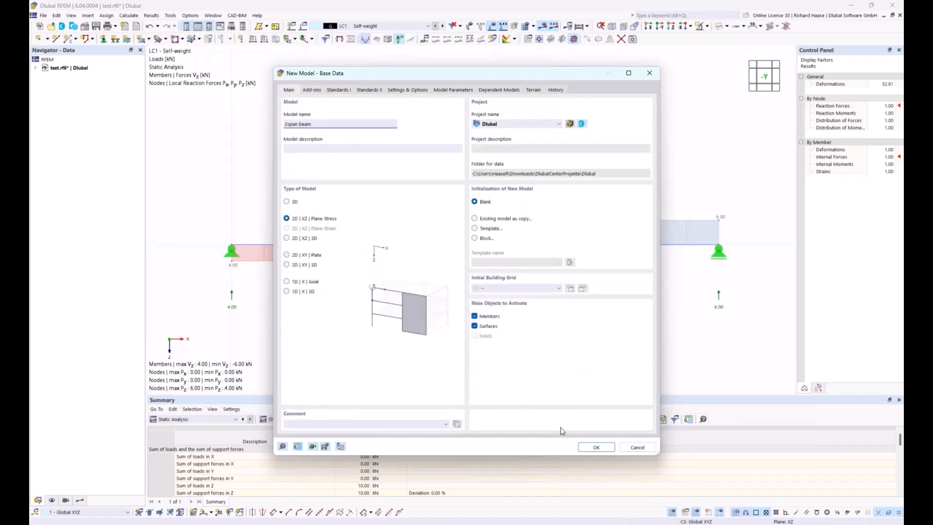
{"action": "left_click", "coordinate": [595, 448]}
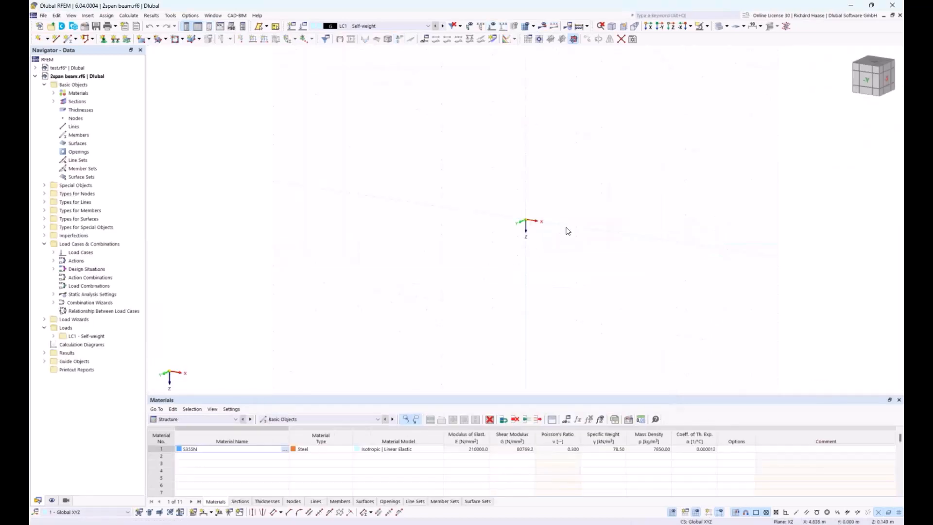
Step: Start a new material under the basic objects of the 2span beam model
{"action": "middle_click_drag", "start_coordinate": [565, 228], "coordinate": [465, 227]}
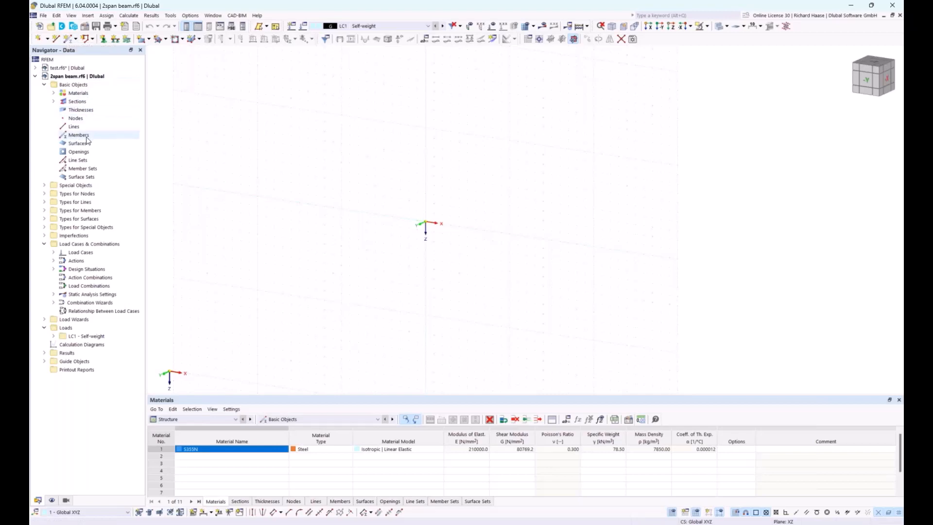
{"action": "left_click", "coordinate": [54, 94]}
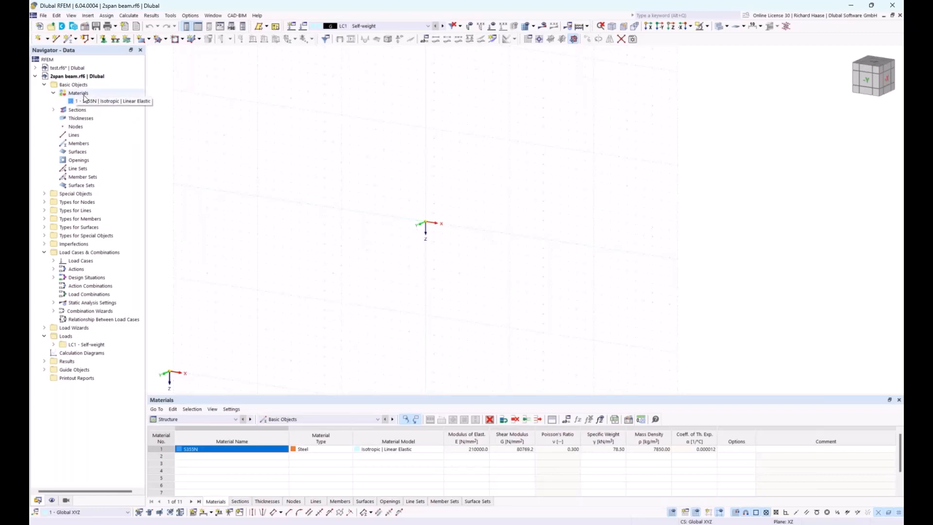
{"action": "right_click", "coordinate": [81, 92]}
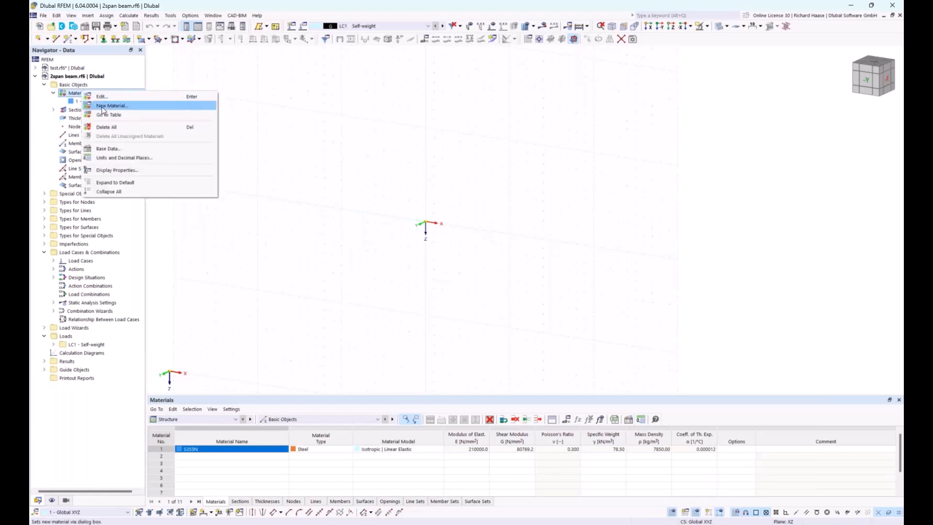
{"action": "left_click", "coordinate": [102, 106]}
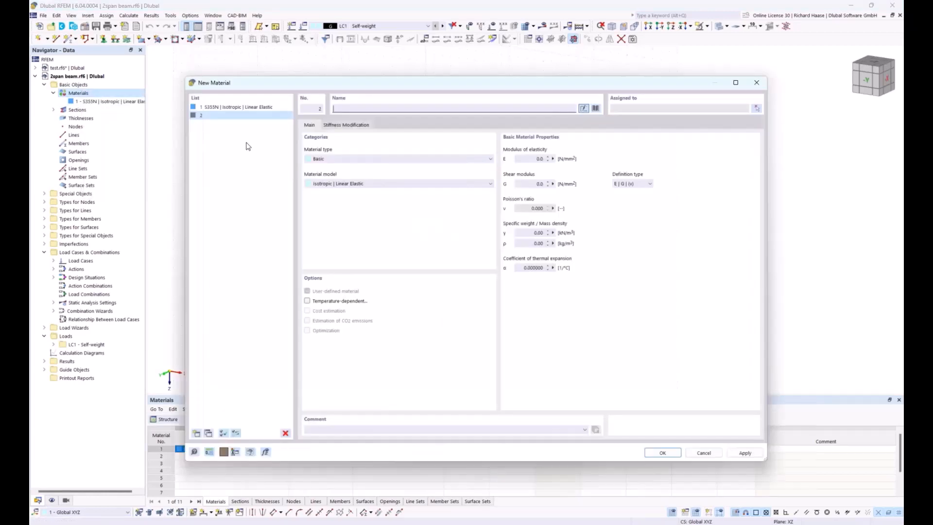
Step: Look at the region filter in the material library and close the library without importing a material
{"action": "left_click", "coordinate": [596, 109]}
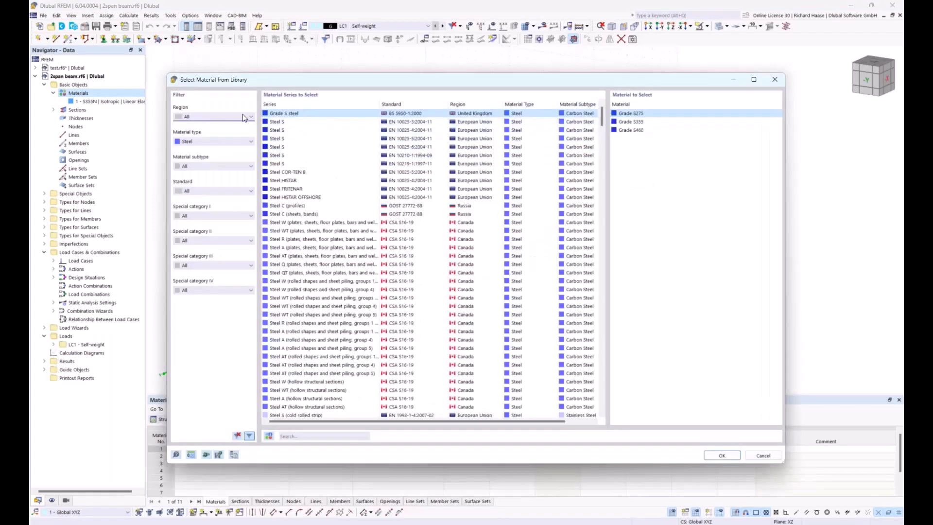
{"action": "left_click", "coordinate": [193, 117]}
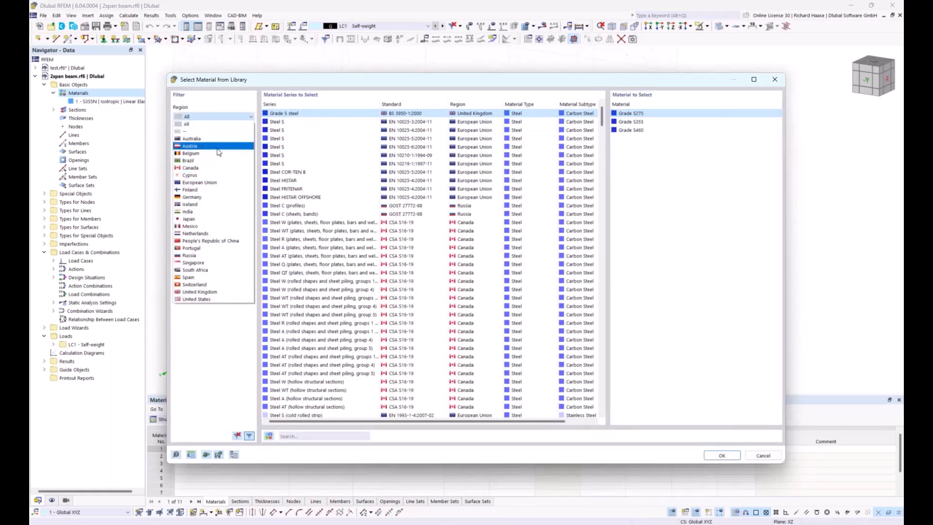
{"action": "left_click", "coordinate": [202, 103]}
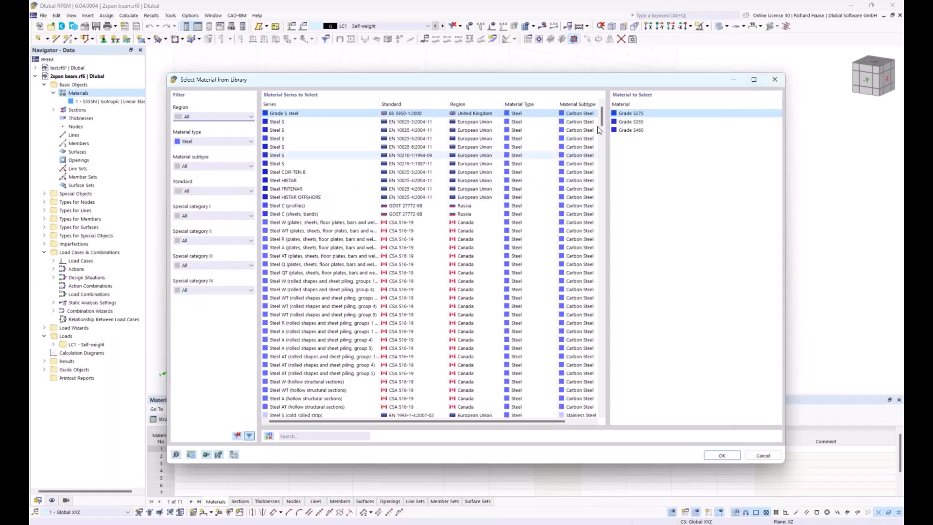
{"action": "left_click", "coordinate": [775, 80]}
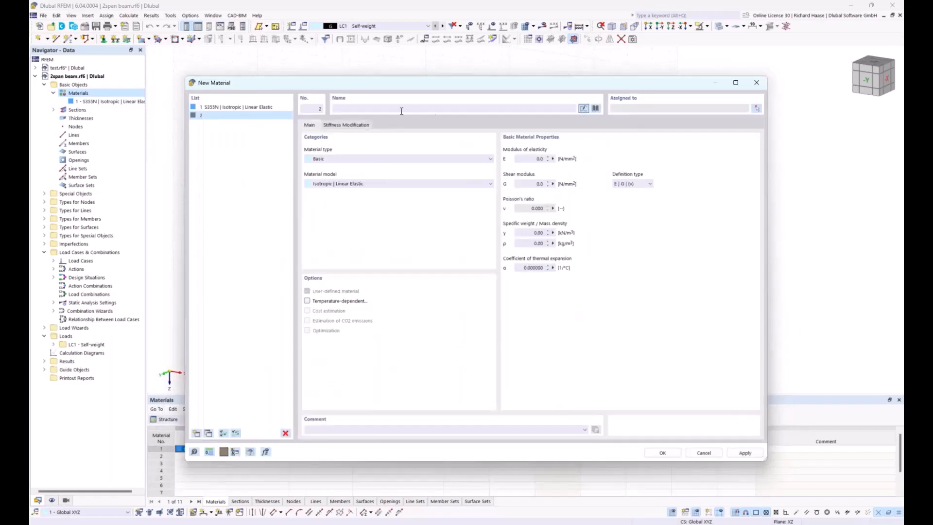
Step: Search for s235 in the material name and create the material S235 | EN 1993-1-1:2005-05
{"action": "left_click", "coordinate": [379, 110]}
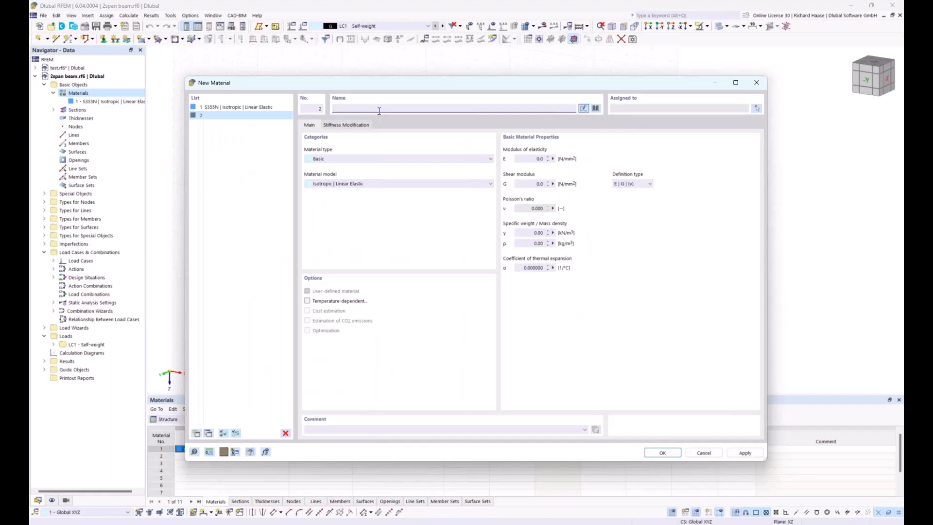
{"action": "type", "text": "*"}
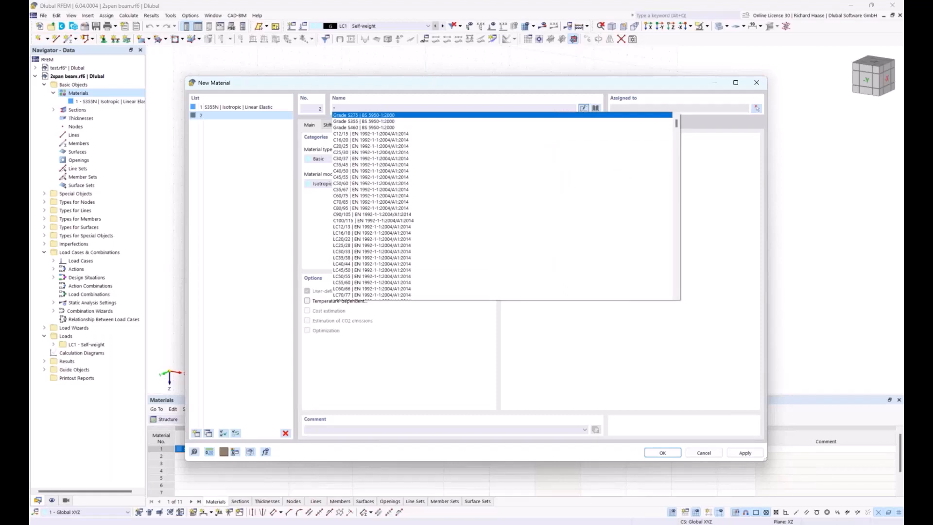
{"action": "type", "text": "s23"}
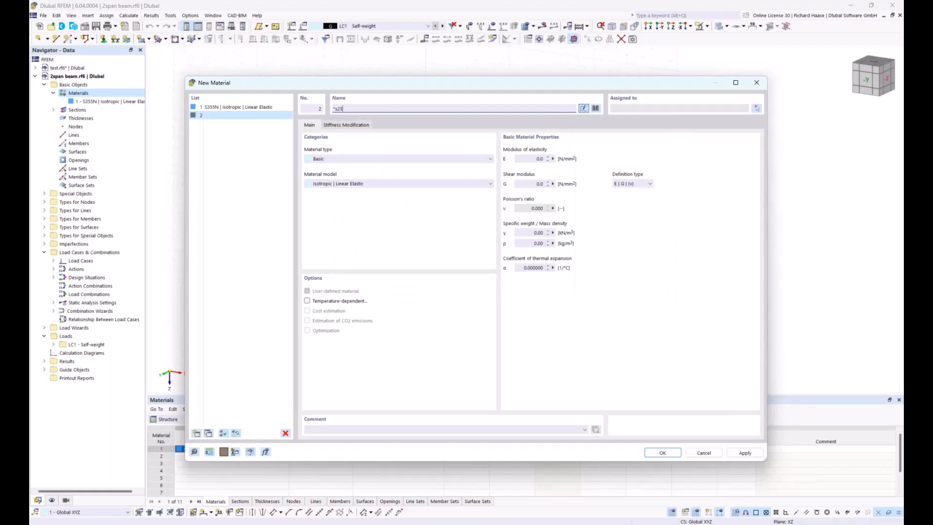
{"action": "type", "text": "5*"}
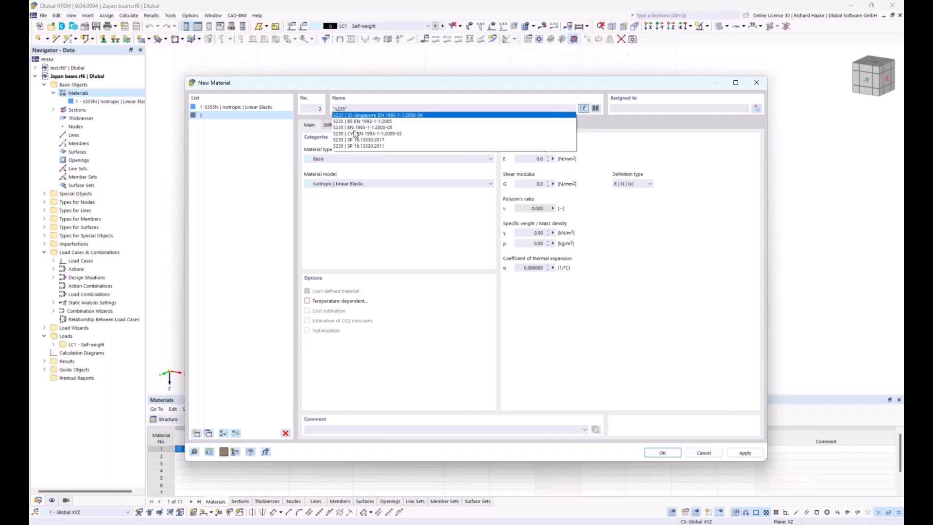
{"action": "left_click", "coordinate": [356, 128]}
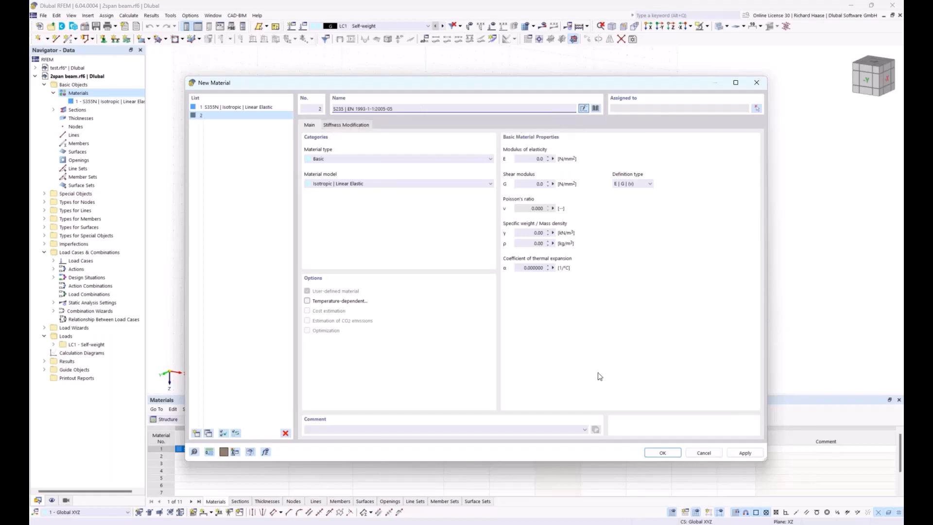
{"action": "left_click", "coordinate": [659, 451]}
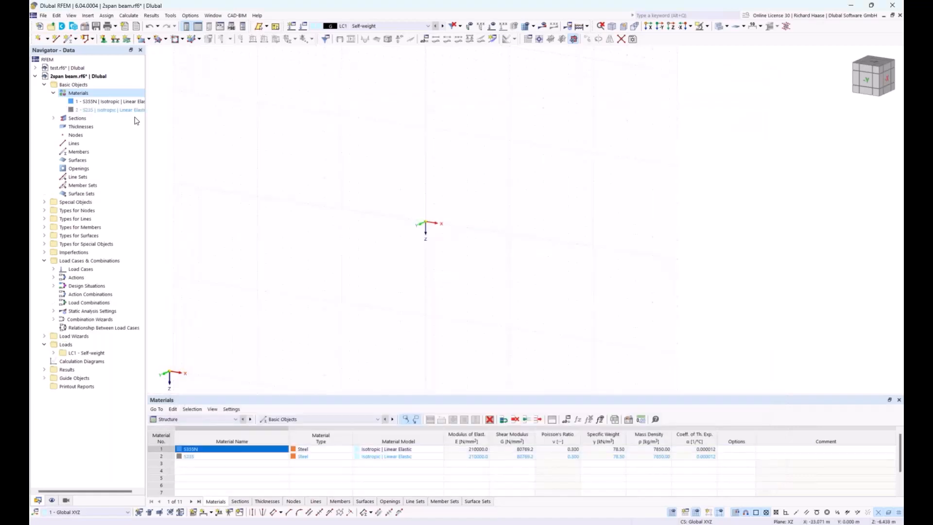
Step: Start a new section in the 2span beam model and search the section names for "HE 300B
{"action": "left_click", "coordinate": [54, 118]}
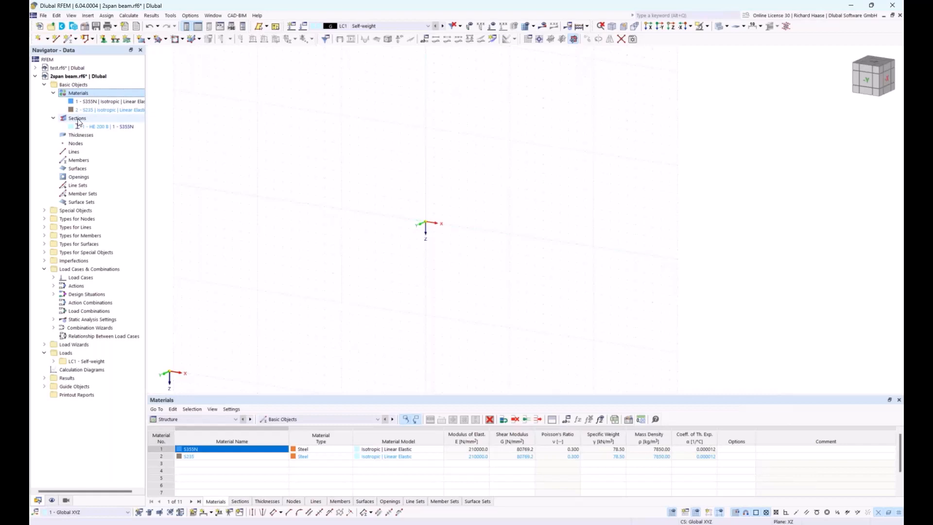
{"action": "right_click", "coordinate": [77, 120]}
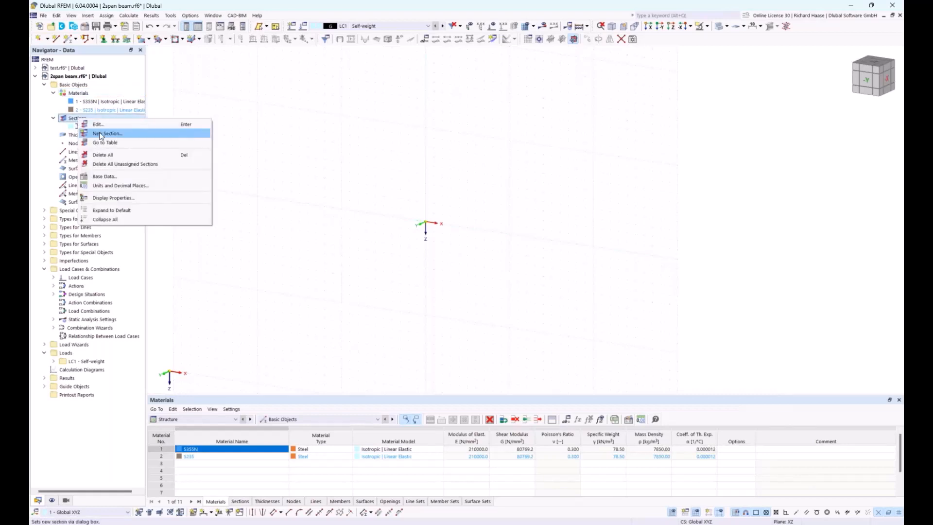
{"action": "left_click", "coordinate": [101, 135]}
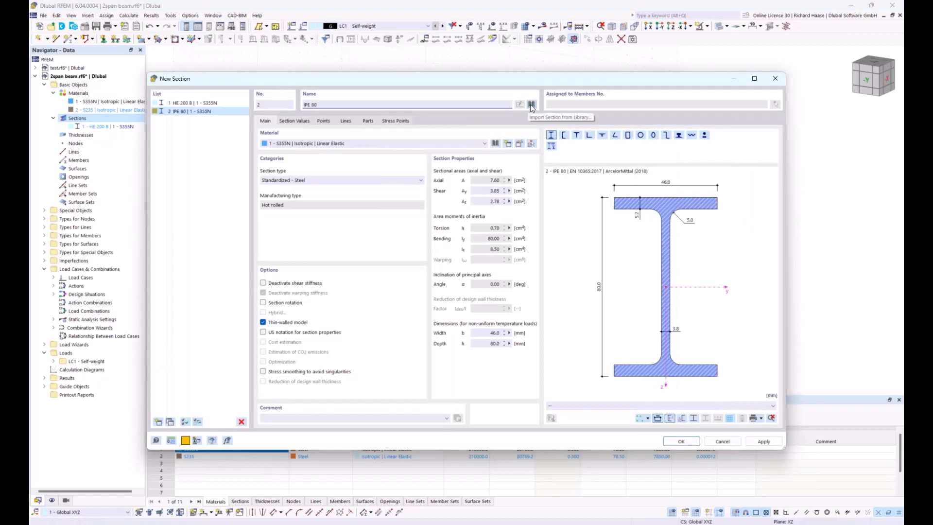
{"action": "left_click_drag", "start_coordinate": [352, 105], "coordinate": [265, 105]}
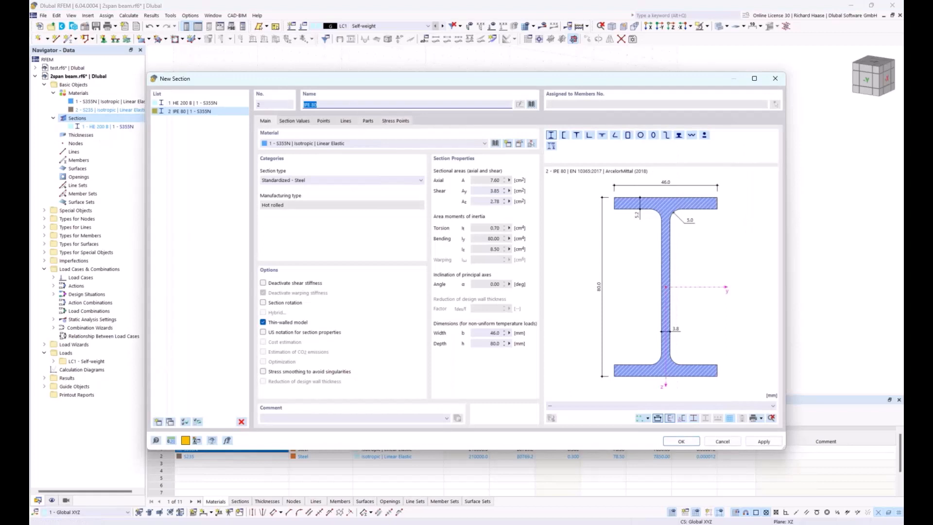
{"action": "type", "text": "*"}
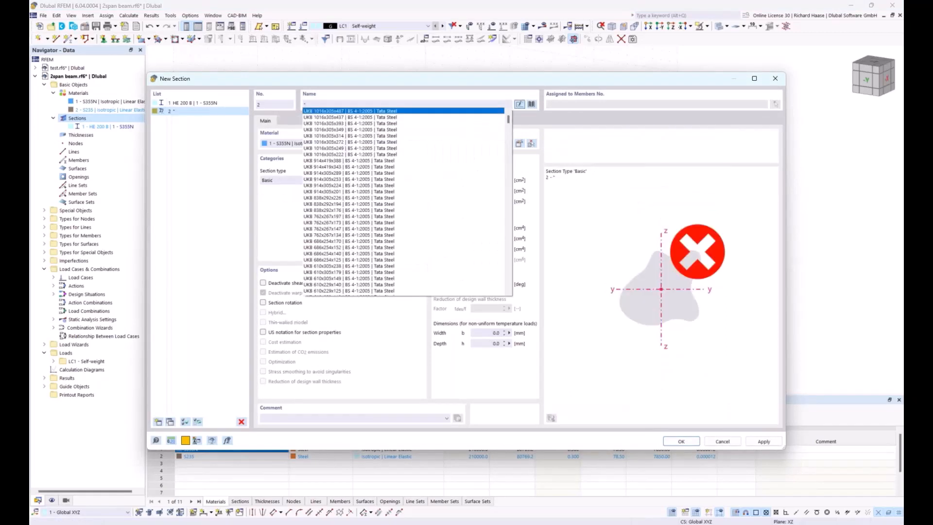
{"action": "type", "text": "HE "}
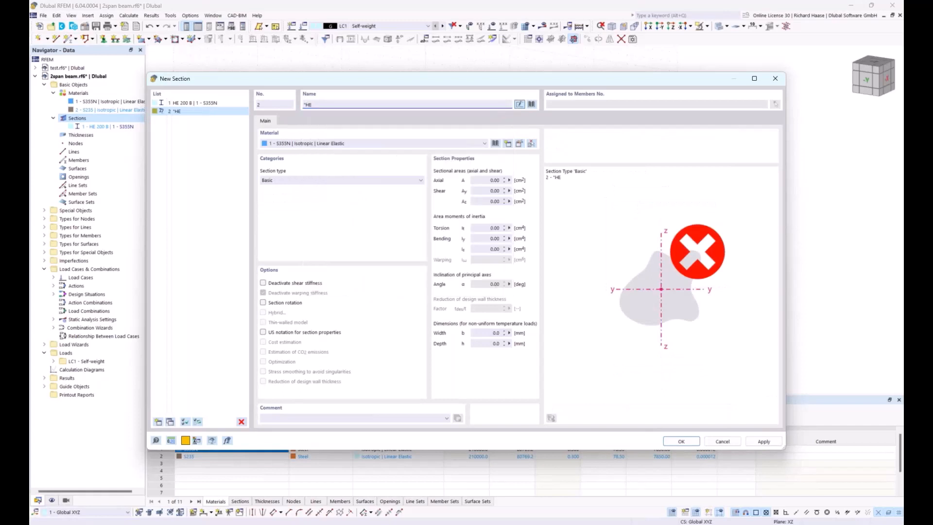
{"action": "type", "text": "300"}
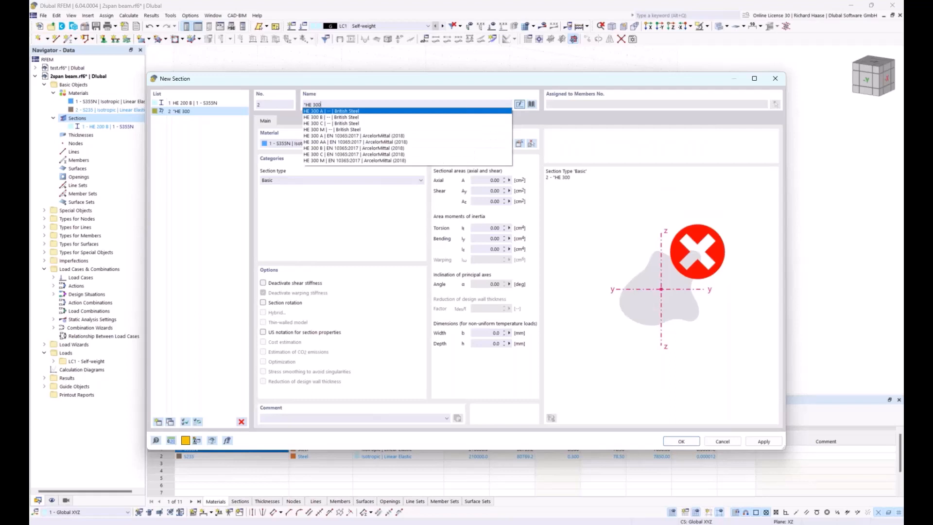
{"action": "type", "text": "B"}
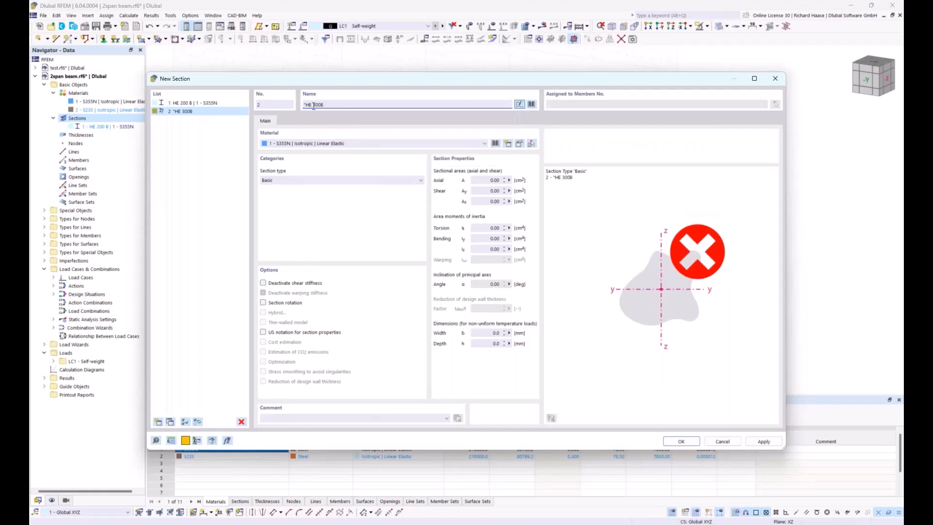
Step: Correct the section search to HEB 300 and create the section HEB 300 | Euronorm 53-62; DIN 1025-2 | SZS
{"action": "left_click", "coordinate": [311, 105]}
{"action": "type", "text": "B"}
{"action": "key", "text": "End"}
{"action": "key", "text": "BackSpace"}
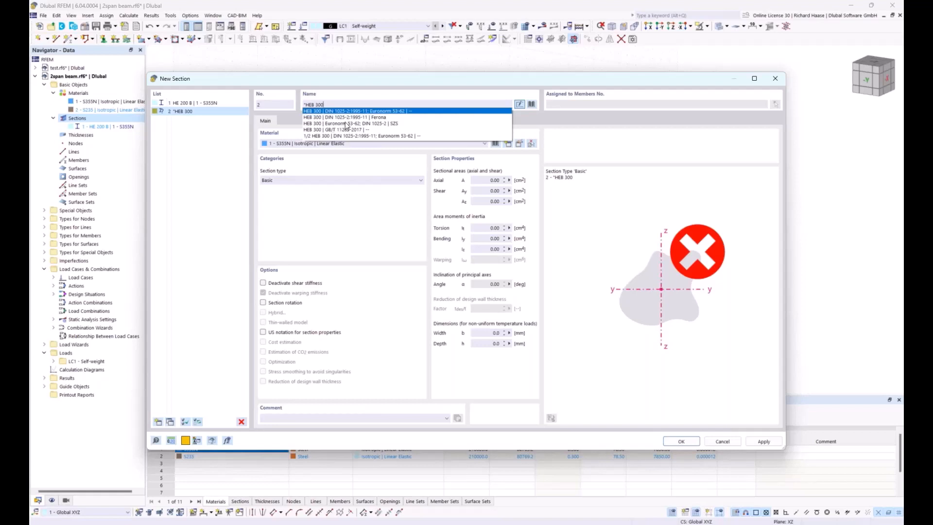
{"action": "left_click", "coordinate": [346, 125]}
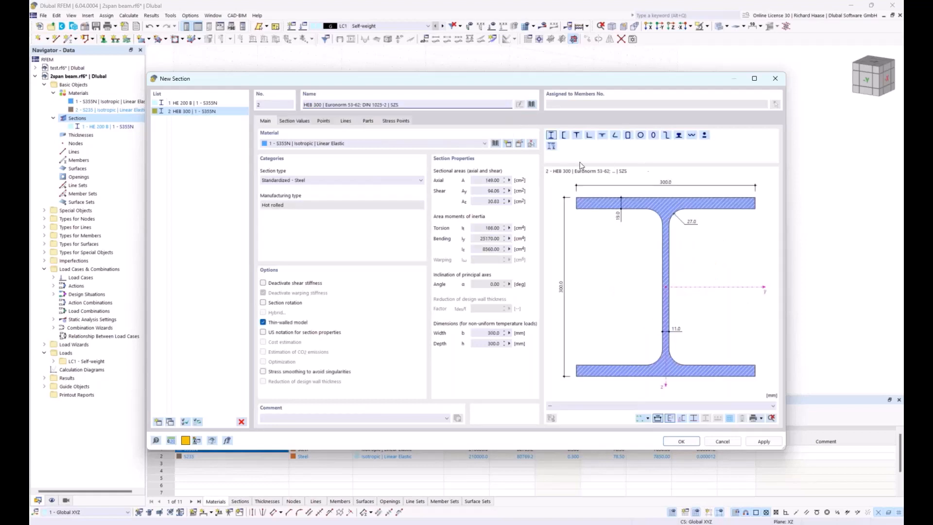
{"action": "left_click", "coordinate": [680, 441]}
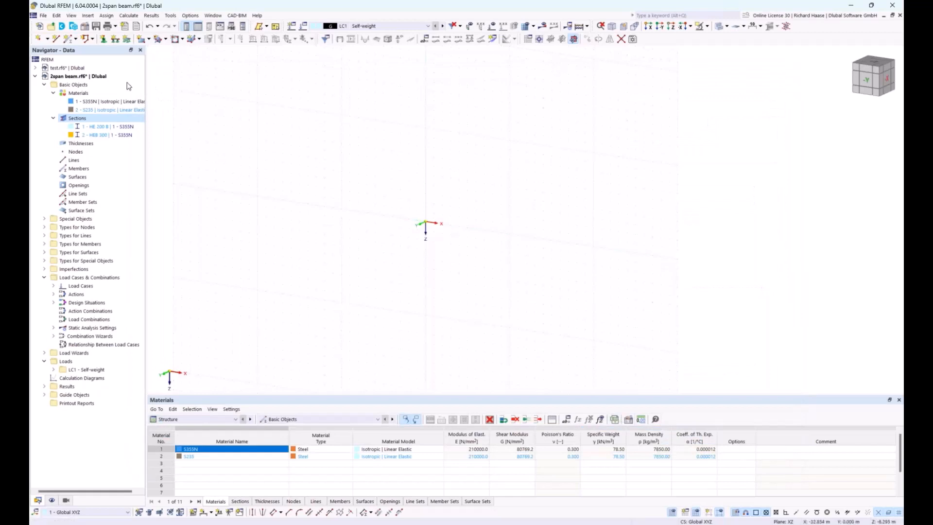
{"action": "left_click", "coordinate": [67, 41]}
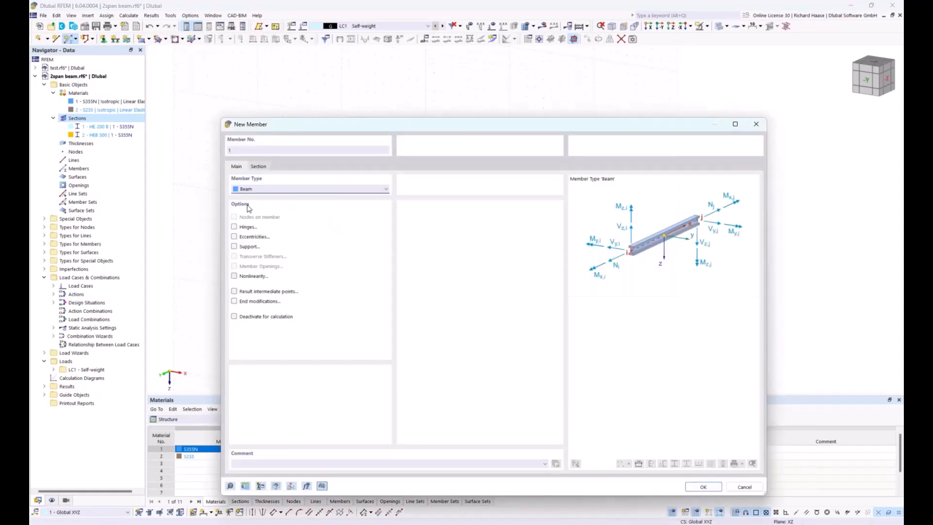
{"action": "left_click", "coordinate": [259, 167]}
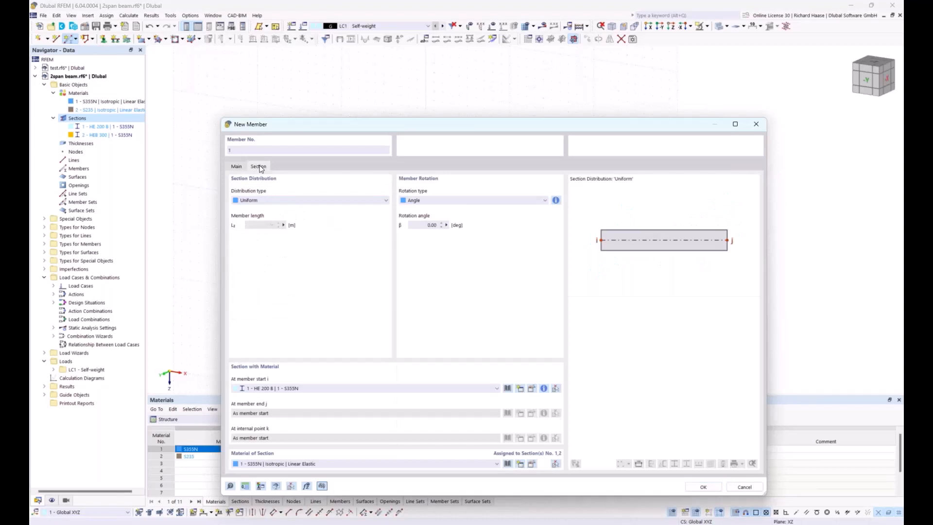
{"action": "left_click", "coordinate": [294, 388]}
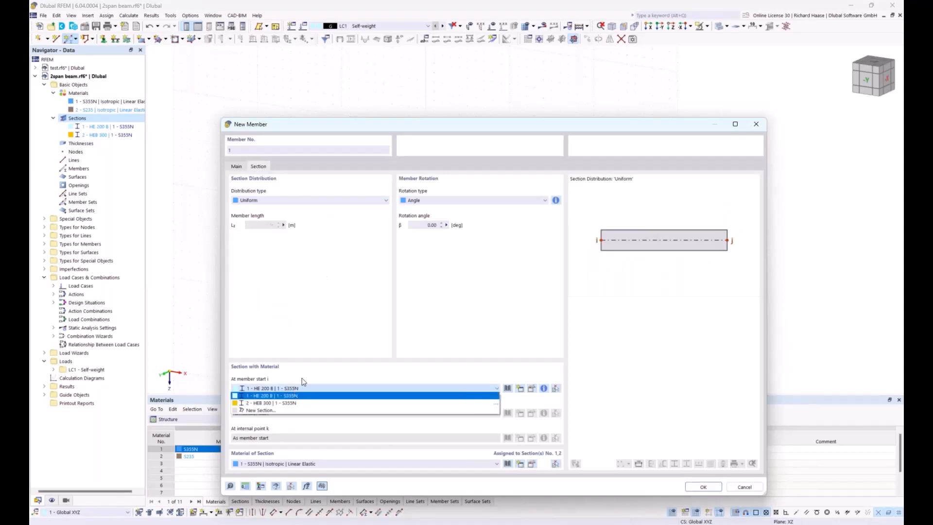
{"action": "left_click", "coordinate": [305, 385]}
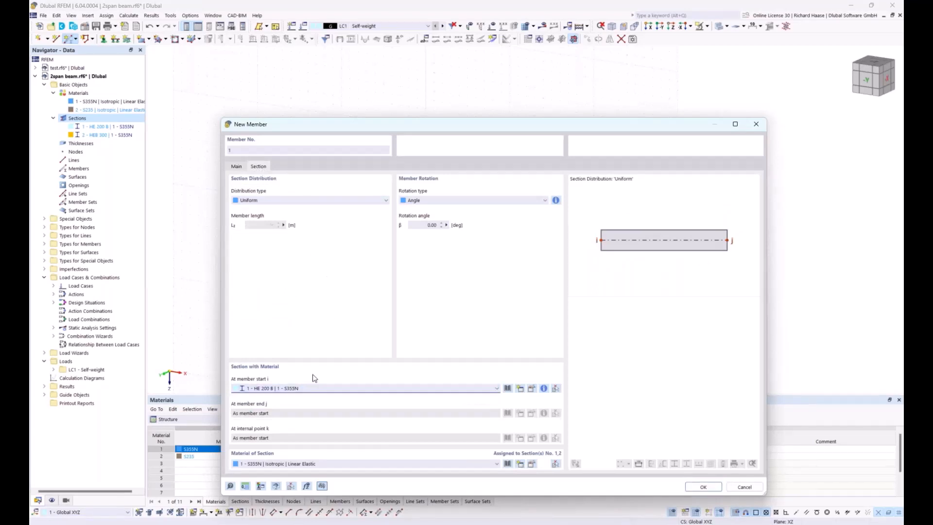
{"action": "left_click", "coordinate": [756, 125]}
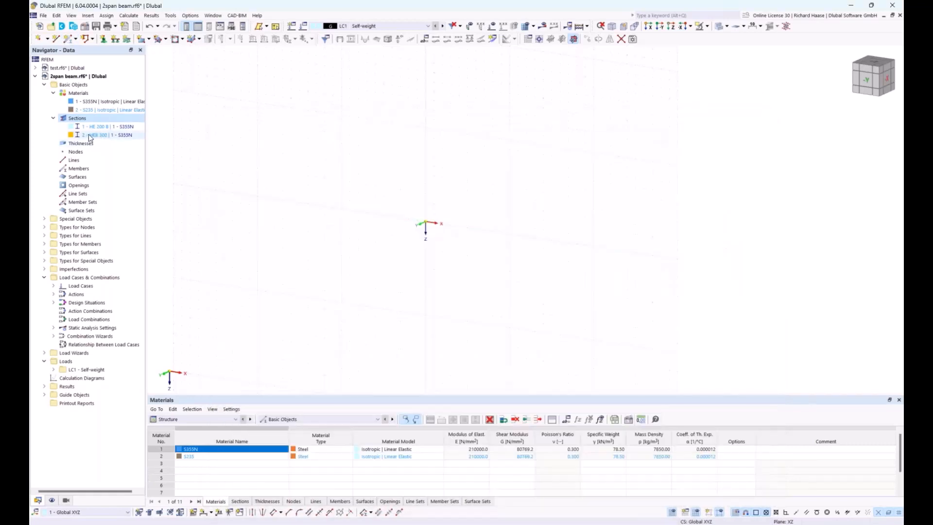
Step: Change the material of the HEB 300 section to 2 - S235 | Isotropic | Linear Elastic
{"action": "right_click", "coordinate": [137, 138]}
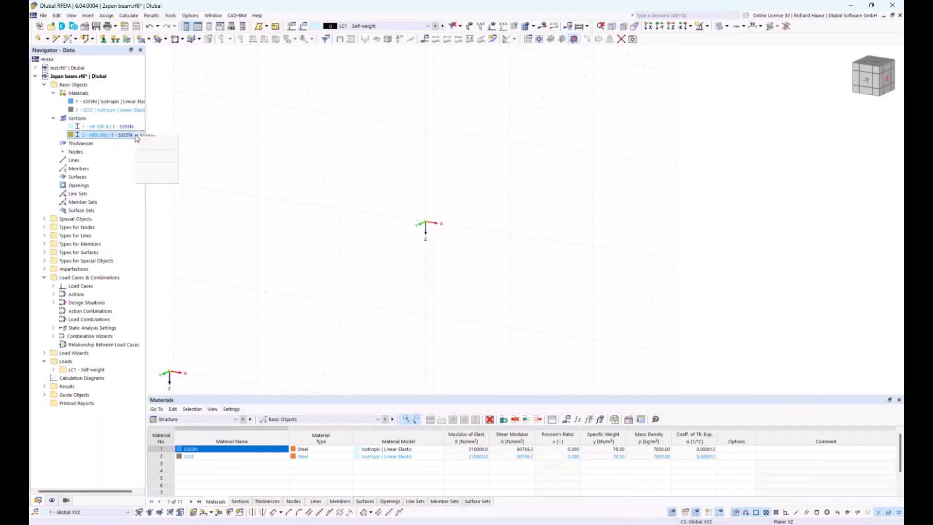
{"action": "left_click", "coordinate": [159, 142]}
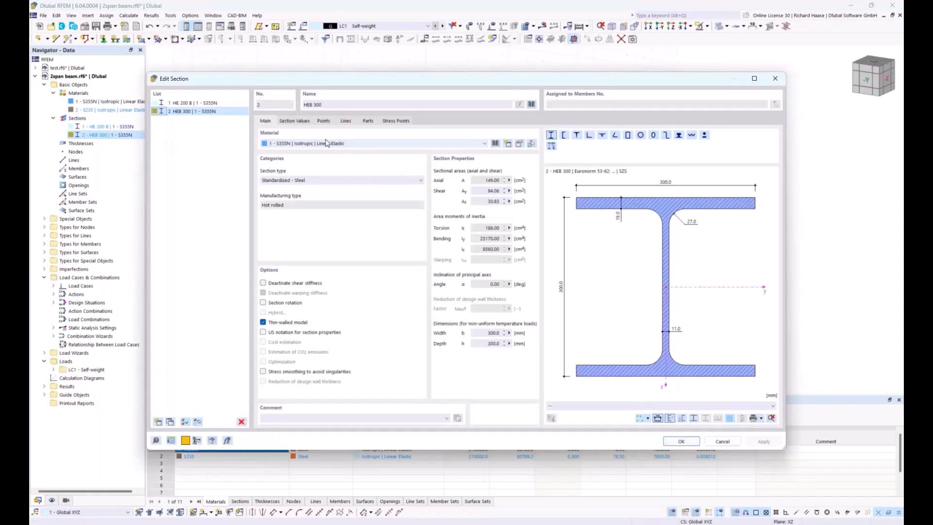
{"action": "left_click", "coordinate": [285, 145]}
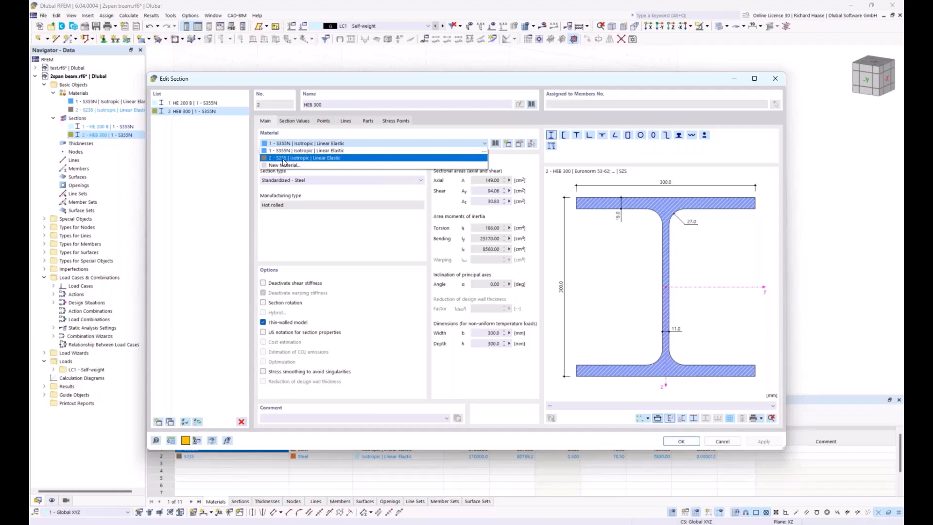
{"action": "left_click", "coordinate": [285, 158]}
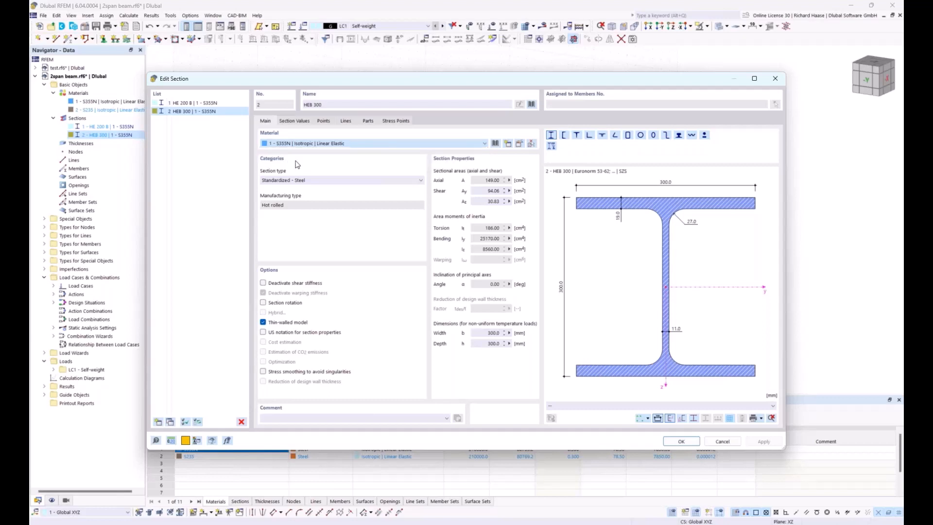
{"action": "left_click", "coordinate": [682, 443]}
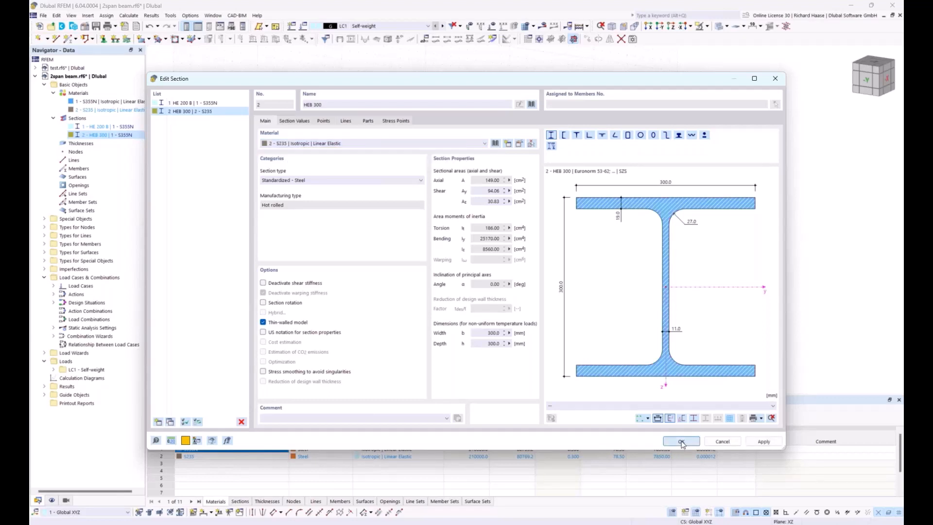
Step: Set up a new single member of type Beam with the section 2 - HEB 300 | 2 - S235
{"action": "left_click", "coordinate": [68, 39]}
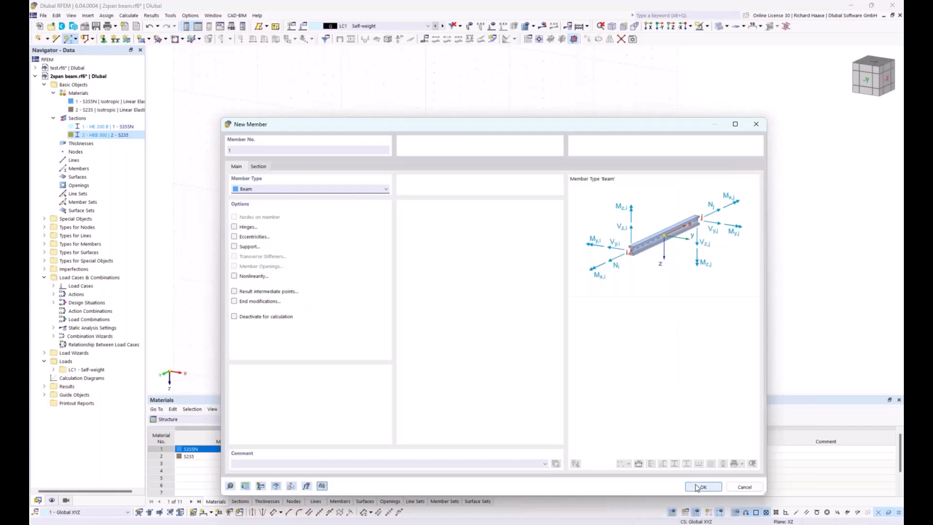
{"action": "left_click", "coordinate": [258, 166]}
{"action": "left_click", "coordinate": [270, 389]}
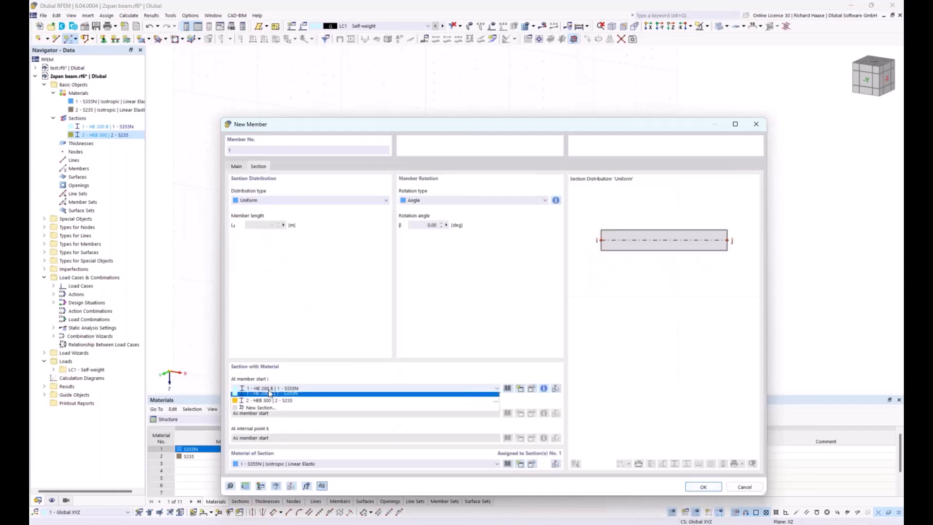
{"action": "left_click", "coordinate": [281, 400]}
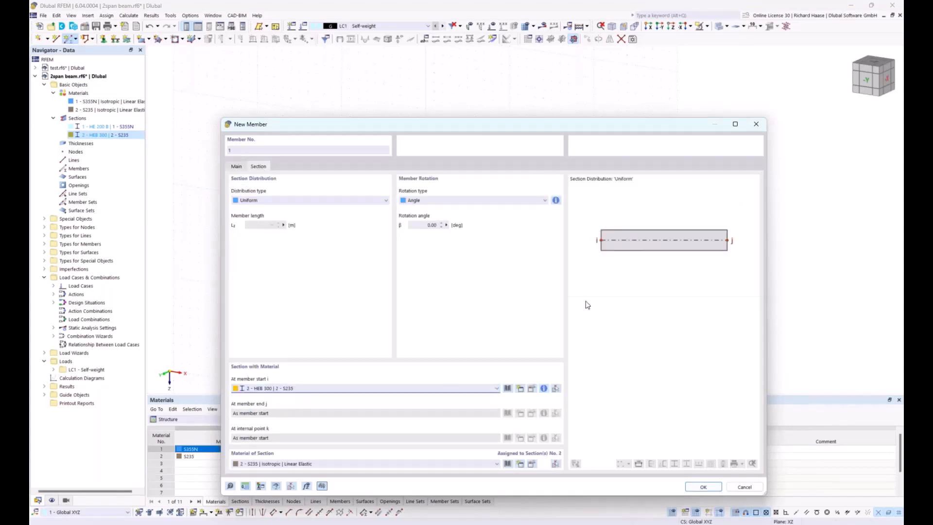
{"action": "left_click", "coordinate": [704, 486]}
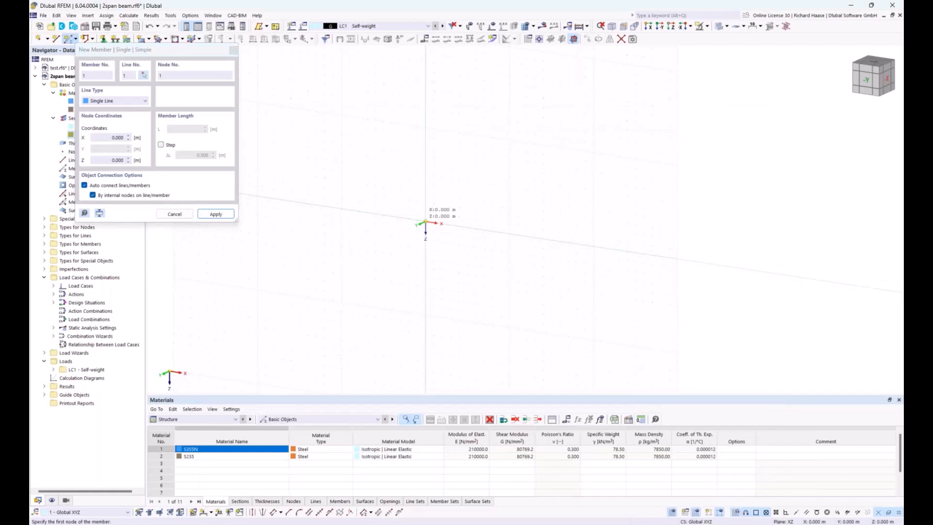
Step: Place the beam member from the origin to X 10.000 m, Z 0.000 m and end member placement
{"action": "left_click", "coordinate": [425, 222]}
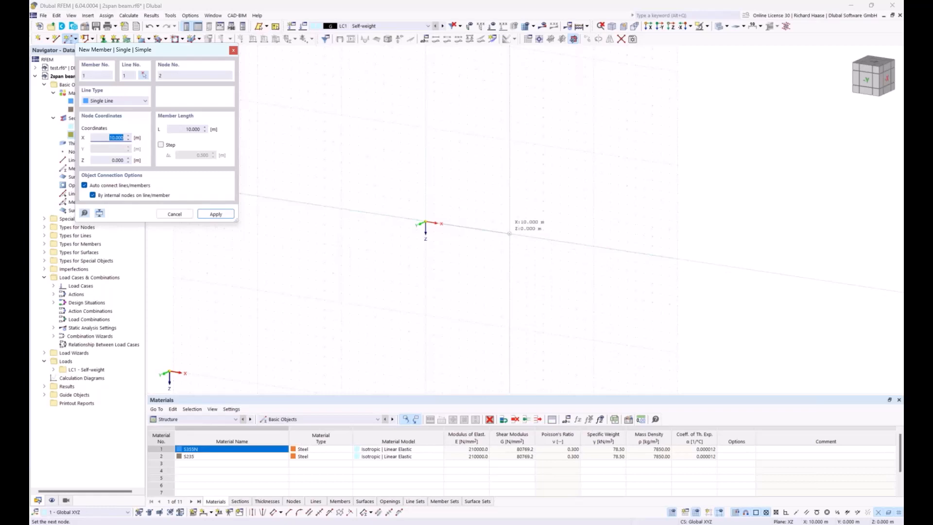
{"action": "left_click", "coordinate": [509, 233]}
{"action": "scroll", "coordinate": [464, 227], "scroll_direction": "up", "scroll_amount": 1}
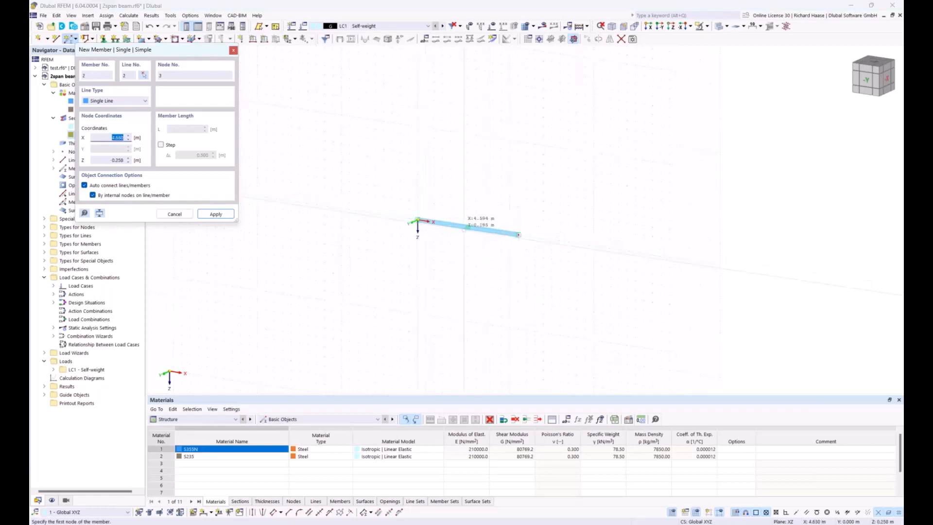
{"action": "scroll", "coordinate": [463, 232], "scroll_direction": "up", "scroll_amount": 5}
{"action": "key", "text": "Escape"}
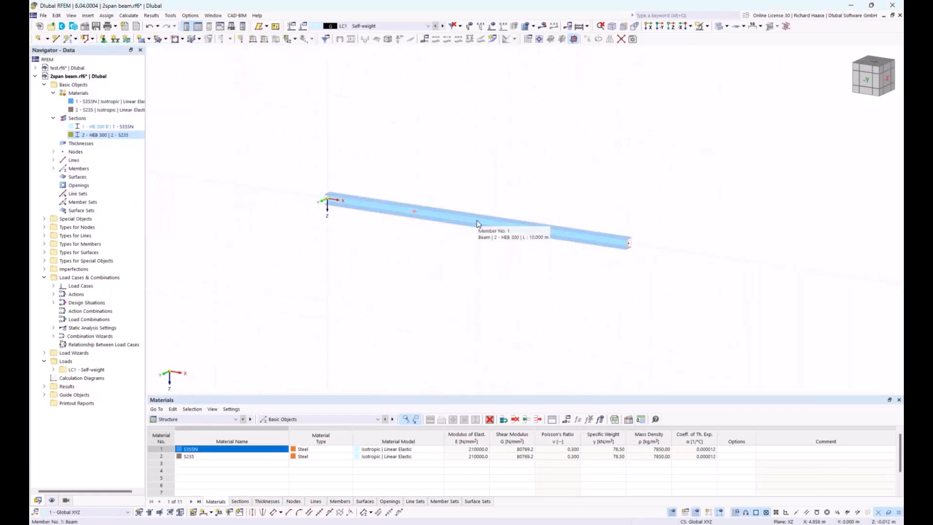
Step: Divide the beam by distance at 5.000 m from its start, creating an 'On Member' node without dividing the member
{"action": "right_click", "coordinate": [476, 221]}
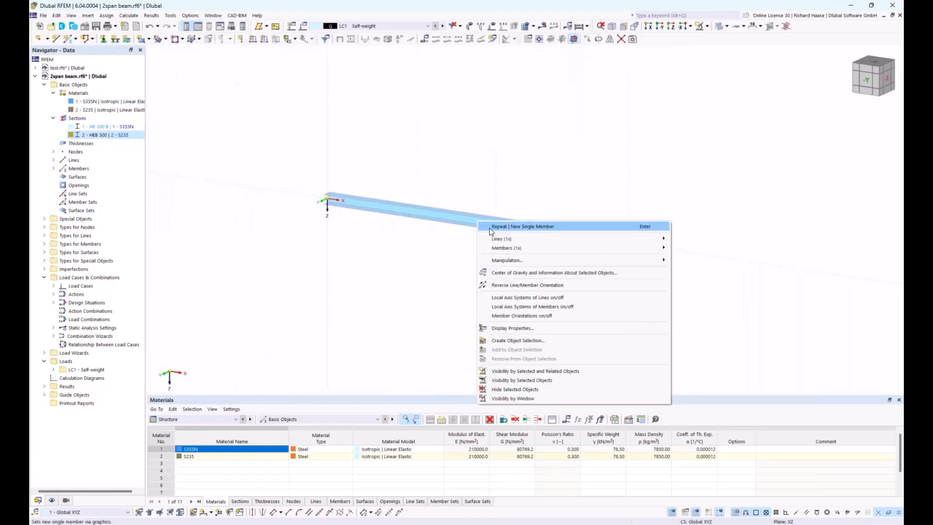
{"action": "mouse_move", "coordinate": [509, 249]}
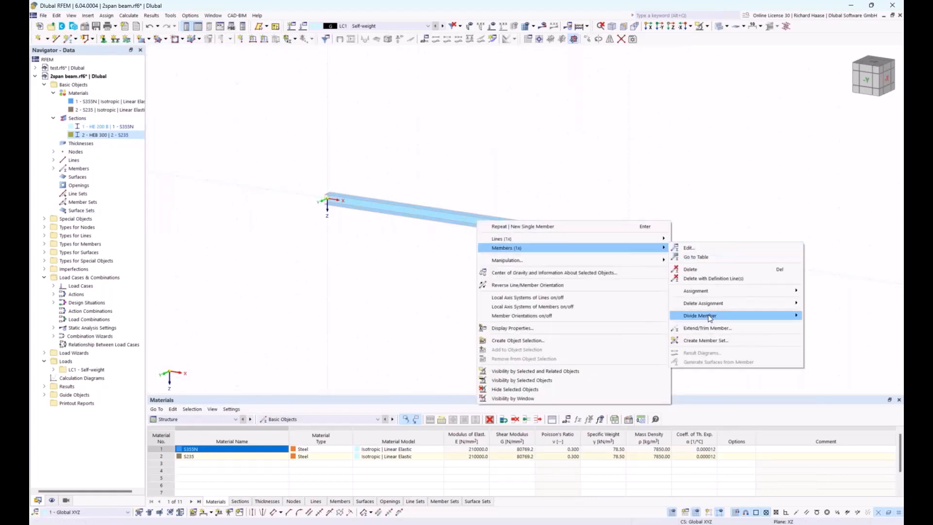
{"action": "mouse_move", "coordinate": [710, 317]}
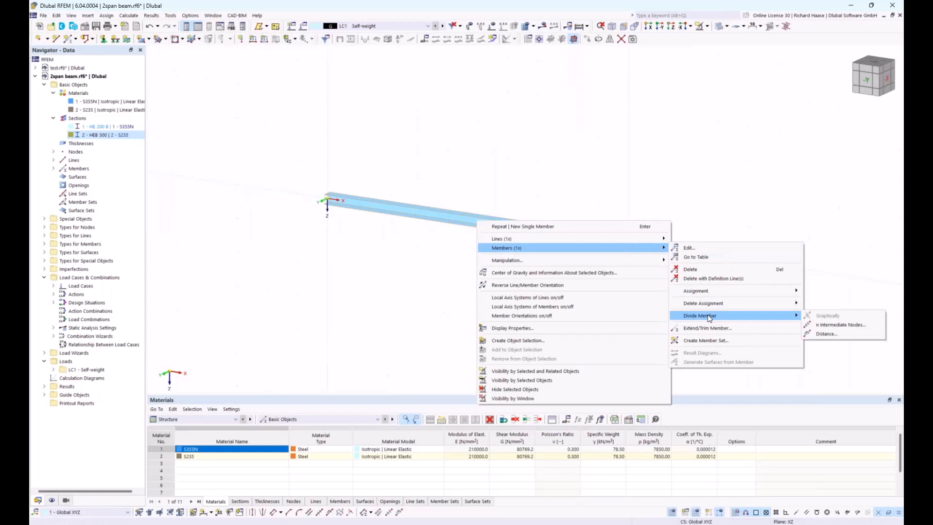
{"action": "left_click", "coordinate": [828, 335]}
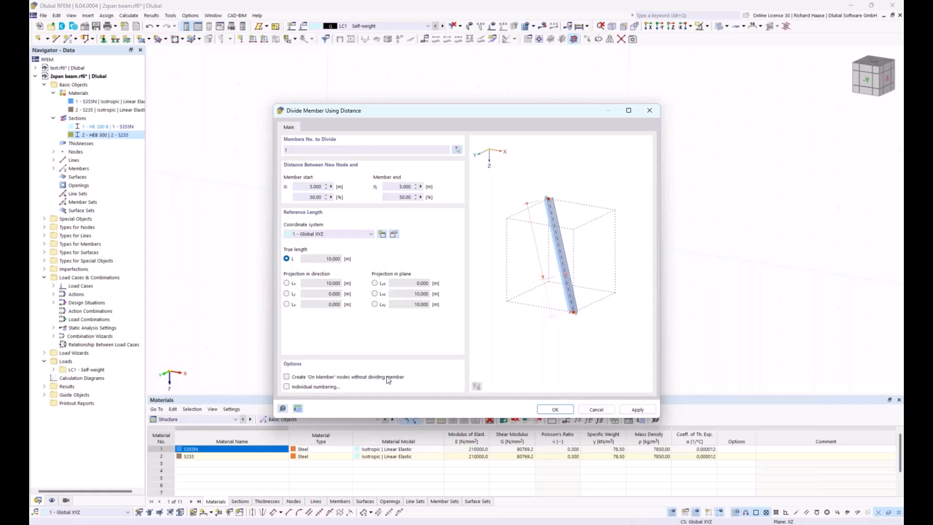
{"action": "left_click", "coordinate": [287, 377]}
{"action": "left_click", "coordinate": [557, 411]}
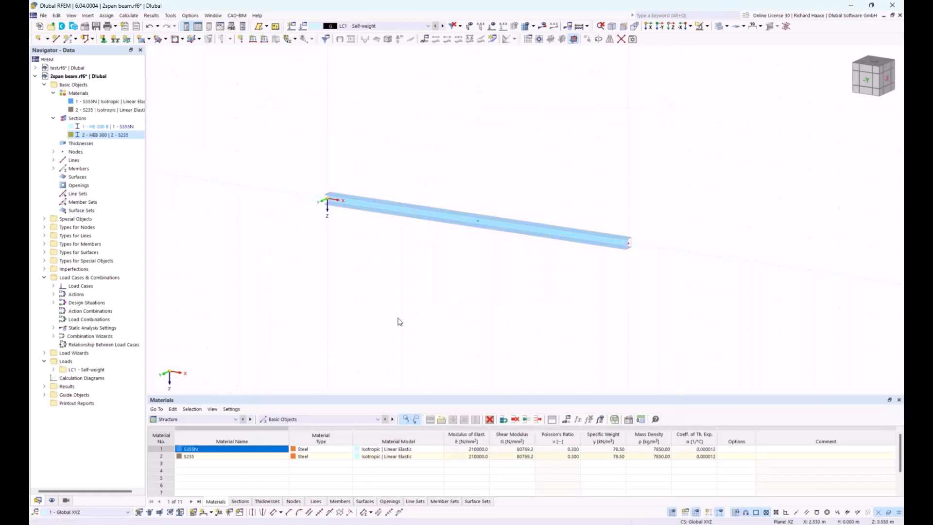
{"action": "left_click", "coordinate": [103, 40]}
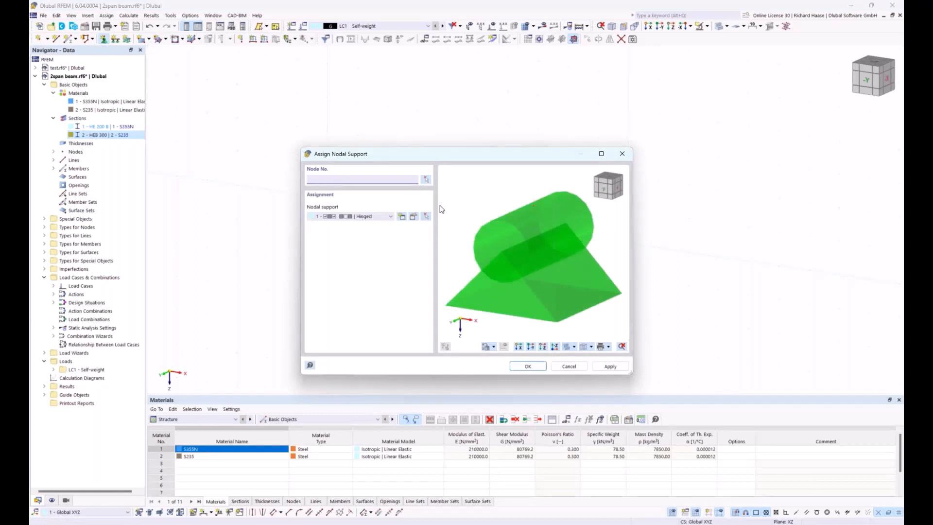
{"action": "left_click", "coordinate": [426, 180]}
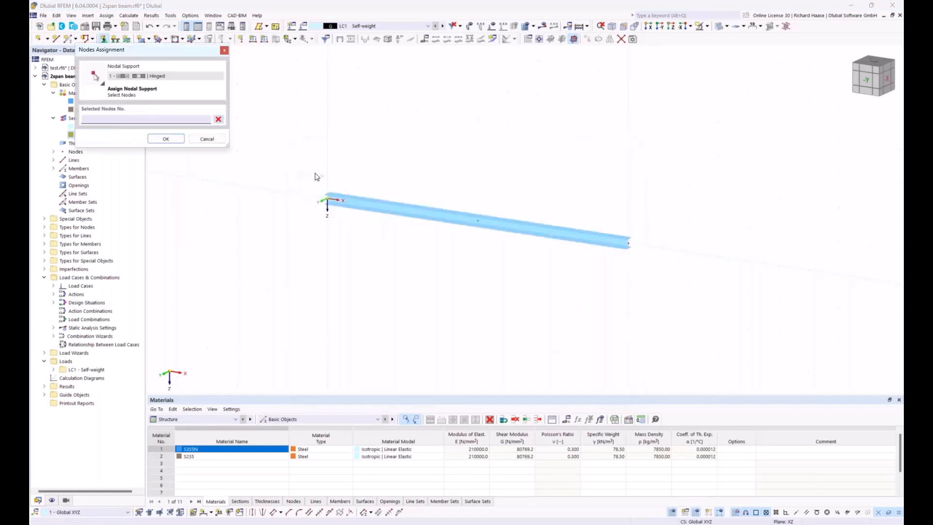
{"action": "left_click_drag", "start_coordinate": [321, 175], "coordinate": [364, 233]}
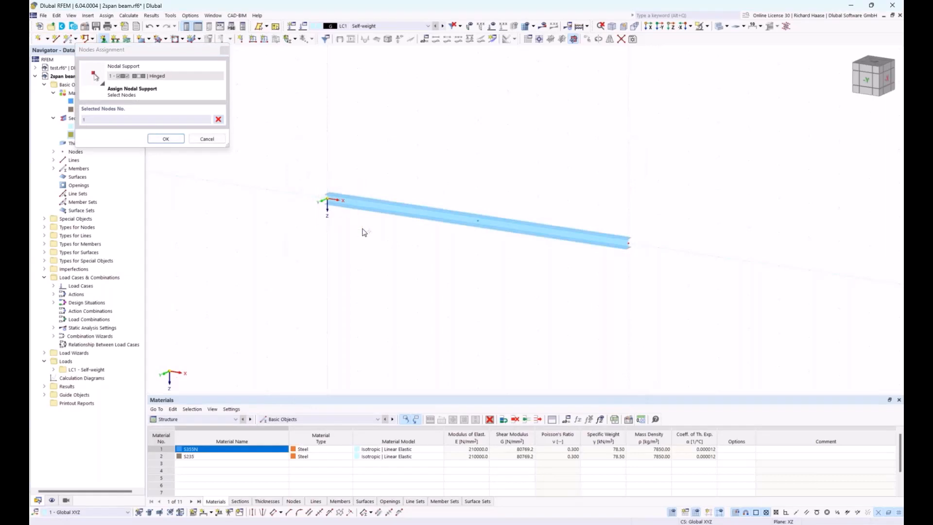
{"action": "left_click", "coordinate": [165, 139]}
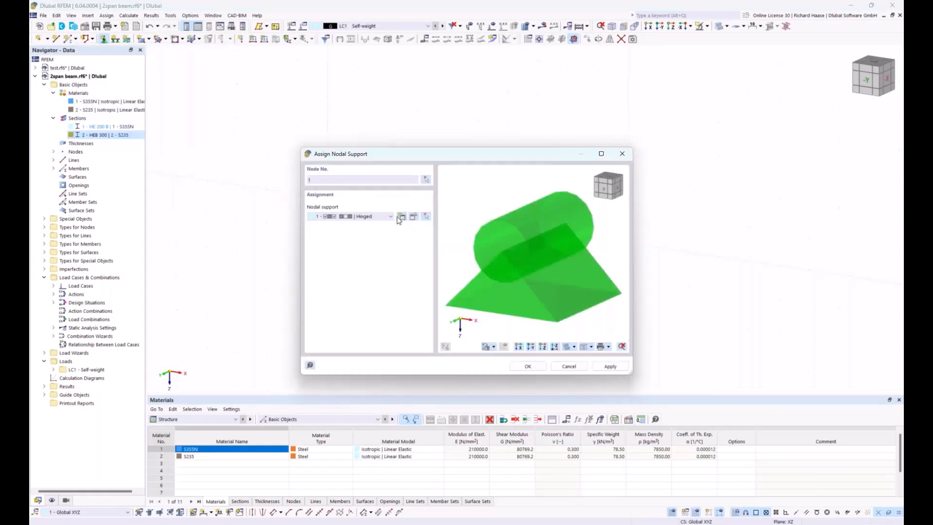
{"action": "left_click", "coordinate": [375, 216]}
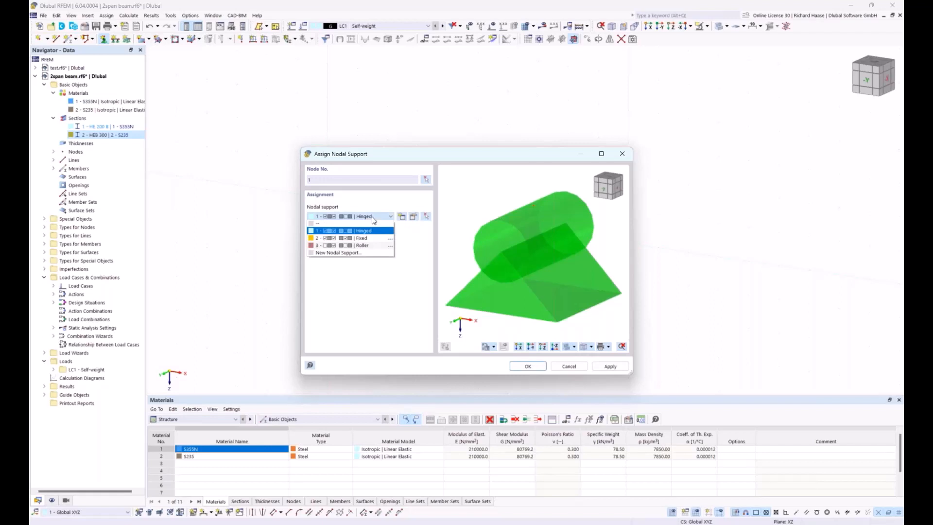
{"action": "left_click", "coordinate": [360, 245]}
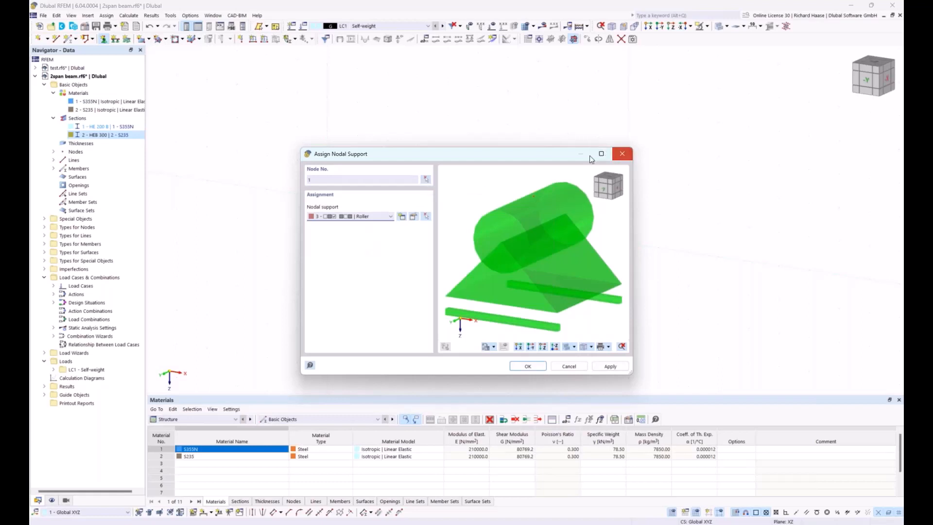
{"action": "left_click", "coordinate": [621, 153]}
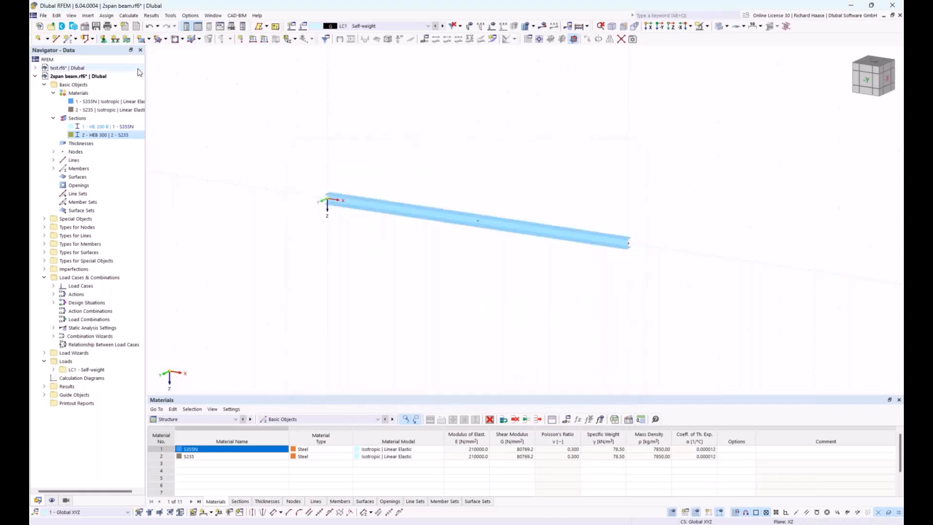
Step: Assign the Hinged nodal support to the node at the beam's start
{"action": "scroll", "coordinate": [327, 202], "scroll_direction": "up", "scroll_amount": 2}
{"action": "left_click", "coordinate": [327, 200]}
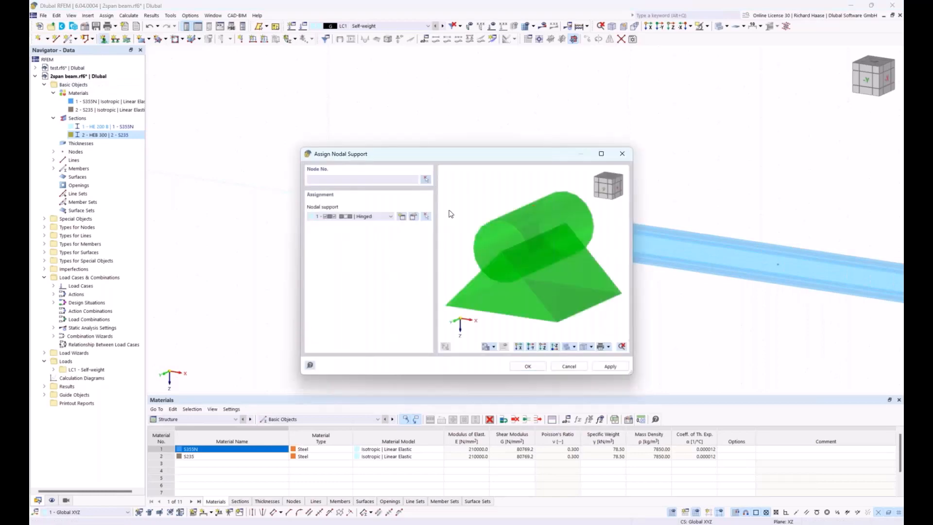
{"action": "left_click", "coordinate": [425, 179]}
{"action": "left_click_drag", "start_coordinate": [316, 153], "coordinate": [380, 248]}
{"action": "left_click", "coordinate": [165, 139]}
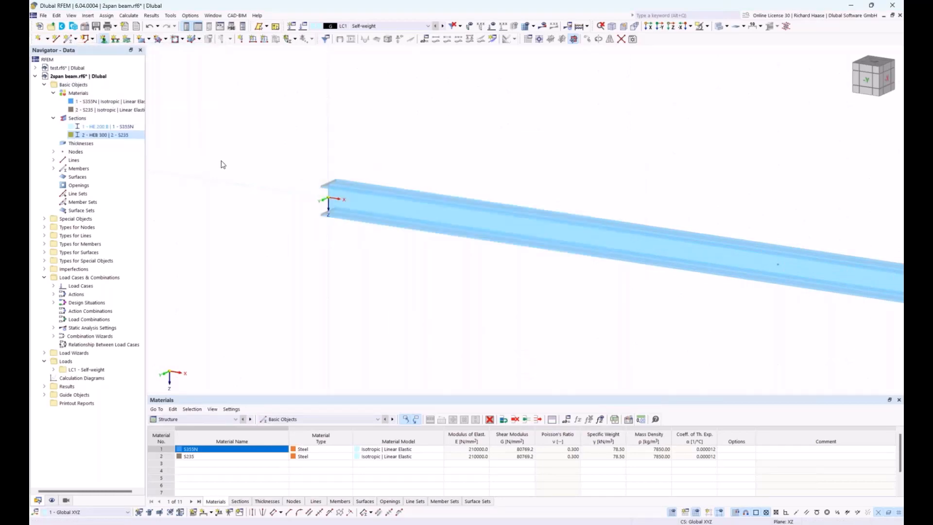
{"action": "left_click", "coordinate": [527, 366]}
Step: Increase the display size of the nodal support graphics
{"action": "scroll", "coordinate": [357, 247], "scroll_direction": "down", "scroll_amount": 3}
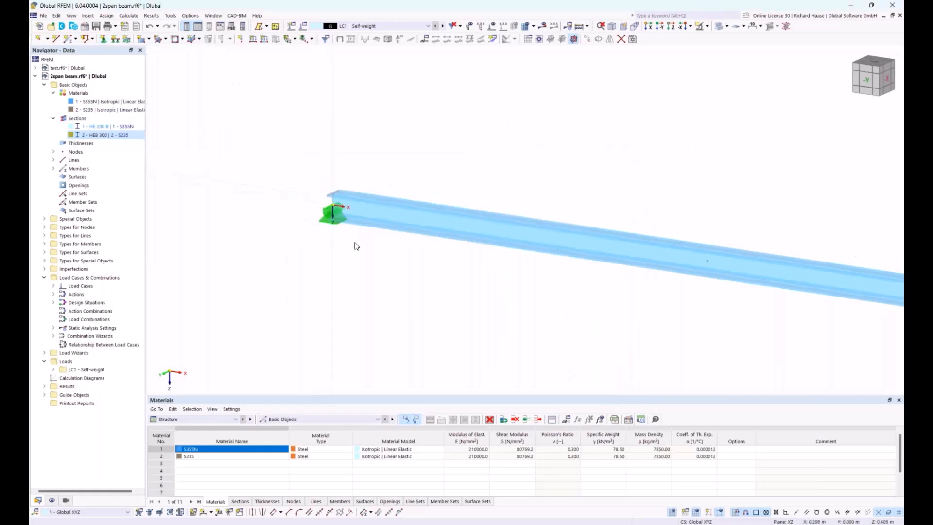
{"action": "scroll", "coordinate": [356, 246], "scroll_direction": "up", "scroll_amount": 1}
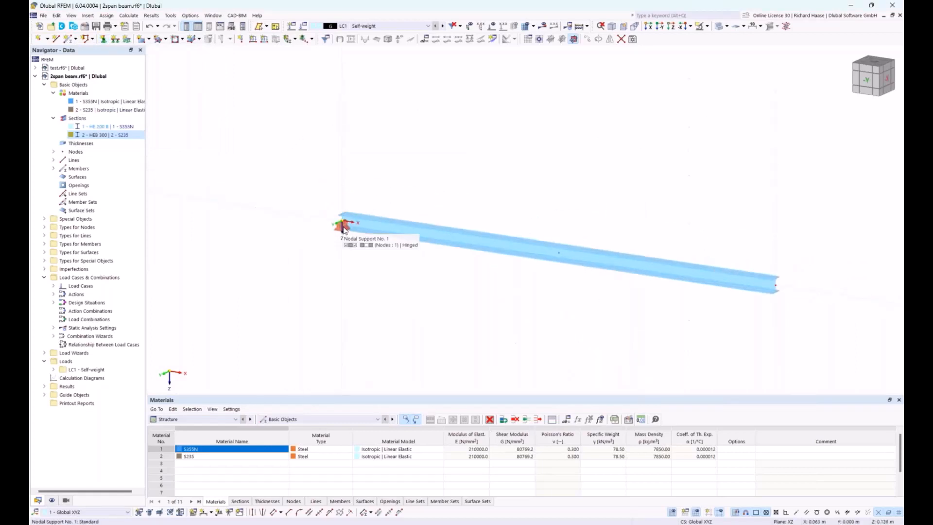
{"action": "right_click", "coordinate": [343, 228]}
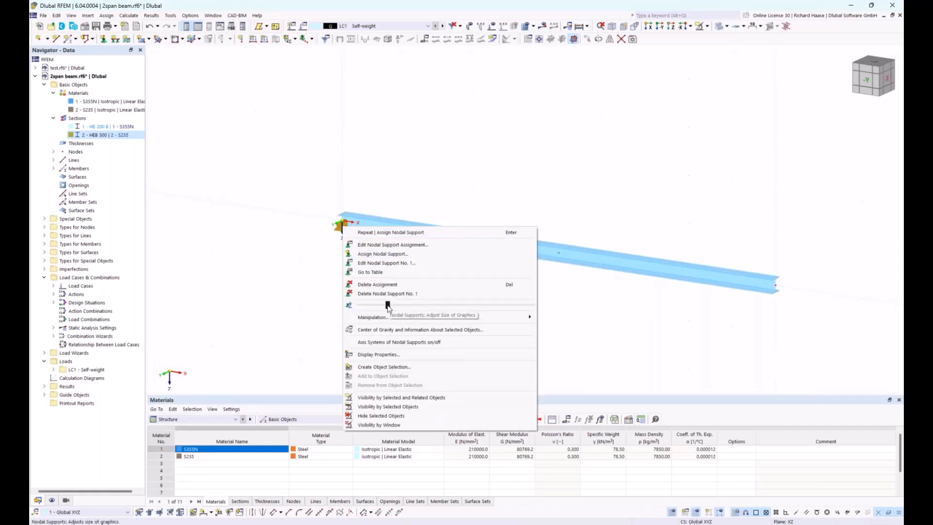
{"action": "left_click_drag", "start_coordinate": [387, 305], "coordinate": [415, 299]}
{"action": "left_click", "coordinate": [559, 188]}
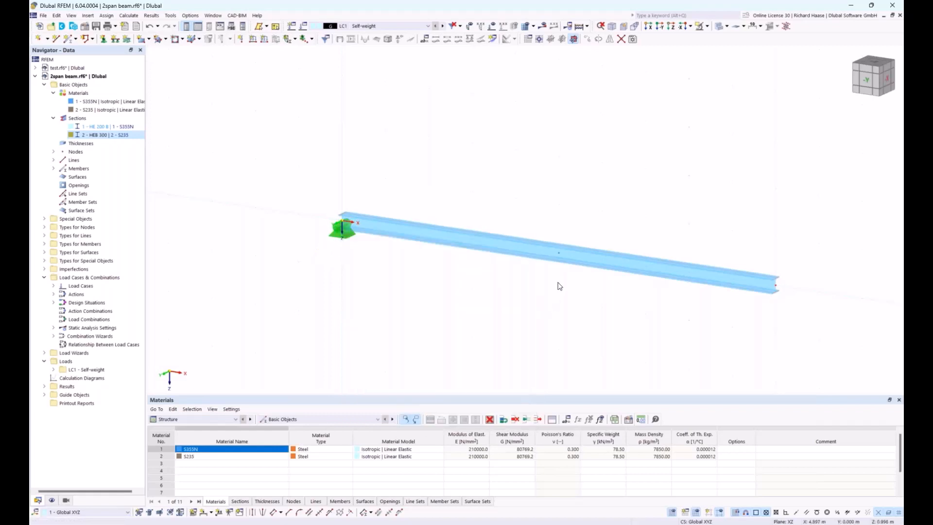
Step: Assign the Roller nodal support to nodes 2 and 3 at the beam's far end and midspan
{"action": "middle_click_drag", "start_coordinate": [511, 203], "coordinate": [472, 202]}
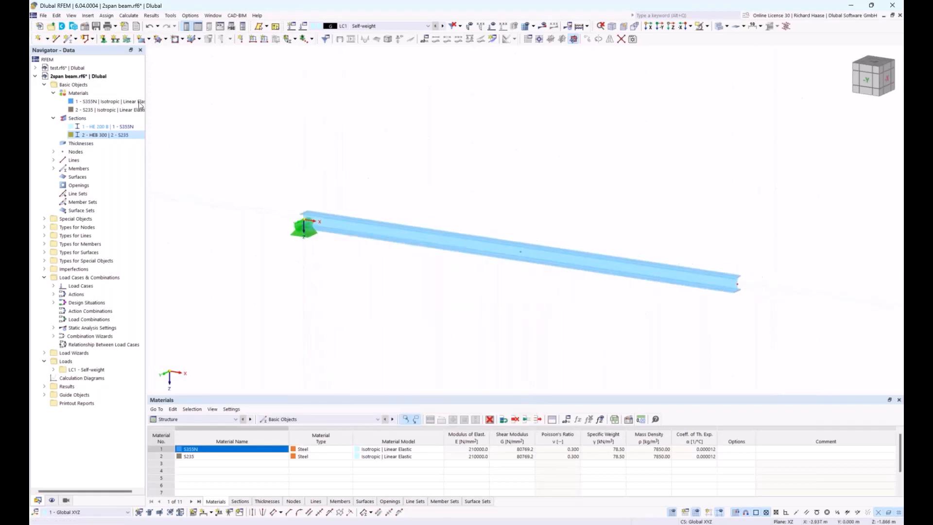
{"action": "left_click", "coordinate": [102, 40]}
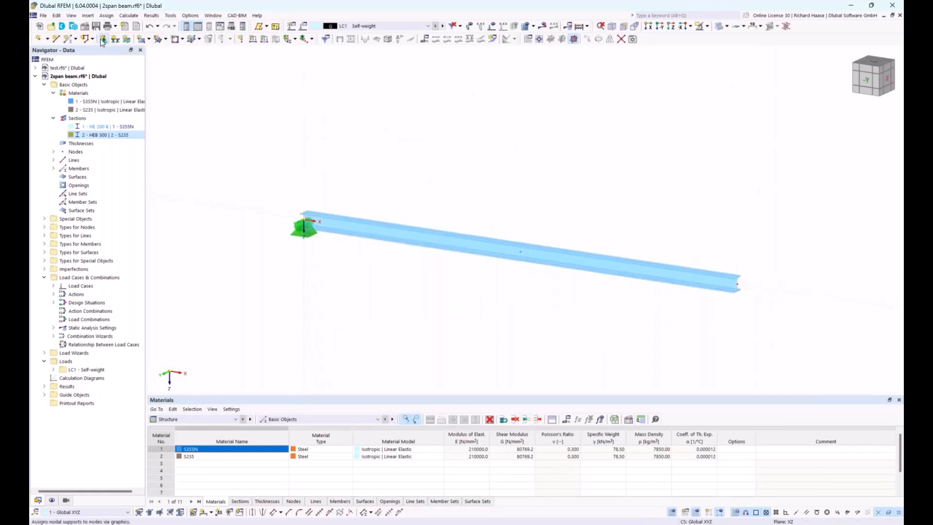
{"action": "left_click", "coordinate": [378, 218]}
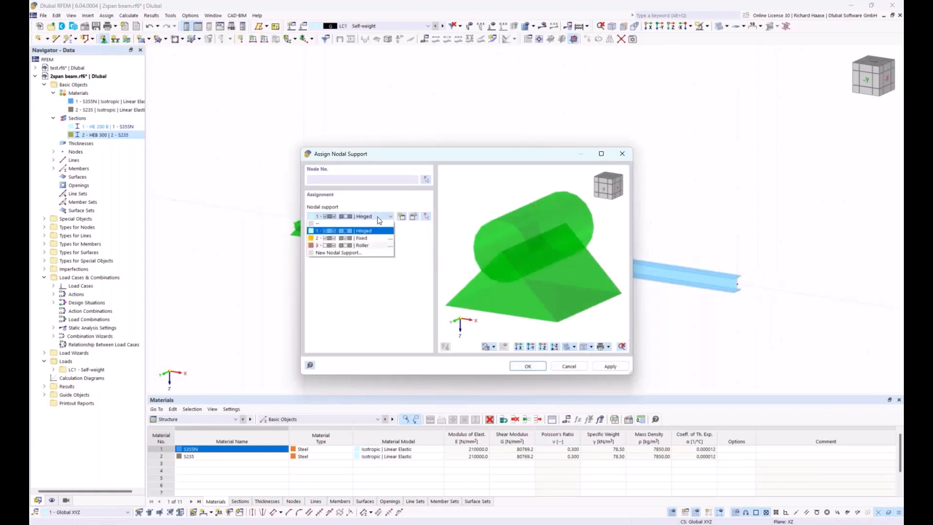
{"action": "left_click", "coordinate": [371, 245]}
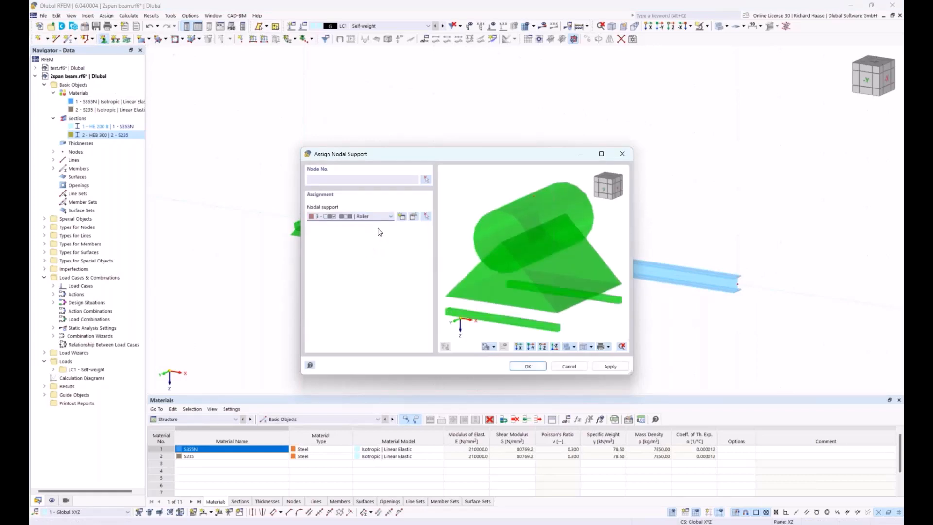
{"action": "left_click", "coordinate": [425, 180]}
{"action": "left_click_drag", "start_coordinate": [500, 228], "coordinate": [546, 282]}
{"action": "left_click_drag", "start_coordinate": [714, 263], "coordinate": [761, 308]}
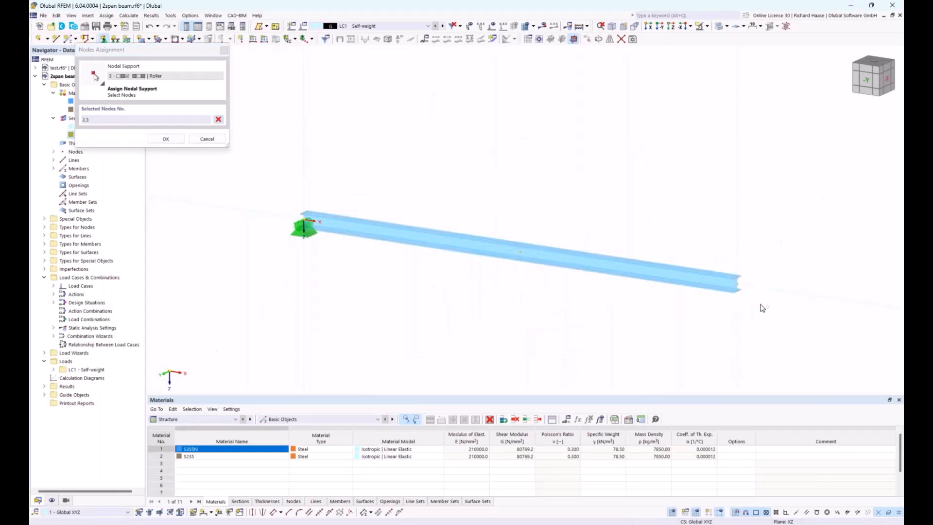
{"action": "left_click", "coordinate": [164, 139]}
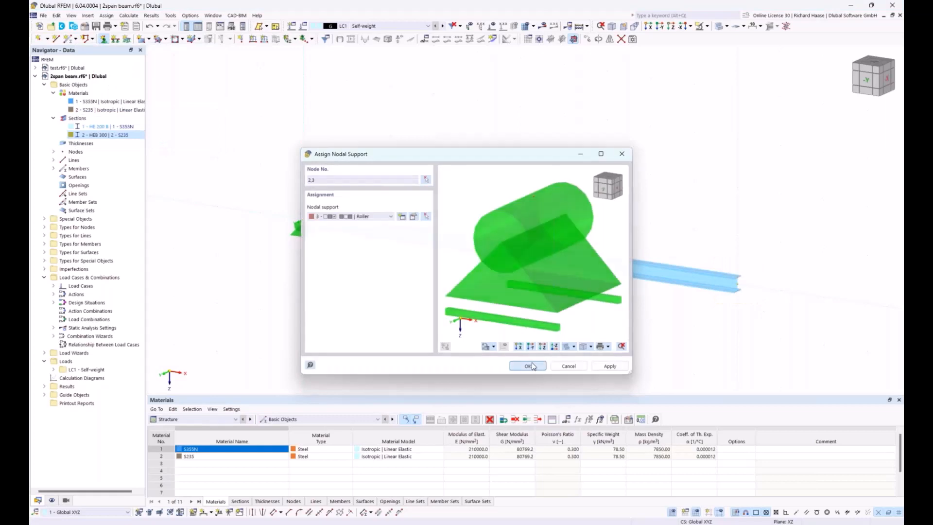
{"action": "left_click", "coordinate": [529, 366]}
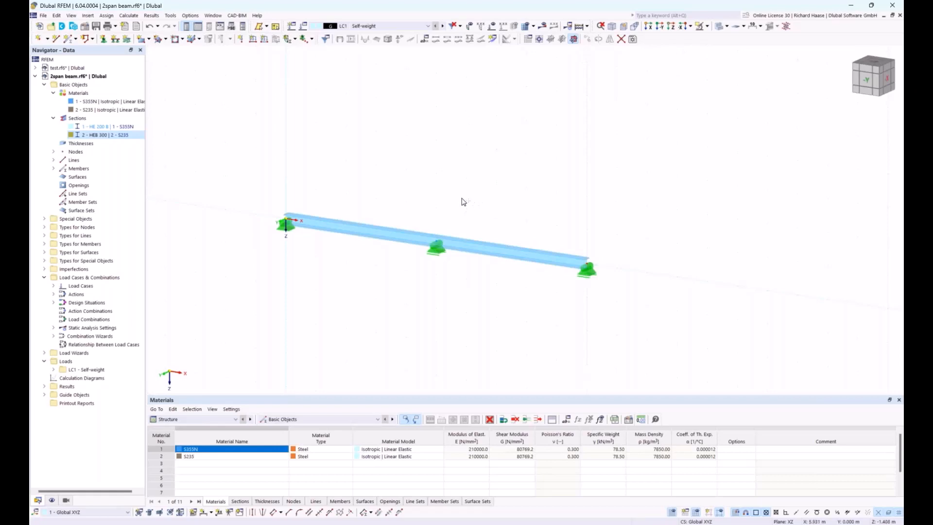
Step: Examine the supported two-span beam from several directions, finishing in the -Y side view
{"action": "mouse_move", "coordinate": [466, 200]}
{"action": "middle_mouse_down", "text": "ctrl"}
{"action": "mouse_move", "coordinate": [412, 200]}
{"action": "mouse_move", "coordinate": [364, 185]}
{"action": "mouse_move", "coordinate": [373, 173]}
{"action": "mouse_move", "coordinate": [461, 170]}
{"action": "mouse_move", "coordinate": [453, 198]}
{"action": "mouse_move", "coordinate": [483, 212]}
{"action": "mouse_move", "coordinate": [541, 206]}
{"action": "mouse_move", "coordinate": [410, 208]}
{"action": "mouse_move", "coordinate": [436, 193]}
{"action": "mouse_move", "coordinate": [506, 204]}
{"action": "mouse_move", "coordinate": [445, 202]}
{"action": "mouse_move", "coordinate": [453, 207]}
{"action": "middle_mouse_up", "text": "ctrl"}
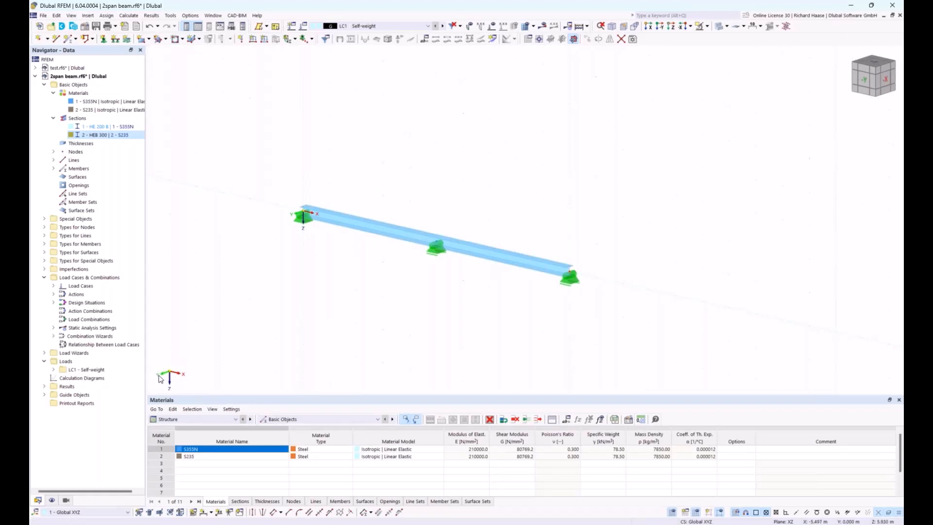
{"action": "left_click", "coordinate": [660, 27]}
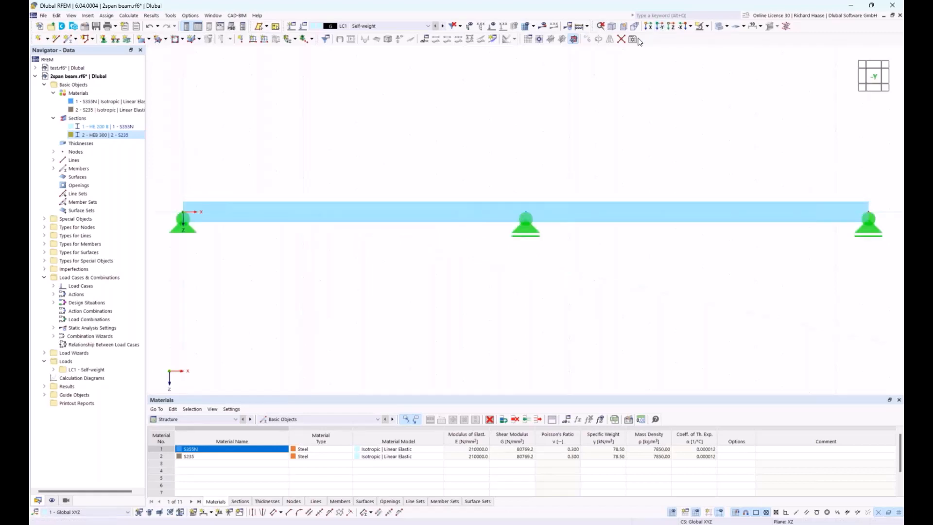
{"action": "middle_click_drag", "start_coordinate": [556, 145], "coordinate": [440, 177], "text": "ctrl"}
{"action": "middle_click_drag", "start_coordinate": [614, 132], "coordinate": [629, 128]}
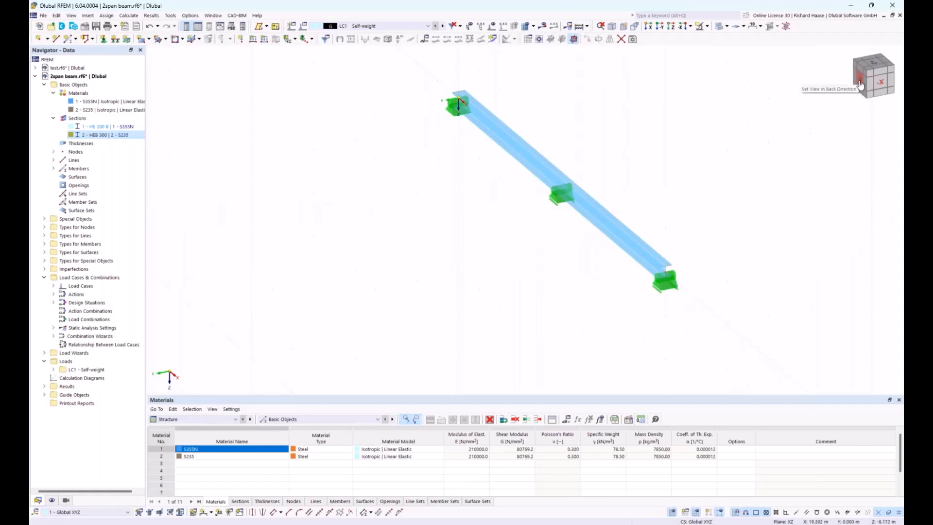
{"action": "left_click", "coordinate": [859, 85]}
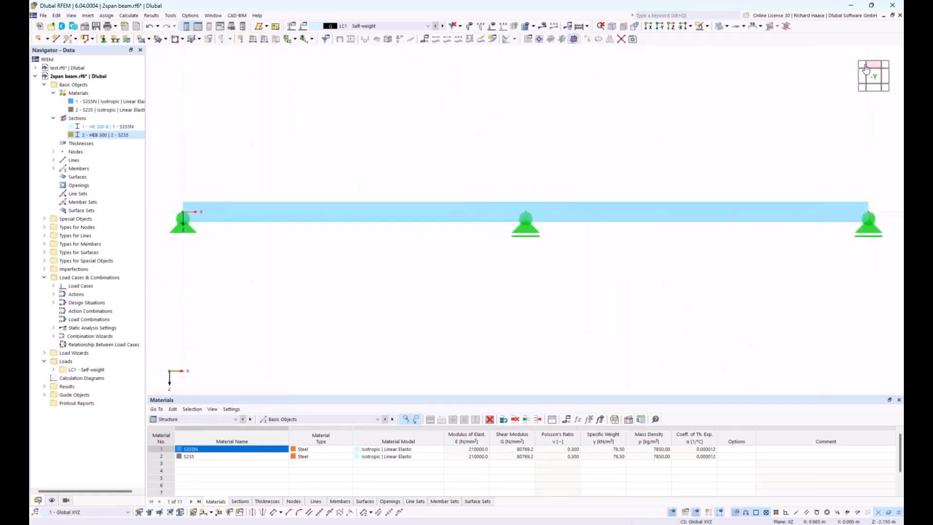
{"action": "left_click", "coordinate": [862, 71]}
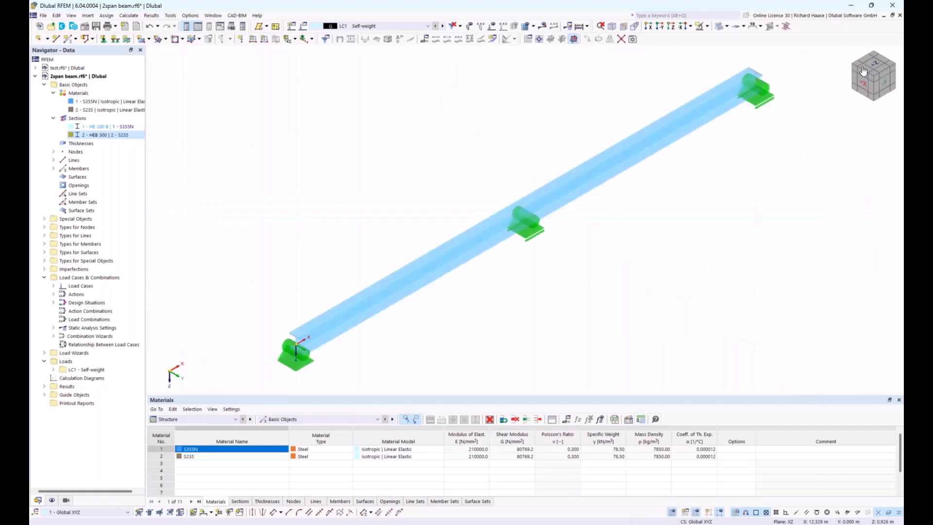
{"action": "left_click", "coordinate": [884, 88]}
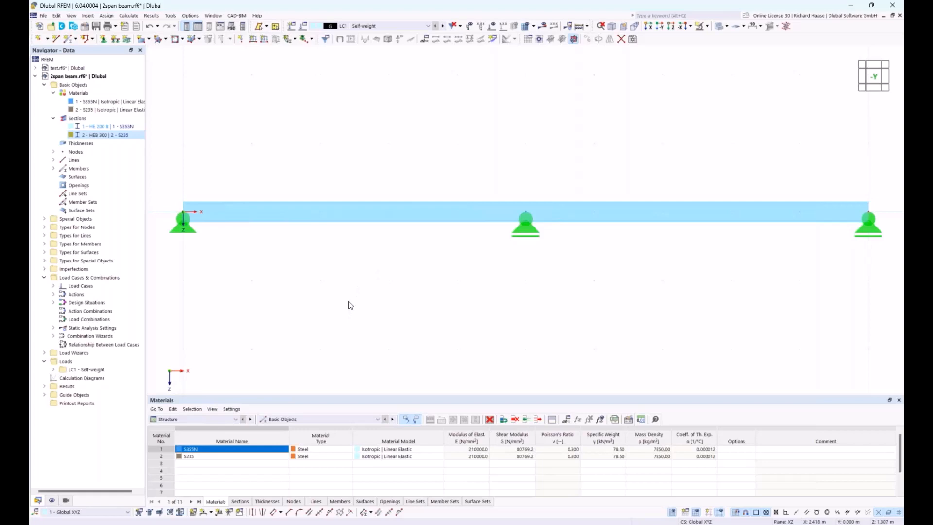
Step: Create load case LC2 named "Load left side" with the action category Imposed loads - category A: domestic, residential areas
{"action": "double_click", "coordinate": [82, 287]}
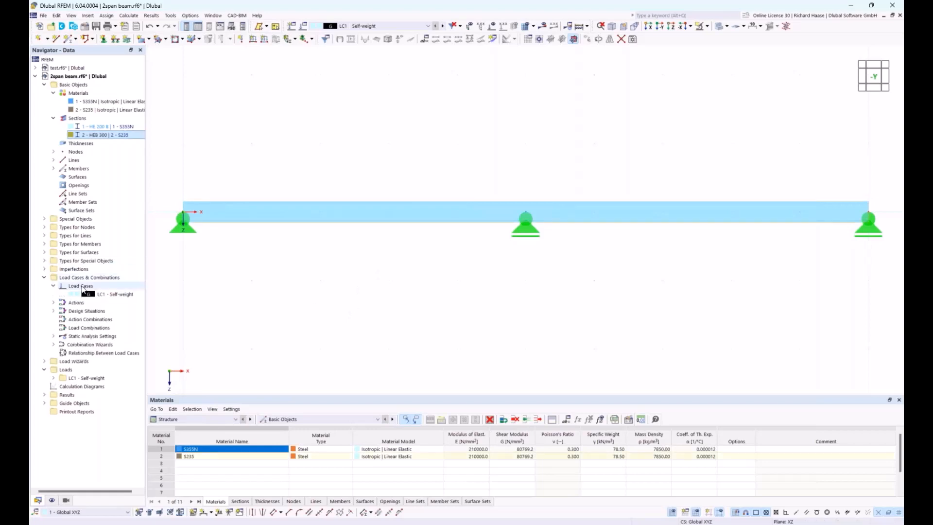
{"action": "right_click", "coordinate": [82, 286]}
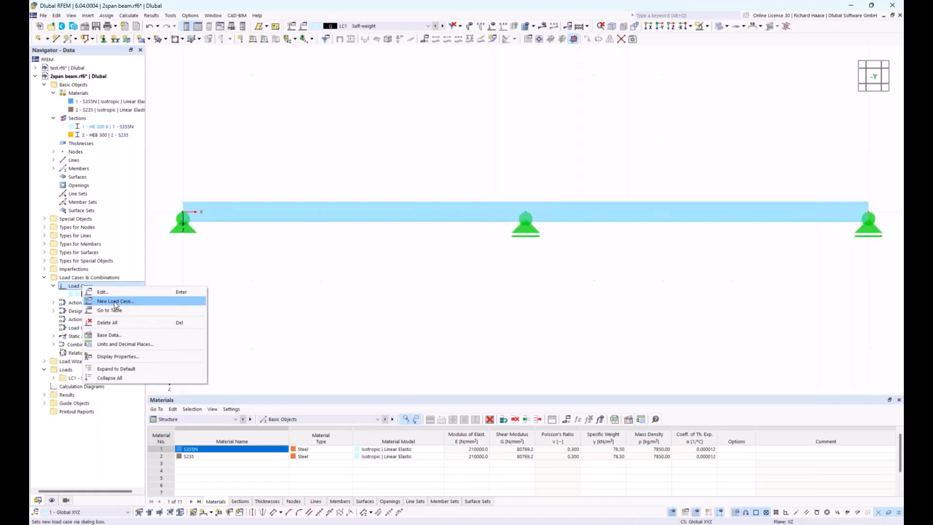
{"action": "left_click", "coordinate": [115, 302]}
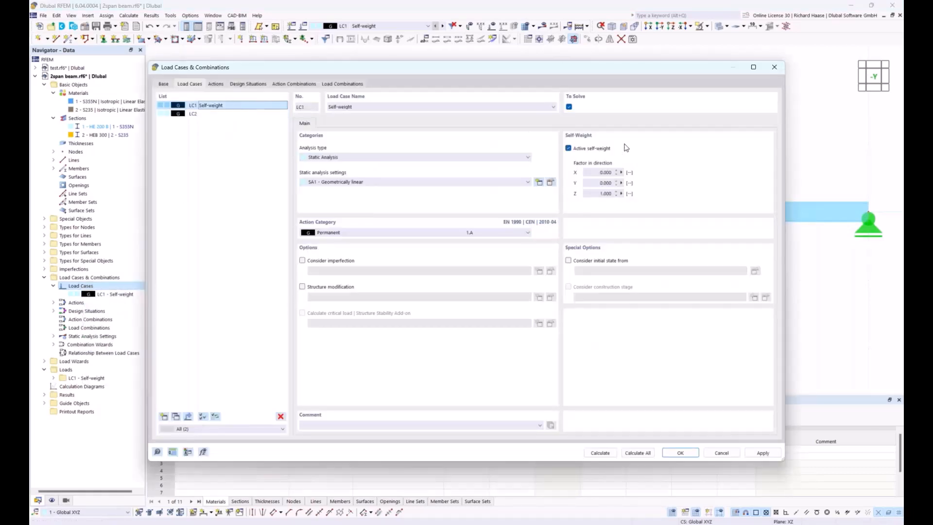
{"action": "left_click", "coordinate": [220, 115]}
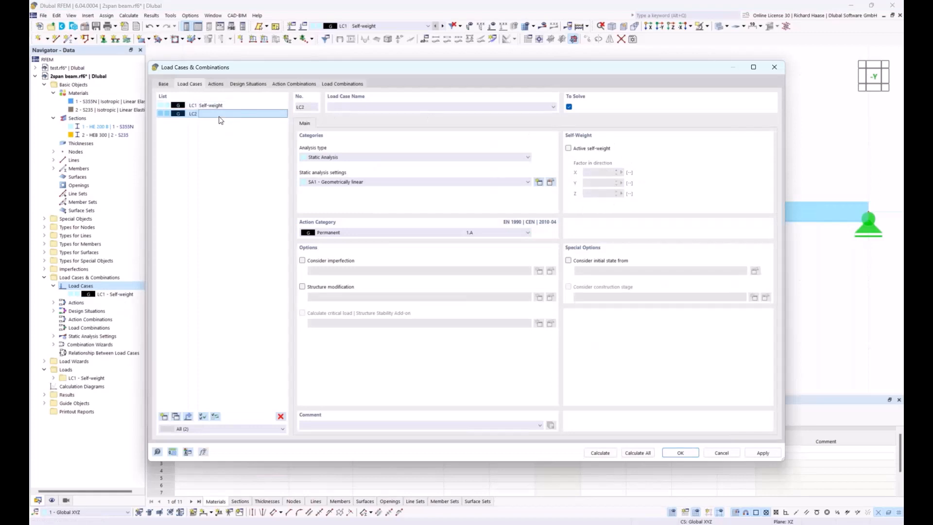
{"action": "left_click", "coordinate": [334, 232]}
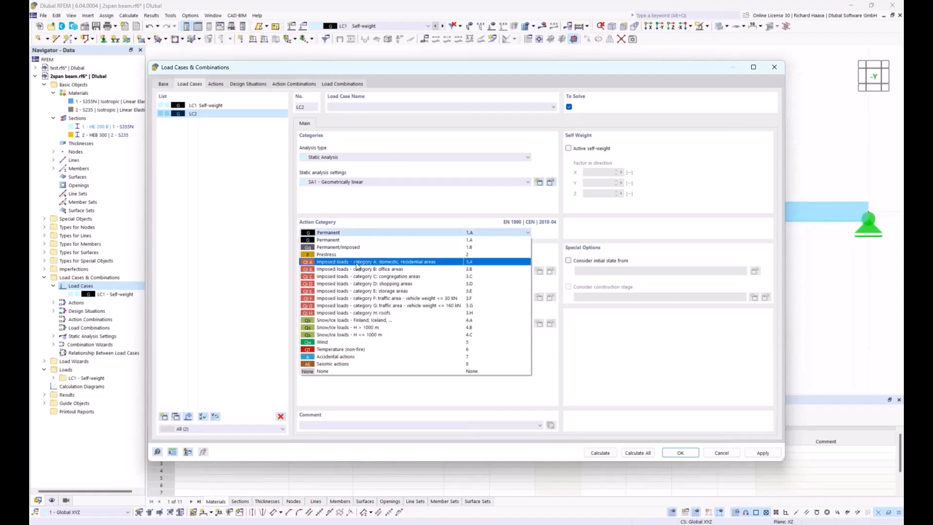
{"action": "left_click", "coordinate": [381, 263]}
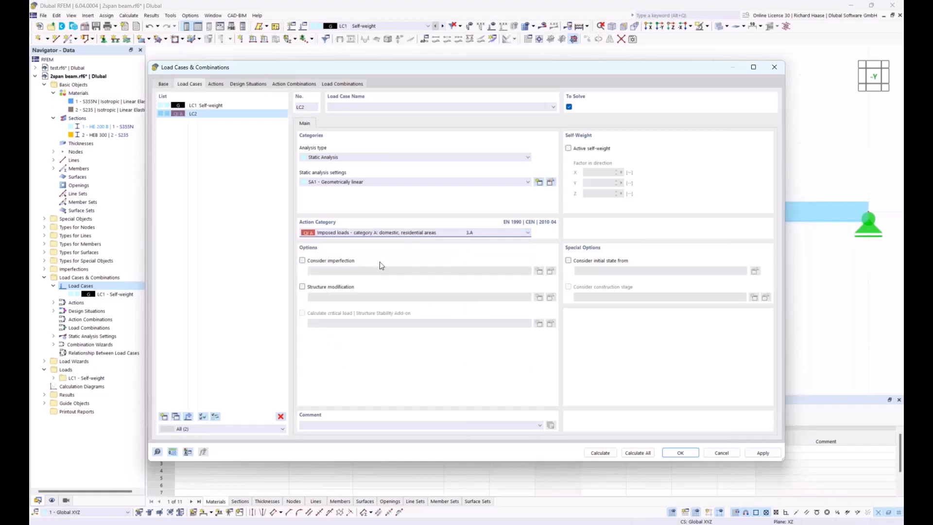
{"action": "left_click", "coordinate": [337, 107]}
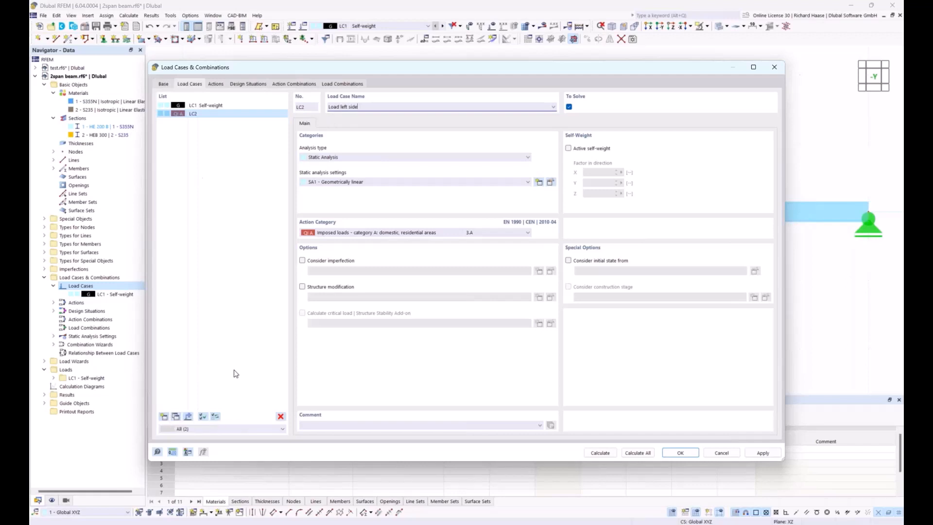
Step: Copy the "Load left side" load case and rename the copy "Load right side"
{"action": "left_click", "coordinate": [176, 417]}
{"action": "double_click", "coordinate": [341, 106]}
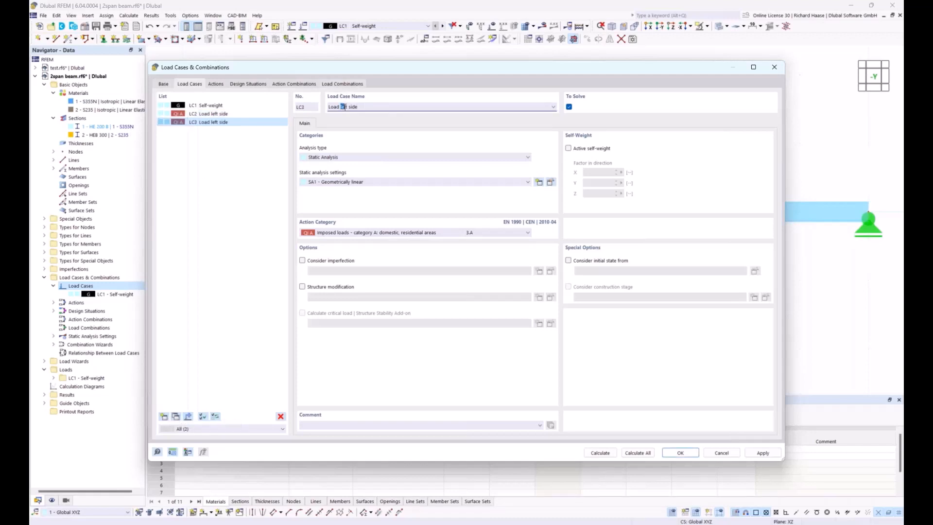
{"action": "type", "text": "right"}
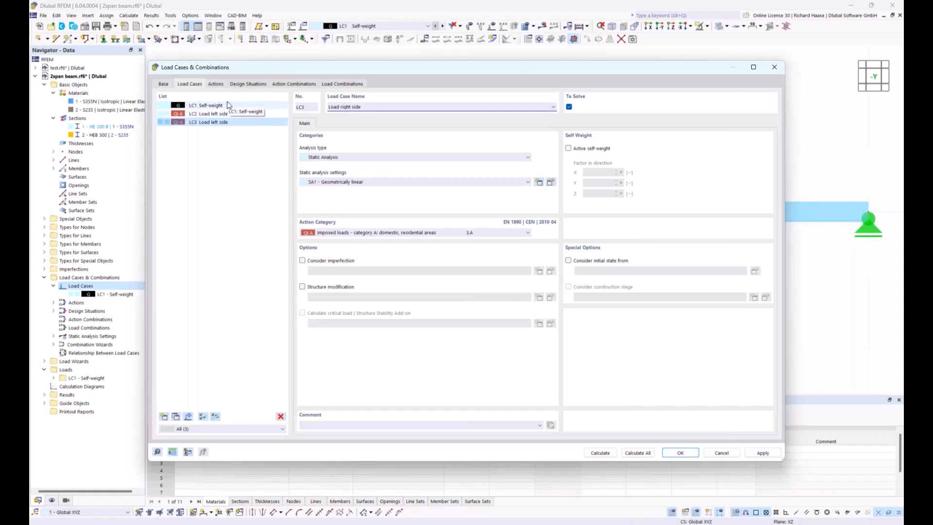
Step: Review the action categories of the self-weight and left-side load cases and the EN 1990 combination wizard settings
{"action": "left_click", "coordinate": [244, 106]}
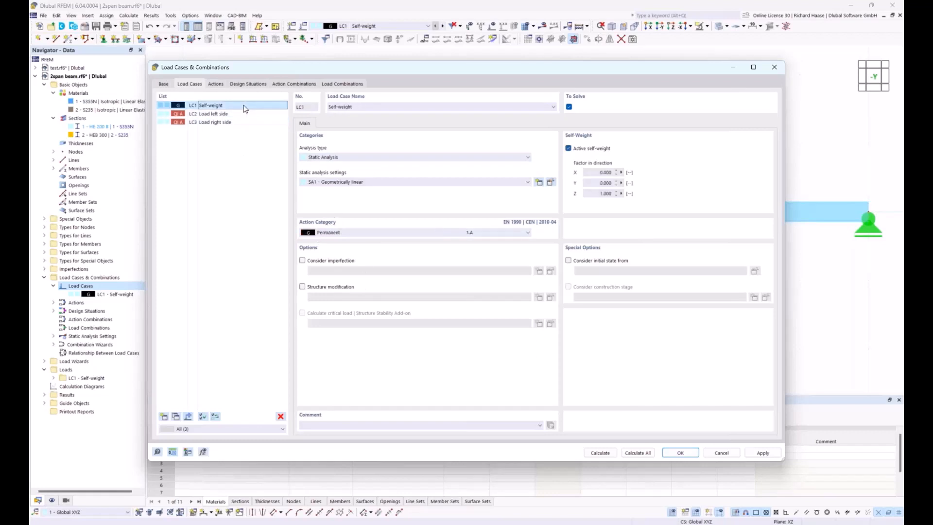
{"action": "left_click", "coordinate": [240, 115]}
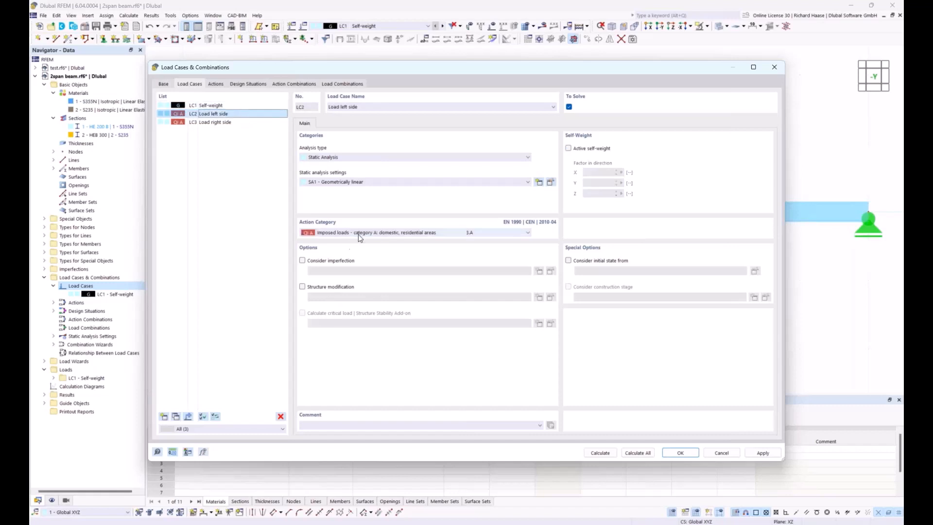
{"action": "left_click", "coordinate": [164, 86]}
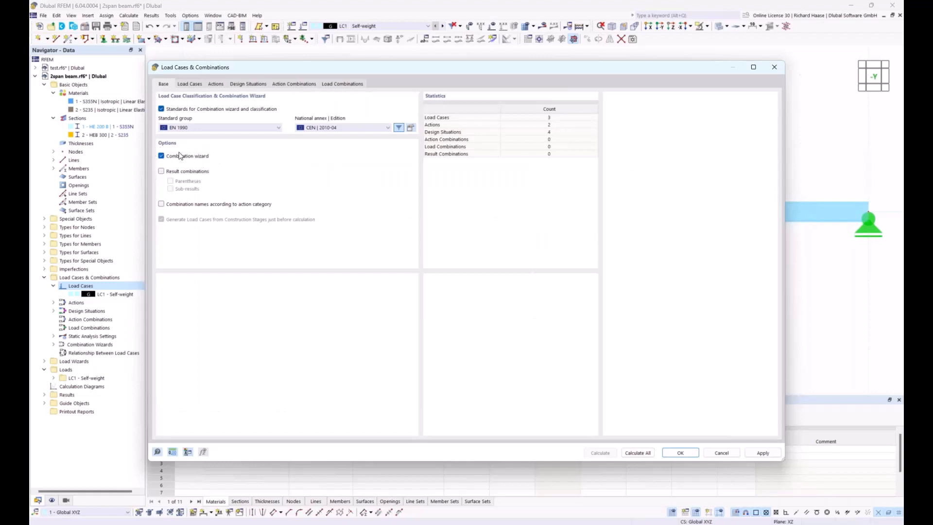
{"action": "left_click", "coordinate": [189, 85]}
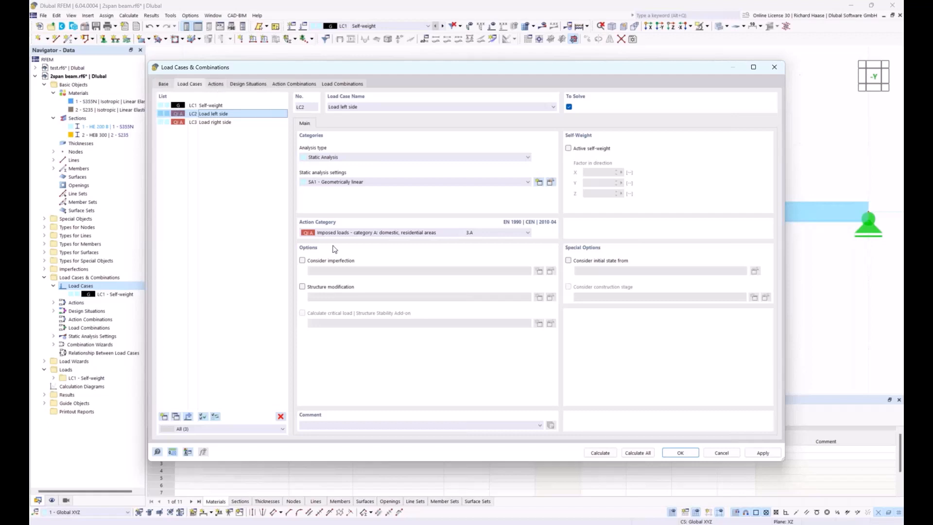
{"action": "left_click", "coordinate": [220, 105]}
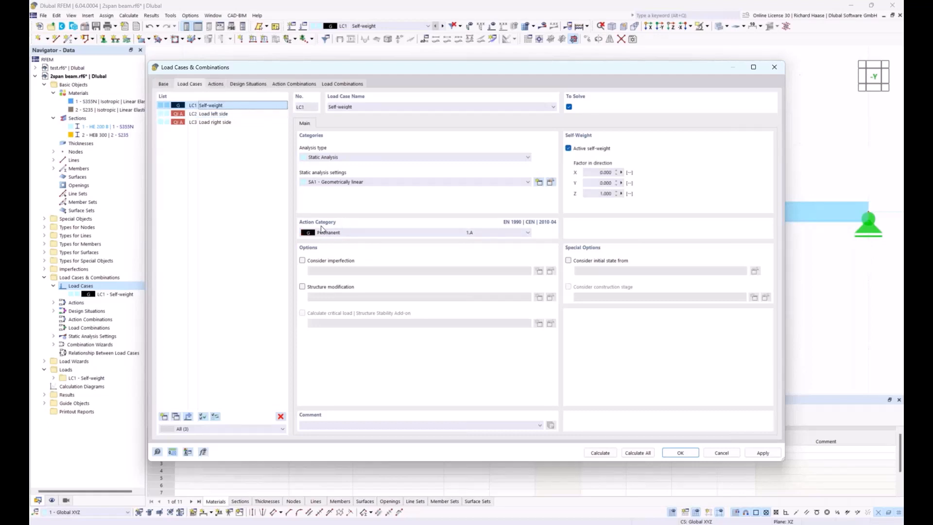
Step: Examine the permanent and imposed-load actions, including the action type options available for the permanent action
{"action": "left_click", "coordinate": [216, 85]}
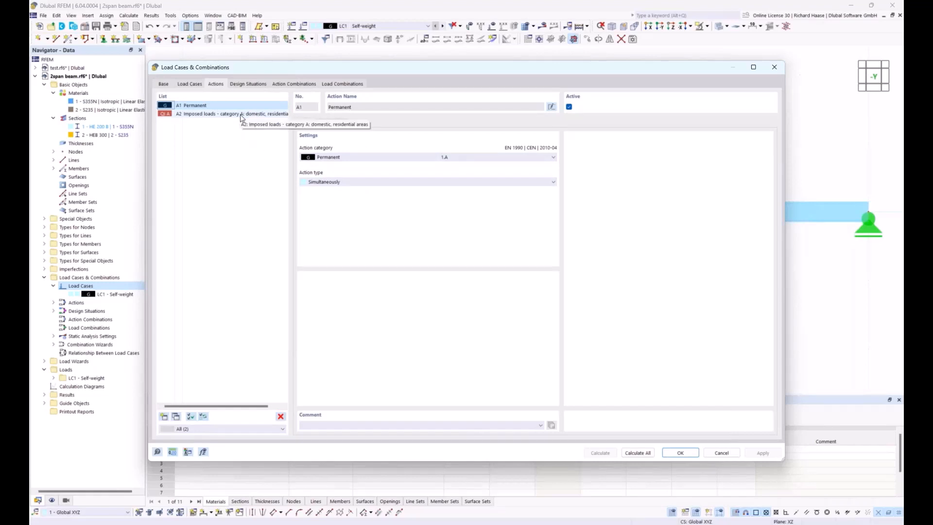
{"action": "left_click", "coordinate": [326, 183]}
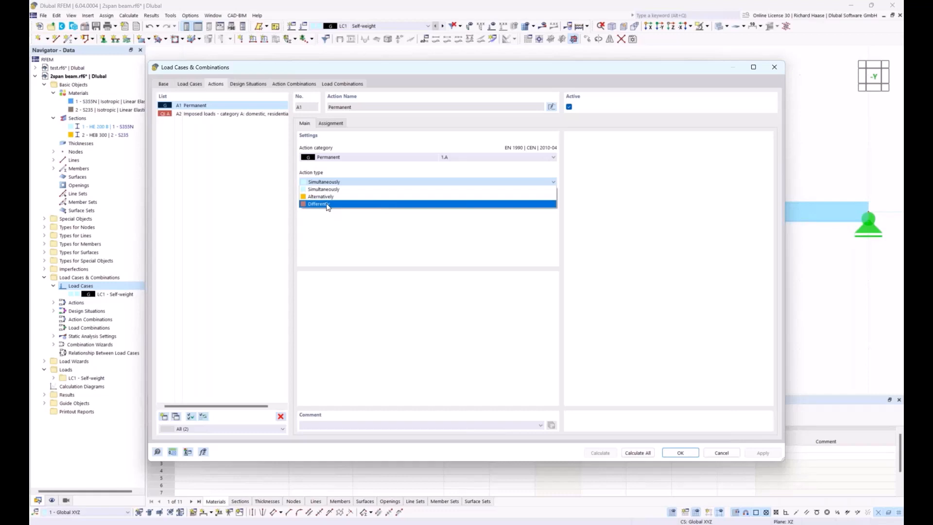
{"action": "left_click", "coordinate": [258, 165]}
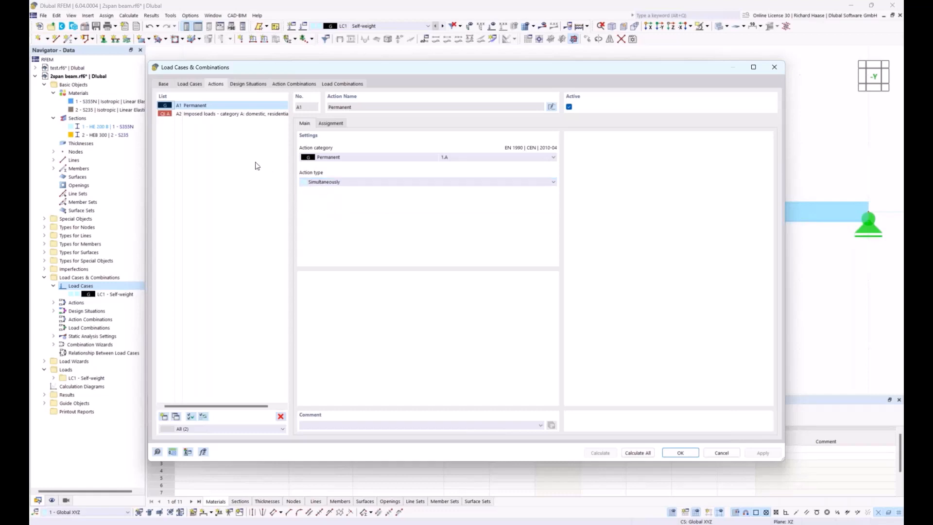
{"action": "left_click", "coordinate": [224, 117]}
{"action": "left_click", "coordinate": [226, 106]}
Step: Inspect the combination rule information for the ULS (STR/GEO) - Permanent and transient - Eq. 6.10 design situation
{"action": "left_click", "coordinate": [248, 84]}
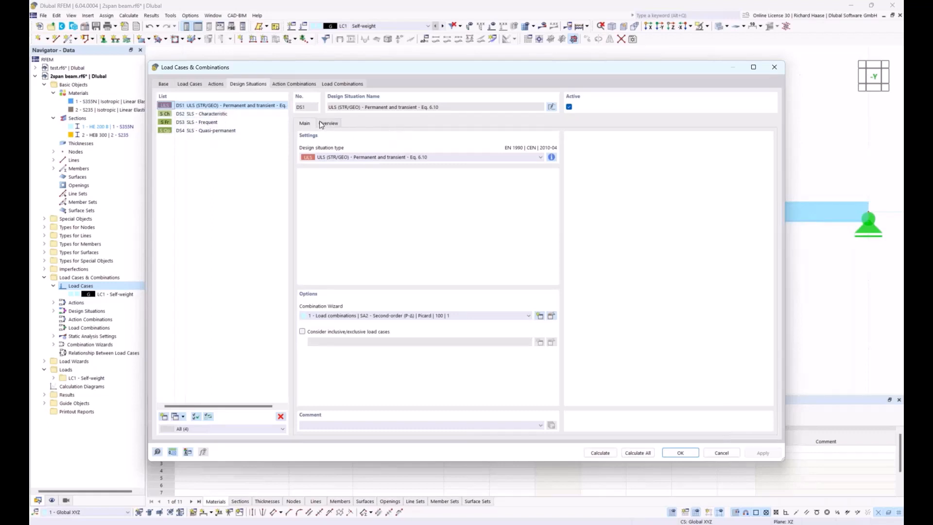
{"action": "left_click", "coordinate": [551, 157]}
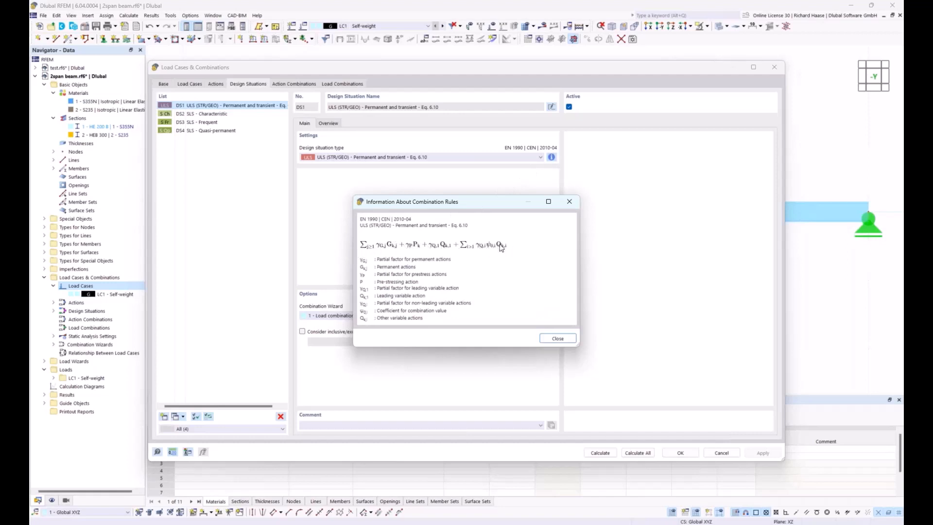
{"action": "left_click", "coordinate": [569, 202]}
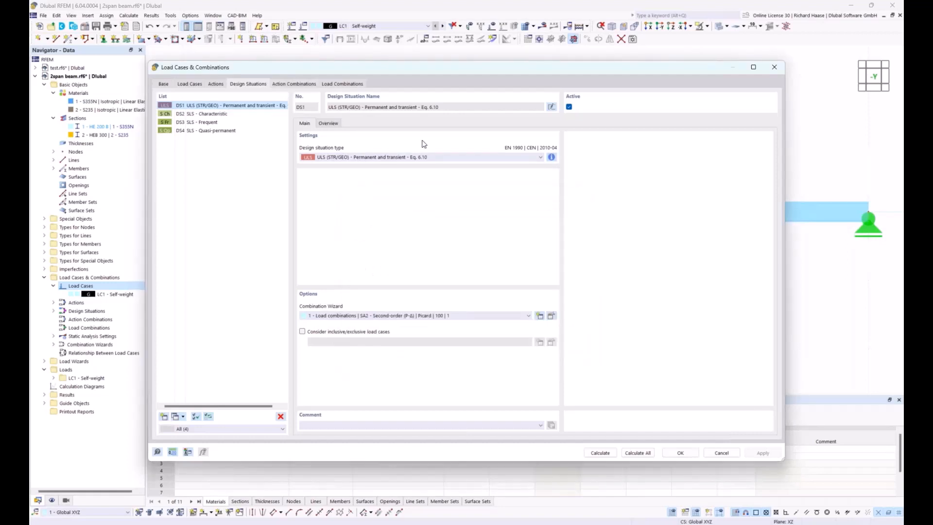
Step: Generate the action combinations and load combinations for the defined design situations
{"action": "left_click", "coordinate": [291, 84]}
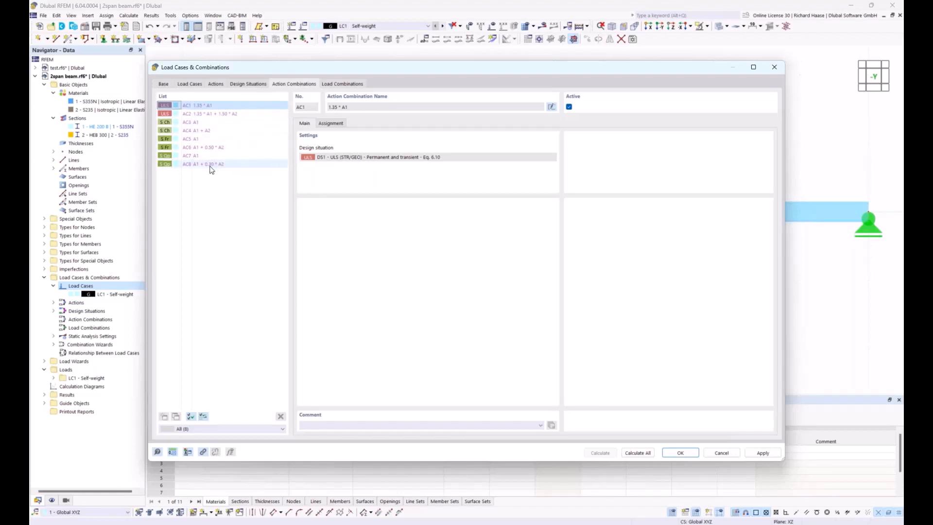
{"action": "left_click", "coordinate": [347, 84]}
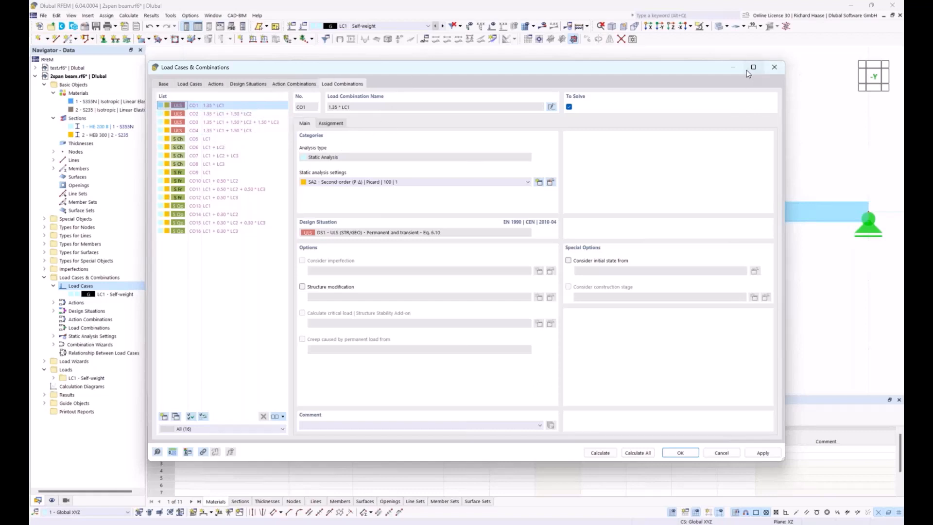
Step: Return to the list of load cases and accept the load case and combination definitions
{"action": "left_click", "coordinate": [191, 84]}
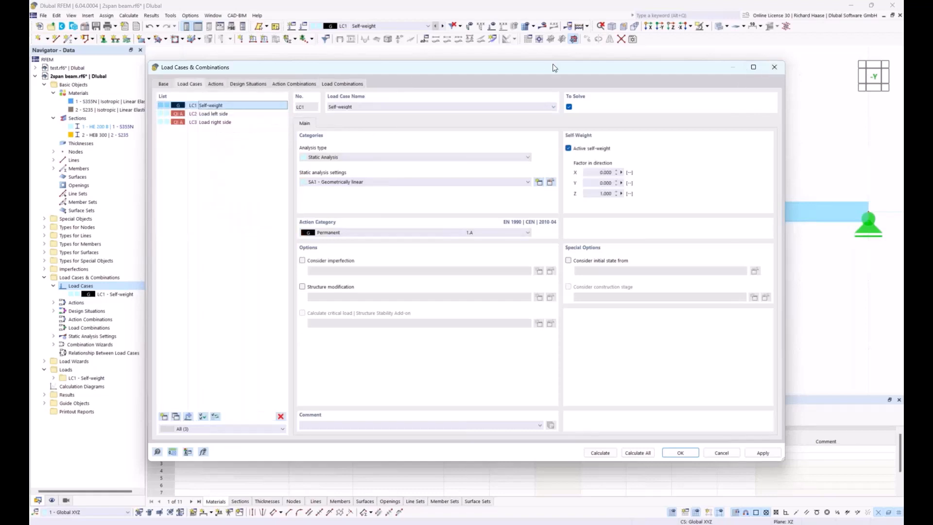
{"action": "left_click", "coordinate": [680, 453]}
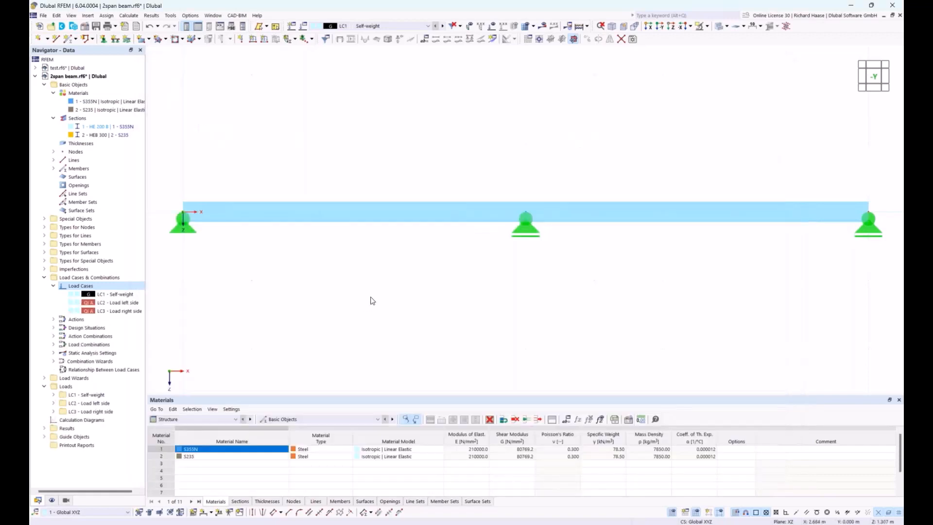
Step: Start a new uniform member load in load case LC1 - Self-weight with a magnitude of 2.5 kN/m
{"action": "left_click", "coordinate": [54, 395]}
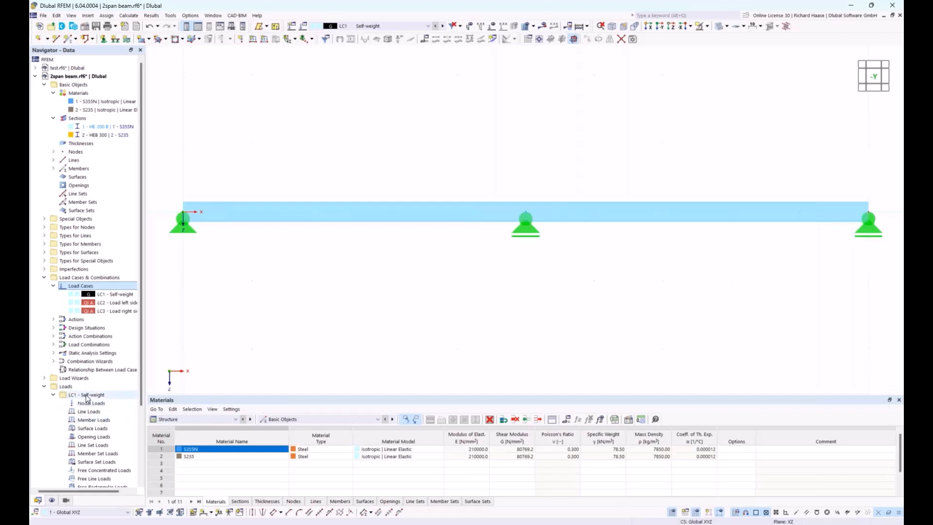
{"action": "scroll", "coordinate": [86, 398], "scroll_direction": "down", "scroll_amount": 2}
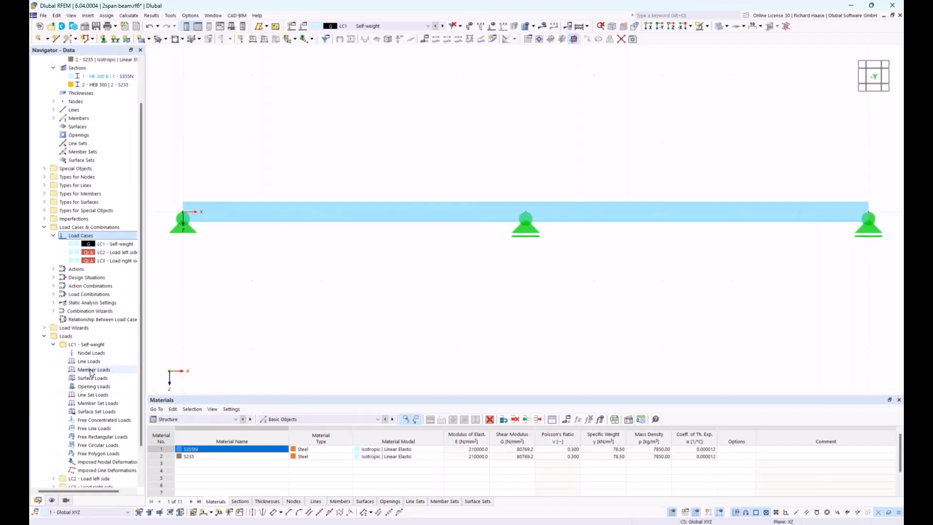
{"action": "left_click", "coordinate": [93, 370]}
{"action": "right_click", "coordinate": [94, 371]}
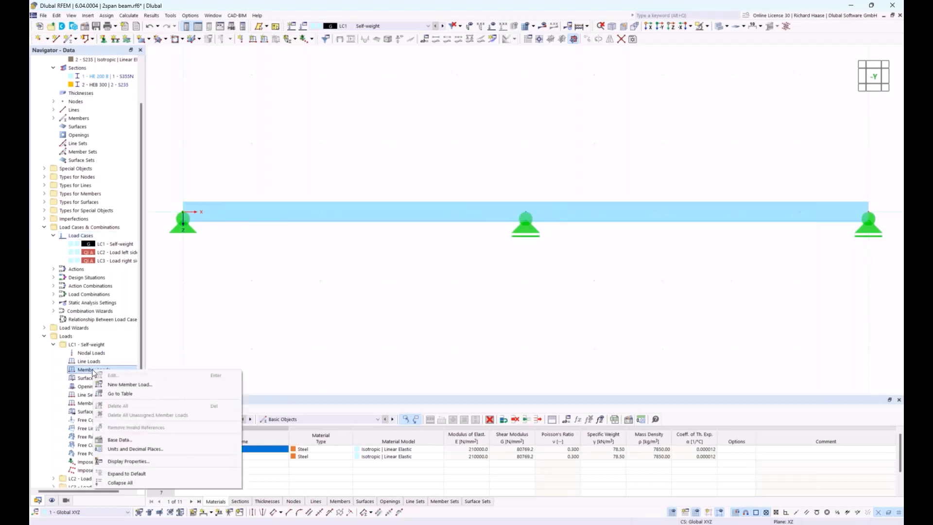
{"action": "left_click", "coordinate": [122, 385]}
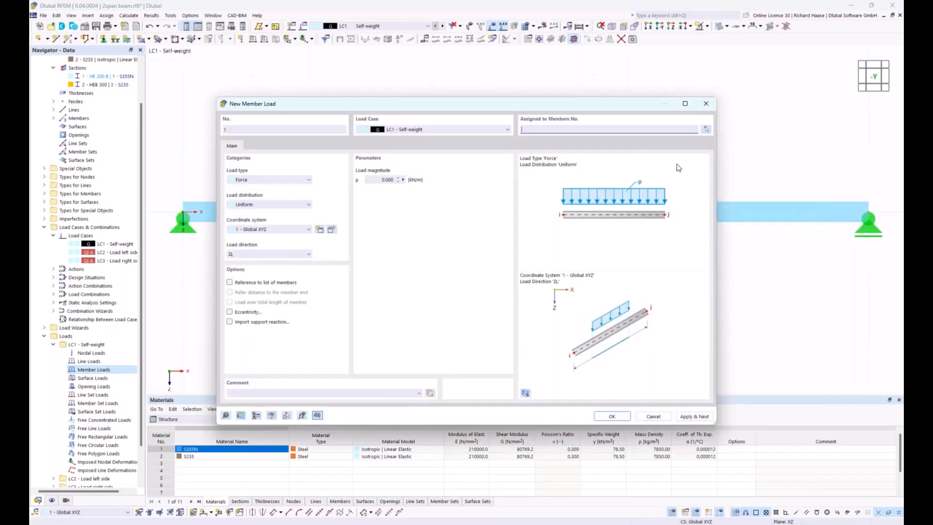
{"action": "left_click", "coordinate": [386, 180]}
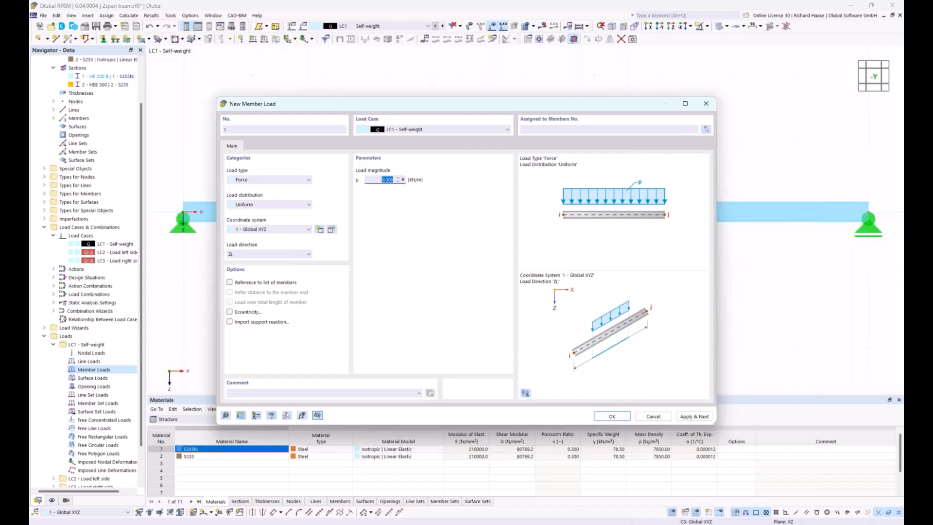
{"action": "type", "text": "2.5"}
Step: Assign the self-weight load to the two-span beam member and apply it, continuing with another new load
{"action": "left_click", "coordinate": [707, 129]}
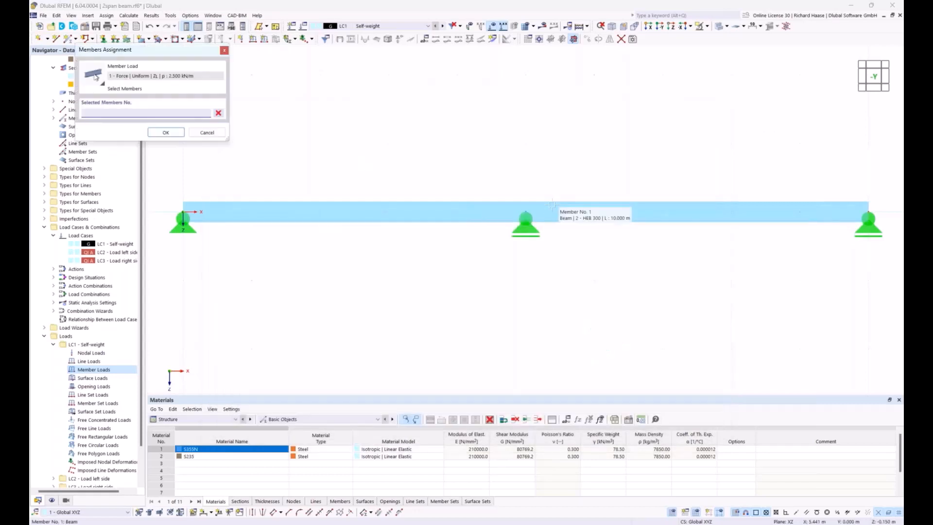
{"action": "left_click", "coordinate": [552, 205]}
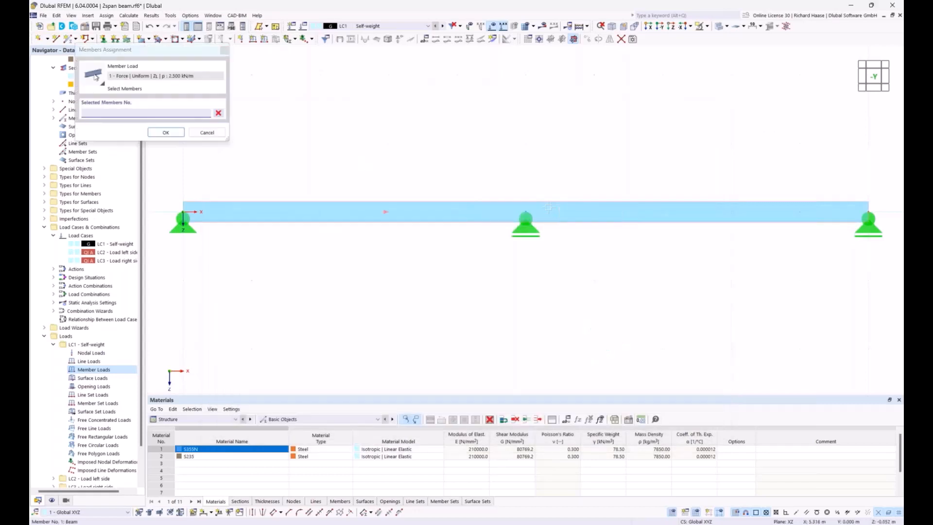
{"action": "left_click", "coordinate": [166, 132]}
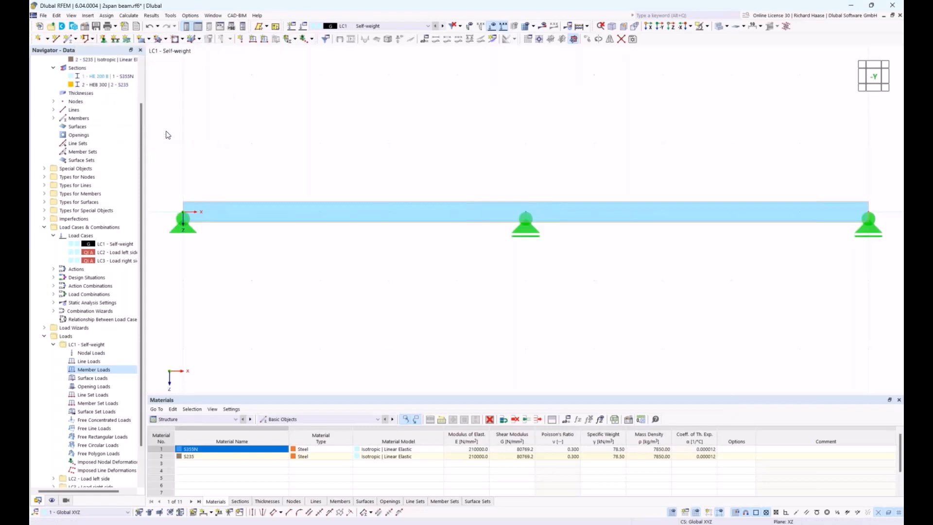
{"action": "left_click_drag", "start_coordinate": [548, 106], "coordinate": [575, 178]}
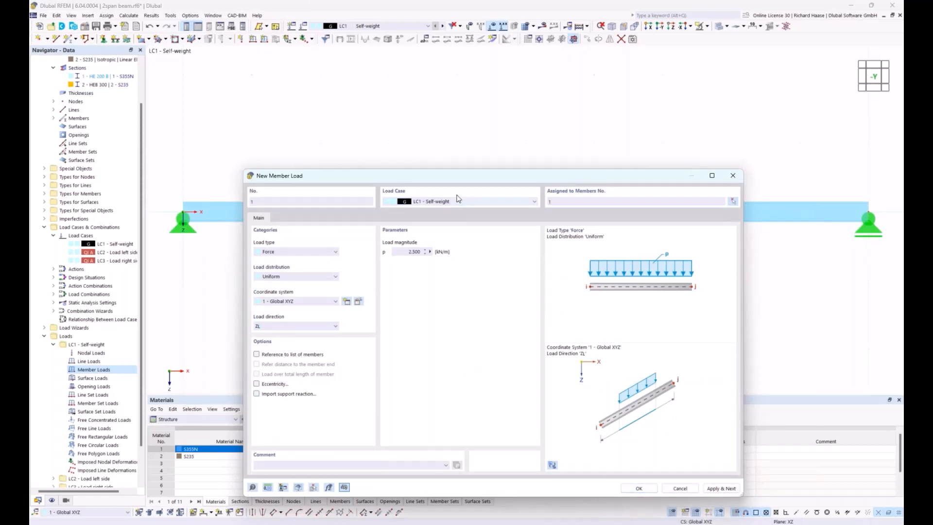
{"action": "left_click_drag", "start_coordinate": [462, 174], "coordinate": [459, 220]}
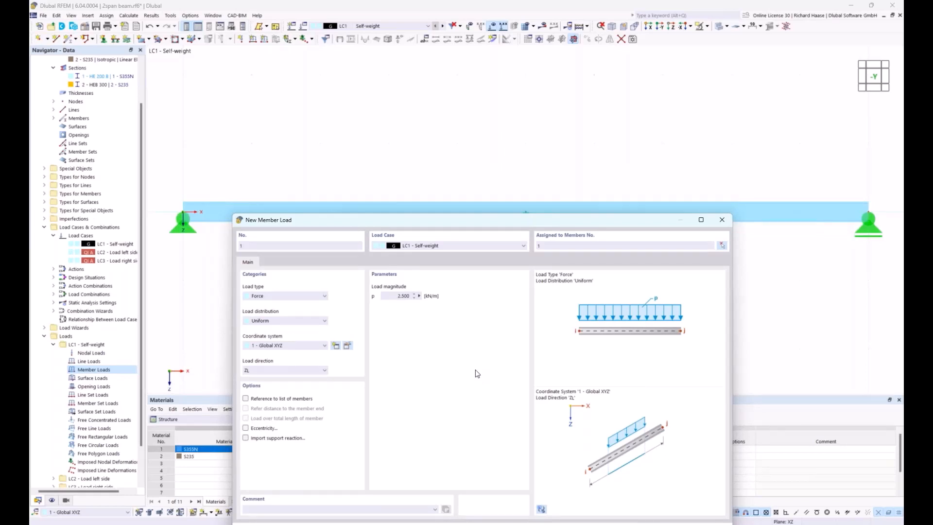
{"action": "left_click_drag", "start_coordinate": [502, 220], "coordinate": [482, 154]}
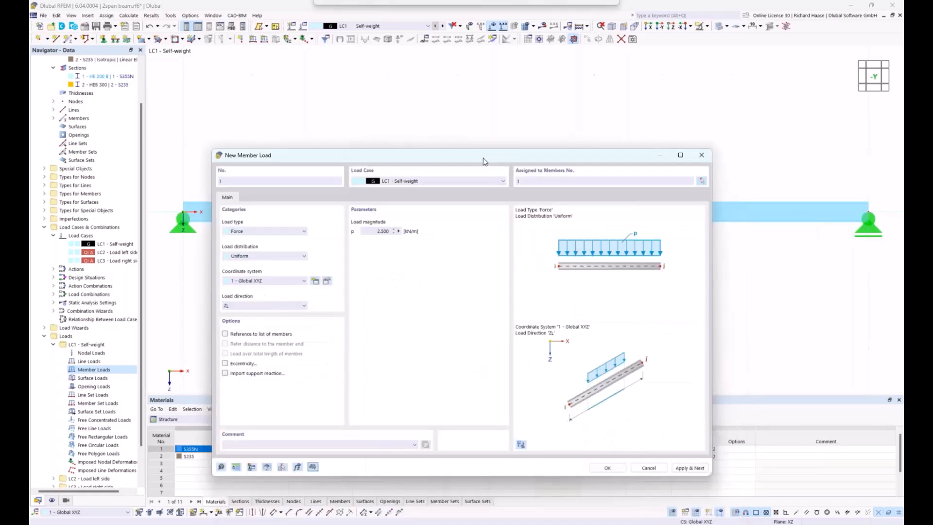
{"action": "left_click", "coordinate": [692, 468]}
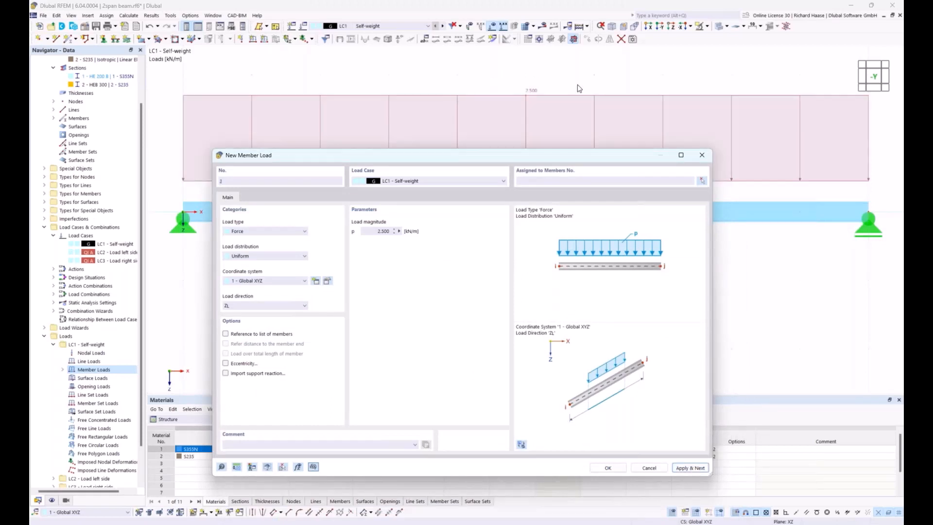
Step: Switch the new member load to load case LC2 - Load left side and choose the Trapezoidal load distribution
{"action": "left_click_drag", "start_coordinate": [530, 162], "coordinate": [553, 188]}
{"action": "left_click", "coordinate": [448, 214]}
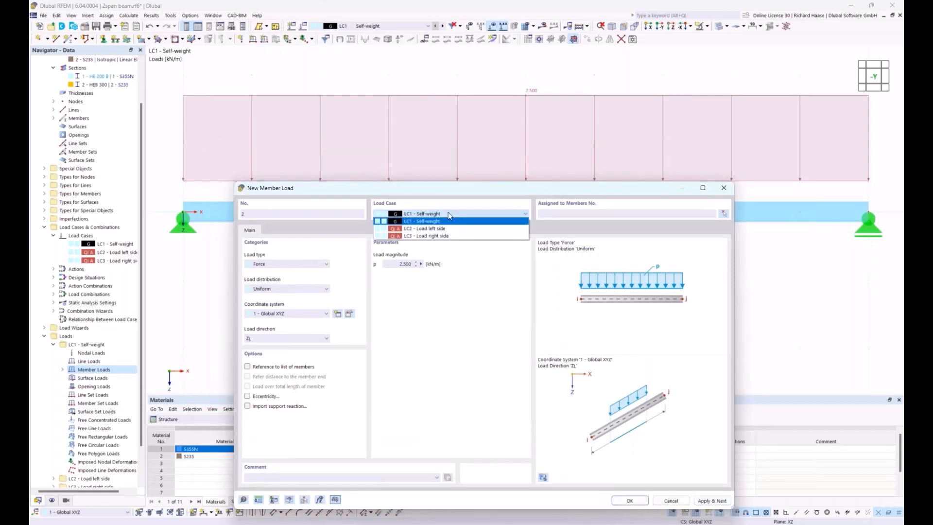
{"action": "left_click", "coordinate": [422, 233]}
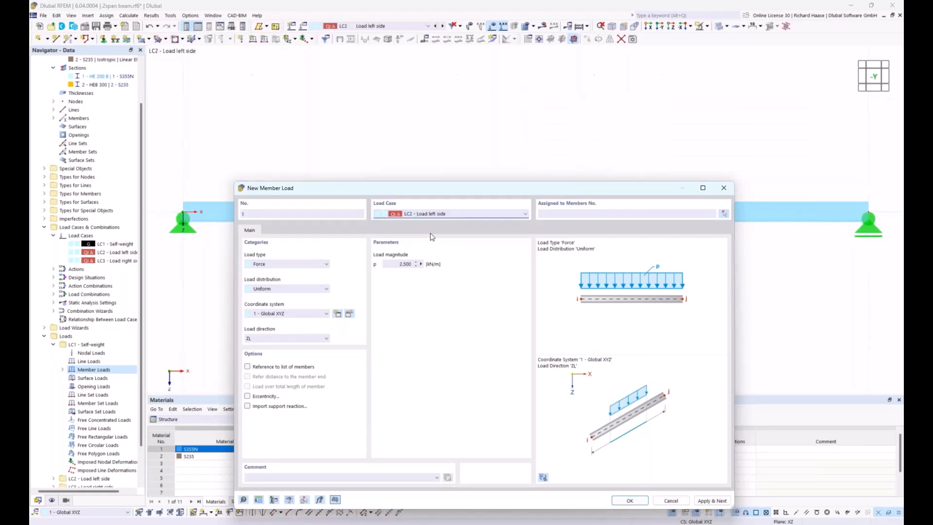
{"action": "left_click_drag", "start_coordinate": [440, 192], "coordinate": [427, 242]}
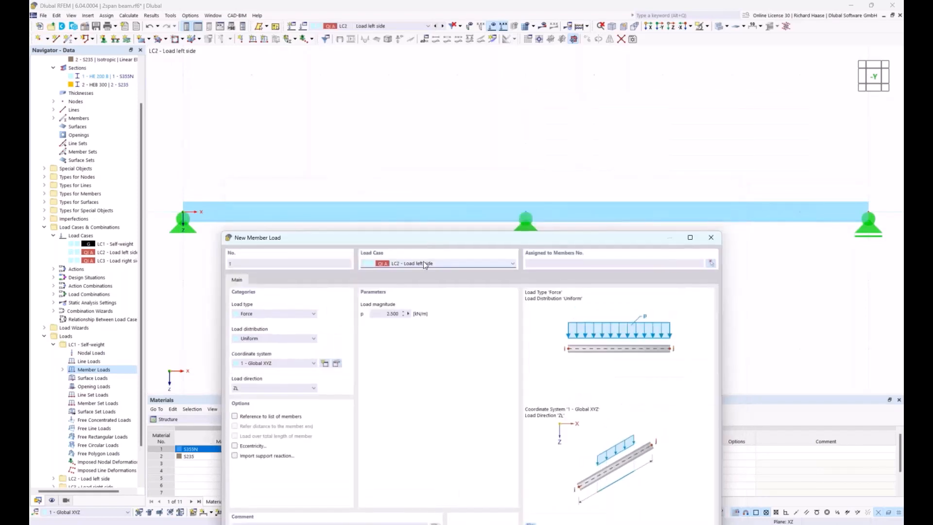
{"action": "left_click", "coordinate": [258, 339]}
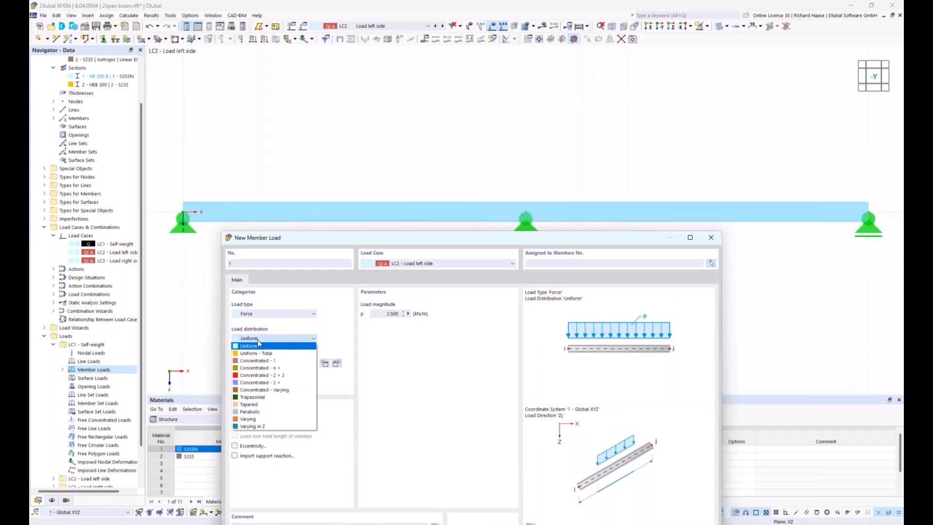
{"action": "left_click", "coordinate": [254, 397]}
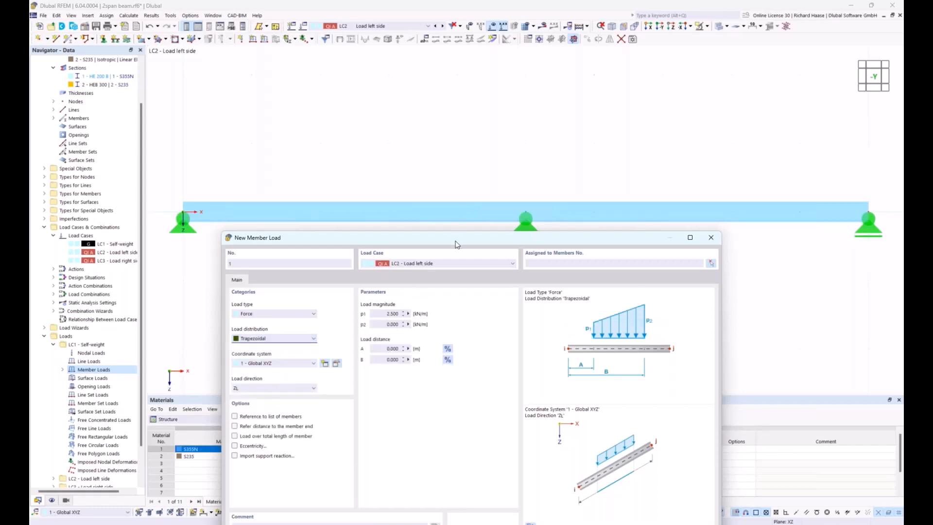
Step: Set both load magnitudes p1 and p2 of the LC2 member load to 5 kN/m
{"action": "left_click_drag", "start_coordinate": [455, 240], "coordinate": [452, 254]}
{"action": "double_click", "coordinate": [382, 326]}
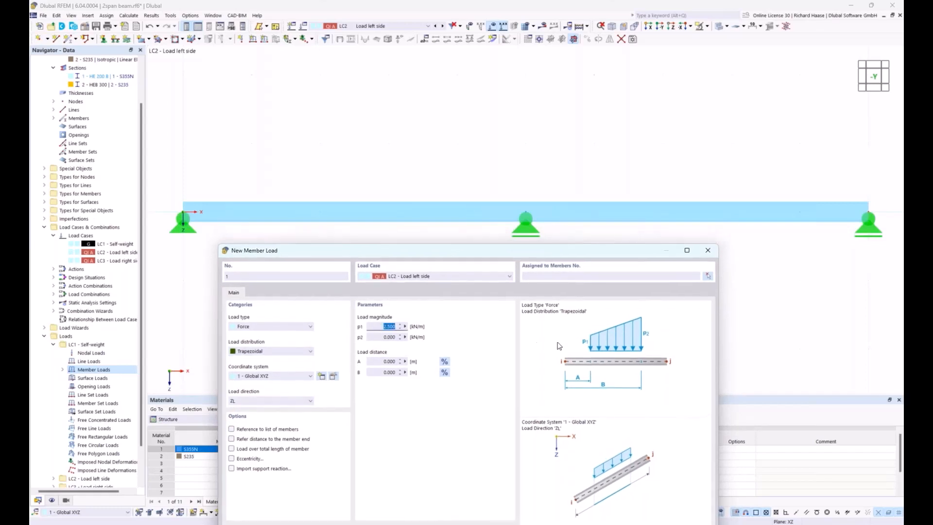
{"action": "left_click_drag", "start_coordinate": [599, 250], "coordinate": [570, 174]}
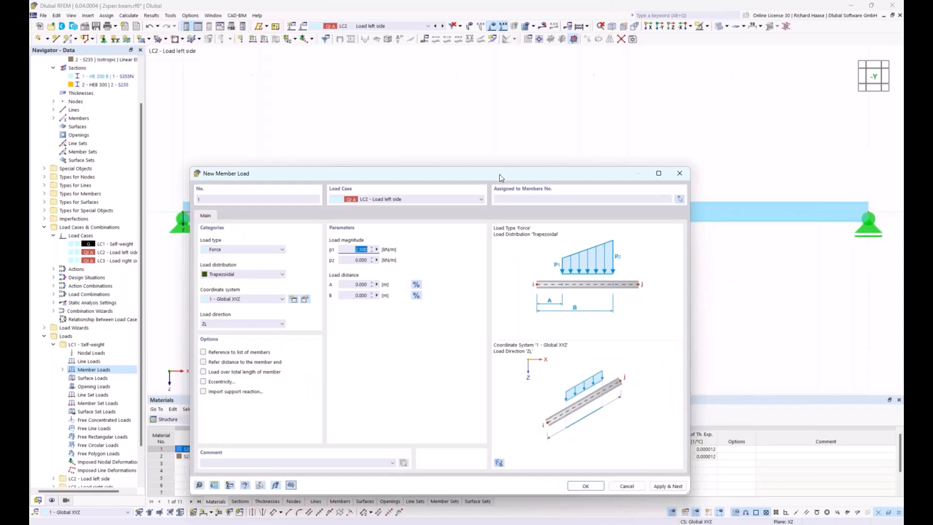
{"action": "left_click_drag", "start_coordinate": [503, 174], "coordinate": [528, 240]}
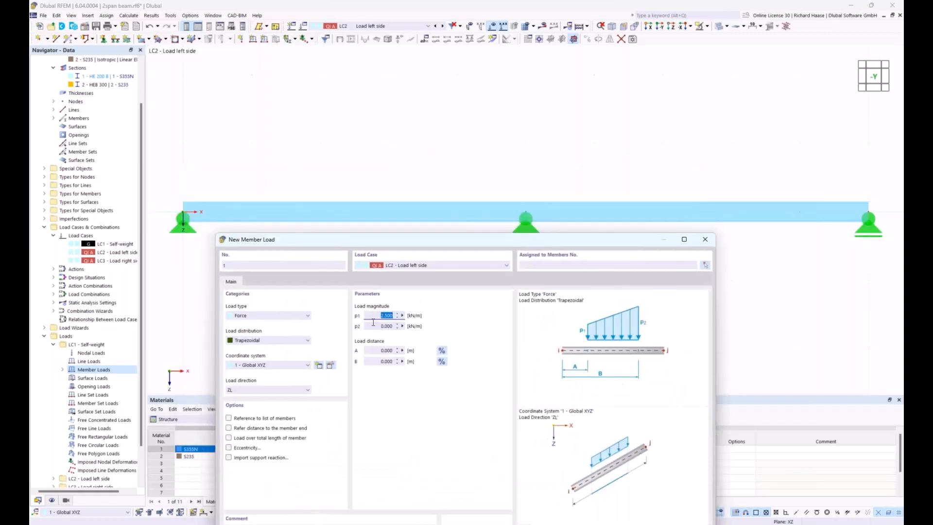
{"action": "type", "text": "5"}
{"action": "key", "text": "Tab"}
{"action": "type", "text": "5"}
Step: Set the LC2 load's end distance B to 5 m and apply the load to member 1
{"action": "left_click_drag", "start_coordinate": [451, 248], "coordinate": [451, 270]}
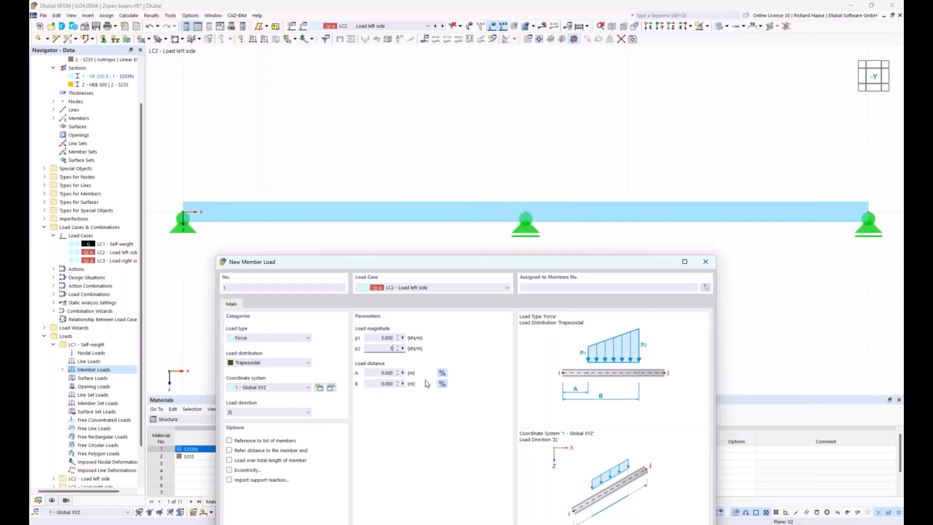
{"action": "key", "text": "Tab"}
{"action": "key", "text": "Tab"}
{"action": "type", "text": "5"}
{"action": "left_click", "coordinate": [557, 288]}
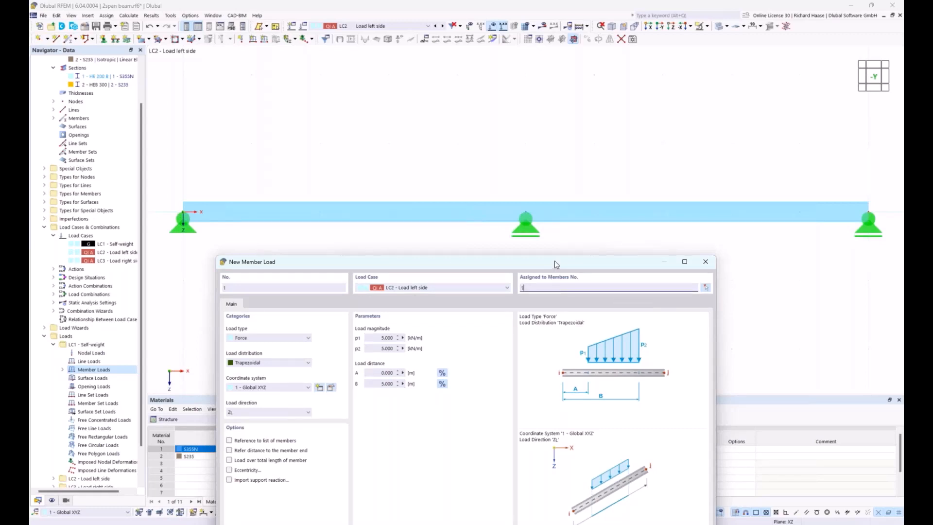
{"action": "left_click_drag", "start_coordinate": [555, 259], "coordinate": [520, 144]}
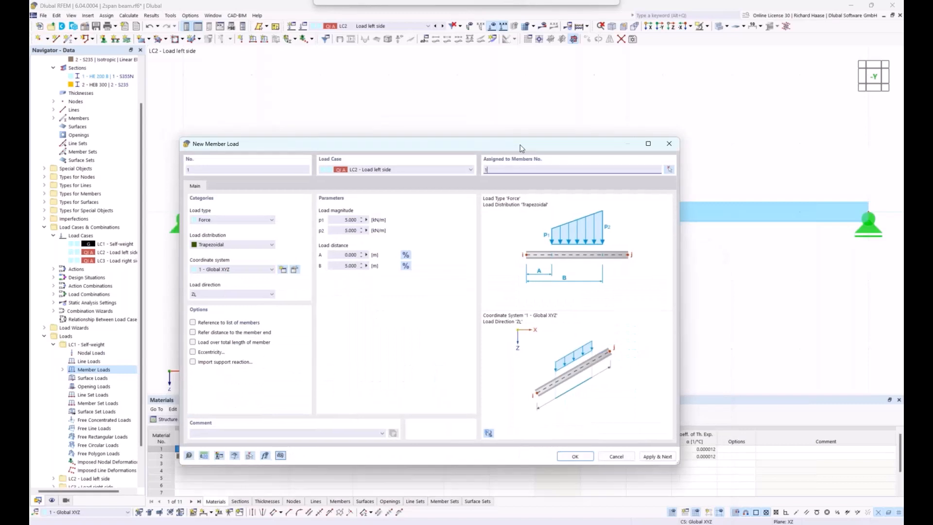
{"action": "left_click", "coordinate": [665, 459]}
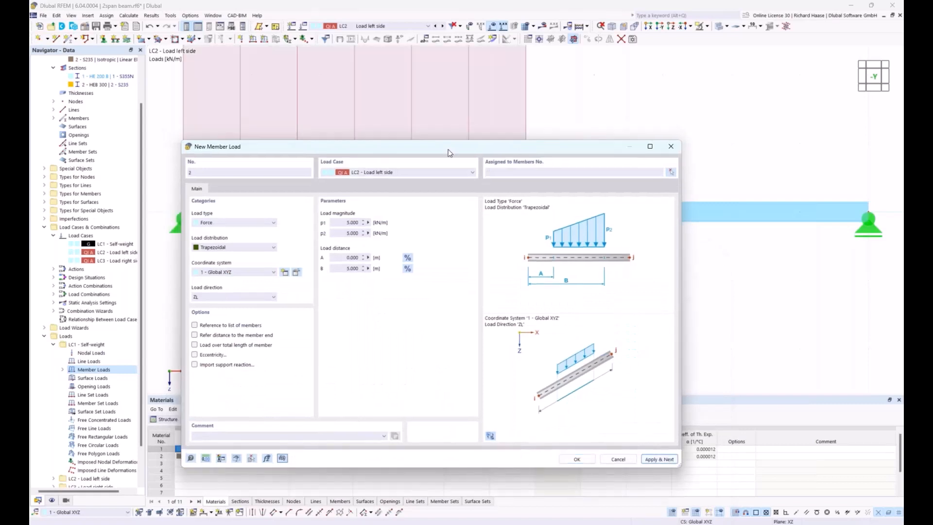
Step: Switch the next member load to load case LC3 - Load right side and assign it to member 1
{"action": "left_click_drag", "start_coordinate": [448, 152], "coordinate": [467, 203]}
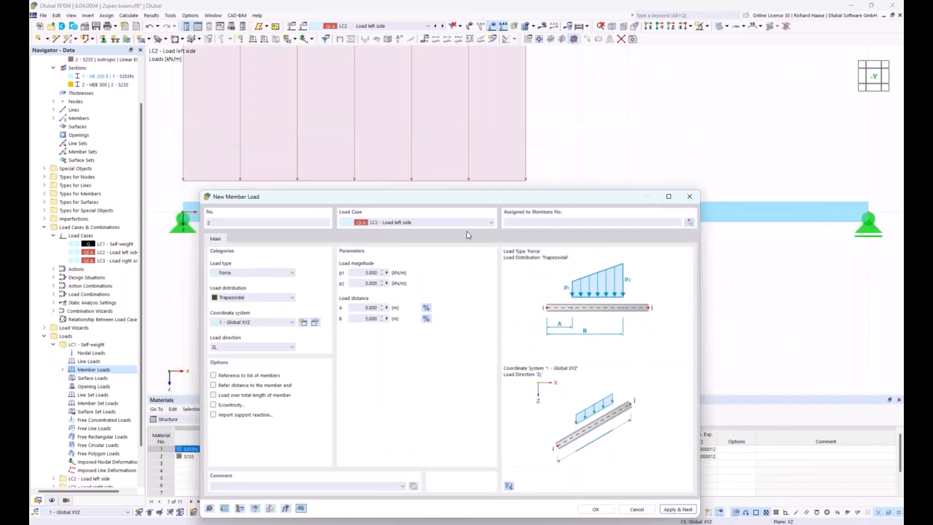
{"action": "left_click", "coordinate": [415, 224]}
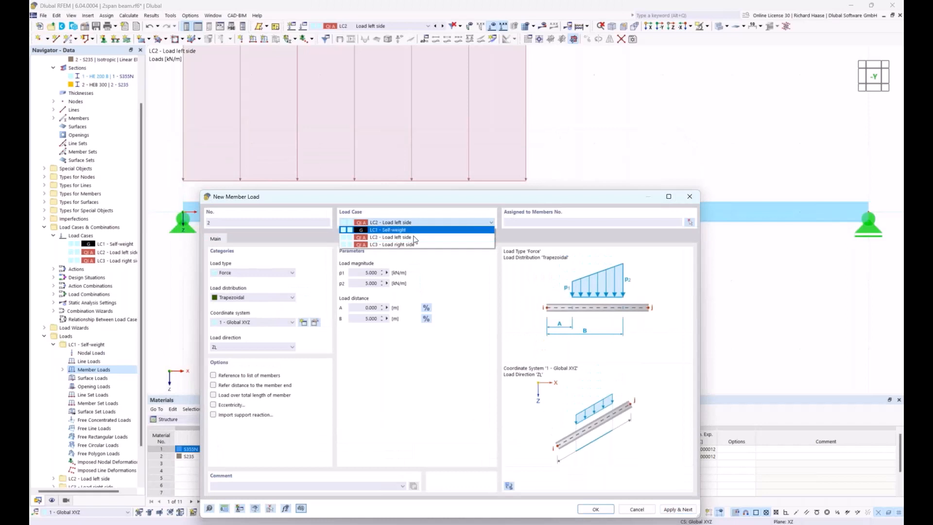
{"action": "left_click", "coordinate": [412, 245]}
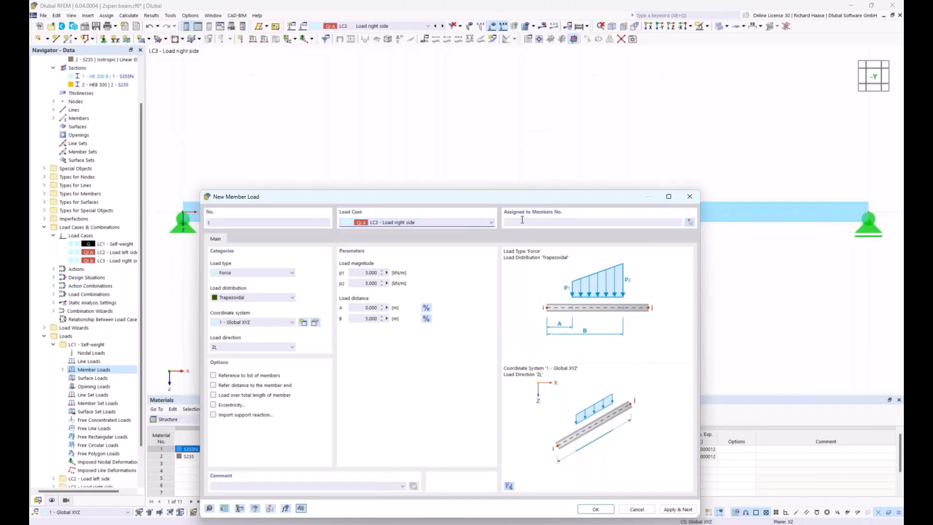
{"action": "left_click", "coordinate": [522, 220]}
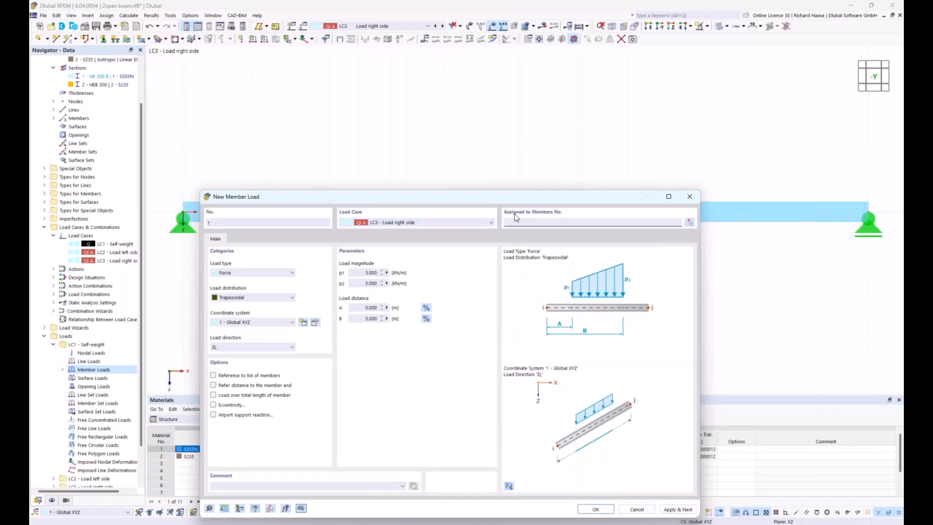
{"action": "type", "text": "1"}
Step: Set the LC3 load distances to A 5 m and B 10 m and create the load
{"action": "left_click_drag", "start_coordinate": [447, 197], "coordinate": [465, 226]}
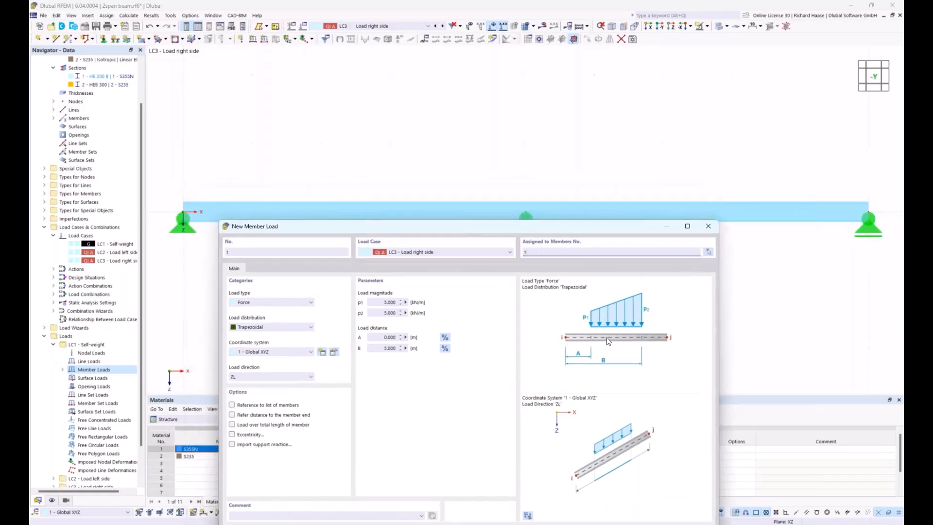
{"action": "left_click", "coordinate": [390, 337]}
{"action": "type", "text": "5"}
{"action": "key", "text": "Tab"}
{"action": "type", "text": "1"}
{"action": "left_click_drag", "start_coordinate": [524, 227], "coordinate": [488, 126]}
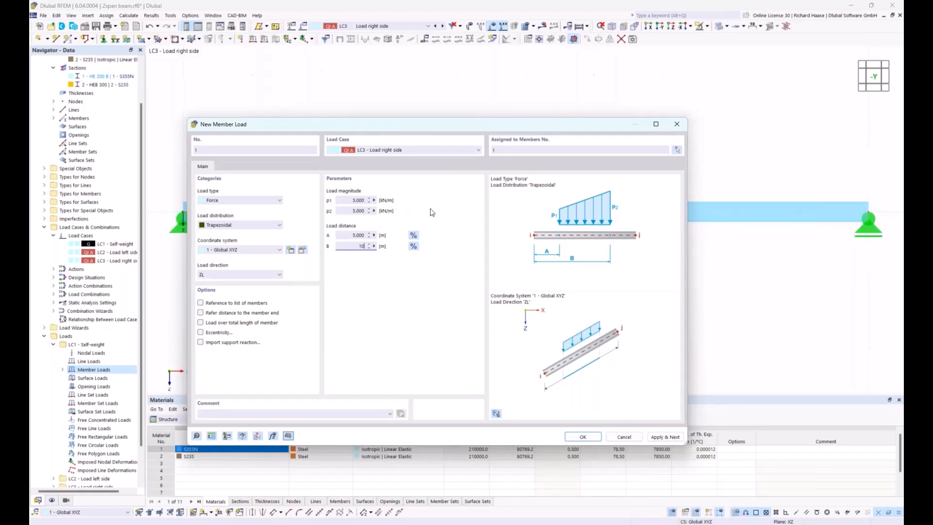
{"action": "left_click", "coordinate": [585, 437]}
Step: Display the member load of load case LC1 - Self-weight on the beam
{"action": "scroll", "coordinate": [577, 329], "scroll_direction": "down", "scroll_amount": 2}
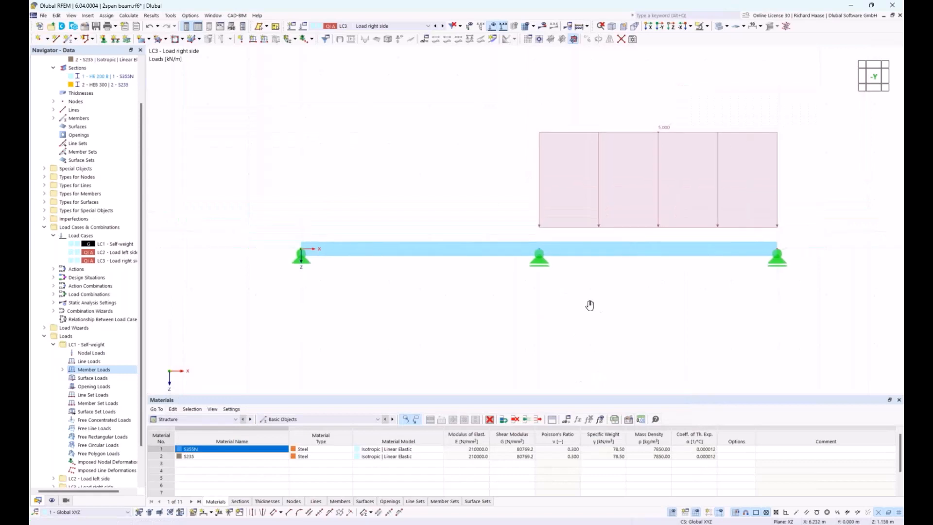
{"action": "middle_click_drag", "start_coordinate": [589, 302], "coordinate": [543, 317]}
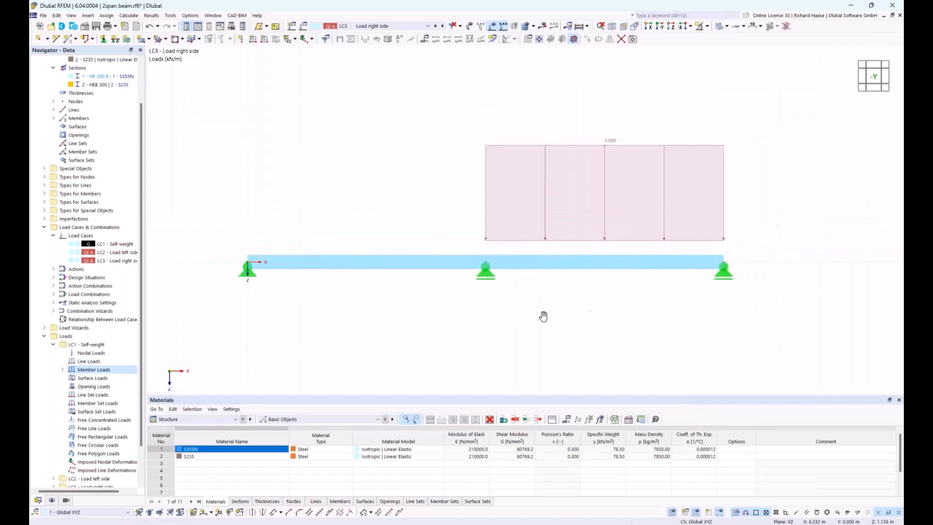
{"action": "left_click", "coordinate": [380, 28]}
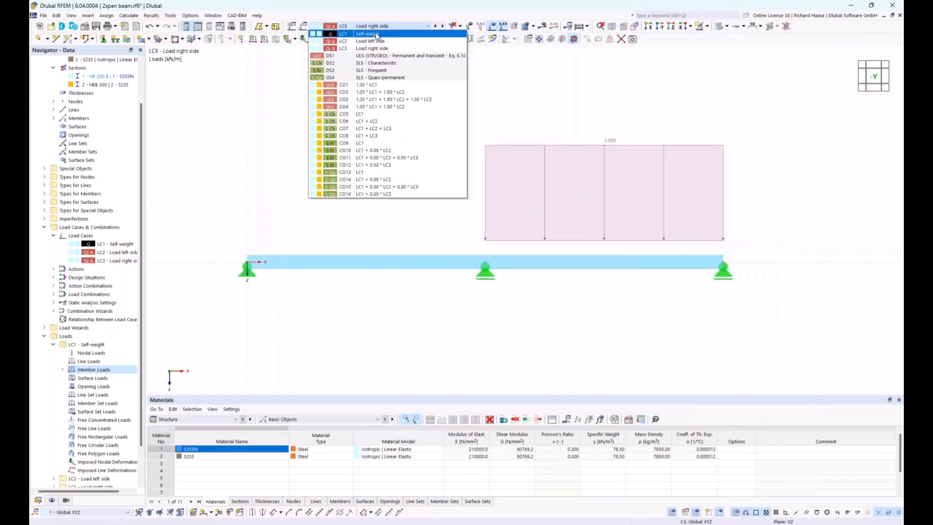
{"action": "left_click", "coordinate": [377, 34]}
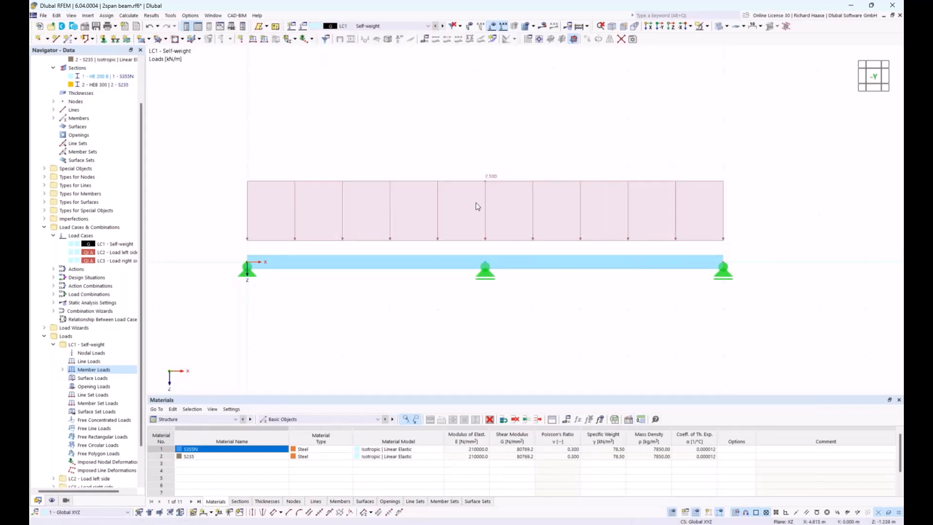
Step: Toggle the self-weight display on and off for LC1, and review the loads of LC2 and LC3
{"action": "left_click", "coordinate": [52, 500]}
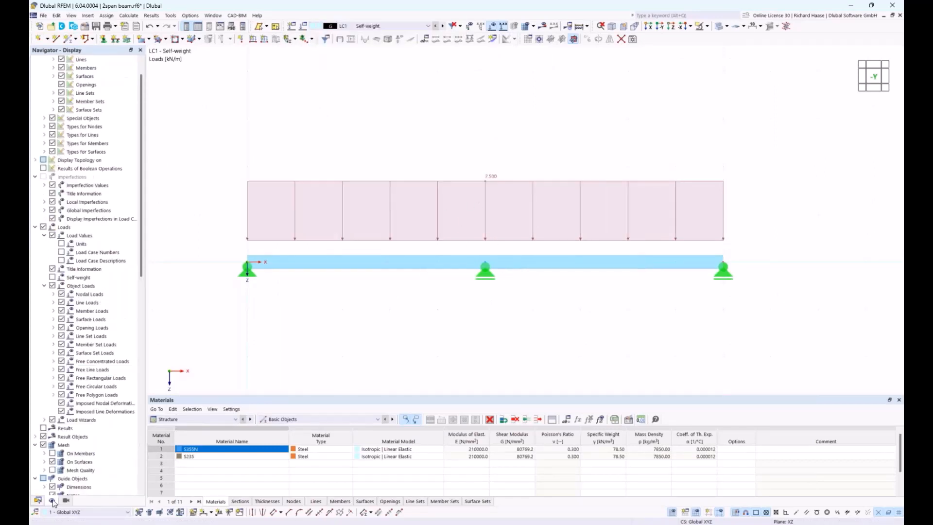
{"action": "left_click", "coordinate": [53, 277]}
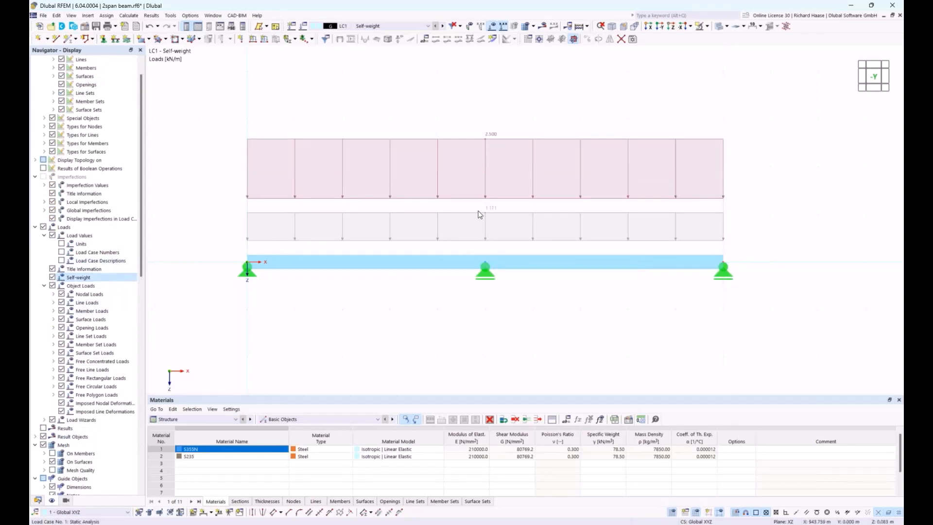
{"action": "left_click", "coordinate": [52, 278]}
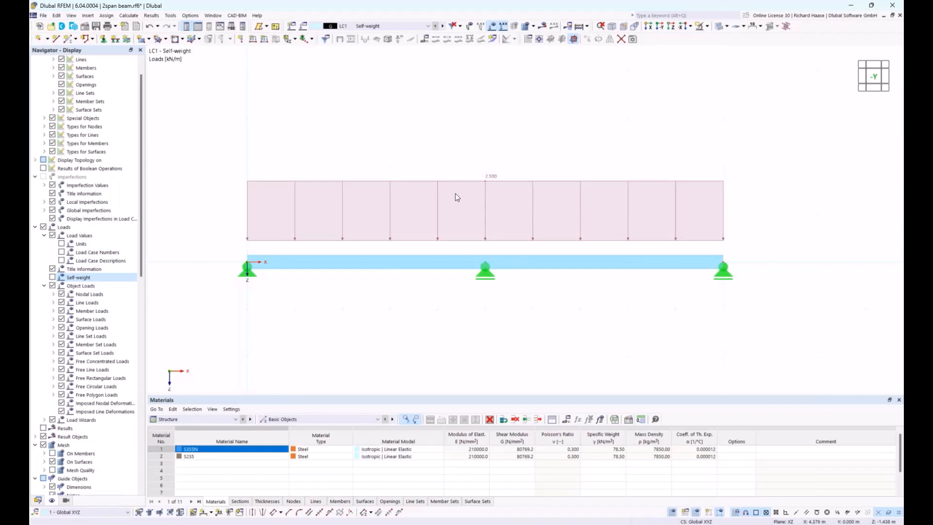
{"action": "left_click", "coordinate": [444, 27]}
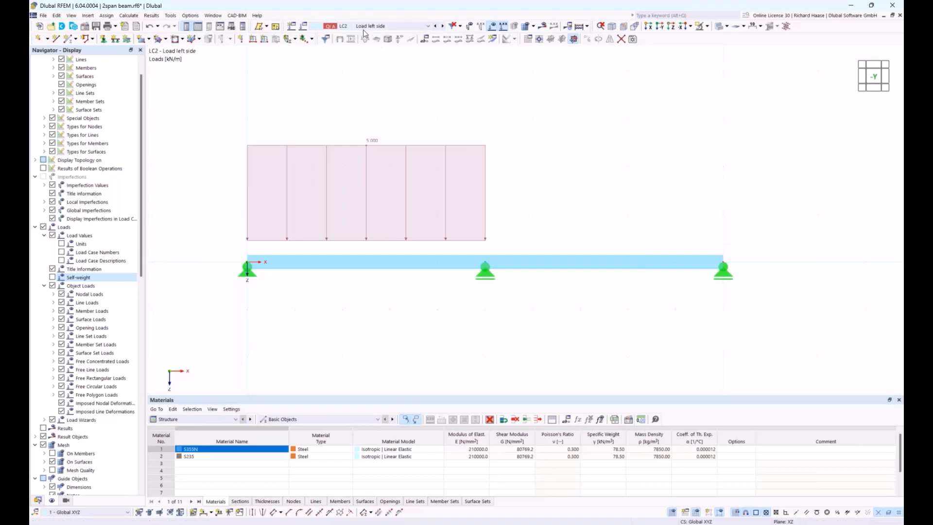
{"action": "left_click", "coordinate": [444, 27]}
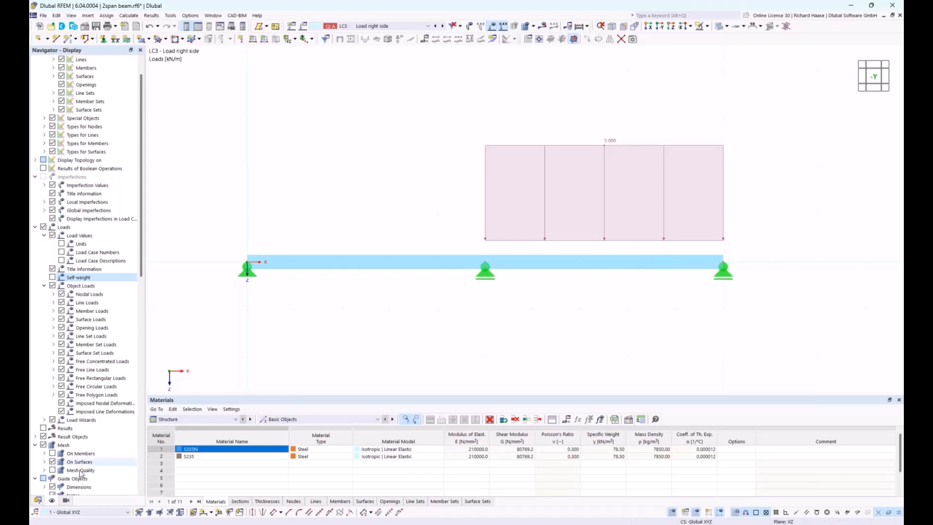
Step: Deactivate the shear stiffness of section 2 - HEB 300
{"action": "left_click", "coordinate": [38, 500]}
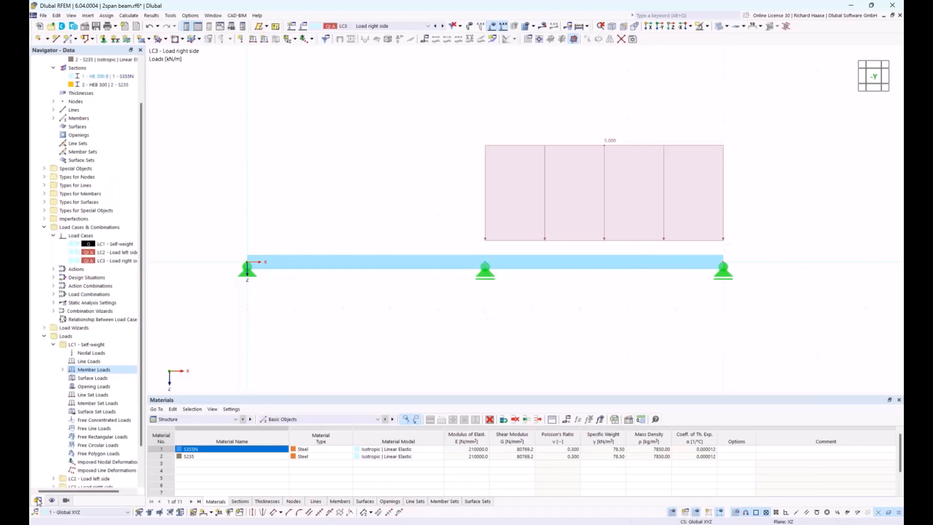
{"action": "scroll", "coordinate": [102, 138], "scroll_direction": "up", "scroll_amount": 2}
{"action": "right_click", "coordinate": [101, 136]}
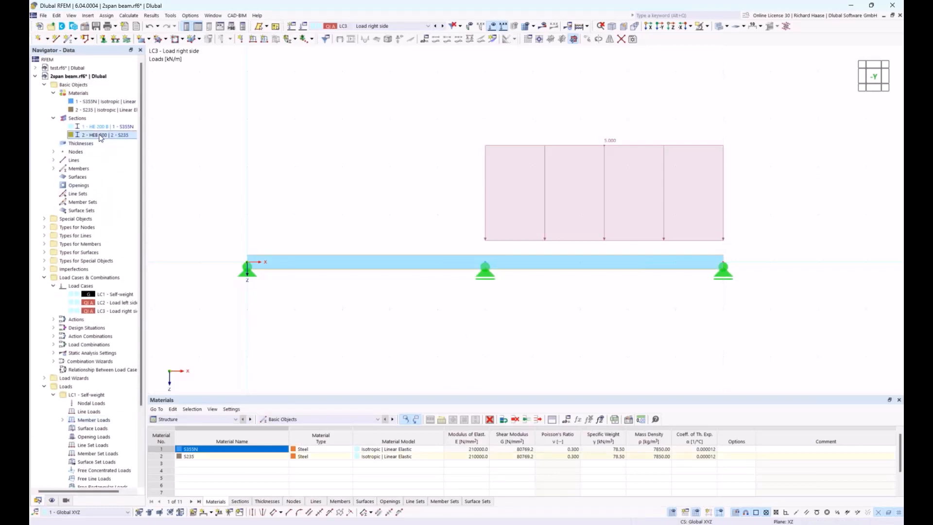
{"action": "left_click", "coordinate": [122, 144]}
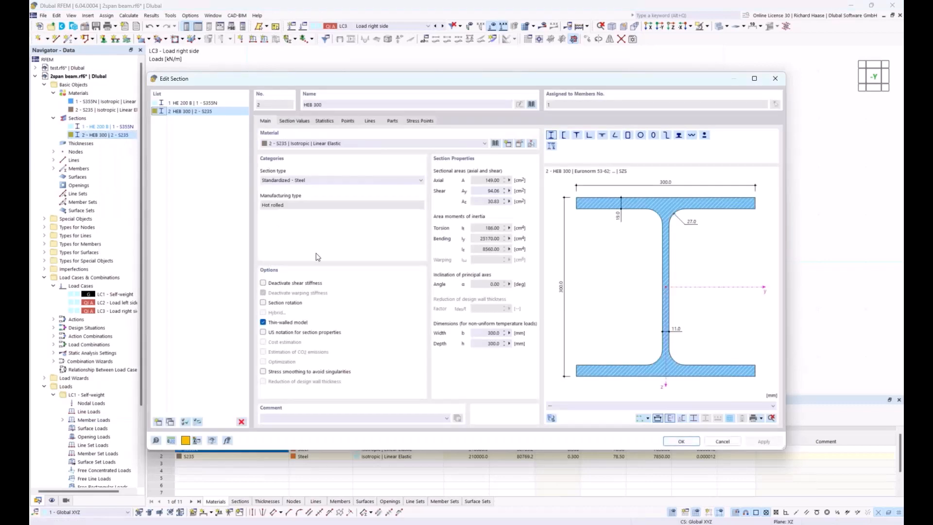
{"action": "left_click_drag", "start_coordinate": [394, 80], "coordinate": [436, 88]}
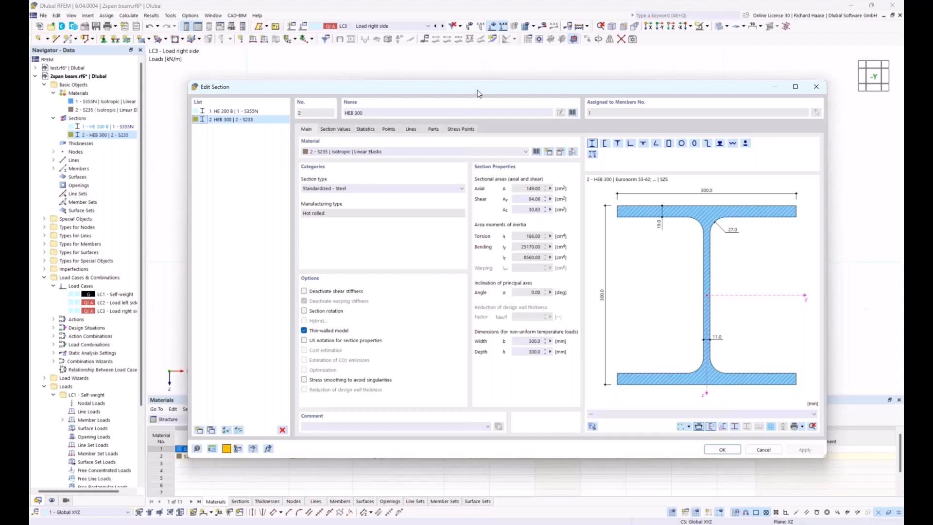
{"action": "mouse_move", "coordinate": [477, 92]}
{"action": "left_mouse_down"}
{"action": "mouse_move", "coordinate": [476, 129]}
{"action": "mouse_move", "coordinate": [477, 104]}
{"action": "left_mouse_up"}
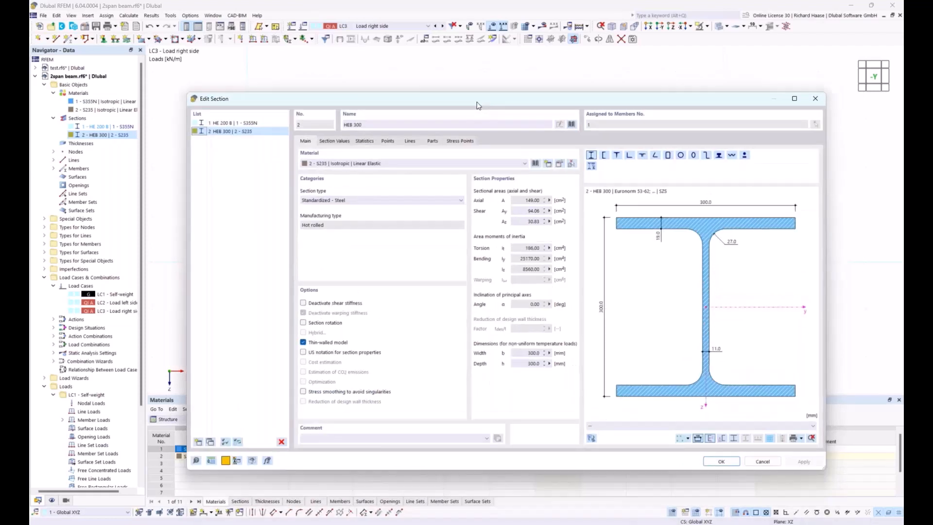
{"action": "left_click", "coordinate": [303, 303]}
{"action": "left_click", "coordinate": [715, 462]}
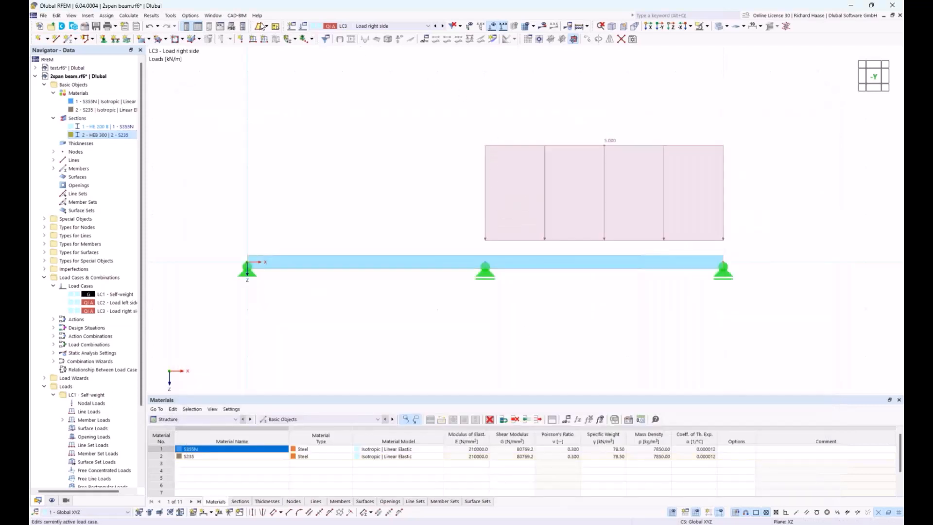
Step: Calculate load case LC1 - Self-weight and show its deformations with the loads hidden
{"action": "left_click", "coordinate": [129, 16]}
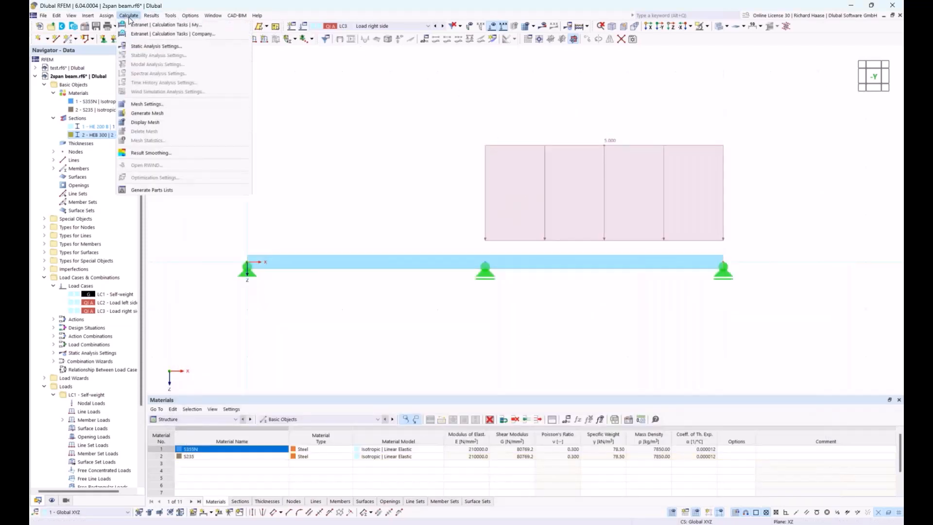
{"action": "mouse_move", "coordinate": [190, 16]}
{"action": "left_click", "coordinate": [388, 26]}
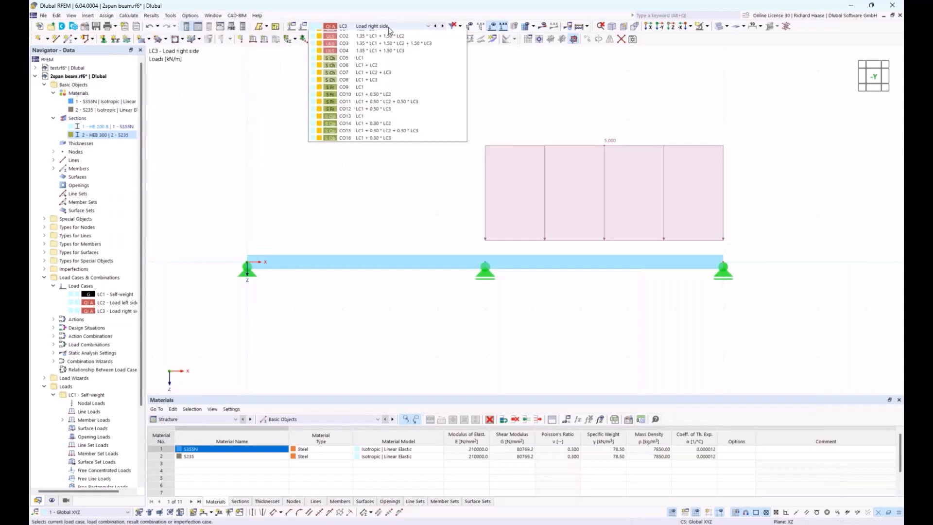
{"action": "left_click", "coordinate": [389, 34]}
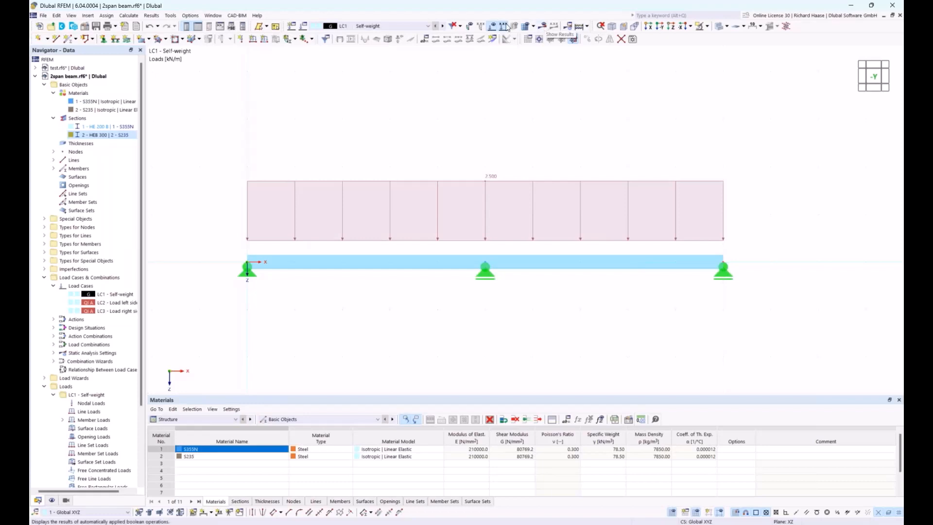
{"action": "left_click", "coordinate": [543, 26]}
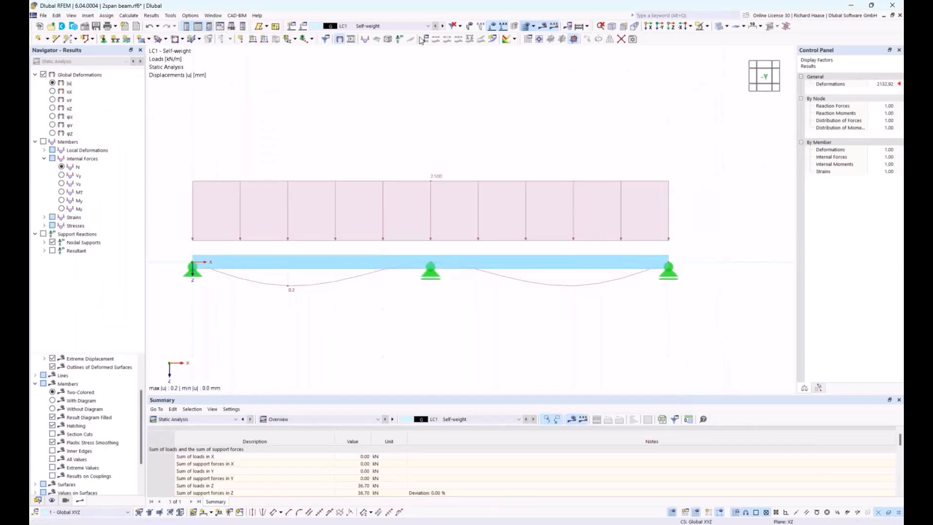
{"action": "left_click", "coordinate": [492, 28]}
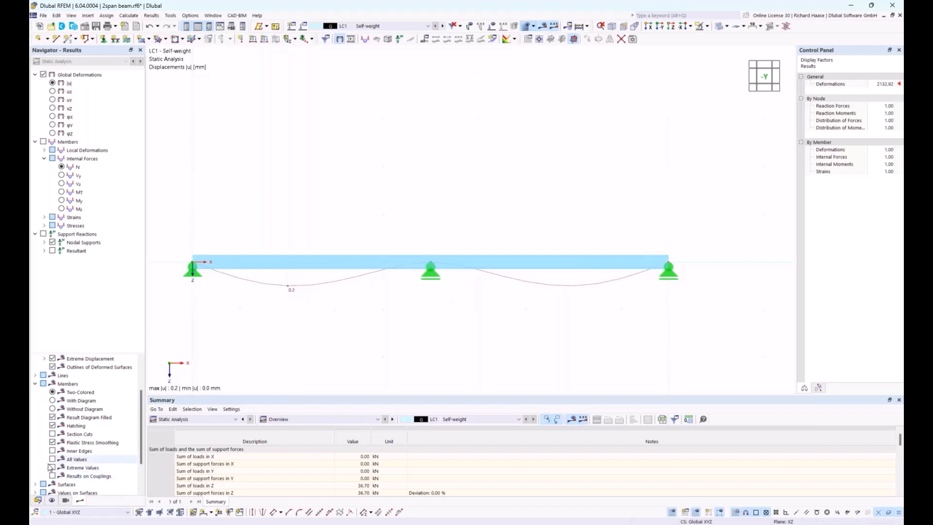
Step: Reactivate the shear stiffness of section 2 - HEB 300 and recalculate the LC1 deformations
{"action": "left_click", "coordinate": [36, 500]}
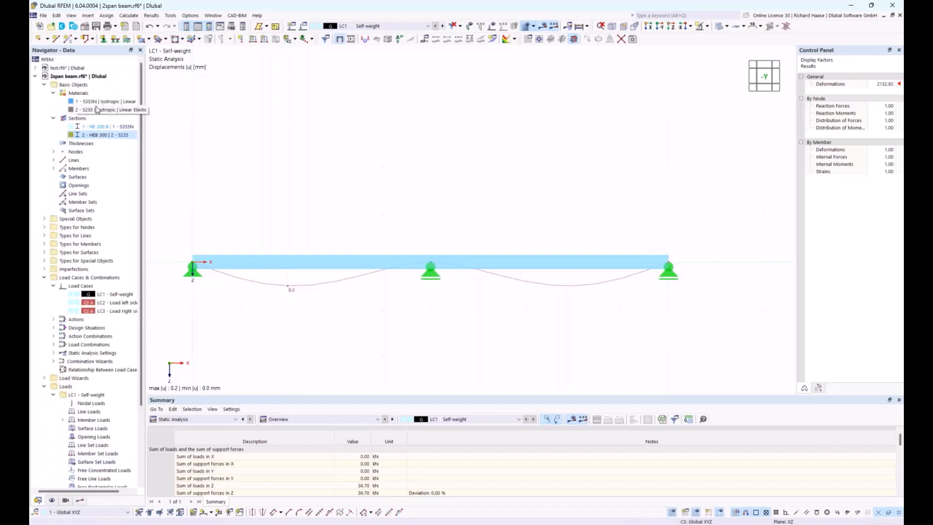
{"action": "right_click", "coordinate": [96, 137]}
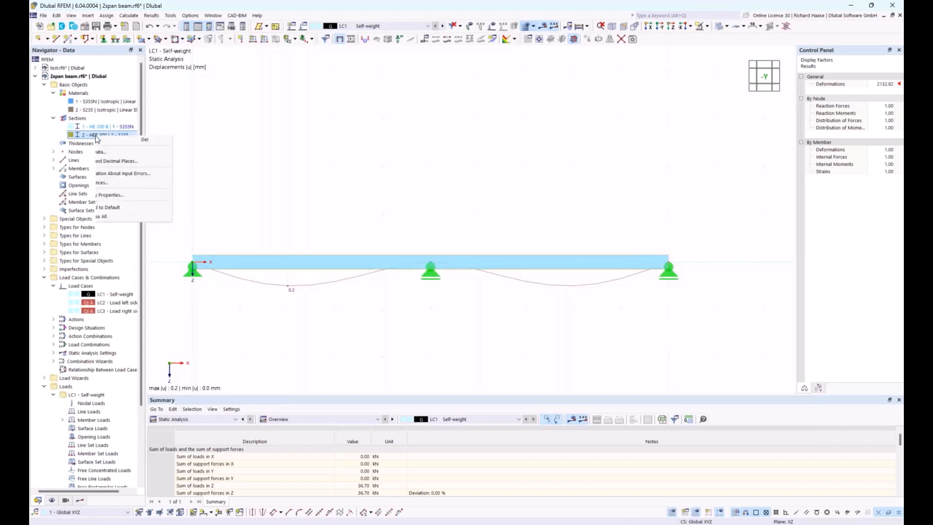
{"action": "left_click", "coordinate": [124, 142]}
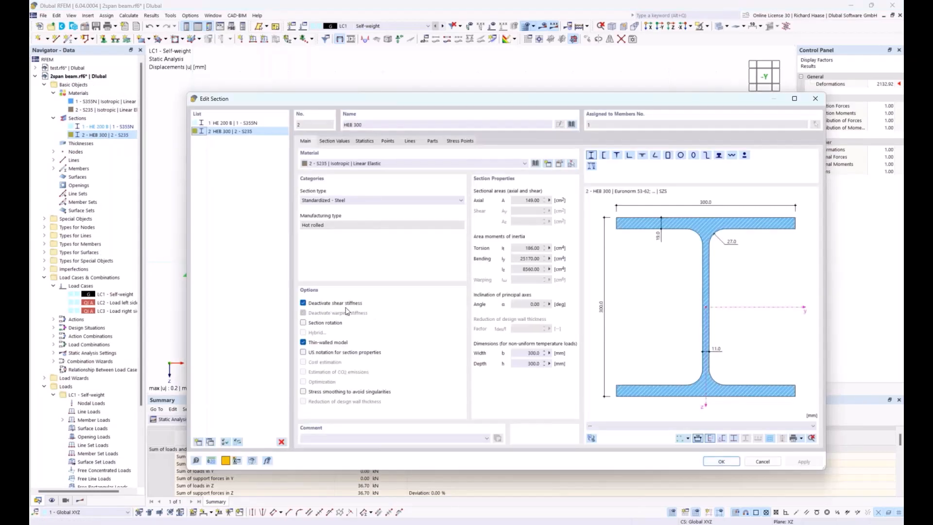
{"action": "left_click_drag", "start_coordinate": [429, 100], "coordinate": [530, 88]}
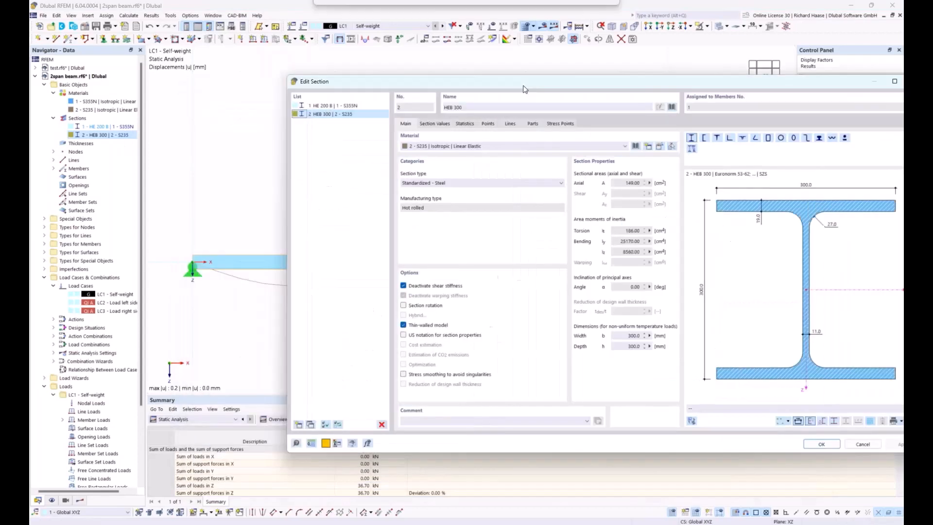
{"action": "left_click", "coordinate": [404, 290]}
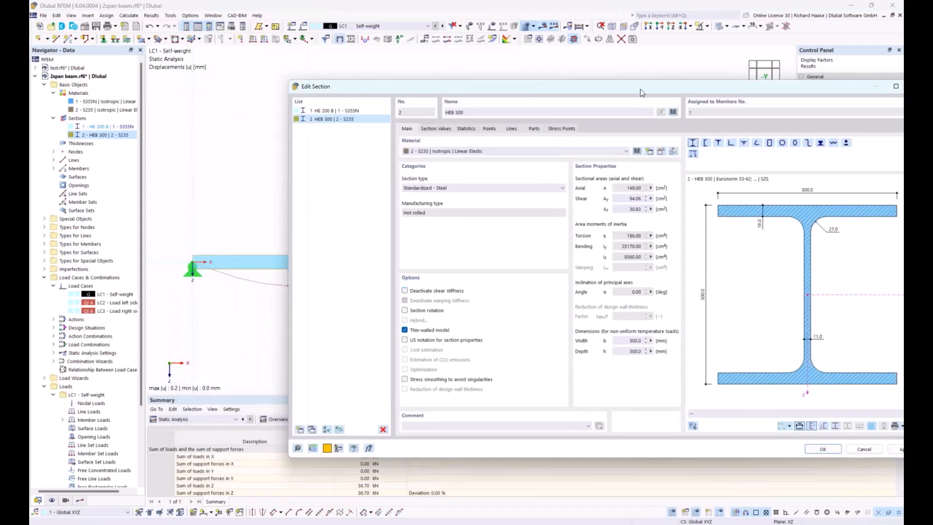
{"action": "mouse_move", "coordinate": [641, 92]}
{"action": "left_mouse_down"}
{"action": "mouse_move", "coordinate": [631, 150]}
{"action": "mouse_move", "coordinate": [644, 87]}
{"action": "left_mouse_up"}
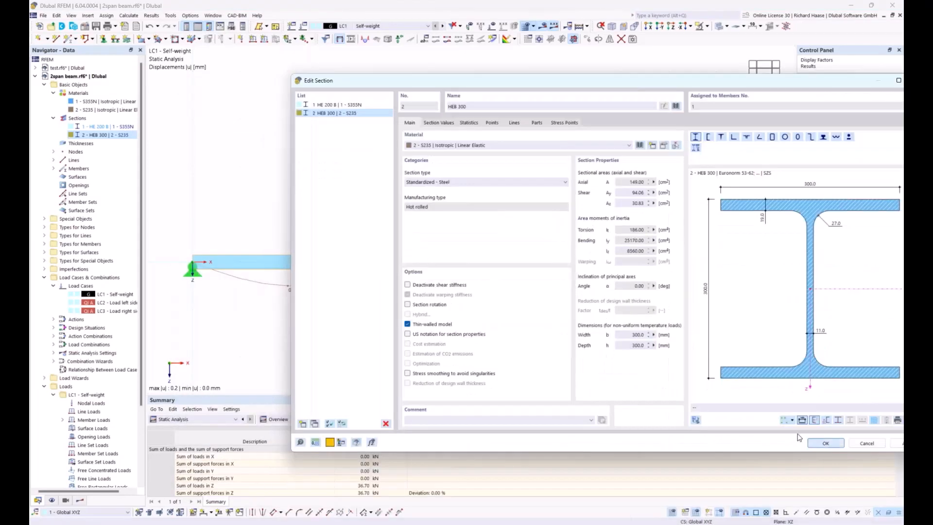
{"action": "left_click", "coordinate": [825, 443]}
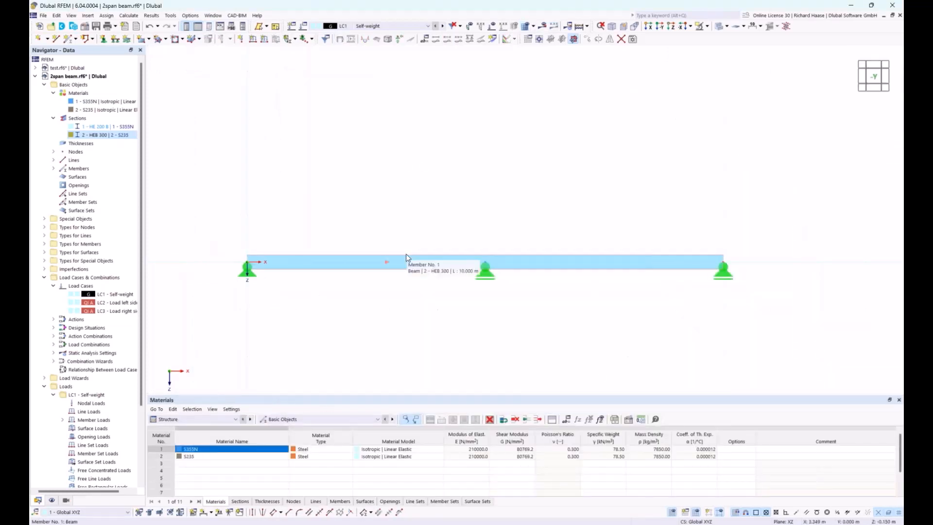
{"action": "left_click", "coordinate": [543, 27]}
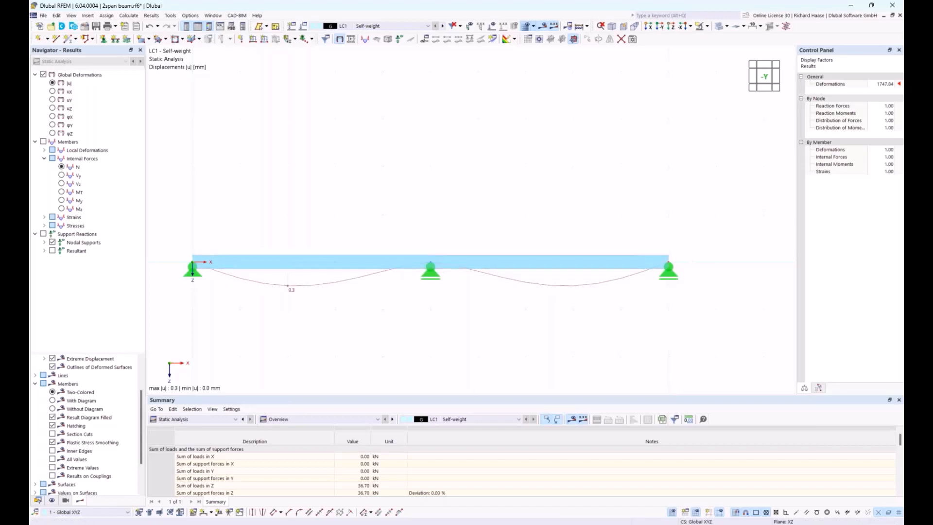
Step: Examine the options and shear areas of section 2 - HEB 300 without changing them
{"action": "left_click", "coordinate": [37, 500]}
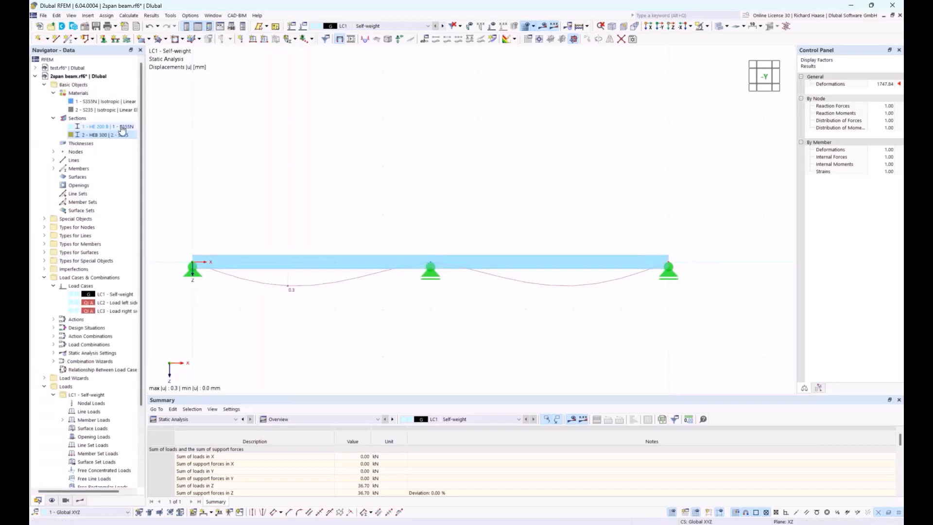
{"action": "right_click", "coordinate": [96, 135]}
{"action": "left_click", "coordinate": [107, 138]}
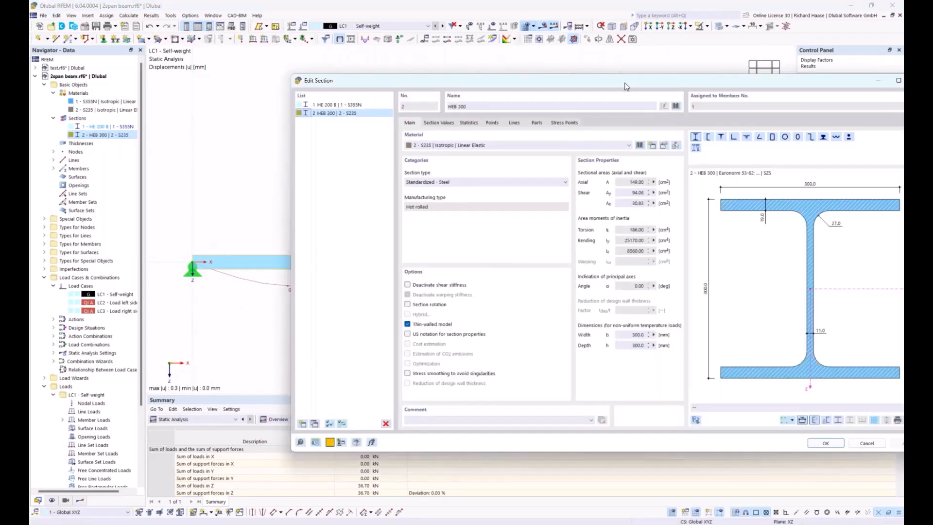
{"action": "left_click_drag", "start_coordinate": [629, 83], "coordinate": [596, 85]}
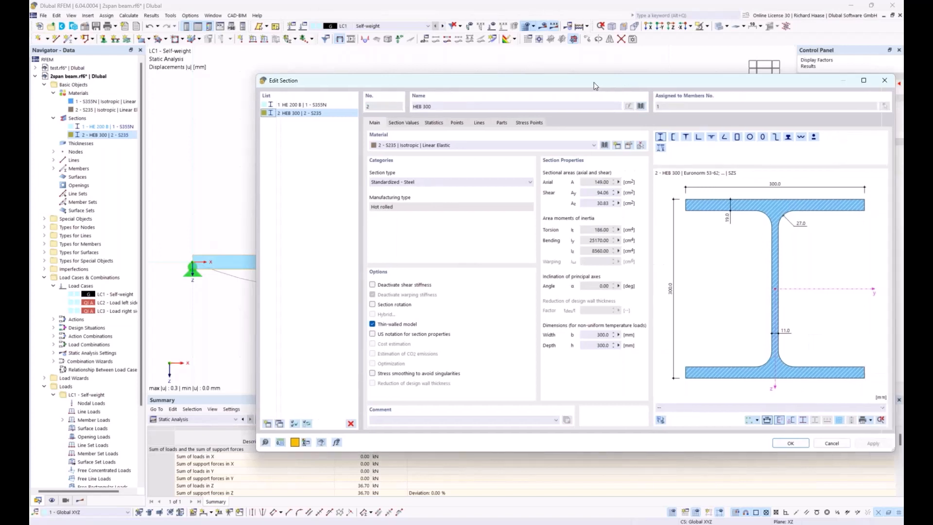
{"action": "mouse_move", "coordinate": [592, 83]}
{"action": "left_mouse_down"}
{"action": "mouse_move", "coordinate": [554, 82]}
{"action": "mouse_move", "coordinate": [584, 80]}
{"action": "left_mouse_up"}
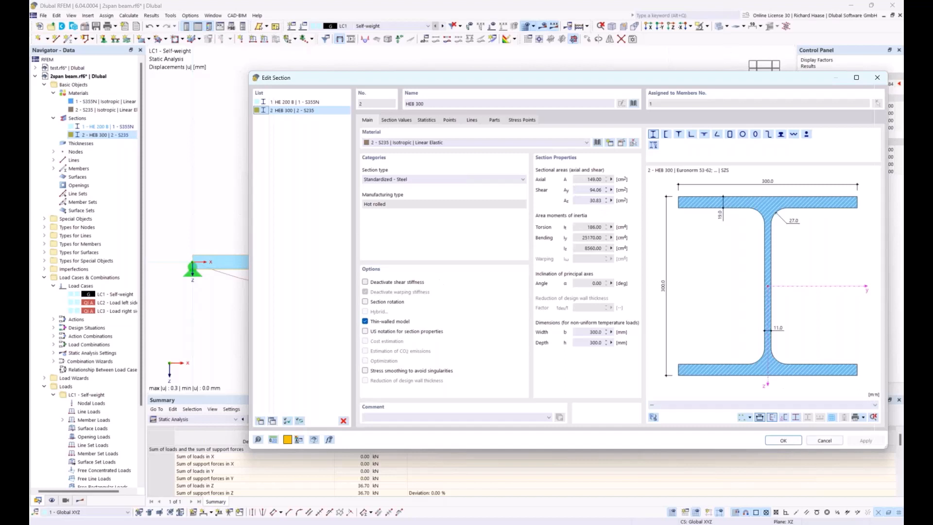
{"action": "left_click", "coordinate": [783, 441]}
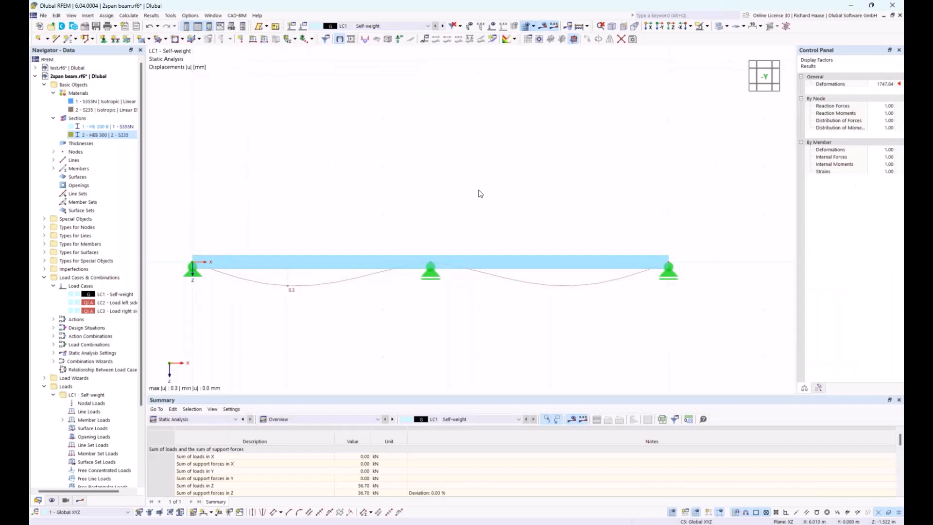
Step: Switch to design situation DS1 - ULS (STR/GEO) and calculate it to display its deformations
{"action": "left_click", "coordinate": [132, 19]}
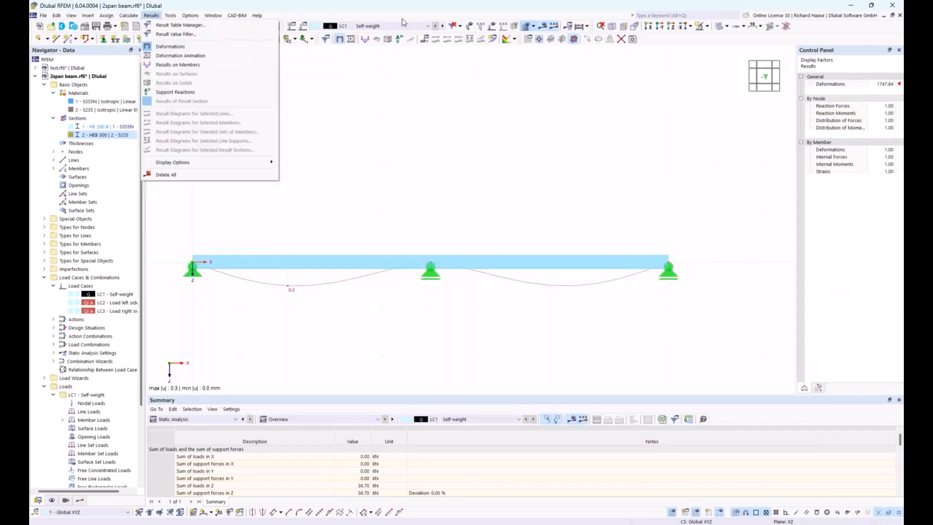
{"action": "left_click", "coordinate": [392, 29]}
{"action": "left_click", "coordinate": [392, 29]}
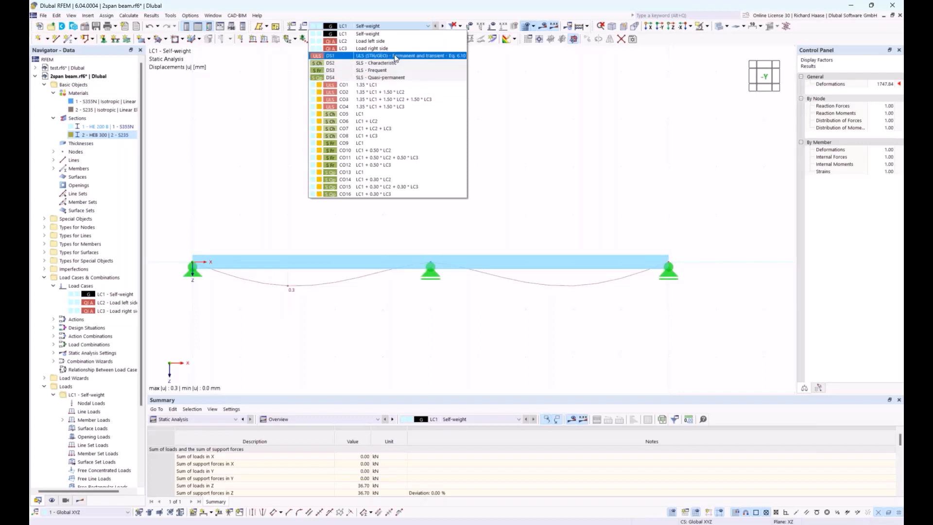
{"action": "left_click", "coordinate": [368, 58]}
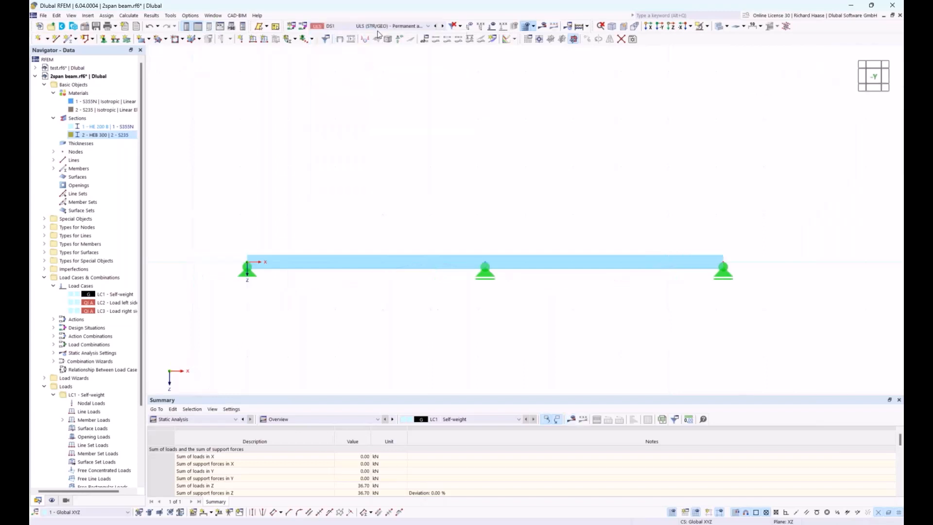
{"action": "left_click", "coordinate": [545, 29]}
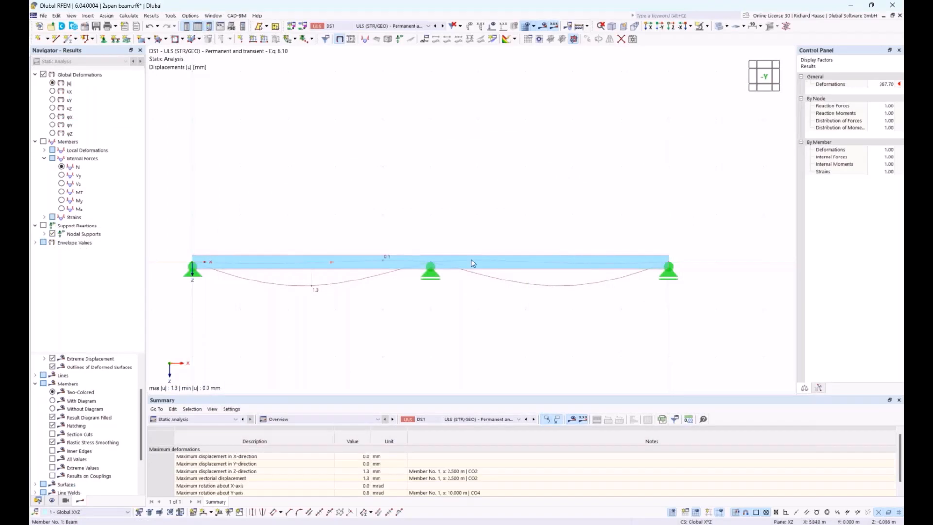
Step: Expand the envelope value options of the results and display the beam as a wireframe model
{"action": "left_click", "coordinate": [35, 242]}
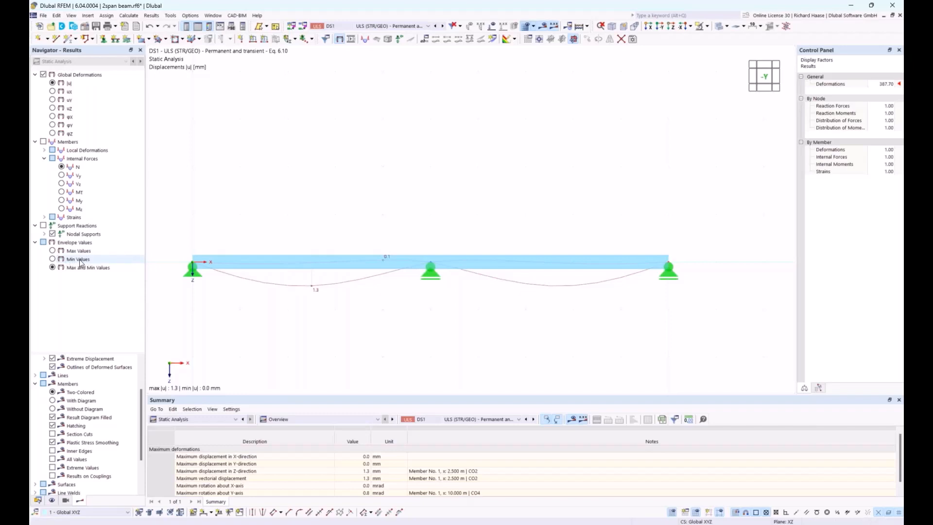
{"action": "left_click", "coordinate": [724, 27]}
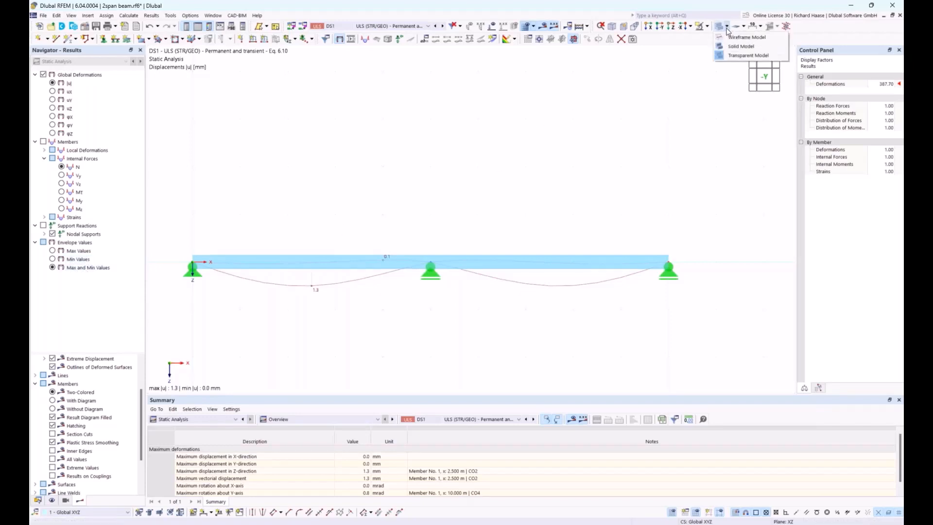
{"action": "left_click", "coordinate": [734, 40]}
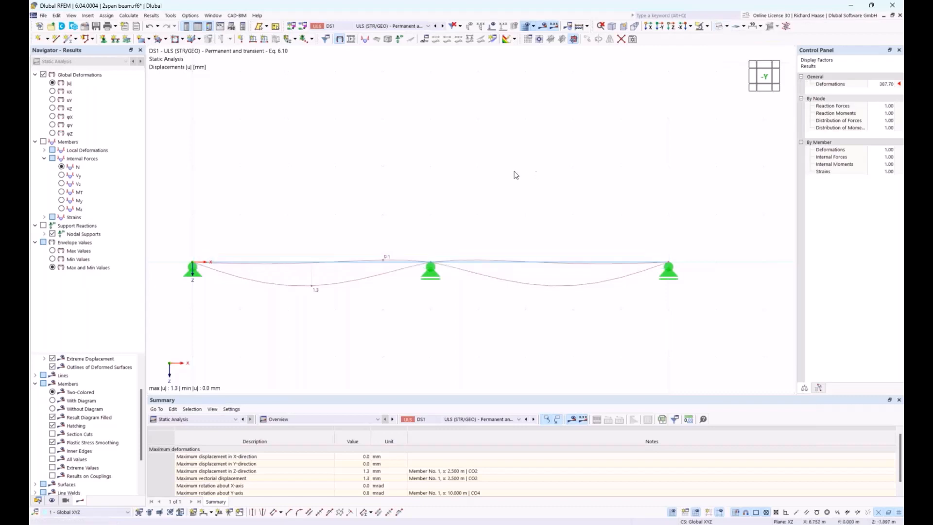
Step: Display the member moments My and compare the max, min, and combined max and min envelopes, keeping the combined one
{"action": "left_click", "coordinate": [62, 201]}
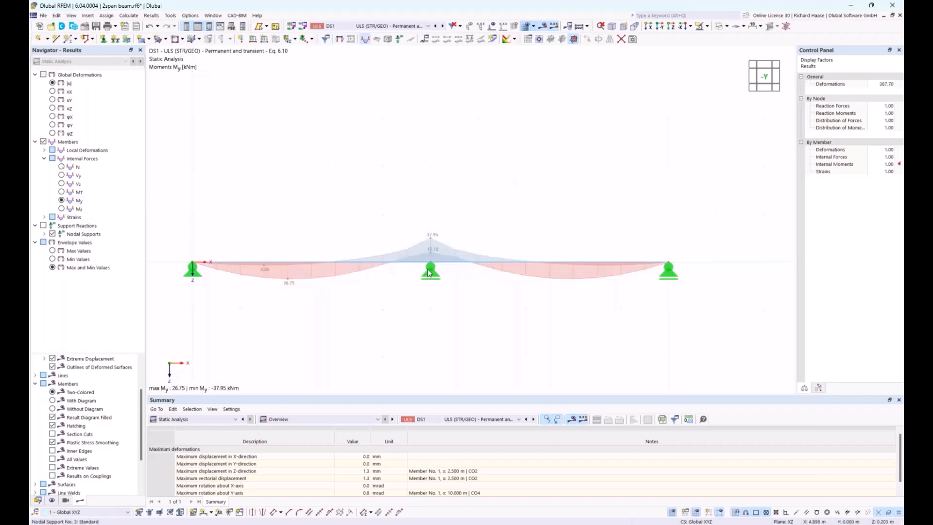
{"action": "scroll", "coordinate": [333, 302], "scroll_direction": "up", "scroll_amount": 2}
{"action": "scroll", "coordinate": [333, 302], "scroll_direction": "down", "scroll_amount": 2}
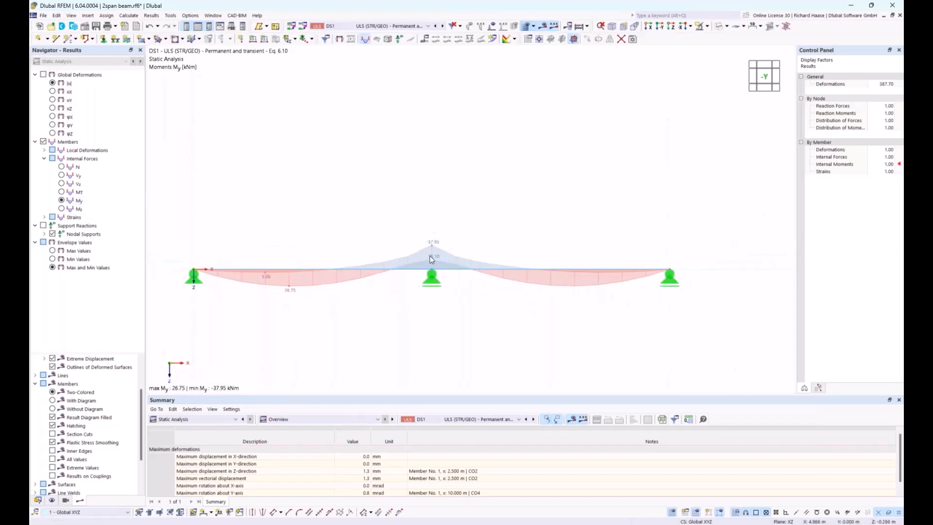
{"action": "left_click", "coordinate": [53, 251]}
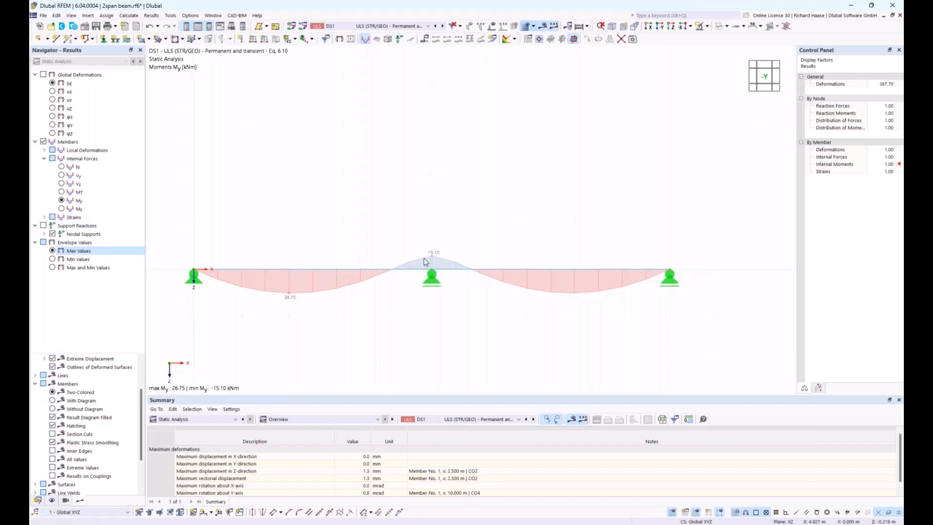
{"action": "left_click", "coordinate": [52, 259]}
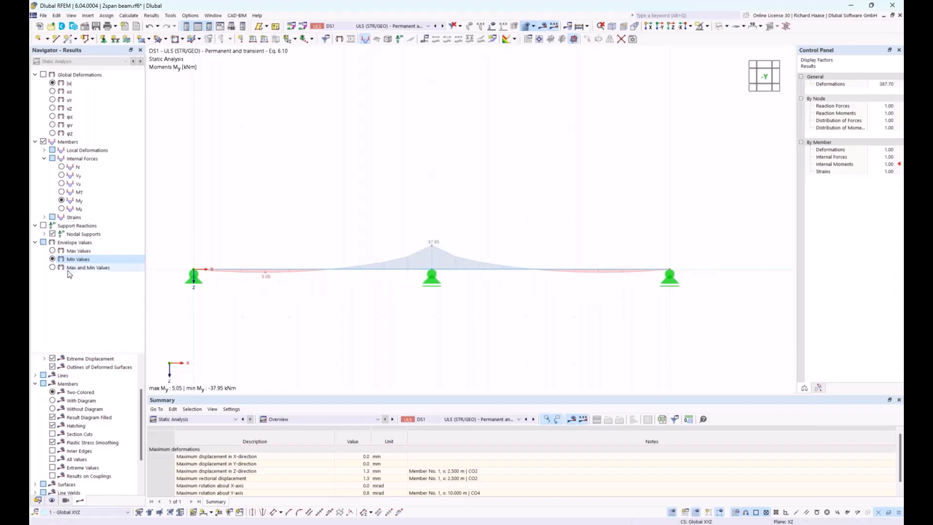
{"action": "left_click", "coordinate": [53, 267]}
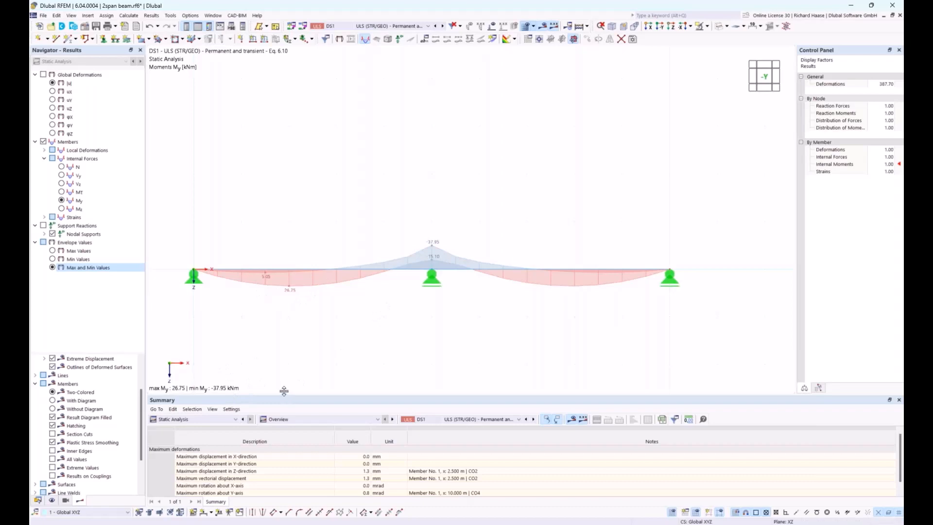
Step: Enlarge the results table and list the internal forces by member
{"action": "left_click_drag", "start_coordinate": [283, 392], "coordinate": [287, 350]}
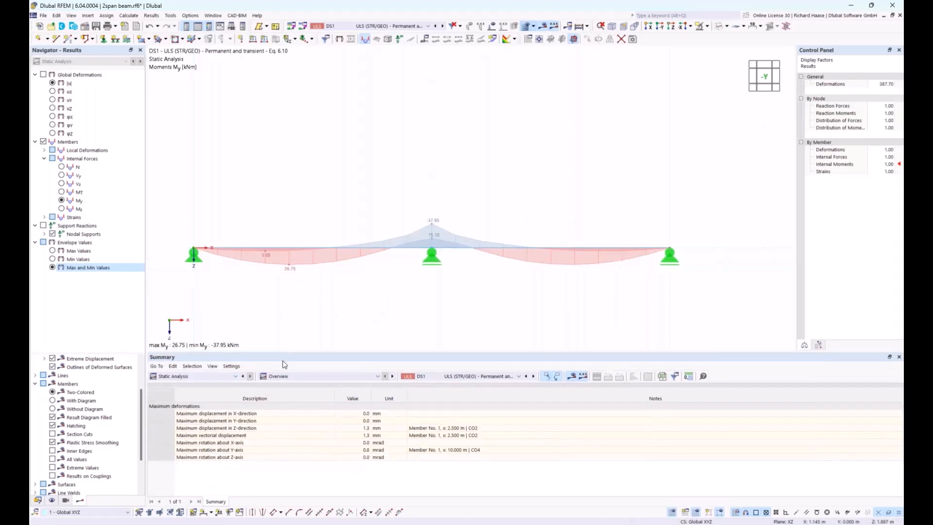
{"action": "left_click", "coordinate": [216, 377]}
{"action": "left_click", "coordinate": [284, 377]}
{"action": "left_click", "coordinate": [284, 377]}
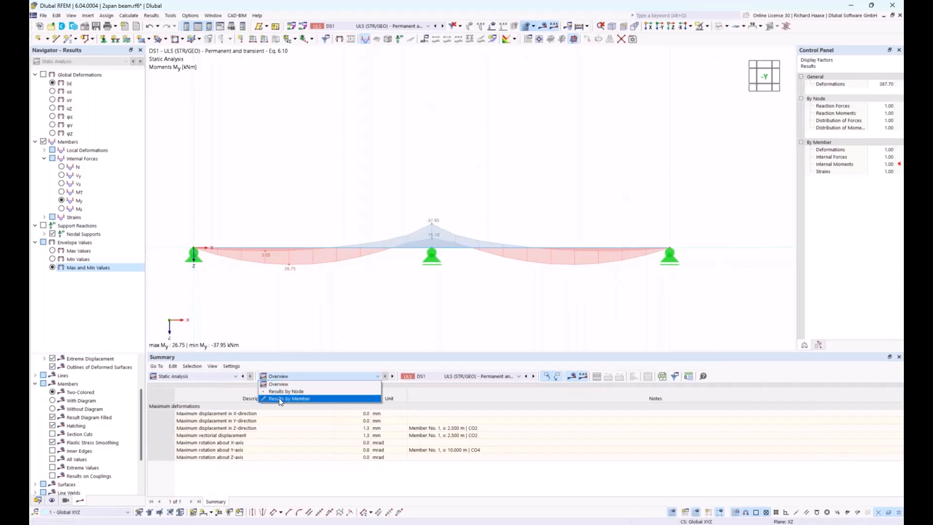
{"action": "left_click", "coordinate": [301, 399]}
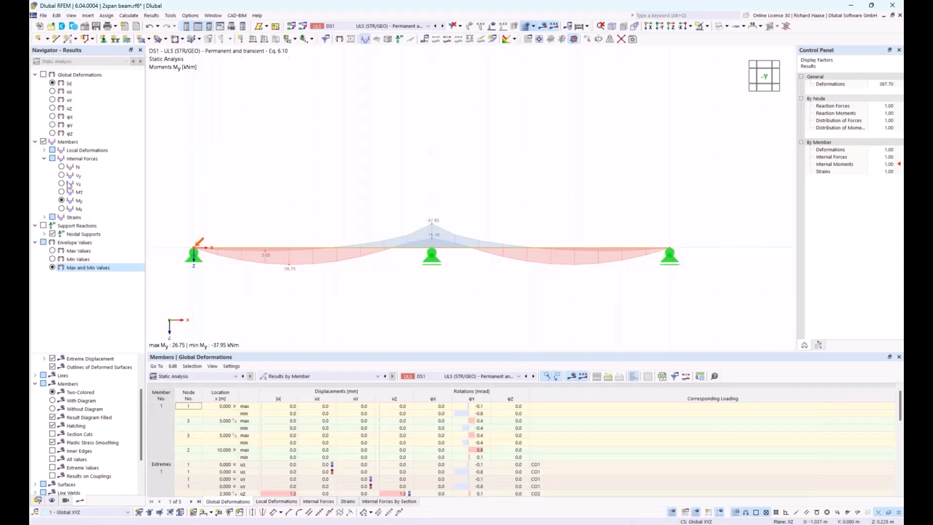
{"action": "left_click", "coordinate": [318, 501]}
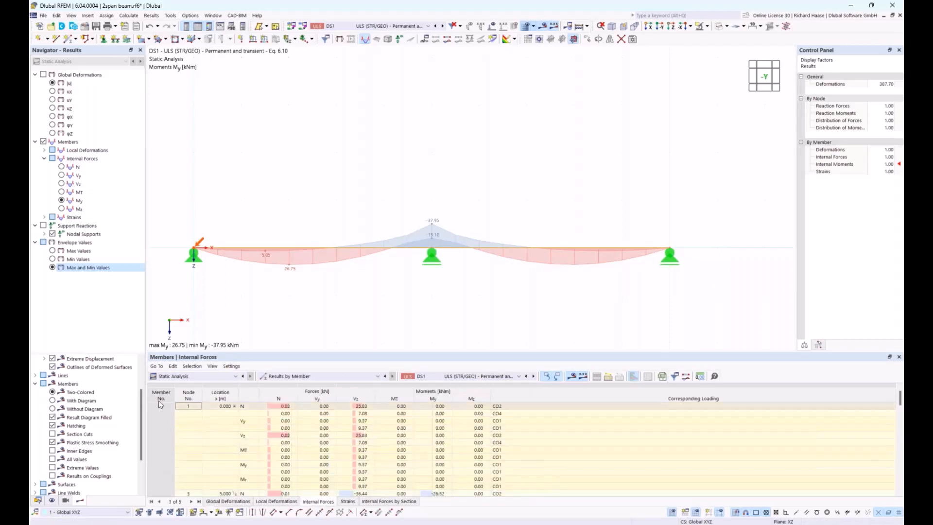
Step: Look up the maximum span moment My among member 1's extremes and check the definition of its corresponding load combination
{"action": "scroll", "coordinate": [245, 429], "scroll_direction": "down", "scroll_amount": 3}
{"action": "scroll", "coordinate": [245, 429], "scroll_direction": "up", "scroll_amount": 3}
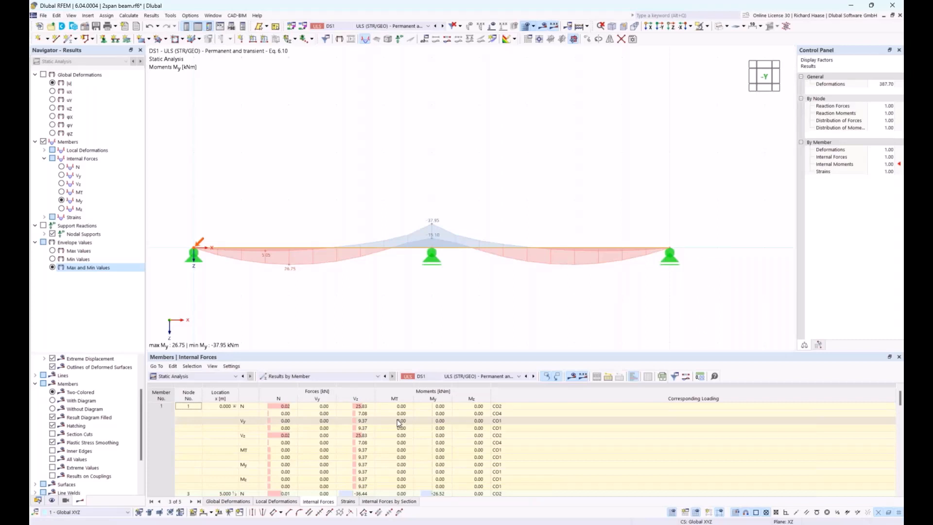
{"action": "scroll", "coordinate": [399, 422], "scroll_direction": "down", "scroll_amount": 4}
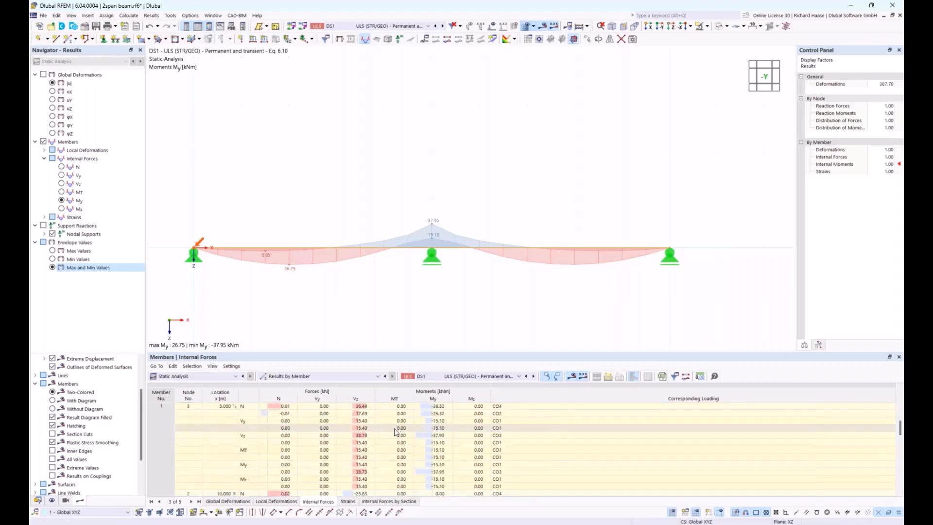
{"action": "scroll", "coordinate": [395, 432], "scroll_direction": "down", "scroll_amount": 5}
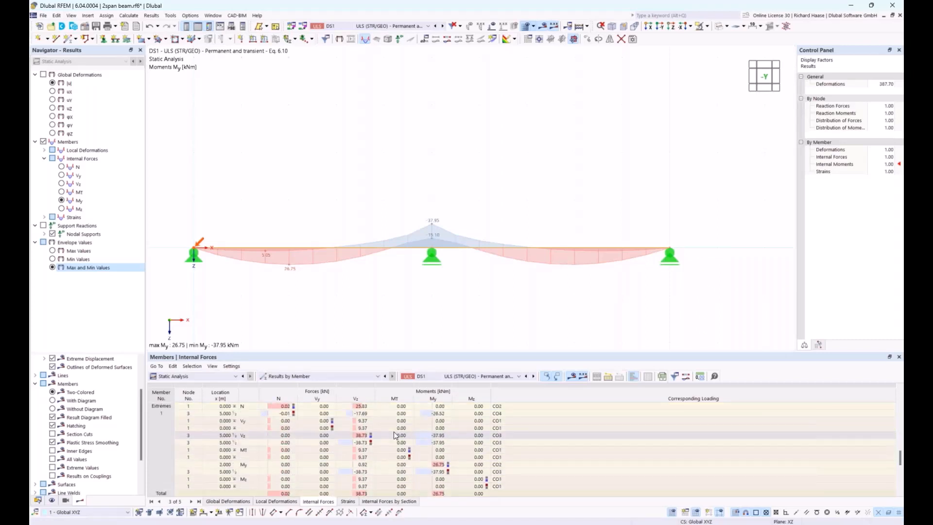
{"action": "scroll", "coordinate": [397, 437], "scroll_direction": "down", "scroll_amount": 2}
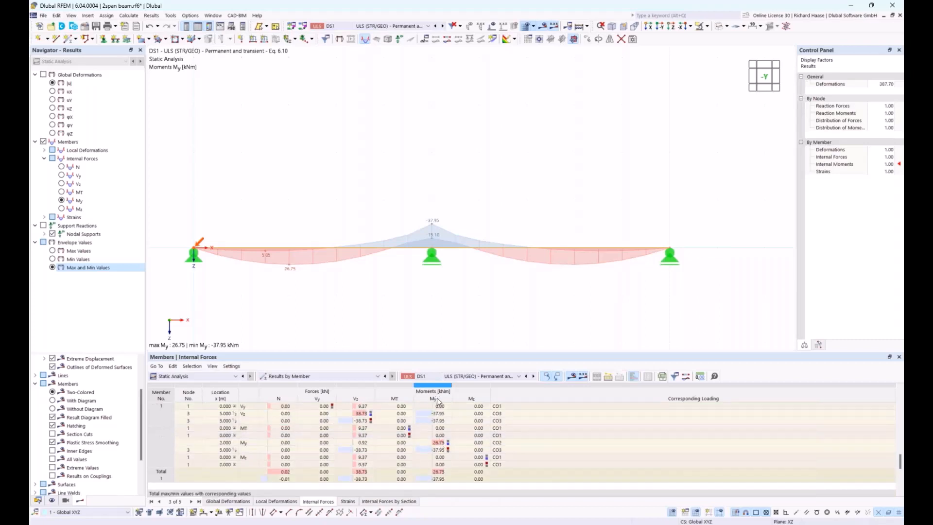
{"action": "left_click", "coordinate": [438, 444]}
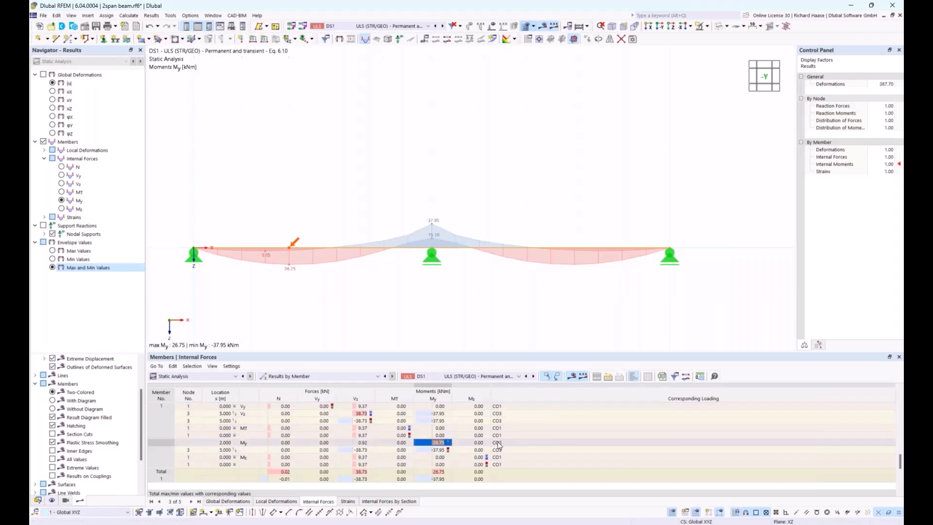
{"action": "left_click", "coordinate": [395, 26]}
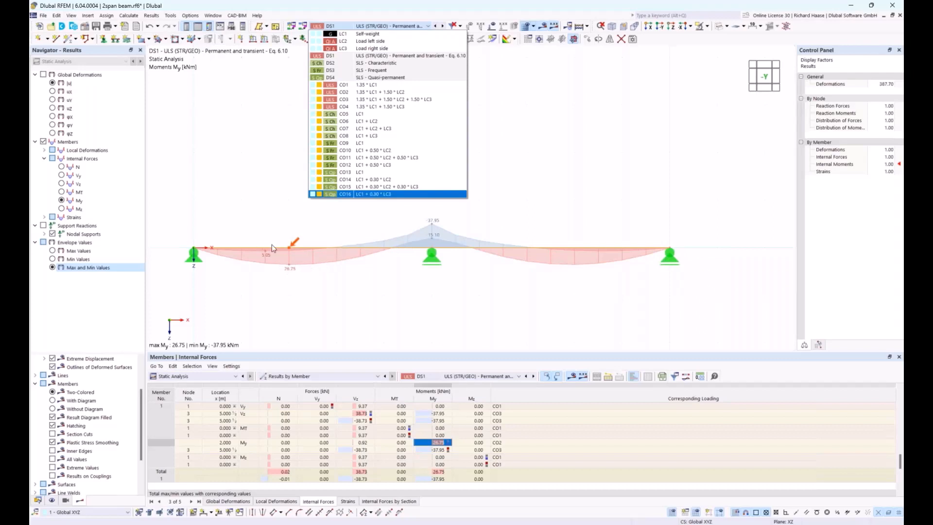
{"action": "left_click", "coordinate": [442, 294]}
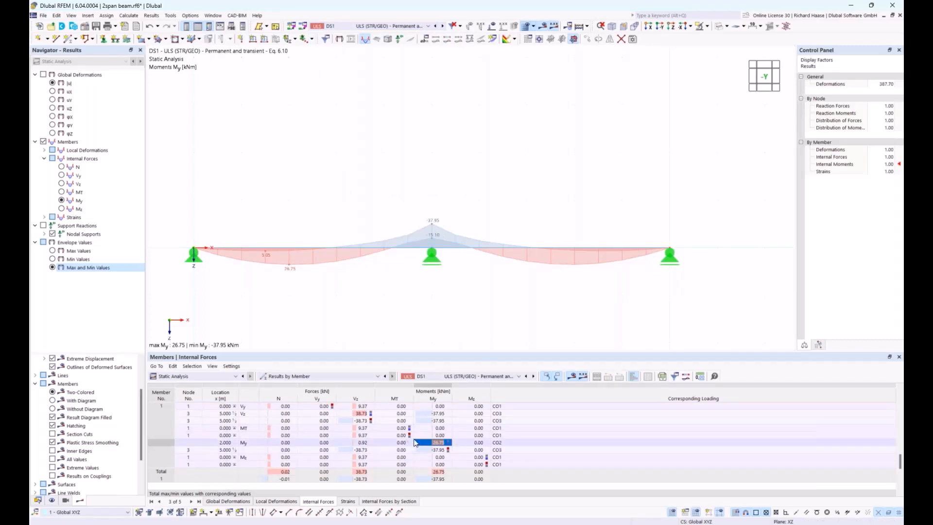
Step: Look up the moment My at the middle support, node 3, and check the definition of its corresponding load combination
{"action": "scroll", "coordinate": [447, 421], "scroll_direction": "up", "scroll_amount": 1}
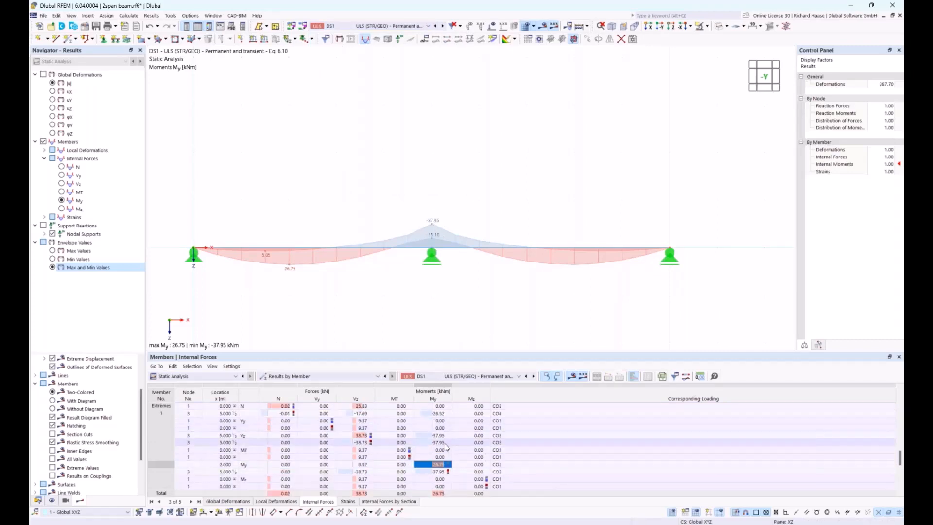
{"action": "left_click", "coordinate": [446, 435]}
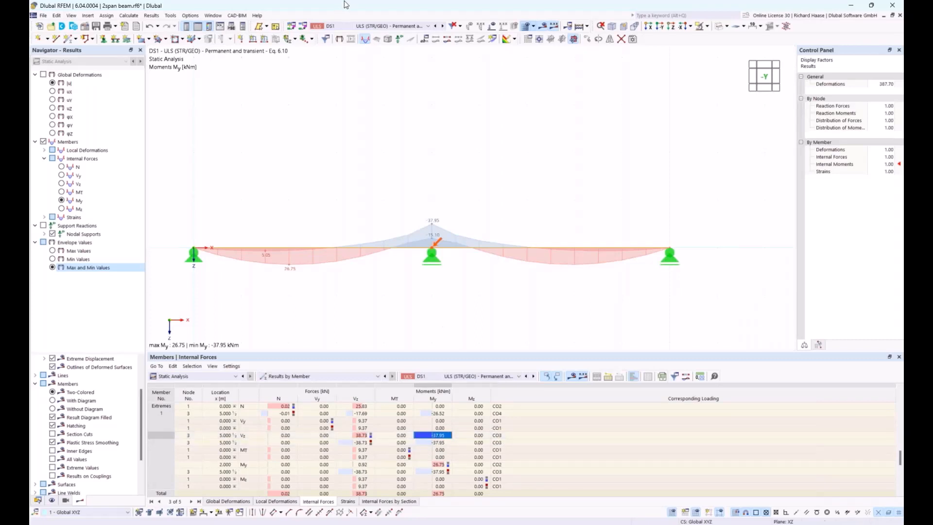
{"action": "left_click", "coordinate": [390, 25]}
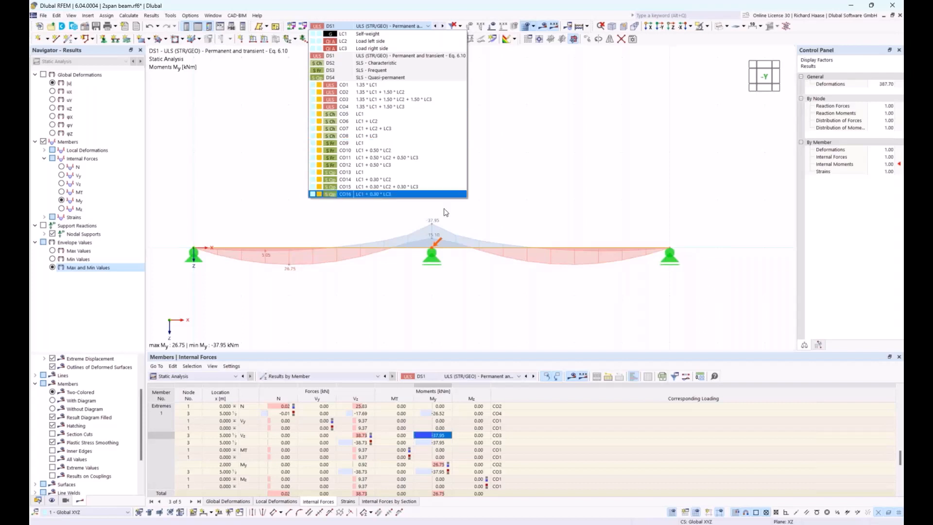
{"action": "left_click", "coordinate": [471, 293]}
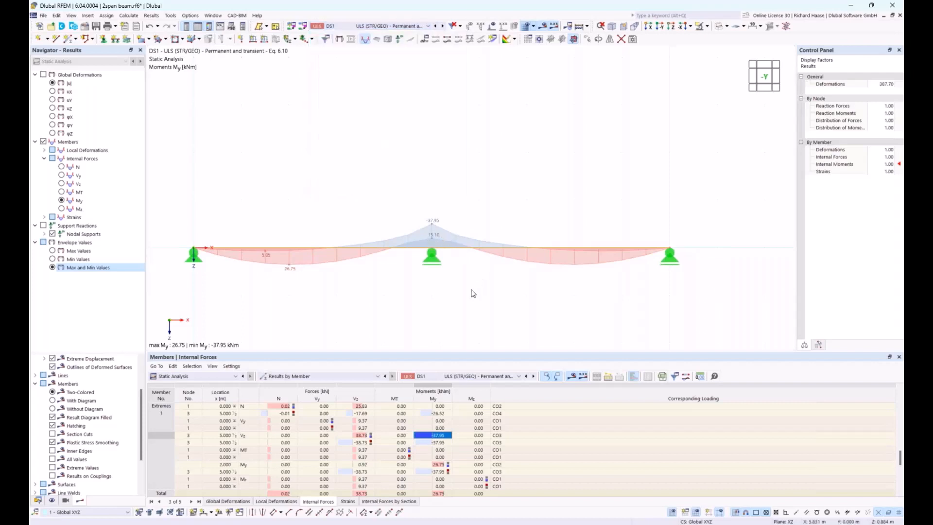
Step: Display the support reactions on the beam and list the support forces by node in the results table
{"action": "left_click", "coordinate": [399, 40]}
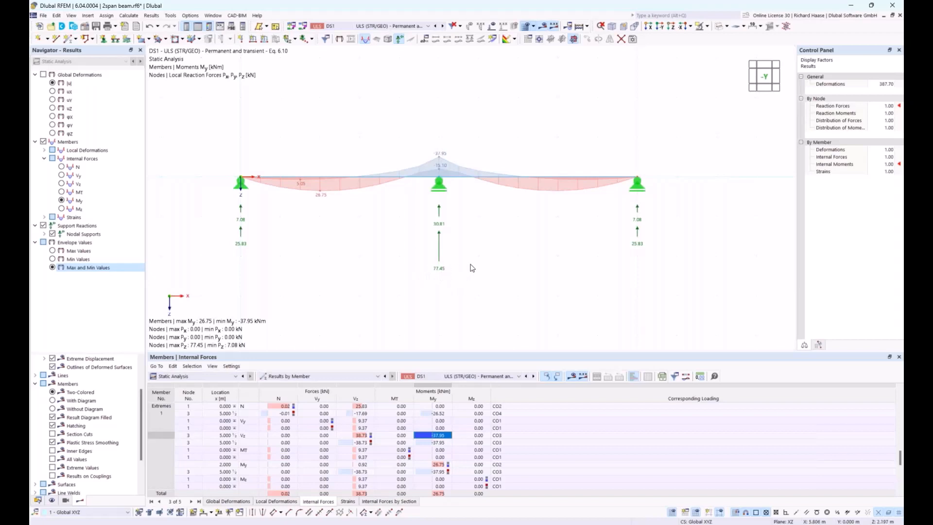
{"action": "left_click", "coordinate": [274, 380]}
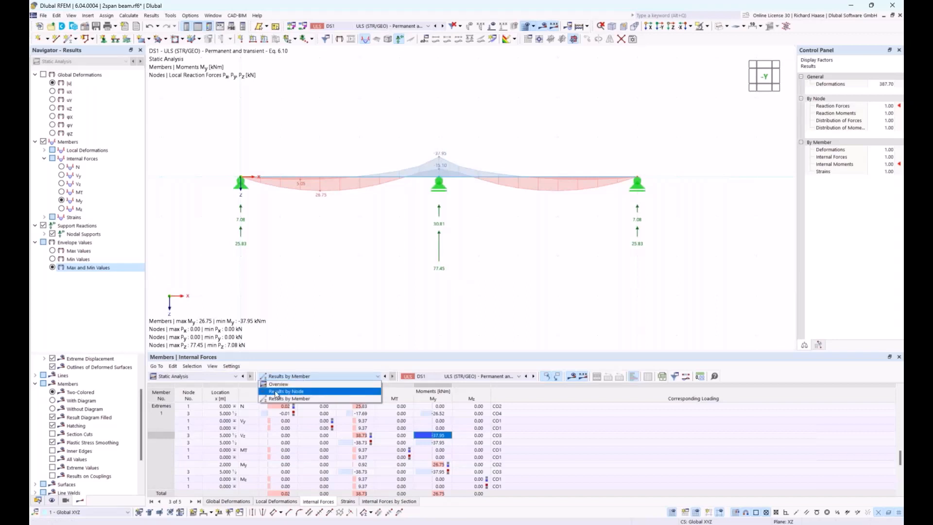
{"action": "left_click", "coordinate": [276, 392]}
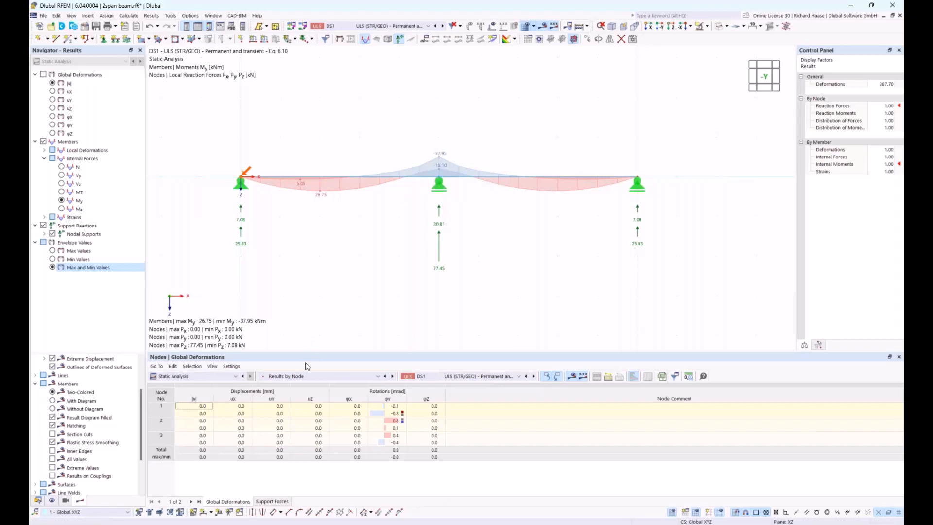
{"action": "left_click", "coordinate": [271, 501]}
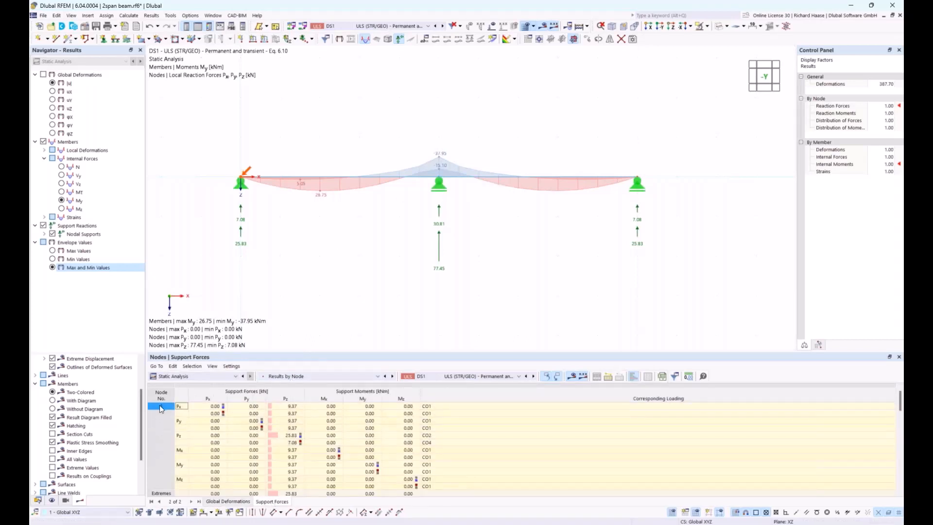
Step: Look up the largest vertical support force Pz at node 3 and its corresponding load combination
{"action": "scroll", "coordinate": [167, 426], "scroll_direction": "down", "scroll_amount": 7}
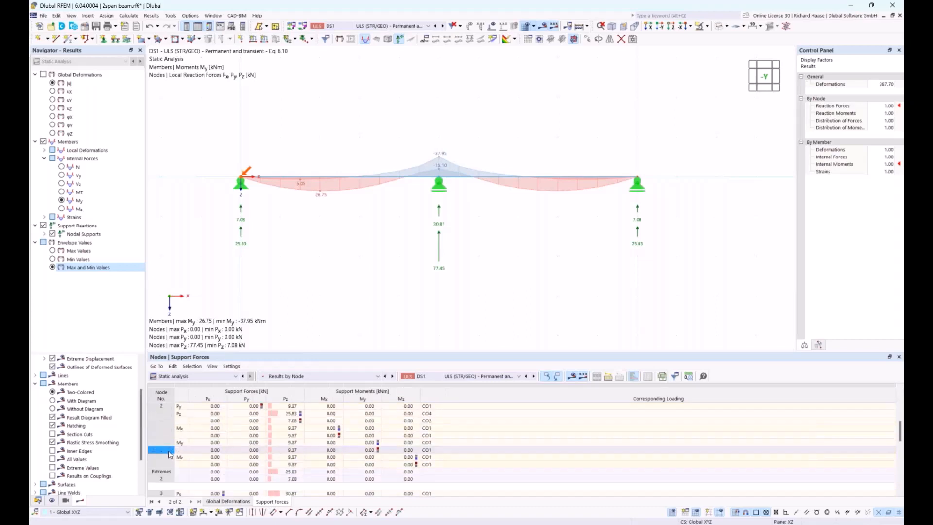
{"action": "scroll", "coordinate": [169, 453], "scroll_direction": "down", "scroll_amount": 3}
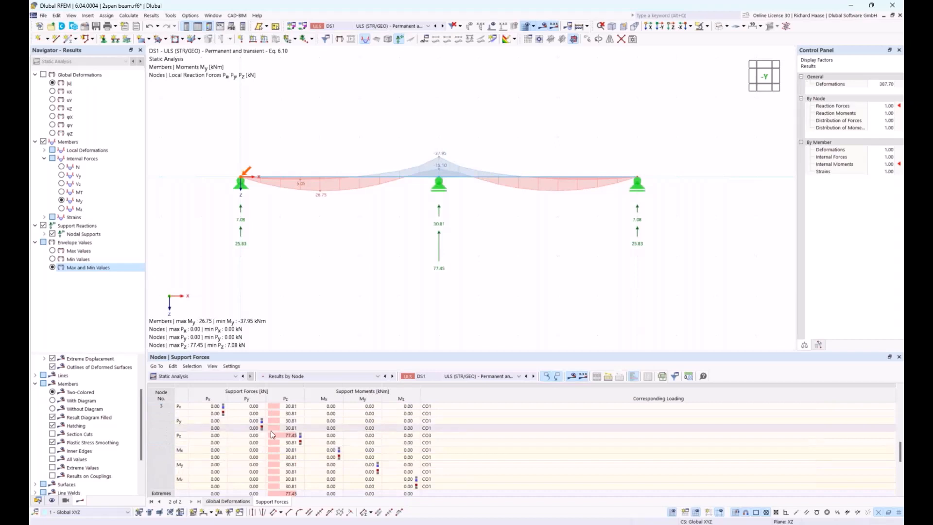
{"action": "left_click", "coordinate": [288, 436]}
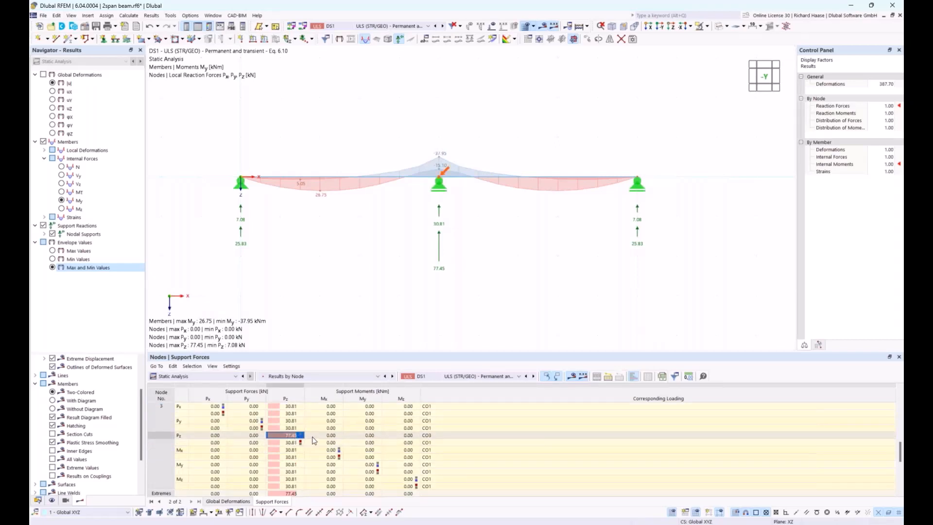
{"action": "left_click", "coordinate": [435, 436]}
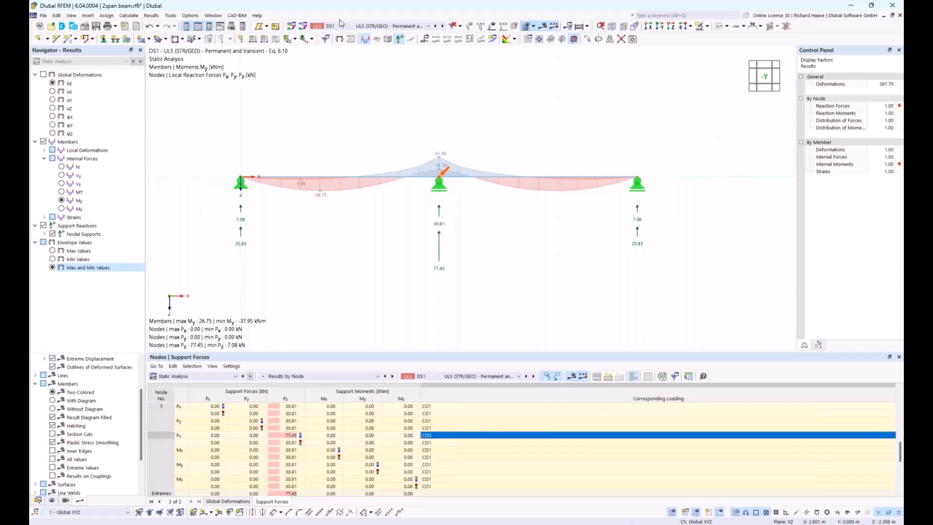
Step: Check the definition of load combination CO3 and review the two-span beam tasks in the Adobe Reader slides
{"action": "left_click", "coordinate": [384, 27]}
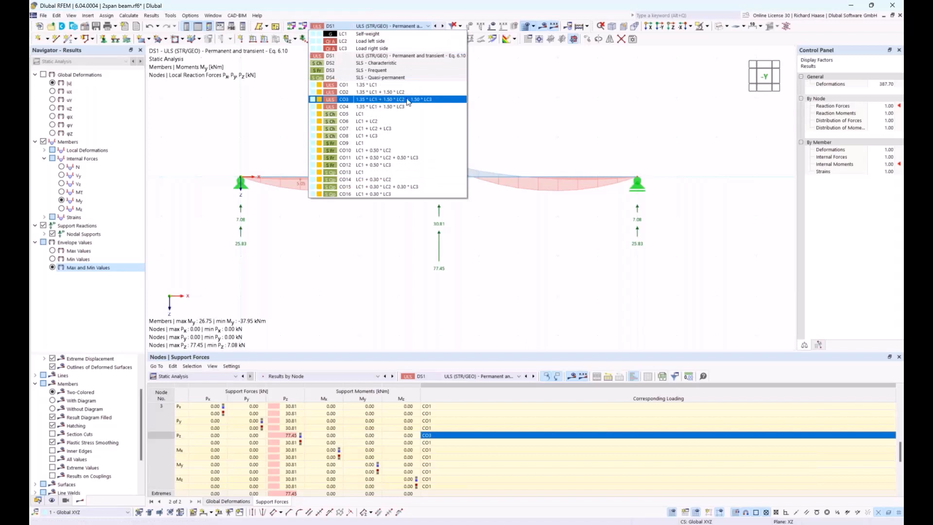
{"action": "left_click", "coordinate": [525, 252]}
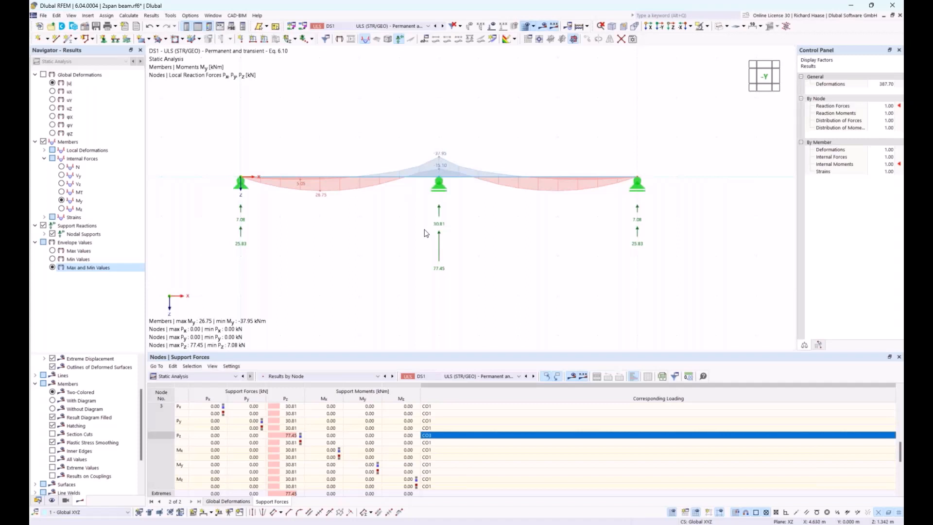
{"action": "key", "text": "alt+Tab"}
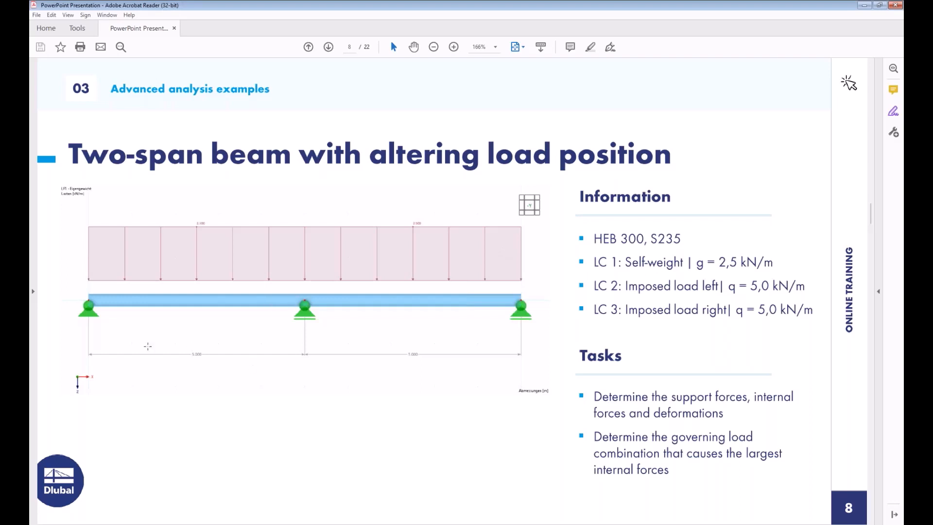
{"action": "key", "text": "alt+Tab"}
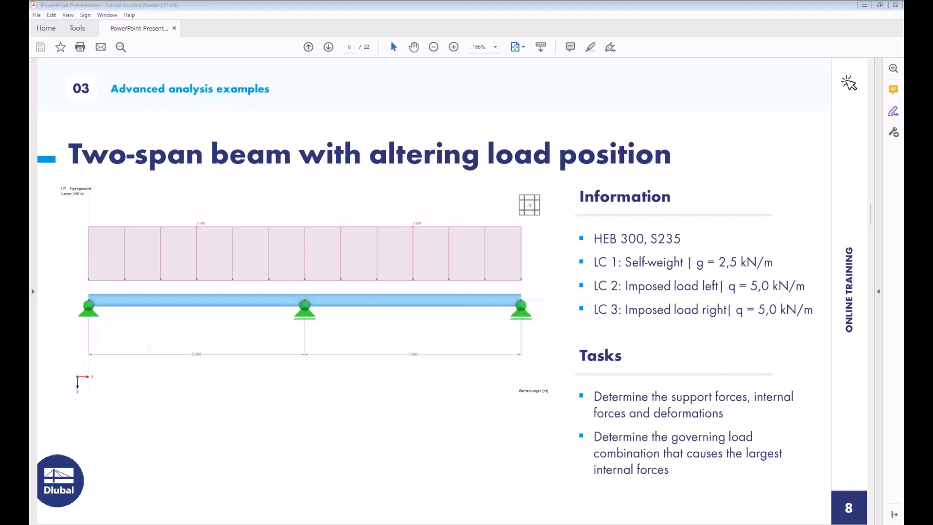
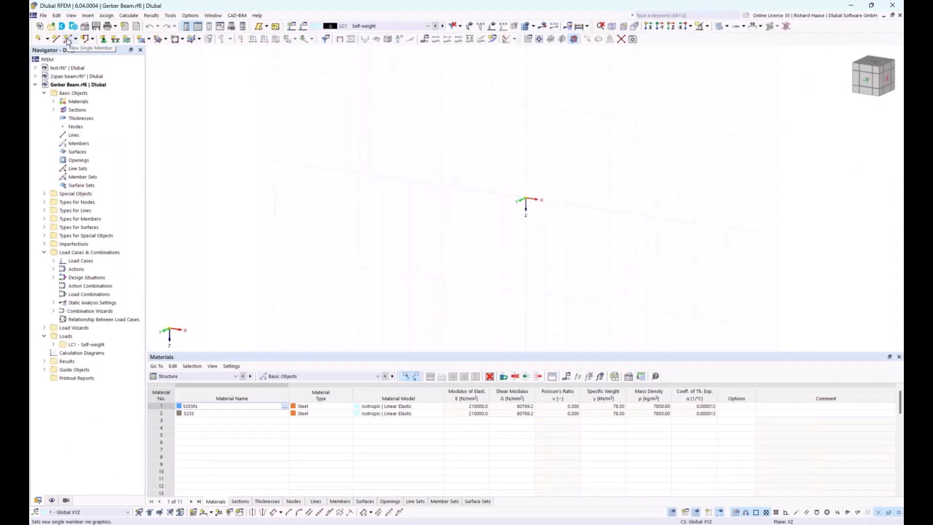
Step: Create a 10 m beam member from the origin along X with a uniform HEB 300 section in S235
{"action": "left_click", "coordinate": [67, 39]}
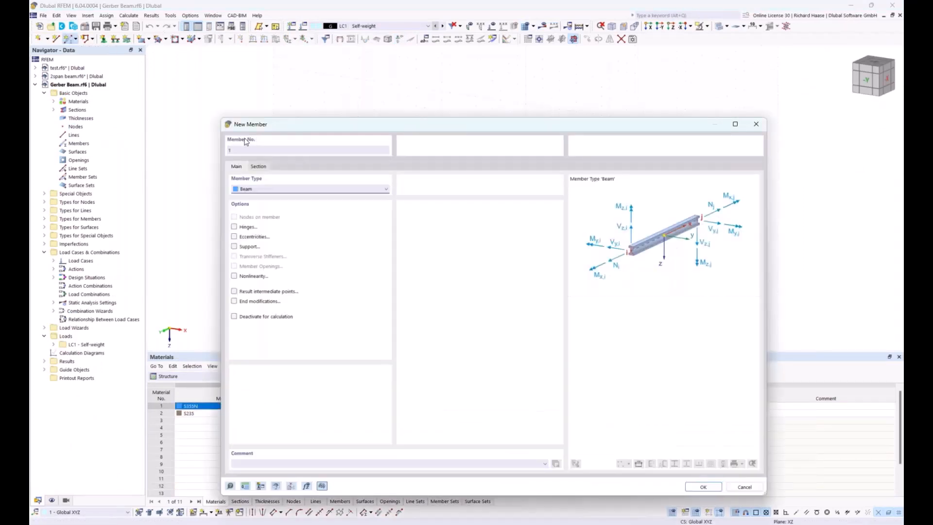
{"action": "left_click", "coordinate": [255, 168]}
{"action": "left_click", "coordinate": [296, 388]}
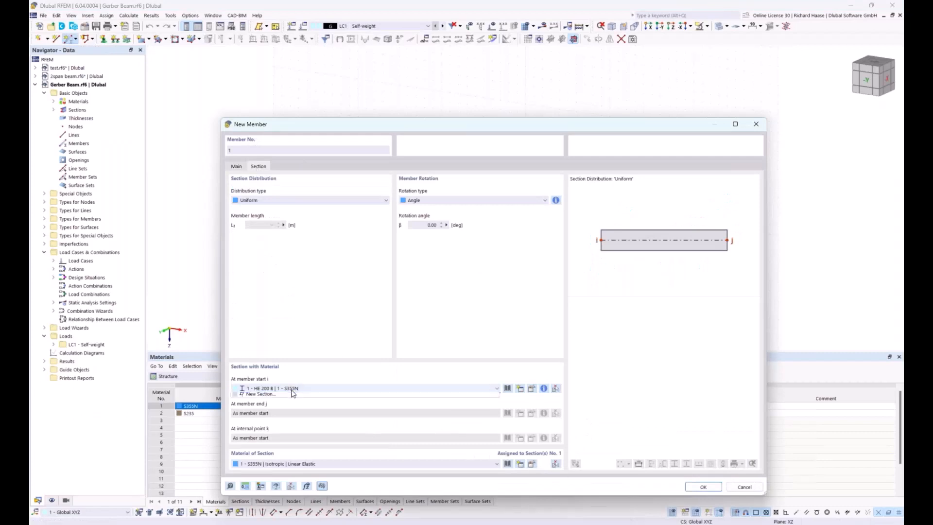
{"action": "left_click", "coordinate": [283, 404]}
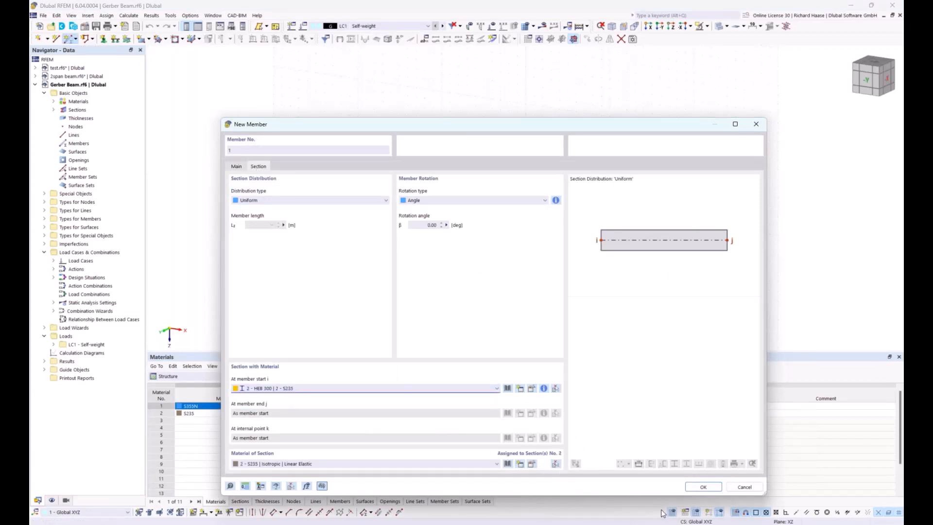
{"action": "left_click", "coordinate": [702, 487]}
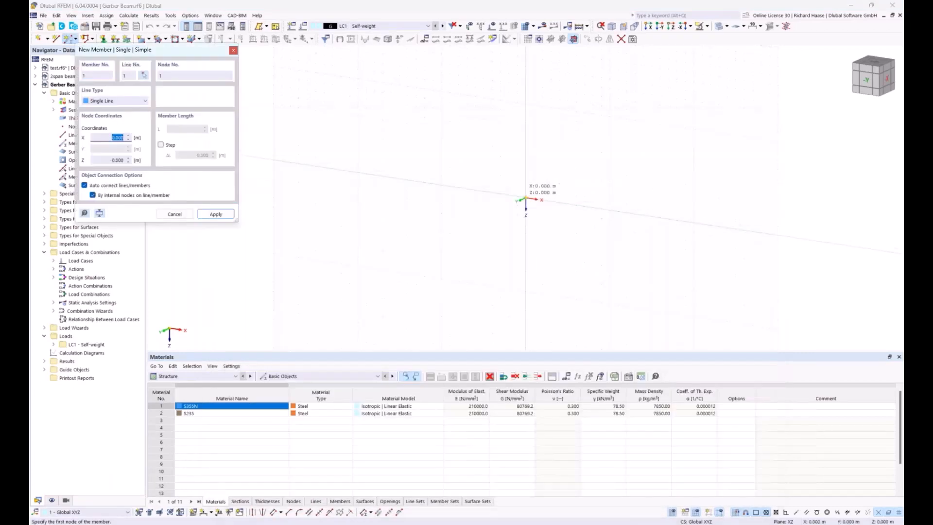
{"action": "left_click", "coordinate": [525, 199]}
{"action": "left_click", "coordinate": [610, 209]}
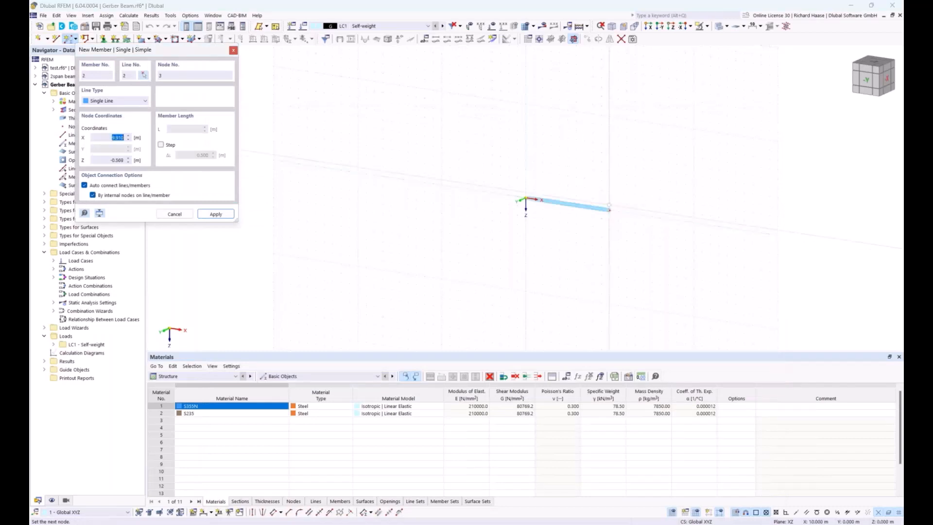
{"action": "scroll", "coordinate": [609, 209], "scroll_direction": "up", "scroll_amount": 5}
{"action": "key", "text": "Escape"}
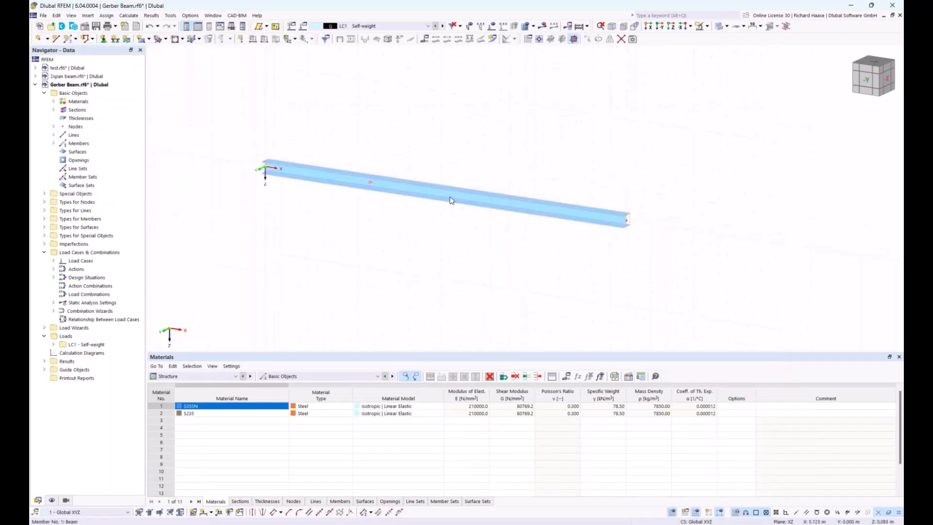
Step: Add a node on the beam member at midspan, defining its distance as a percentage of the length
{"action": "double_click", "coordinate": [450, 200]}
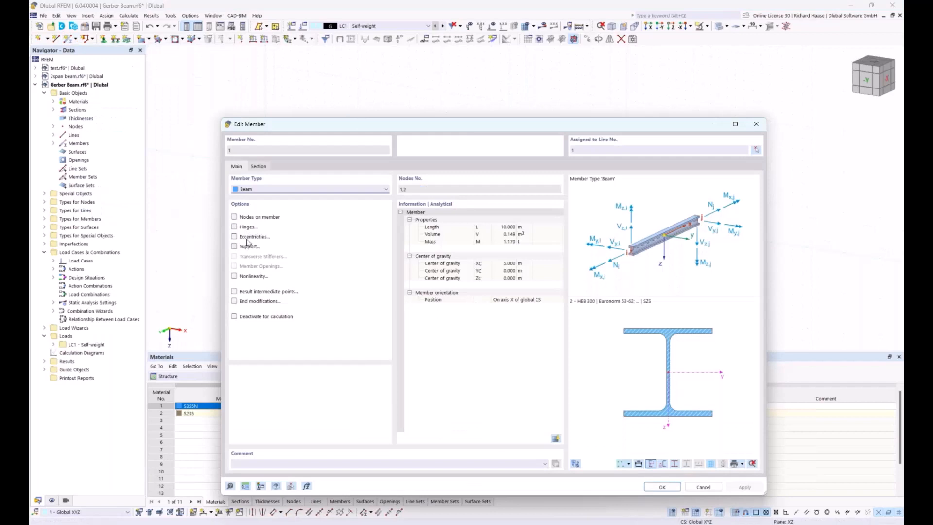
{"action": "left_click", "coordinate": [256, 217]}
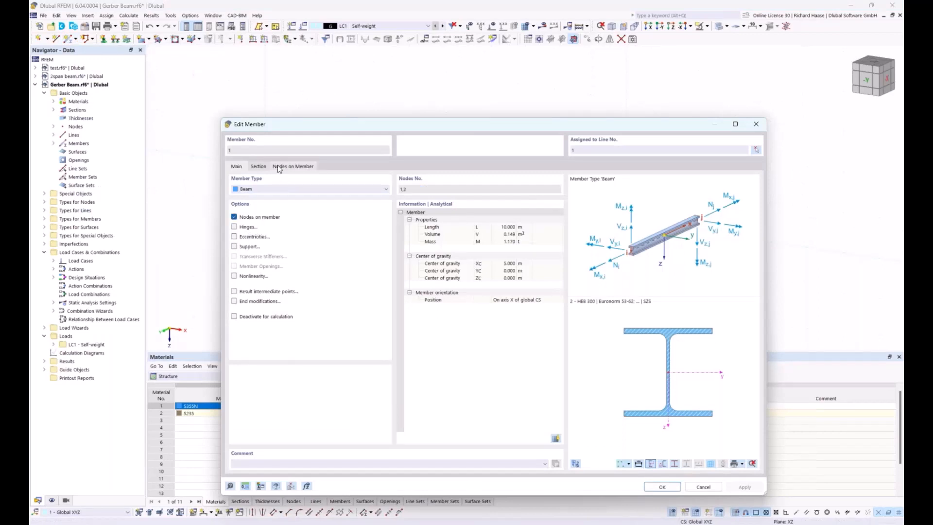
{"action": "left_click", "coordinate": [279, 168]}
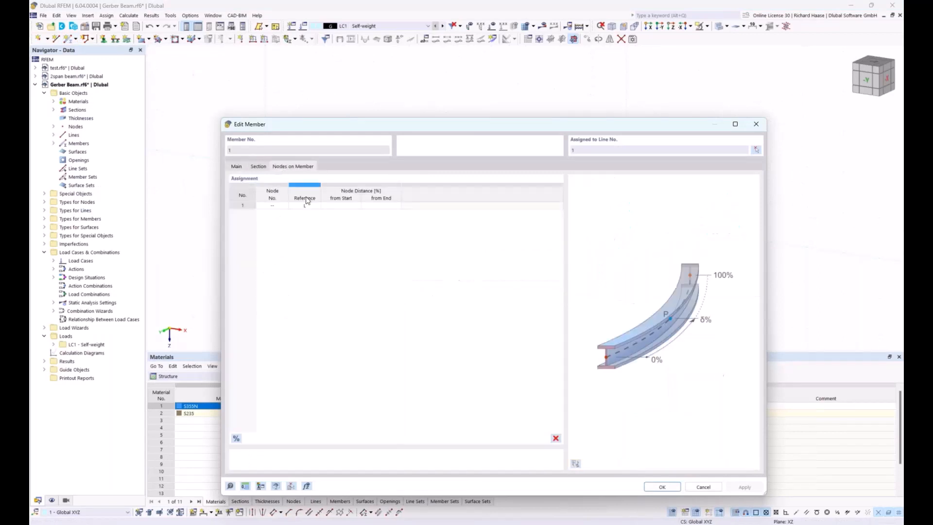
{"action": "left_click", "coordinate": [236, 439]}
{"action": "left_click", "coordinate": [344, 205]}
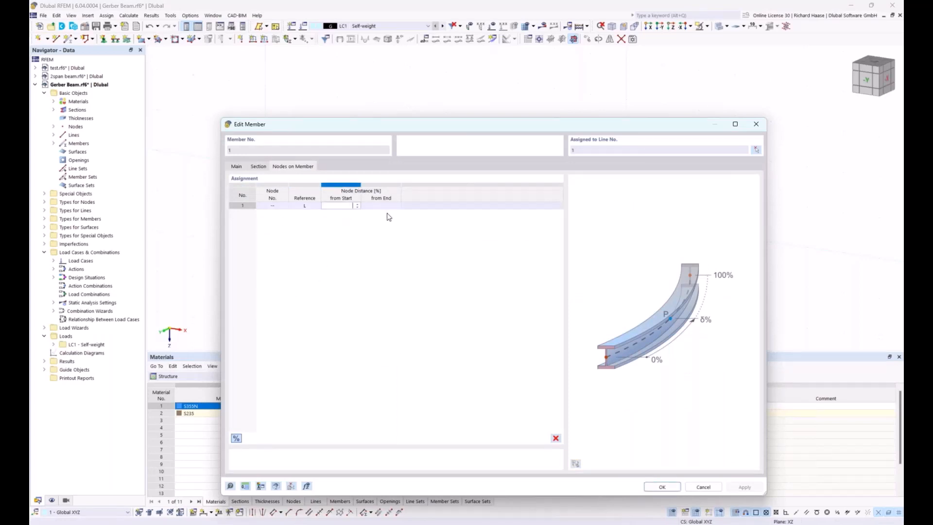
{"action": "left_click", "coordinate": [660, 486]}
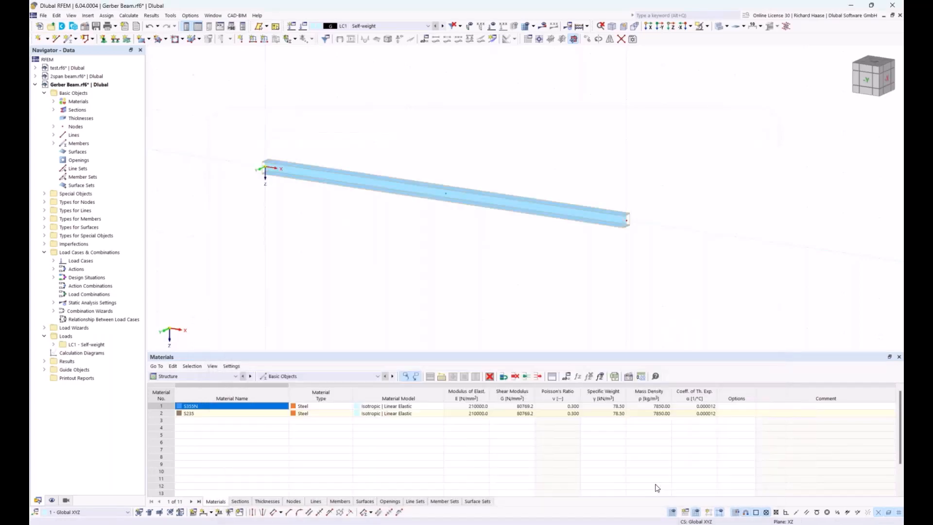
Step: Assign a hinged nodal support to node 1 at the start of the beam
{"action": "left_click", "coordinate": [103, 40]}
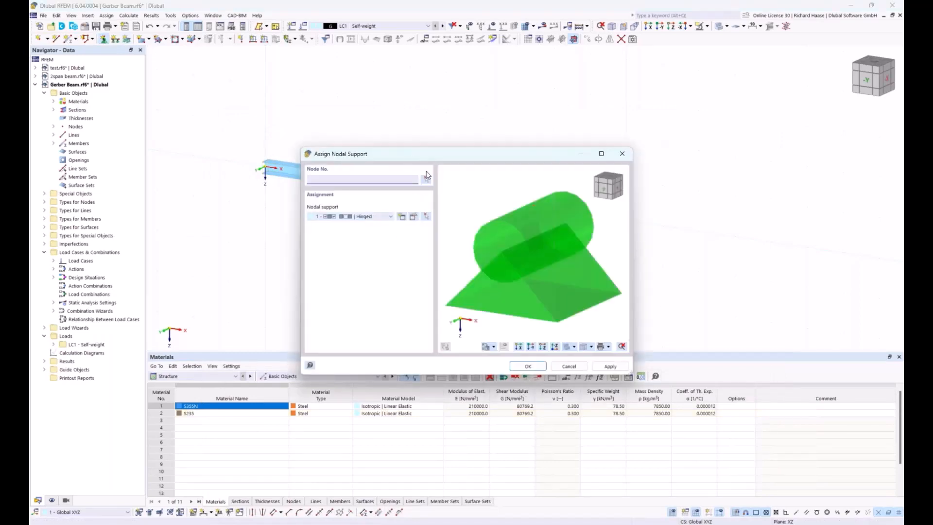
{"action": "left_click", "coordinate": [426, 179]}
{"action": "left_click", "coordinate": [287, 178]}
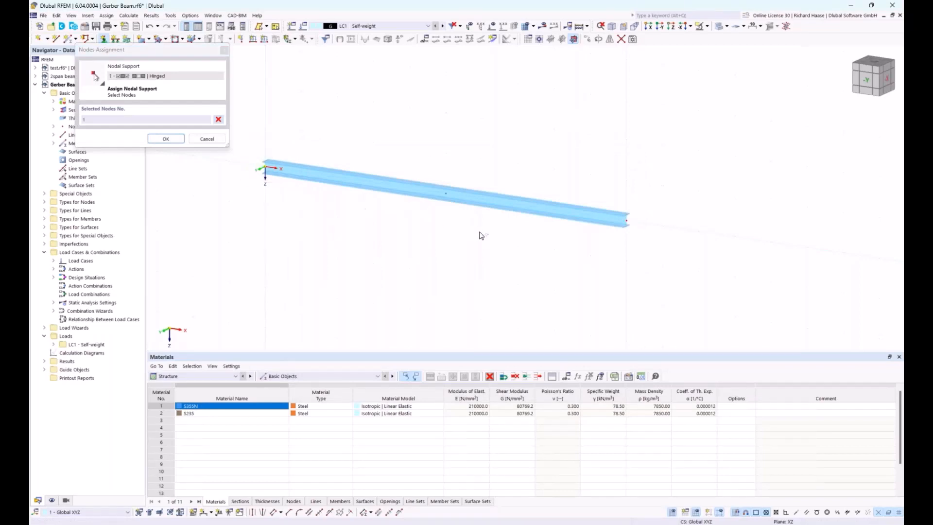
{"action": "left_click", "coordinate": [166, 138]}
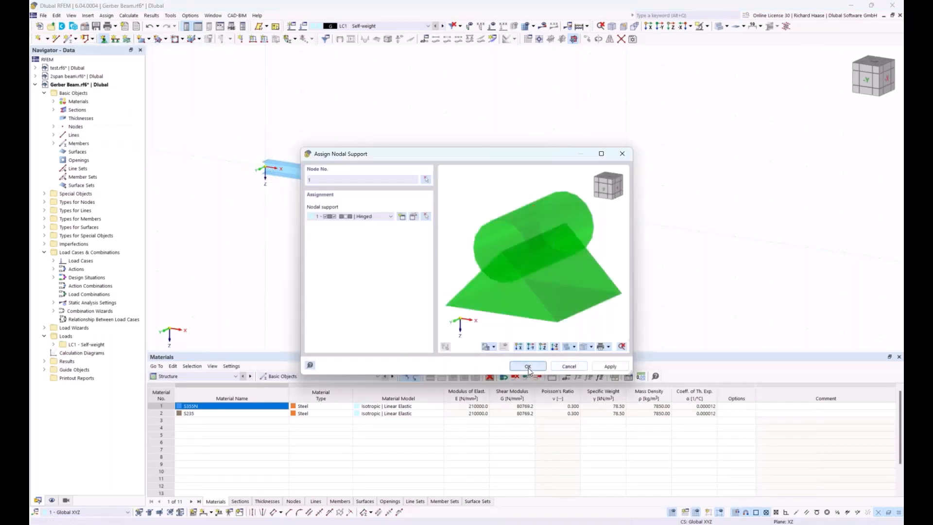
{"action": "left_click", "coordinate": [528, 365]}
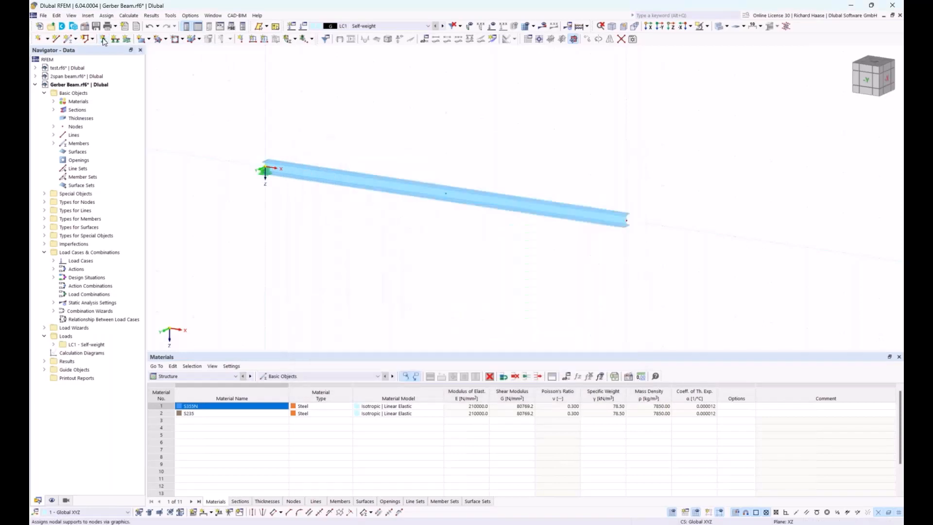
Step: Assign roller nodal supports to the midspan node and the end node of the beam
{"action": "left_click", "coordinate": [103, 37]}
{"action": "left_click", "coordinate": [360, 216]}
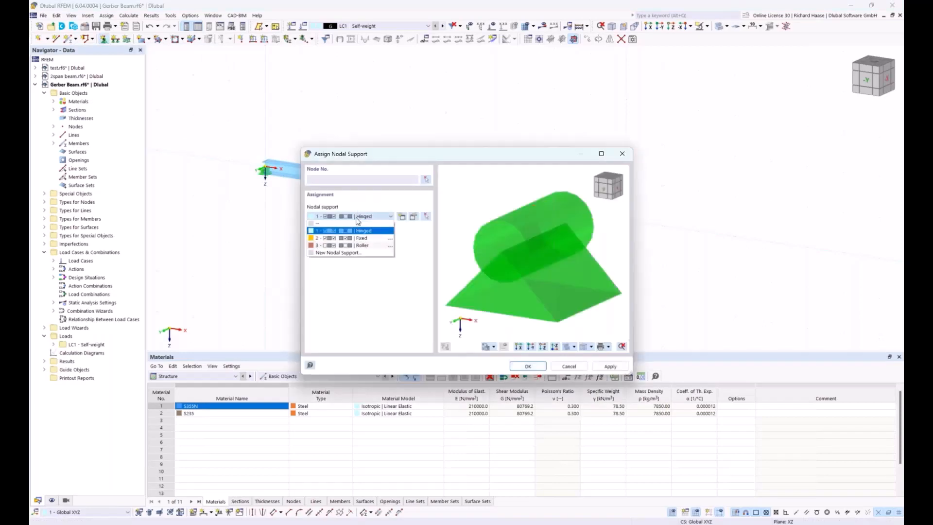
{"action": "left_click", "coordinate": [365, 247]}
{"action": "left_click", "coordinate": [425, 179]}
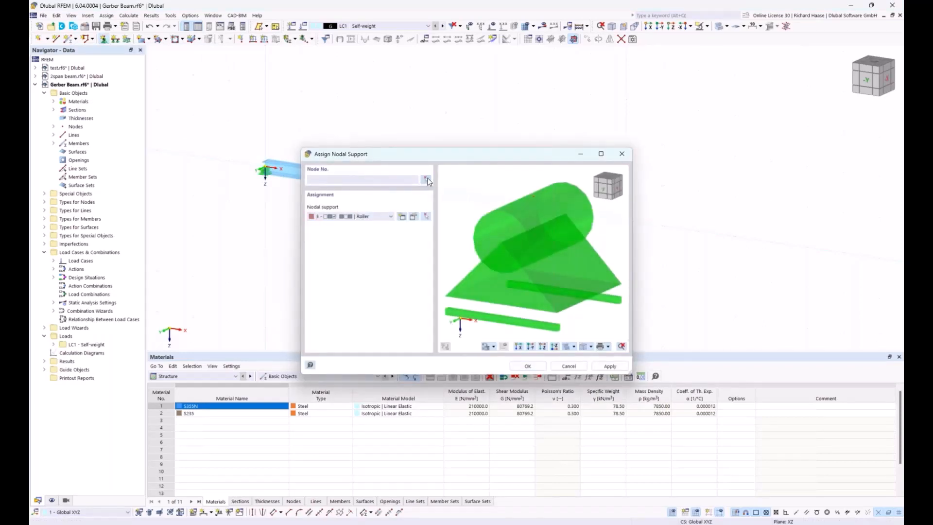
{"action": "left_click_drag", "start_coordinate": [438, 169], "coordinate": [472, 224]}
{"action": "left_click_drag", "start_coordinate": [616, 194], "coordinate": [671, 254]}
{"action": "left_click", "coordinate": [163, 139]}
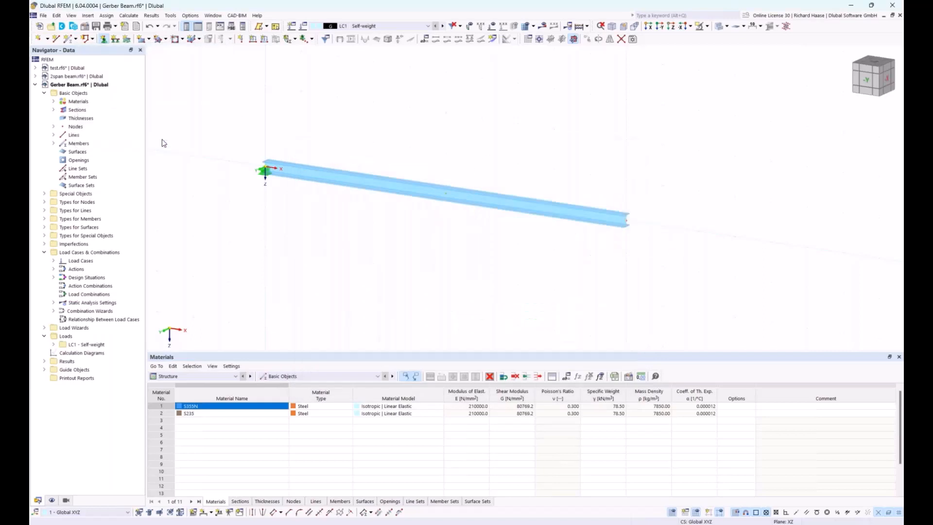
{"action": "left_click", "coordinate": [528, 367]}
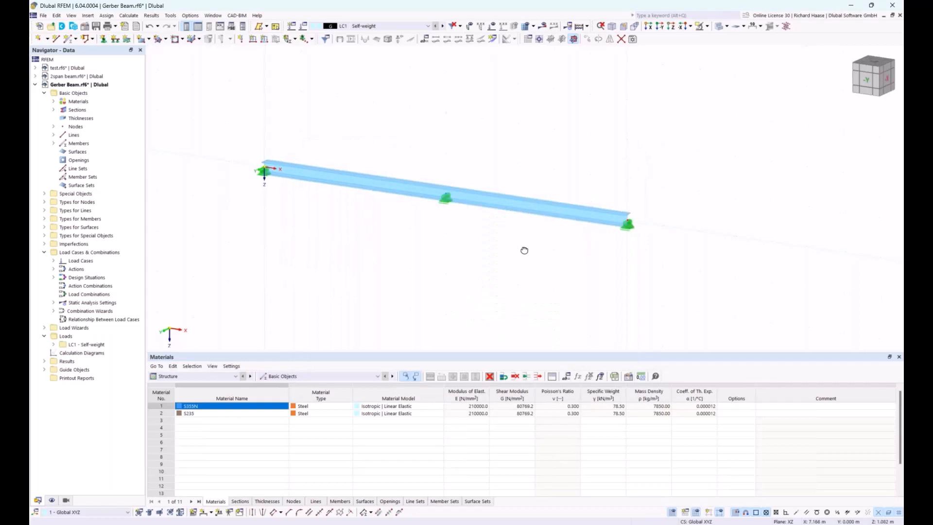
Step: Add linear dimensions for the lengths of both spans, with the dimension lines offset from the beam
{"action": "middle_click_drag", "start_coordinate": [529, 258], "coordinate": [479, 237]}
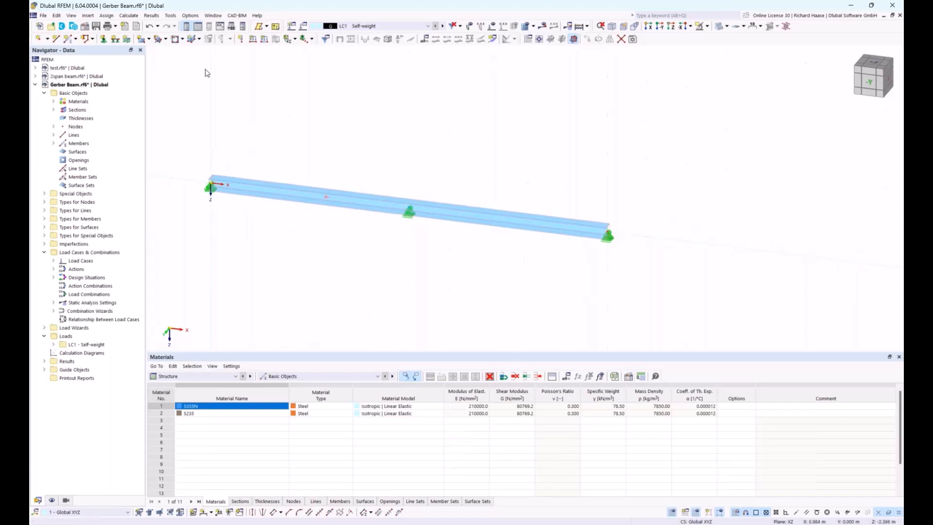
{"action": "left_click", "coordinate": [211, 512]}
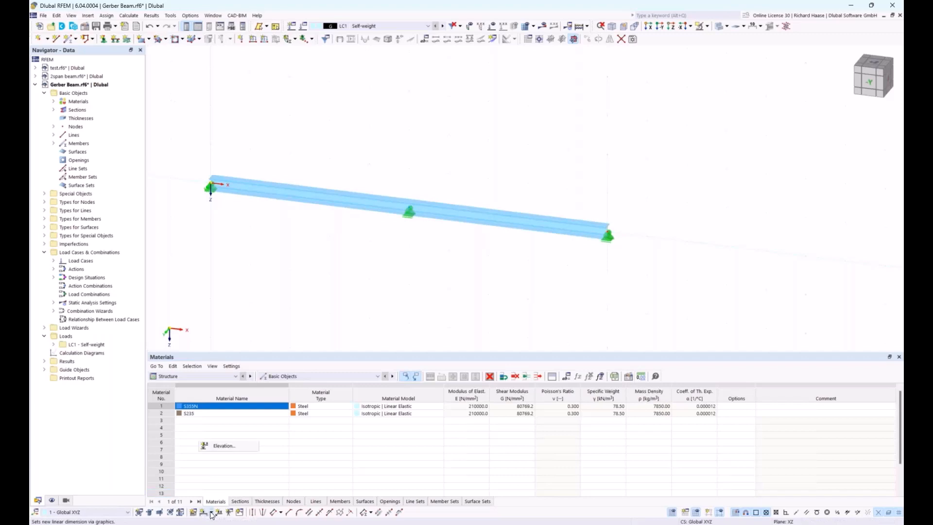
{"action": "left_click", "coordinate": [223, 448]}
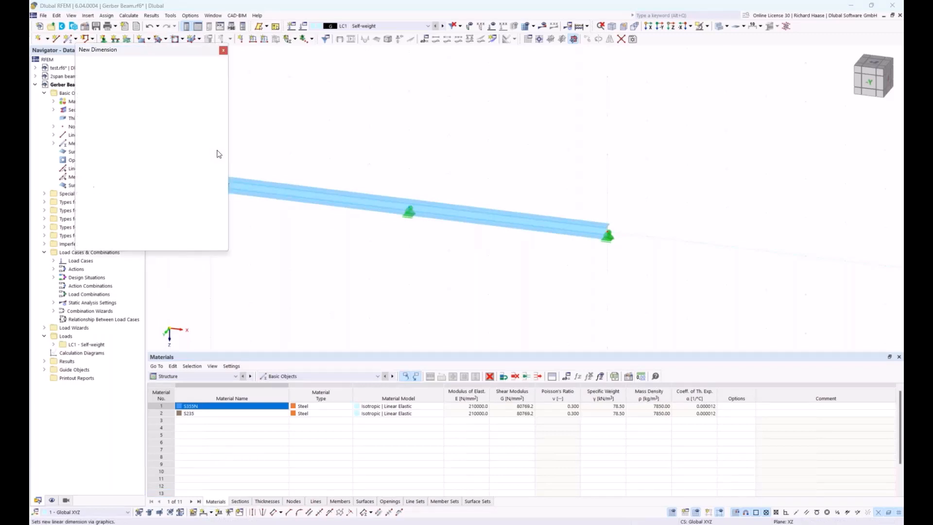
{"action": "middle_click_drag", "start_coordinate": [288, 156], "coordinate": [329, 161]}
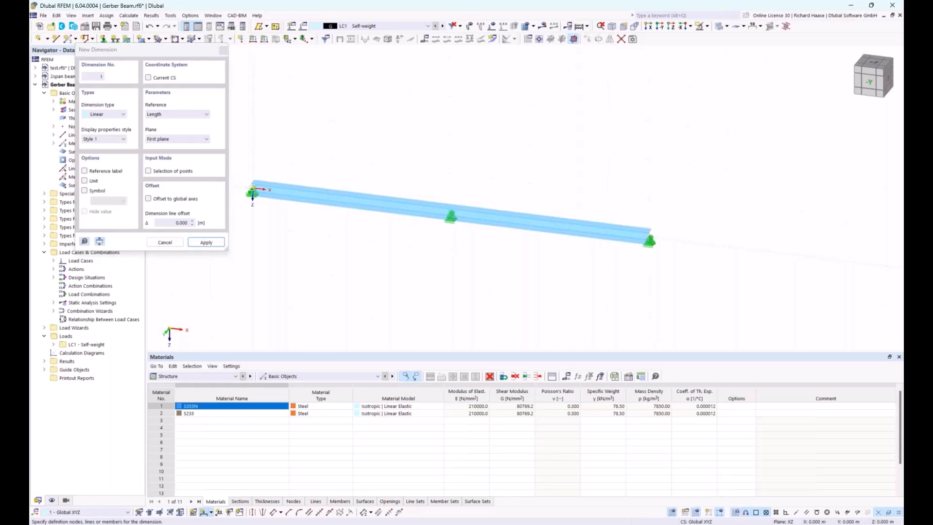
{"action": "left_click", "coordinate": [252, 188]}
{"action": "left_click", "coordinate": [335, 239]}
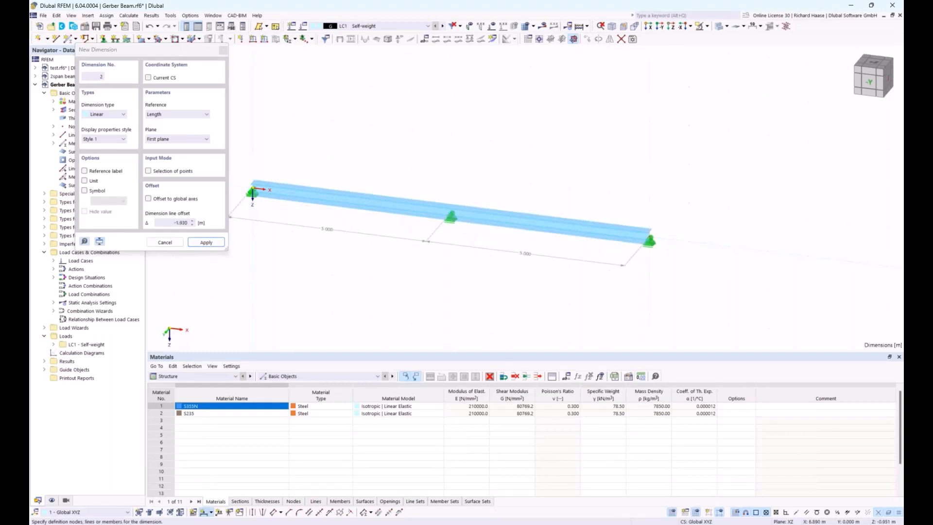
{"action": "key", "text": "Escape"}
Step: Divide the beam member by distance, placing the new node 6 m from the member start
{"action": "middle_click_drag", "start_coordinate": [526, 184], "coordinate": [543, 185], "text": "ctrl"}
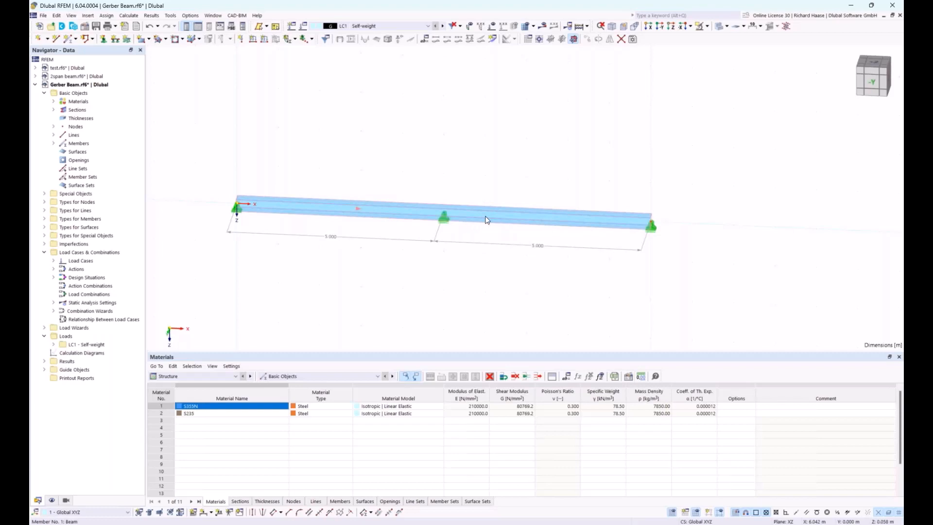
{"action": "right_click", "coordinate": [485, 219]}
{"action": "mouse_move", "coordinate": [631, 244]}
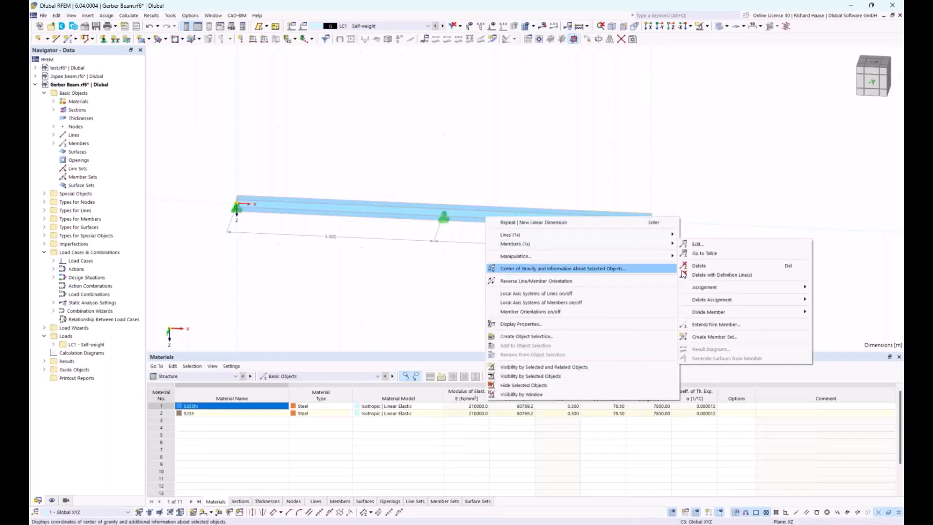
{"action": "mouse_move", "coordinate": [709, 312]}
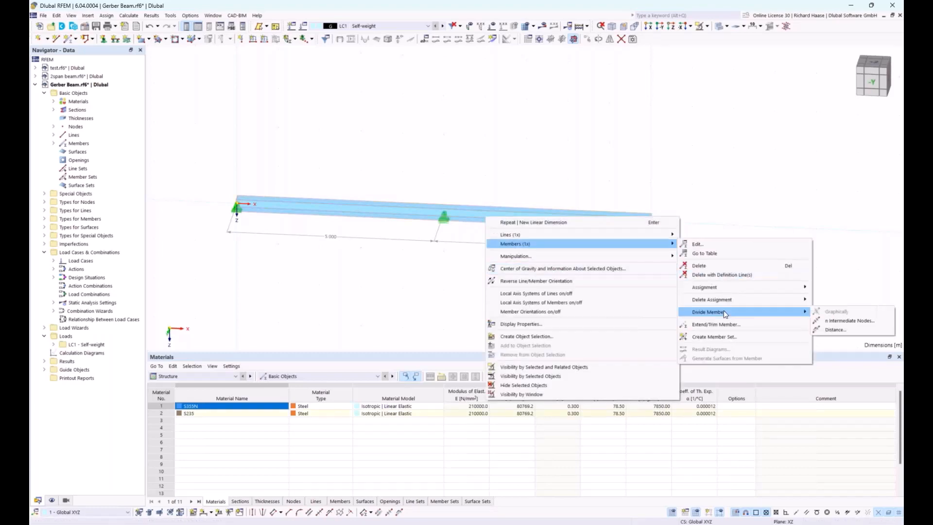
{"action": "left_click", "coordinate": [835, 330]}
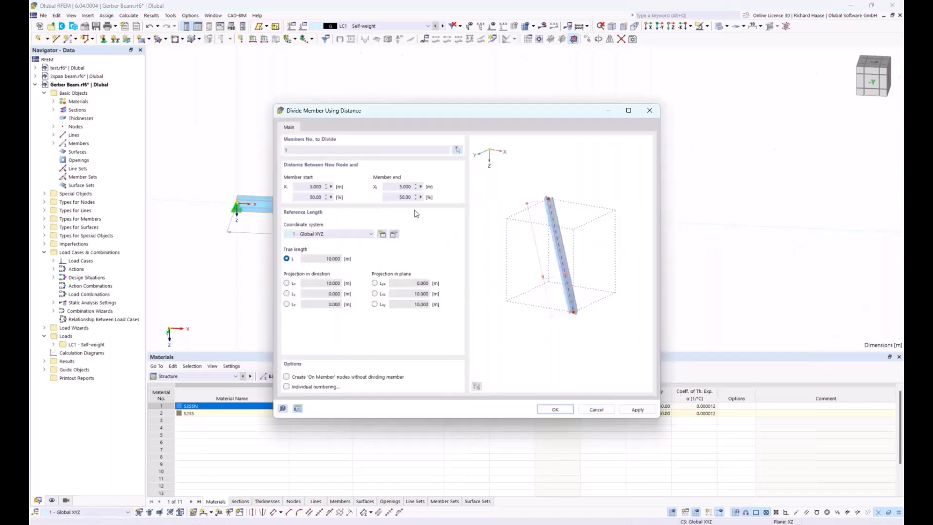
{"action": "left_click", "coordinate": [299, 185]}
{"action": "type", "text": "6"}
{"action": "left_click_drag", "start_coordinate": [467, 113], "coordinate": [457, 255]}
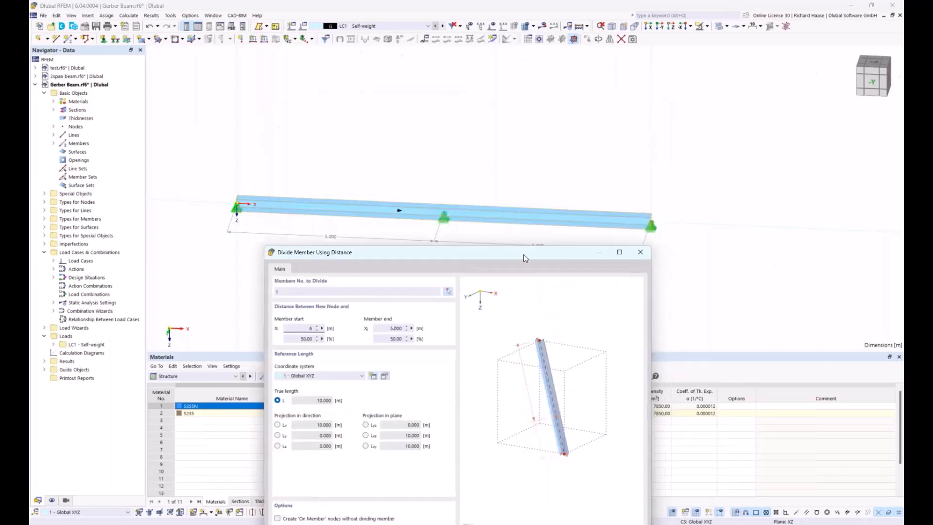
{"action": "left_click_drag", "start_coordinate": [523, 255], "coordinate": [512, 253]}
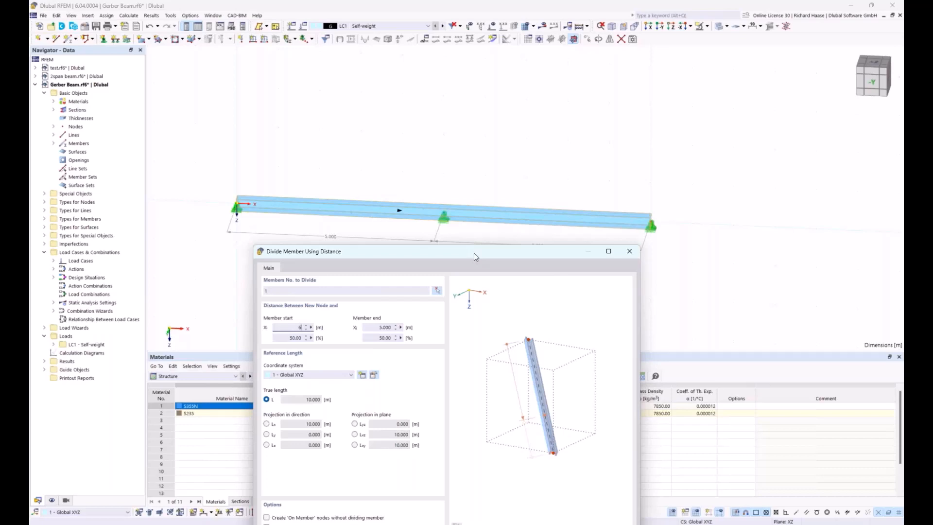
{"action": "left_click_drag", "start_coordinate": [474, 251], "coordinate": [495, 154]}
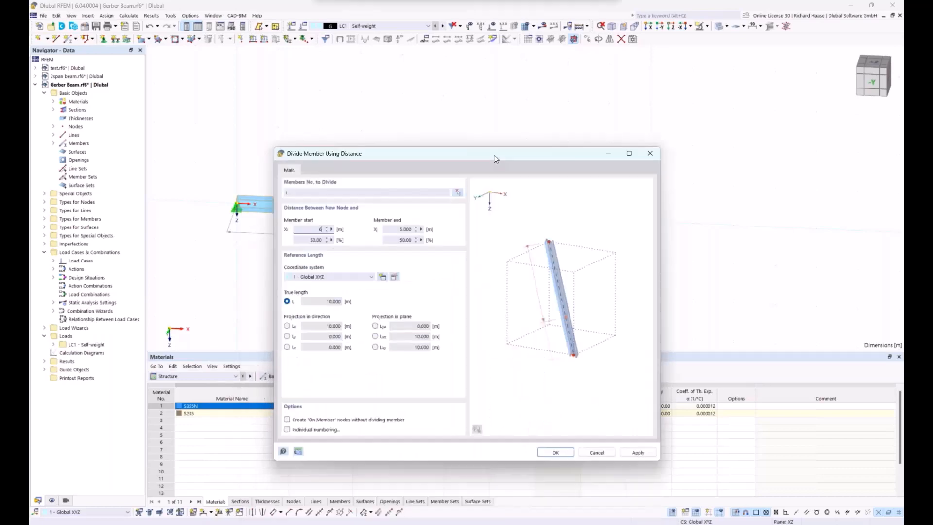
{"action": "left_click", "coordinate": [550, 452]}
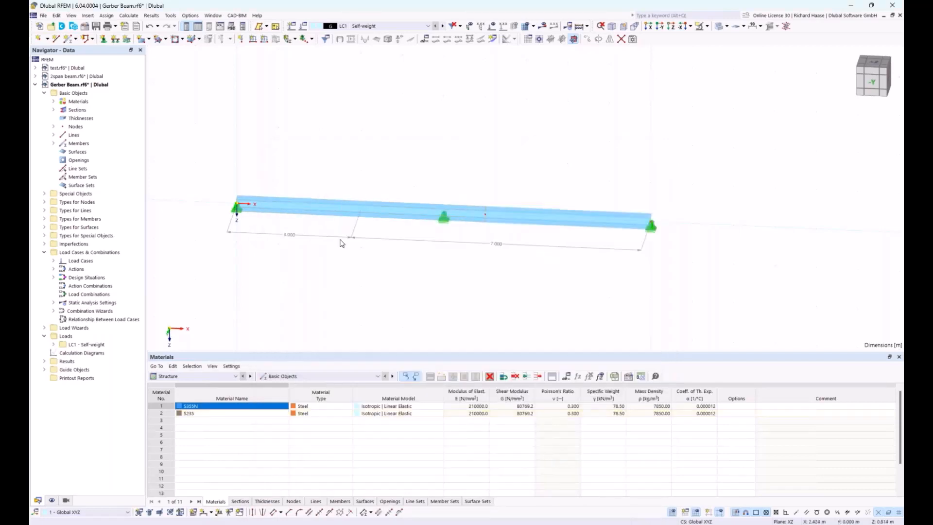
Step: Remove the span dimensions and define a global length parameter named "length" with a value of 5 m
{"action": "key", "text": "Escape"}
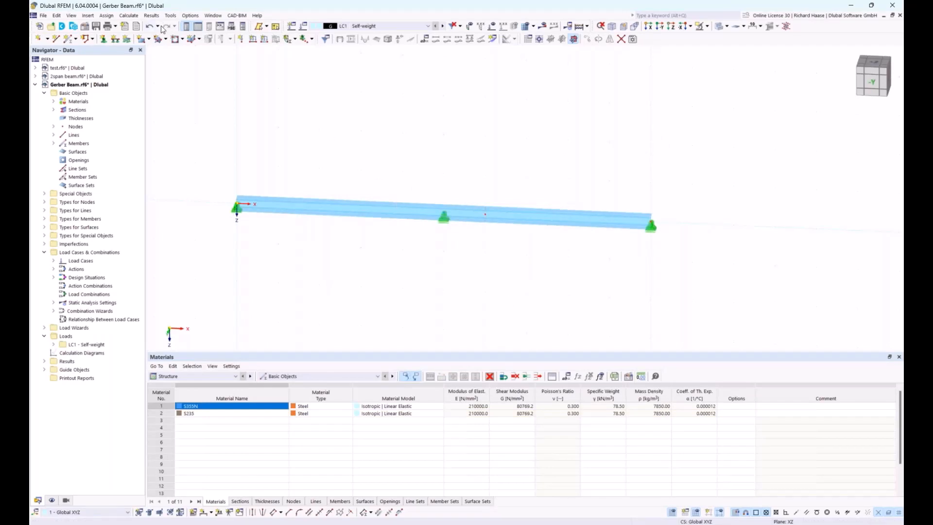
{"action": "left_click", "coordinate": [174, 376]}
{"action": "left_click", "coordinate": [174, 375]}
{"action": "left_click", "coordinate": [566, 377]}
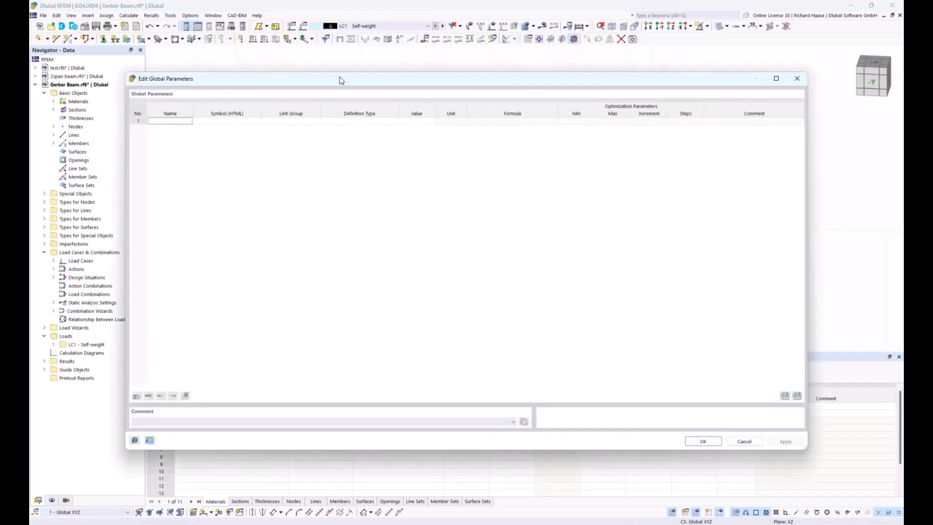
{"action": "left_click_drag", "start_coordinate": [341, 88], "coordinate": [423, 281]}
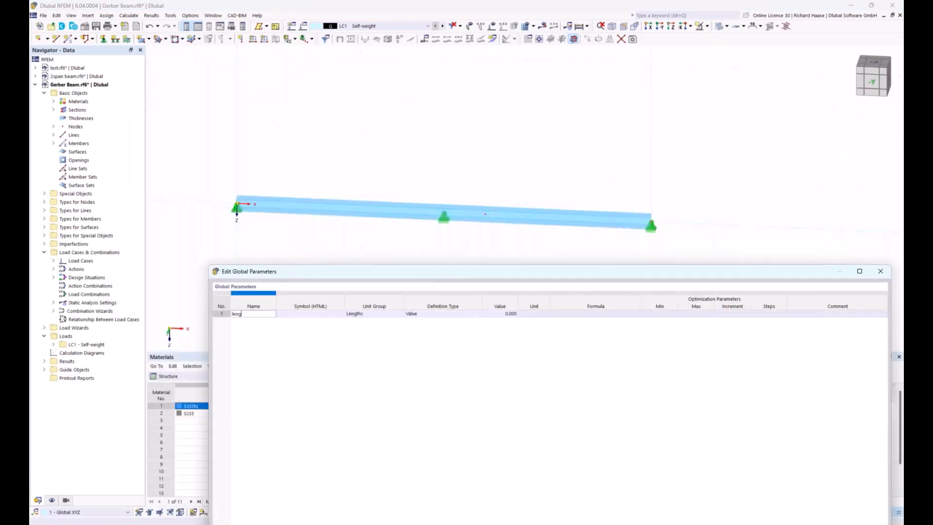
{"action": "key", "text": "Return"}
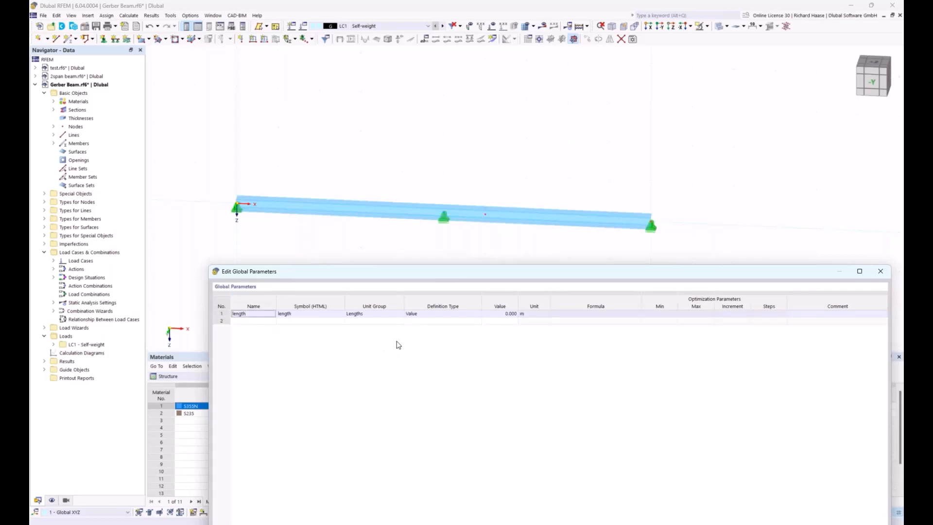
{"action": "left_click", "coordinate": [503, 315]}
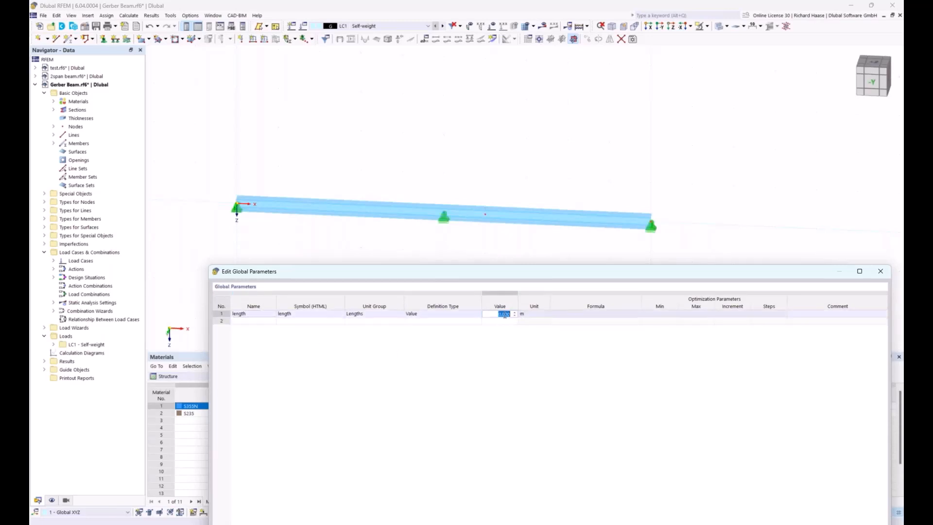
{"action": "type", "text": "5"}
{"action": "key", "text": "Return"}
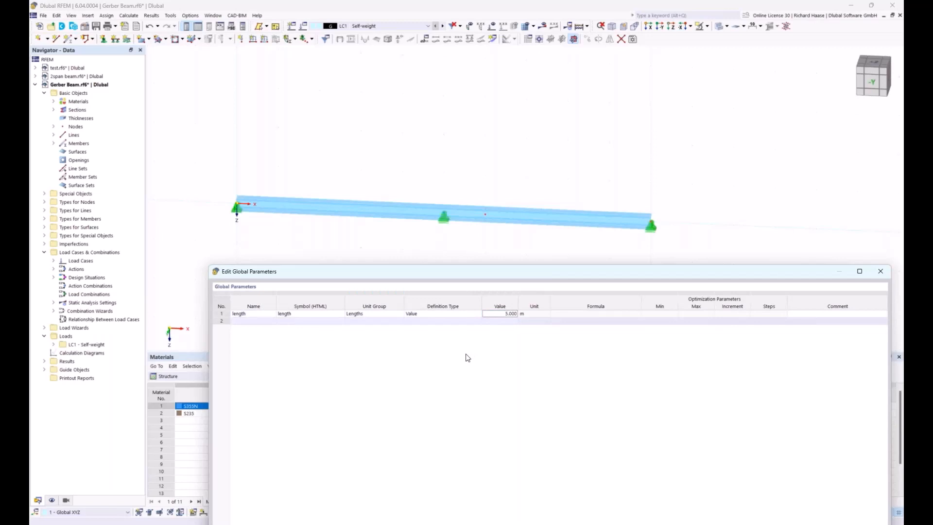
Step: Add a second global length parameter named "hinge" with a value of 0.172 m and accept the parameter list
{"action": "left_click", "coordinate": [261, 322]}
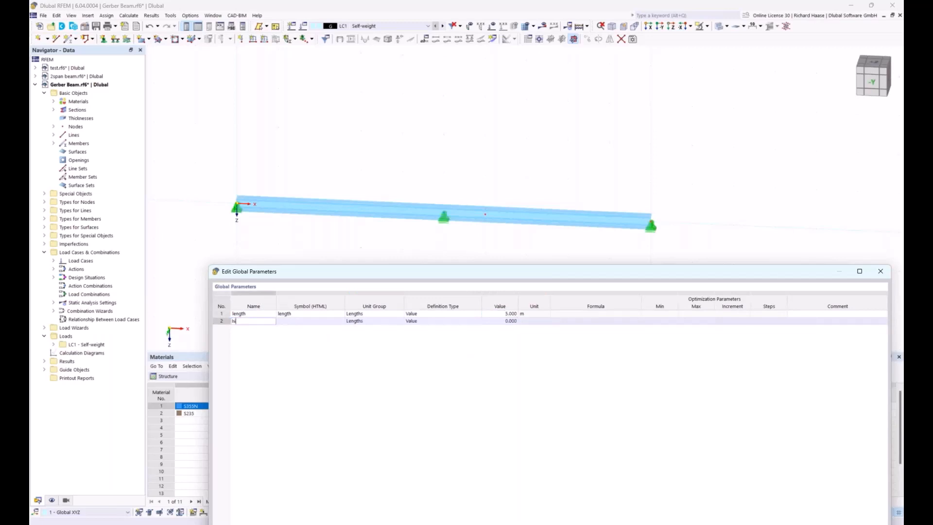
{"action": "type", "text": "hinge"}
{"action": "key", "text": "Return"}
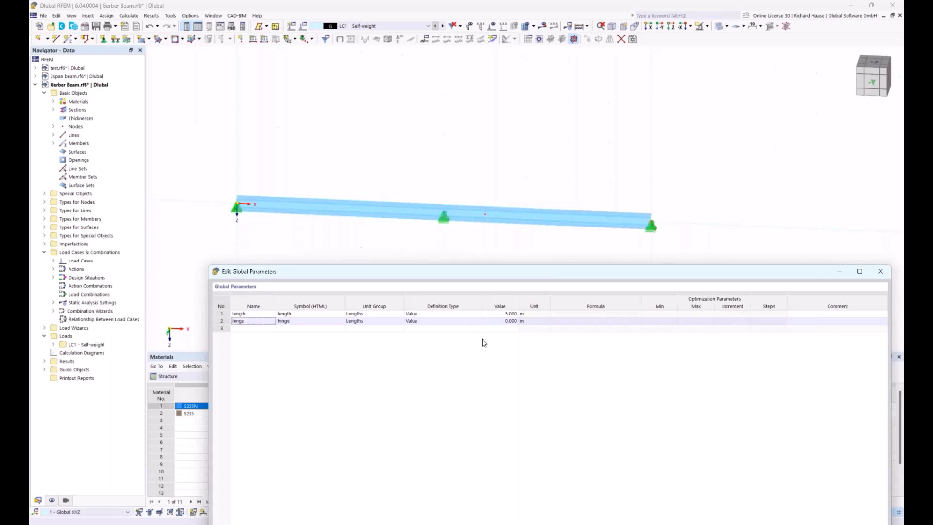
{"action": "left_click", "coordinate": [507, 322]}
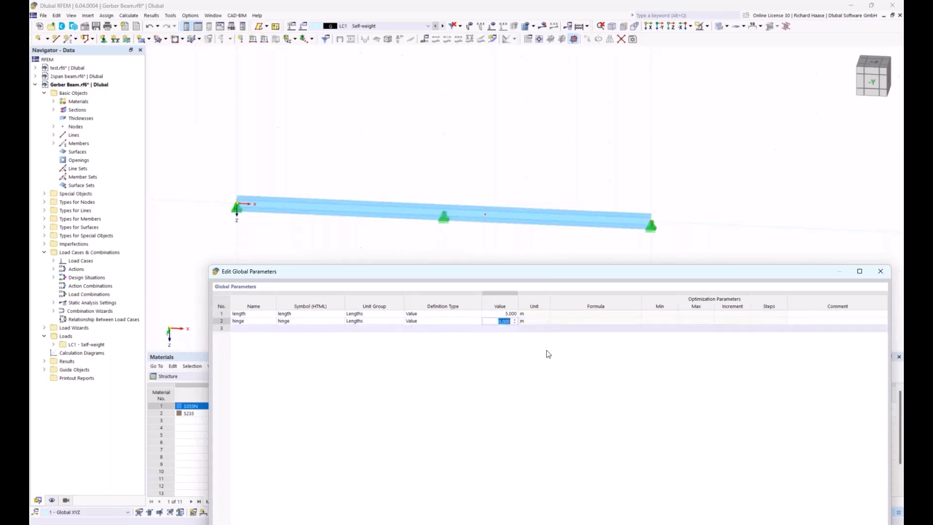
{"action": "key", "text": "BackSpace"}
{"action": "key", "text": "Return"}
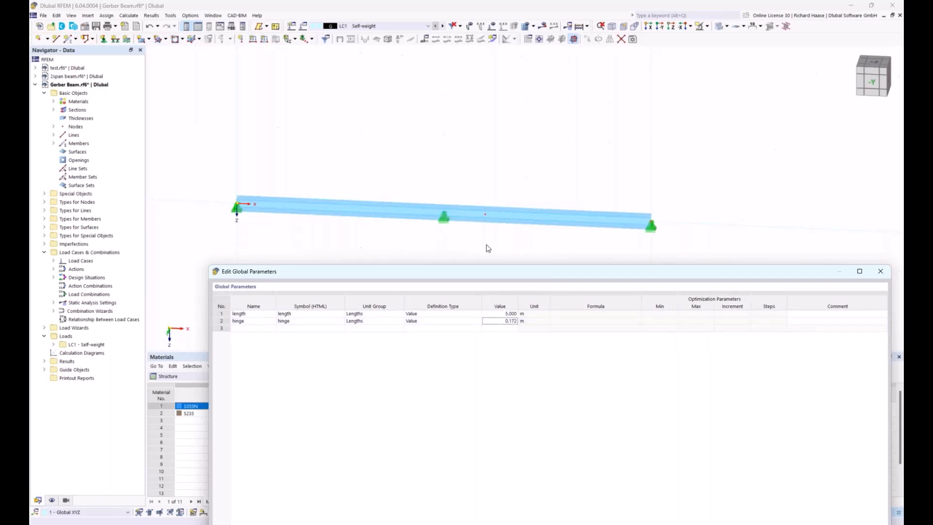
{"action": "left_click_drag", "start_coordinate": [786, 273], "coordinate": [729, 160]}
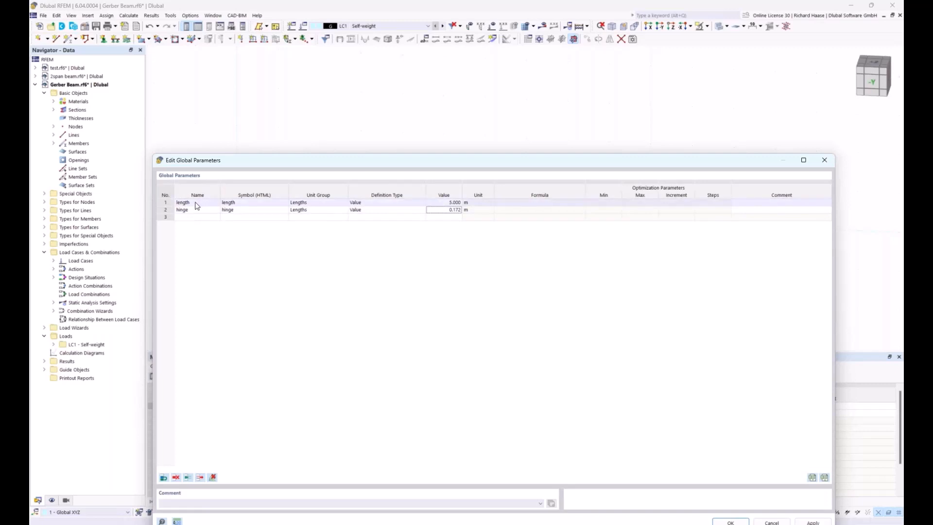
{"action": "left_click_drag", "start_coordinate": [239, 160], "coordinate": [247, 118]}
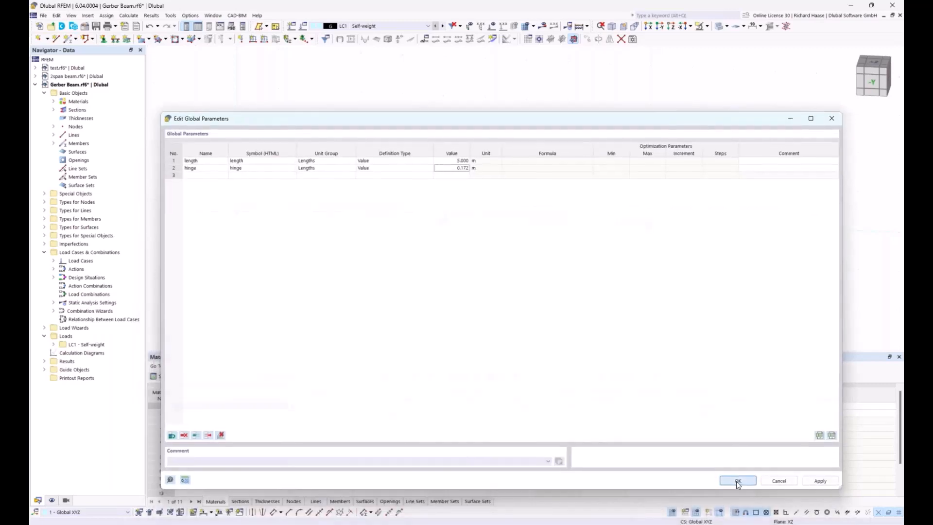
{"action": "left_click", "coordinate": [738, 481]}
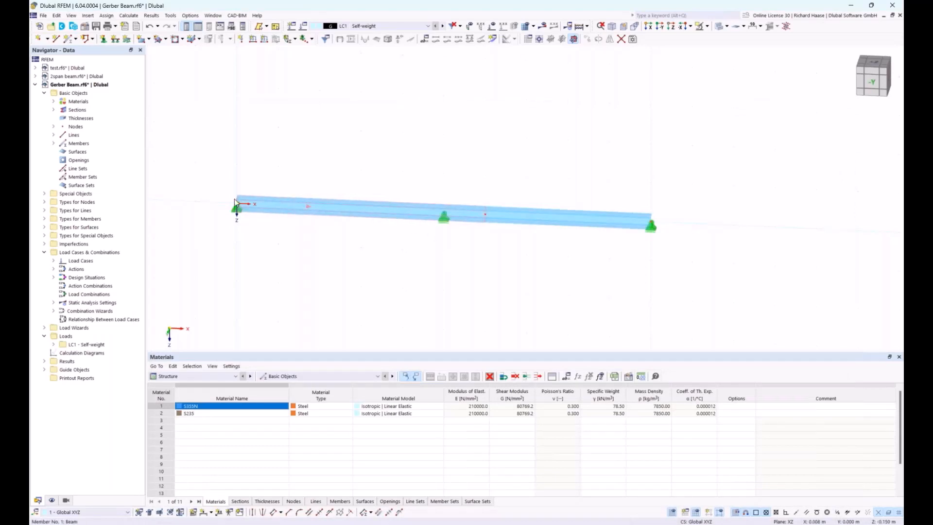
Step: Switch the middle support node's distance to absolute length and define its distance from the start node with the formula 1*length
{"action": "double_click", "coordinate": [444, 212]}
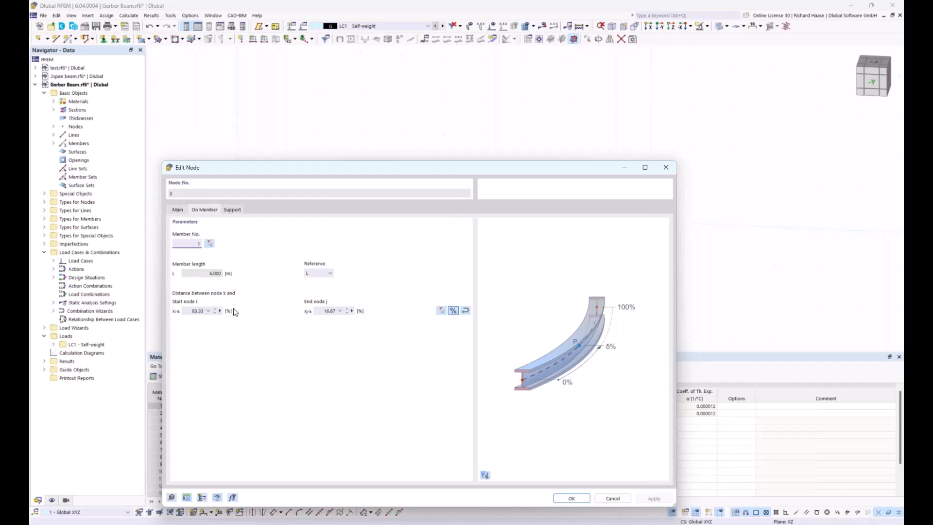
{"action": "left_click", "coordinate": [454, 309]}
{"action": "left_click", "coordinate": [220, 311]}
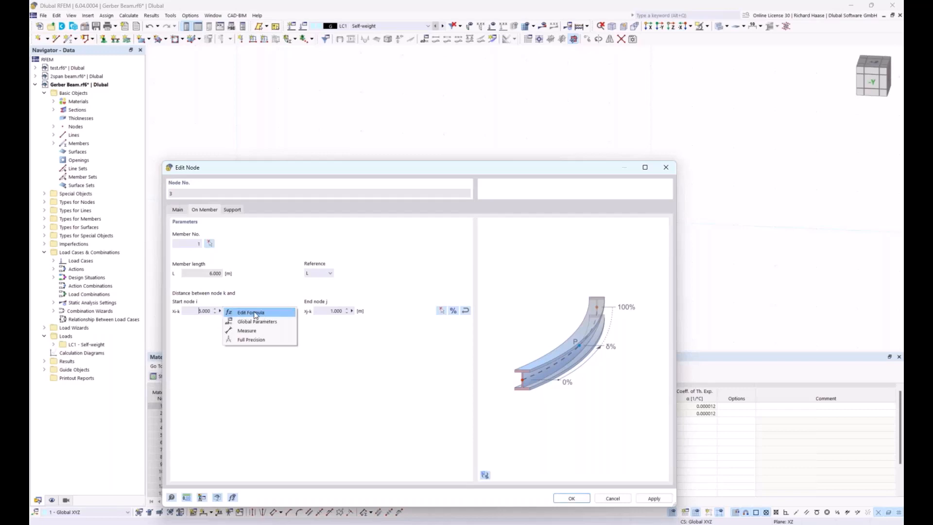
{"action": "left_click", "coordinate": [242, 313]}
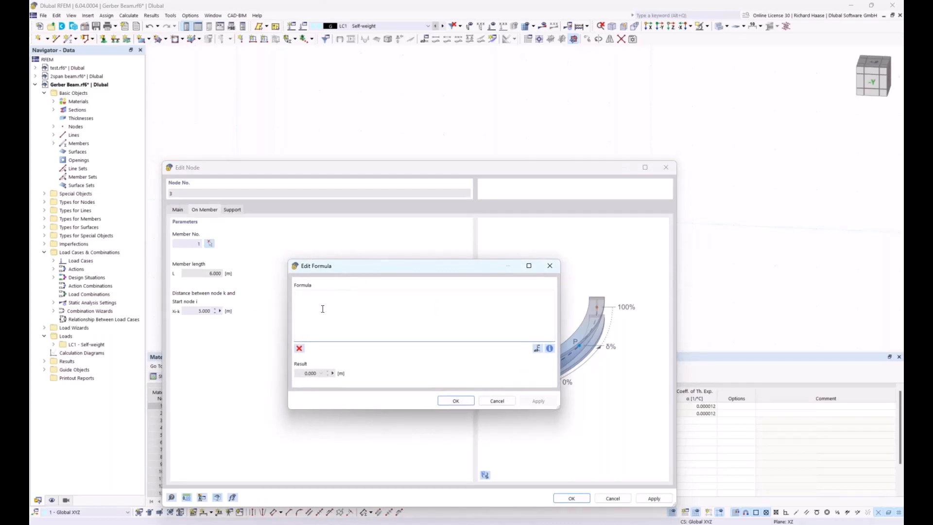
{"action": "type", "text": "11"}
{"action": "type", "text": "*"}
{"action": "type", "text": "le"}
{"action": "left_click", "coordinate": [317, 302]}
{"action": "left_click", "coordinate": [457, 400]}
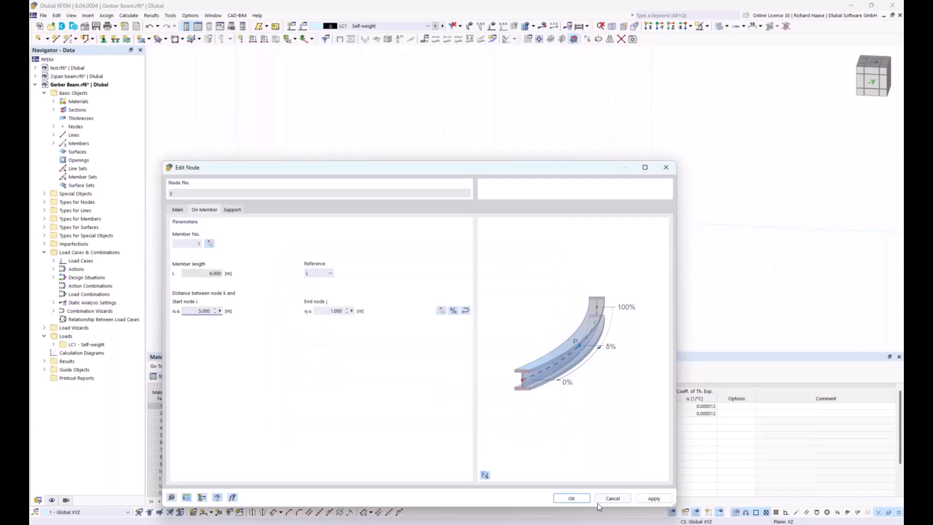
{"action": "left_click", "coordinate": [576, 499]}
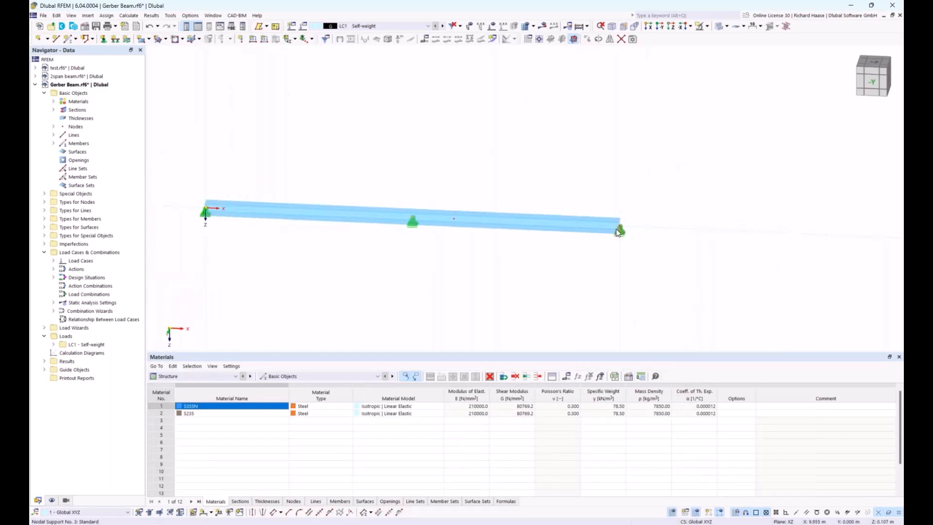
Step: Define the X coordinate of the beam's end node with the formula 2*length
{"action": "double_click", "coordinate": [619, 226]}
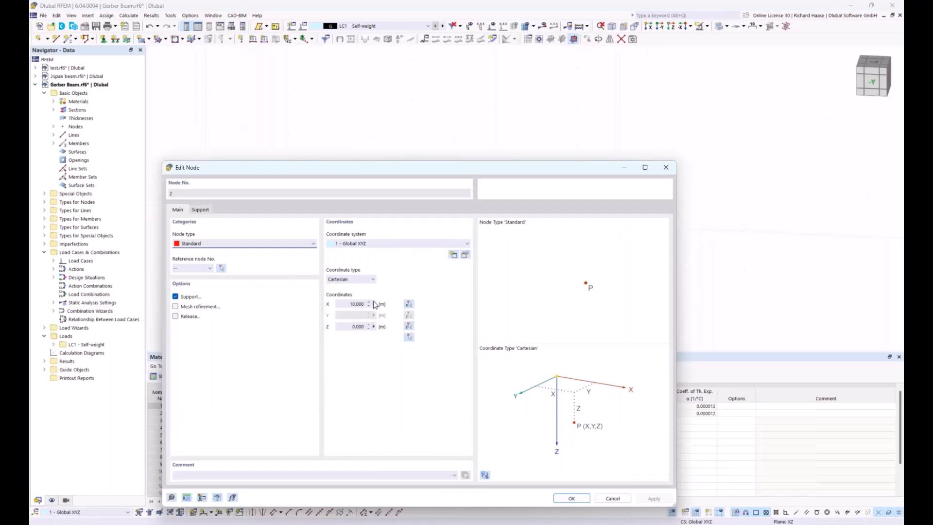
{"action": "left_click", "coordinate": [373, 304]}
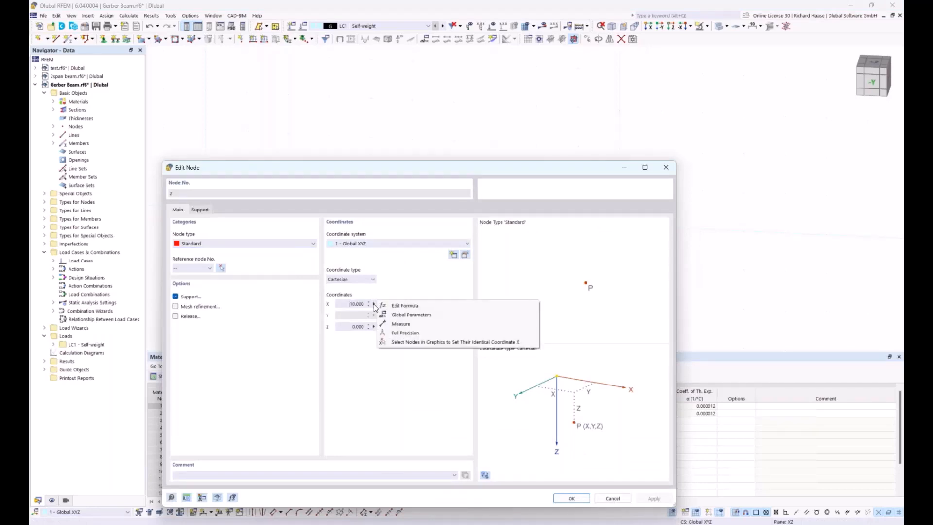
{"action": "left_click", "coordinate": [402, 307]}
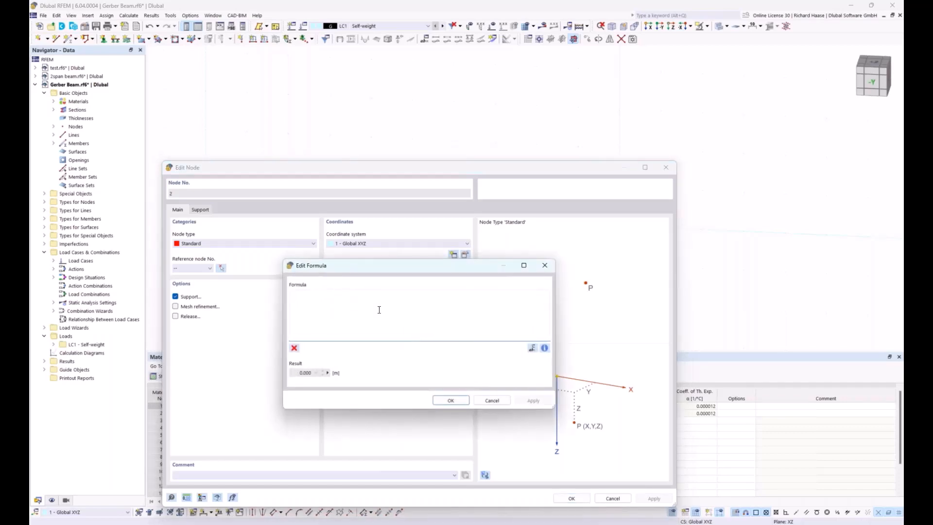
{"action": "type", "text": "2*len"}
{"action": "left_click", "coordinate": [309, 301]}
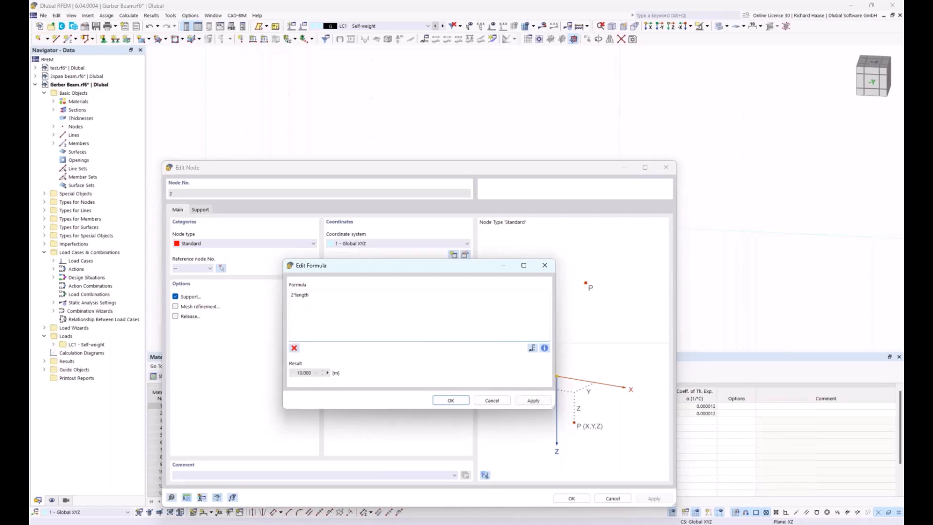
{"action": "left_click", "coordinate": [448, 399]}
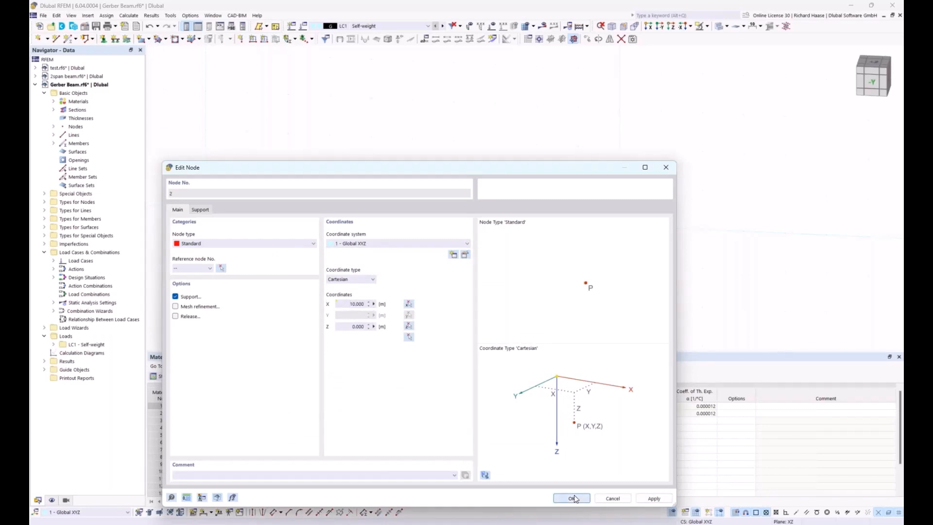
{"action": "left_click", "coordinate": [572, 498]}
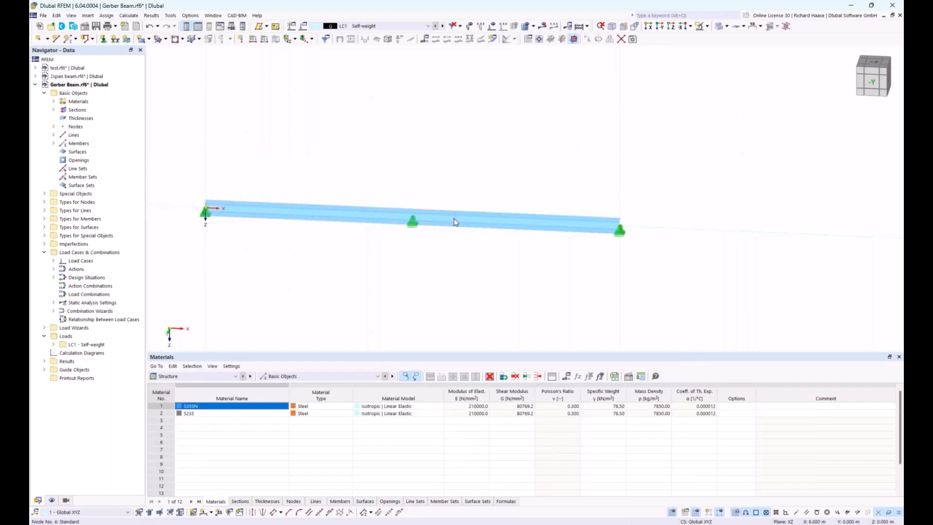
Step: Define the X coordinate of the hinge division node with the formula length+hinge*length and accept the node changes
{"action": "mouse_move", "coordinate": [455, 219]}
{"action": "double_click", "coordinate": [454, 219]}
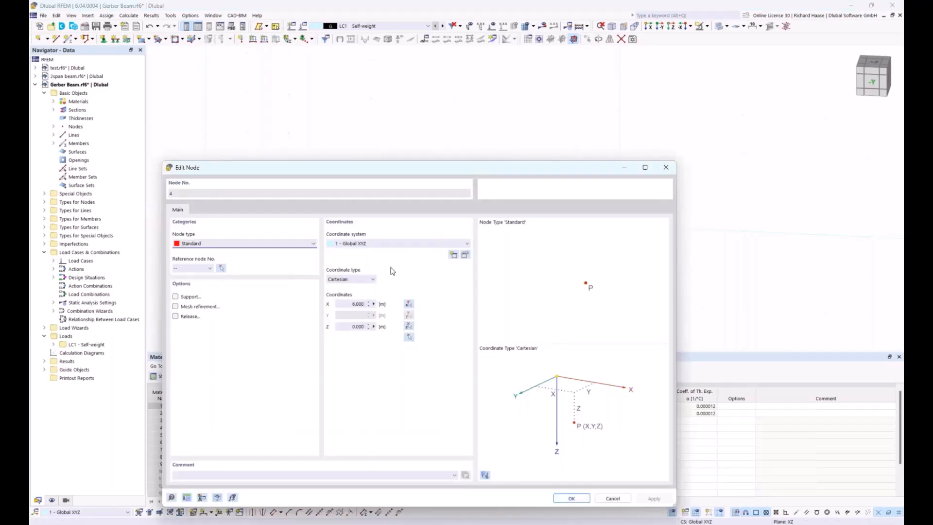
{"action": "left_click_drag", "start_coordinate": [433, 167], "coordinate": [506, 304]}
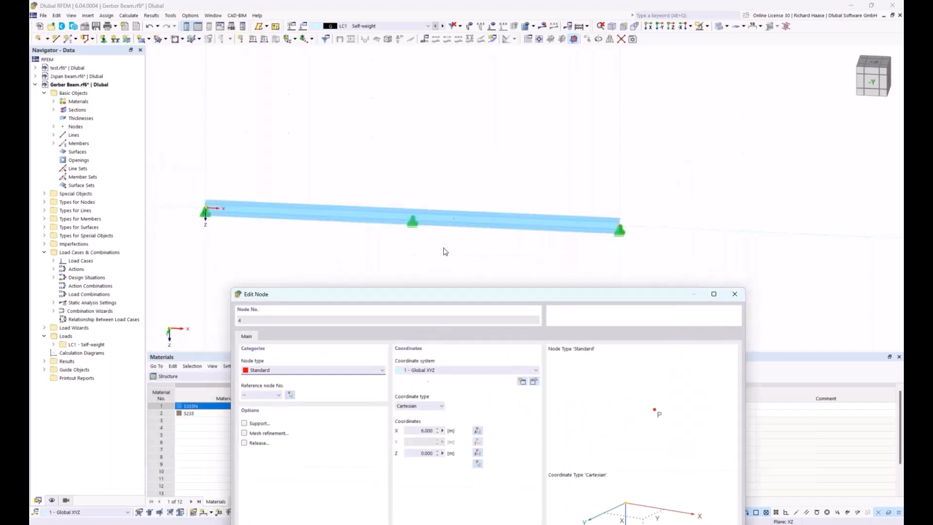
{"action": "left_click", "coordinate": [442, 431]}
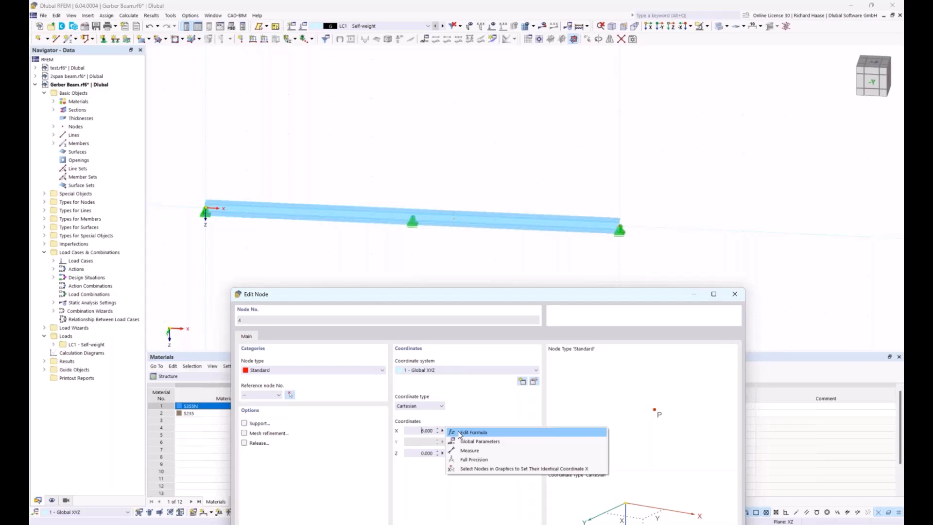
{"action": "left_click", "coordinate": [458, 431]}
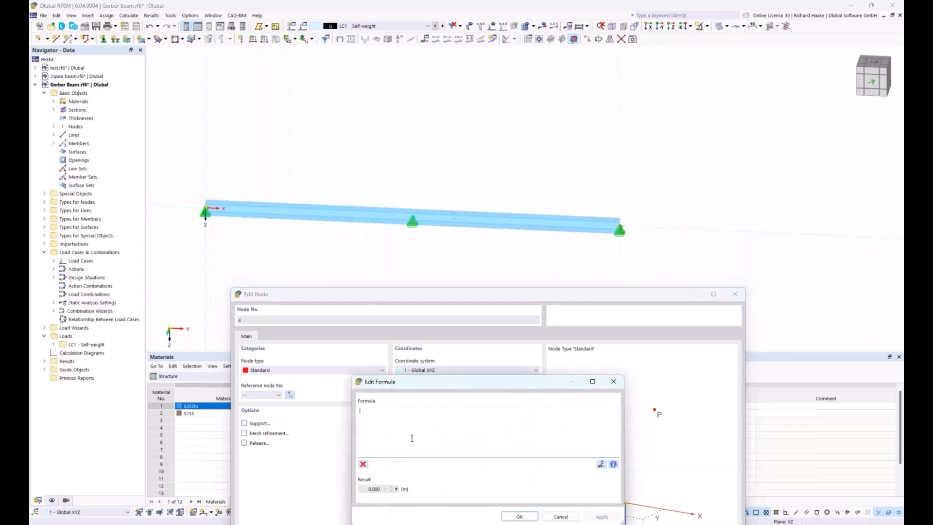
{"action": "type", "text": "le"}
{"action": "left_click", "coordinate": [378, 417]}
{"action": "type", "text": "+hi"}
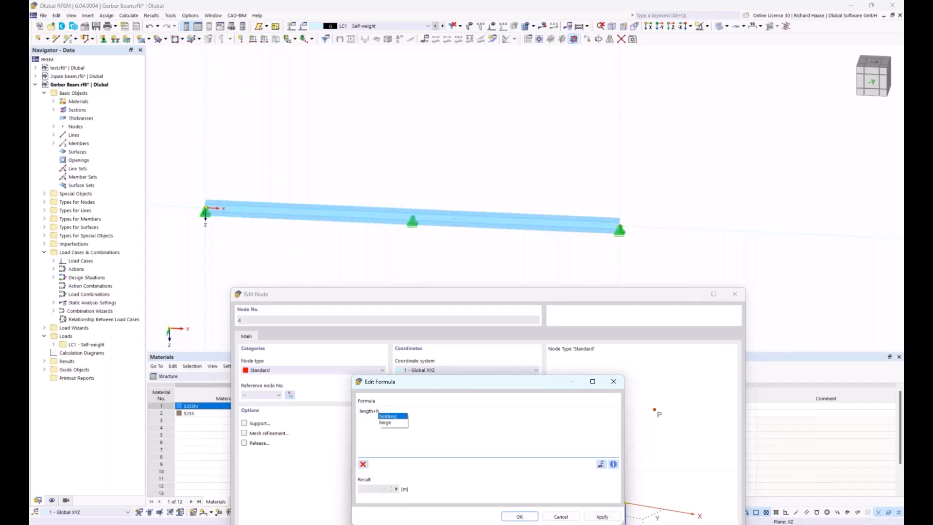
{"action": "left_click", "coordinate": [388, 423]}
{"action": "type", "text": "*len"}
{"action": "left_click", "coordinate": [403, 417]}
{"action": "left_click_drag", "start_coordinate": [476, 383], "coordinate": [441, 304]}
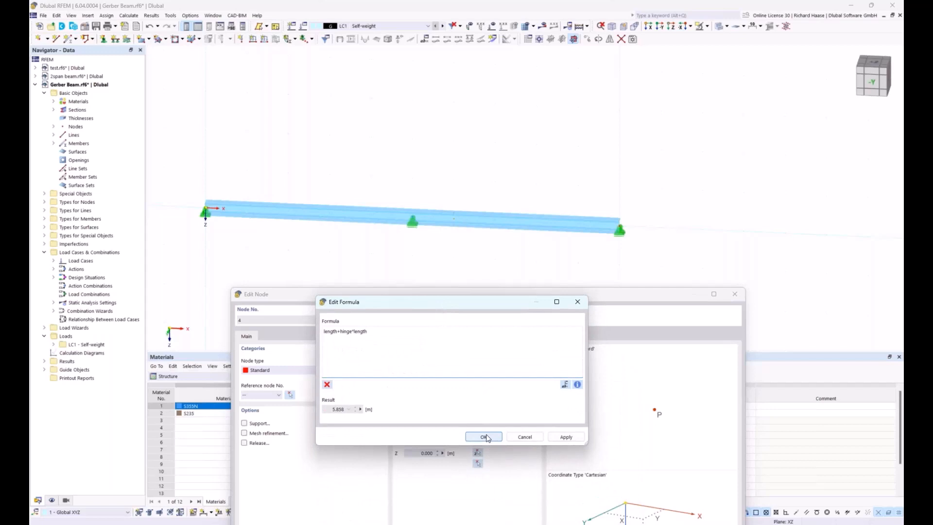
{"action": "left_click", "coordinate": [484, 437]}
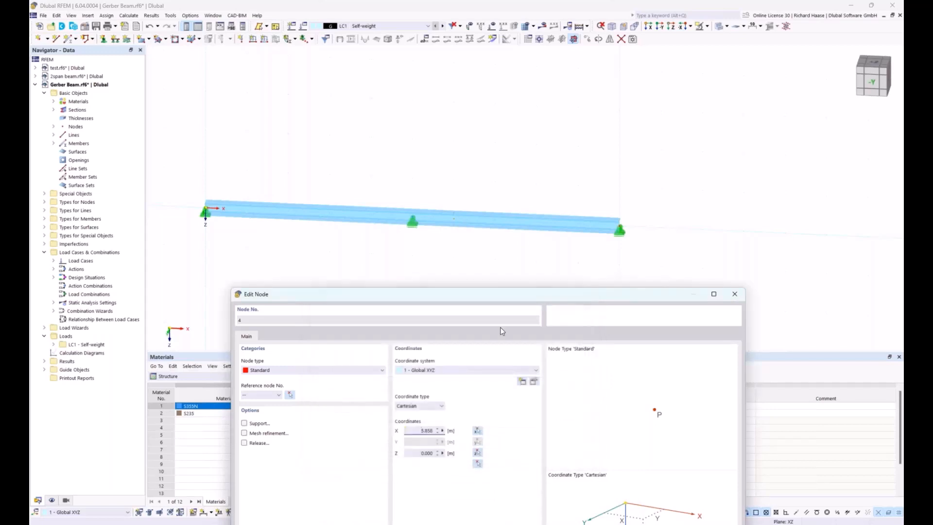
{"action": "left_click_drag", "start_coordinate": [511, 298], "coordinate": [470, 123]}
{"action": "left_click", "coordinate": [593, 450]}
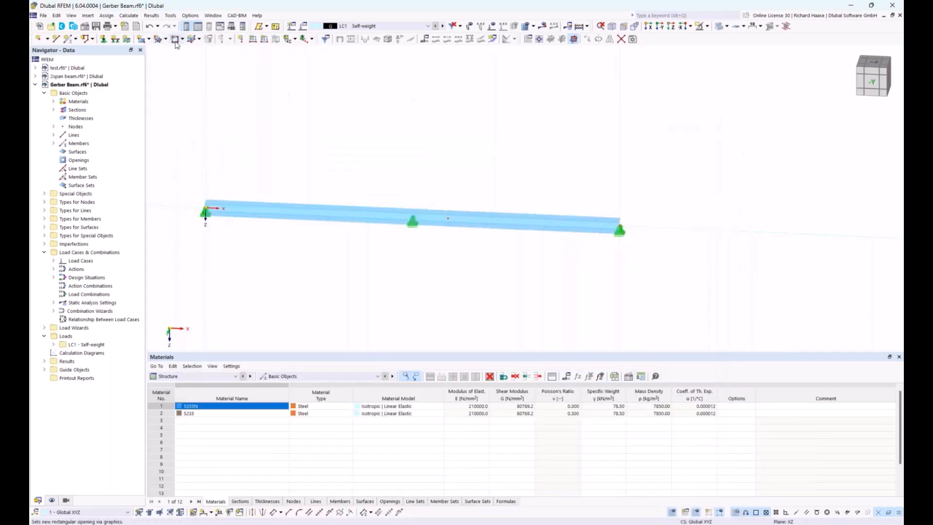
Step: Dimension the beam between the start, middle support, hinge and end nodes with linear length dimensions in the second plane, placed below the beam
{"action": "left_click", "coordinate": [211, 512]}
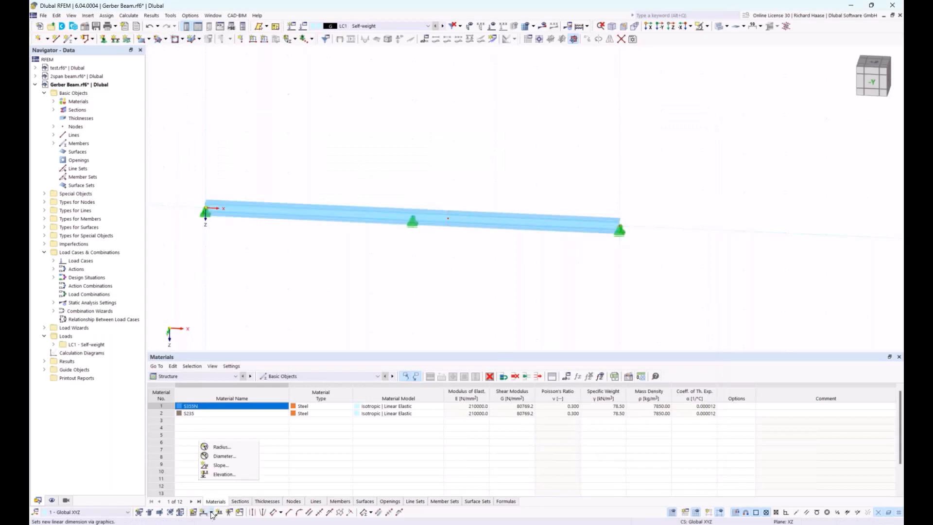
{"action": "left_click", "coordinate": [221, 446]}
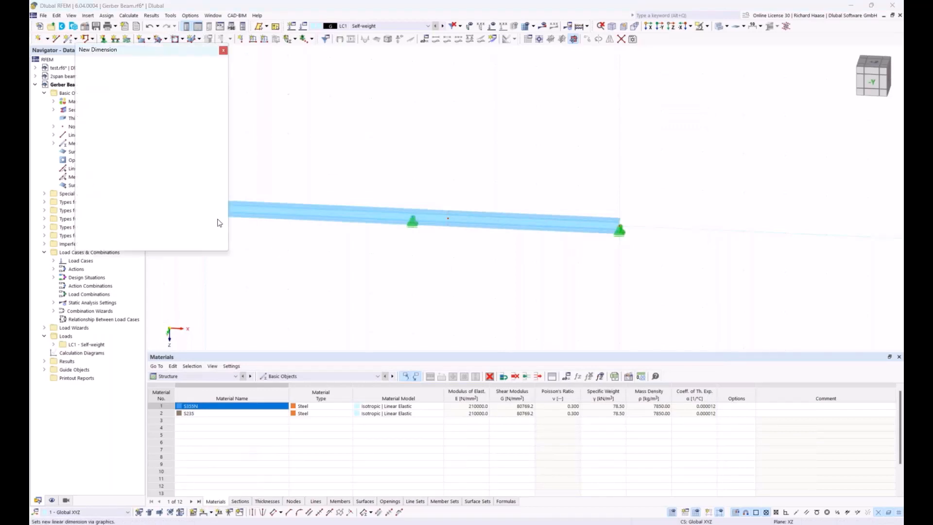
{"action": "middle_click_drag", "start_coordinate": [298, 186], "coordinate": [387, 176]}
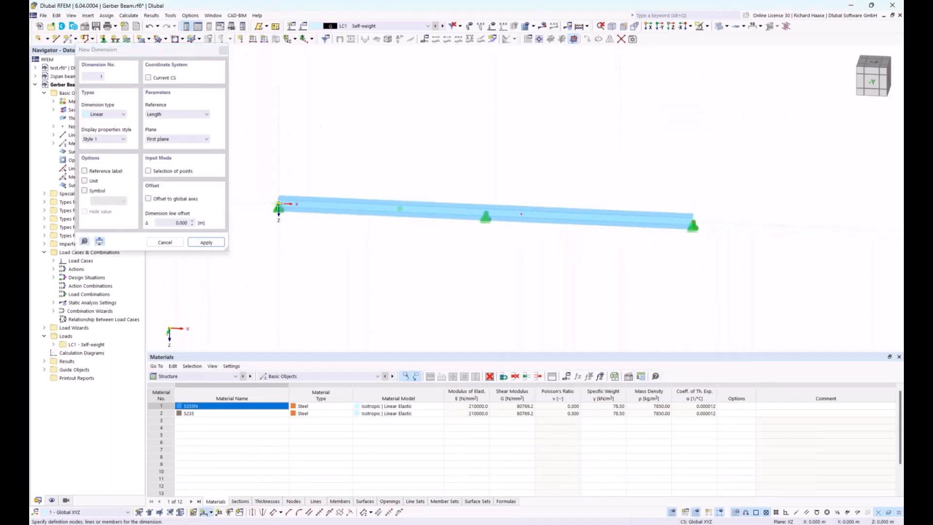
{"action": "left_click", "coordinate": [280, 208]}
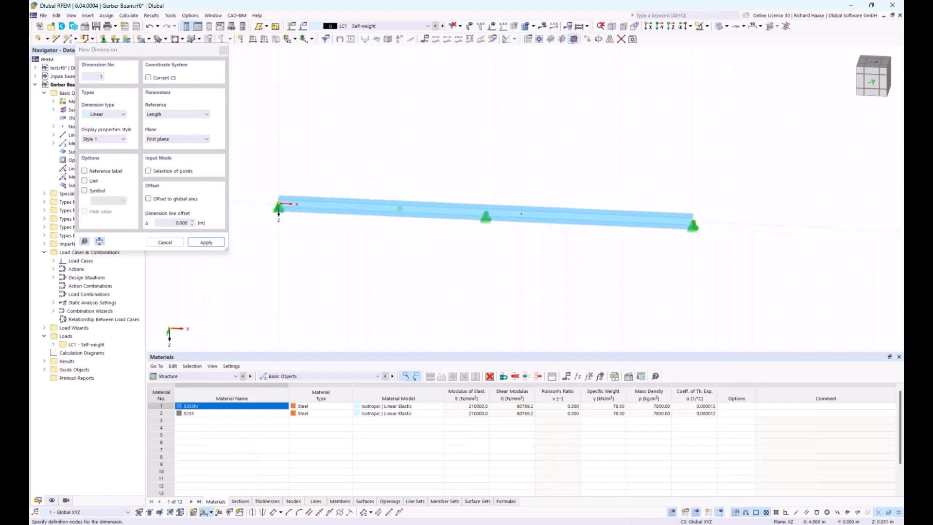
{"action": "left_click", "coordinate": [486, 213]}
{"action": "left_click", "coordinate": [175, 139]}
{"action": "left_click", "coordinate": [171, 153]}
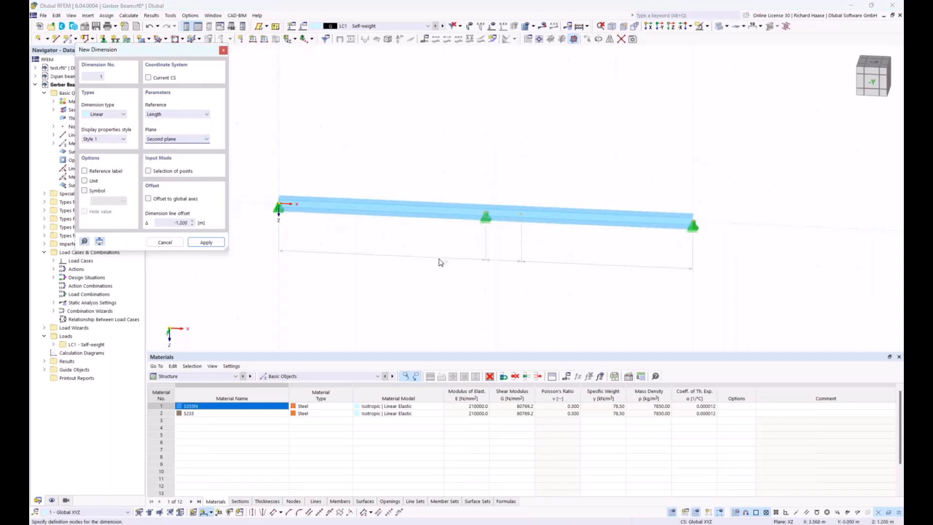
{"action": "left_click", "coordinate": [520, 287]}
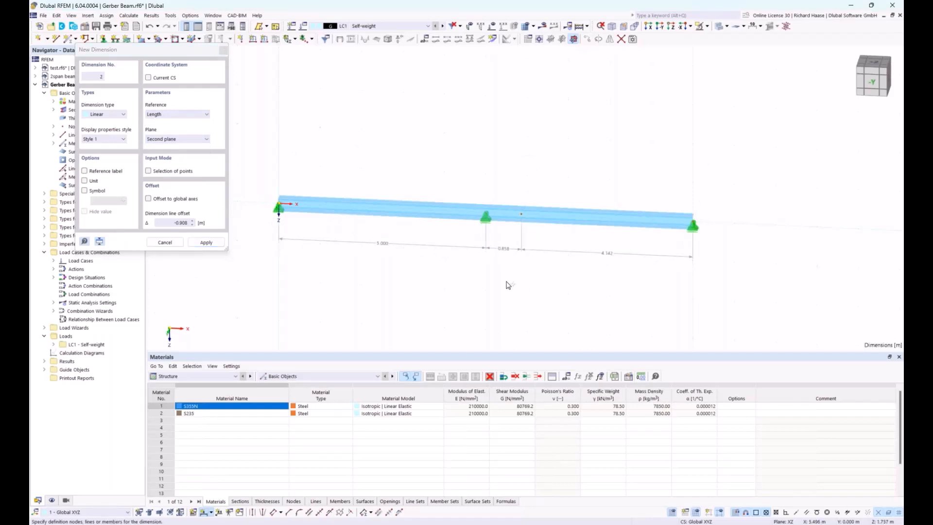
{"action": "scroll", "coordinate": [507, 290], "scroll_direction": "down", "scroll_amount": 1}
{"action": "middle_click_drag", "start_coordinate": [481, 283], "coordinate": [388, 281]}
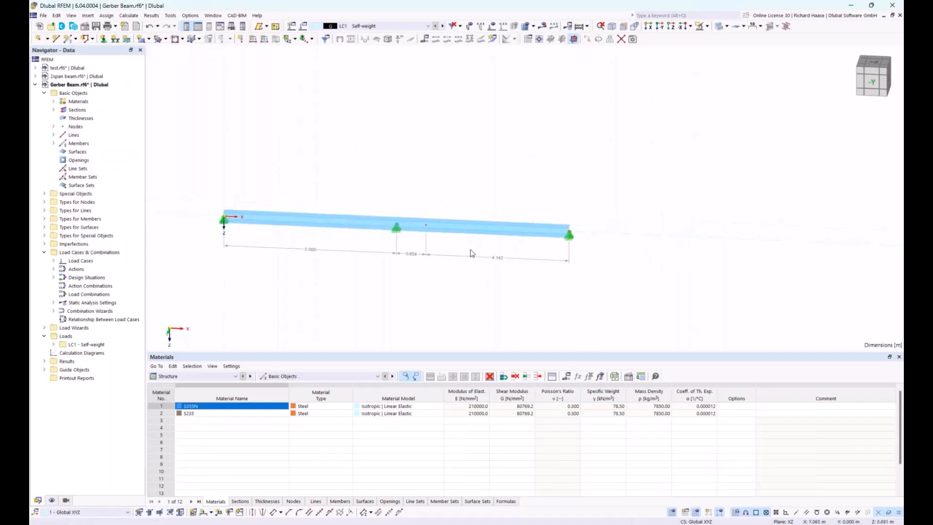
Step: Set the global parameter "length" to 8 m and accept the parameter list
{"action": "left_click", "coordinate": [872, 83]}
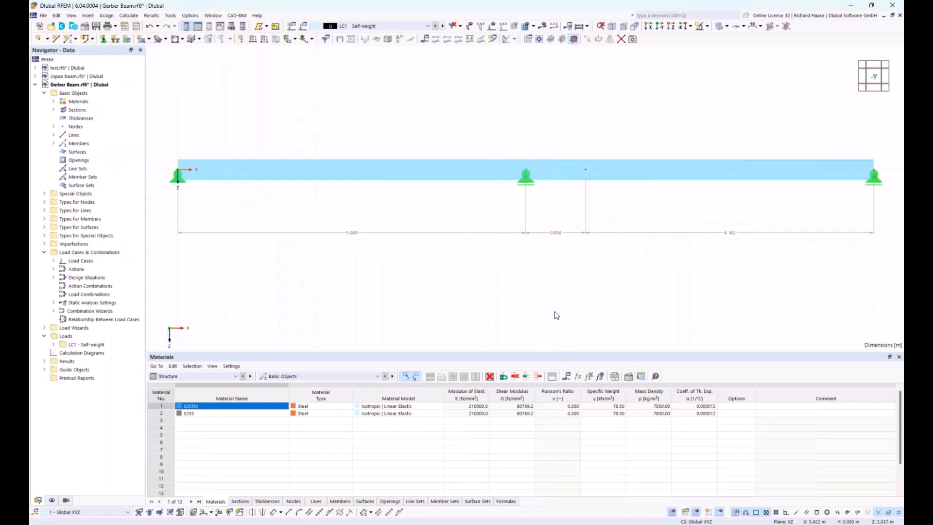
{"action": "left_click", "coordinate": [567, 377]}
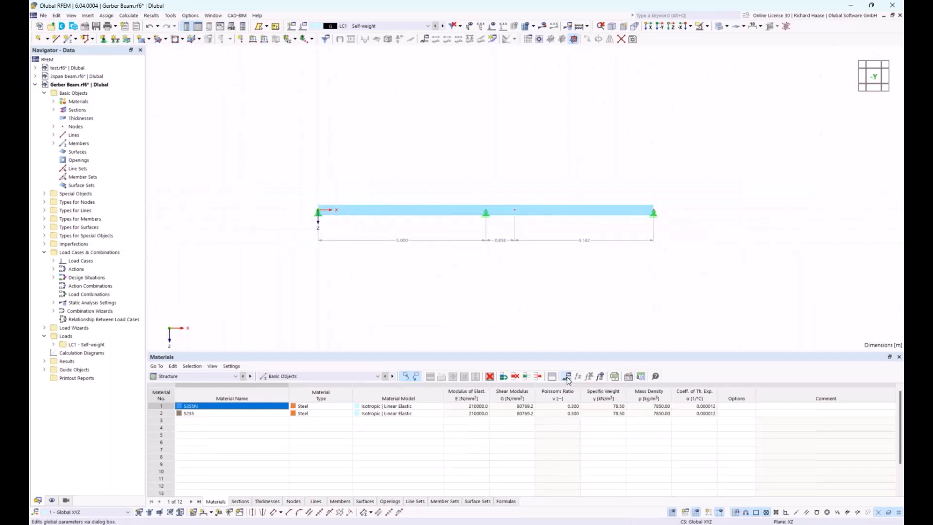
{"action": "left_click", "coordinate": [454, 160]}
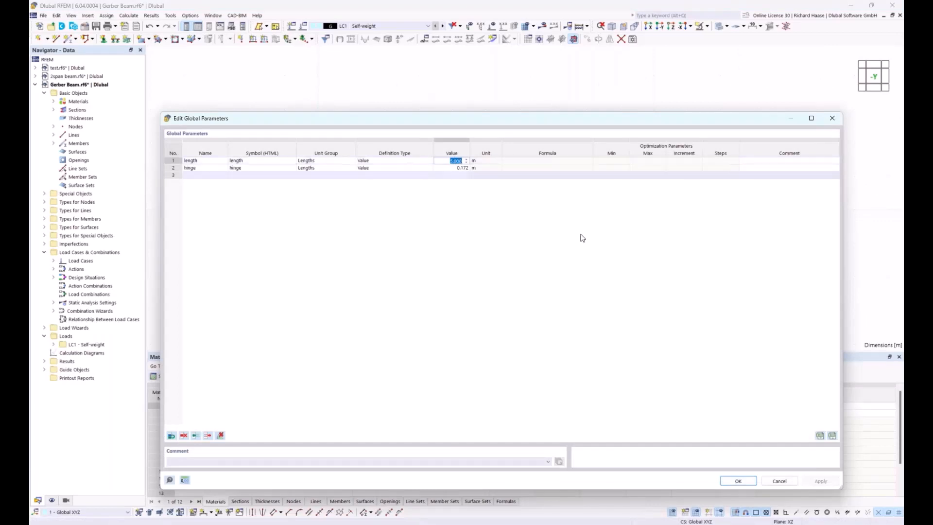
{"action": "type", "text": "8"}
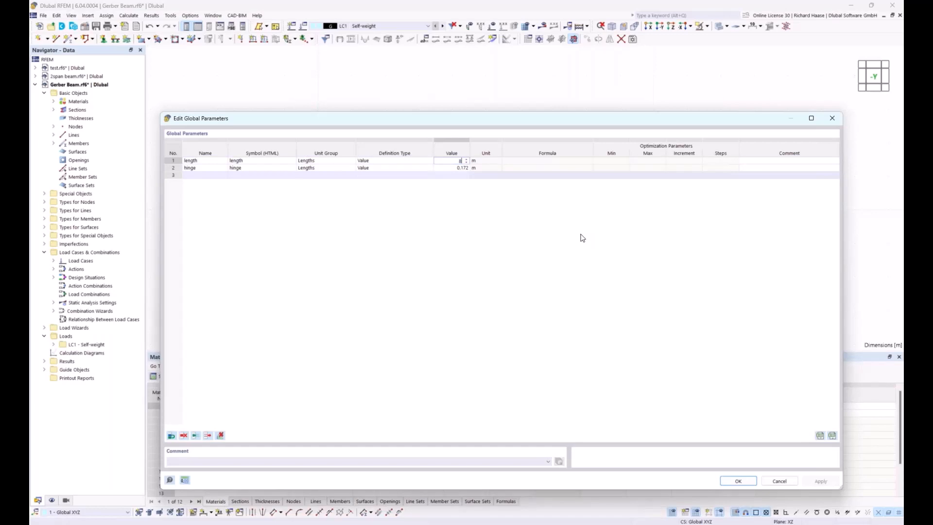
{"action": "left_click", "coordinate": [738, 480]}
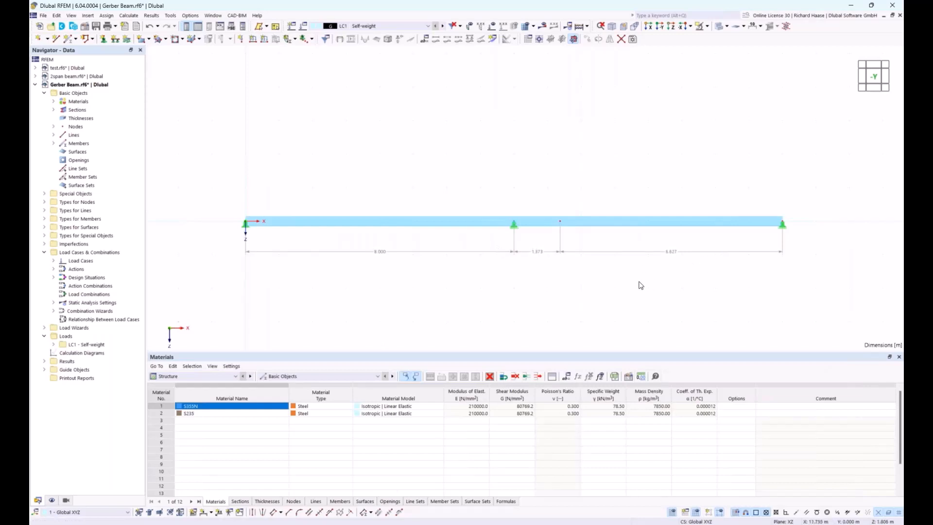
Step: Calculate load case LC1 Self-weight and display the member bending moments My
{"action": "scroll", "coordinate": [624, 281], "scroll_direction": "down", "scroll_amount": 1}
{"action": "middle_click_drag", "start_coordinate": [622, 280], "coordinate": [577, 299]}
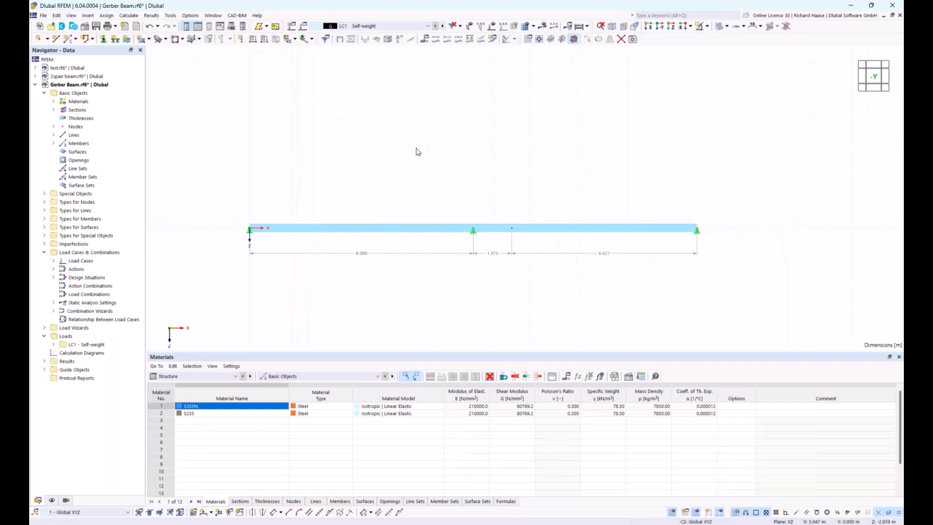
{"action": "left_click", "coordinate": [375, 26]}
{"action": "left_click", "coordinate": [375, 26]}
{"action": "left_click", "coordinate": [544, 28]}
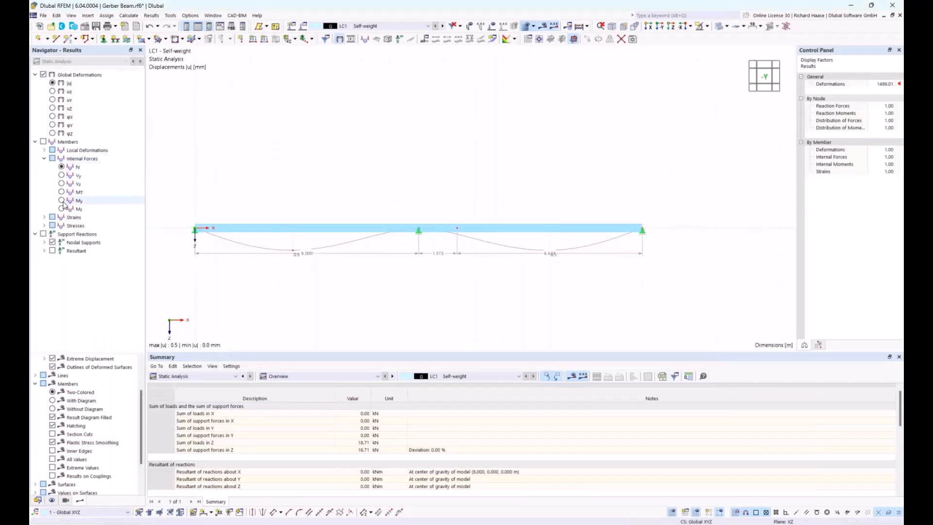
{"action": "left_click", "coordinate": [62, 200]}
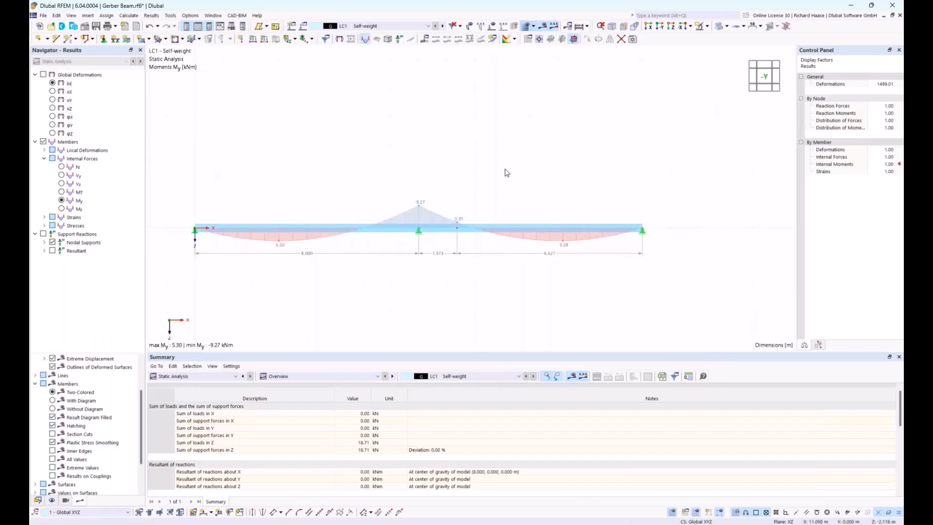
Step: Create a member hinge in local xyz that releases rotation φy and assign it to the start of the member beyond the hinge node
{"action": "middle_click_drag", "start_coordinate": [499, 171], "coordinate": [478, 237], "text": "ctrl"}
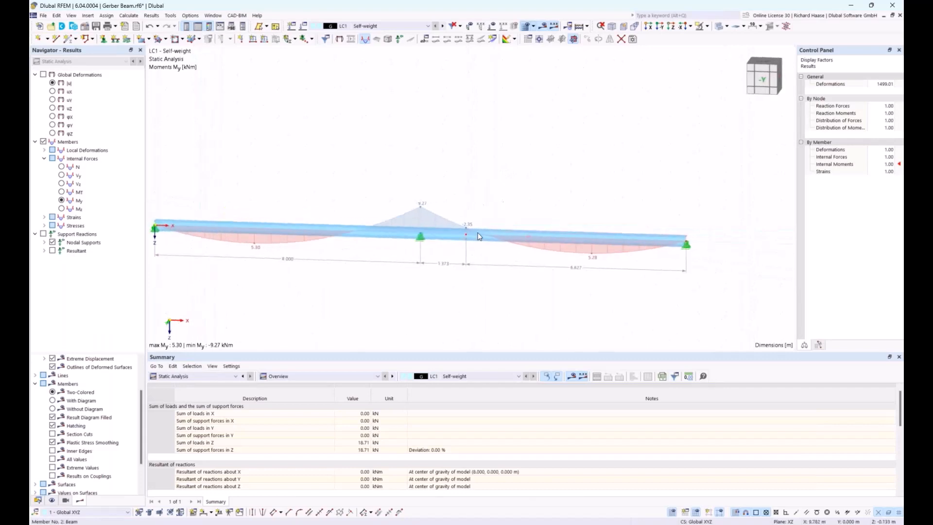
{"action": "double_click", "coordinate": [476, 237]}
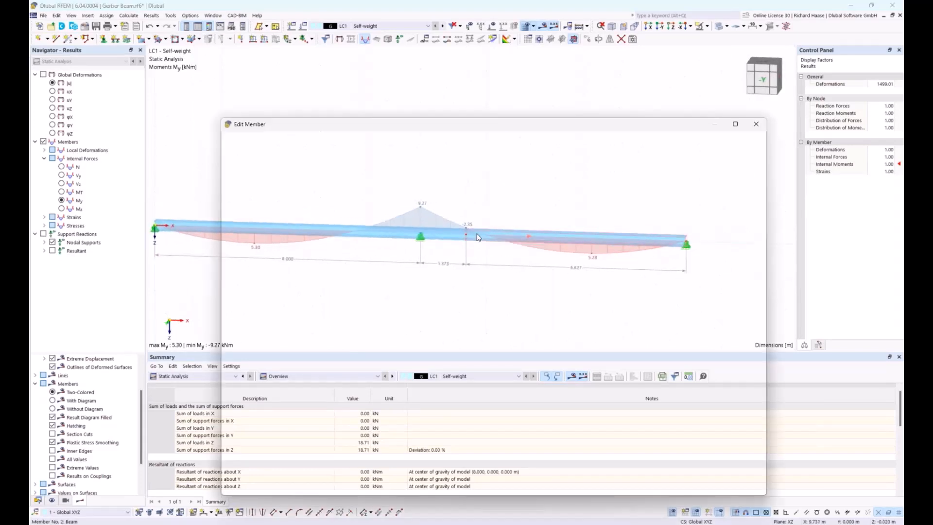
{"action": "left_click_drag", "start_coordinate": [324, 150], "coordinate": [324, 268]}
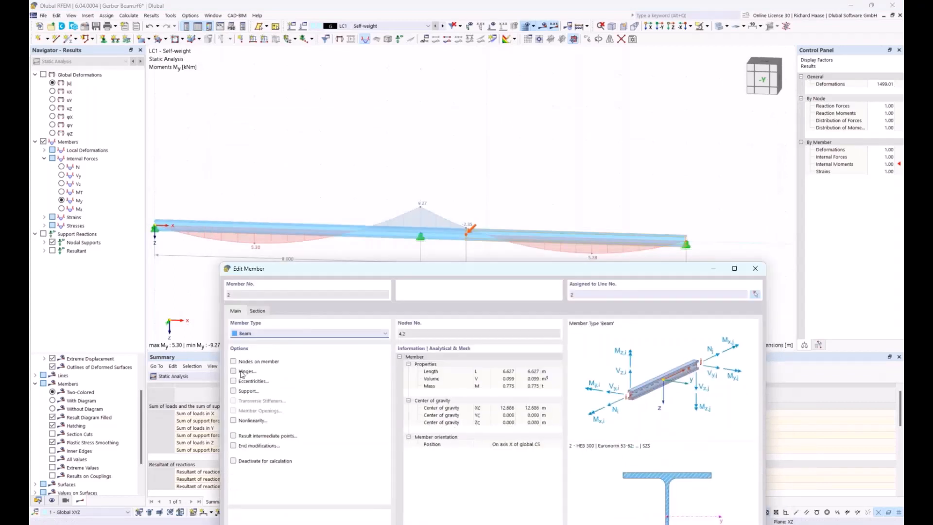
{"action": "left_click", "coordinate": [241, 372]}
{"action": "left_click", "coordinate": [275, 312]}
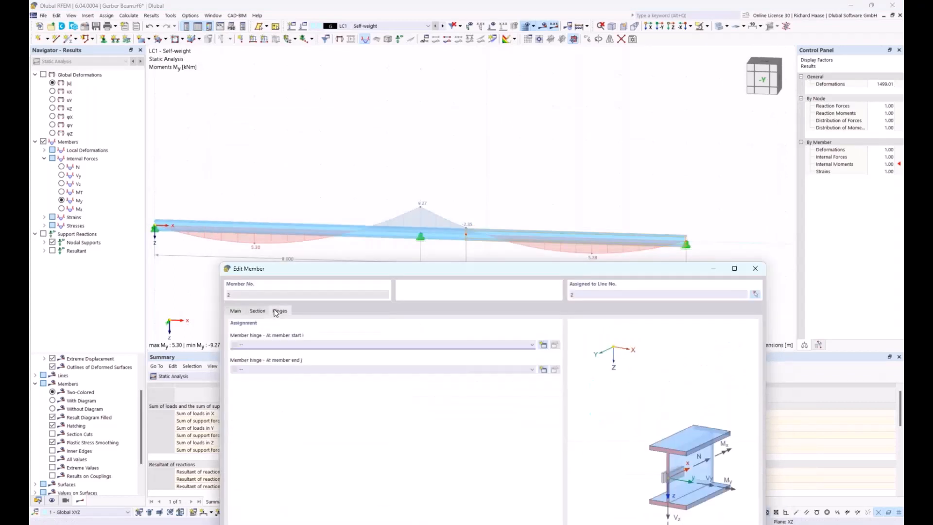
{"action": "left_click", "coordinate": [543, 345]}
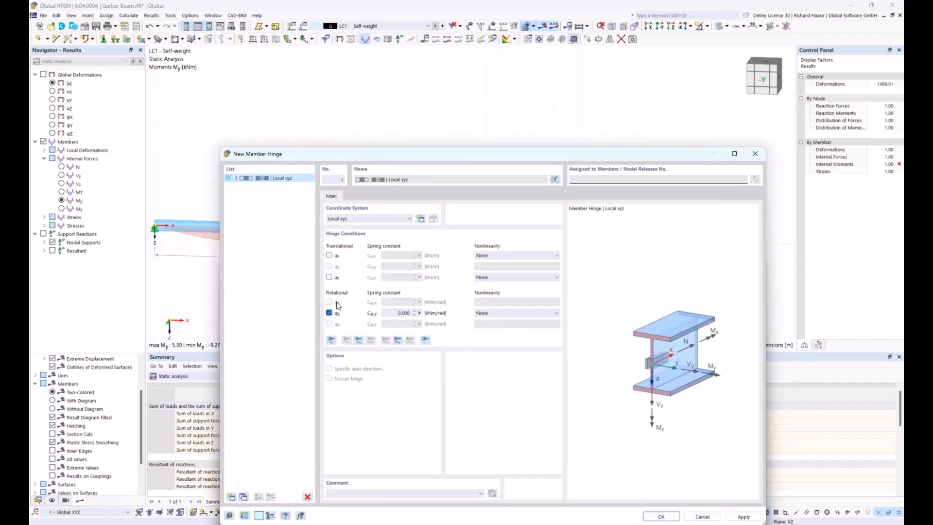
{"action": "left_click", "coordinate": [658, 516]}
{"action": "left_click_drag", "start_coordinate": [478, 271], "coordinate": [465, 221]}
{"action": "left_click_drag", "start_coordinate": [619, 220], "coordinate": [602, 142]}
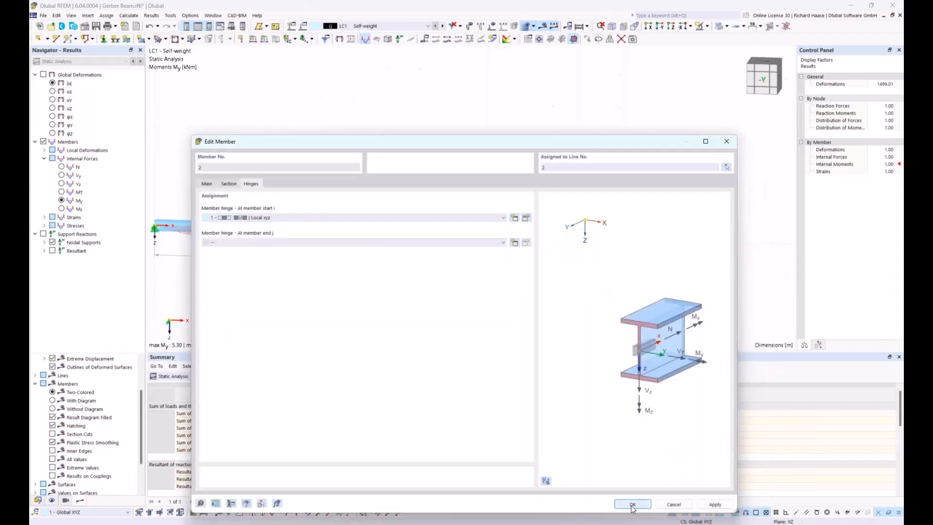
{"action": "left_click", "coordinate": [632, 504]}
Step: Enlarge the display size of the member hinge symbol to its maximum
{"action": "scroll", "coordinate": [523, 229], "scroll_direction": "up", "scroll_amount": 4}
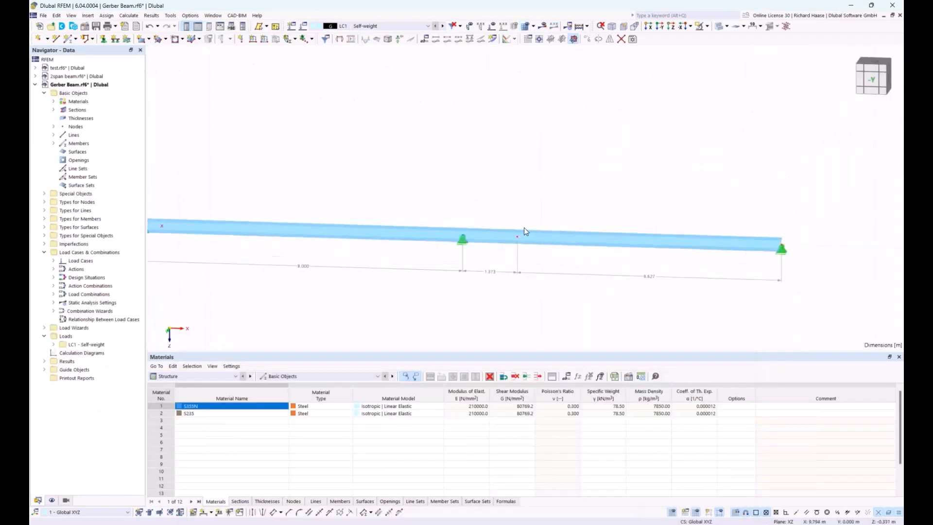
{"action": "scroll", "coordinate": [514, 246], "scroll_direction": "up", "scroll_amount": 3}
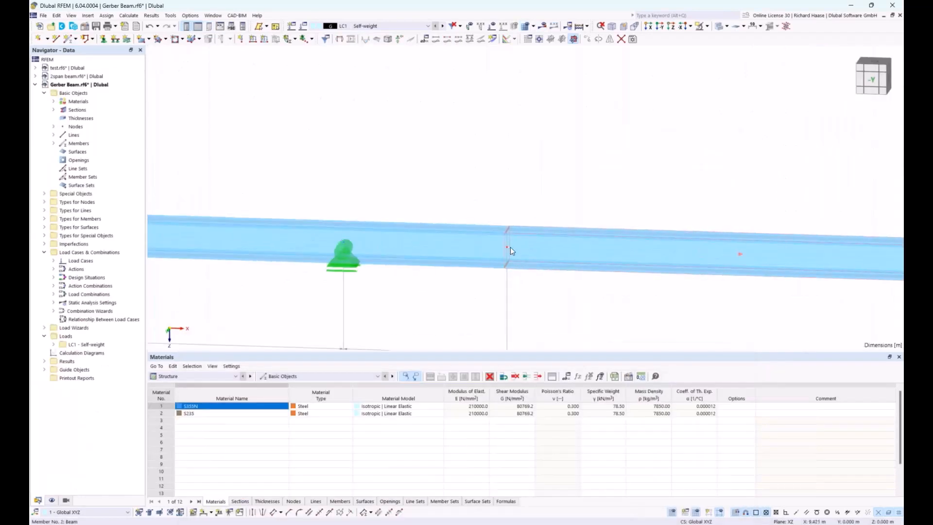
{"action": "right_click", "coordinate": [509, 247]}
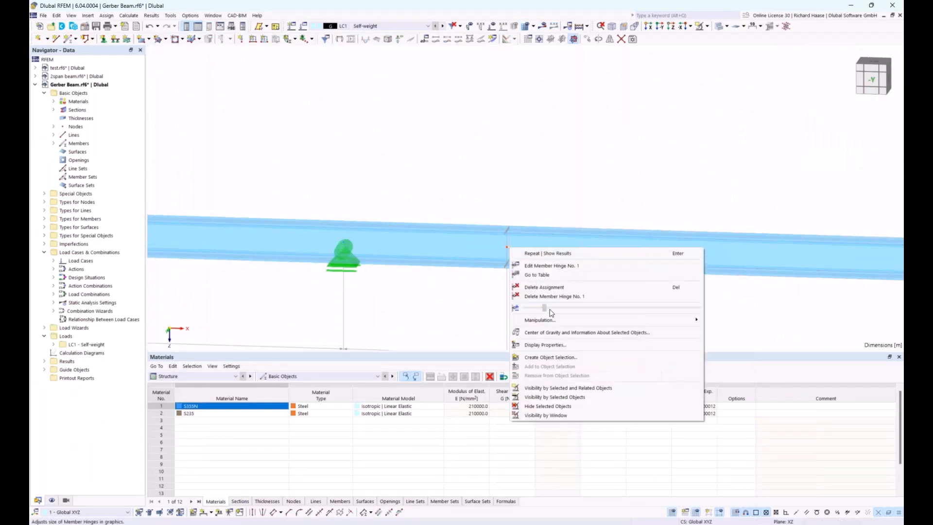
{"action": "left_click_drag", "start_coordinate": [545, 310], "coordinate": [698, 308]}
{"action": "scroll", "coordinate": [687, 175], "scroll_direction": "down", "scroll_amount": 5}
{"action": "scroll", "coordinate": [605, 146], "scroll_direction": "down", "scroll_amount": 1}
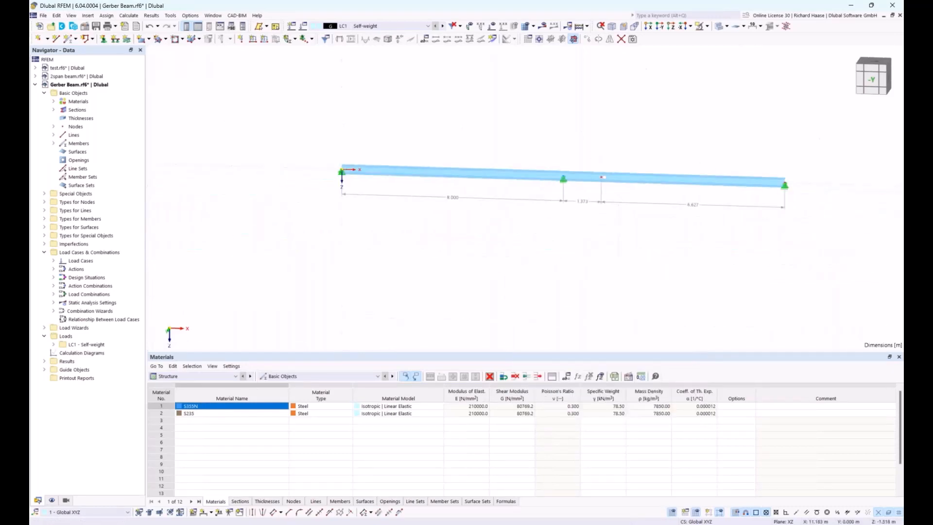
Step: Recalculate the self-weight results with the hinge and show the My moment diagram in the -Y view
{"action": "middle_click_drag", "start_coordinate": [646, 133], "coordinate": [642, 149]}
{"action": "left_click", "coordinate": [871, 80]}
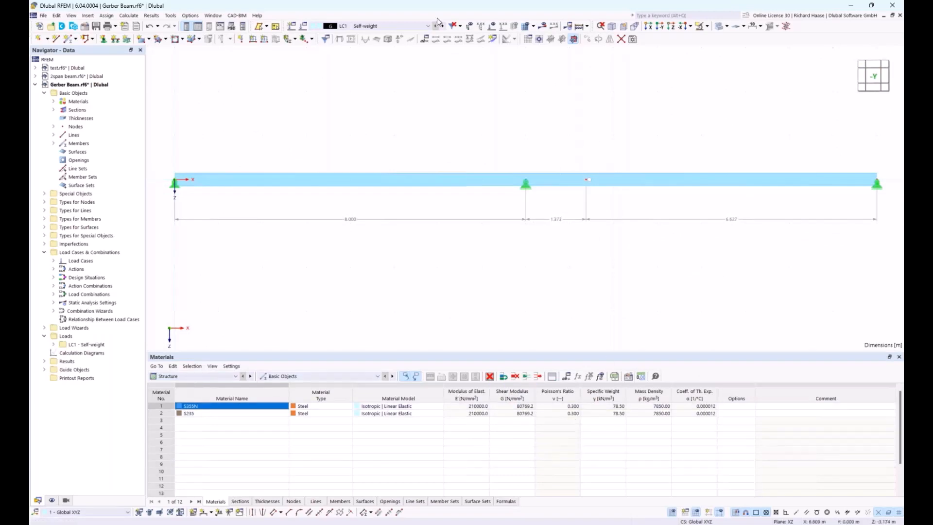
{"action": "left_click", "coordinate": [543, 28]}
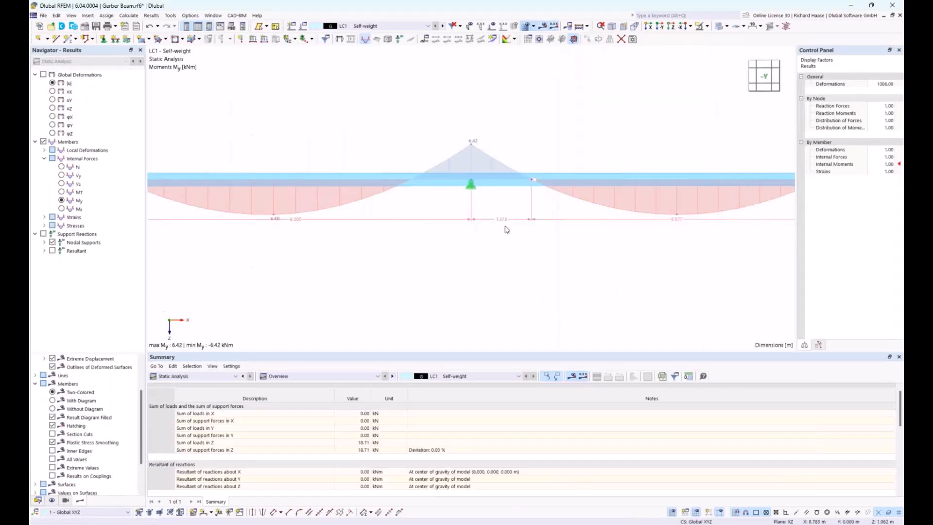
Step: Move the beam's dimension line further down, clear of the My moment diagram
{"action": "left_click_drag", "start_coordinate": [532, 223], "coordinate": [535, 275]}
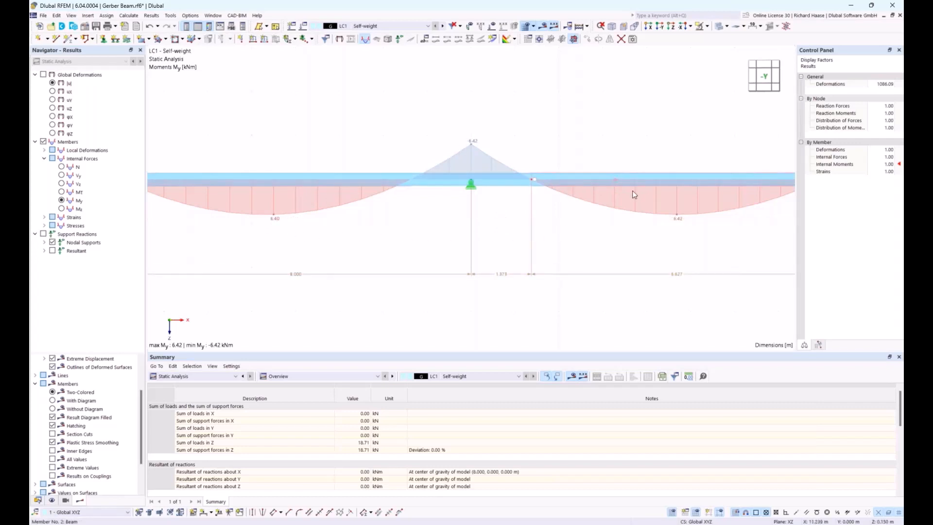
{"action": "scroll", "coordinate": [678, 227], "scroll_direction": "down", "scroll_amount": 4}
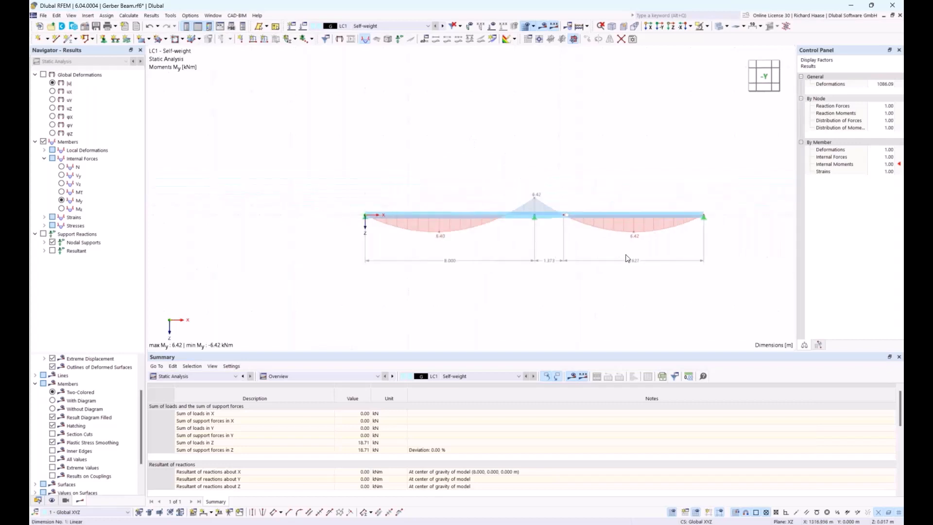
{"action": "scroll", "coordinate": [626, 258], "scroll_direction": "up", "scroll_amount": 1}
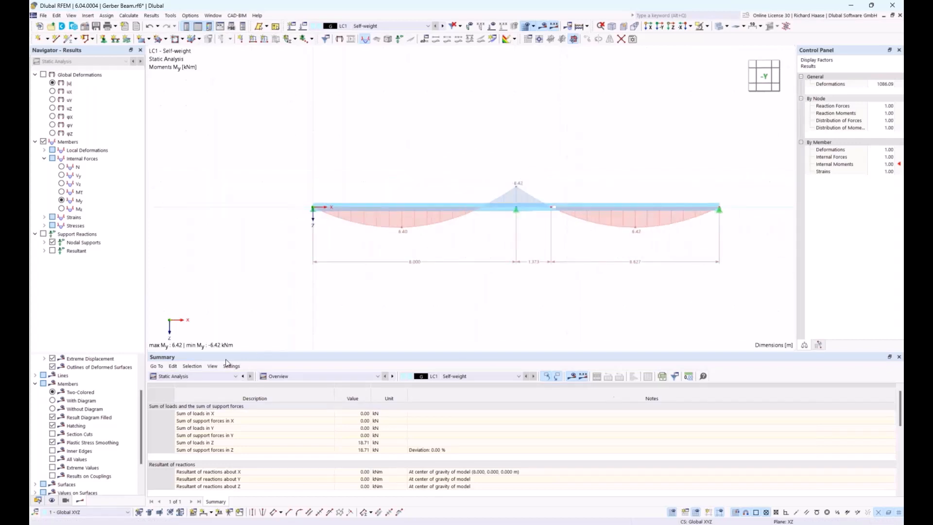
Step: Set the global parameter length to 5 m in the global parameters of the Gerber beam
{"action": "left_click", "coordinate": [279, 376]}
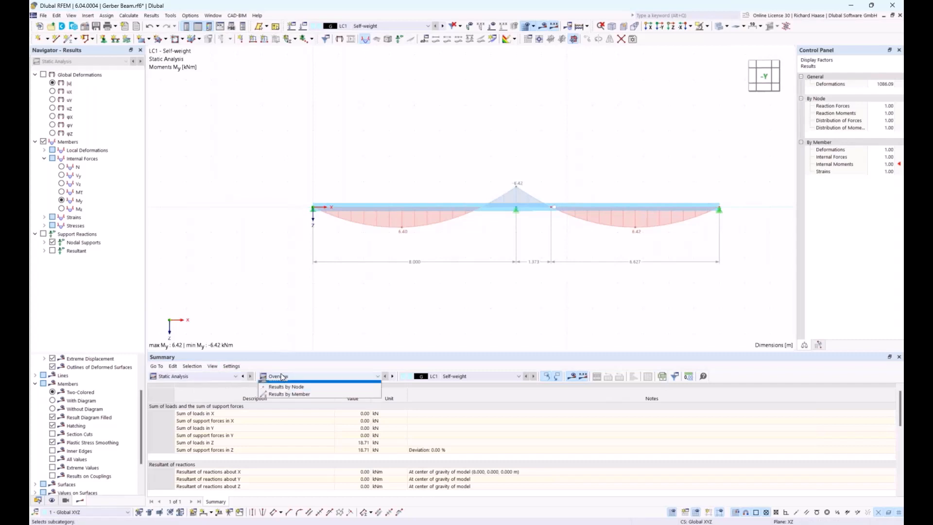
{"action": "left_click", "coordinate": [203, 380]}
{"action": "left_click", "coordinate": [192, 384]}
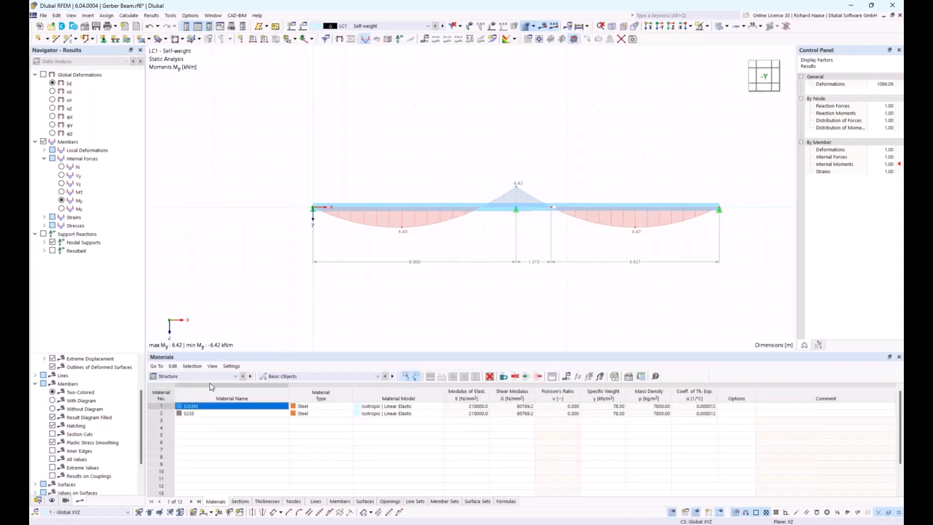
{"action": "left_click", "coordinate": [567, 376]}
{"action": "double_click", "coordinate": [461, 161]}
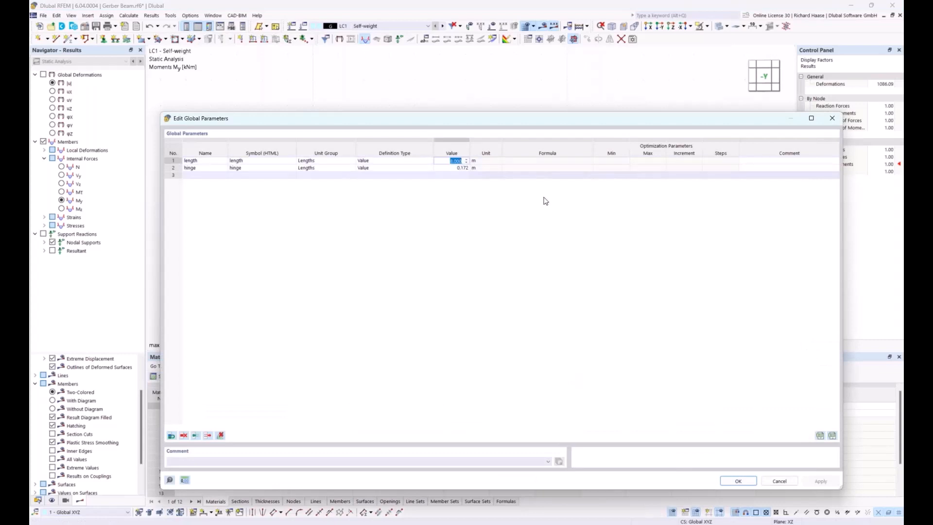
{"action": "type", "text": "5"}
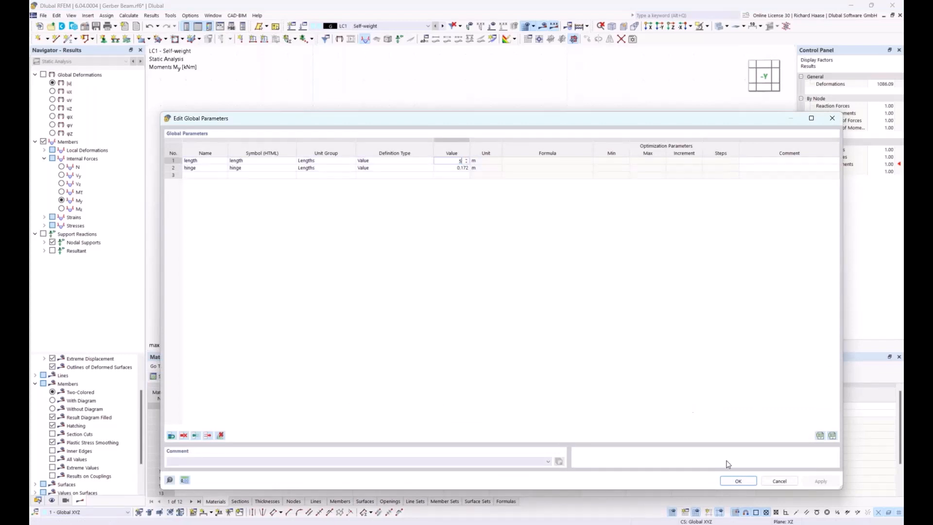
{"action": "left_click", "coordinate": [734, 481]}
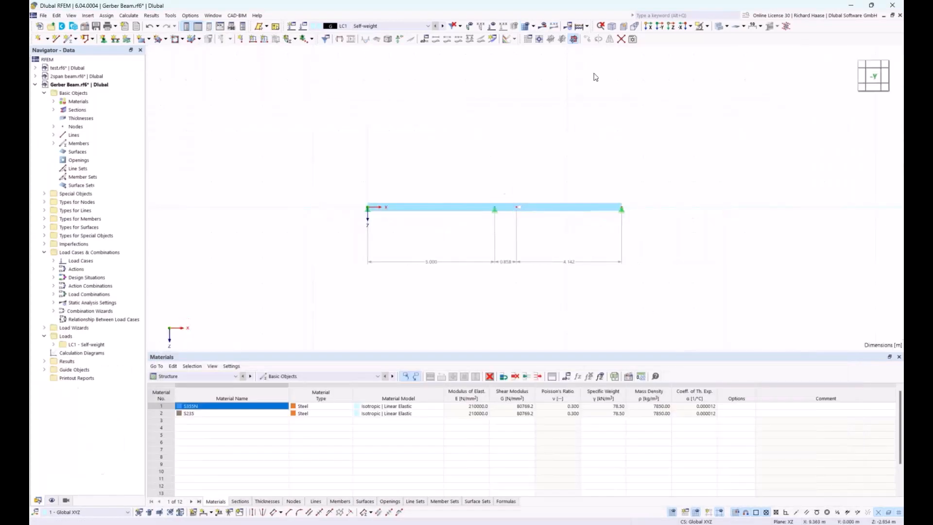
Step: Recalculate the self-weight My moments for the new beam length and return the table to the Structure data
{"action": "left_click", "coordinate": [543, 26]}
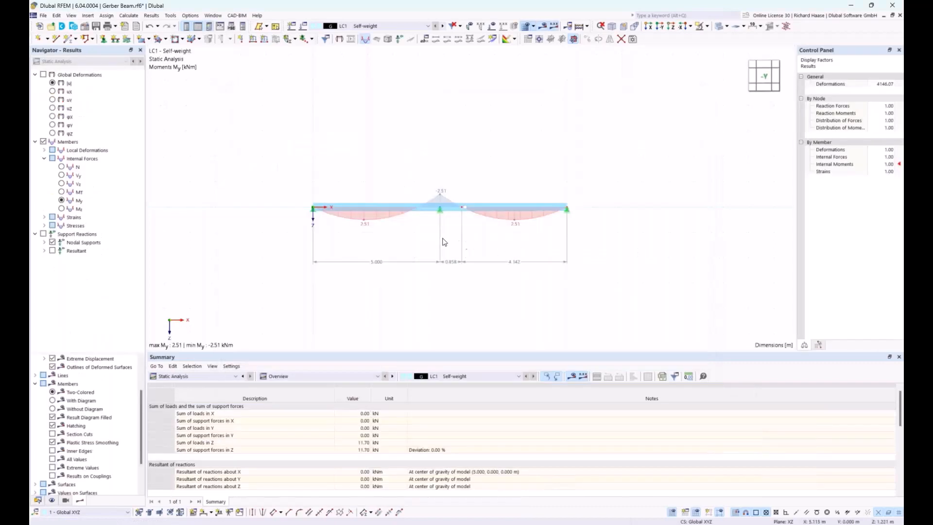
{"action": "scroll", "coordinate": [443, 242], "scroll_direction": "up", "scroll_amount": 2}
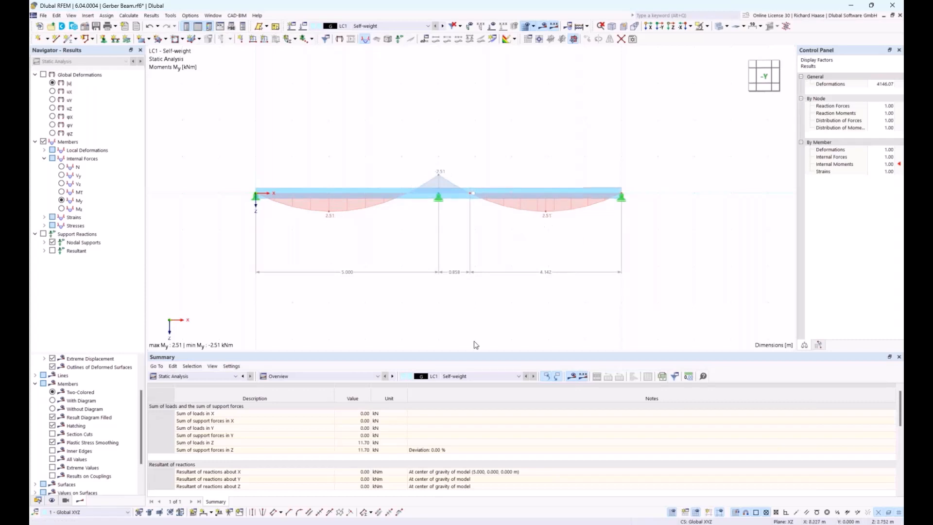
{"action": "left_click", "coordinate": [190, 379]}
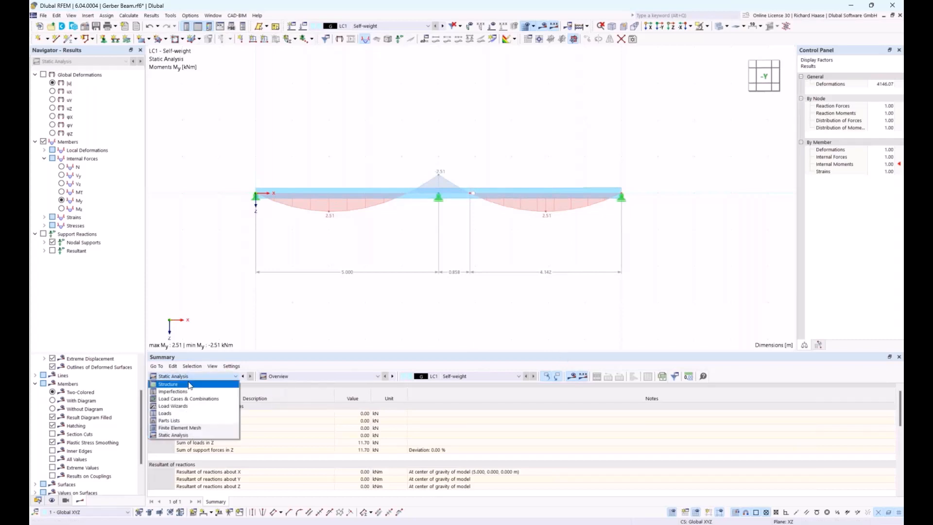
{"action": "left_click", "coordinate": [168, 384]}
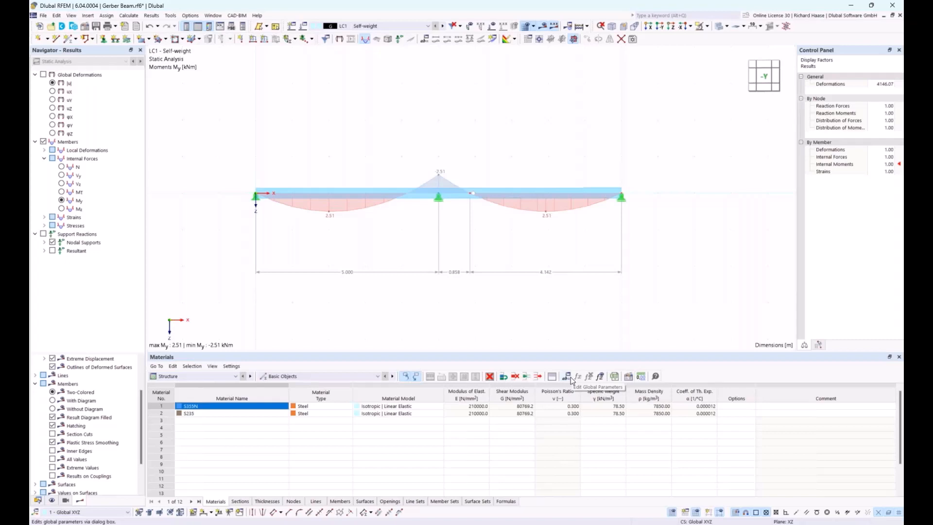
Step: Switch to the training PDF in Adobe Acrobat Reader, read the two-hinged frame with tie rod task, and return to RFEM
{"action": "key", "text": "alt+Tab"}
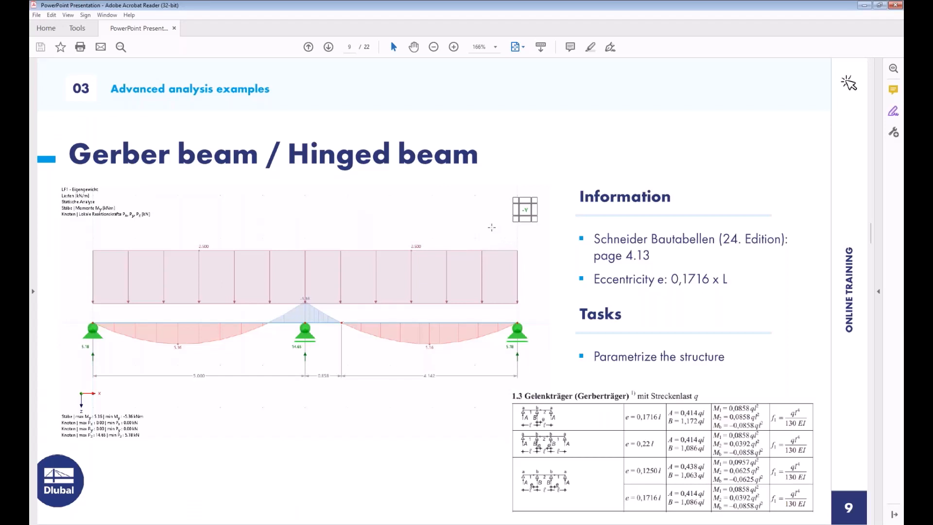
{"action": "key", "text": "Page_Down"}
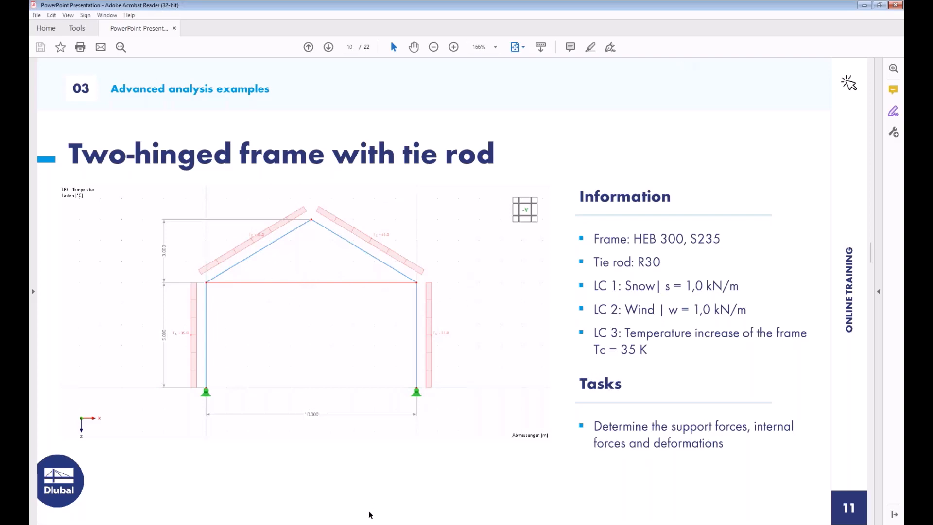
{"action": "key", "text": "alt+Tab"}
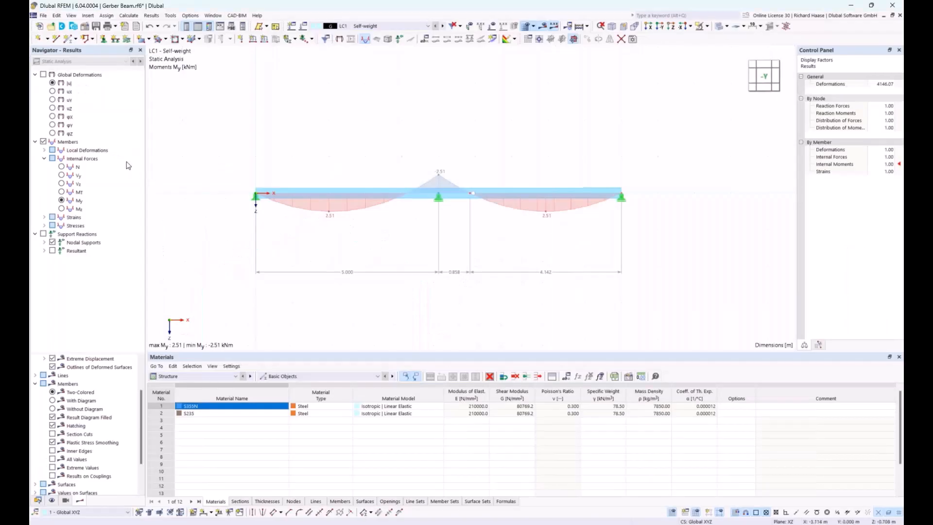
Step: Create a new blank model named frame with the model type 2D | XZ | Plane Stress
{"action": "left_click", "coordinate": [39, 500]}
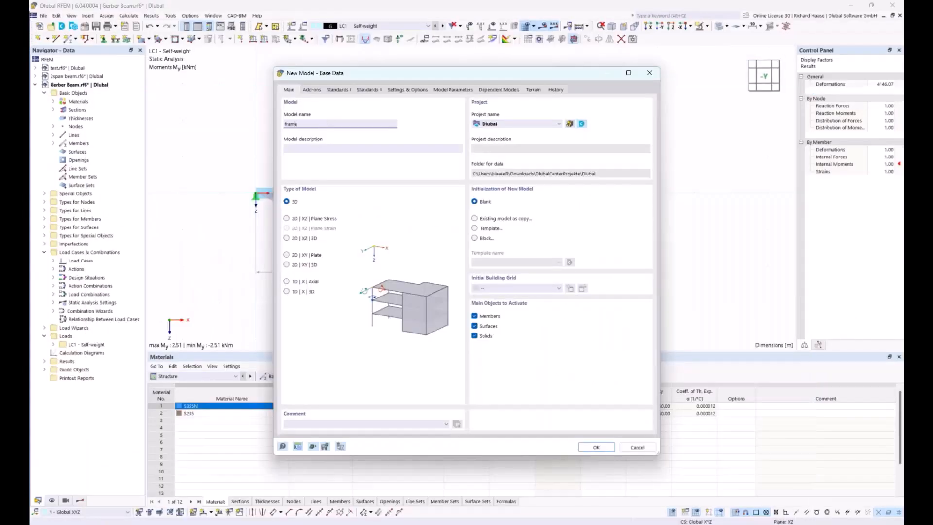
{"action": "left_click", "coordinate": [307, 220]}
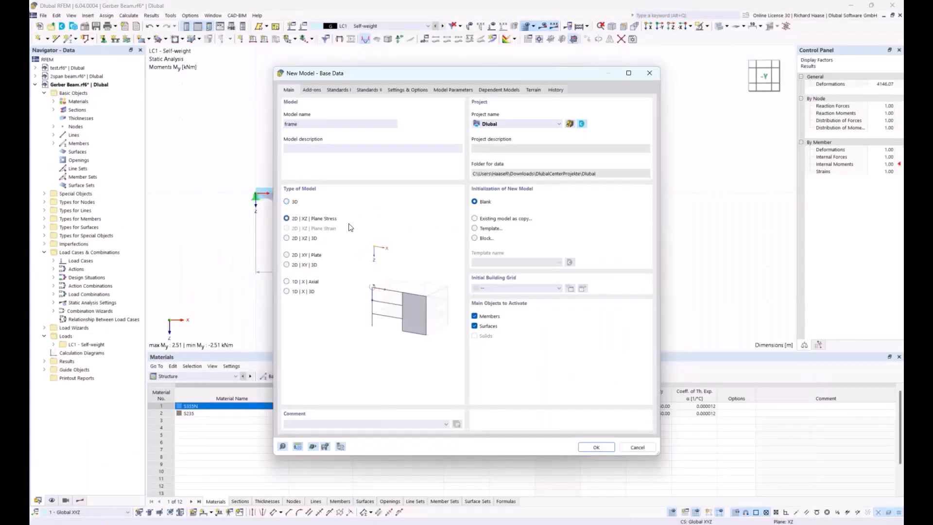
{"action": "left_click", "coordinate": [596, 446]}
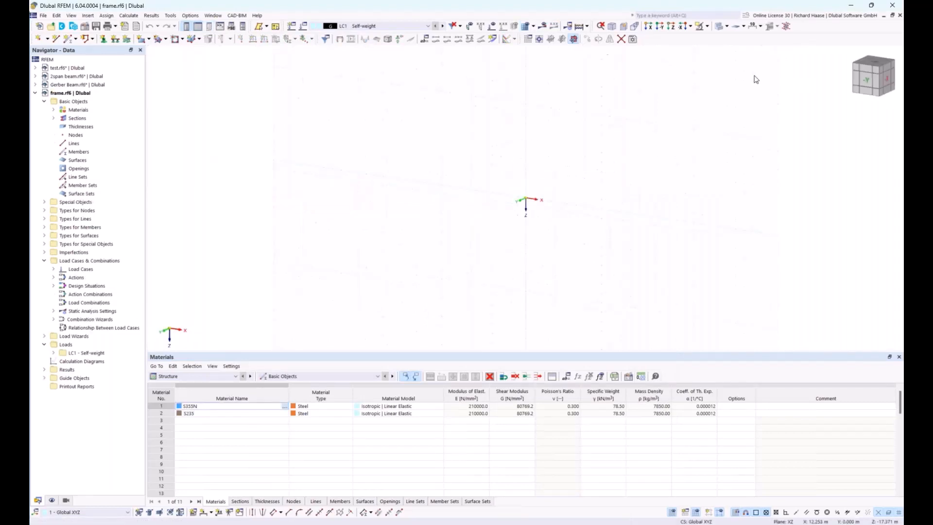
Step: In the -Y view, draw a vertical beam member as the frame column from the origin to X 0, Z -5 m
{"action": "left_click", "coordinate": [868, 85]}
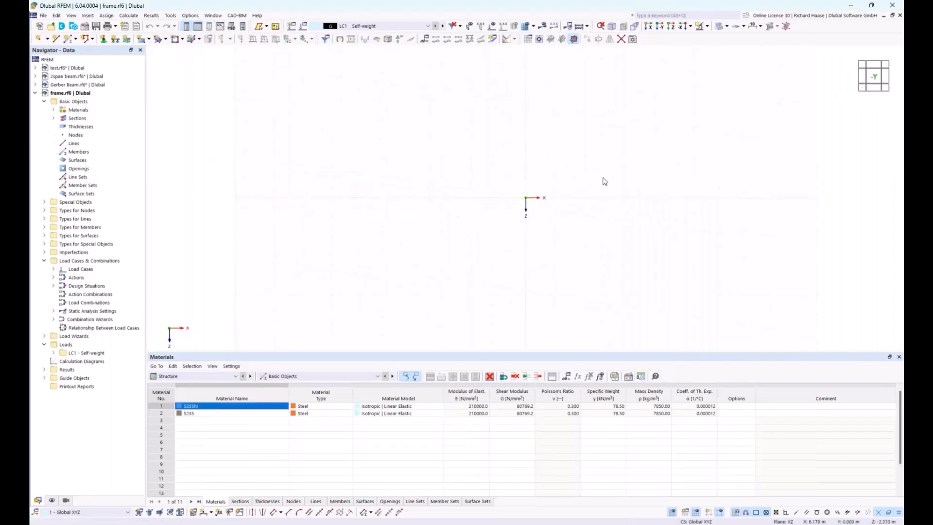
{"action": "scroll", "coordinate": [614, 183], "scroll_direction": "up", "scroll_amount": 2}
{"action": "middle_click_drag", "start_coordinate": [614, 184], "coordinate": [534, 217]}
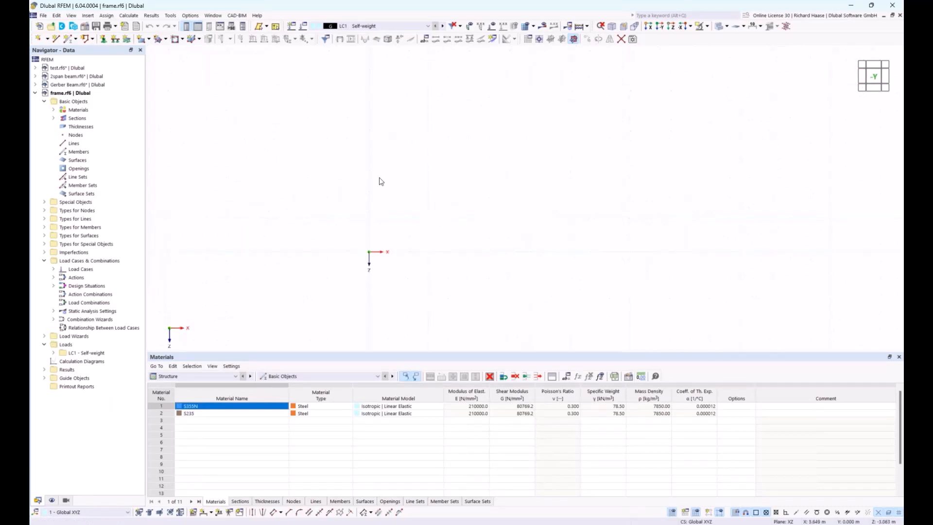
{"action": "left_click", "coordinate": [68, 41]}
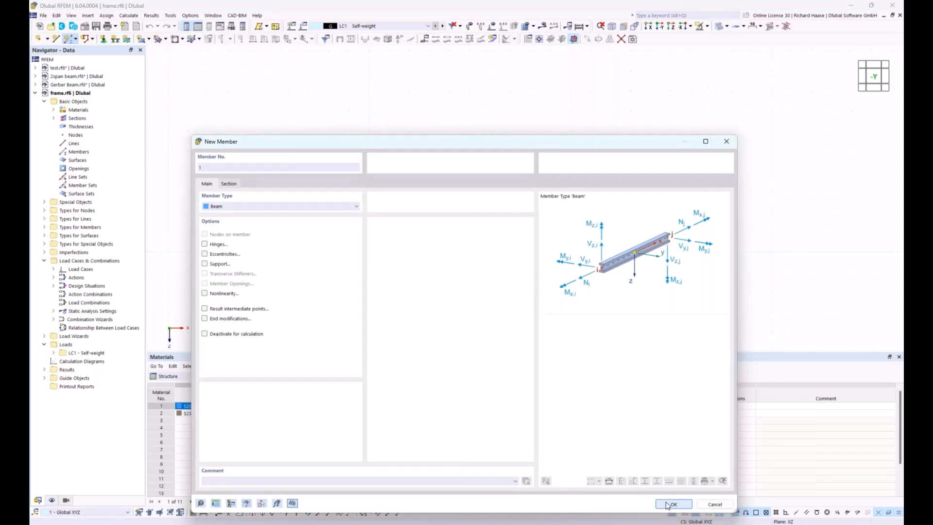
{"action": "left_click", "coordinate": [670, 505]}
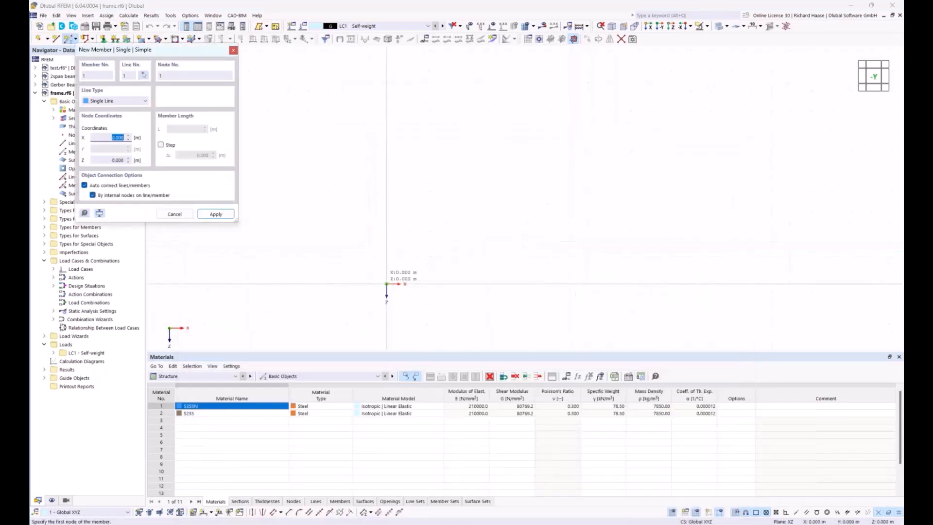
{"action": "left_click", "coordinate": [386, 283]}
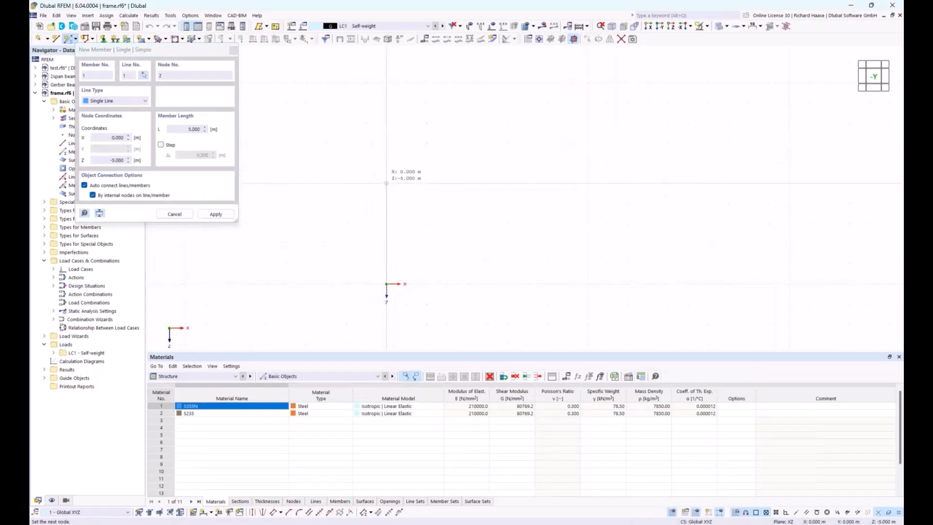
{"action": "left_click", "coordinate": [387, 183]}
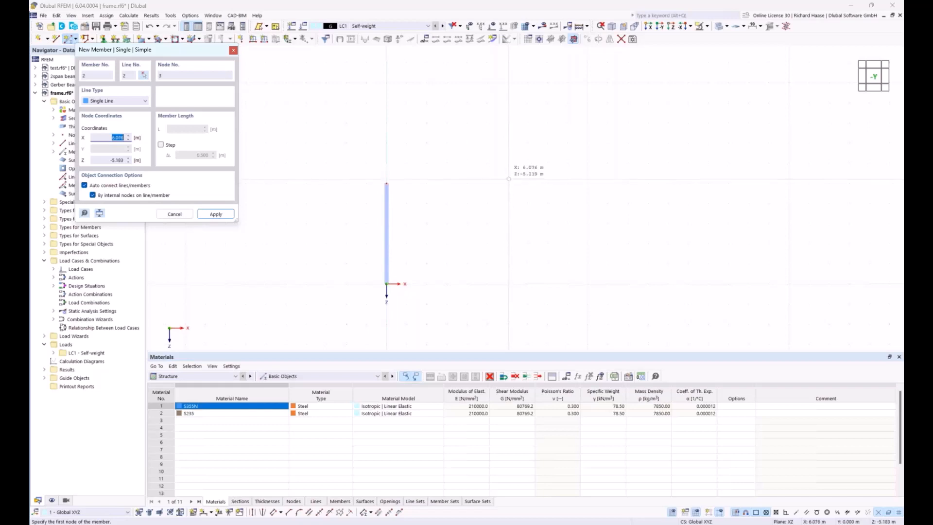
Step: Draw the sloping rafter member between the ridge point at X 6 m, Z -8 m and the column's upper end
{"action": "left_click", "coordinate": [506, 143]}
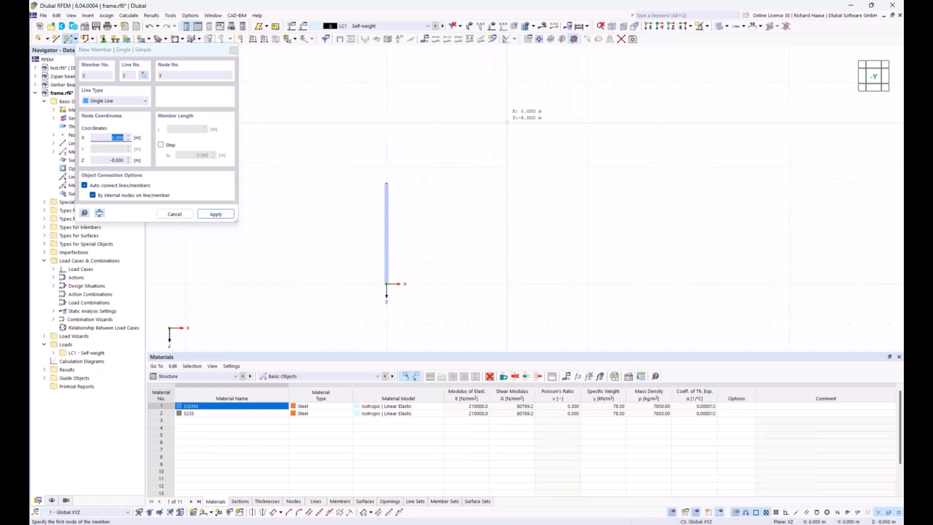
{"action": "left_click", "coordinate": [387, 183]}
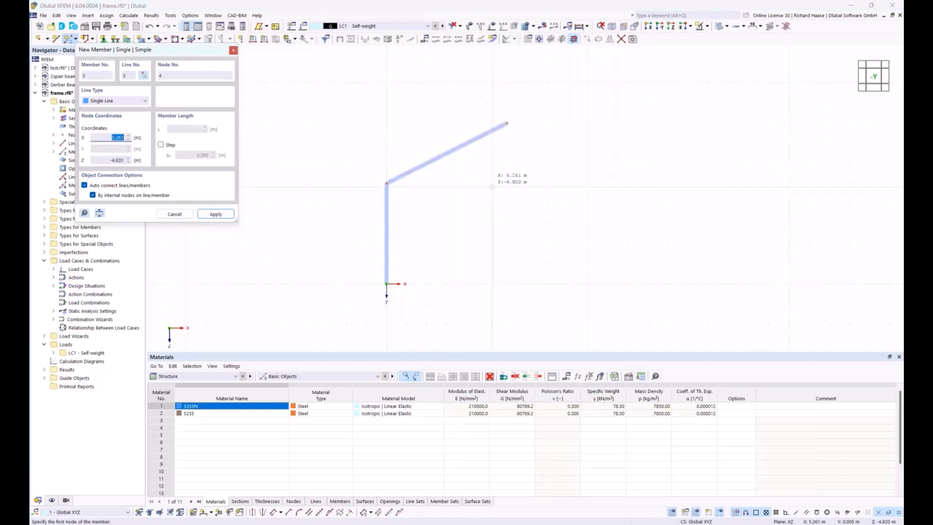
{"action": "key", "text": "Escape"}
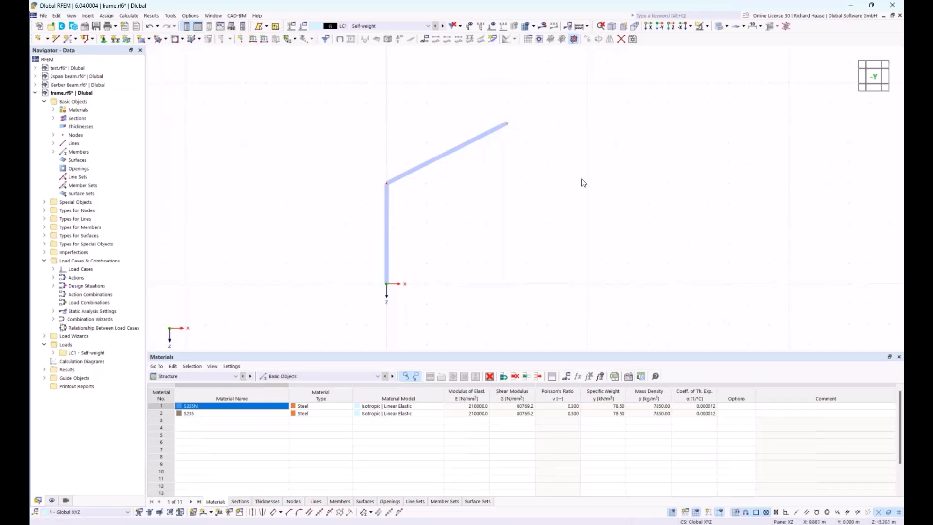
Step: Mirror the column and rafter as a copy about a plane parallel to YZ through the ridge node at X 6 m
{"action": "mouse_move", "coordinate": [595, 183]}
{"action": "middle_mouse_down", "text": "ctrl"}
{"action": "mouse_move", "coordinate": [568, 192]}
{"action": "mouse_move", "coordinate": [556, 217]}
{"action": "middle_mouse_up", "text": "ctrl"}
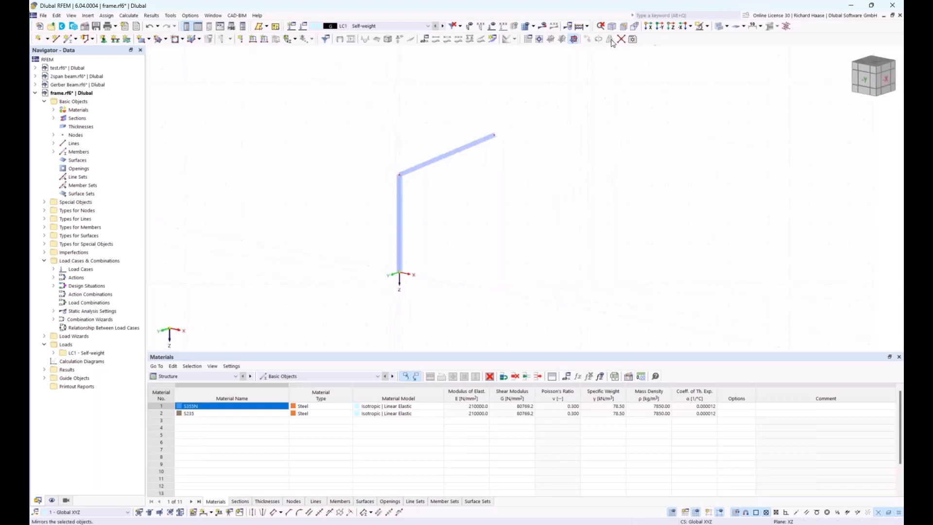
{"action": "left_click_drag", "start_coordinate": [535, 110], "coordinate": [326, 333]}
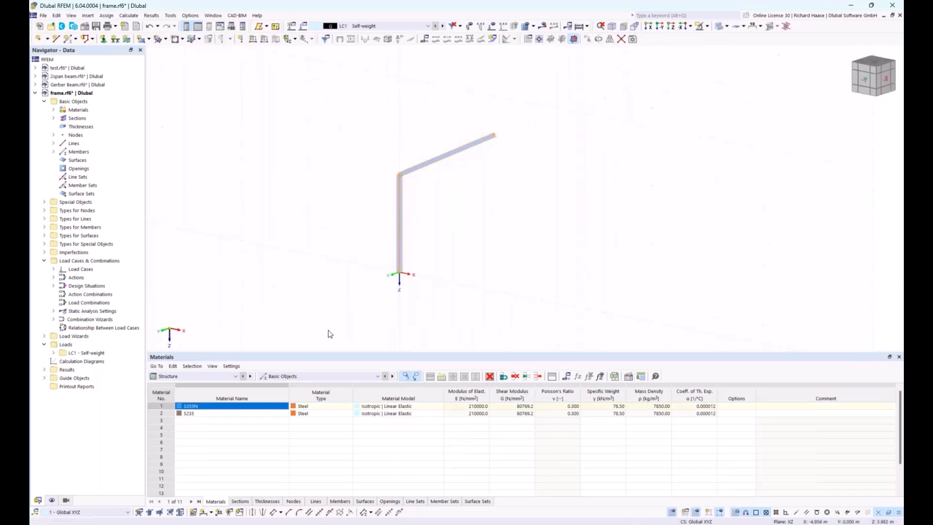
{"action": "left_click", "coordinate": [610, 40]}
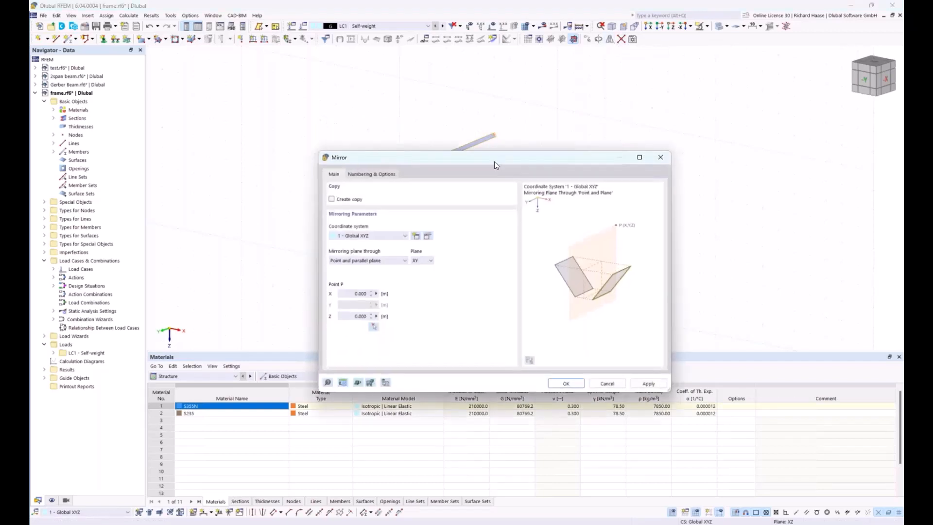
{"action": "left_click_drag", "start_coordinate": [495, 161], "coordinate": [687, 163]}
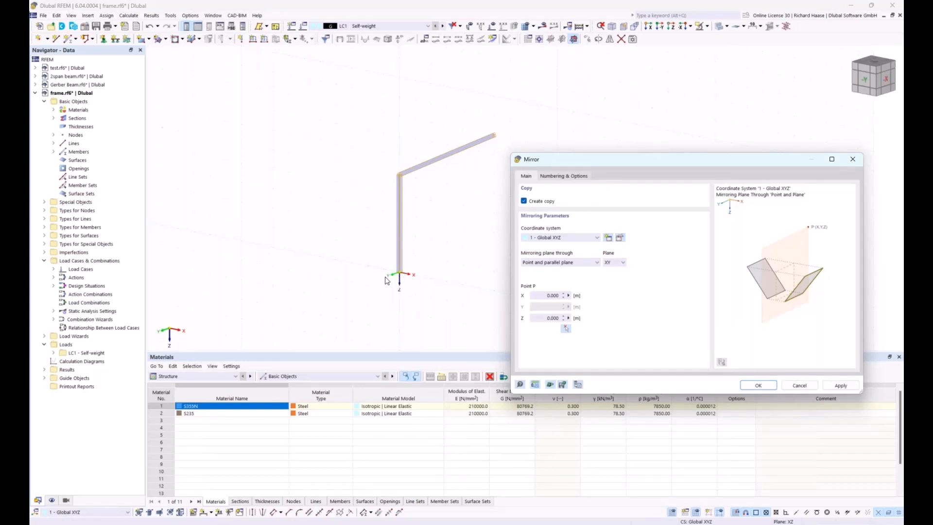
{"action": "left_click", "coordinate": [618, 263]}
{"action": "left_click", "coordinate": [613, 277]}
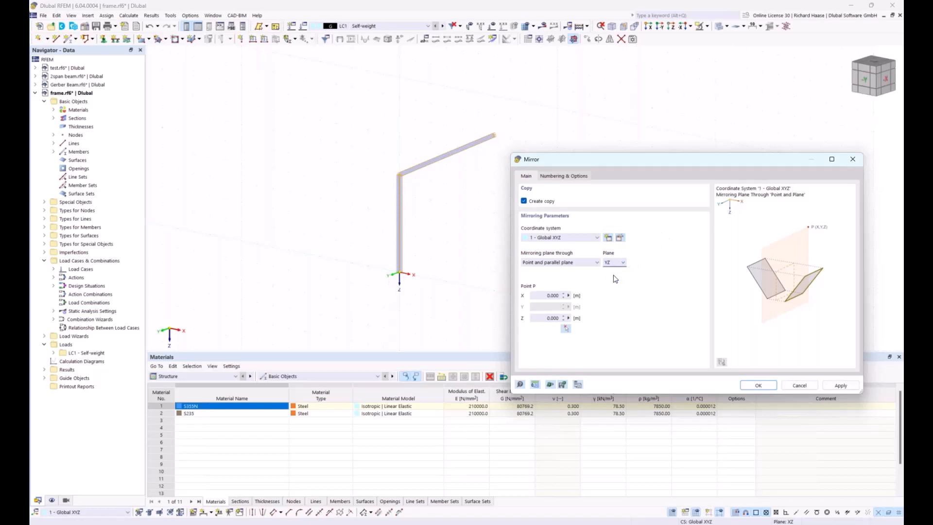
{"action": "left_click", "coordinate": [566, 329]}
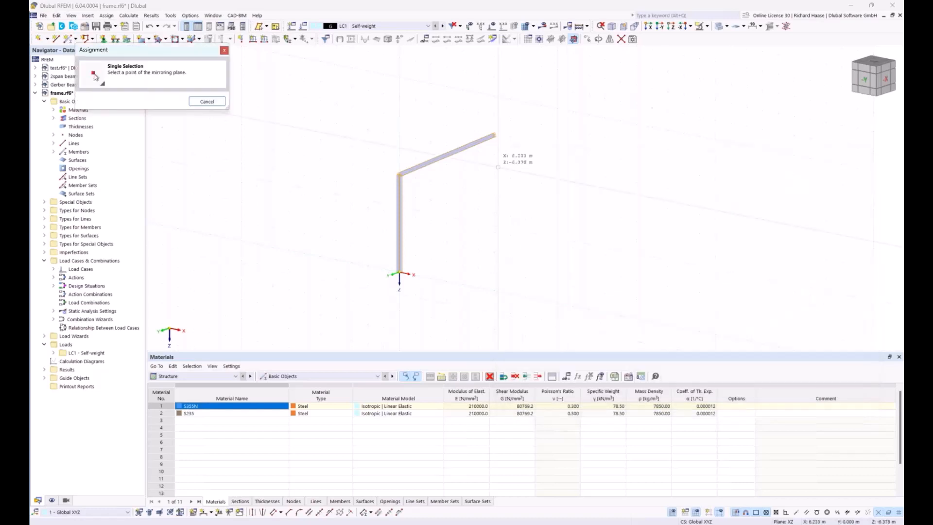
{"action": "left_click", "coordinate": [495, 136]}
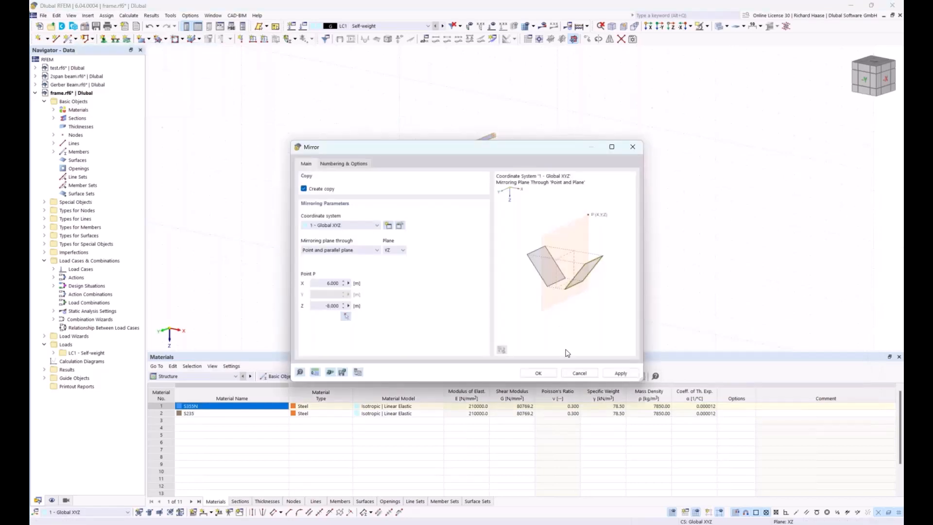
{"action": "left_click", "coordinate": [538, 373]}
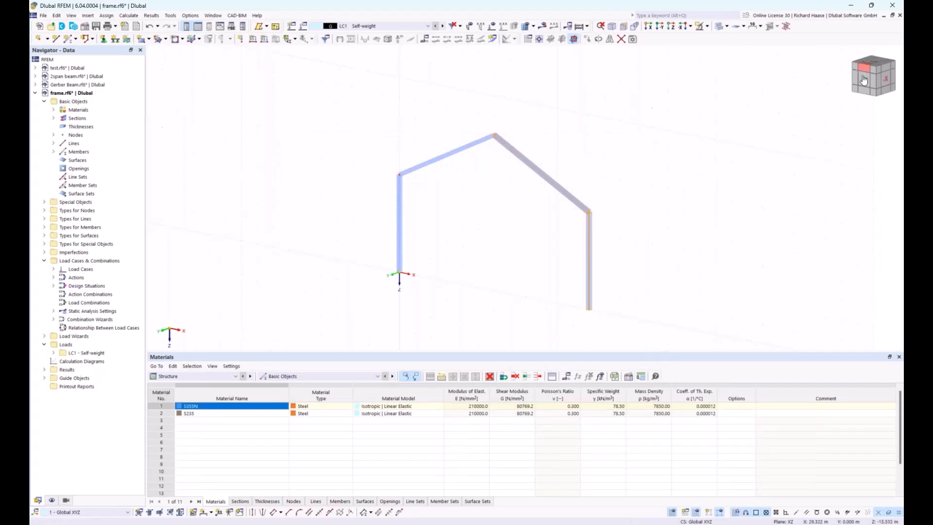
Step: Assign the Hinged nodal support to the base nodes of both frame columns
{"action": "left_click", "coordinate": [620, 176]}
{"action": "middle_click_drag", "start_coordinate": [621, 175], "coordinate": [677, 171], "text": "ctrl"}
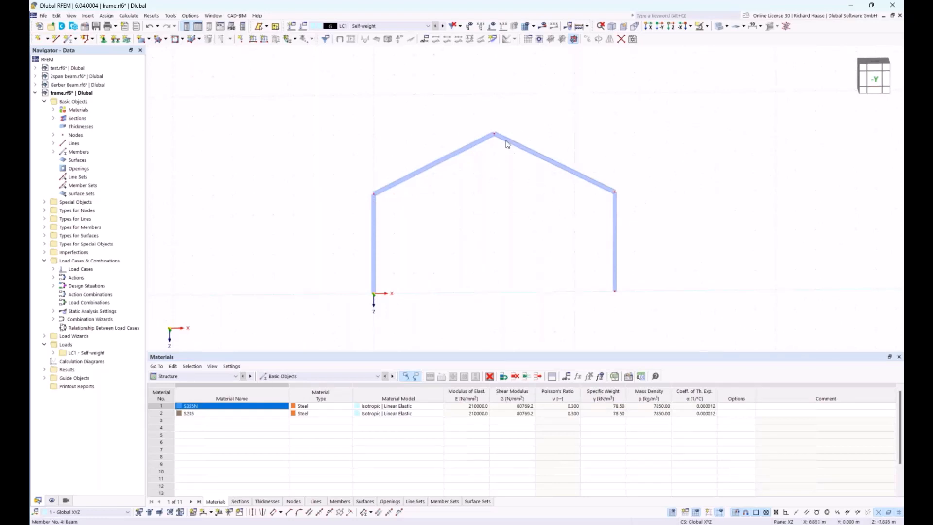
{"action": "left_click", "coordinate": [875, 81]}
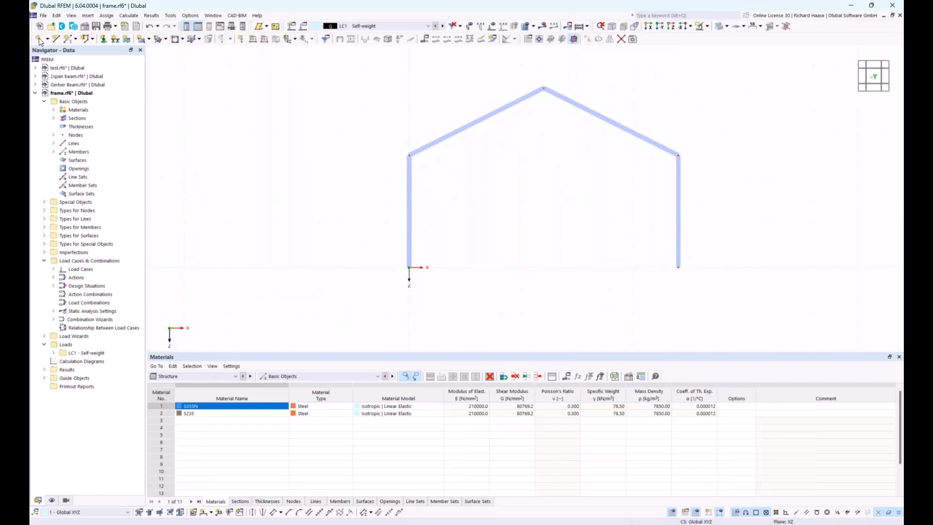
{"action": "left_click", "coordinate": [103, 38]}
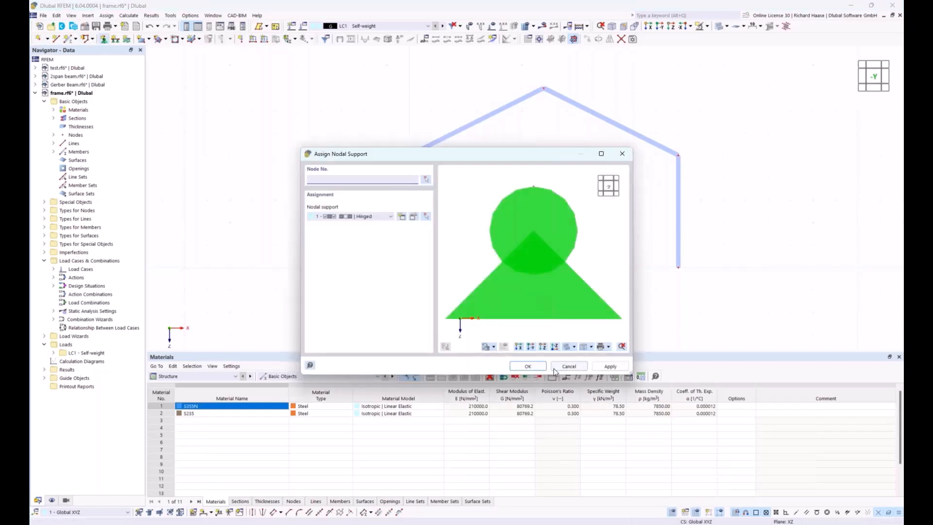
{"action": "left_click", "coordinate": [426, 179]}
{"action": "left_click", "coordinate": [409, 266]}
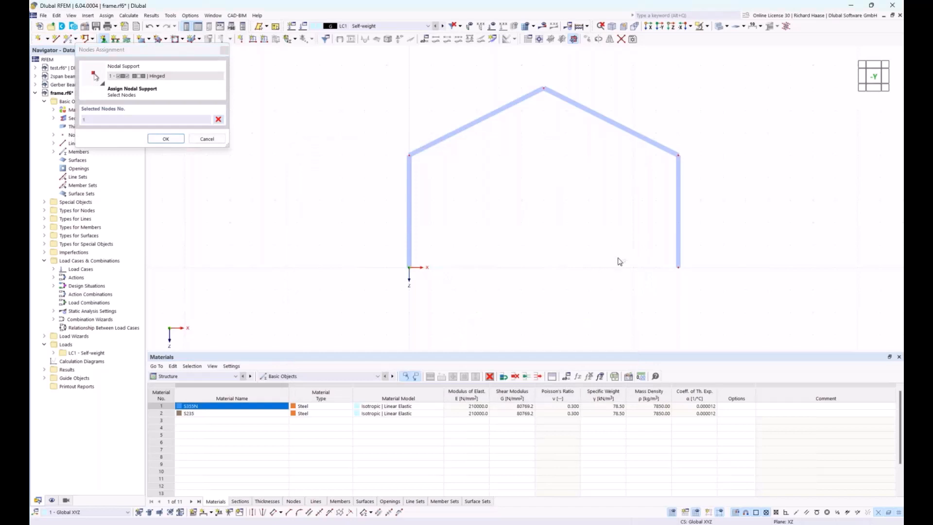
{"action": "left_click_drag", "start_coordinate": [662, 249], "coordinate": [777, 295]}
{"action": "left_click", "coordinate": [166, 139]}
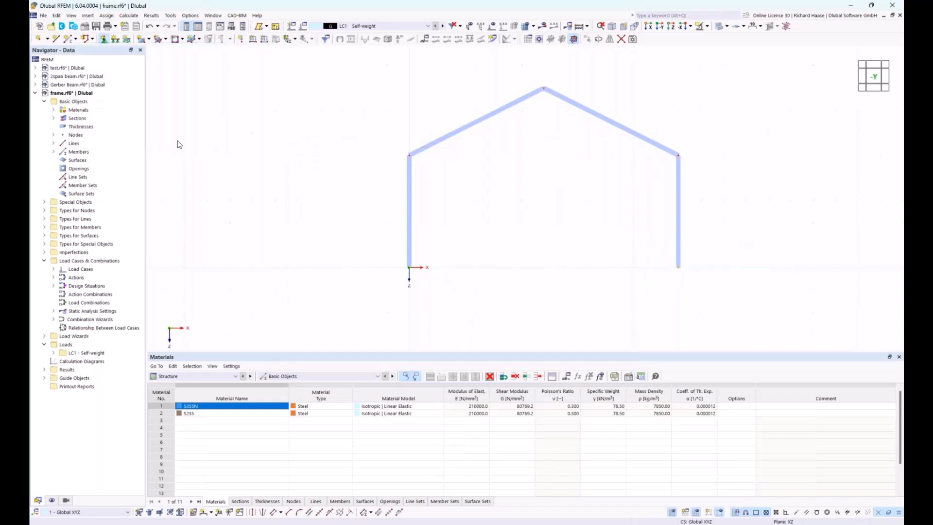
{"action": "left_click", "coordinate": [525, 366]}
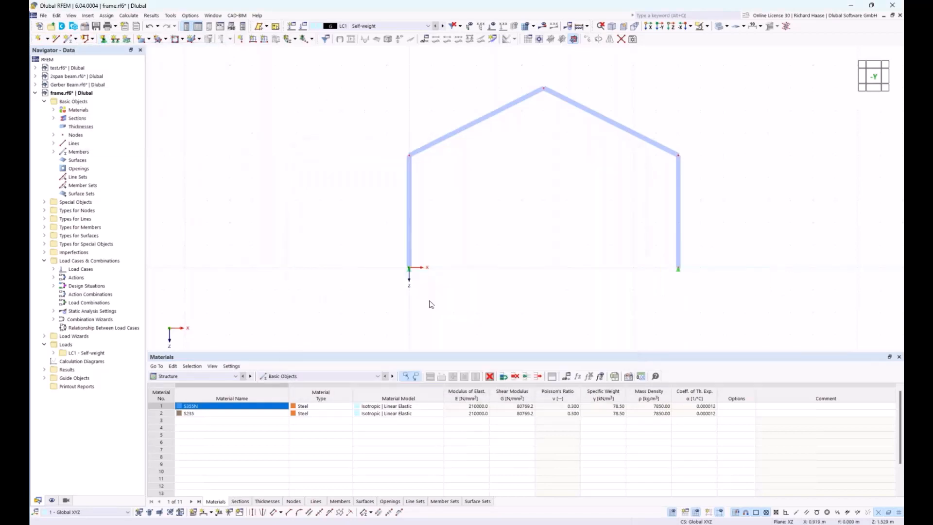
Step: Enlarge the display size of the nodal support symbols at the column bases
{"action": "right_click", "coordinate": [408, 268]}
{"action": "left_click_drag", "start_coordinate": [438, 347], "coordinate": [529, 348]}
{"action": "left_click", "coordinate": [597, 210]}
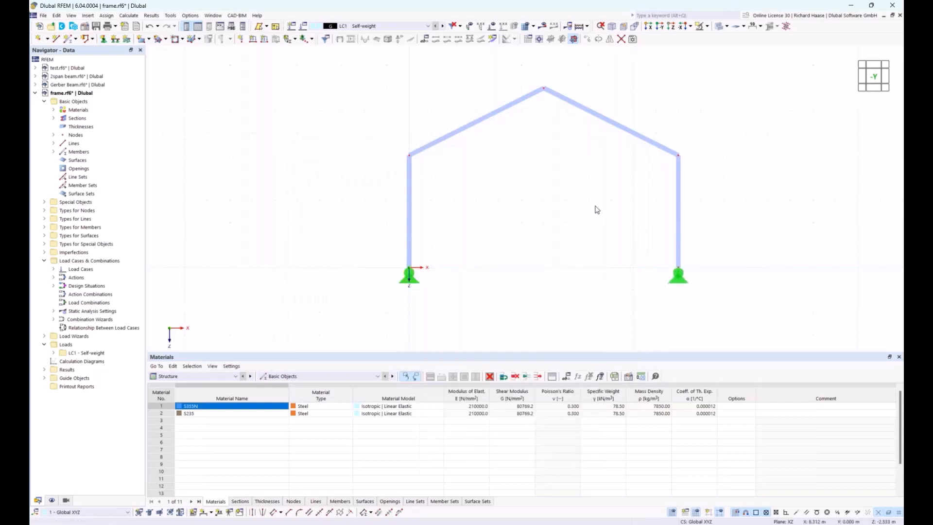
Step: Draw a horizontal member of type Tension between the upper ends of the two columns as the tie rod
{"action": "middle_click_drag", "start_coordinate": [602, 214], "coordinate": [574, 232]}
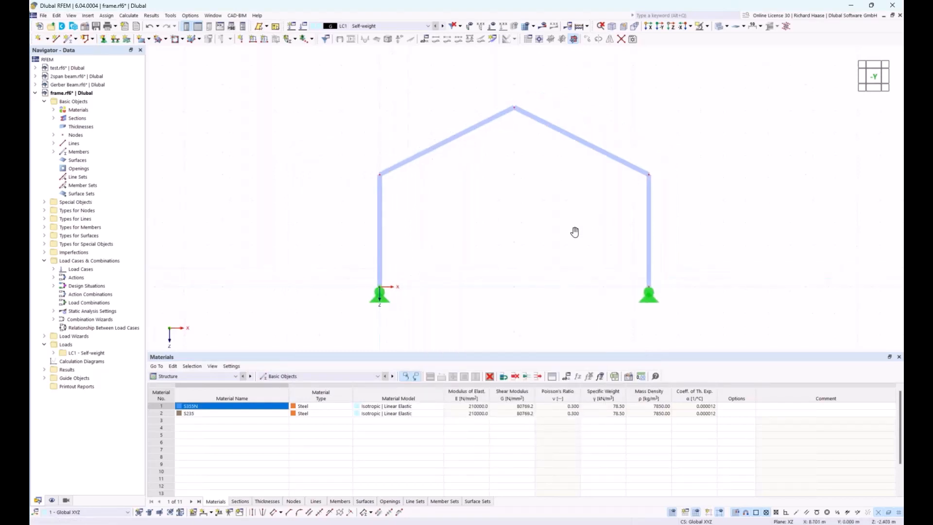
{"action": "left_click", "coordinate": [68, 40]}
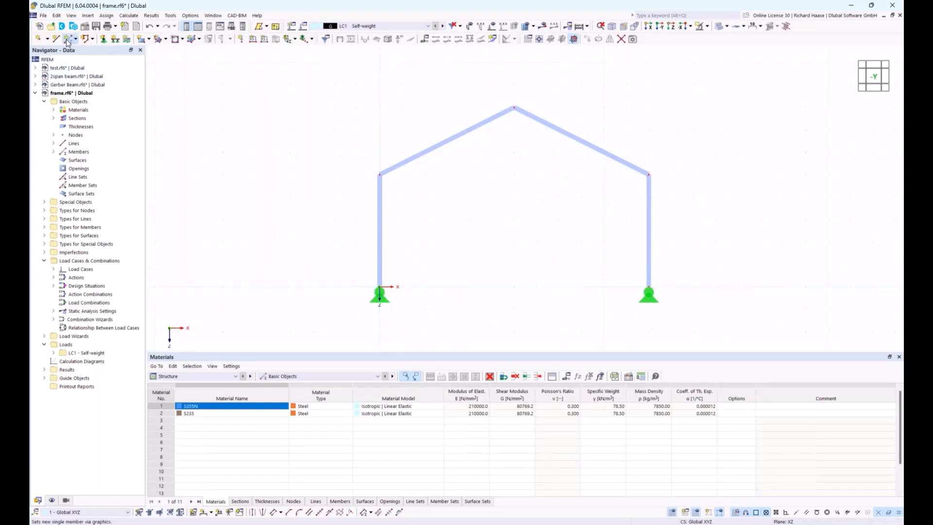
{"action": "left_click", "coordinate": [249, 210]}
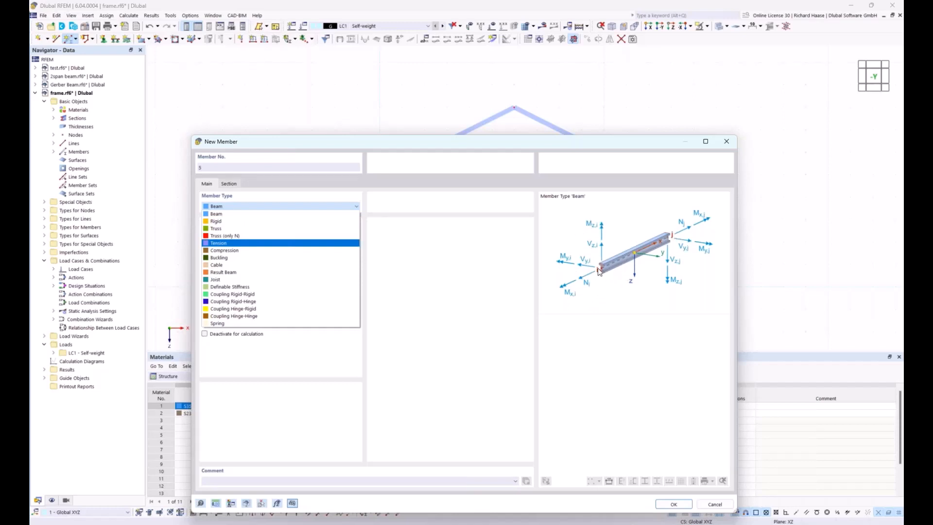
{"action": "left_click", "coordinate": [224, 247]}
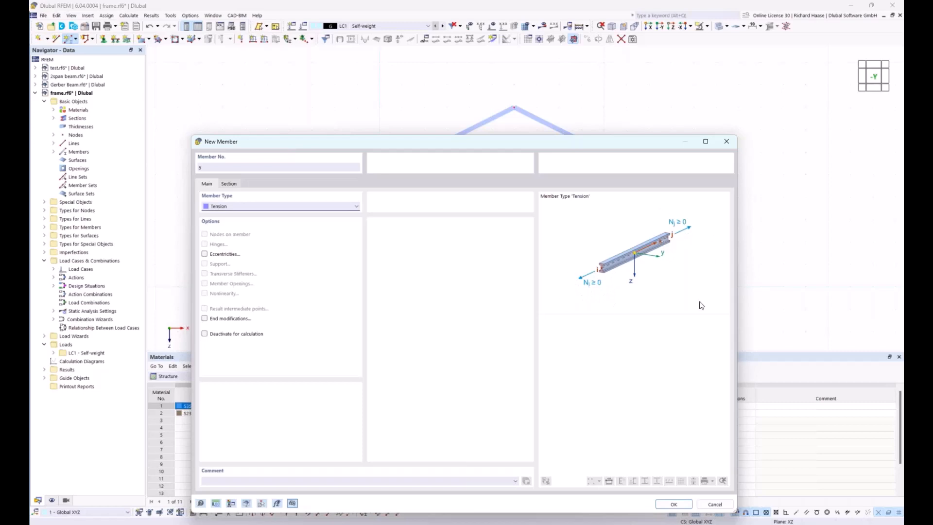
{"action": "left_click", "coordinate": [671, 504]}
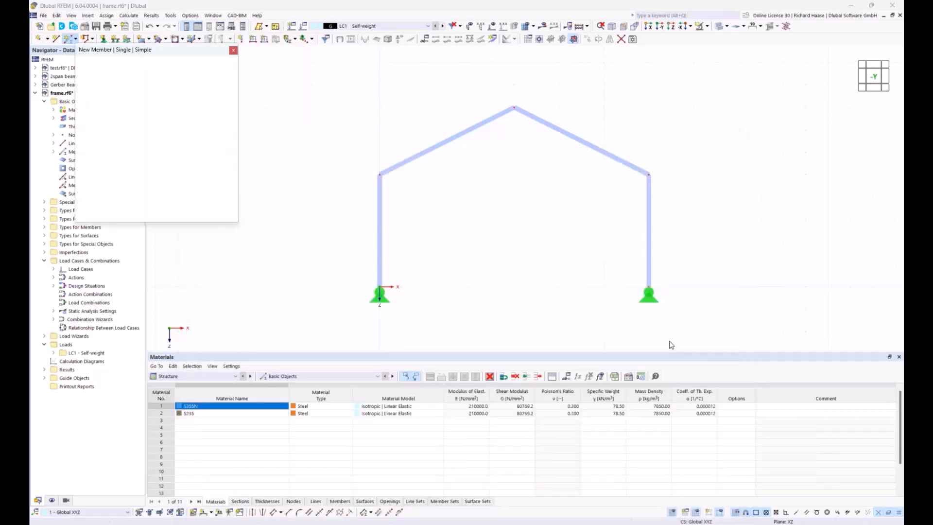
{"action": "left_click", "coordinate": [380, 174]}
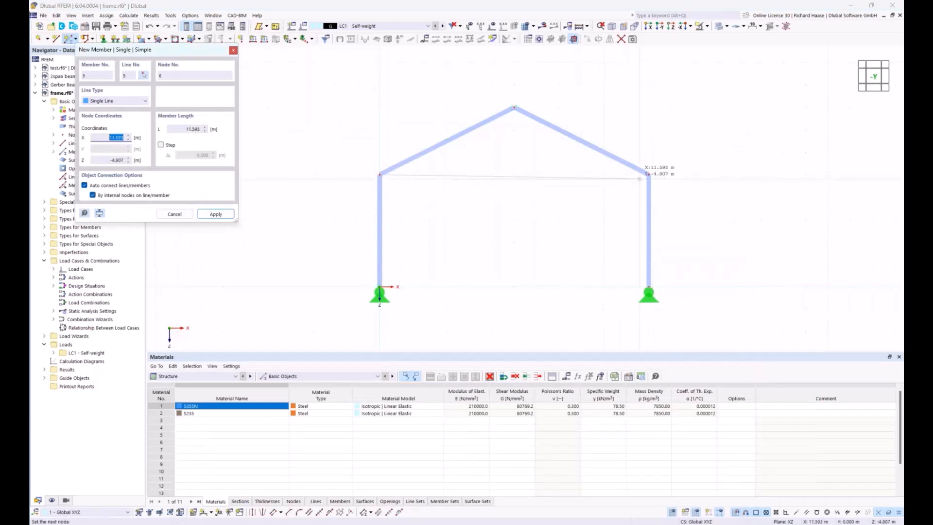
{"action": "left_click", "coordinate": [647, 174]}
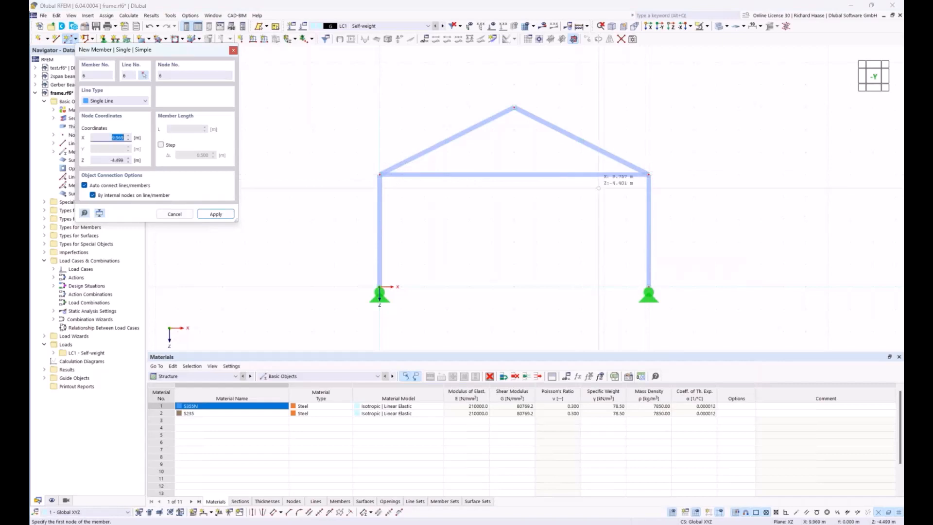
{"action": "key", "text": "Escape"}
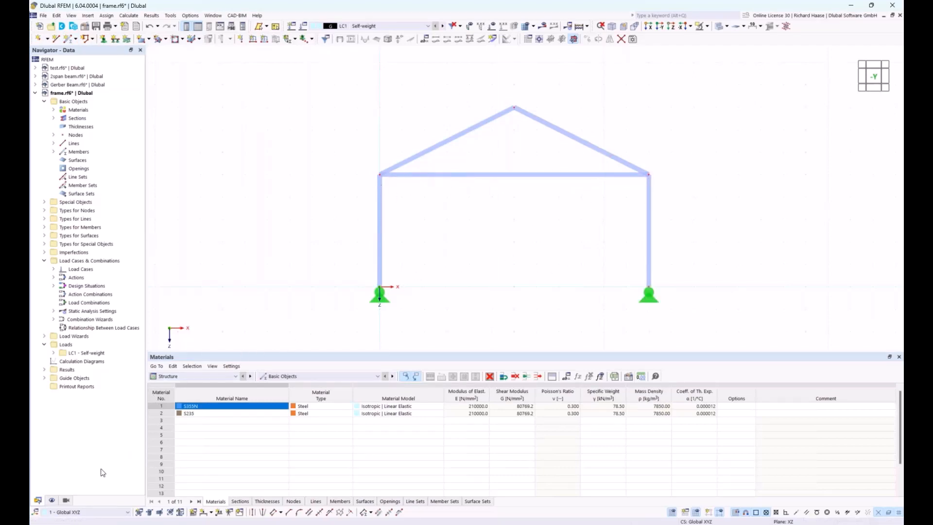
Step: Check the member types by isolating the Beam members and the Tension member in turn with the generated visibilities
{"action": "left_click", "coordinate": [67, 501]}
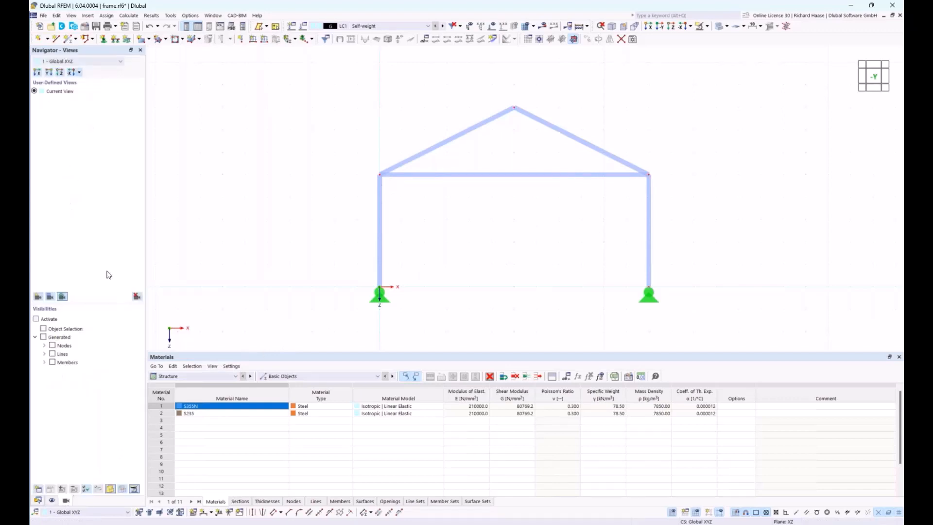
{"action": "left_click", "coordinate": [44, 362]}
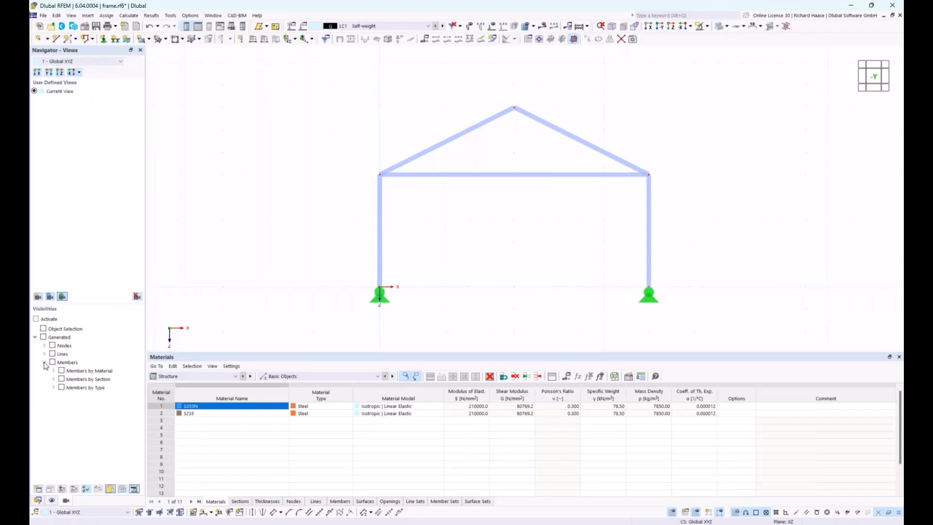
{"action": "left_click", "coordinate": [53, 387]}
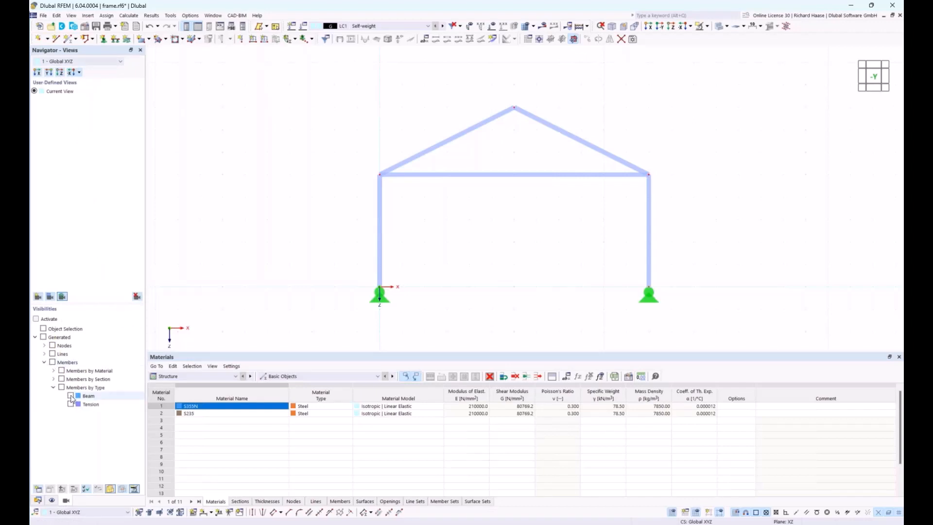
{"action": "left_click", "coordinate": [71, 397]}
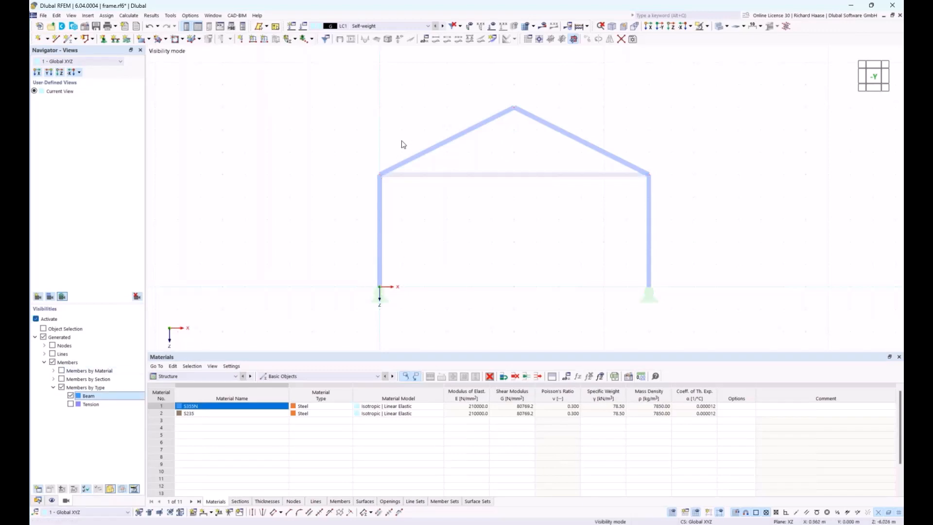
{"action": "left_click", "coordinate": [71, 397]}
{"action": "left_click", "coordinate": [71, 404]}
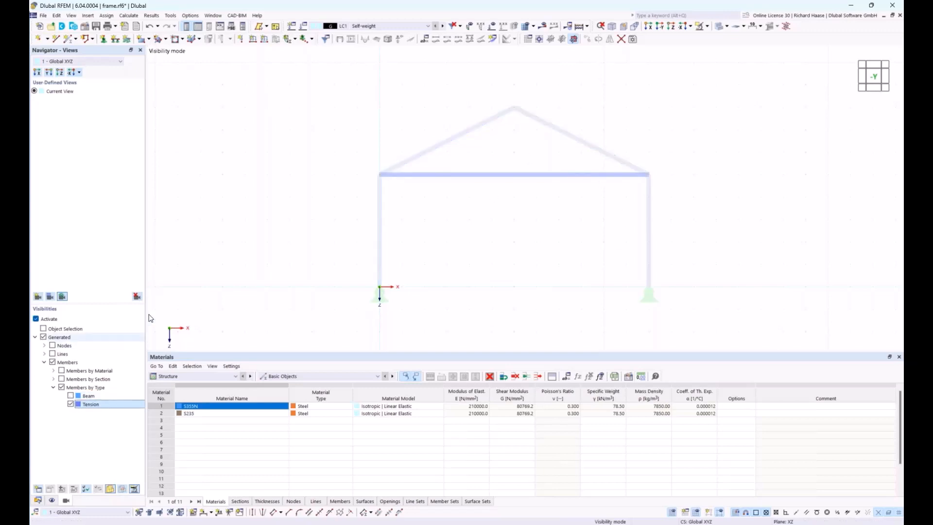
{"action": "left_click", "coordinate": [61, 387]}
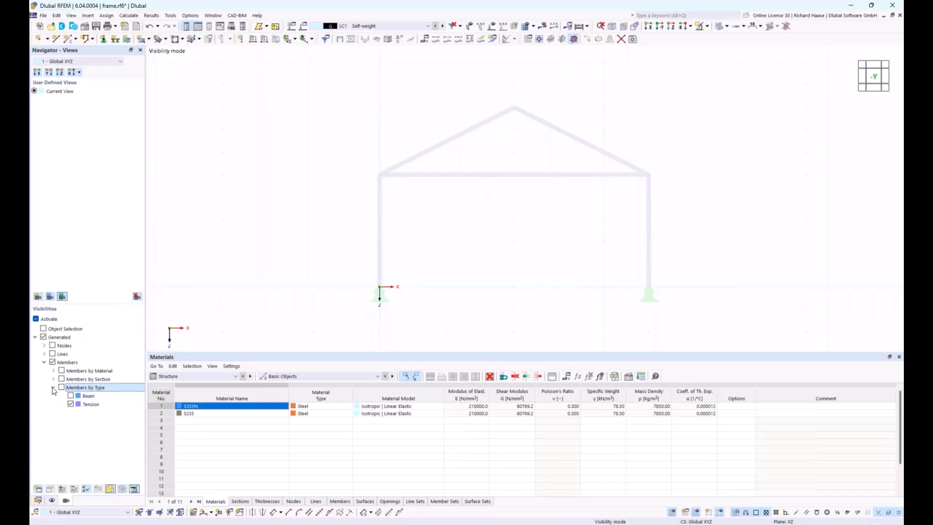
{"action": "left_click", "coordinate": [54, 387]}
Step: Color the rendered members by the object property Member Type
{"action": "left_click", "coordinate": [52, 500]}
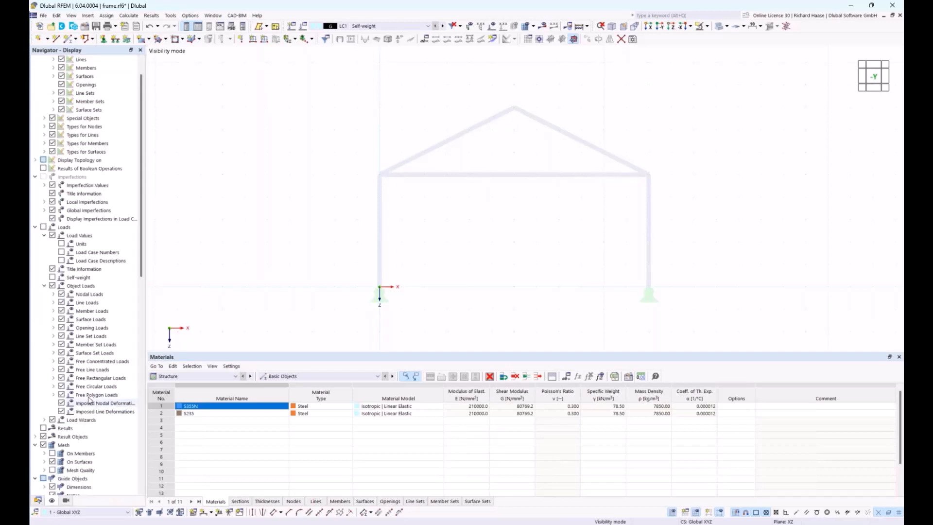
{"action": "scroll", "coordinate": [103, 389], "scroll_direction": "down", "scroll_amount": 5}
{"action": "scroll", "coordinate": [102, 389], "scroll_direction": "down", "scroll_amount": 10}
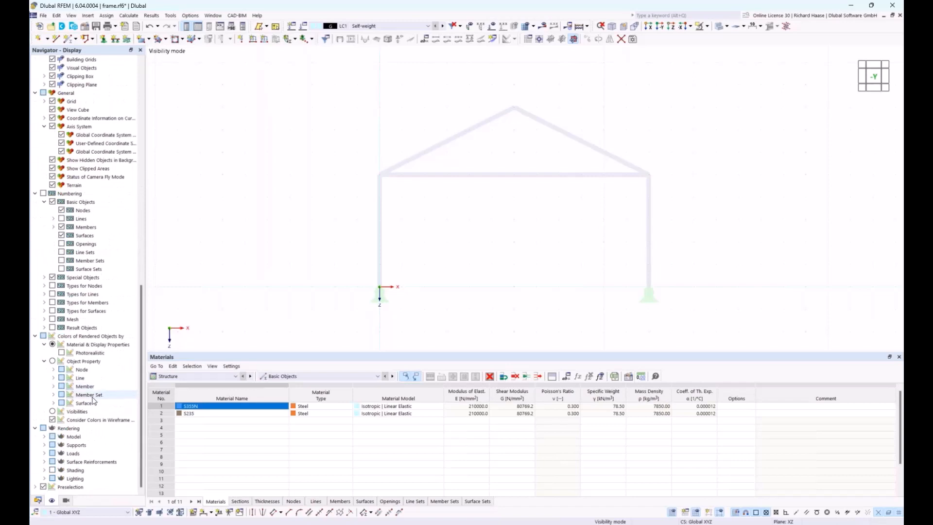
{"action": "left_click", "coordinate": [54, 387]}
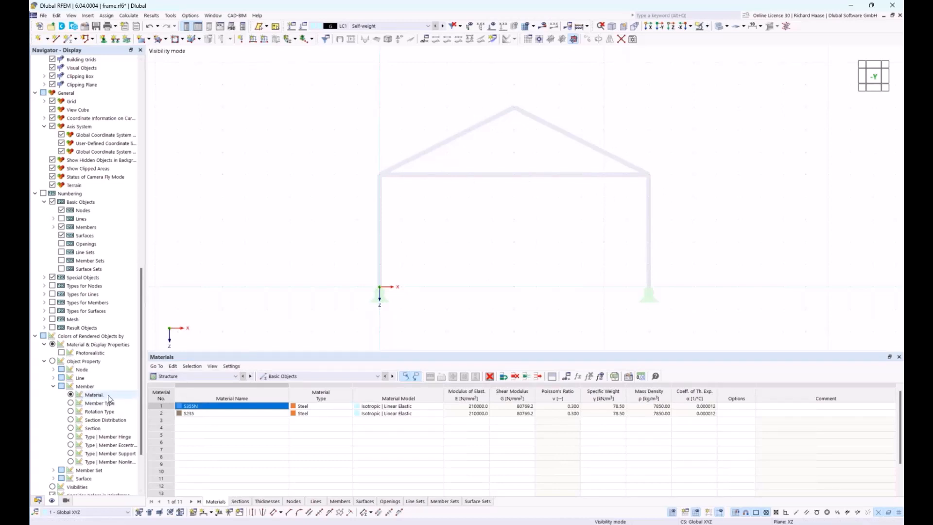
{"action": "left_click", "coordinate": [70, 403]}
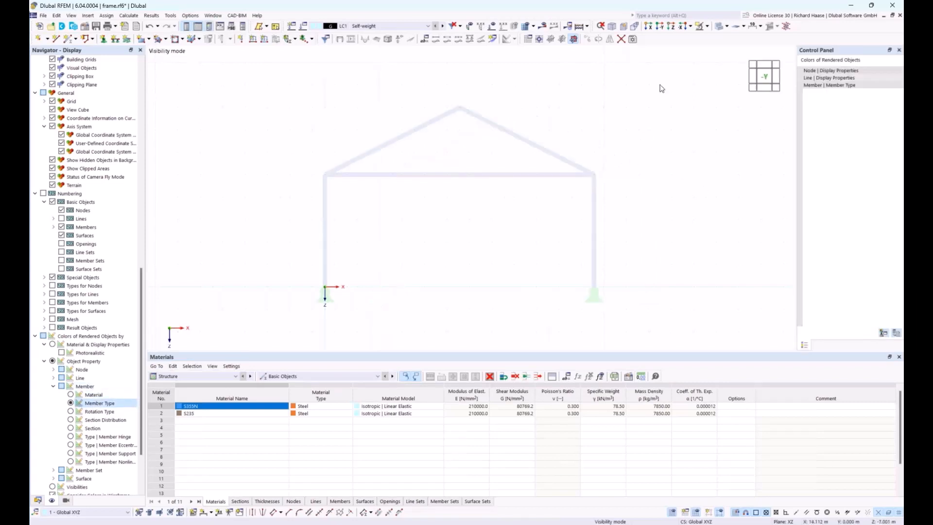
Step: Cancel the visibility mode to show the whole frame
{"action": "left_click", "coordinate": [708, 26]}
{"action": "left_click", "coordinate": [708, 26]}
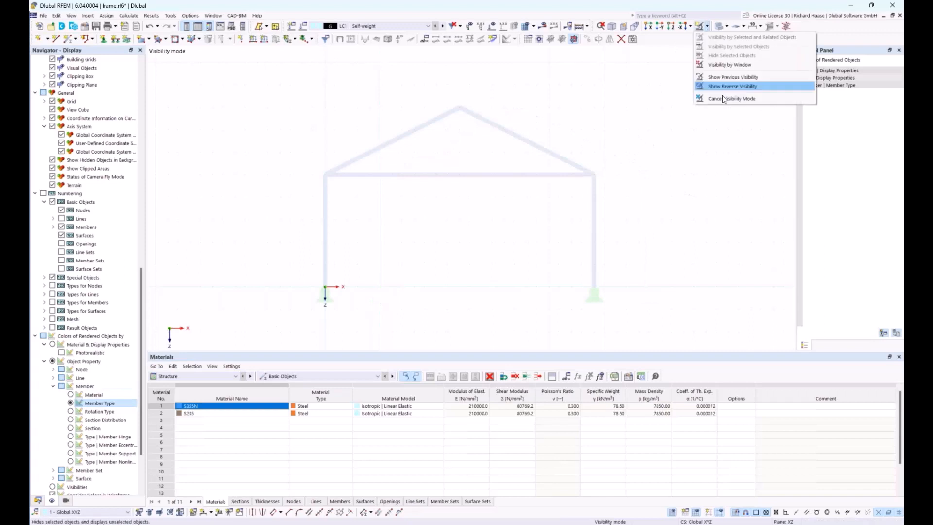
{"action": "left_click", "coordinate": [726, 99]}
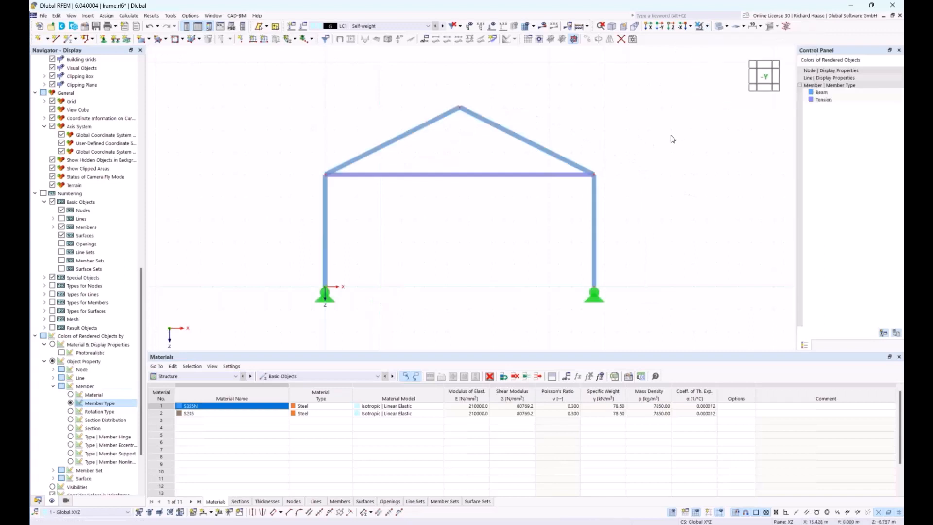
Step: Change the display color of the Tension member type to yellow
{"action": "double_click", "coordinate": [811, 100]}
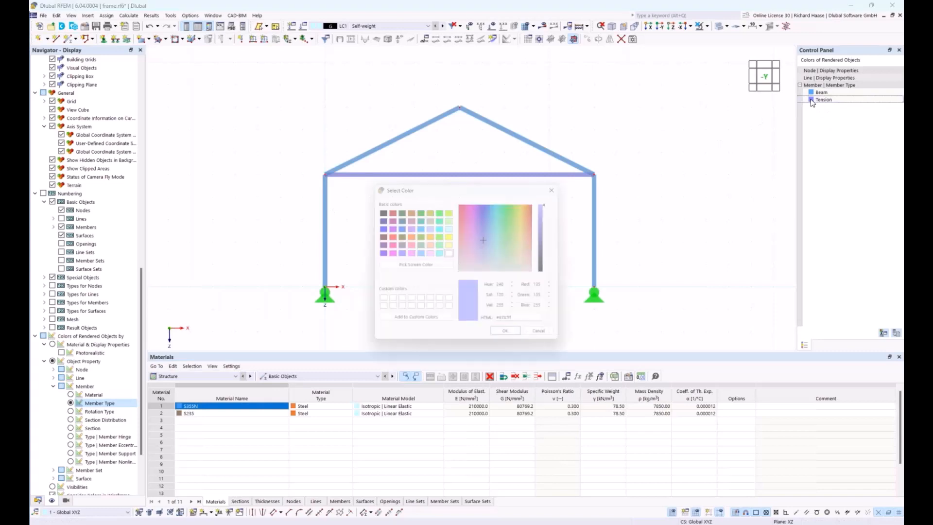
{"action": "left_click", "coordinate": [523, 213]}
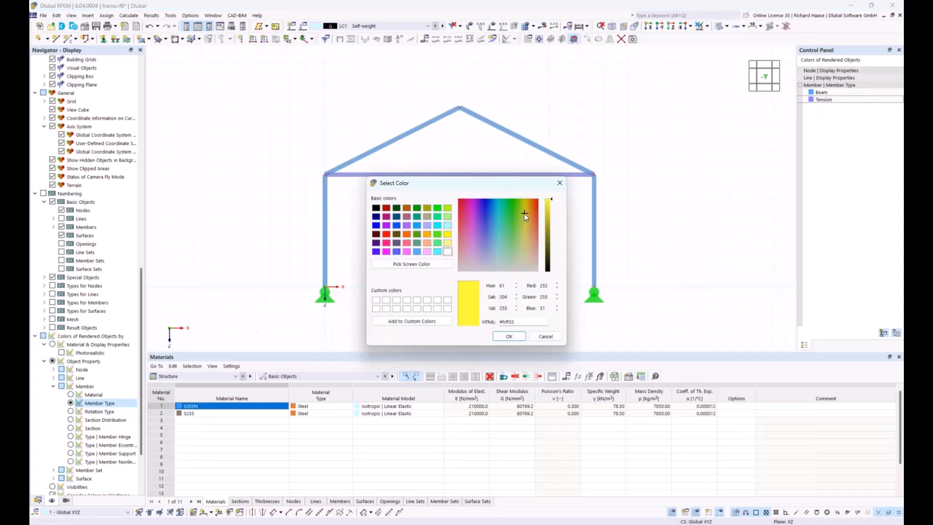
{"action": "left_click", "coordinate": [505, 336]}
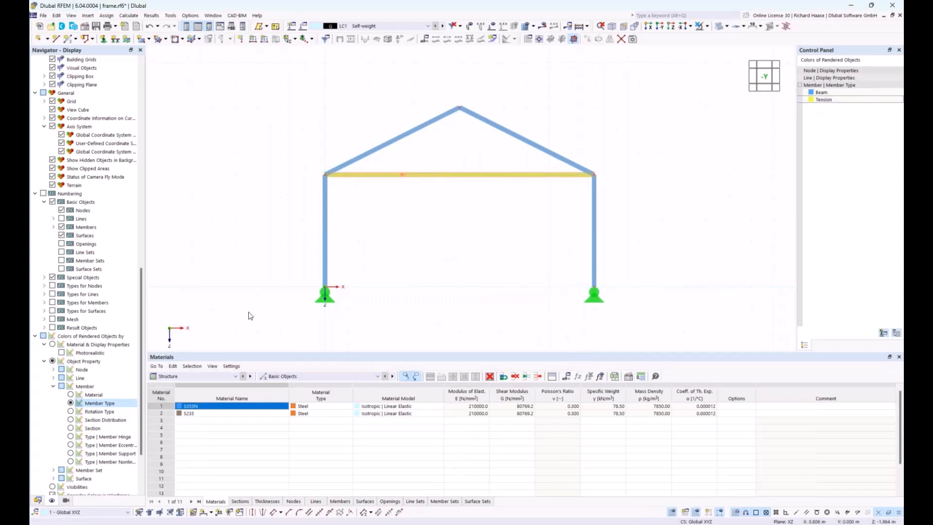
{"action": "left_click", "coordinate": [821, 92]}
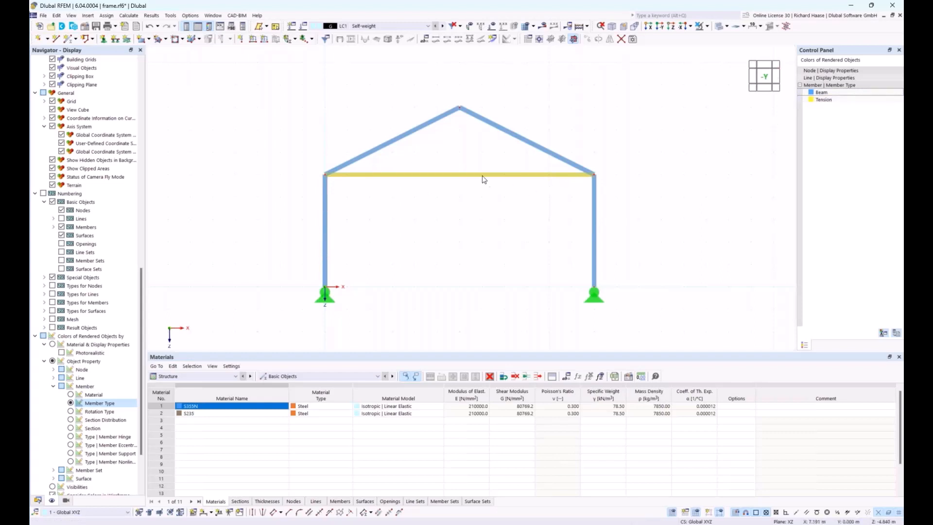
Step: Switch the model display to wireframe lines and fit the frame in the -Y view
{"action": "left_click", "coordinate": [726, 25]}
{"action": "left_click", "coordinate": [735, 39]}
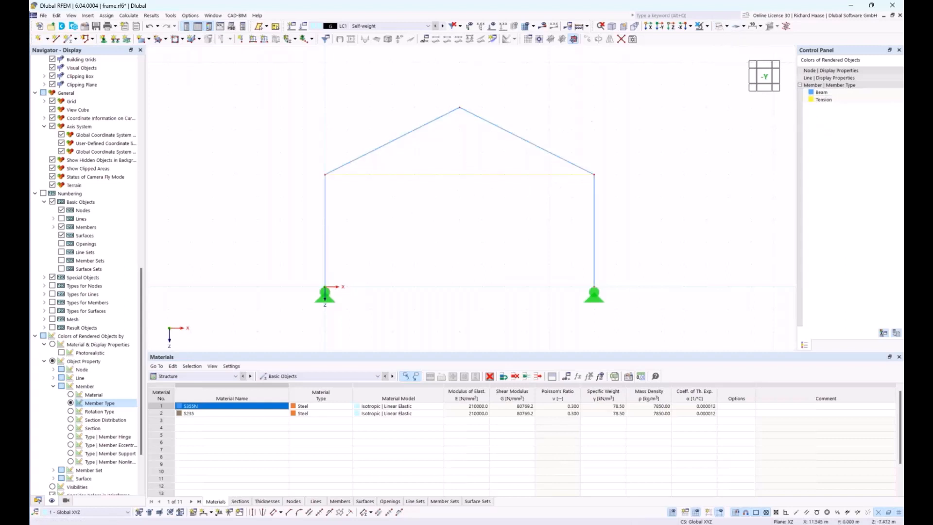
{"action": "middle_click_drag", "start_coordinate": [573, 131], "coordinate": [584, 121], "text": "ctrl"}
{"action": "left_click", "coordinate": [764, 78]}
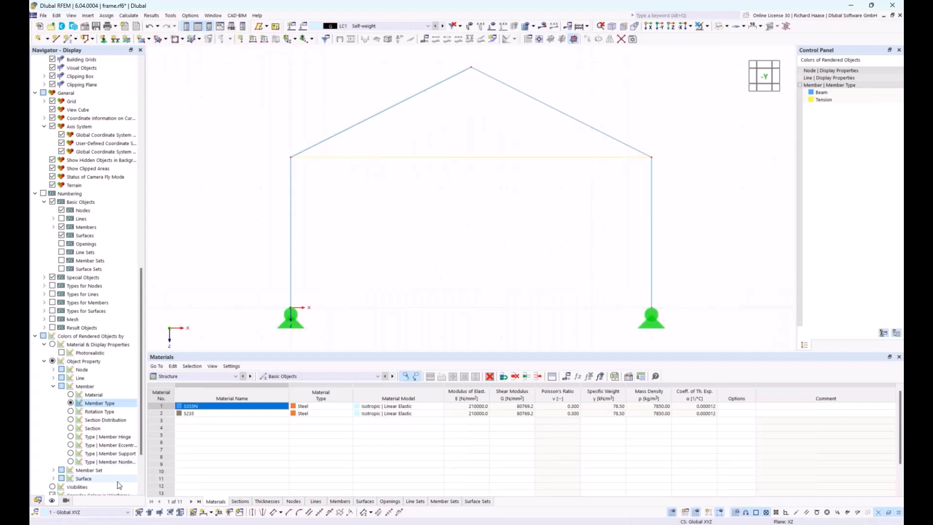
{"action": "left_click", "coordinate": [38, 500]}
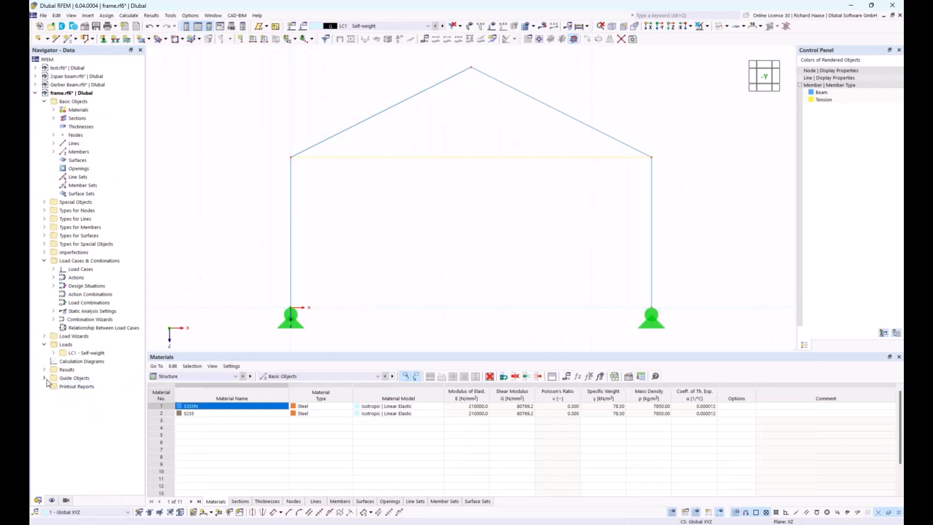
{"action": "right_click", "coordinate": [63, 347]}
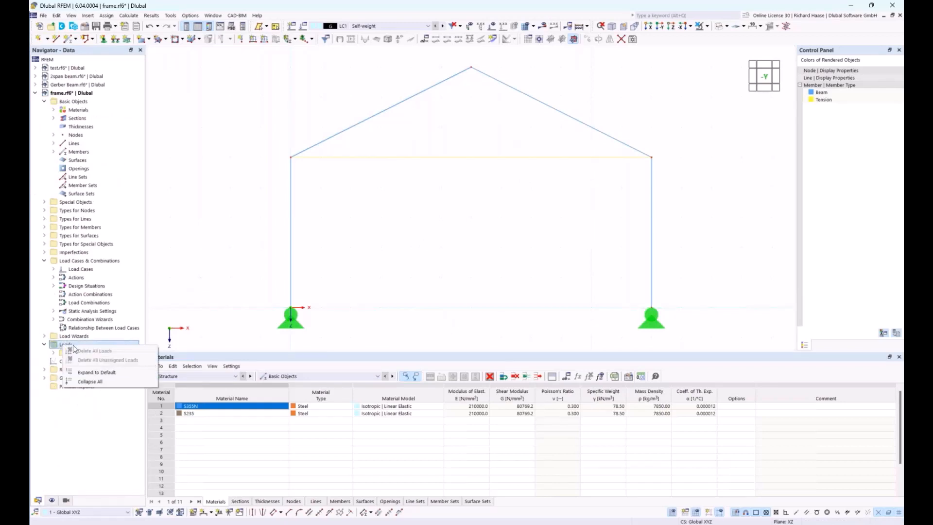
{"action": "right_click", "coordinate": [74, 353]}
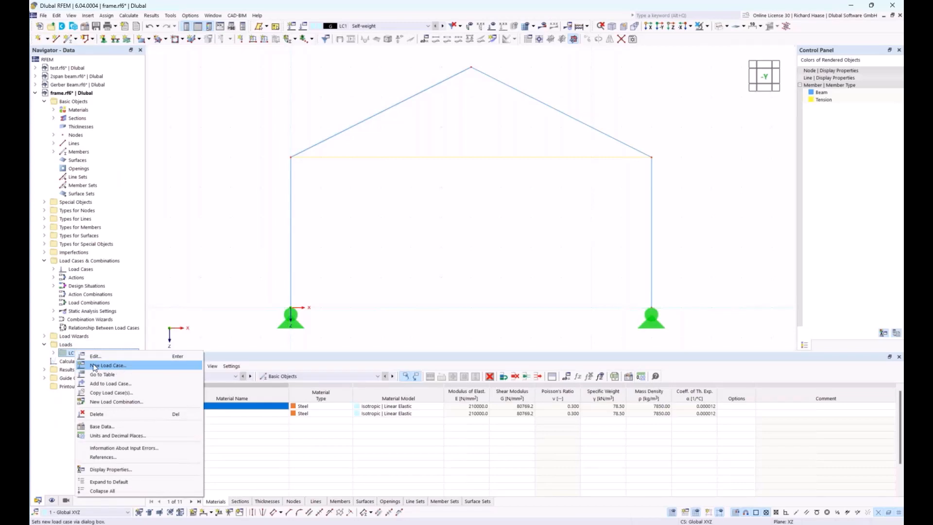
{"action": "left_click", "coordinate": [246, 319]}
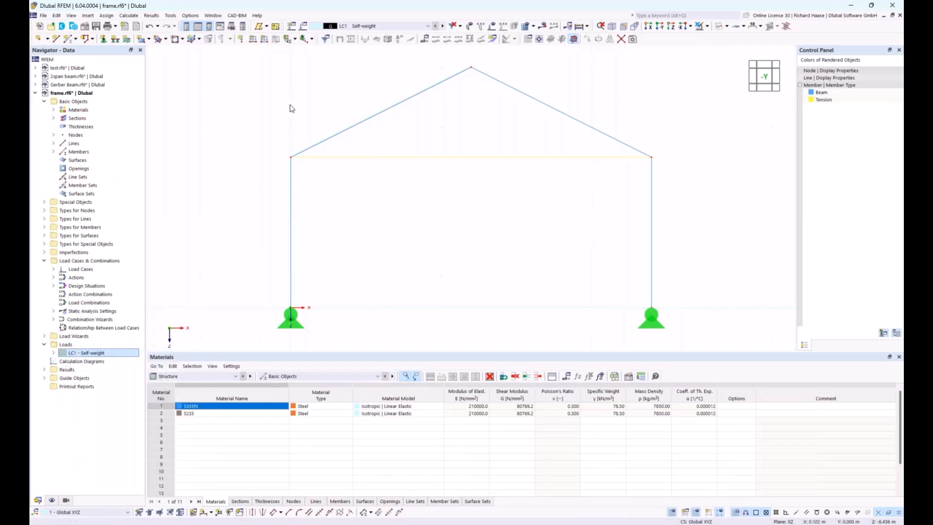
Step: Create a new load case named Snow with the action category Snow/ice loads - H <= 1000 m
{"action": "left_click", "coordinate": [292, 28]}
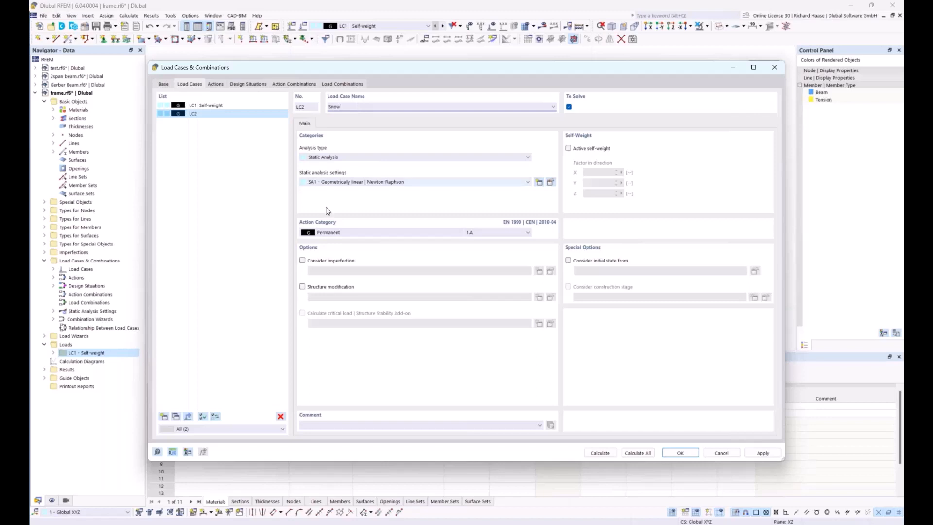
{"action": "left_click", "coordinate": [329, 233]}
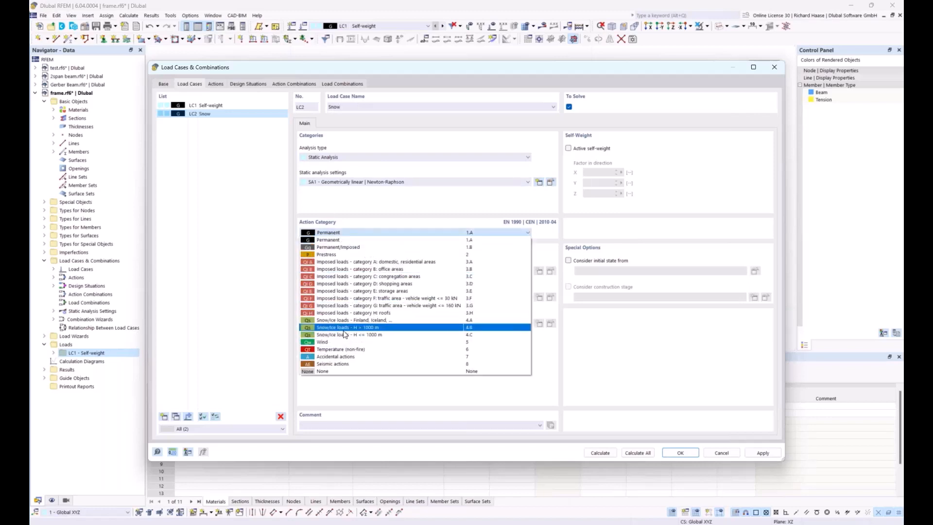
{"action": "left_click", "coordinate": [344, 335]}
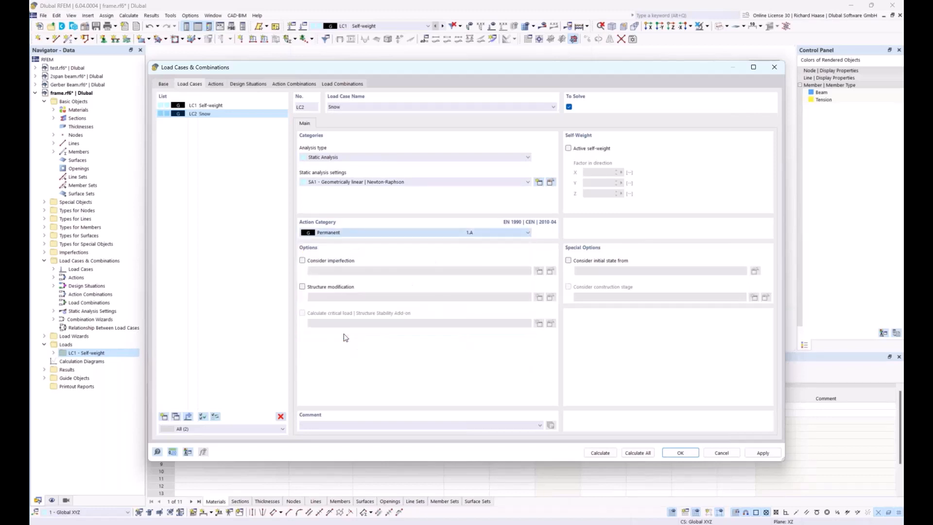
Step: Add the load cases Wind from left side with category Wind and Temp. with category Temperature (non-fire)
{"action": "left_click", "coordinate": [165, 416]}
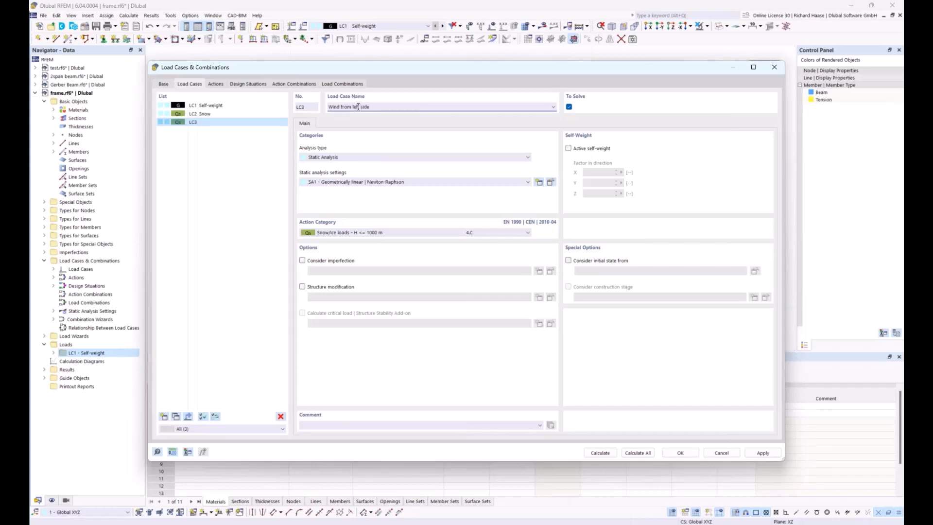
{"action": "left_click", "coordinate": [348, 233]}
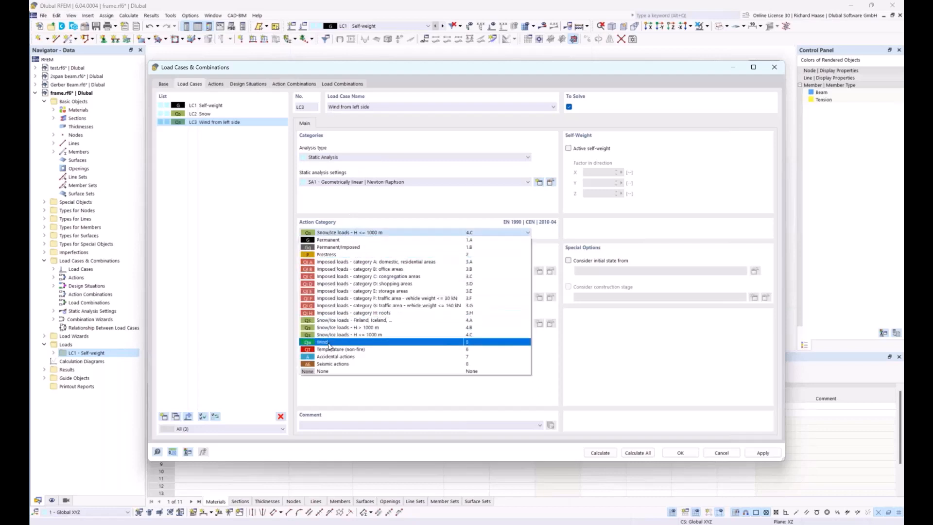
{"action": "left_click", "coordinate": [329, 342]}
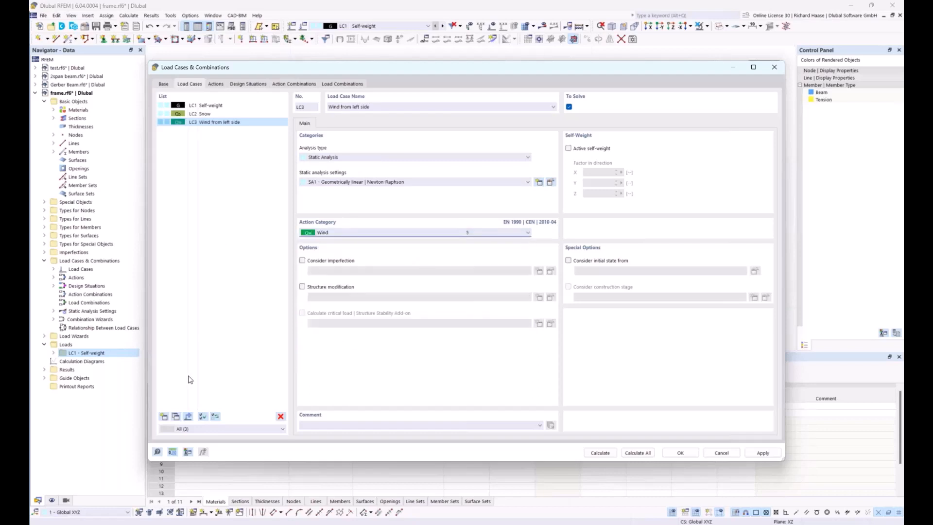
{"action": "left_click", "coordinate": [164, 417]}
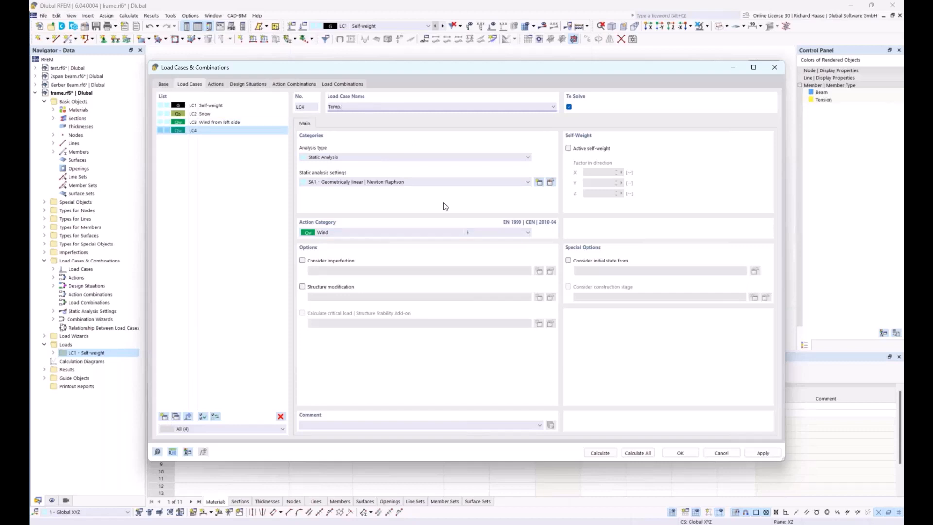
{"action": "left_click", "coordinate": [326, 234]}
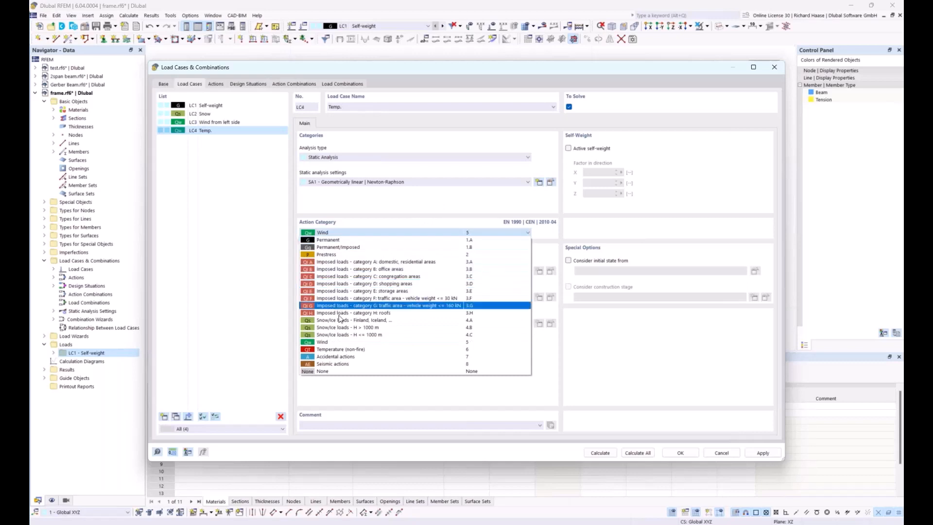
{"action": "left_click", "coordinate": [341, 350]}
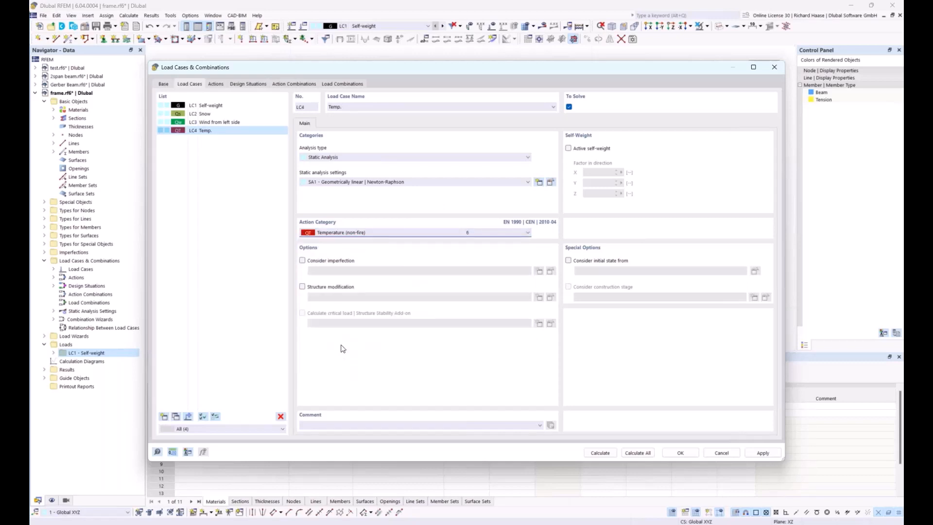
Step: Review the actions, including the Wind action's type, and the design situations
{"action": "left_click", "coordinate": [216, 84]}
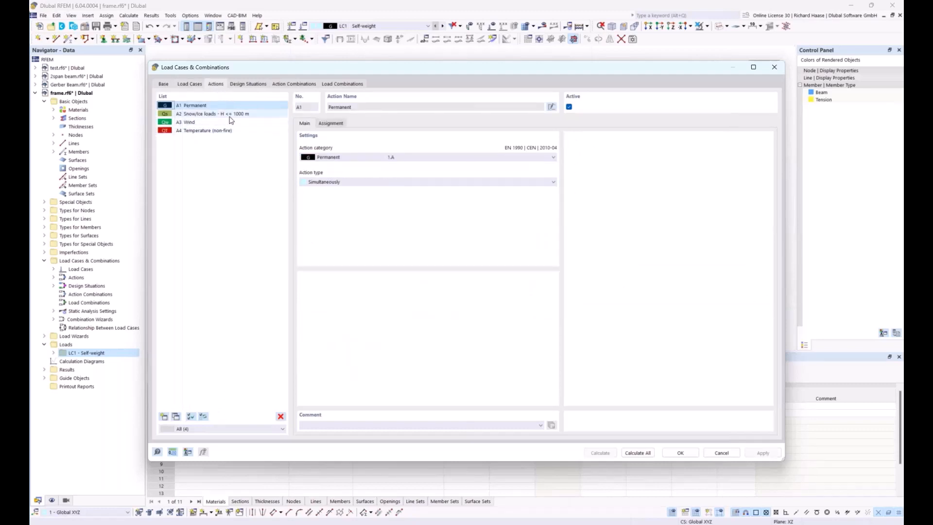
{"action": "left_click", "coordinate": [203, 123]}
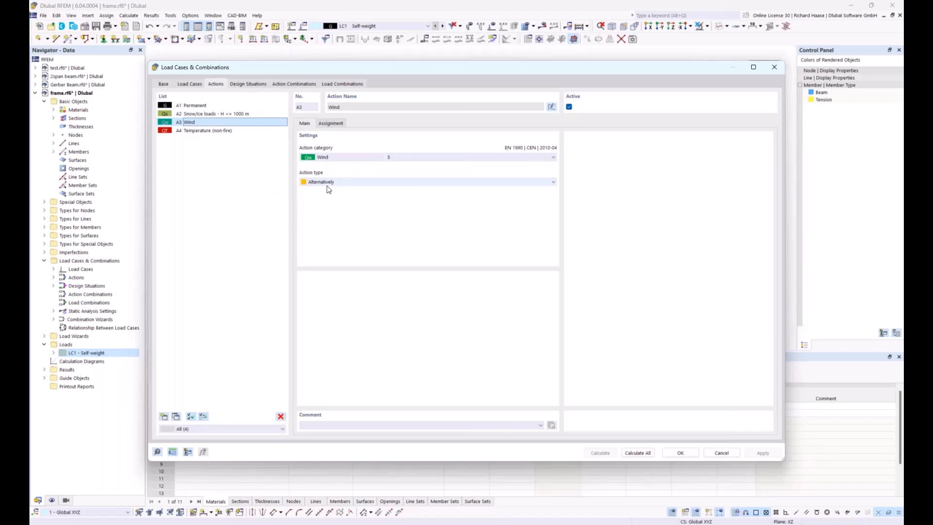
{"action": "left_click", "coordinate": [252, 85]}
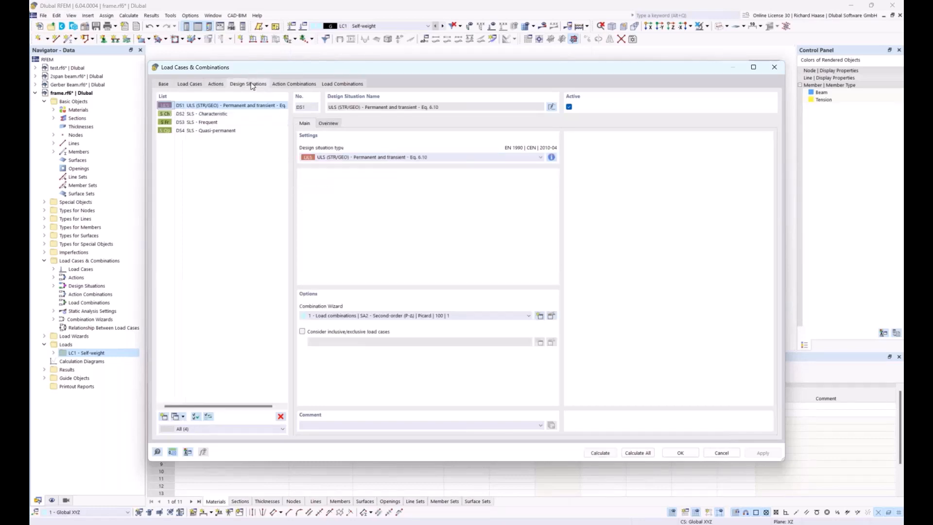
Step: Examine the assigned actions, leading action and factors of the ULS action combinations, from AC4 to AC11
{"action": "left_click", "coordinate": [288, 85]}
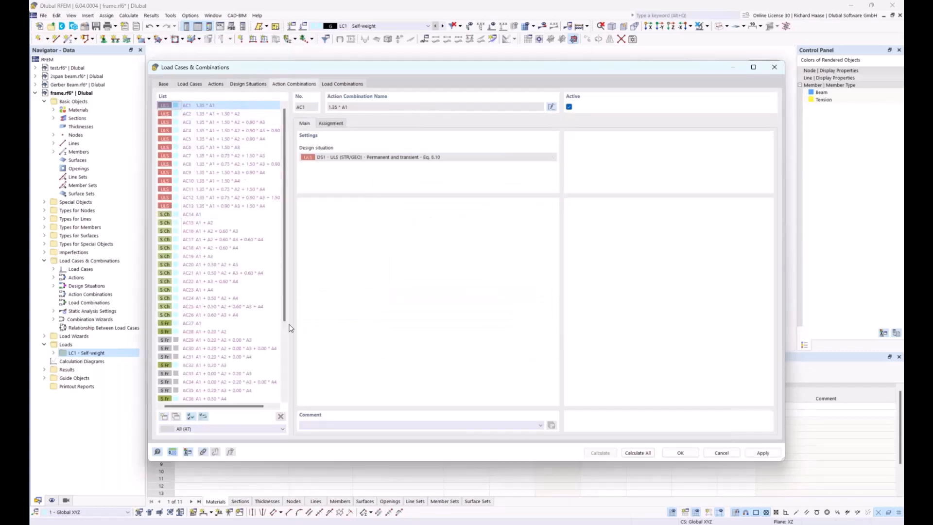
{"action": "left_click_drag", "start_coordinate": [256, 411], "coordinate": [265, 411]}
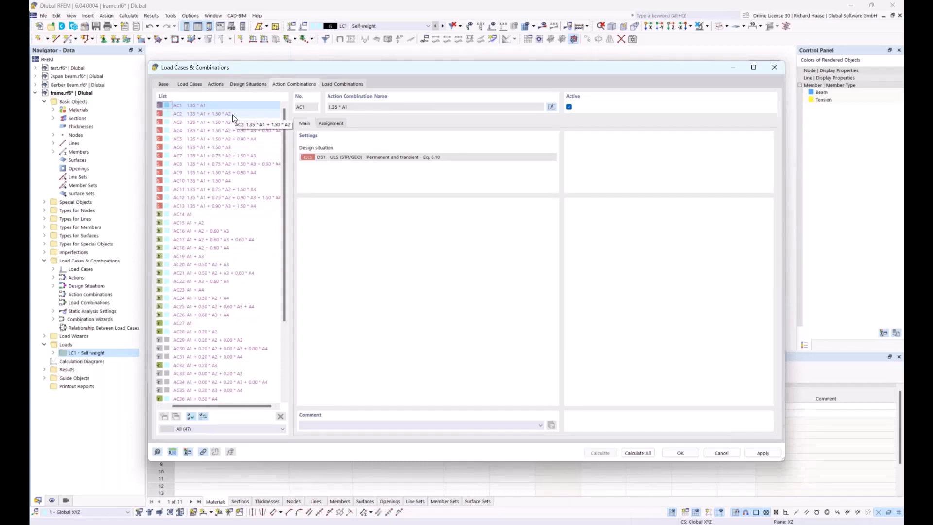
{"action": "left_click", "coordinate": [241, 130]}
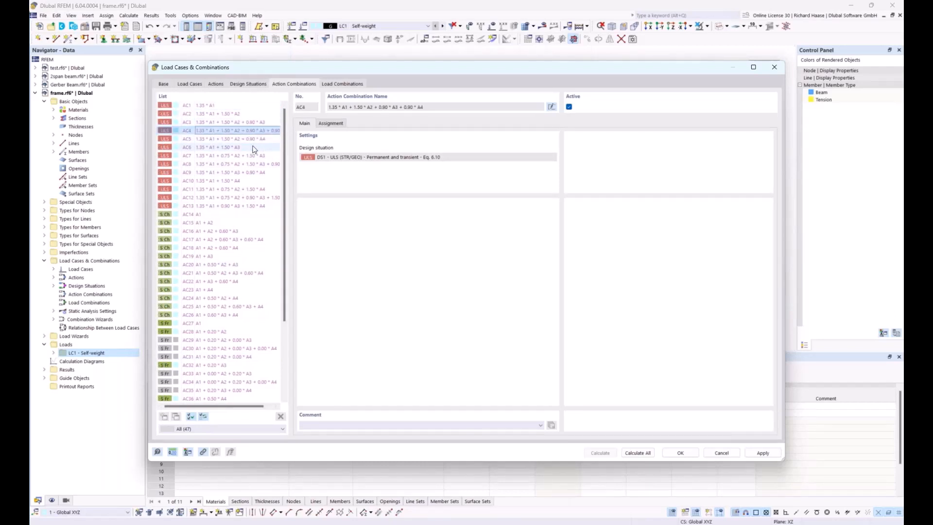
{"action": "left_click_drag", "start_coordinate": [243, 406], "coordinate": [254, 405]}
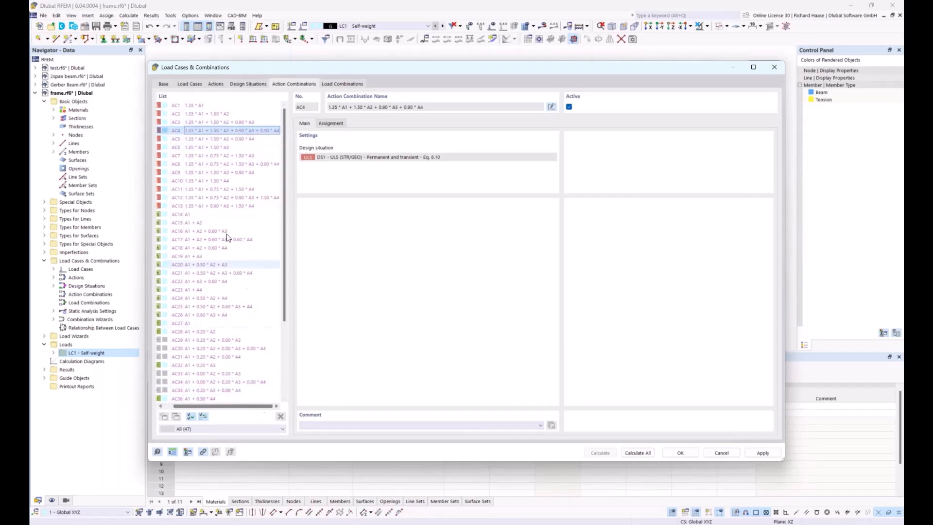
{"action": "left_click", "coordinate": [332, 125]}
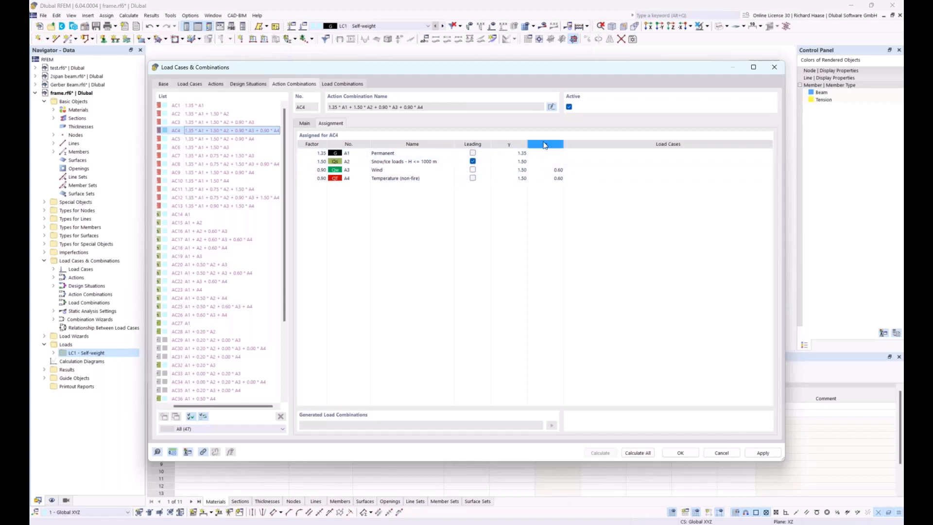
{"action": "left_click", "coordinate": [218, 114]}
{"action": "left_click", "coordinate": [215, 139]}
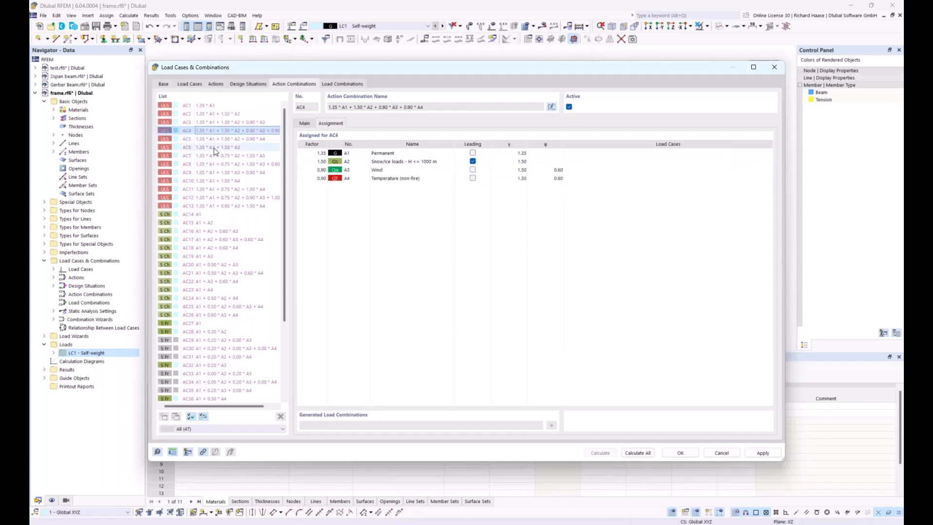
{"action": "left_click", "coordinate": [214, 147]}
{"action": "left_click", "coordinate": [213, 155]}
{"action": "left_click", "coordinate": [219, 172]}
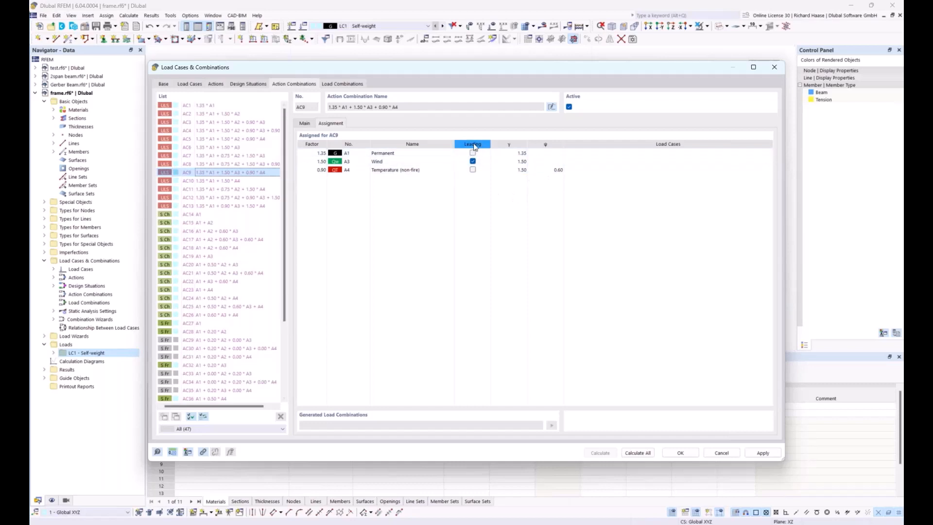
{"action": "left_click", "coordinate": [216, 180]}
{"action": "left_click", "coordinate": [218, 188]}
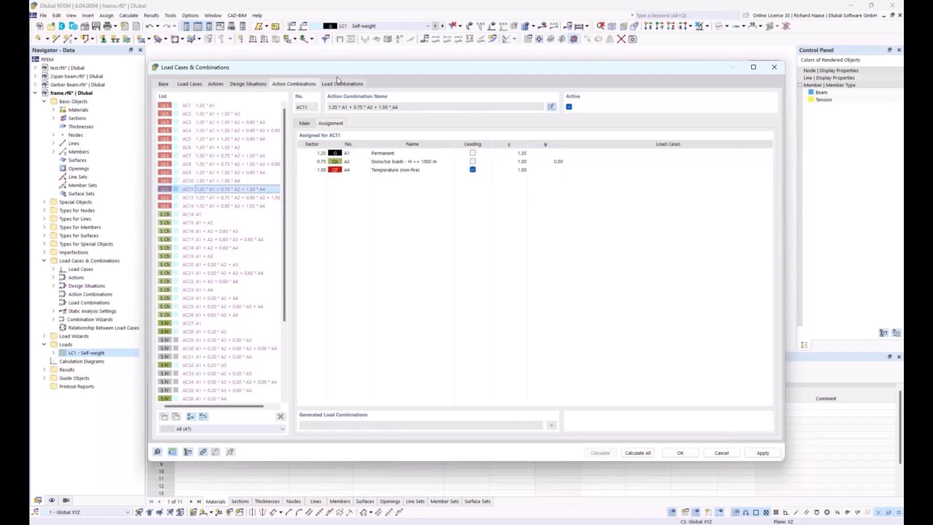
Step: View the load combinations, close the load case settings without saving, and check the load types under LC1
{"action": "left_click", "coordinate": [334, 84]}
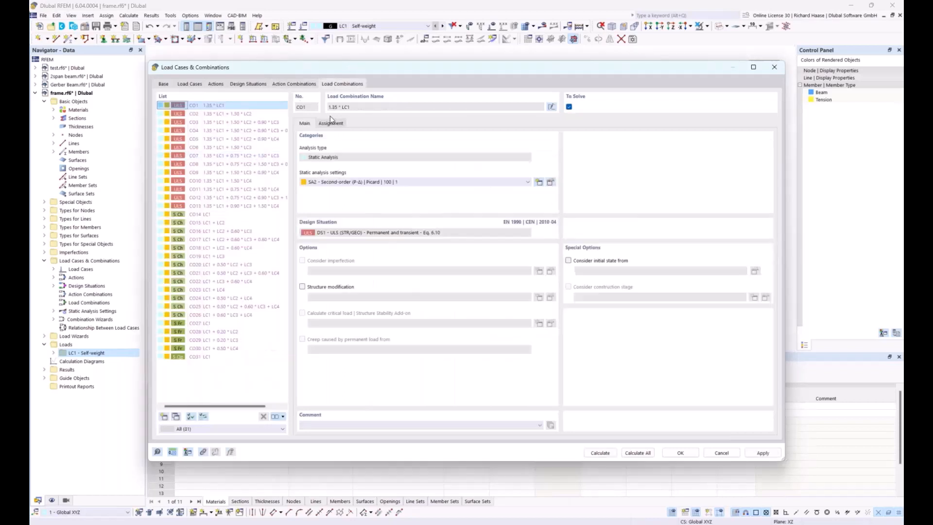
{"action": "left_click", "coordinate": [774, 68]}
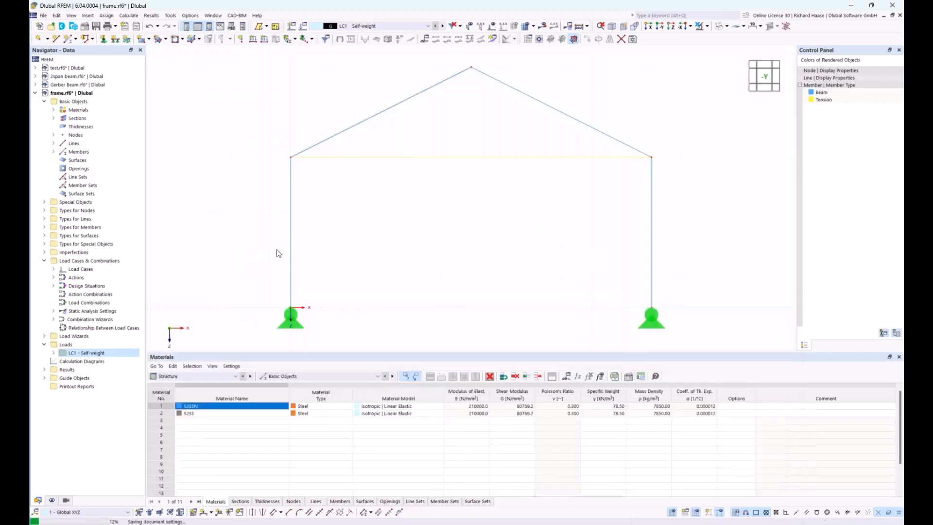
{"action": "left_click", "coordinate": [53, 352]}
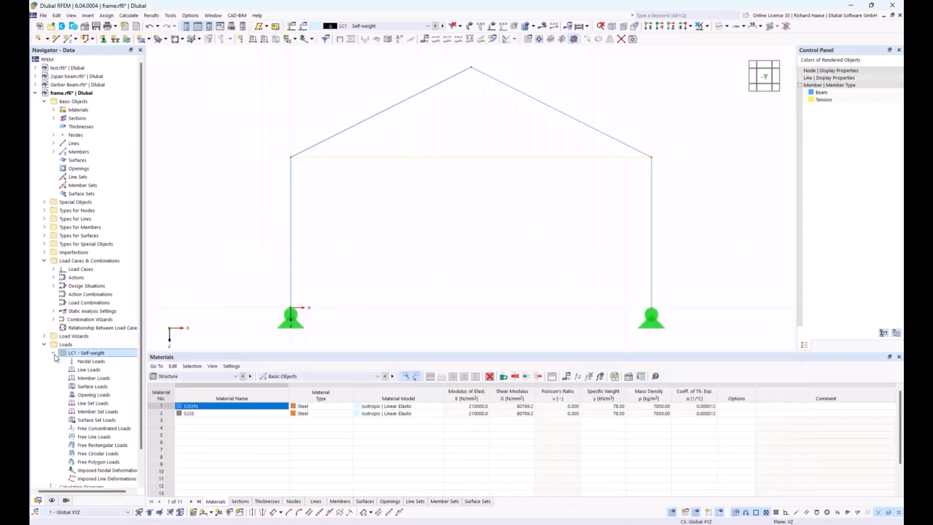
{"action": "left_click", "coordinate": [54, 353]}
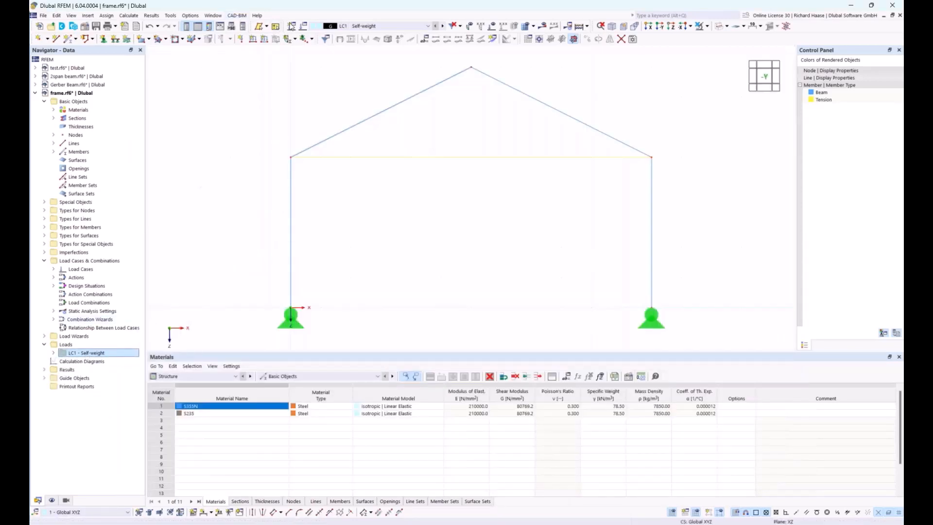
Step: Create load case LC2 named snow with the action category Snow/ice loads - H > 1000 m
{"action": "left_click", "coordinate": [291, 28]}
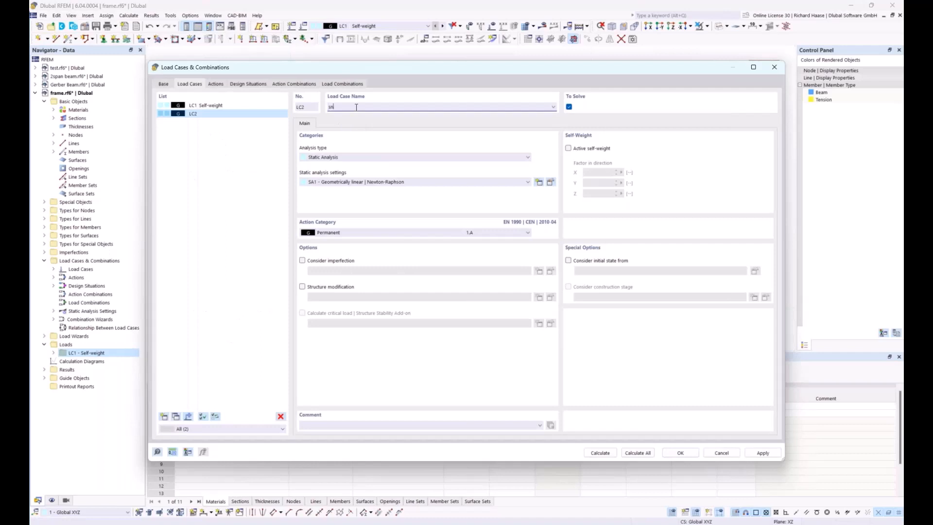
{"action": "left_click", "coordinate": [349, 231]}
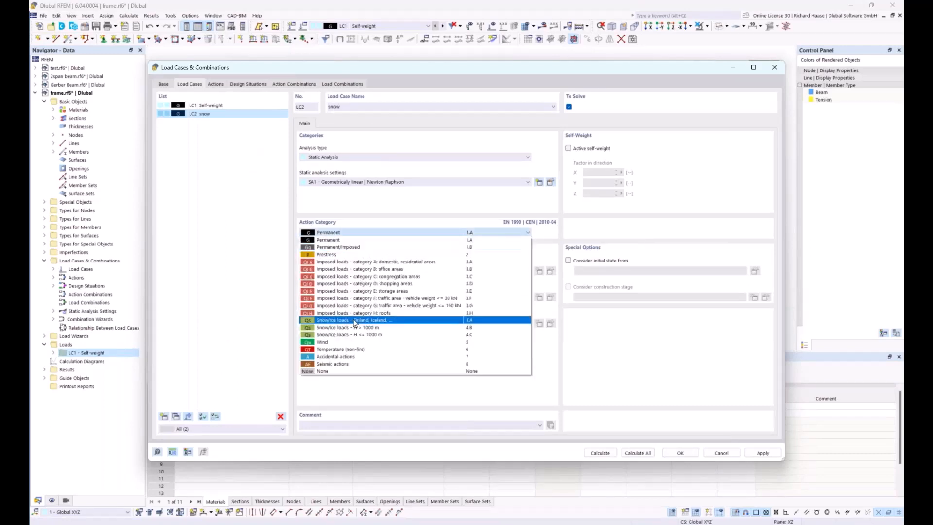
{"action": "left_click", "coordinate": [352, 330]}
Step: Add load case LC3 named wind with the action category Wind
{"action": "left_click", "coordinate": [164, 416]}
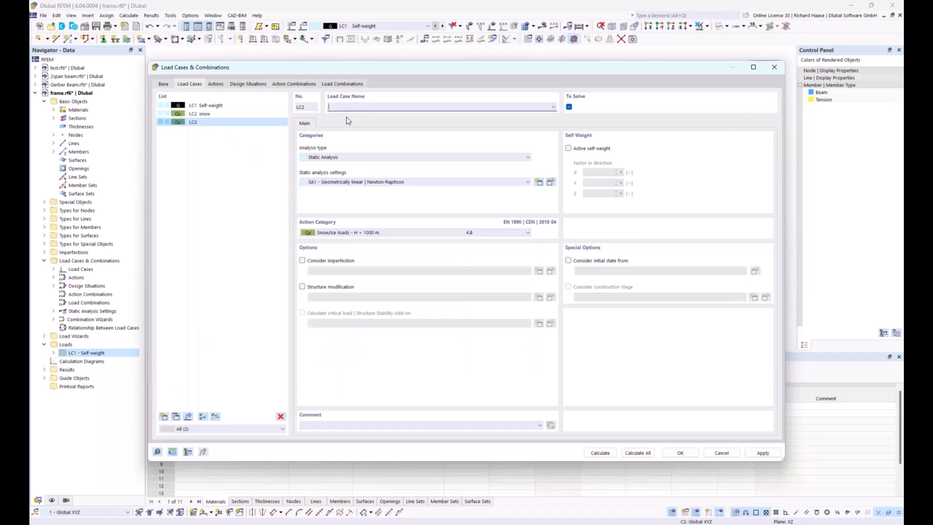
{"action": "type", "text": "wind"}
{"action": "left_click", "coordinate": [351, 232]}
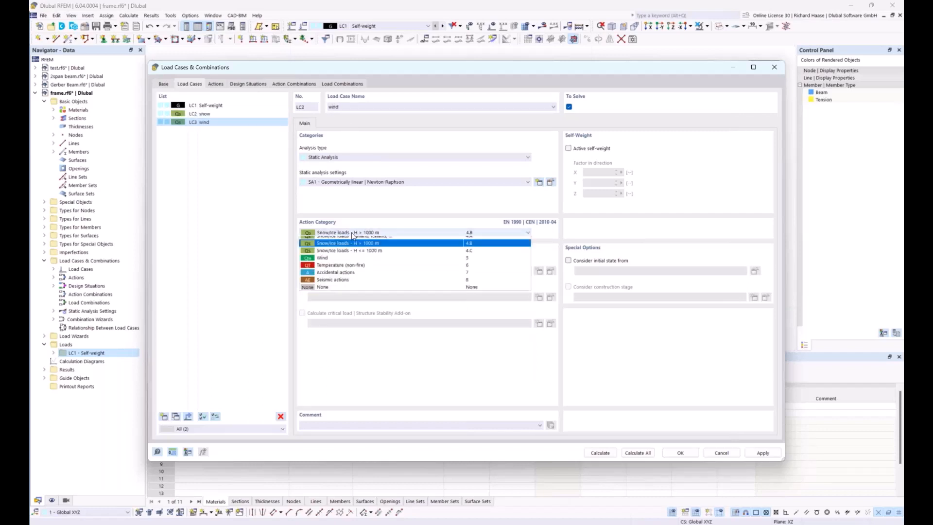
{"action": "left_click", "coordinate": [335, 341]}
Step: Add load case LC4 named temp with the action category Temperature (non-fire) and save the load cases
{"action": "left_click", "coordinate": [176, 418]}
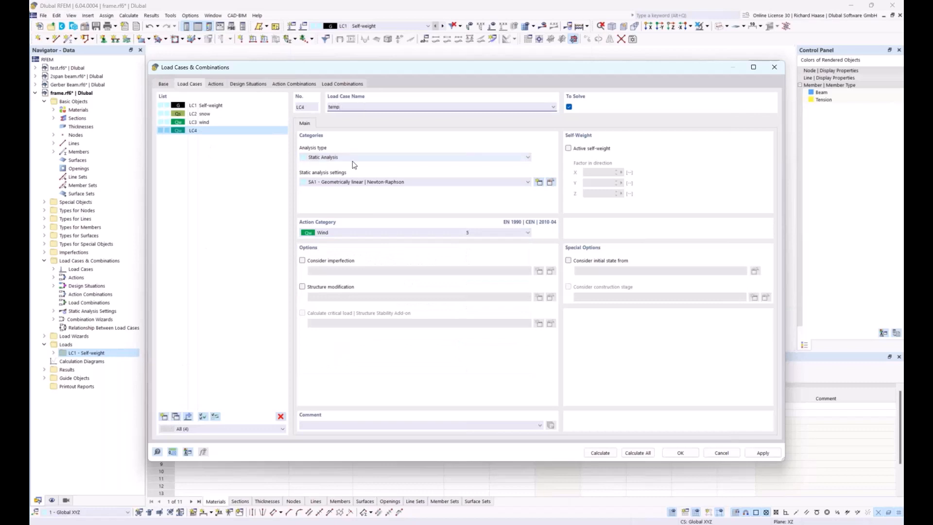
{"action": "left_click", "coordinate": [326, 233]}
{"action": "left_click", "coordinate": [343, 355]}
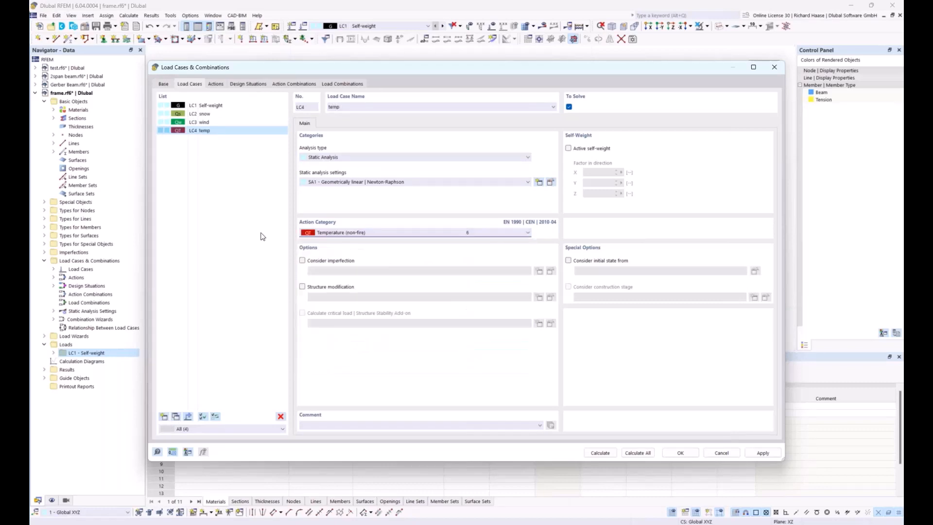
{"action": "left_click", "coordinate": [675, 452]}
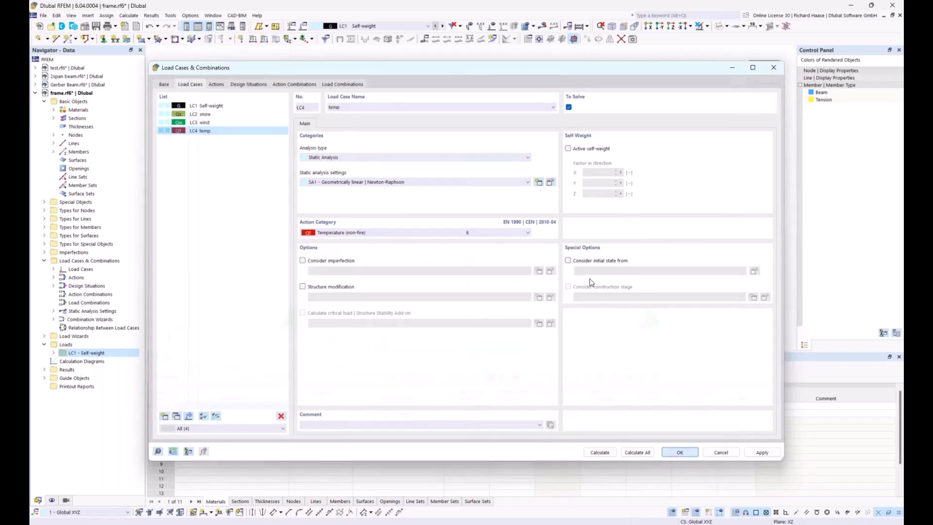
Step: Start a new uniform force member load in LC2 snow, acting global in Z on projected length (ZP)
{"action": "left_click", "coordinate": [53, 361]}
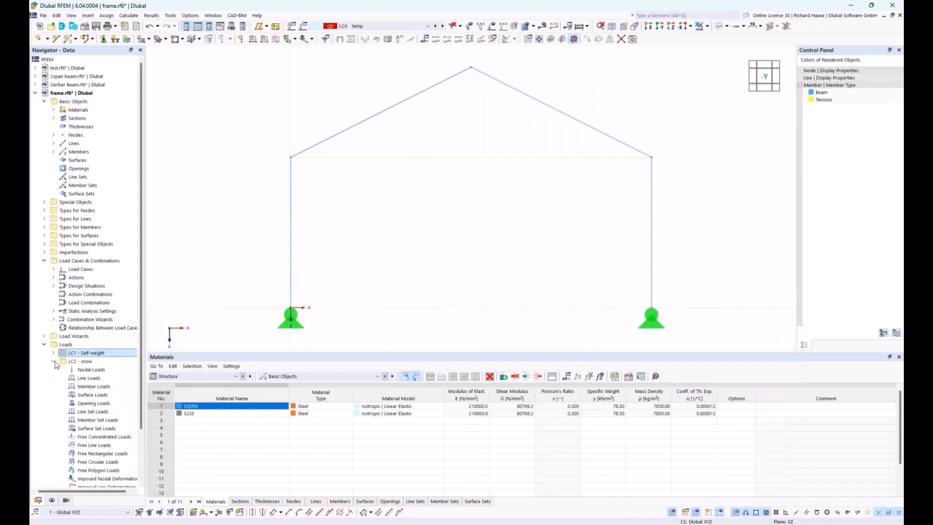
{"action": "right_click", "coordinate": [98, 388]}
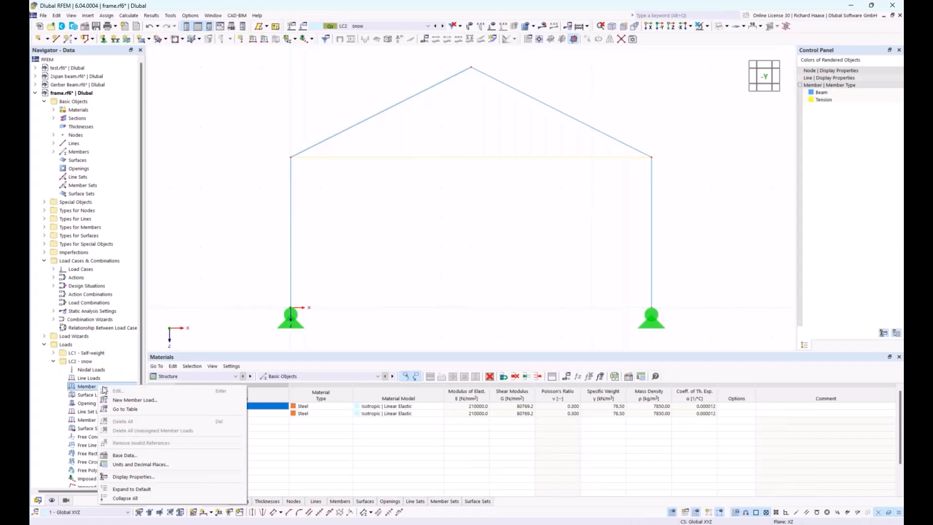
{"action": "left_click", "coordinate": [132, 400]}
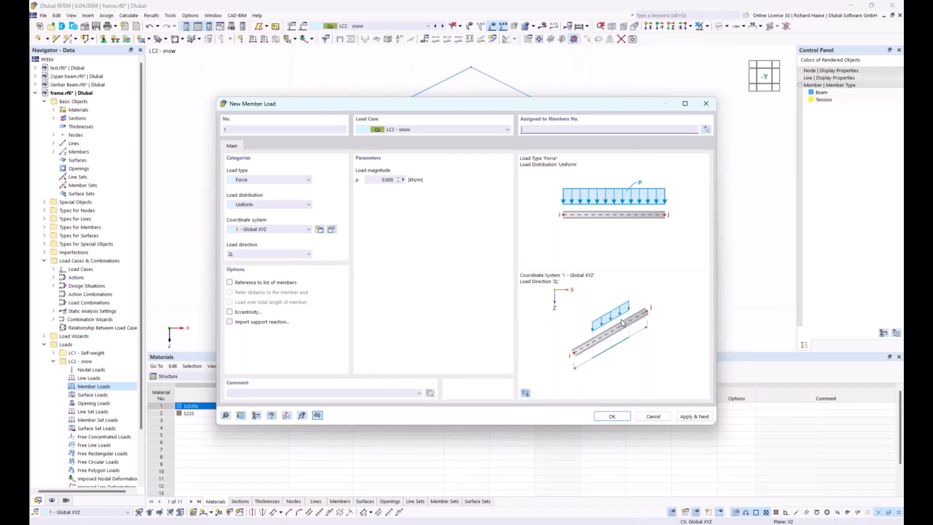
{"action": "left_click", "coordinate": [247, 254]}
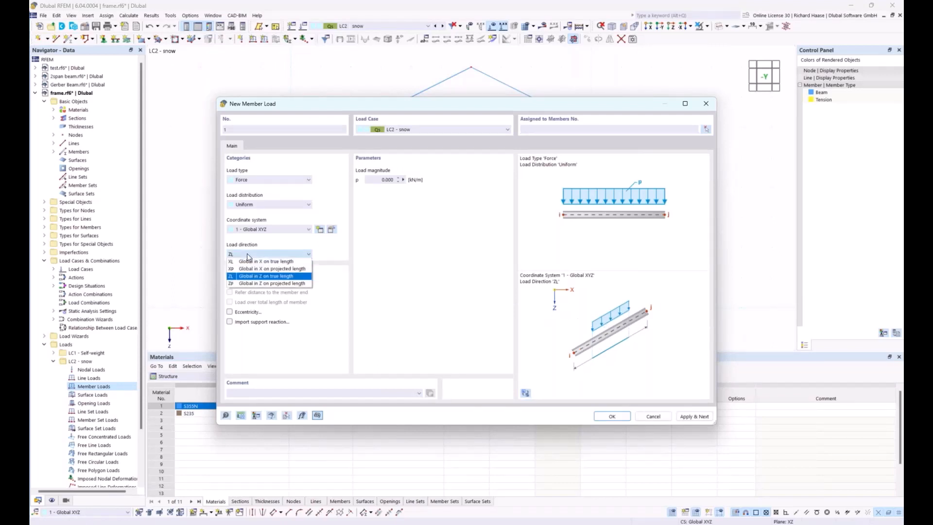
{"action": "left_click", "coordinate": [269, 283]}
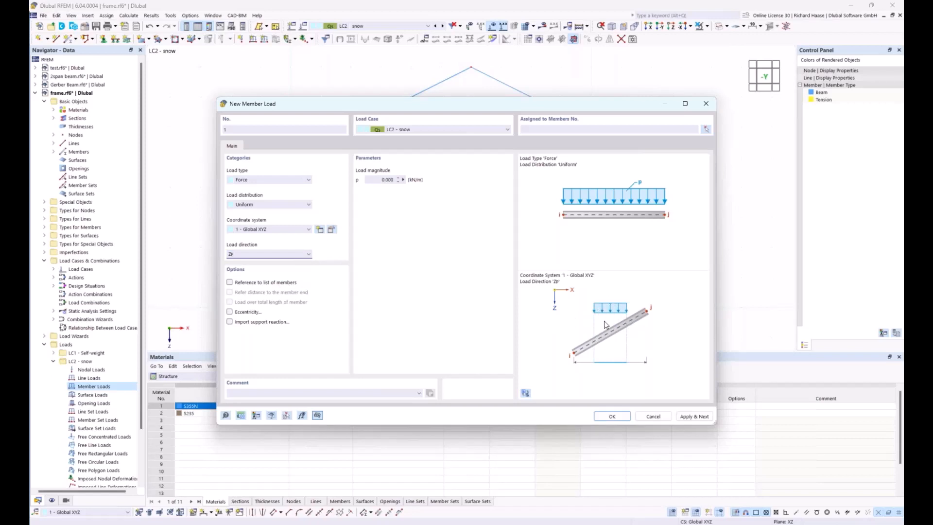
Step: Assign the snow load to both rafters, members 2 and 4, with a magnitude of 1 kN/m, and save it
{"action": "left_click", "coordinate": [706, 130]}
{"action": "left_click", "coordinate": [421, 93]}
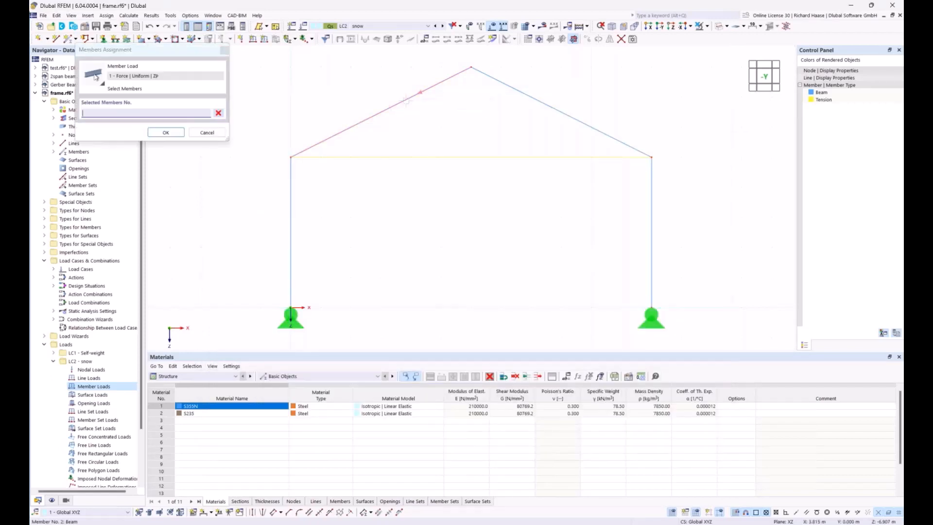
{"action": "left_click", "coordinate": [541, 102]}
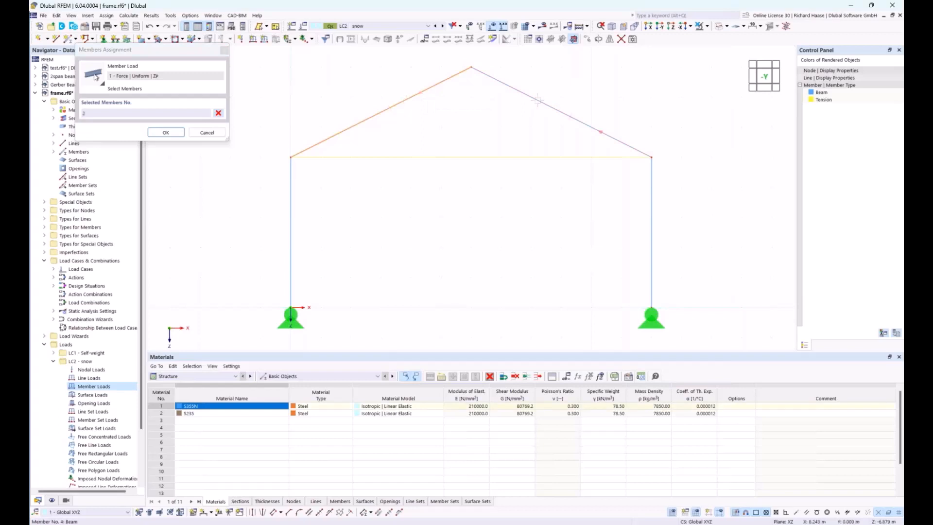
{"action": "left_click", "coordinate": [167, 135]}
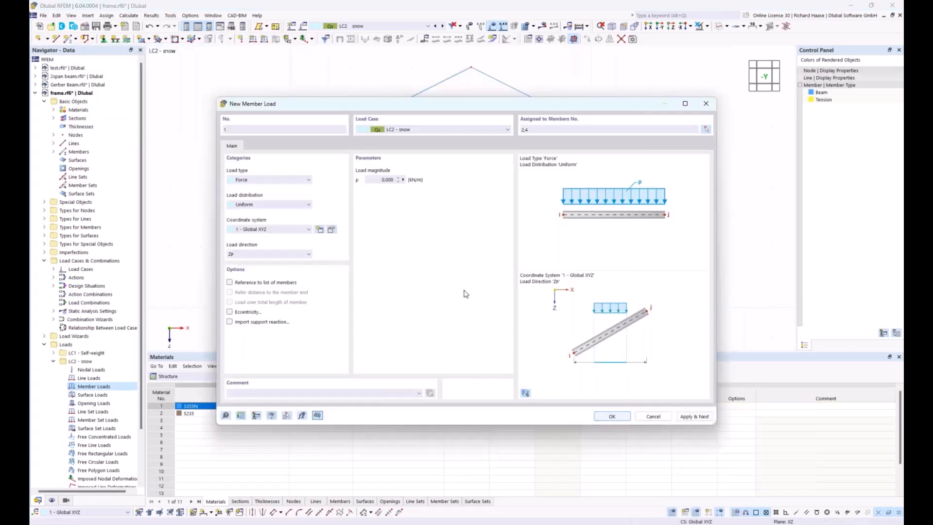
{"action": "left_click", "coordinate": [381, 180]}
{"action": "type", "text": "1"}
{"action": "left_click", "coordinate": [605, 416]}
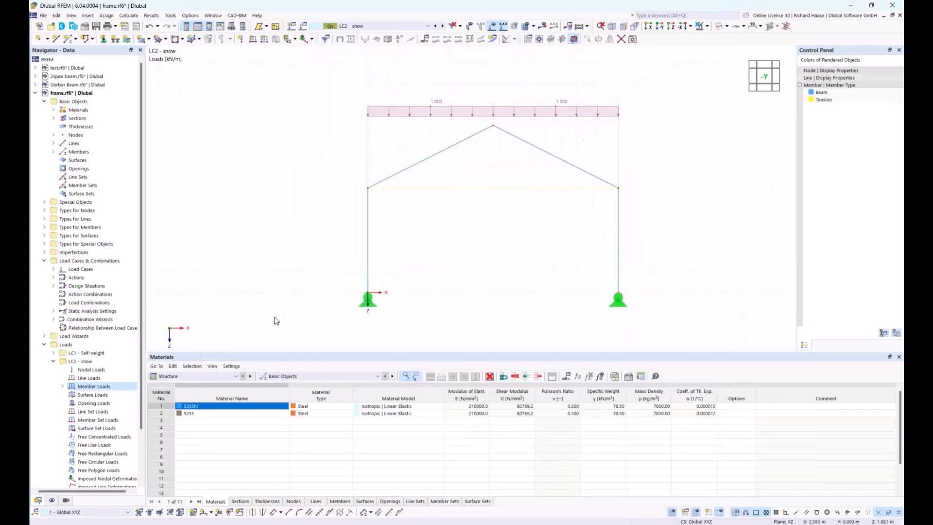
Step: Start a new uniform force member load in LC3 wind using the Local xyz coordinate system
{"action": "left_click", "coordinate": [53, 361]}
{"action": "left_click", "coordinate": [53, 370]}
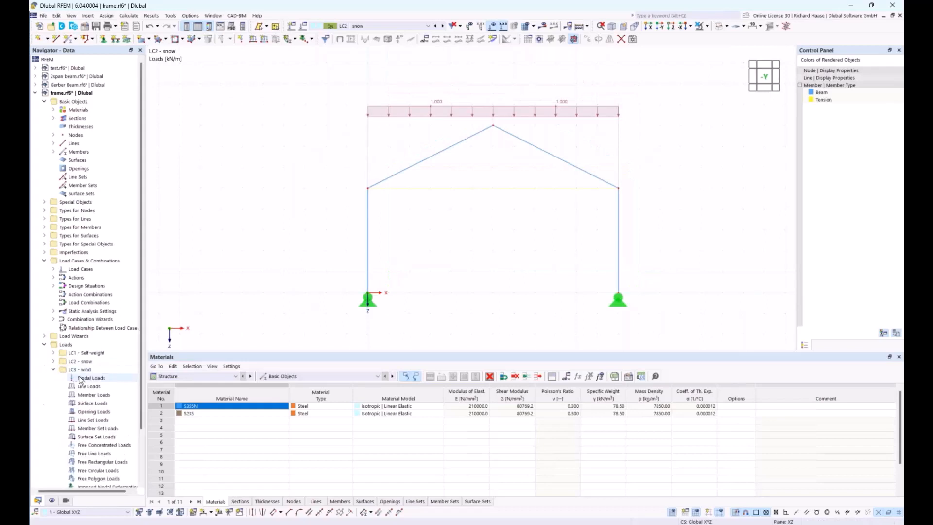
{"action": "right_click", "coordinate": [93, 394]}
{"action": "left_click", "coordinate": [122, 407]}
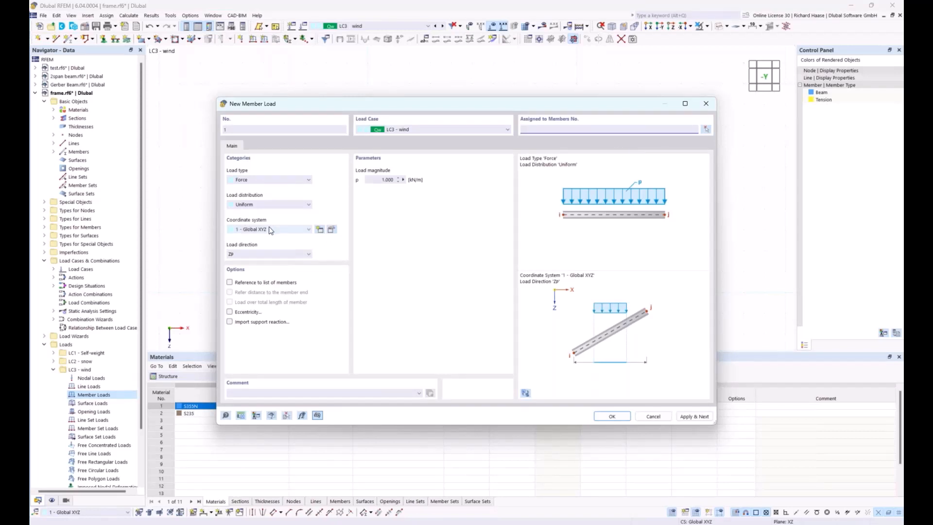
{"action": "left_click", "coordinate": [251, 230]}
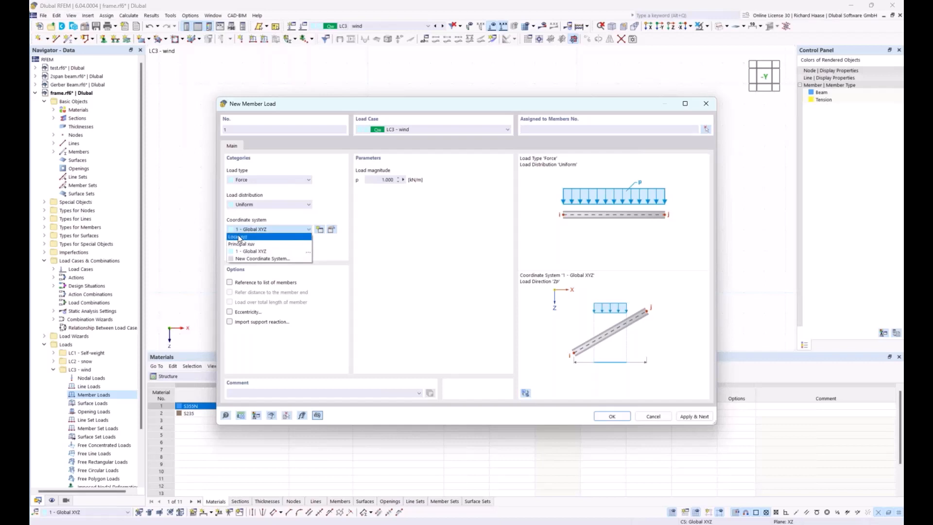
{"action": "left_click", "coordinate": [238, 237]}
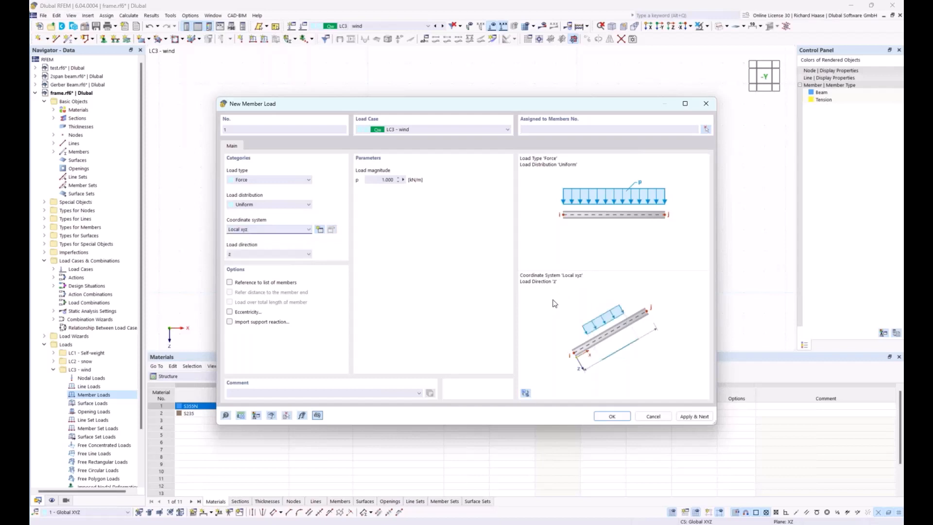
Step: Assign the 1 kN/m wind load to both columns and both rafters, members 1-4, and save it
{"action": "left_click", "coordinate": [705, 130]}
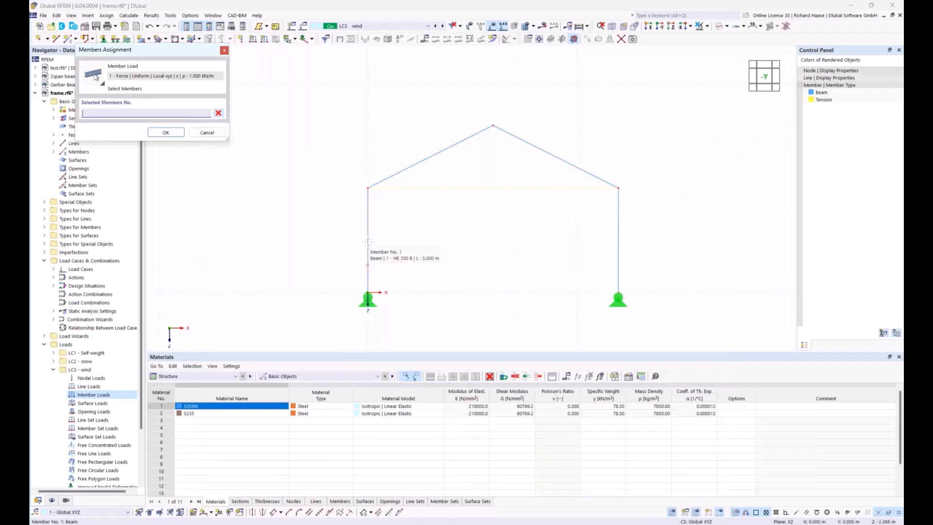
{"action": "left_click", "coordinate": [368, 242]}
{"action": "left_click", "coordinate": [422, 160]}
{"action": "left_click", "coordinate": [583, 170]}
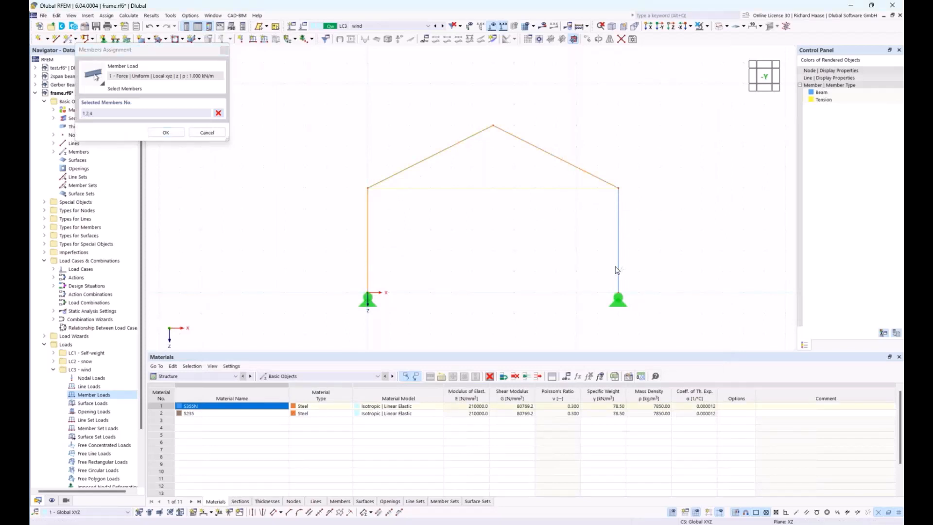
{"action": "left_click", "coordinate": [617, 269]}
{"action": "left_click", "coordinate": [165, 132]}
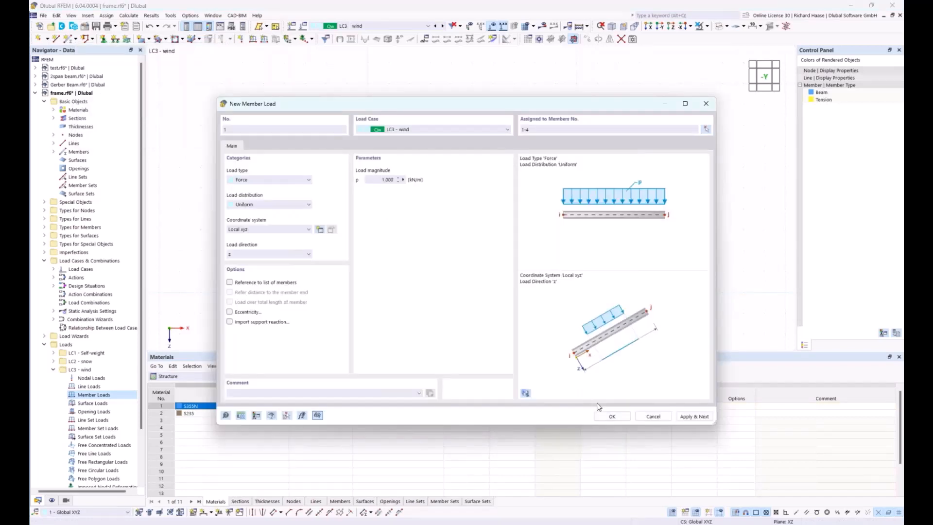
{"action": "left_click", "coordinate": [611, 416]}
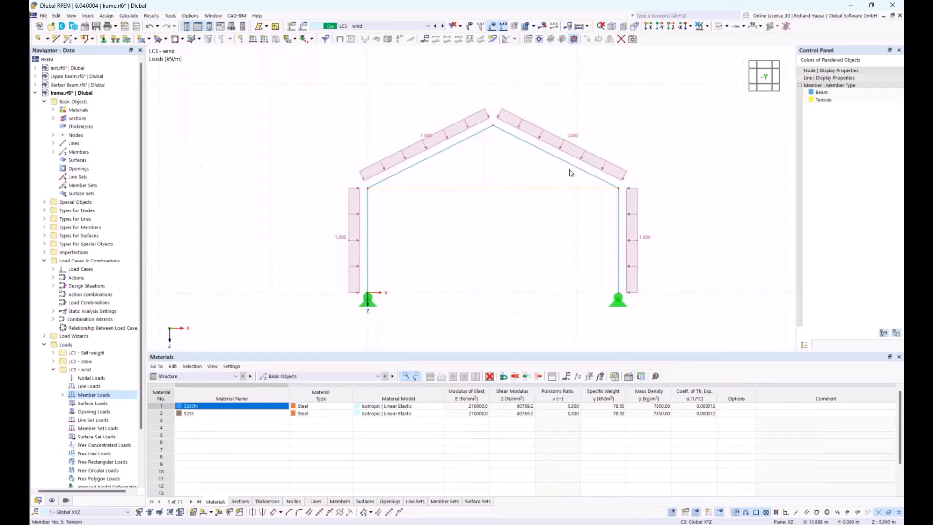
Step: Reverse the wind loads on the right rafter and right column by setting their magnitudes to -1 kN/m
{"action": "double_click", "coordinate": [570, 154]}
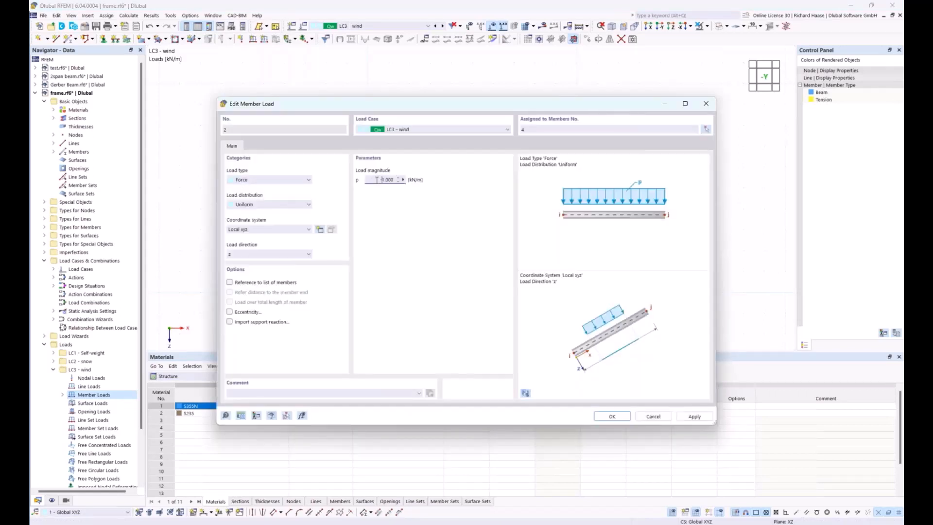
{"action": "left_click", "coordinate": [622, 420]}
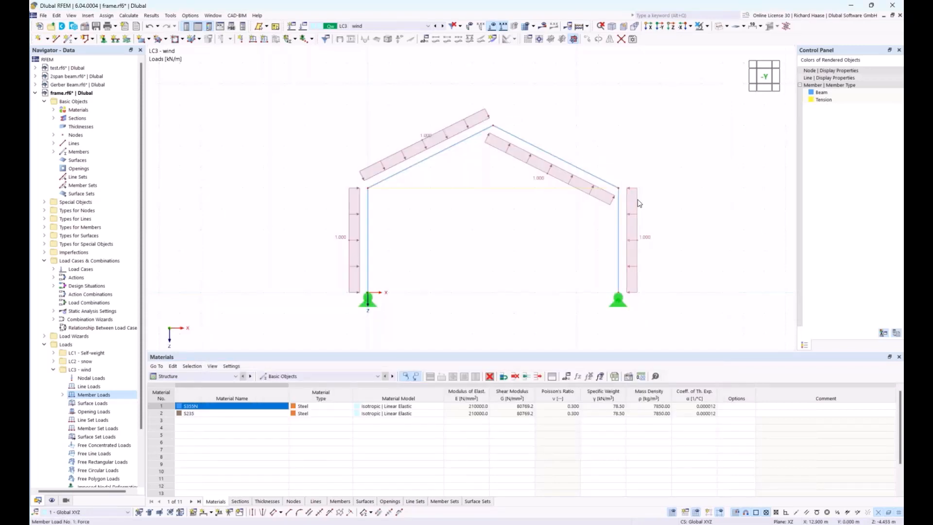
{"action": "double_click", "coordinate": [638, 203]}
{"action": "left_click", "coordinate": [377, 180]}
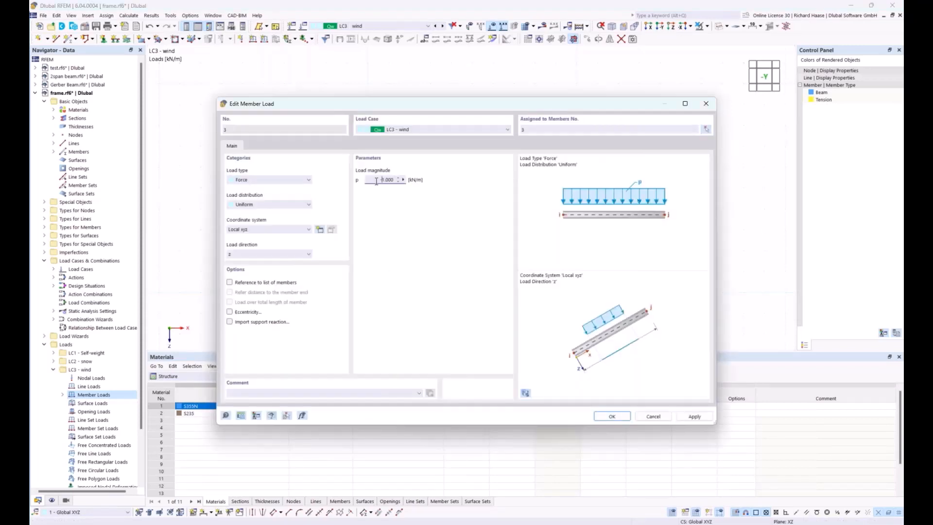
{"action": "left_click", "coordinate": [603, 412]}
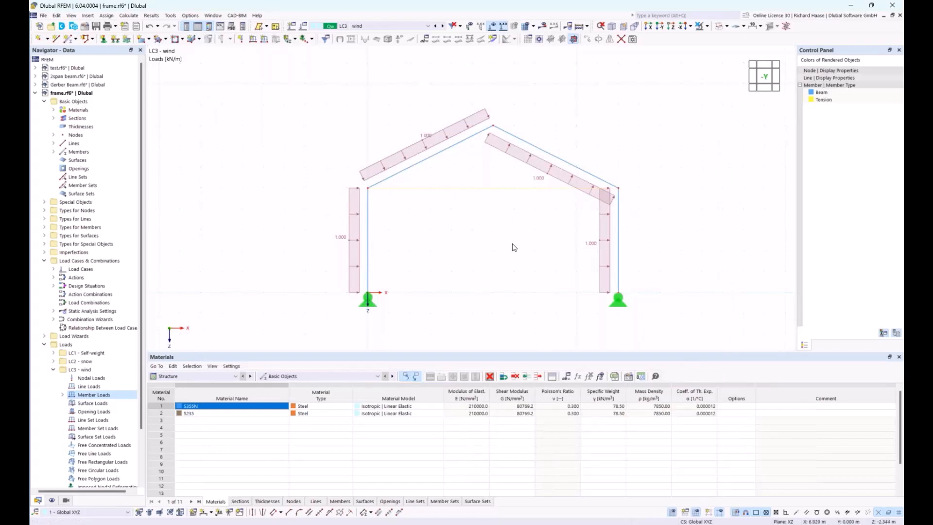
Step: Start a new member load in LC4 temp of type Temperature Change with Tc set to 35 °C
{"action": "left_click", "coordinate": [54, 371]}
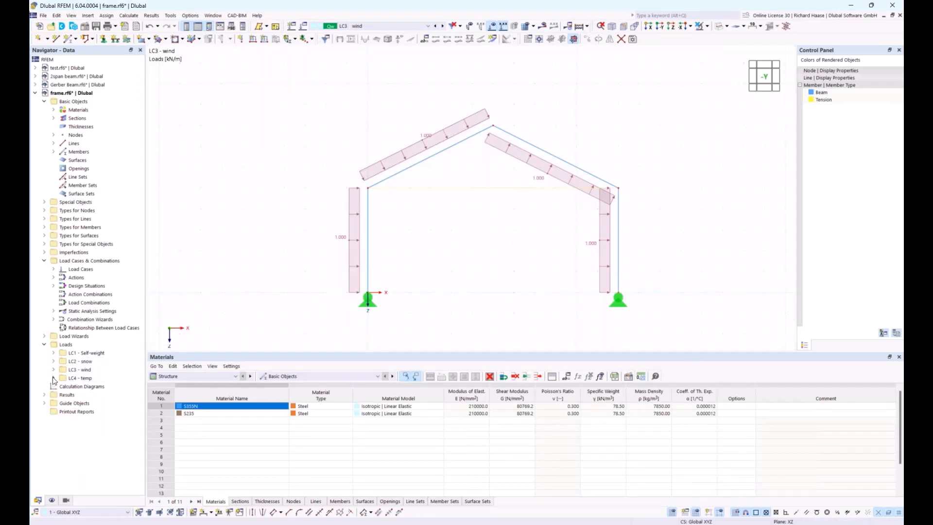
{"action": "left_click", "coordinate": [54, 377]}
{"action": "right_click", "coordinate": [96, 403]}
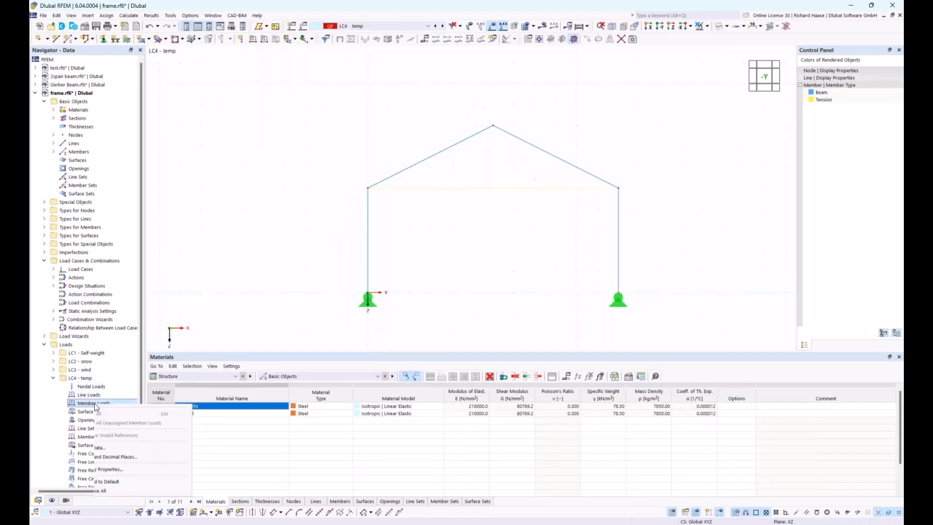
{"action": "left_click", "coordinate": [128, 419]}
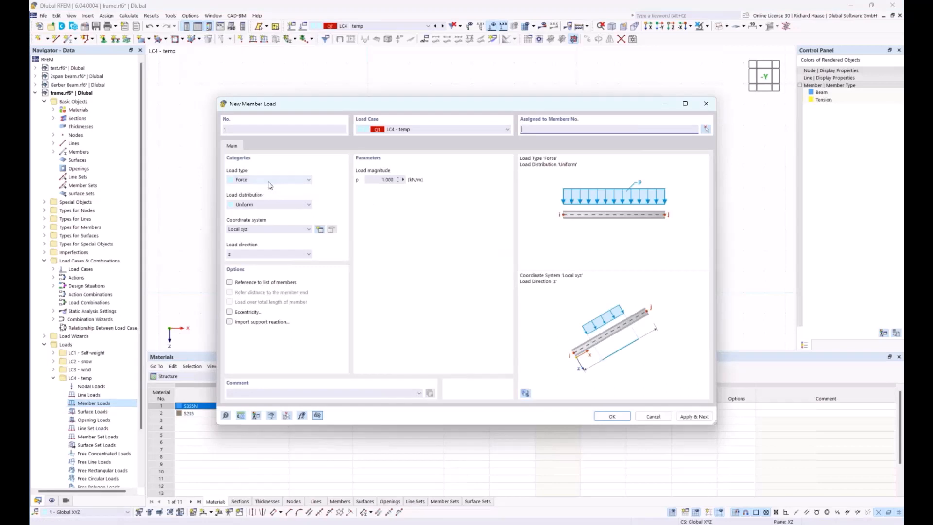
{"action": "left_click", "coordinate": [269, 180]}
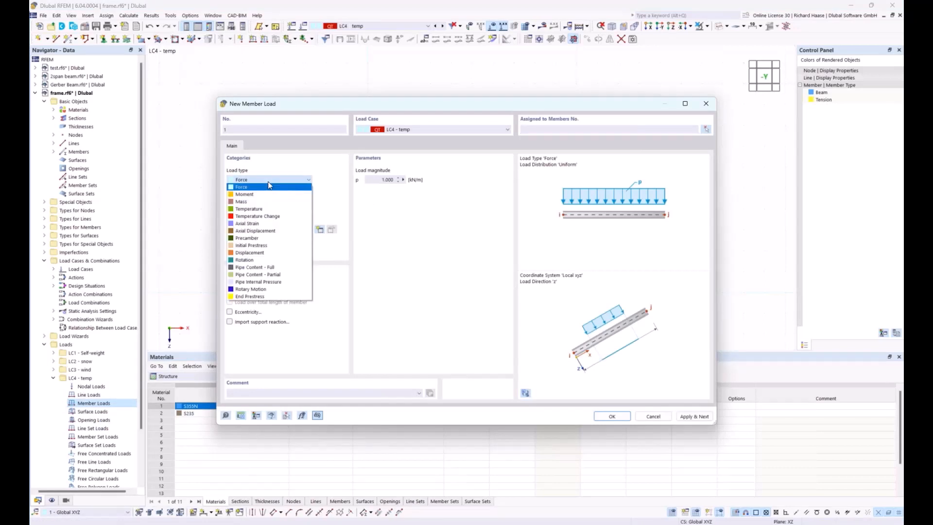
{"action": "left_click", "coordinate": [275, 217]}
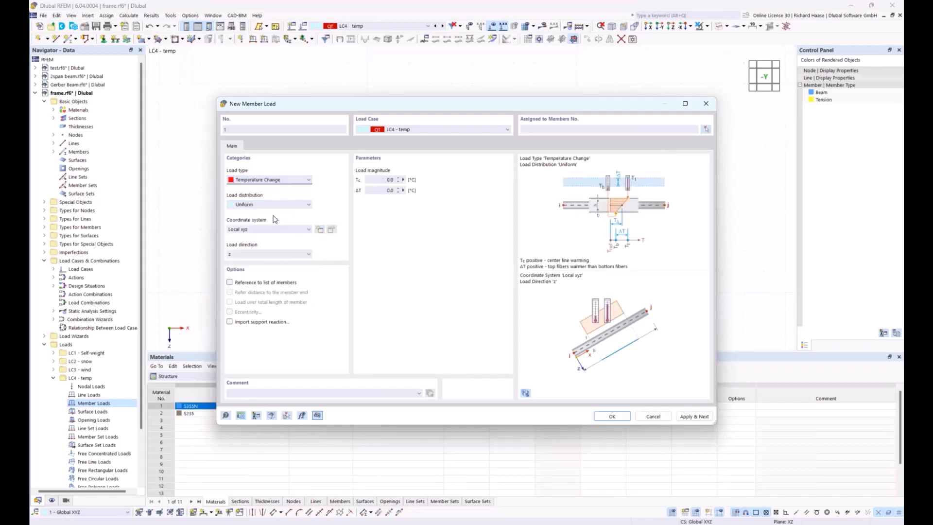
{"action": "left_click", "coordinate": [377, 179]}
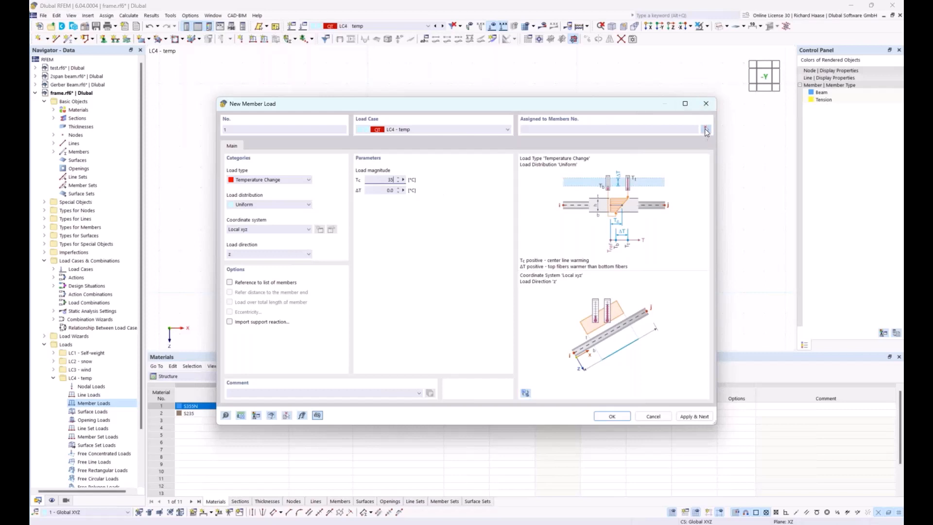
Step: Assign the temperature load to both columns and both rafters, members 1-4, and save it
{"action": "left_click", "coordinate": [706, 130]}
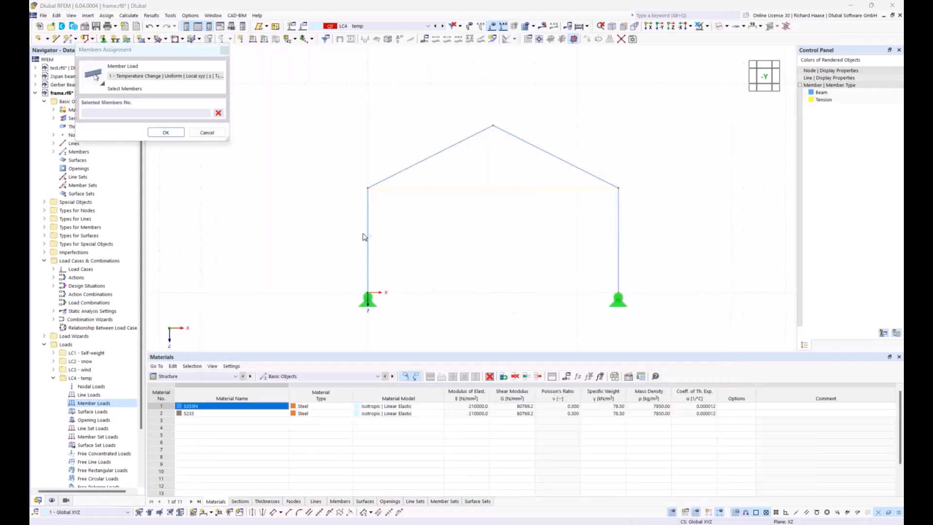
{"action": "left_click", "coordinate": [519, 144]}
{"action": "left_click", "coordinate": [619, 265]}
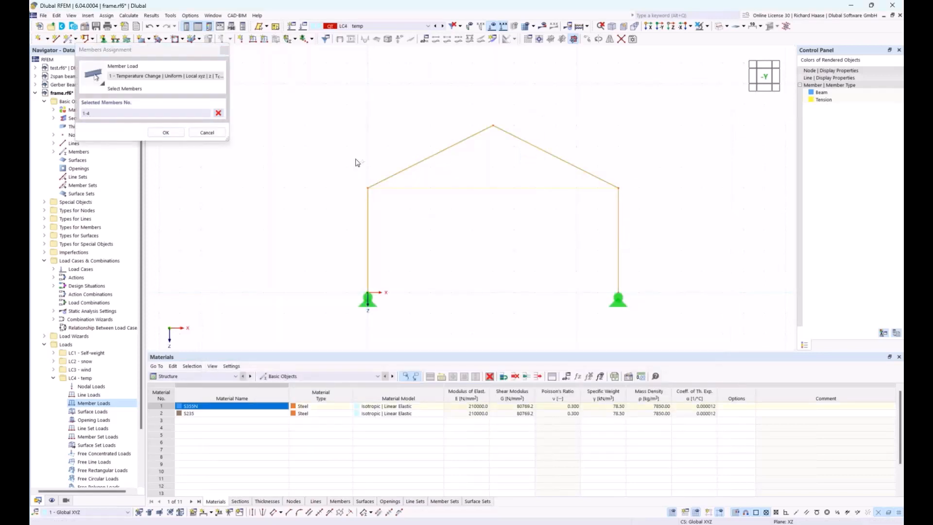
{"action": "left_click", "coordinate": [175, 131]}
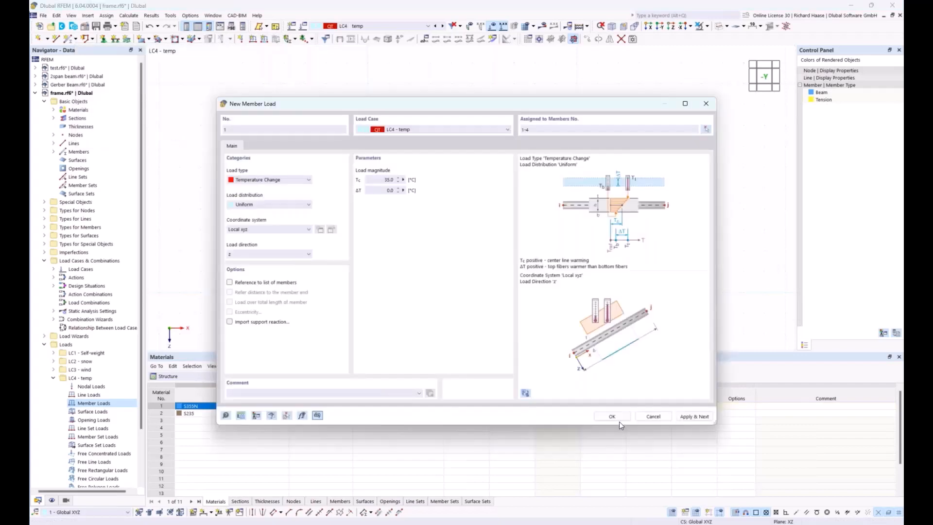
{"action": "left_click", "coordinate": [612, 416]}
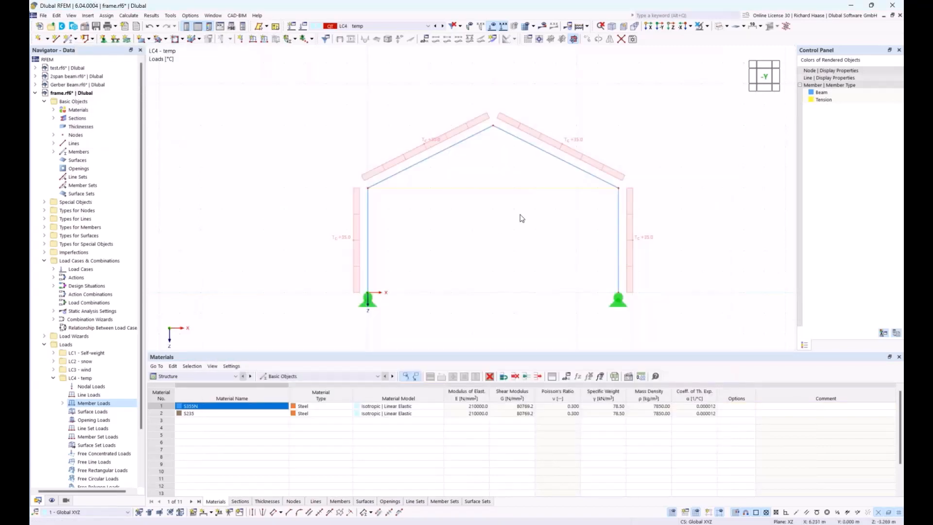
Step: Change the display color of the Tension member type to orange-red
{"action": "double_click", "coordinate": [810, 100]}
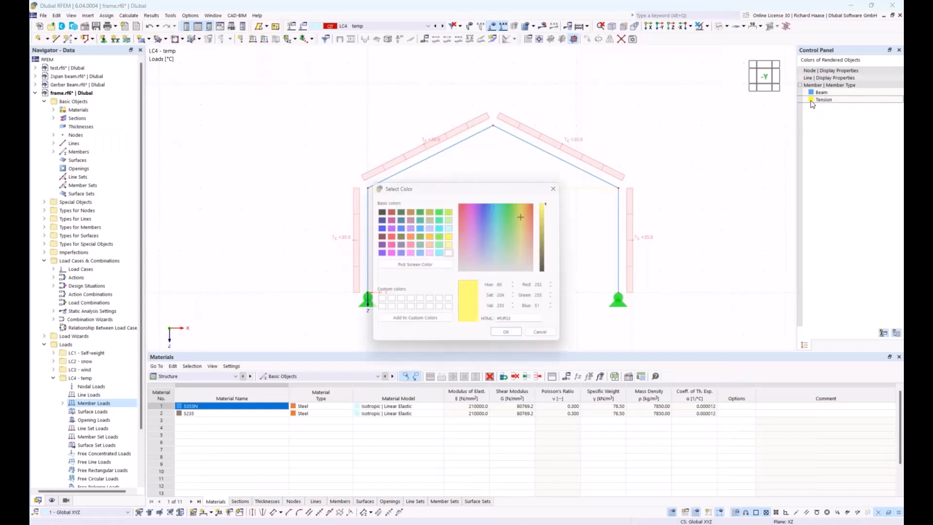
{"action": "left_click_drag", "start_coordinate": [528, 208], "coordinate": [534, 205]}
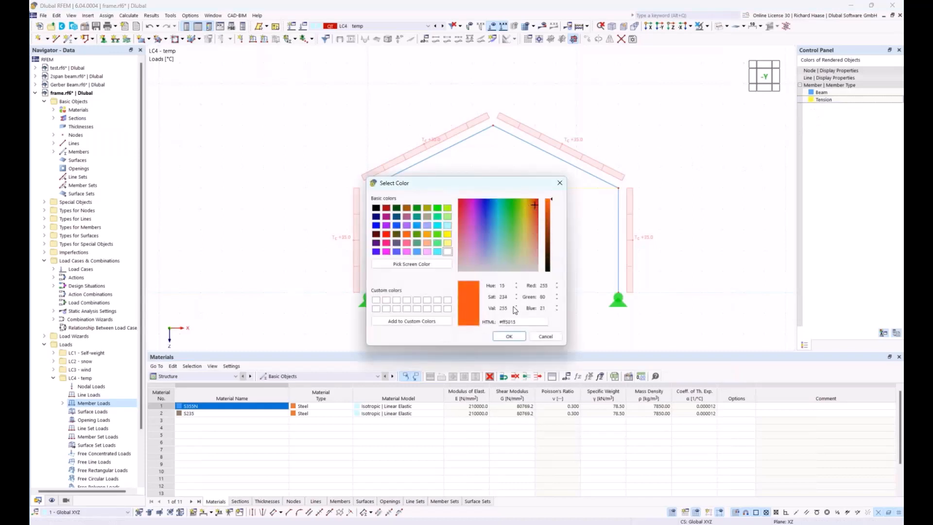
{"action": "left_click", "coordinate": [509, 336]}
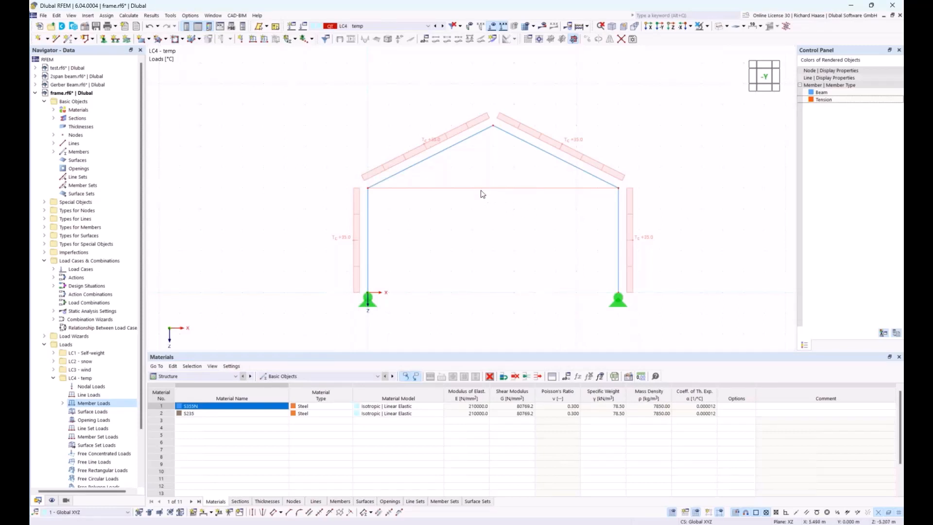
Step: Run the static calculation for only the four load cases LC1 Self-weight, LC2 snow, LC3 wind and LC4 temp
{"action": "mouse_move", "coordinate": [492, 192]}
{"action": "left_click", "coordinate": [151, 15]}
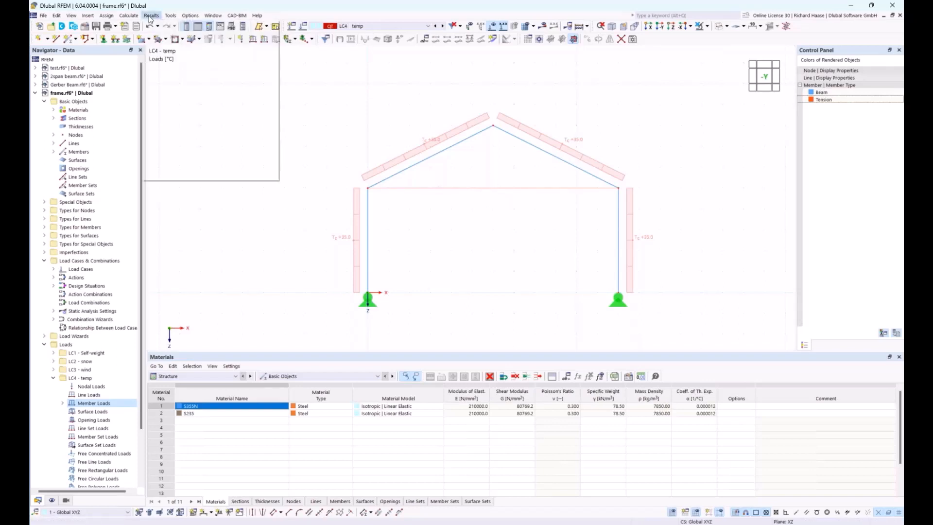
{"action": "mouse_move", "coordinate": [128, 15]}
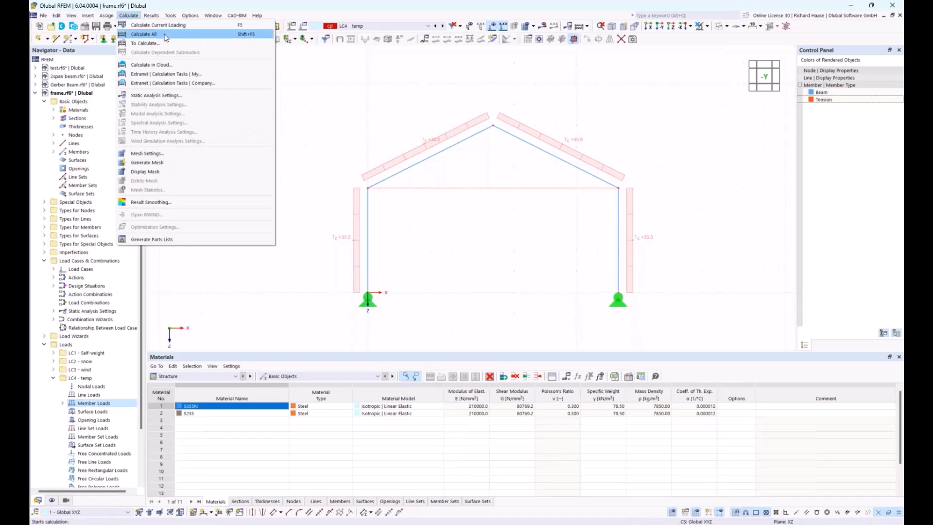
{"action": "left_click", "coordinate": [141, 43]}
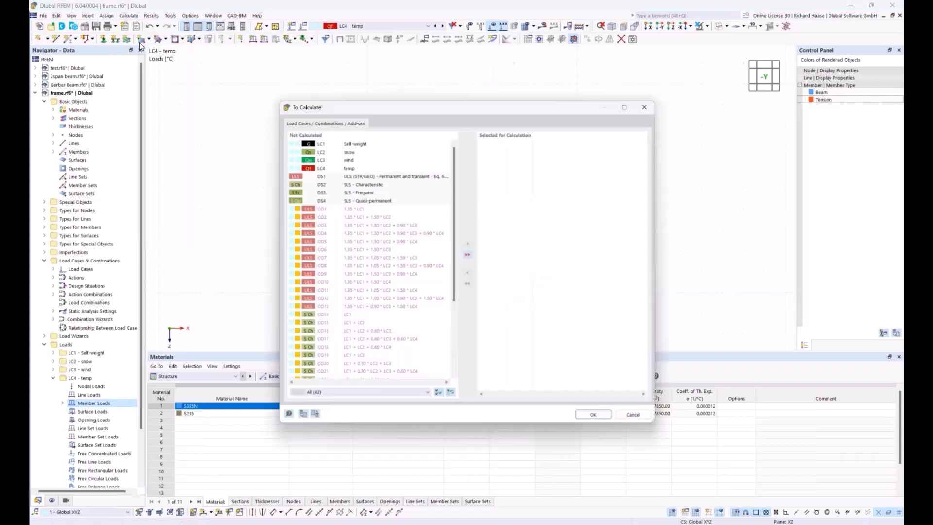
{"action": "left_click_drag", "start_coordinate": [362, 141], "coordinate": [353, 165]}
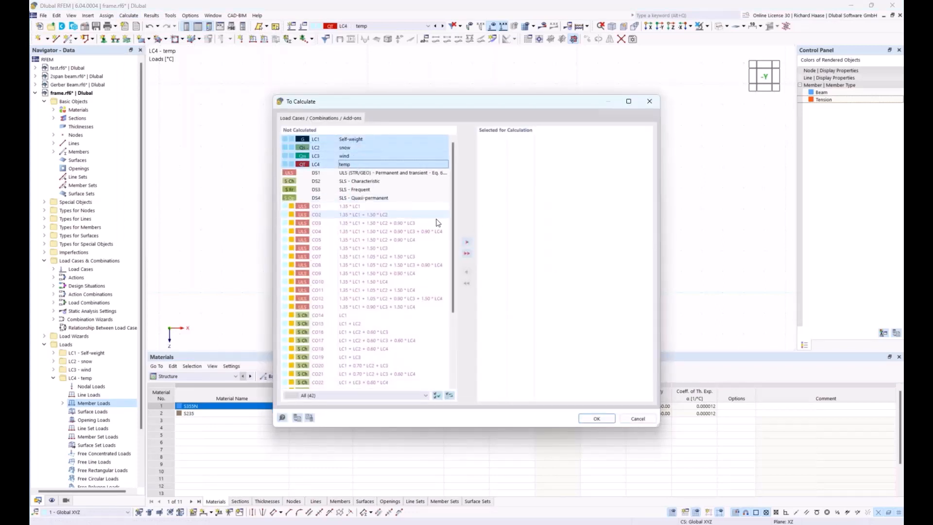
{"action": "left_click", "coordinate": [468, 242]}
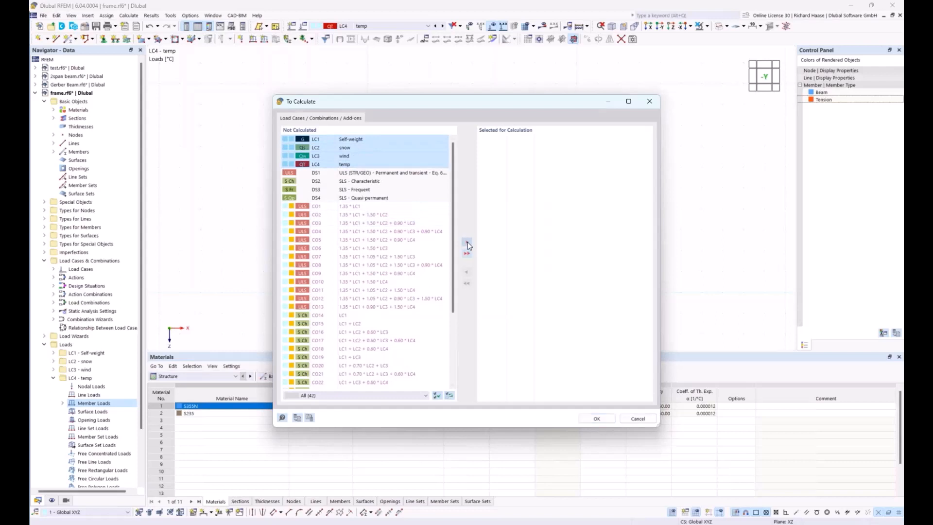
{"action": "left_click", "coordinate": [596, 419]}
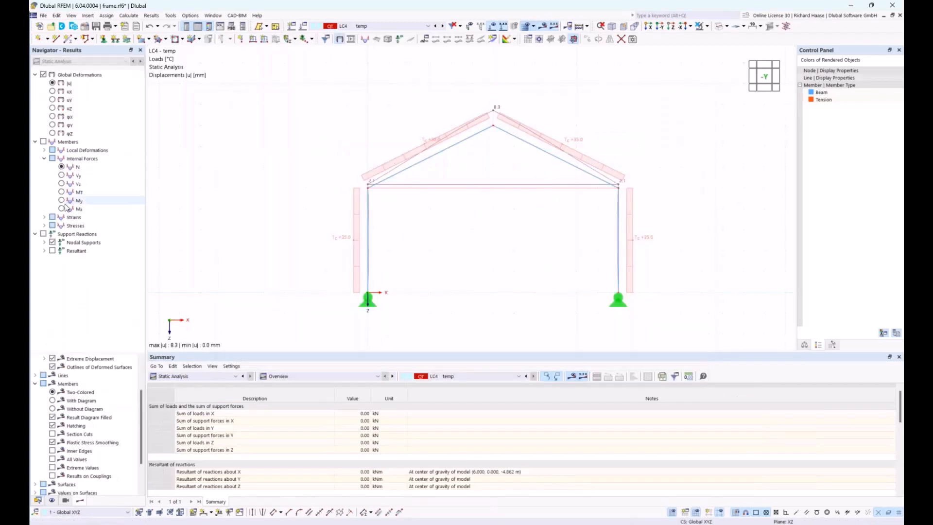
Step: Display the members' axial force N without global deformations and examine it for self-weight LC1, snow LC2 and wind LC3
{"action": "left_click", "coordinate": [62, 167]}
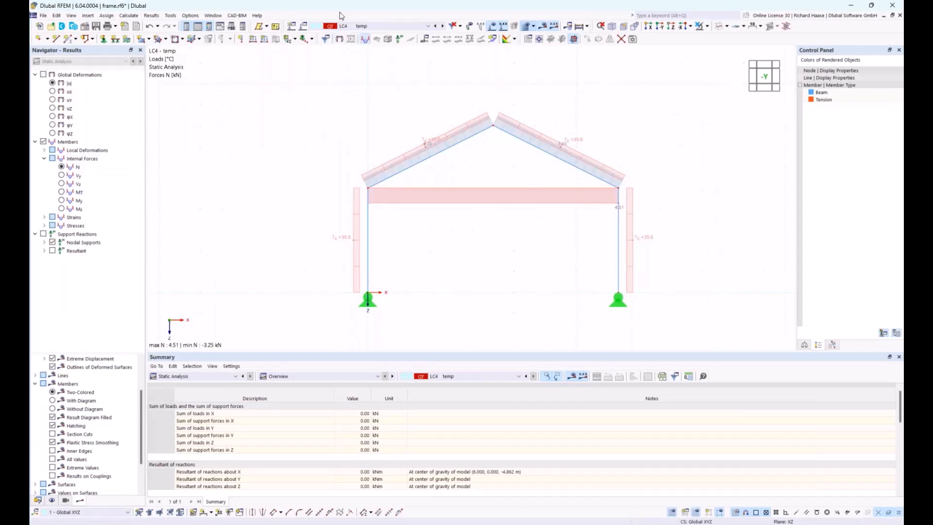
{"action": "left_click", "coordinate": [377, 26]}
{"action": "left_click", "coordinate": [369, 35]}
{"action": "scroll", "coordinate": [383, 280], "scroll_direction": "up", "scroll_amount": 1}
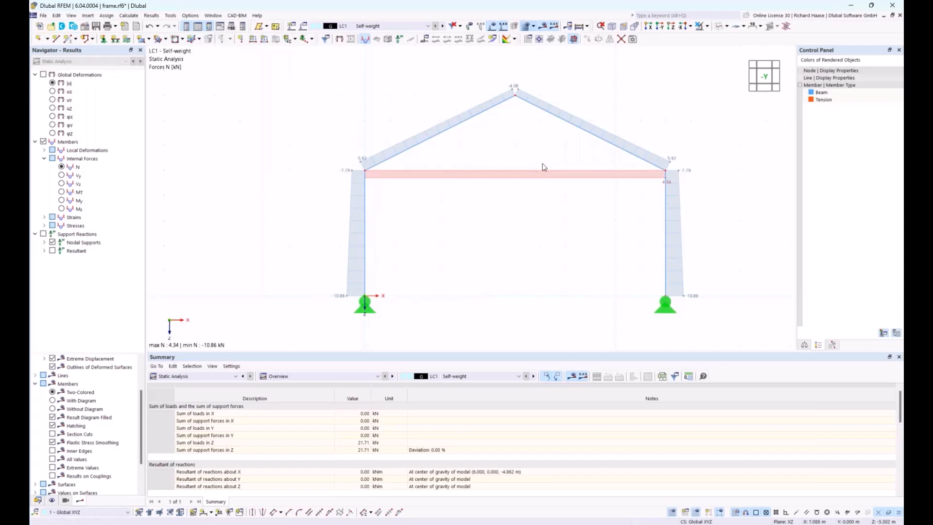
{"action": "left_click", "coordinate": [442, 27]}
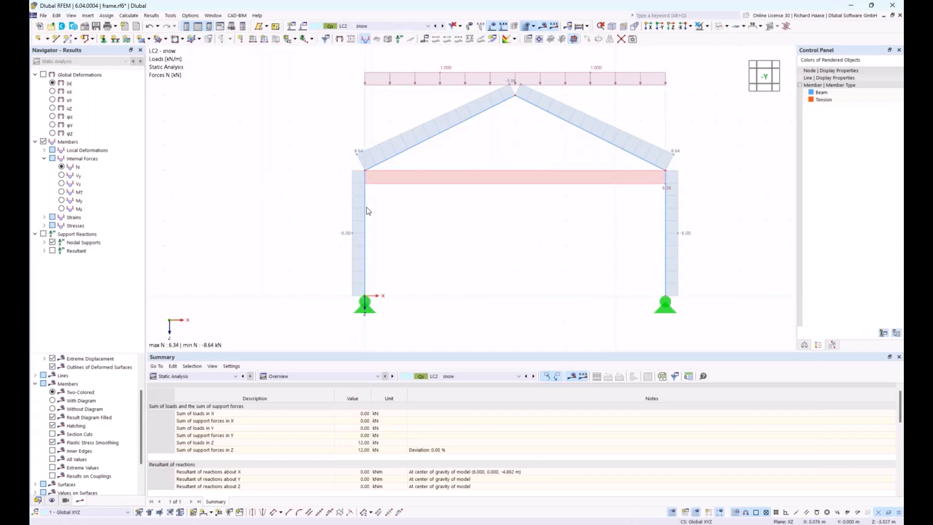
{"action": "left_click", "coordinate": [442, 26]}
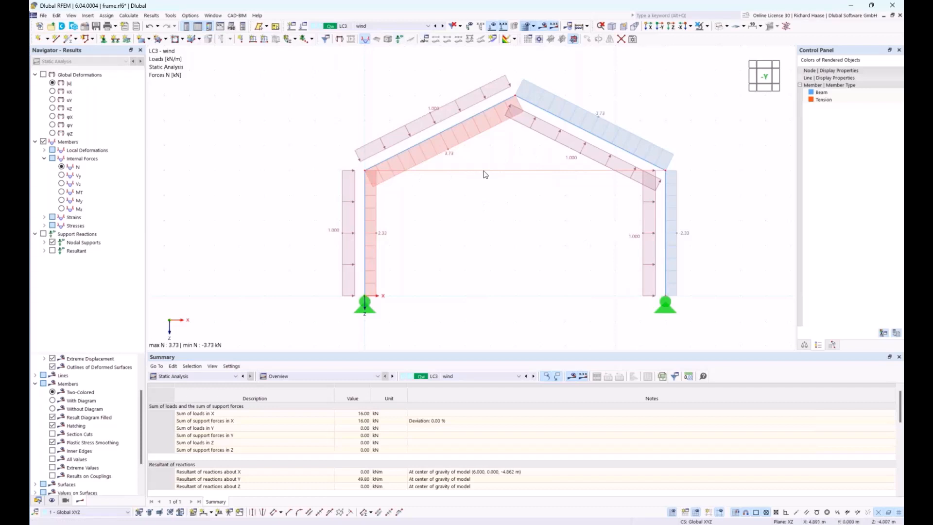
Step: Display load case LC4 and replace the horizontal tie member's section with a massive circle from the section library
{"action": "left_click", "coordinate": [443, 27]}
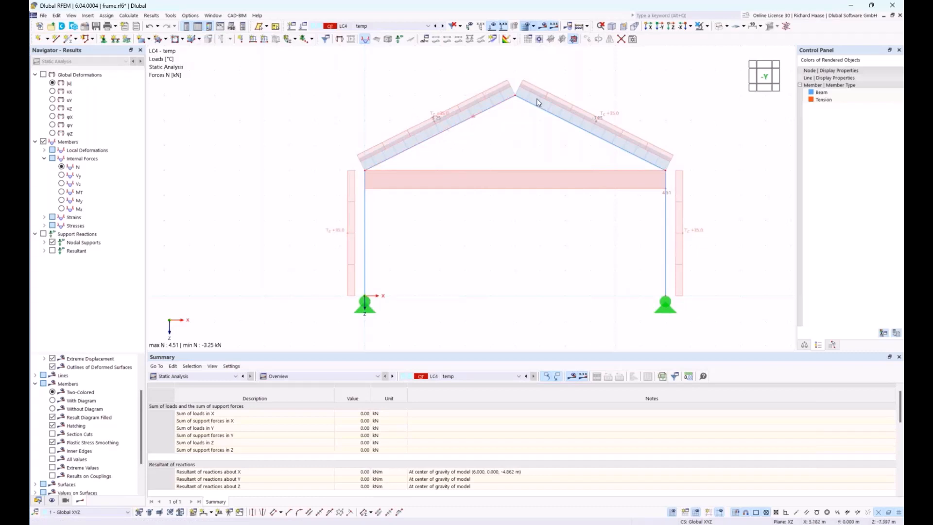
{"action": "left_click", "coordinate": [37, 500]}
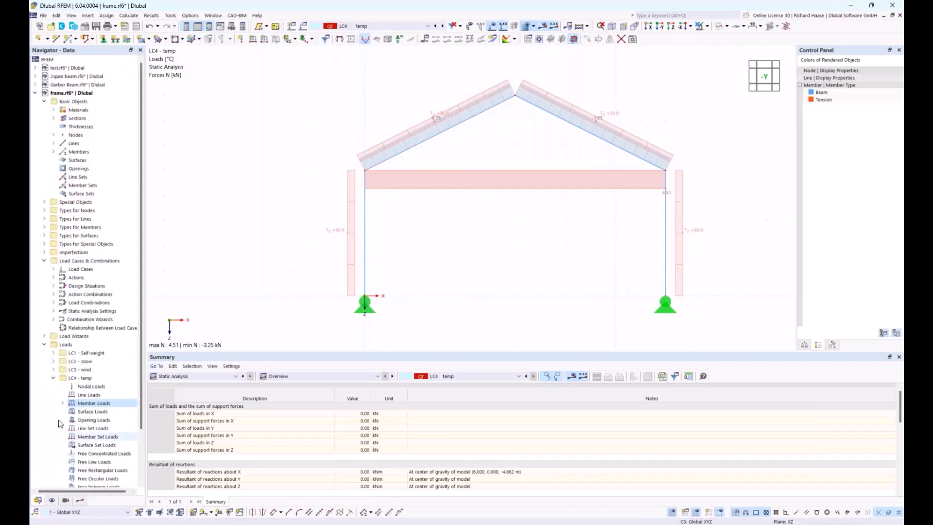
{"action": "double_click", "coordinate": [511, 170]}
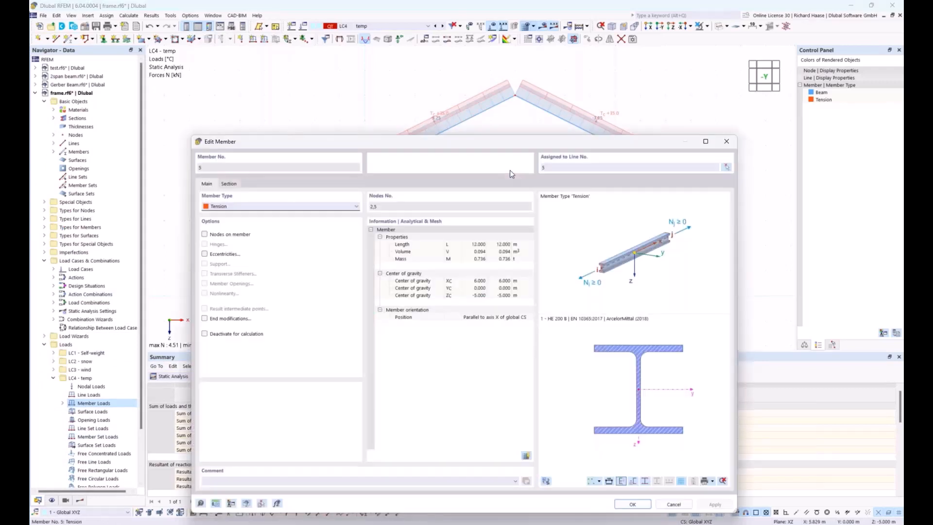
{"action": "left_click", "coordinate": [230, 184]}
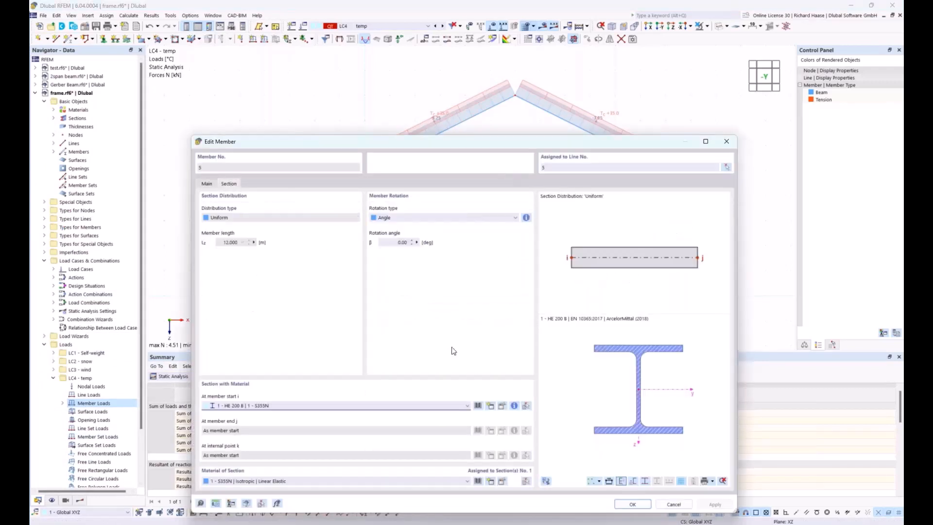
{"action": "left_click", "coordinate": [502, 406]}
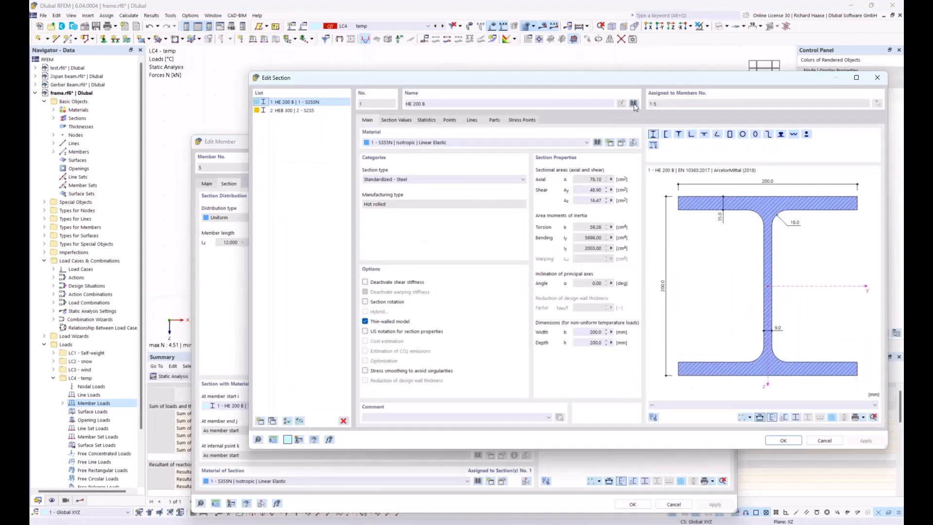
{"action": "left_click", "coordinate": [633, 103]}
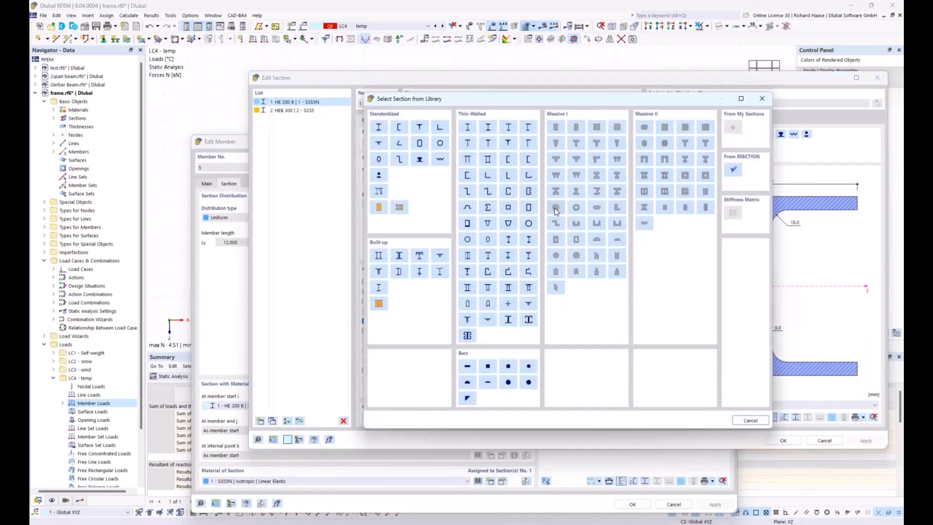
{"action": "left_click", "coordinate": [555, 208]}
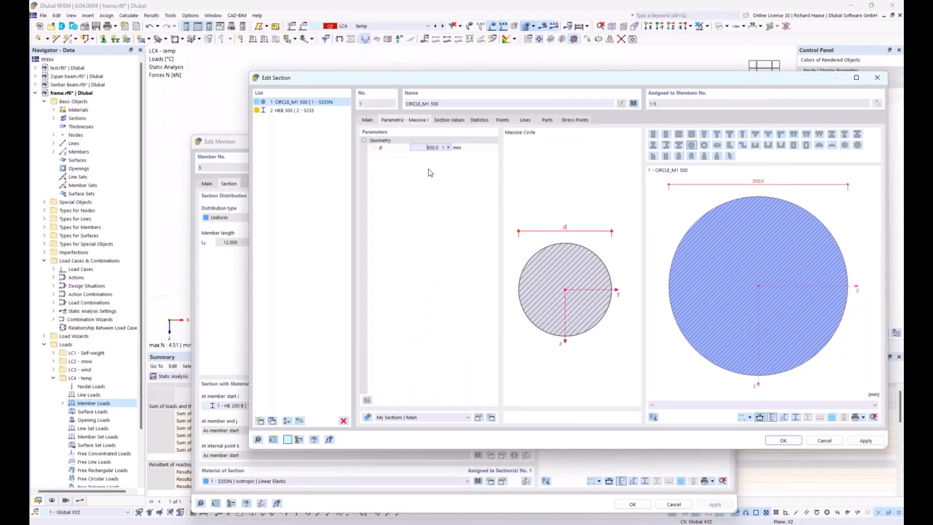
Step: Set the circular section's diameter to 50 mm and apply the section to the tie member
{"action": "left_click", "coordinate": [487, 150]}
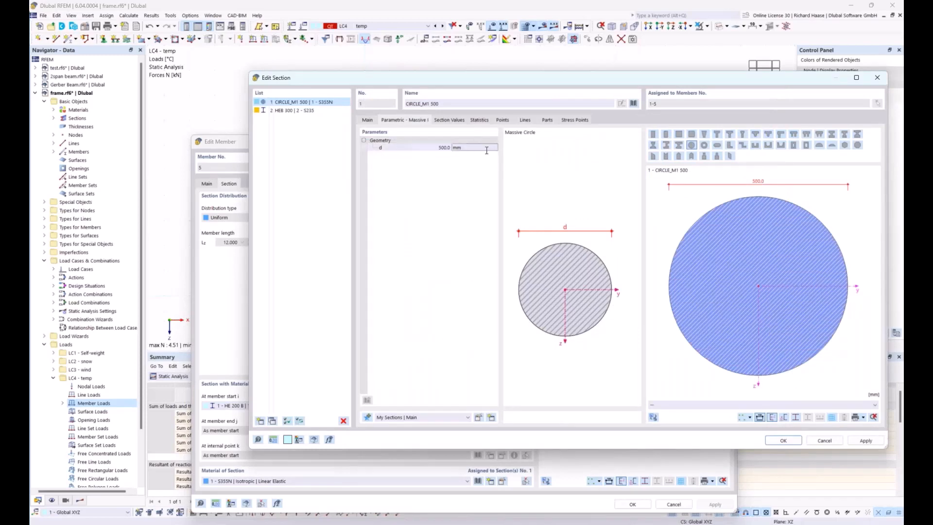
{"action": "left_click", "coordinate": [435, 146]}
{"action": "type", "text": "50"}
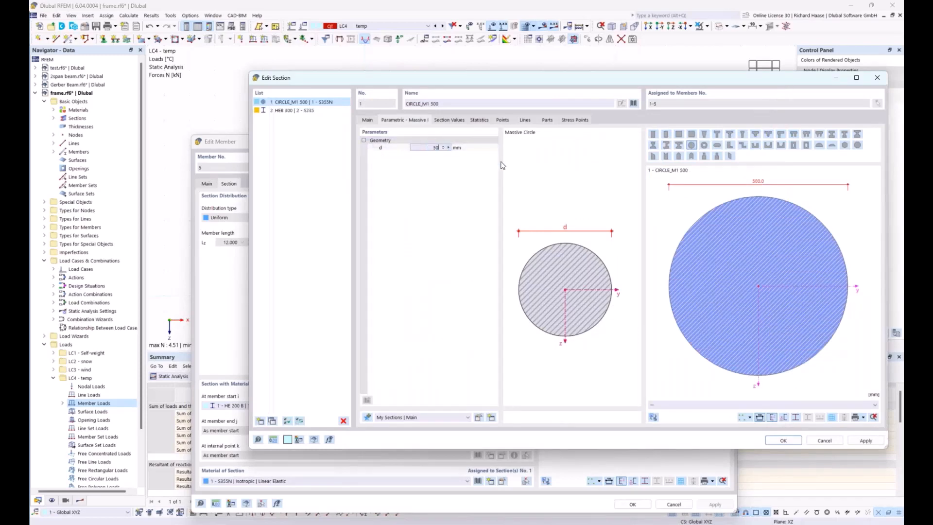
{"action": "key", "text": "Return"}
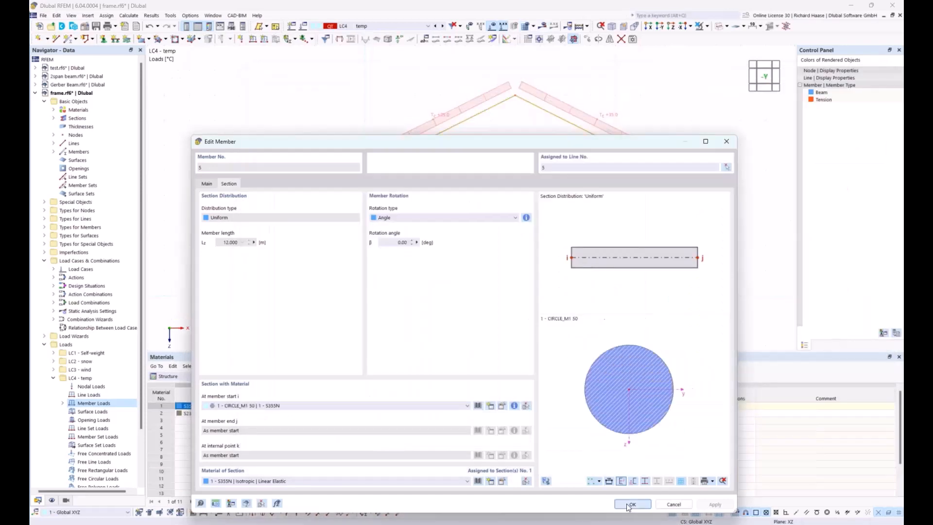
{"action": "left_click", "coordinate": [632, 503]}
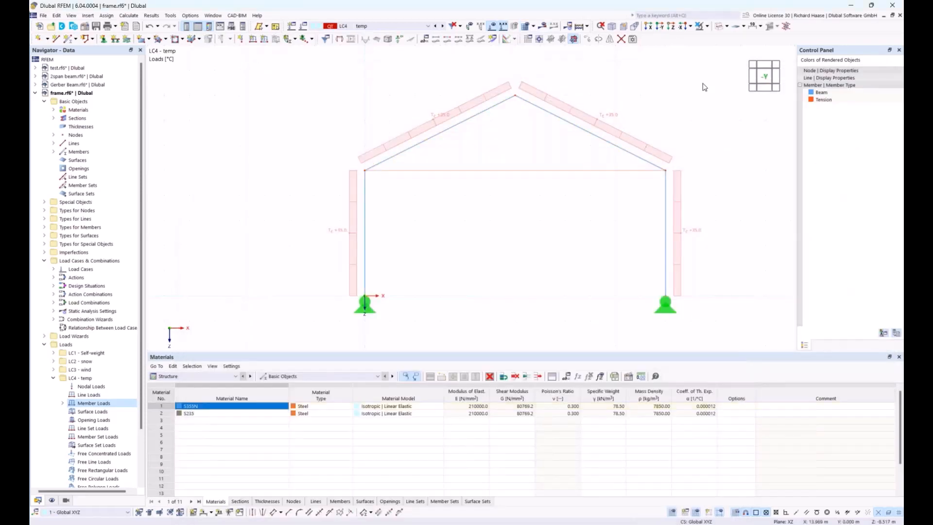
Step: Turn the frame into an oblique 3D view and display its members in solid mode
{"action": "left_click", "coordinate": [742, 26]}
{"action": "left_click", "coordinate": [770, 47]}
{"action": "middle_click_drag", "start_coordinate": [684, 92], "coordinate": [590, 102], "text": "ctrl"}
{"action": "left_click", "coordinate": [720, 27]}
{"action": "left_click", "coordinate": [720, 27]}
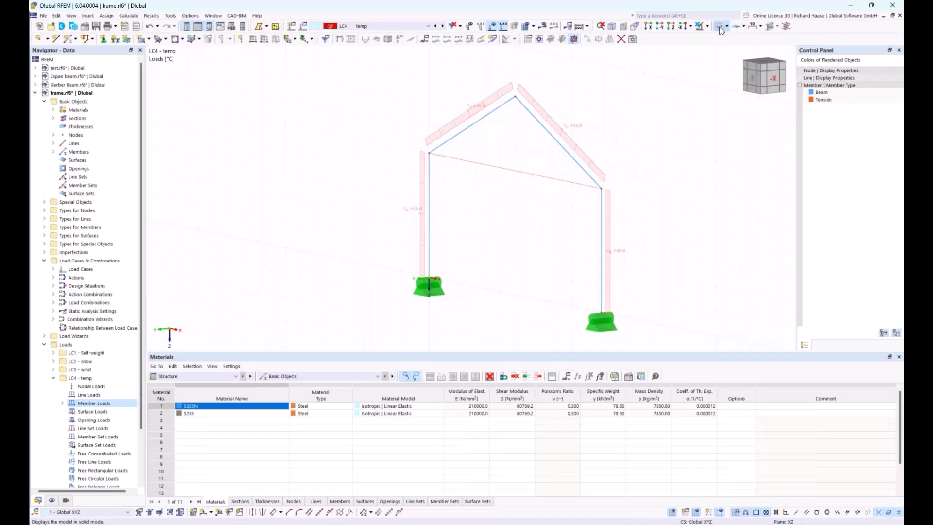
Step: Examine the rendered cross-sections of the tie, rafter and column around the eaves joint
{"action": "scroll", "coordinate": [576, 162], "scroll_direction": "up", "scroll_amount": 5}
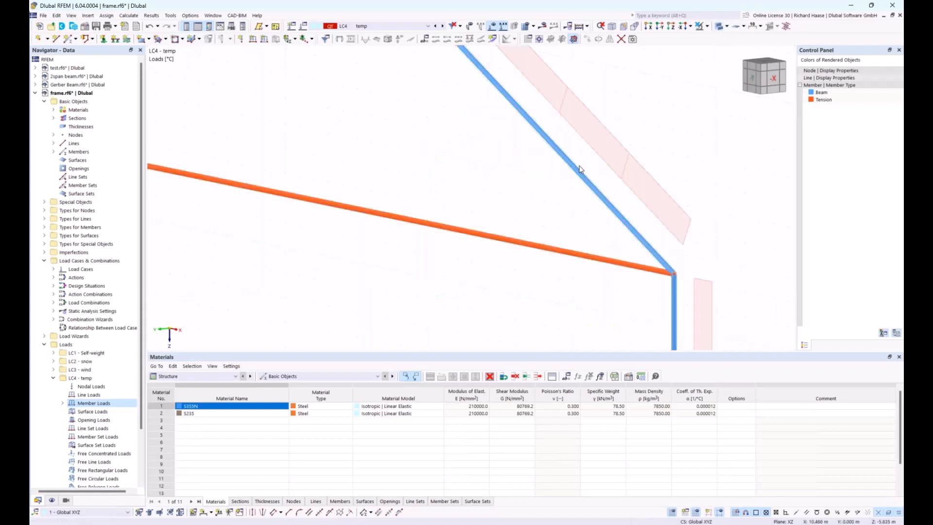
{"action": "scroll", "coordinate": [577, 164], "scroll_direction": "up", "scroll_amount": 3}
{"action": "middle_click_drag", "start_coordinate": [585, 129], "coordinate": [527, 90]}
{"action": "scroll", "coordinate": [625, 240], "scroll_direction": "up", "scroll_amount": 4}
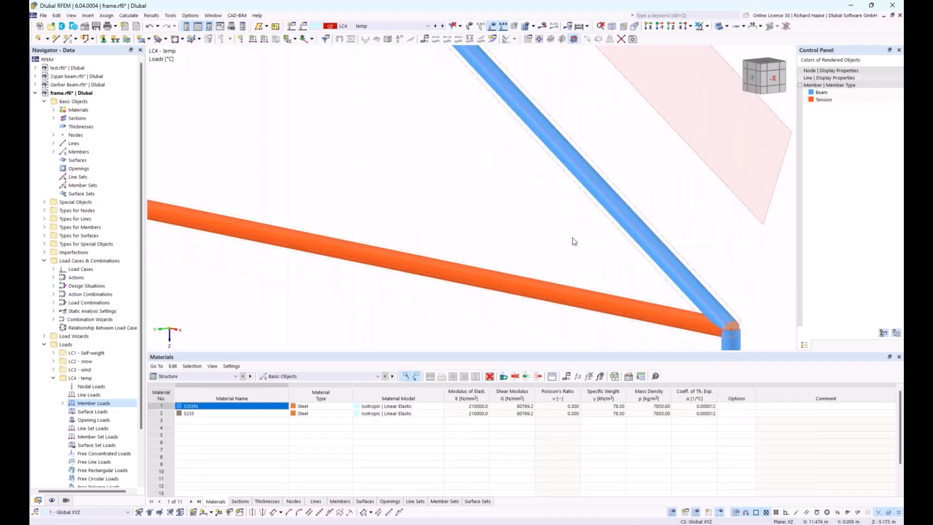
{"action": "scroll", "coordinate": [521, 234], "scroll_direction": "down", "scroll_amount": 4}
{"action": "scroll", "coordinate": [296, 196], "scroll_direction": "down", "scroll_amount": 2}
{"action": "middle_click_drag", "start_coordinate": [296, 195], "coordinate": [593, 212]}
{"action": "scroll", "coordinate": [532, 217], "scroll_direction": "down", "scroll_amount": 3}
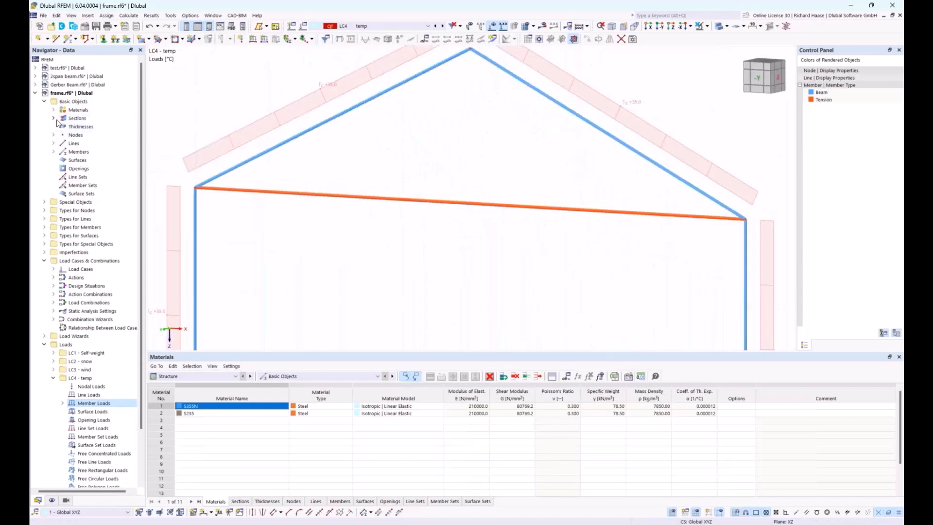
Step: Assign the HEB 300 section in S235 to the frame's two columns and two rafters
{"action": "left_click", "coordinate": [54, 119]}
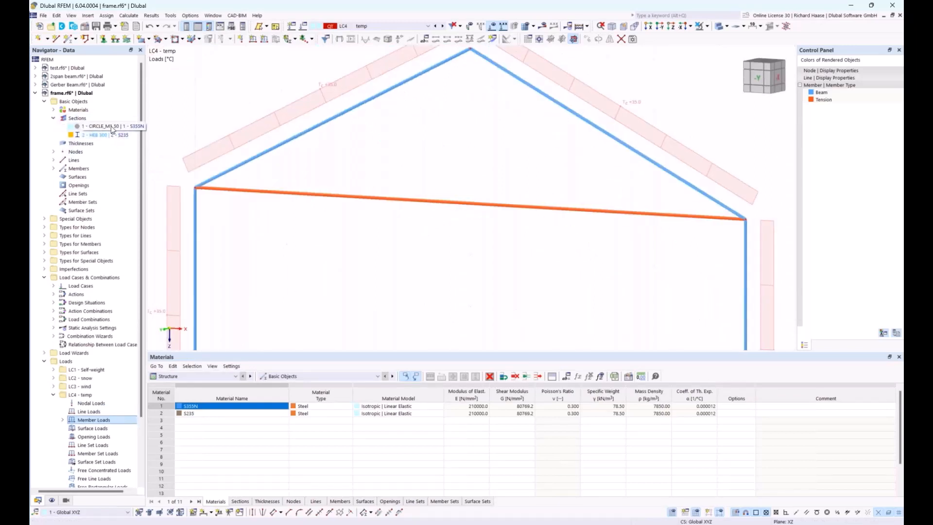
{"action": "scroll", "coordinate": [270, 146], "scroll_direction": "down", "scroll_amount": 1}
{"action": "scroll", "coordinate": [433, 146], "scroll_direction": "down", "scroll_amount": 2}
{"action": "left_click_drag", "start_coordinate": [561, 91], "coordinate": [326, 134]}
{"action": "left_click_drag", "start_coordinate": [669, 267], "coordinate": [202, 282], "text": "ctrl"}
{"action": "middle_click_drag", "start_coordinate": [279, 262], "coordinate": [308, 262]}
{"action": "right_click", "coordinate": [308, 261]}
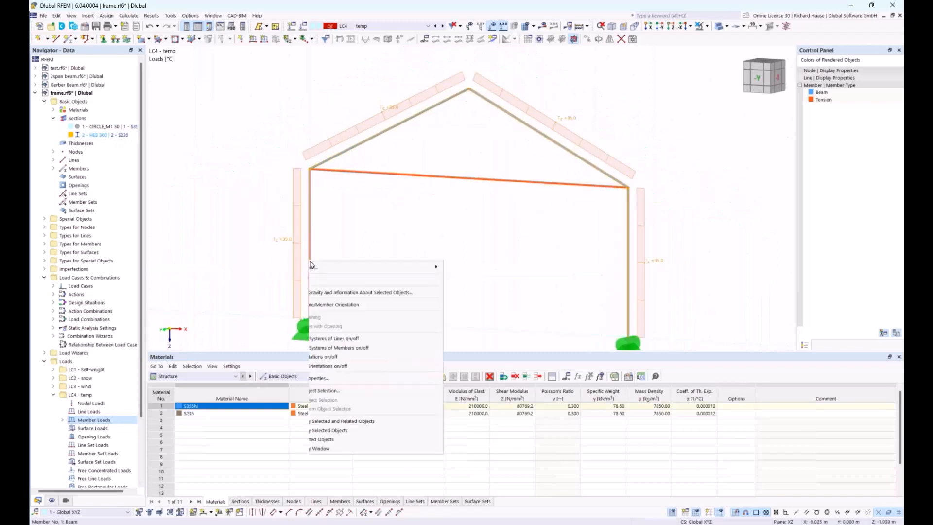
{"action": "mouse_move", "coordinate": [438, 282]}
{"action": "left_click", "coordinate": [554, 289]}
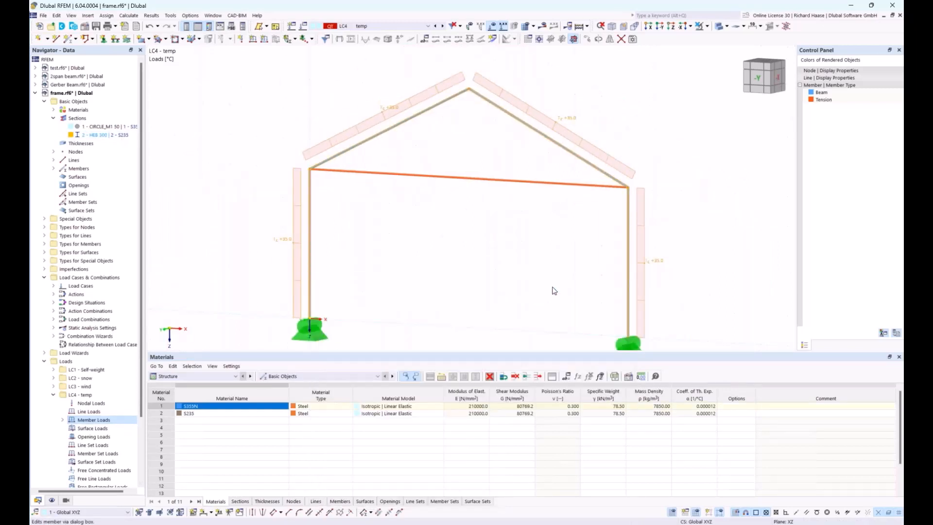
{"action": "left_click", "coordinate": [228, 184]}
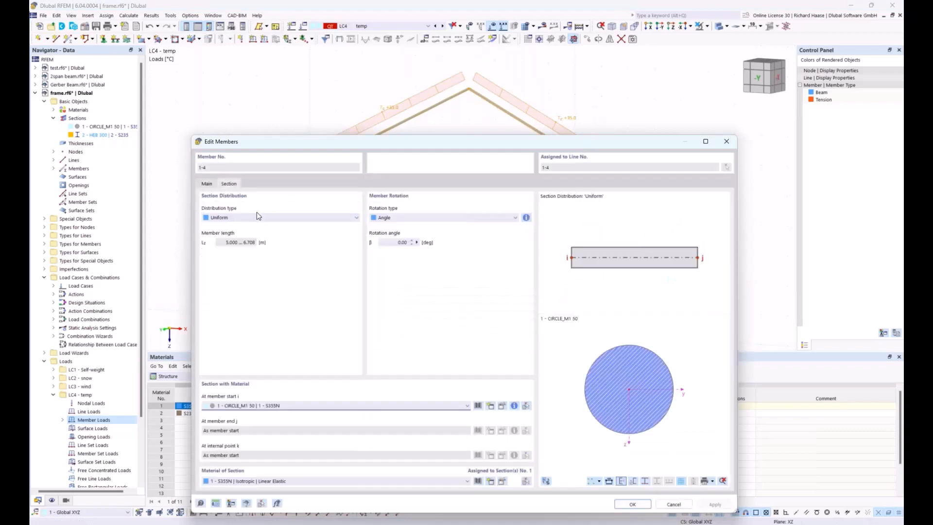
{"action": "left_click", "coordinate": [273, 407]}
{"action": "left_click", "coordinate": [261, 420]}
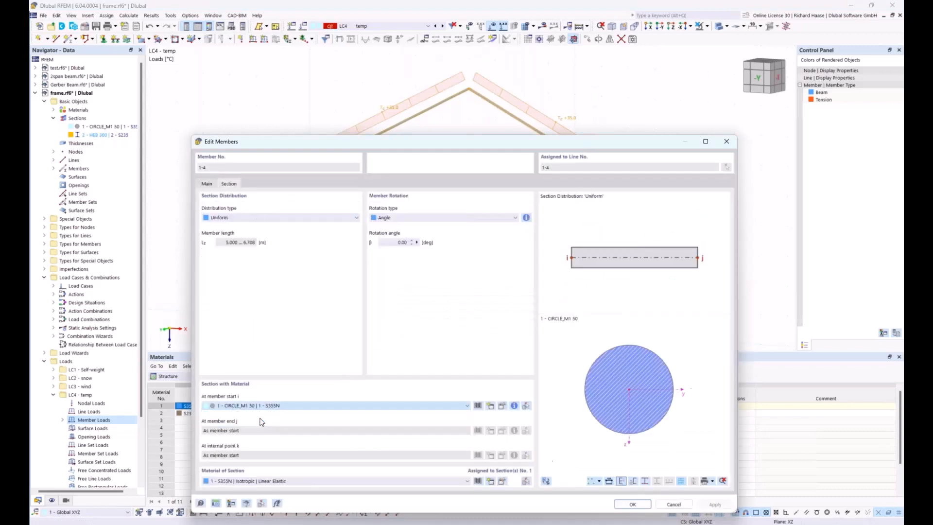
{"action": "left_click", "coordinate": [623, 505]}
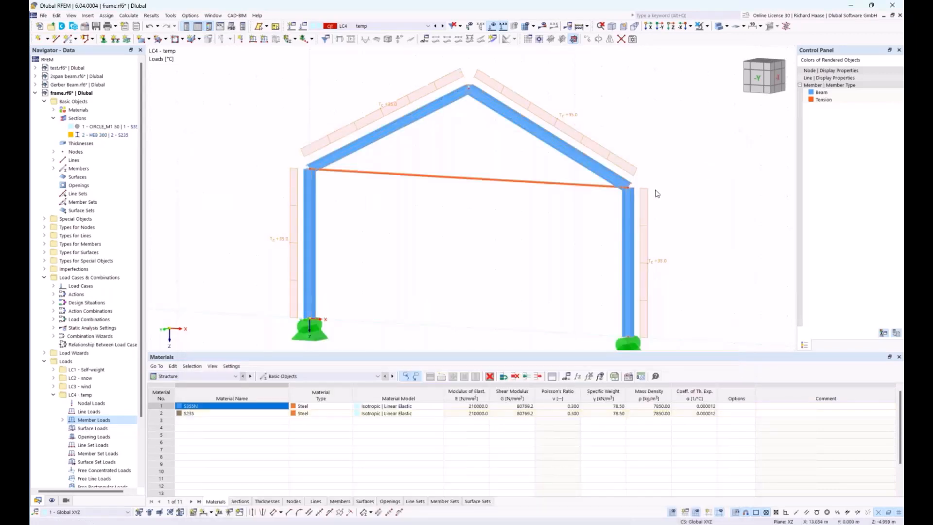
Step: Inspect the eaves joints and rafters with their new sections and return to the -Y front view
{"action": "scroll", "coordinate": [656, 193], "scroll_direction": "up", "scroll_amount": 6}
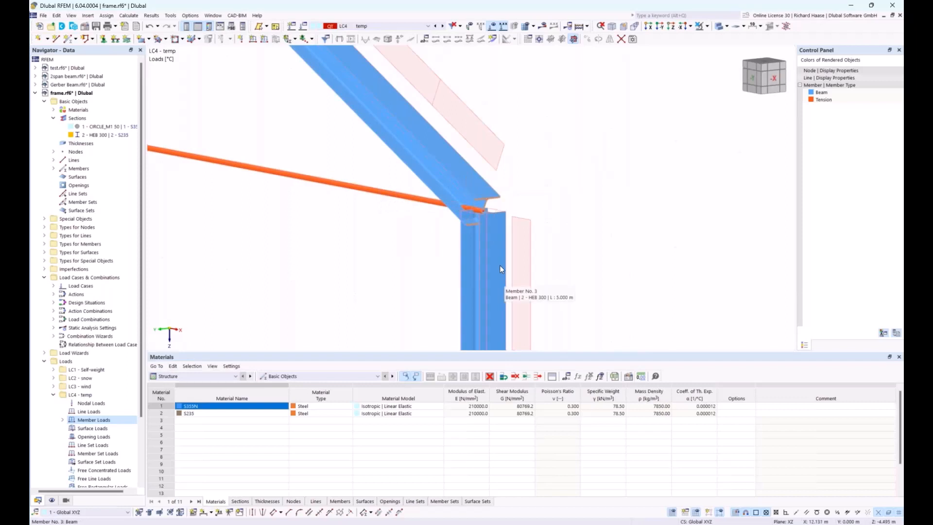
{"action": "scroll", "coordinate": [500, 265], "scroll_direction": "down", "scroll_amount": 6}
{"action": "scroll", "coordinate": [403, 183], "scroll_direction": "up", "scroll_amount": 5}
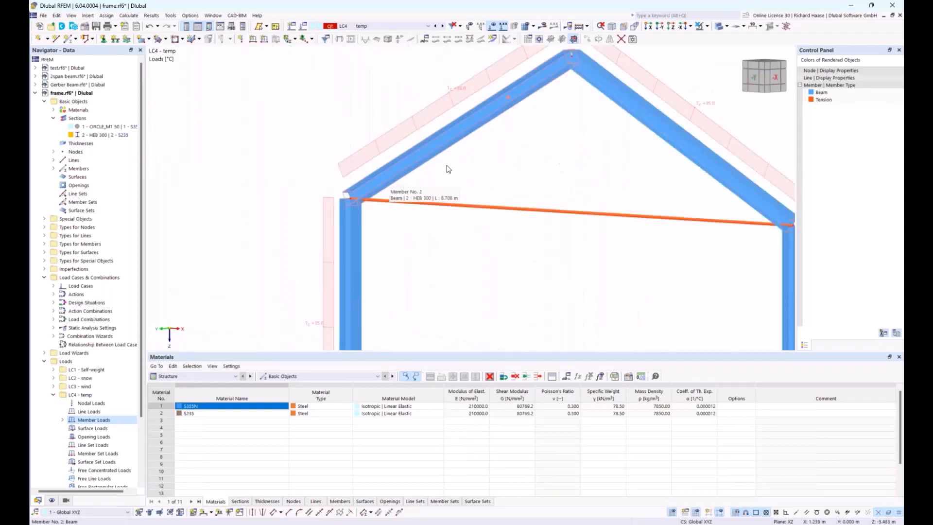
{"action": "scroll", "coordinate": [571, 156], "scroll_direction": "down", "scroll_amount": 4}
{"action": "middle_click_drag", "start_coordinate": [573, 156], "coordinate": [472, 141], "text": "ctrl"}
{"action": "left_click", "coordinate": [758, 77]}
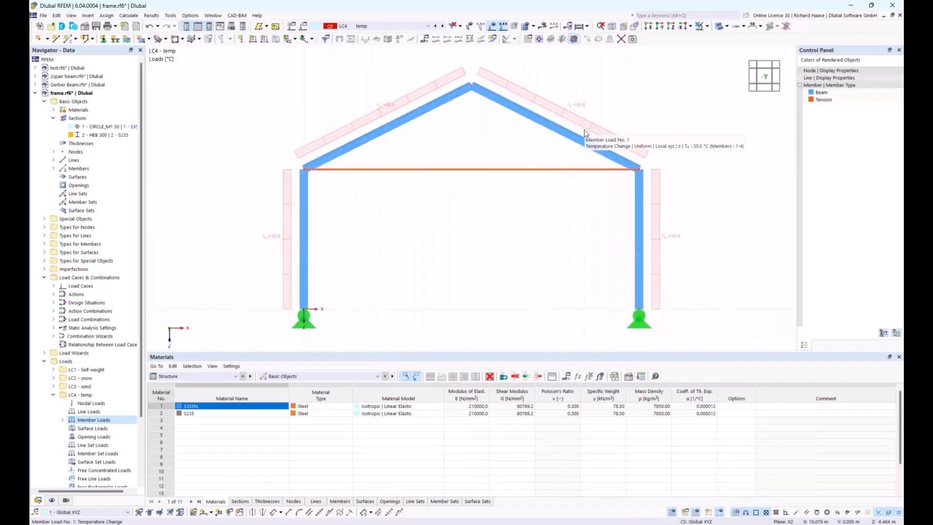
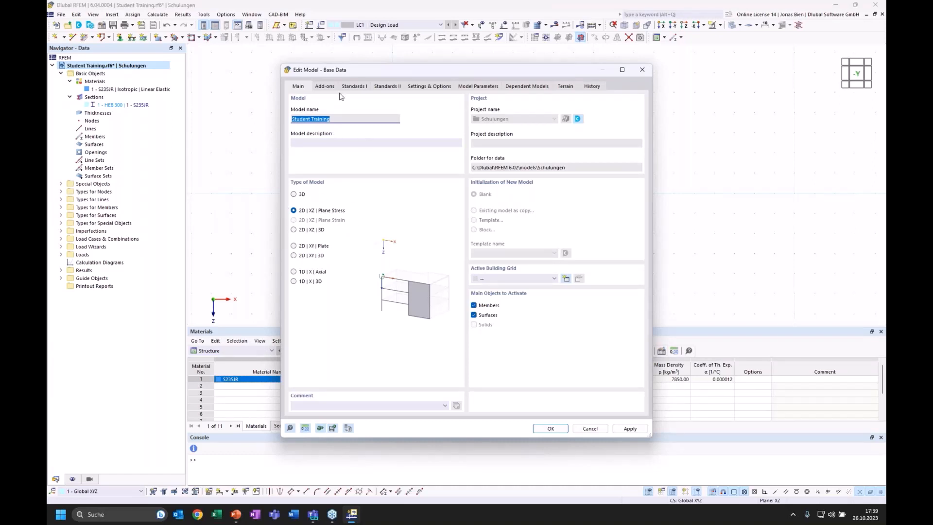
Step: Review the add-ons in the Student Training model's base data, leave them unchanged and hide the console
{"action": "left_click", "coordinate": [326, 86]}
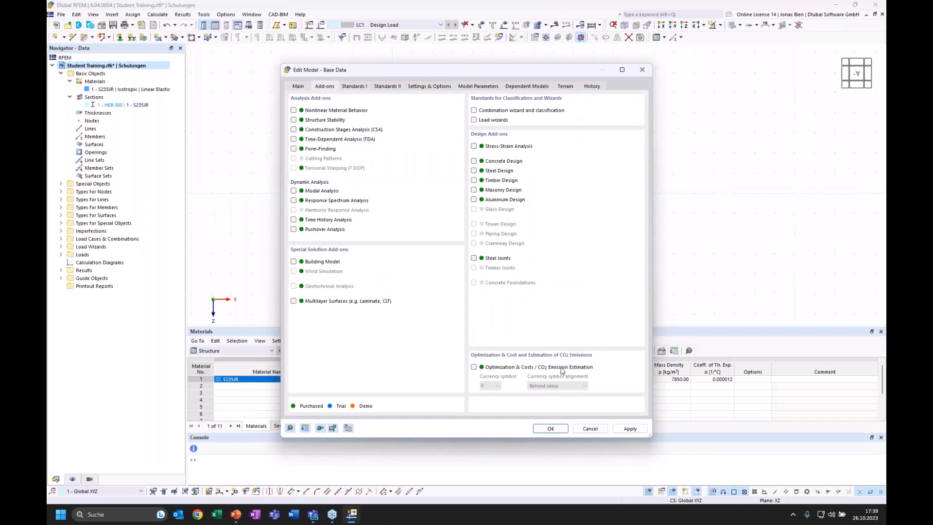
{"action": "left_click", "coordinate": [642, 69]}
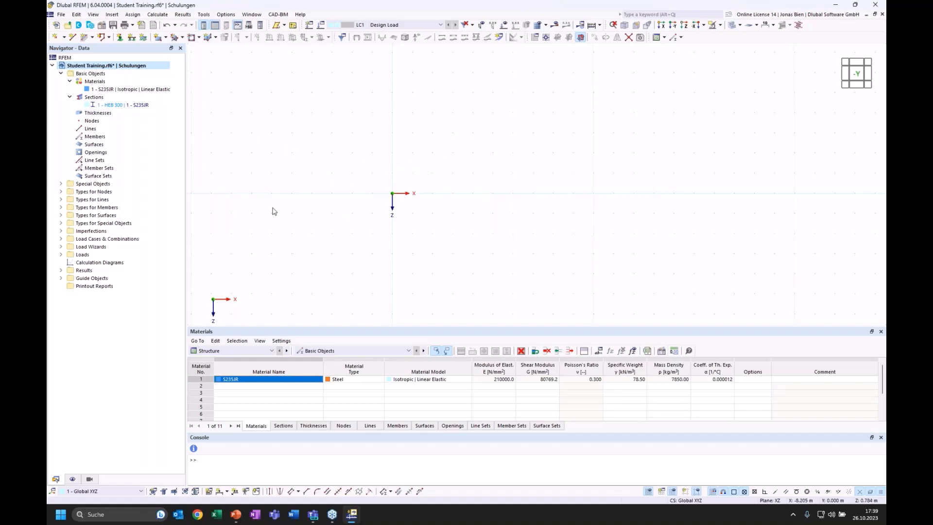
{"action": "middle_click_drag", "start_coordinate": [438, 141], "coordinate": [421, 147]}
{"action": "left_click", "coordinate": [881, 436]}
{"action": "middle_click_drag", "start_coordinate": [668, 191], "coordinate": [623, 209]}
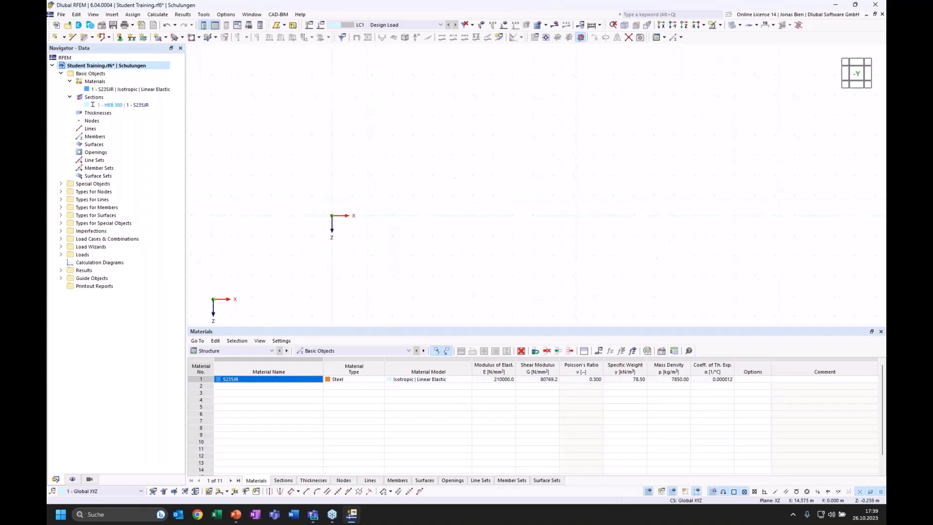
Step: Create a single beam member with the HEB 300 section in S235JR from the origin to X 16.5 m, Z 0 m
{"action": "left_click", "coordinate": [91, 38]}
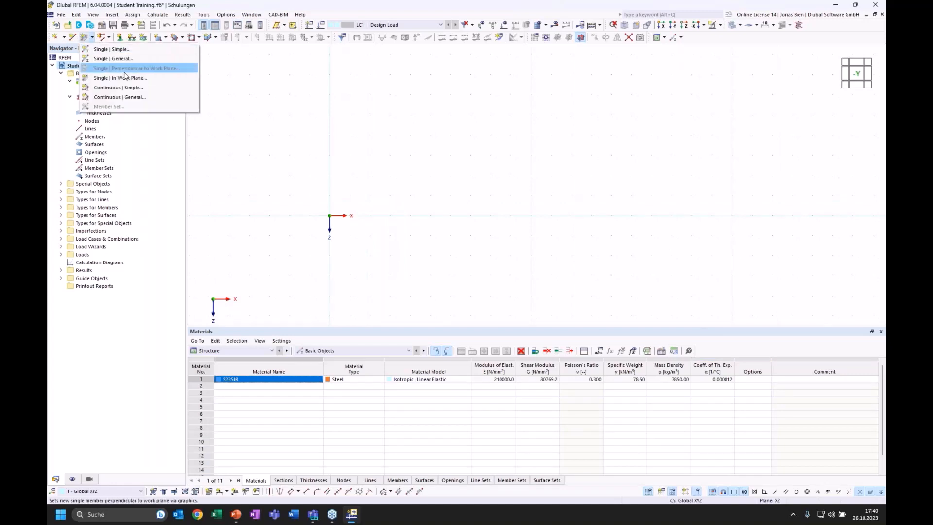
{"action": "left_click", "coordinate": [113, 65]}
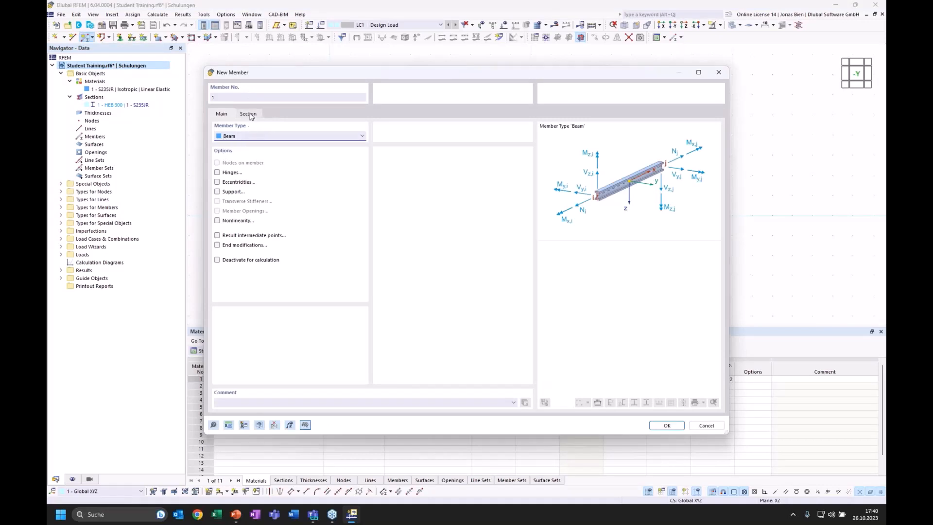
{"action": "left_click", "coordinate": [248, 113]}
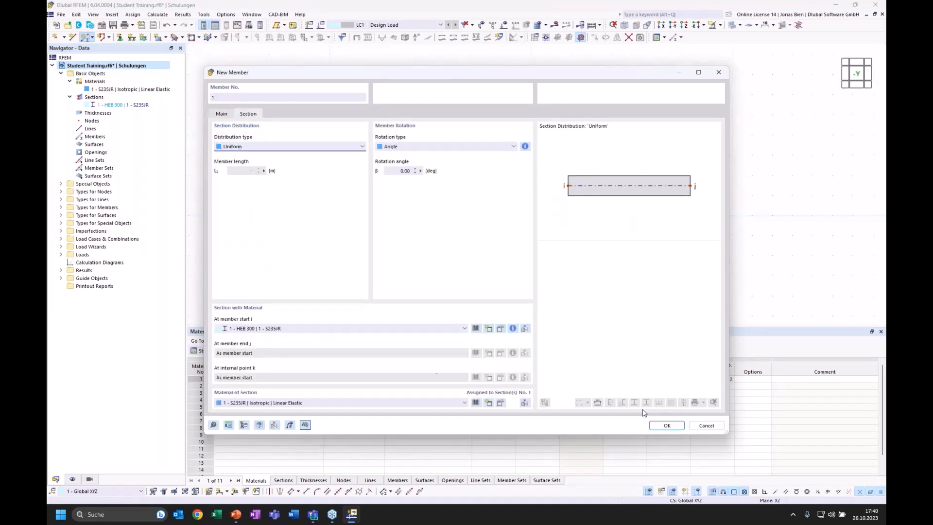
{"action": "left_click", "coordinate": [663, 425]}
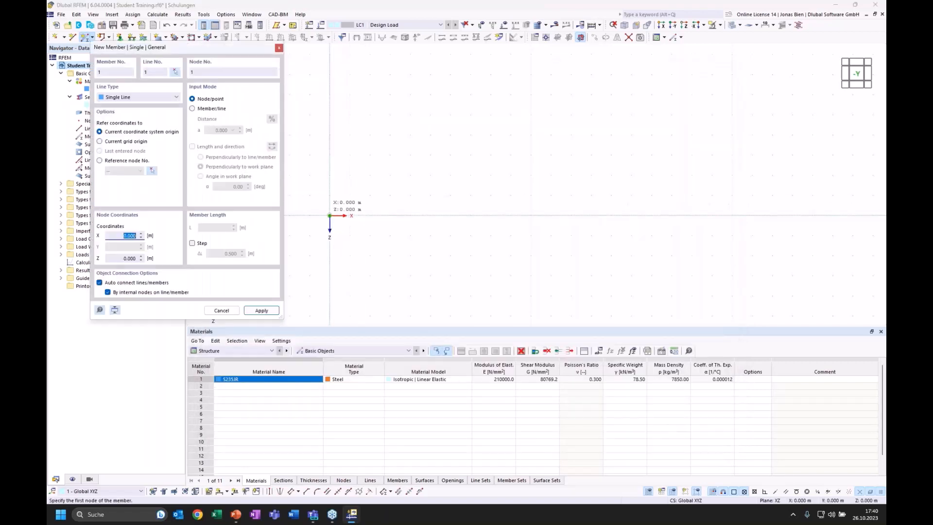
{"action": "left_click", "coordinate": [329, 215]}
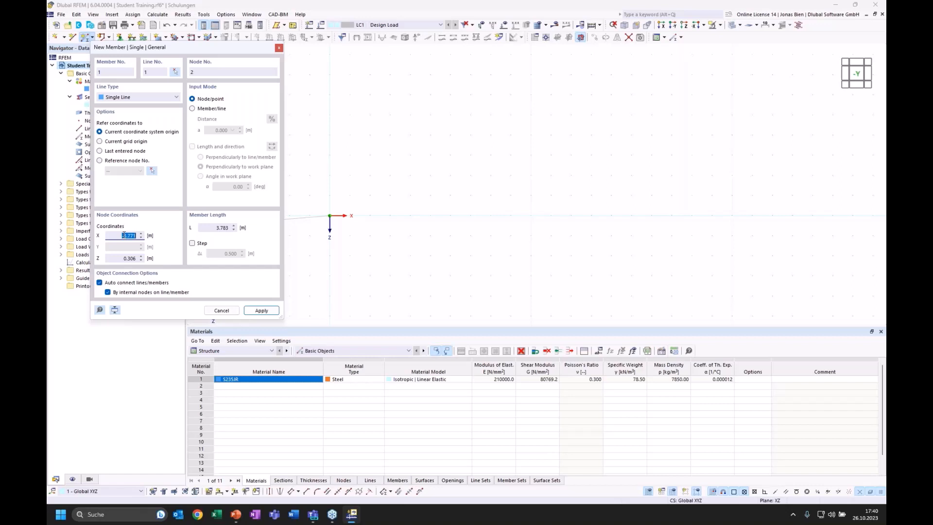
{"action": "type", "text": "16.5"}
{"action": "key", "text": "Tab"}
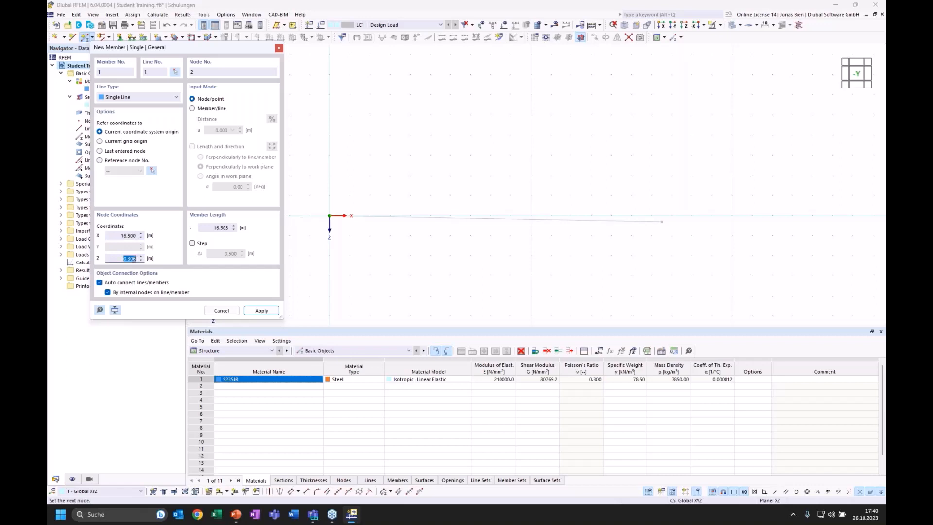
{"action": "type", "text": "0"}
{"action": "left_click", "coordinate": [261, 311]}
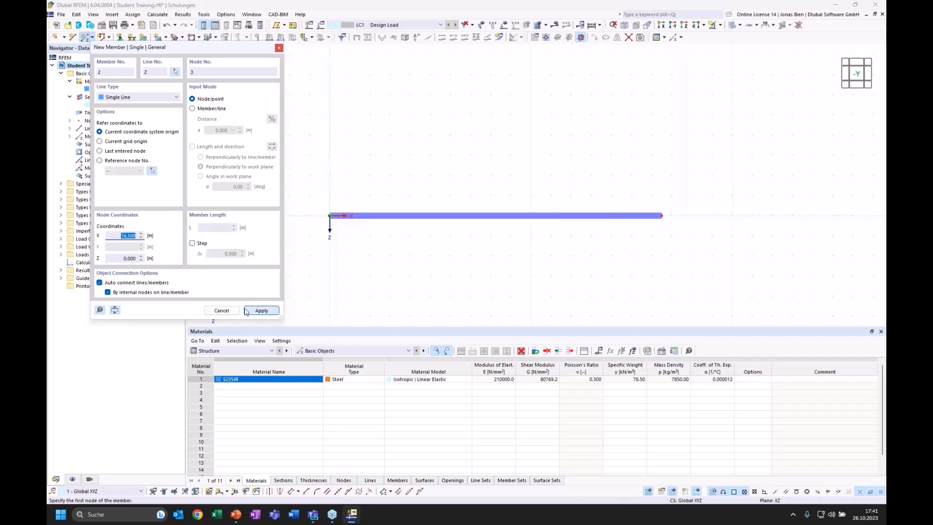
Step: End the member input, inspect the new HEB 300 beam in 3D and return to the -Y front view
{"action": "key", "text": "Escape"}
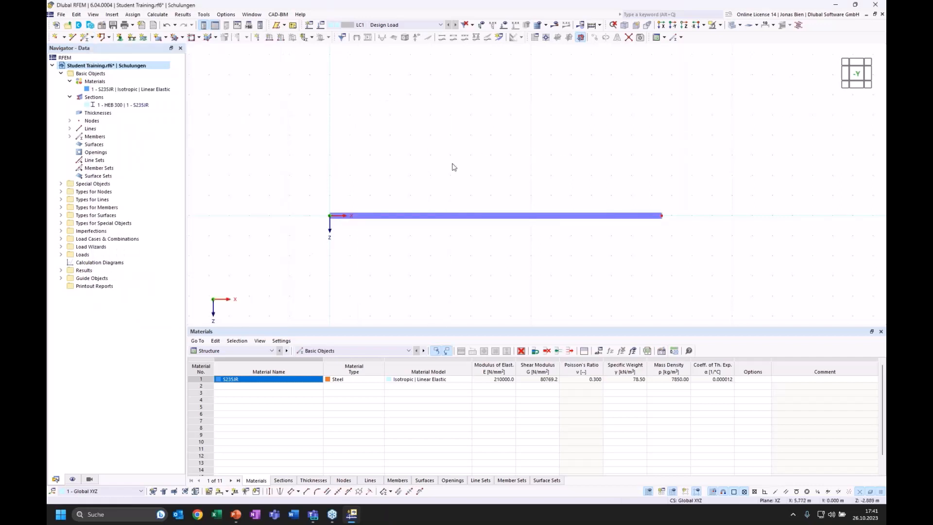
{"action": "scroll", "coordinate": [449, 219], "scroll_direction": "up", "scroll_amount": 2}
{"action": "middle_click_drag", "start_coordinate": [403, 227], "coordinate": [337, 221], "text": "ctrl"}
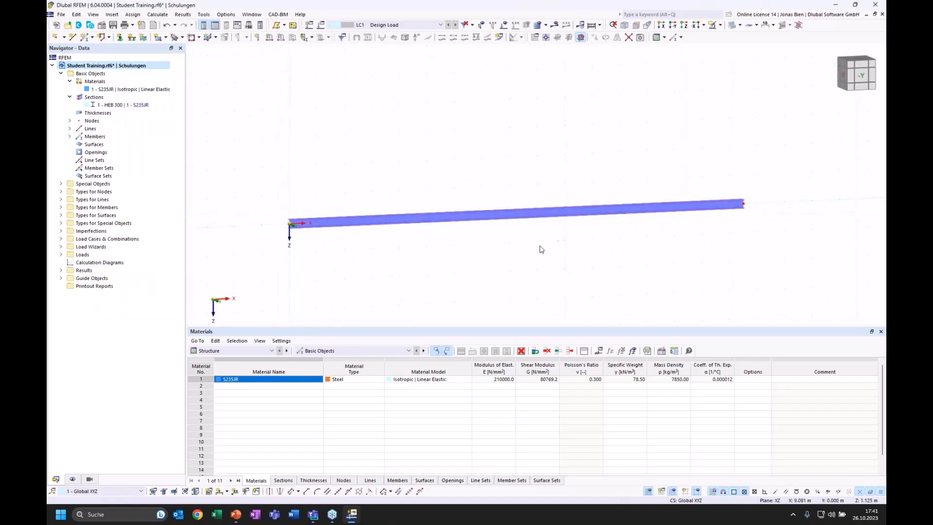
{"action": "middle_click_drag", "start_coordinate": [445, 208], "coordinate": [457, 230], "text": "ctrl"}
{"action": "scroll", "coordinate": [456, 227], "scroll_direction": "up", "scroll_amount": 1}
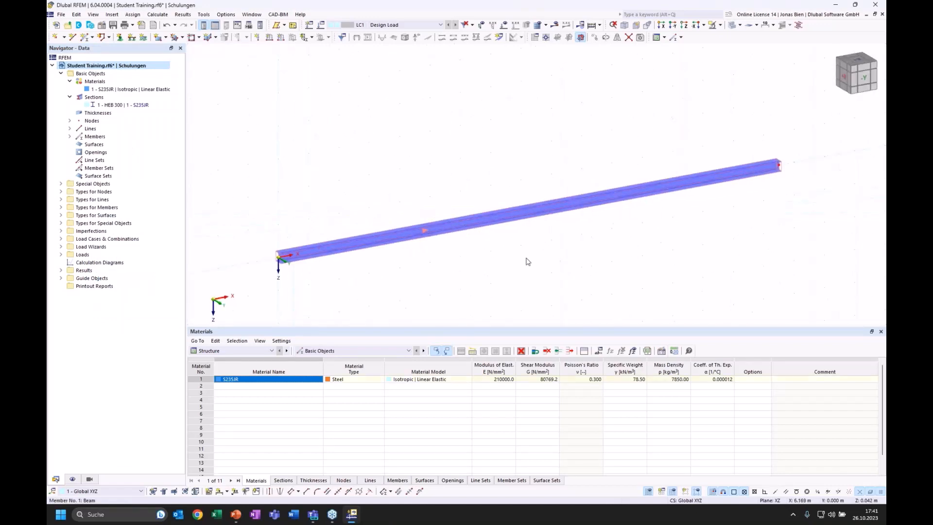
{"action": "middle_click_drag", "start_coordinate": [559, 224], "coordinate": [529, 214], "text": "ctrl"}
{"action": "left_click", "coordinate": [857, 77]}
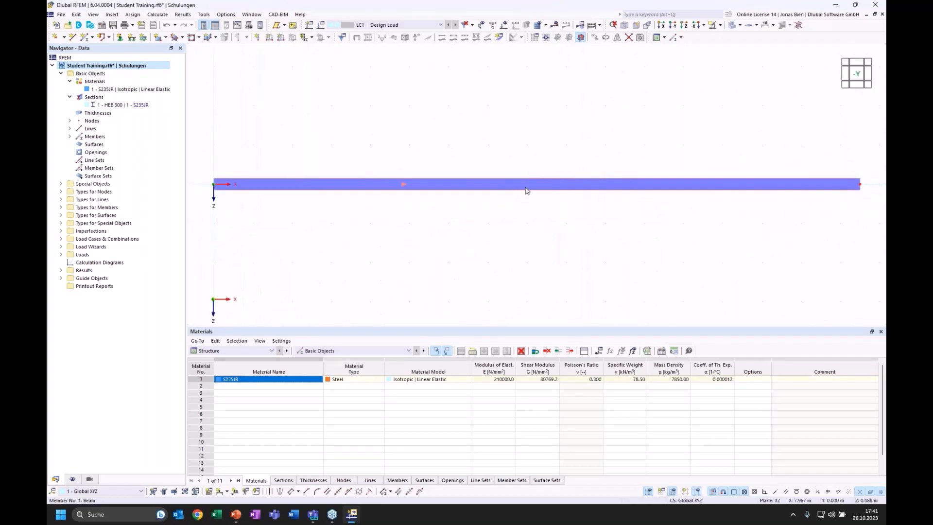
Step: Review the beam member's type and options in its edit dialog and leave them unchanged
{"action": "right_click", "coordinate": [490, 187]}
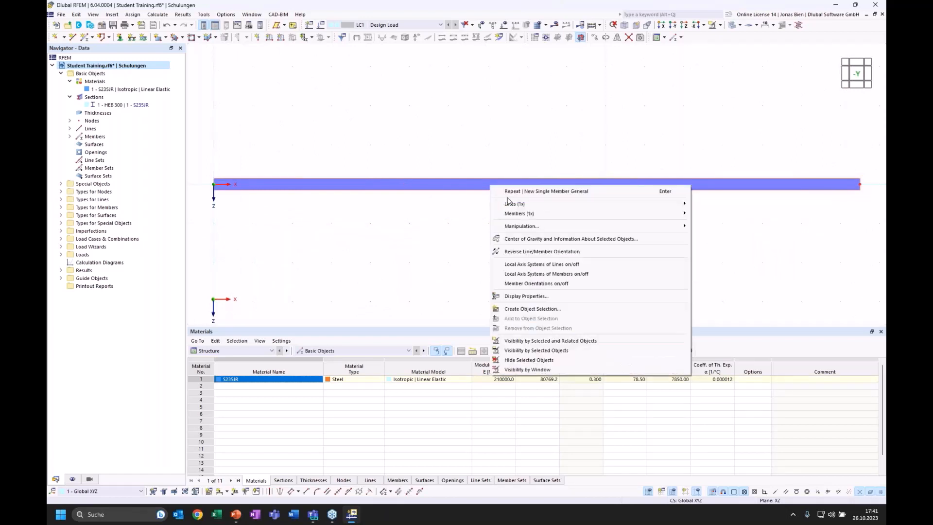
{"action": "mouse_move", "coordinate": [521, 217]}
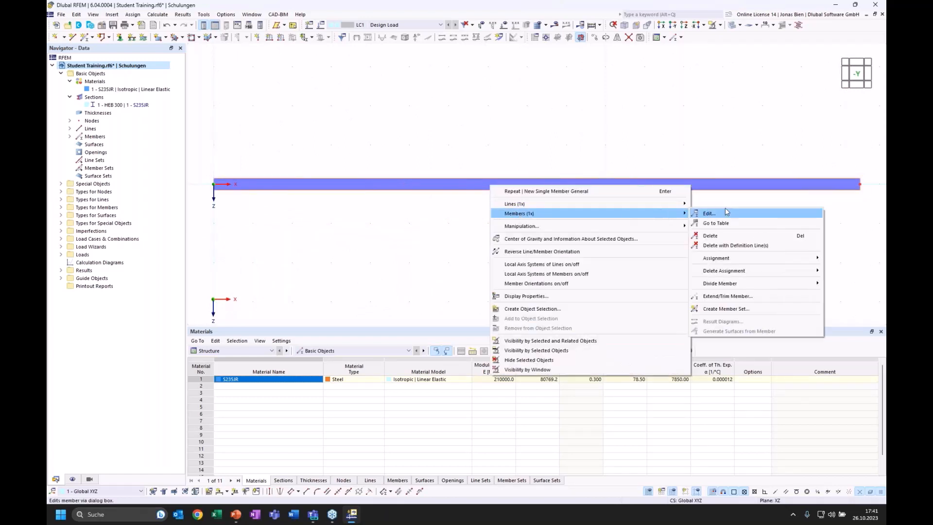
{"action": "mouse_move", "coordinate": [710, 285]}
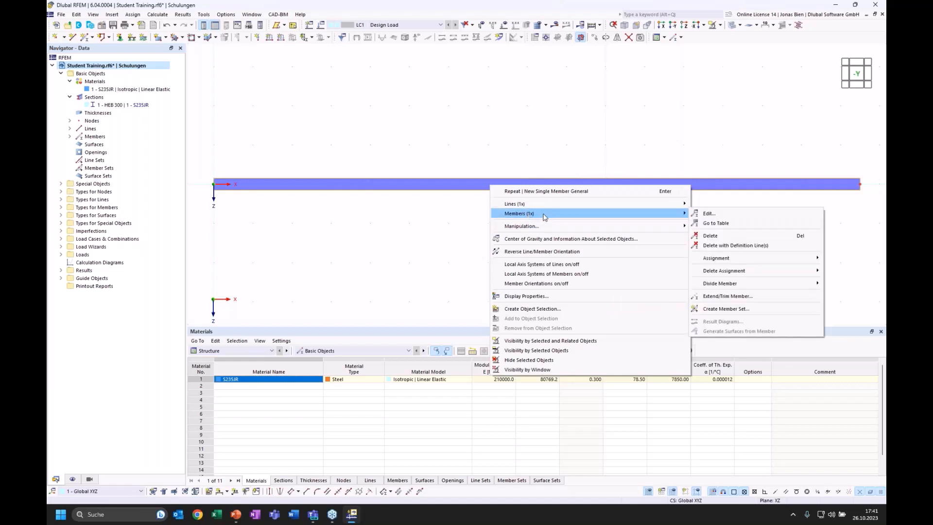
{"action": "left_click", "coordinate": [714, 214]}
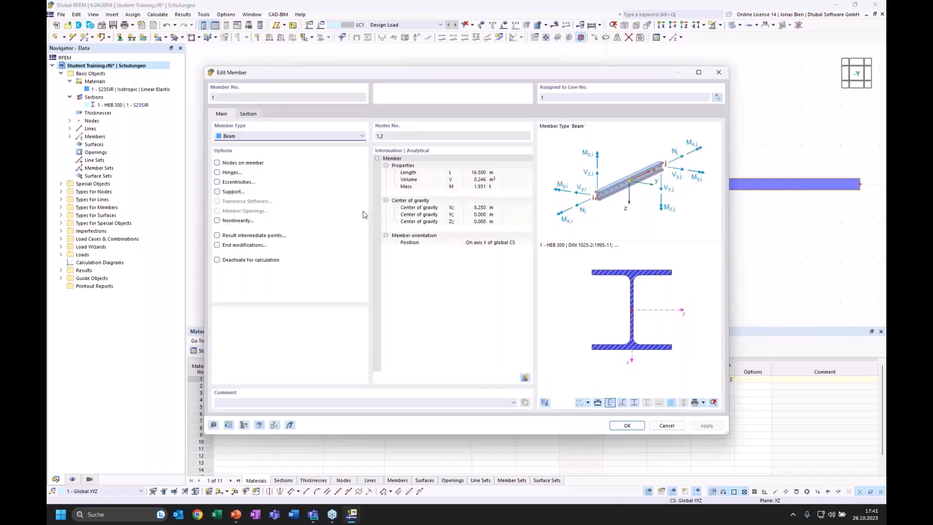
{"action": "key", "text": "Escape"}
Step: Add 2 intermediate nodes to the beam, created as 'On Member' nodes without dividing the member
{"action": "right_click", "coordinate": [646, 179]}
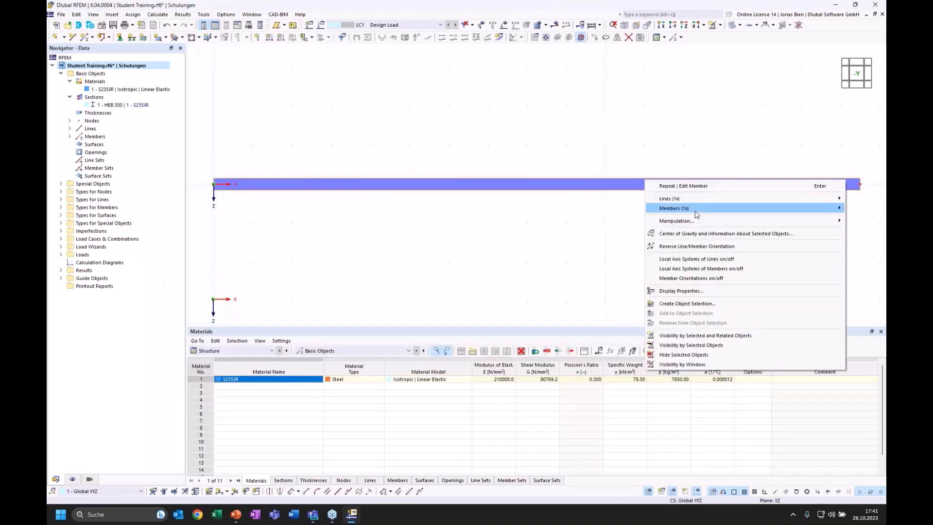
{"action": "mouse_move", "coordinate": [695, 212]}
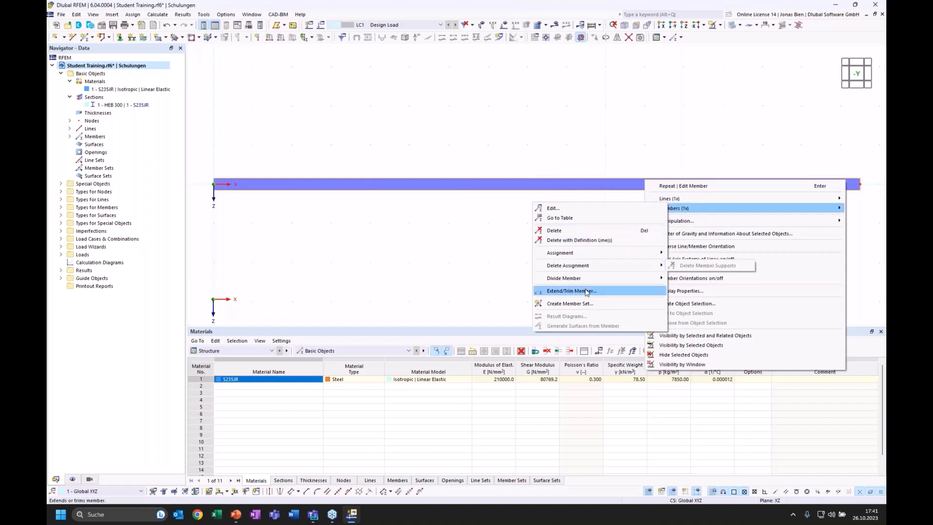
{"action": "mouse_move", "coordinate": [586, 281]}
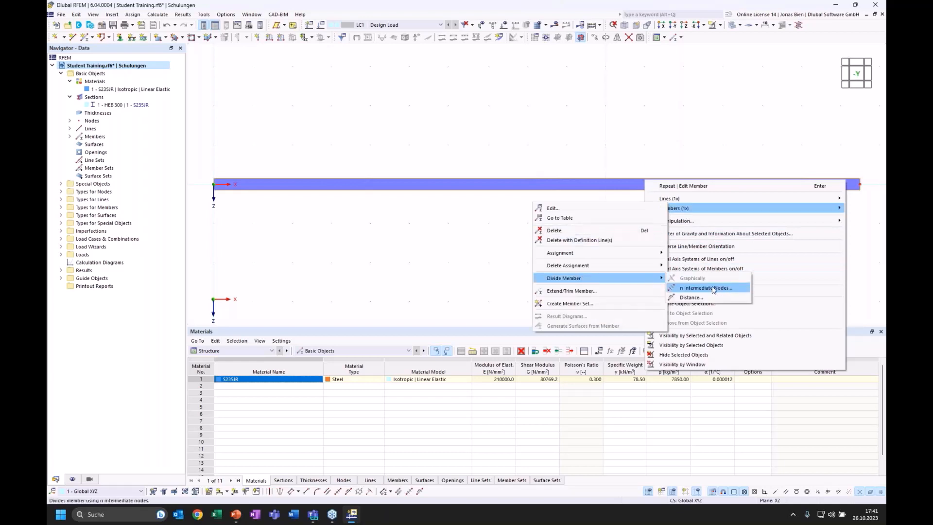
{"action": "left_click", "coordinate": [712, 289]}
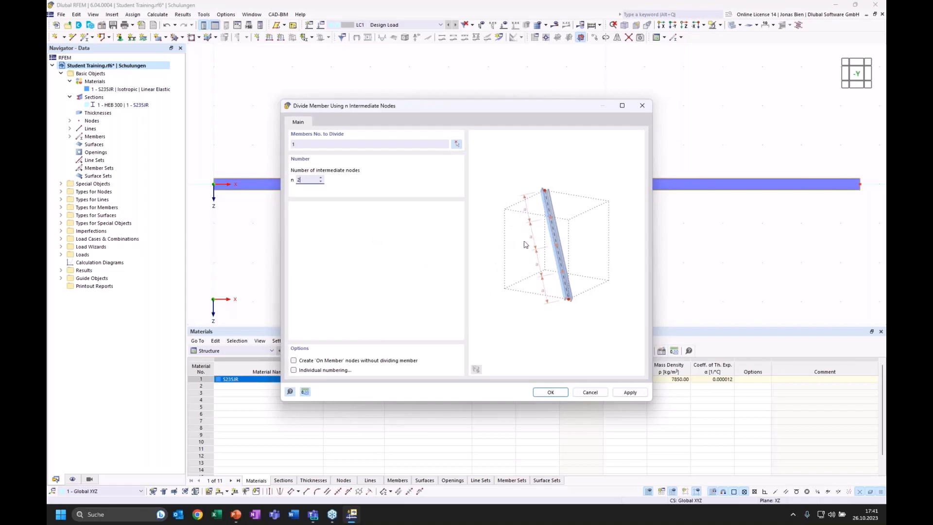
{"action": "left_click", "coordinate": [294, 360]}
{"action": "left_click", "coordinate": [552, 392]}
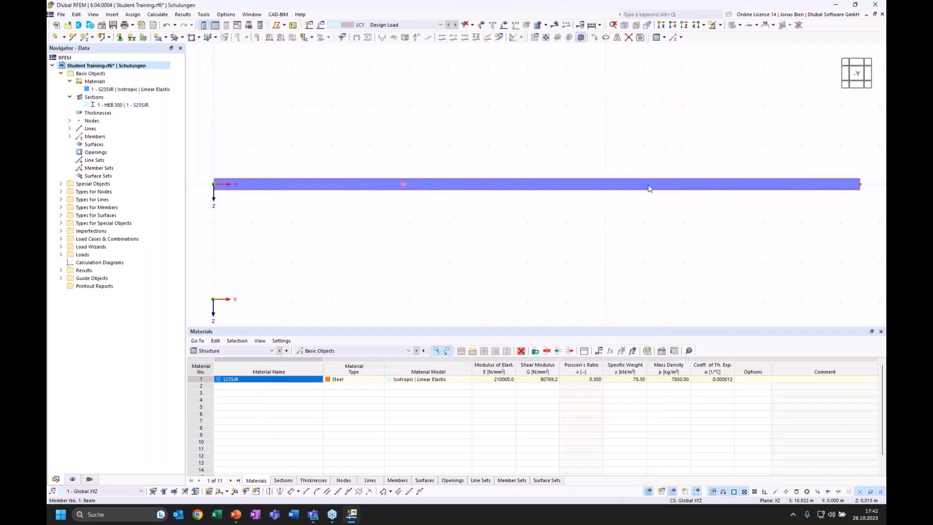
Step: Display the model in wireframe mode and tilt the view slightly to check the beam's intermediate nodes
{"action": "left_click", "coordinate": [731, 26]}
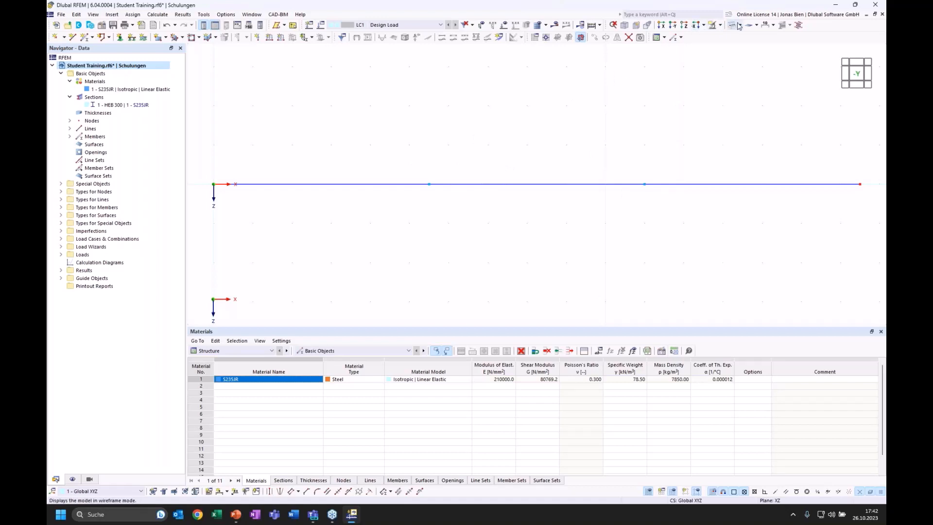
{"action": "middle_click_drag", "start_coordinate": [354, 226], "coordinate": [485, 204], "text": "ctrl"}
{"action": "middle_click_drag", "start_coordinate": [441, 235], "coordinate": [435, 234]}
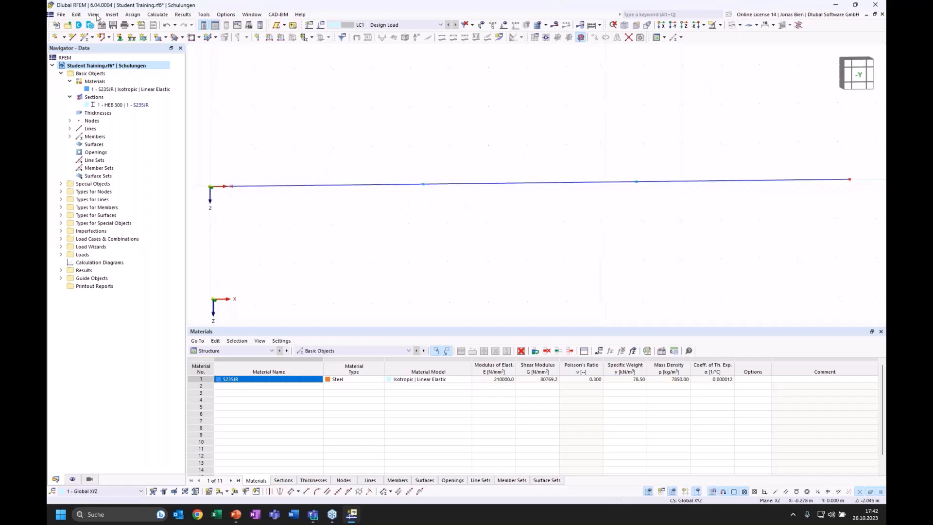
Step: Assign the Hinged nodal support to the beam's start node at the origin
{"action": "left_click", "coordinate": [120, 38]}
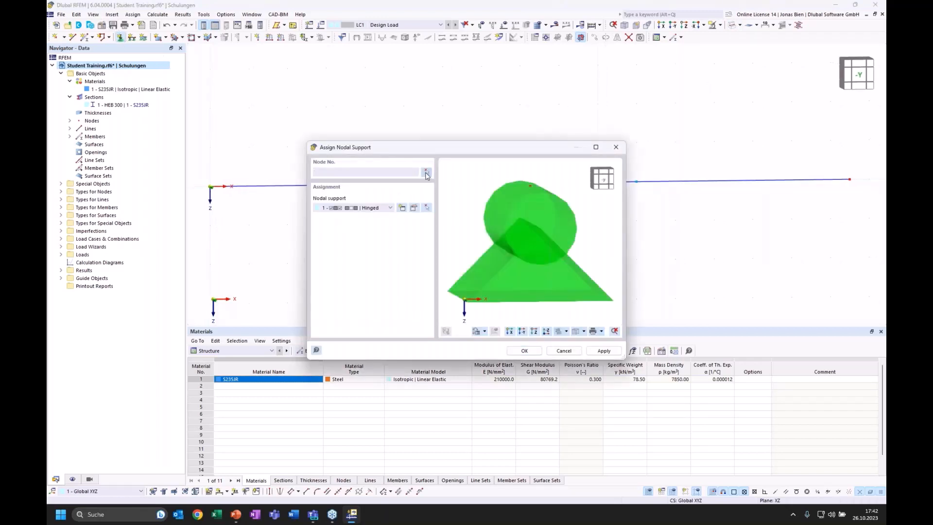
{"action": "left_click", "coordinate": [426, 173]}
{"action": "left_click", "coordinate": [210, 187]}
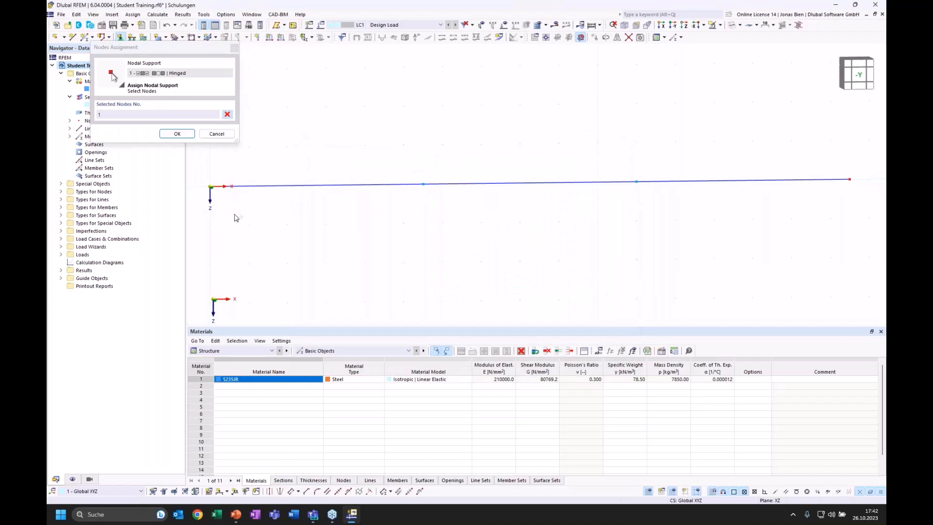
{"action": "left_click", "coordinate": [177, 134]}
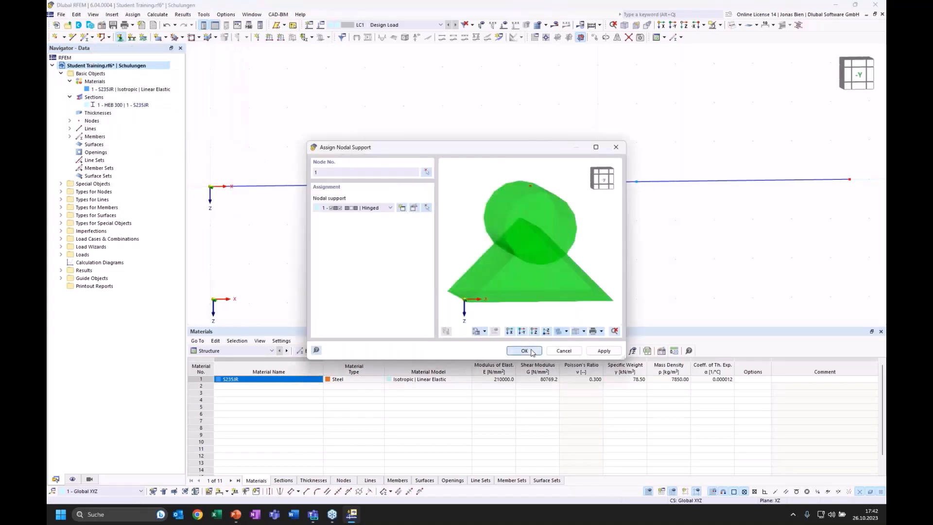
{"action": "left_click", "coordinate": [531, 350]}
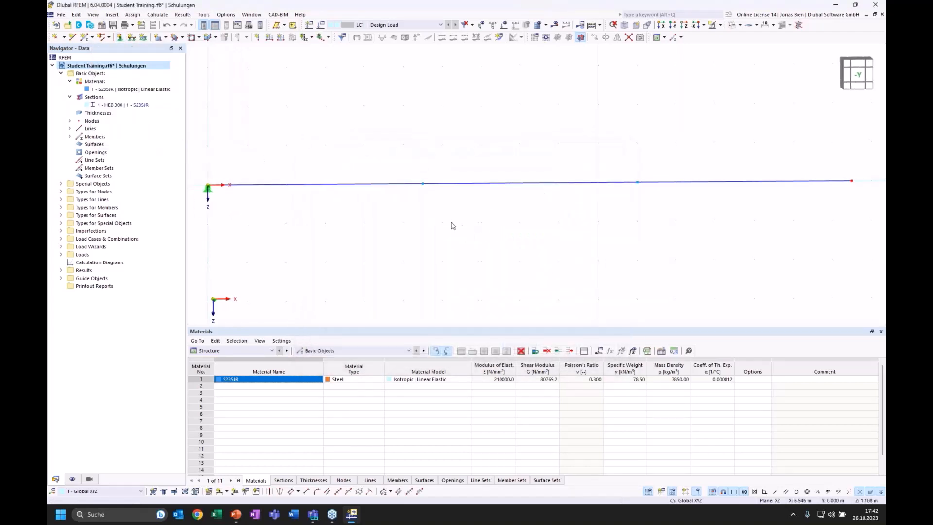
Step: Hide the global coordinate system axes at the model's origin and restore the -Y front view
{"action": "left_click", "coordinate": [77, 477]}
{"action": "scroll", "coordinate": [115, 358], "scroll_direction": "down", "scroll_amount": 5}
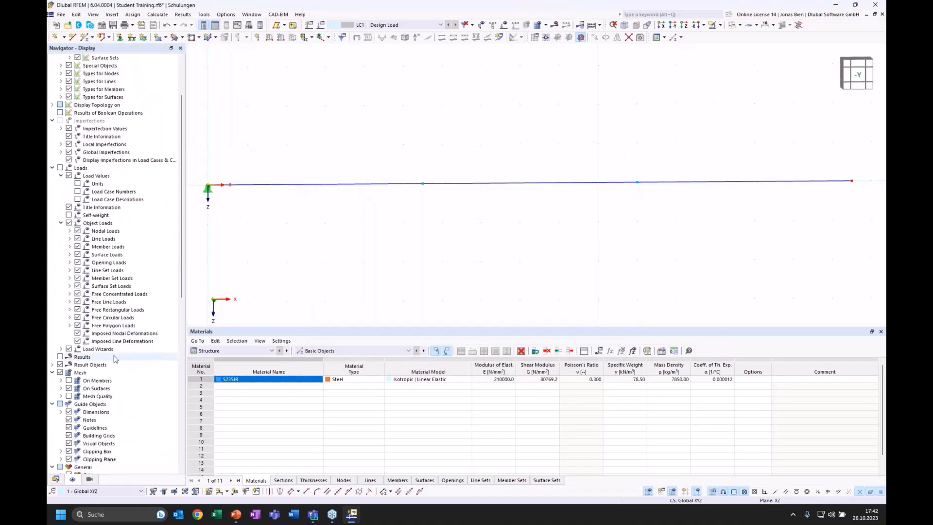
{"action": "scroll", "coordinate": [115, 358], "scroll_direction": "down", "scroll_amount": 6}
{"action": "left_click", "coordinate": [60, 349]}
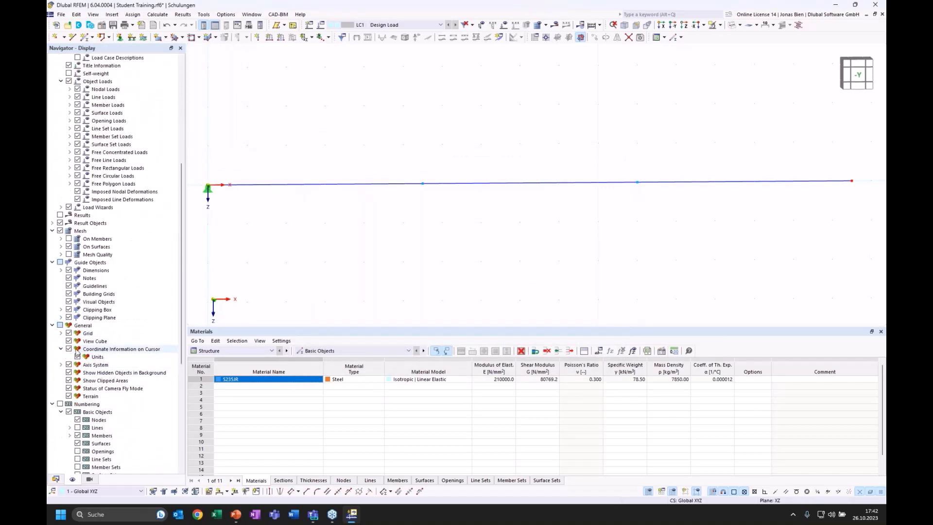
{"action": "left_click", "coordinate": [61, 349]}
{"action": "left_click", "coordinate": [61, 356]}
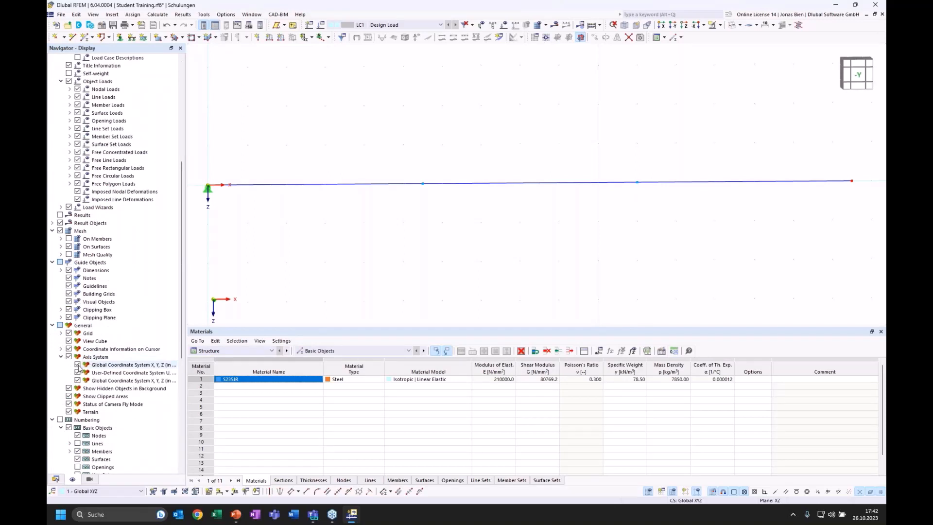
{"action": "left_click", "coordinate": [77, 365]}
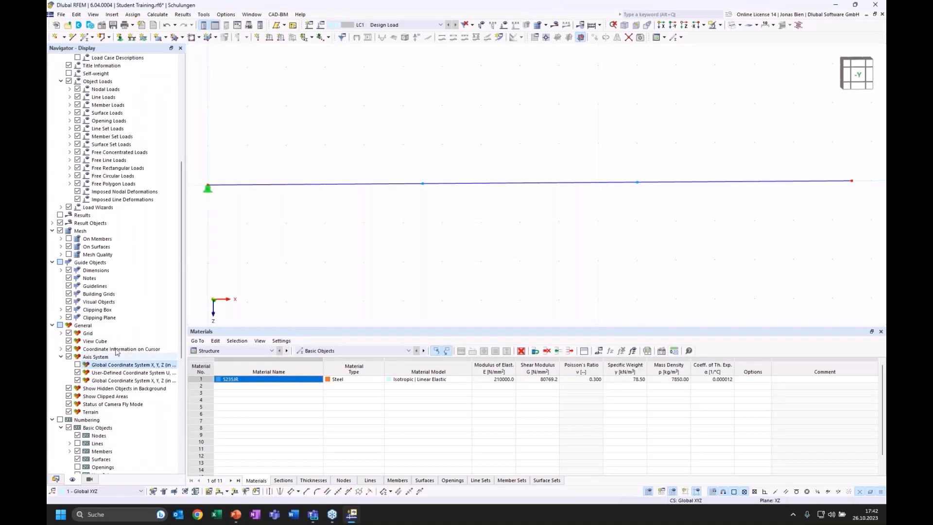
{"action": "left_click", "coordinate": [858, 75]}
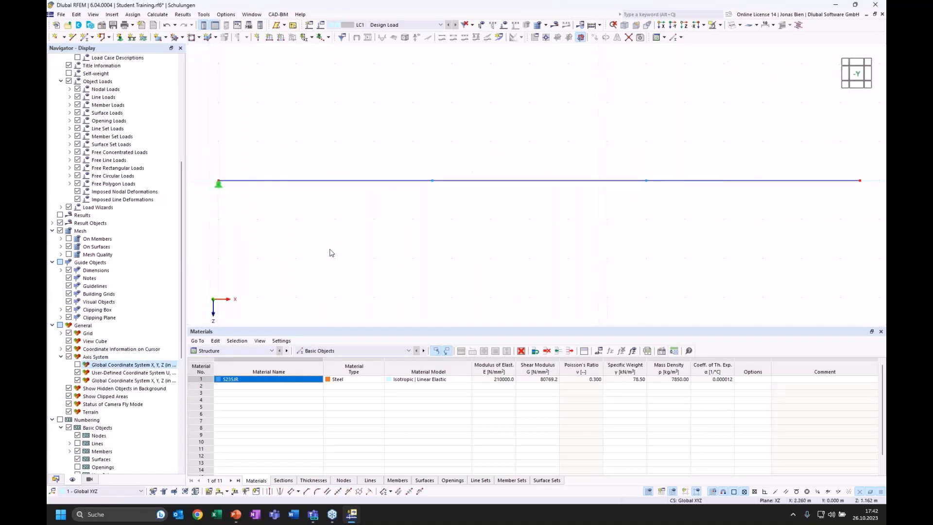
Step: Assign the Roller nodal support to the beam's end node at X 16.5 m
{"action": "left_click", "coordinate": [119, 37]}
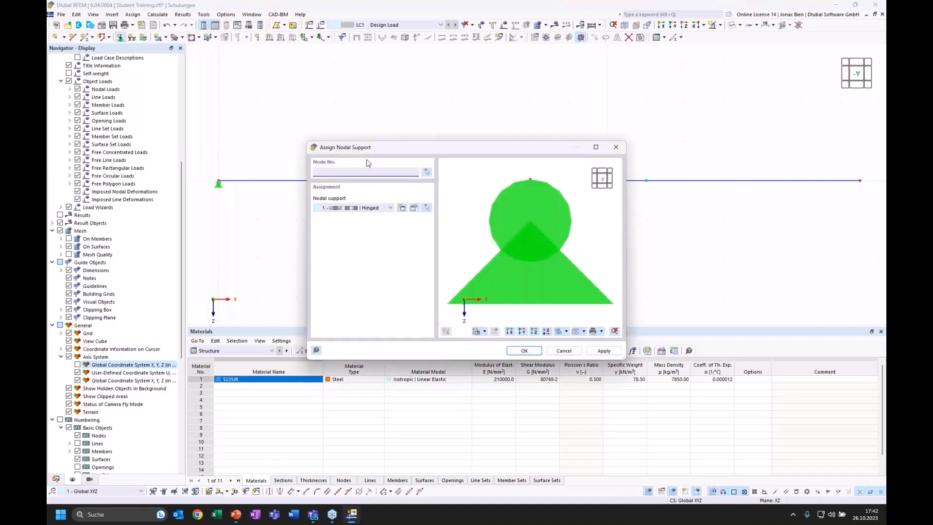
{"action": "left_click", "coordinate": [379, 209]}
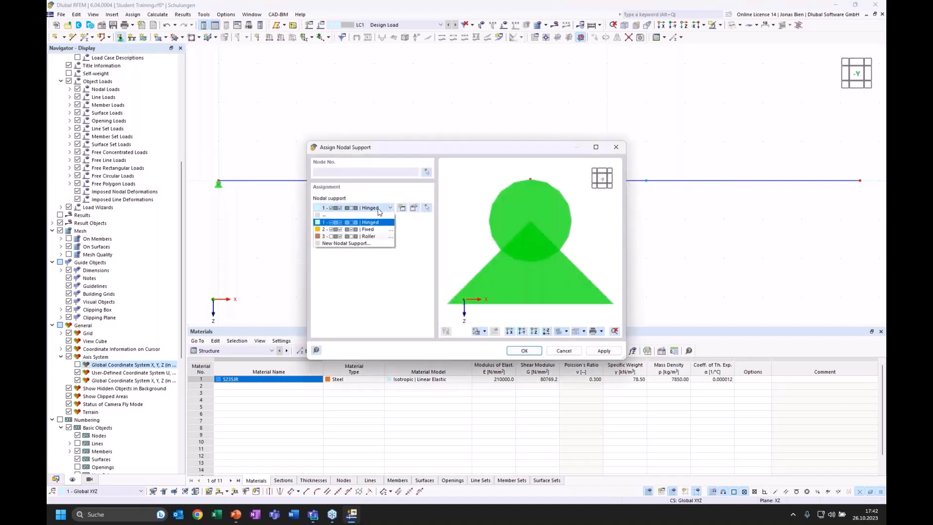
{"action": "left_click", "coordinate": [371, 236]}
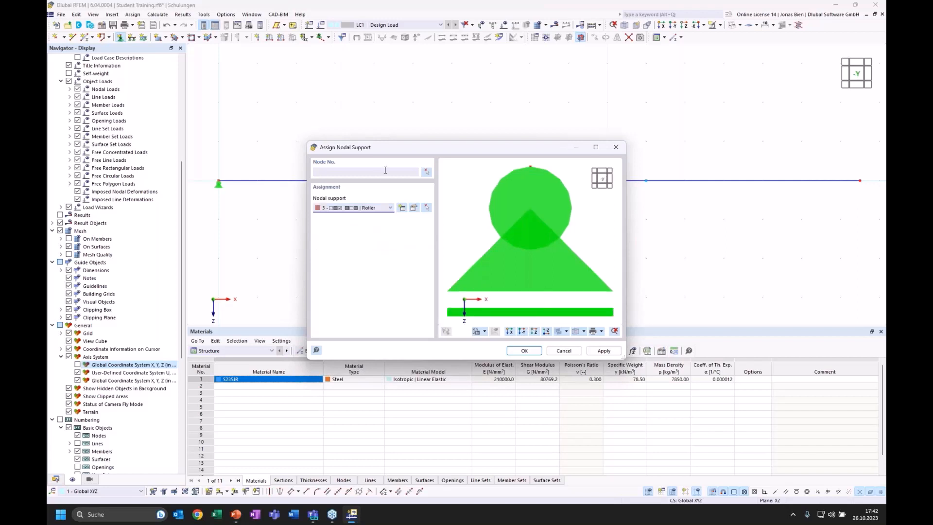
{"action": "left_click", "coordinate": [426, 171]}
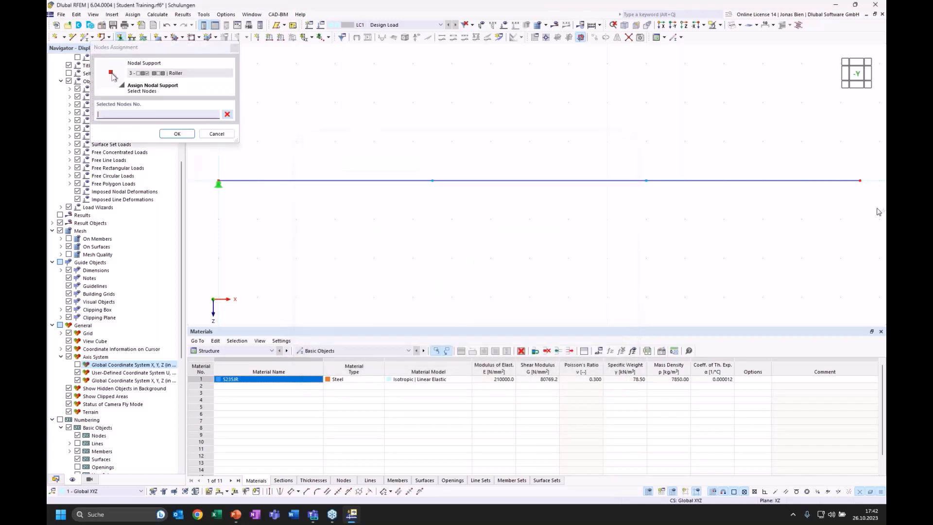
{"action": "left_click", "coordinate": [175, 137]}
{"action": "left_click", "coordinate": [523, 351]}
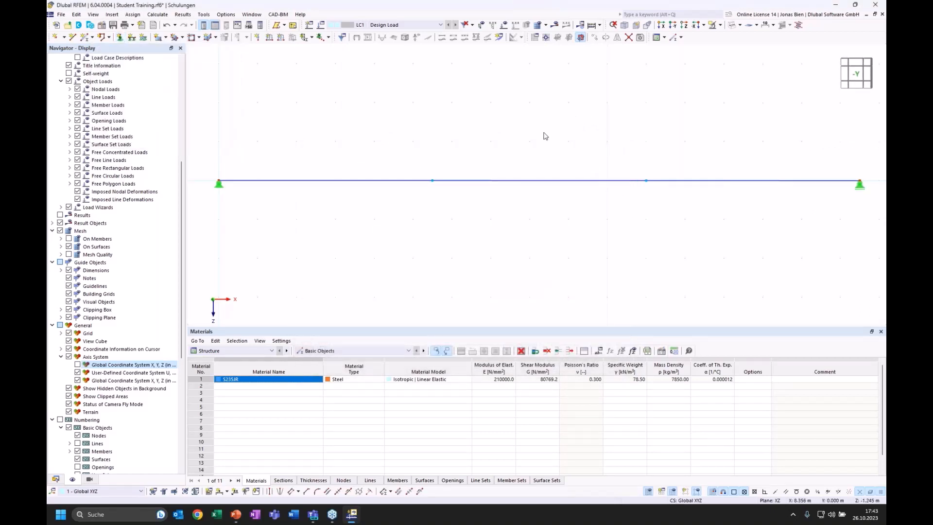
Step: Apply a uniform member force of 15 kN/m in global direction ZL to the whole beam in LC1 Design Load
{"action": "scroll", "coordinate": [563, 129], "scroll_direction": "down", "scroll_amount": 1}
{"action": "middle_click_drag", "start_coordinate": [571, 110], "coordinate": [560, 134]}
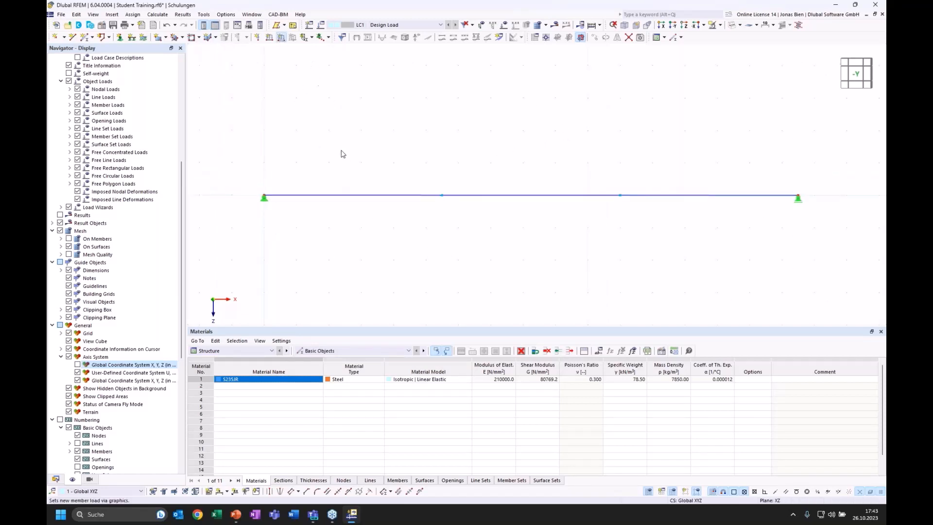
{"action": "left_click", "coordinate": [377, 174]}
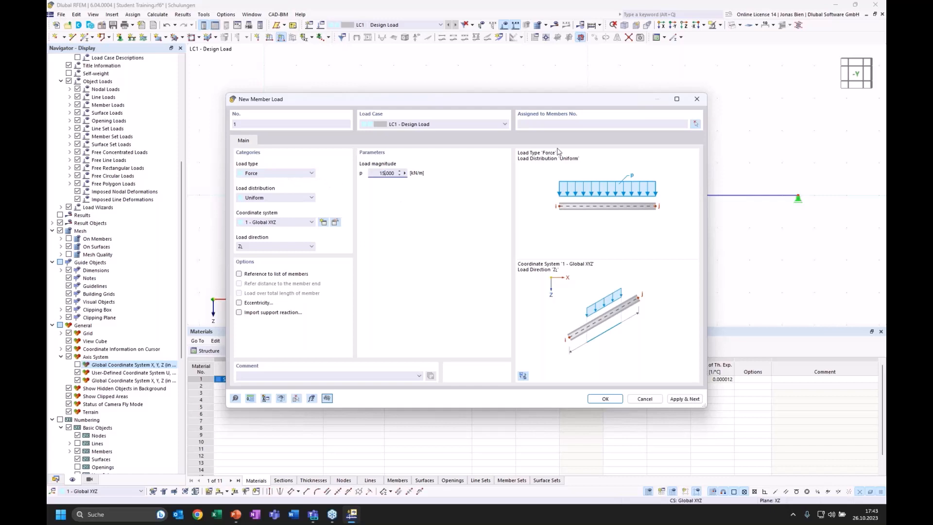
{"action": "left_click", "coordinate": [695, 124]}
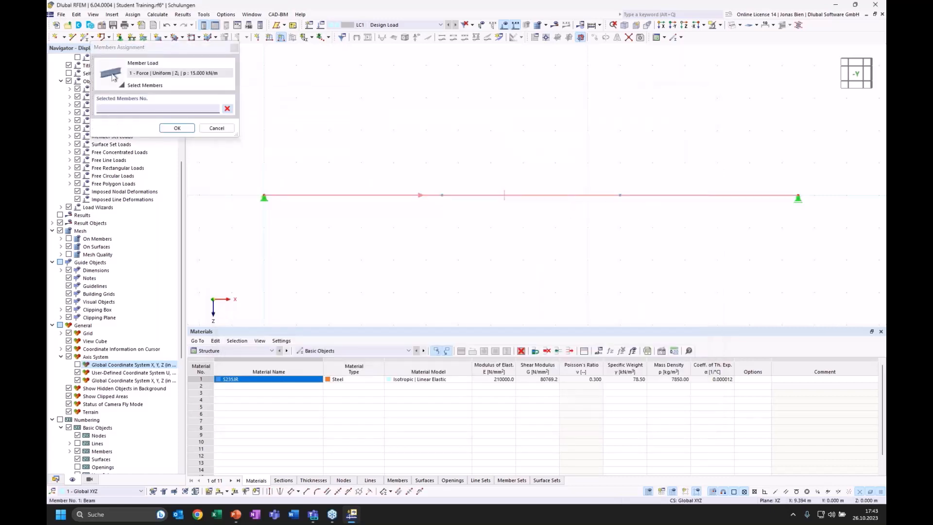
{"action": "left_click", "coordinate": [177, 127]}
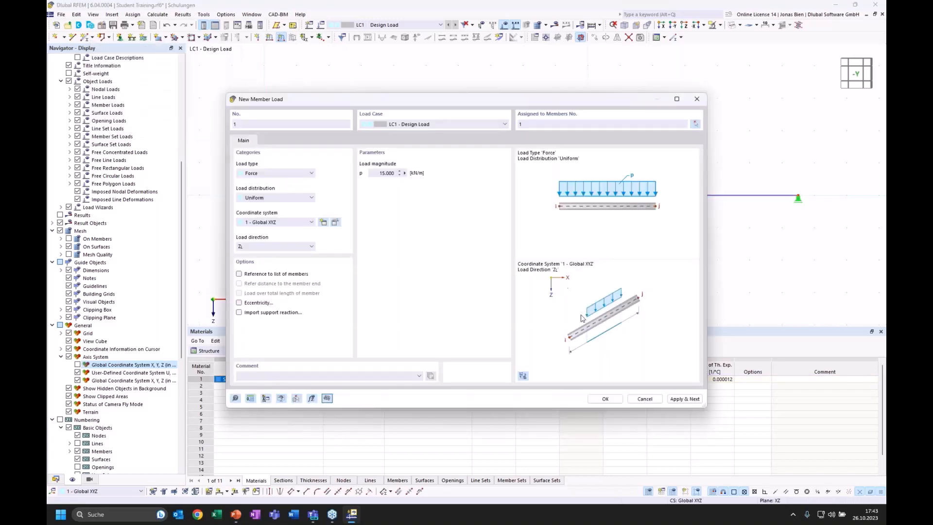
{"action": "left_click", "coordinate": [607, 398]}
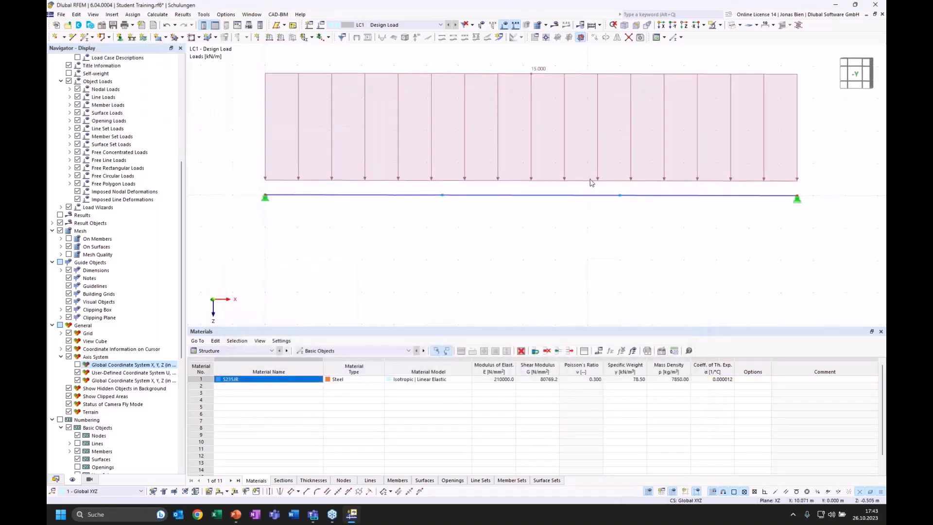
Step: Reduce the display size of the LC1 member load in the graphic and reset the view to -Y
{"action": "right_click", "coordinate": [591, 182]}
{"action": "key", "text": "Escape"}
{"action": "right_click", "coordinate": [570, 182]}
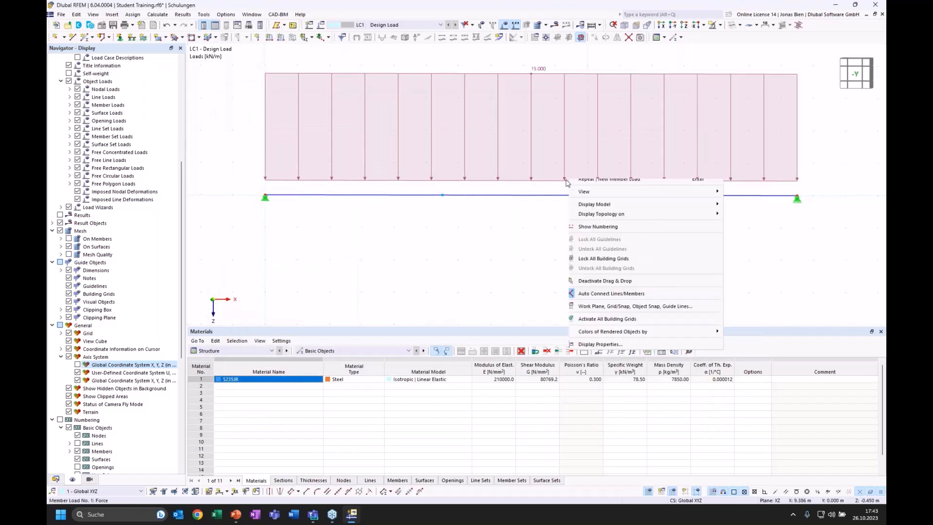
{"action": "key", "text": "Escape"}
{"action": "right_click", "coordinate": [564, 183]}
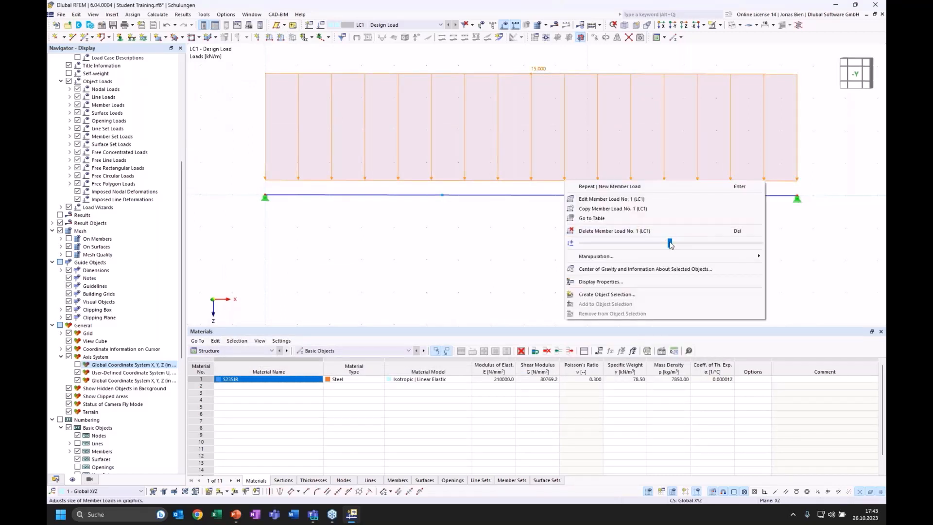
{"action": "left_click_drag", "start_coordinate": [670, 243], "coordinate": [603, 244]}
{"action": "left_click", "coordinate": [516, 231]}
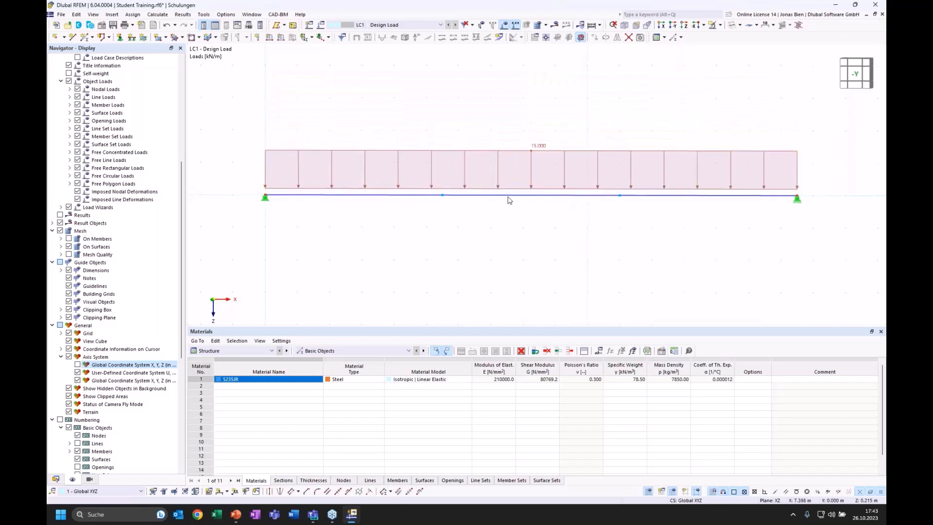
{"action": "left_click", "coordinate": [856, 73]}
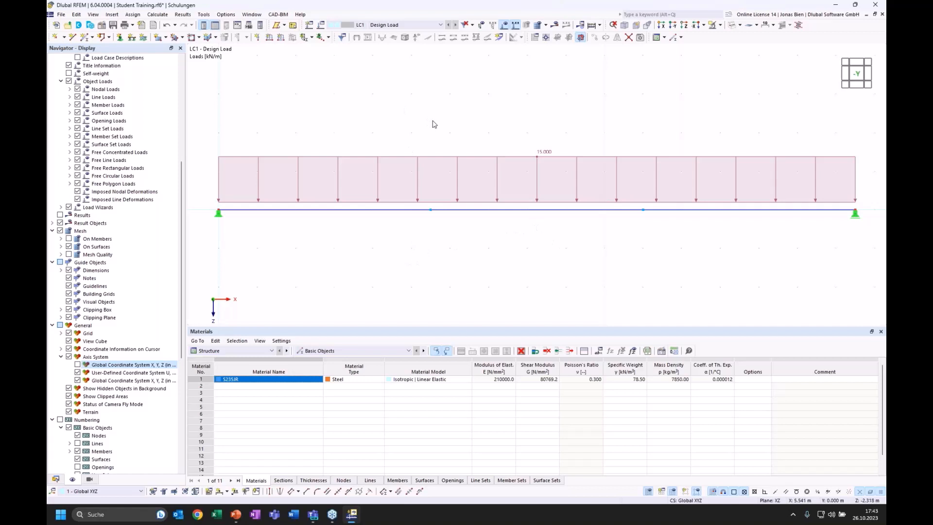
Step: Calculate and show the LC1 Design Load deformation results, and hide the load display
{"action": "left_click", "coordinate": [556, 25]}
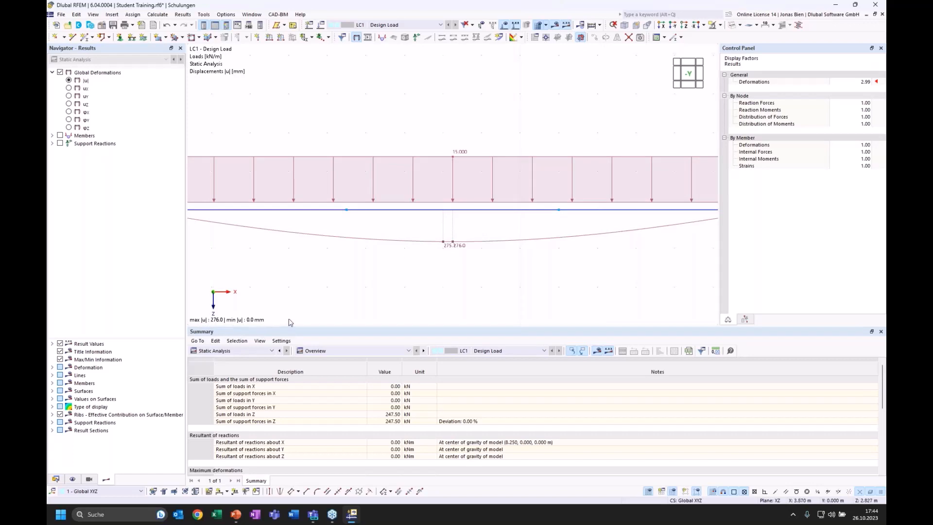
{"action": "scroll", "coordinate": [500, 217], "scroll_direction": "down", "scroll_amount": 2}
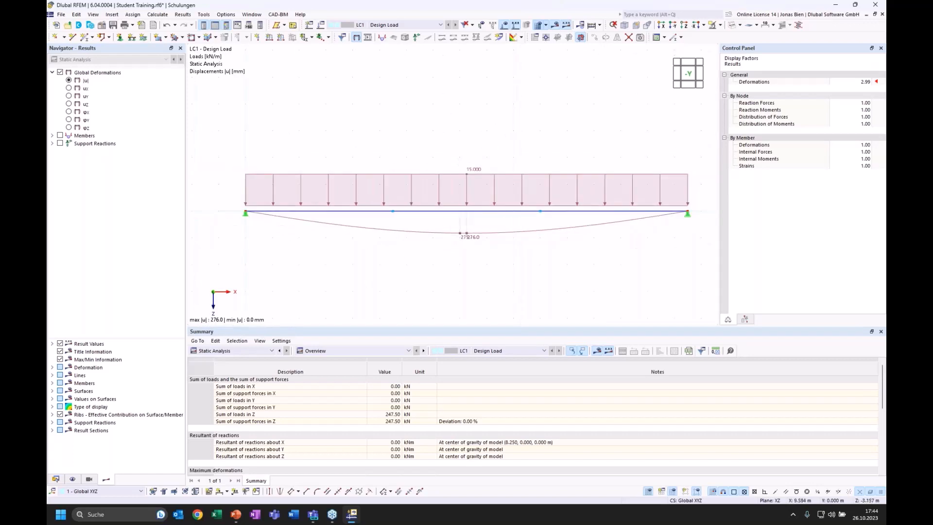
{"action": "middle_click_drag", "start_coordinate": [520, 155], "coordinate": [515, 156]}
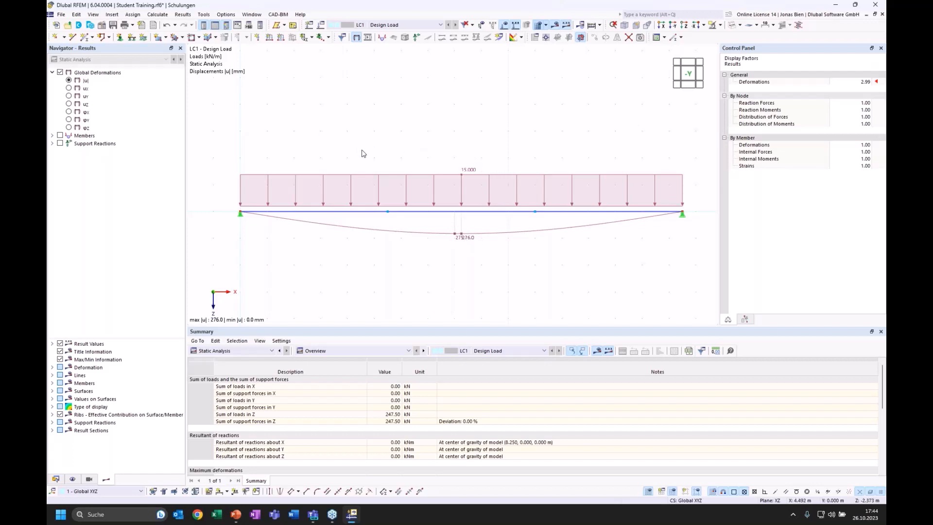
{"action": "left_click", "coordinate": [512, 22]}
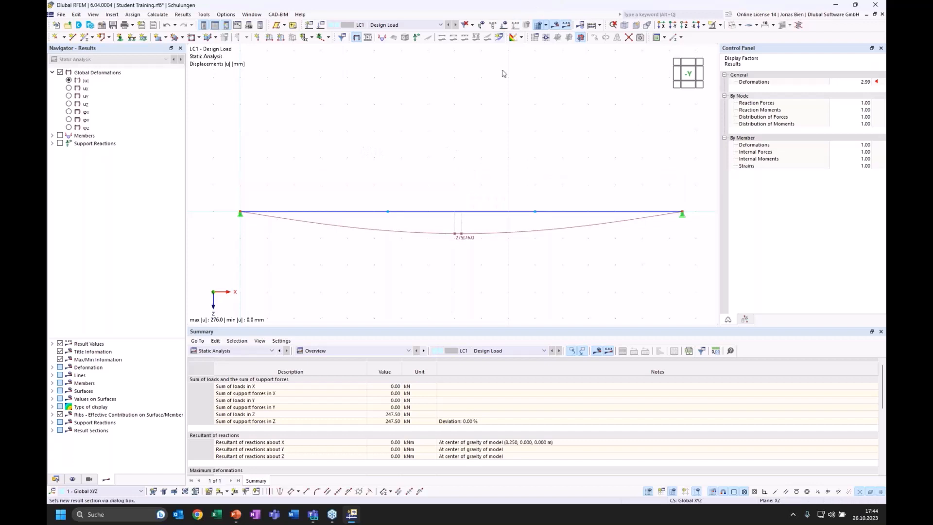
Step: Copy the beam's two intermediate nodes with a displacement of -1.4 m in Z
{"action": "left_click_drag", "start_coordinate": [370, 180], "coordinate": [553, 224]}
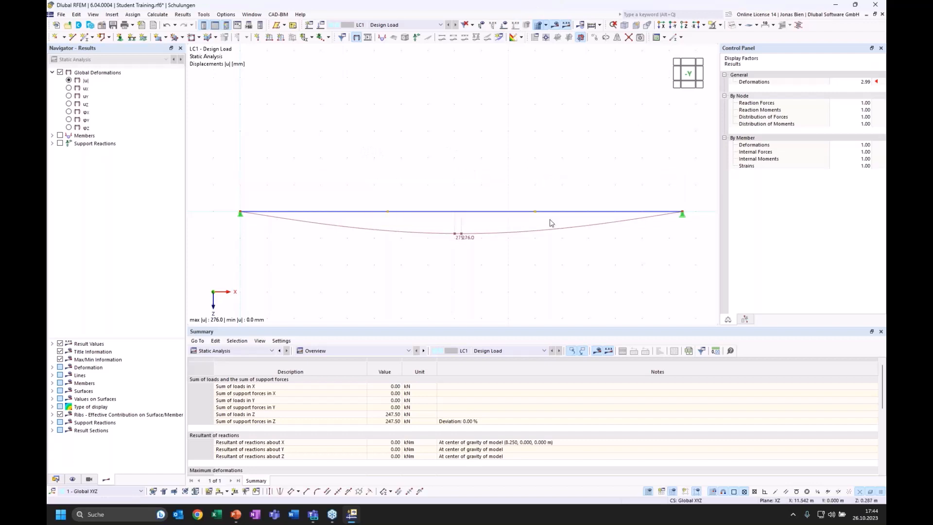
{"action": "left_click", "coordinate": [388, 212]}
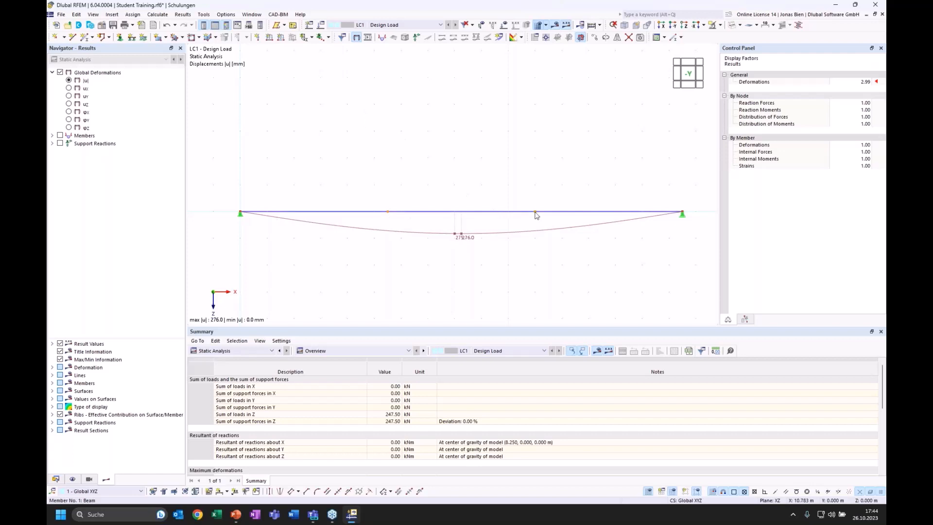
{"action": "left_click", "coordinate": [617, 37]}
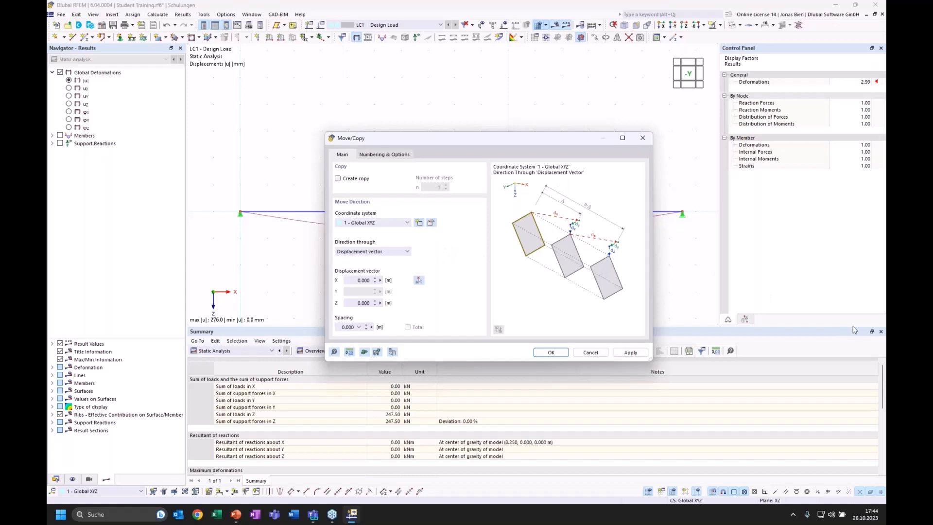
{"action": "left_click", "coordinate": [364, 302]}
{"action": "type", "text": "-1.4"}
{"action": "left_click", "coordinate": [345, 179]}
{"action": "left_click", "coordinate": [550, 353]}
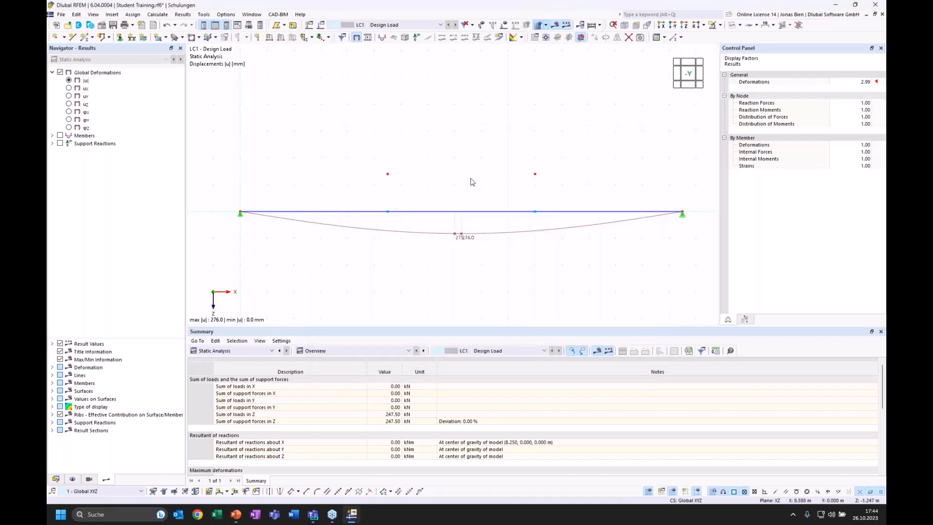
Step: Copy the beam's two supported end nodes with a displacement of -2.3 m in Z
{"action": "left_click_drag", "start_coordinate": [370, 157], "coordinate": [553, 196]}
{"action": "double_click", "coordinate": [388, 174]}
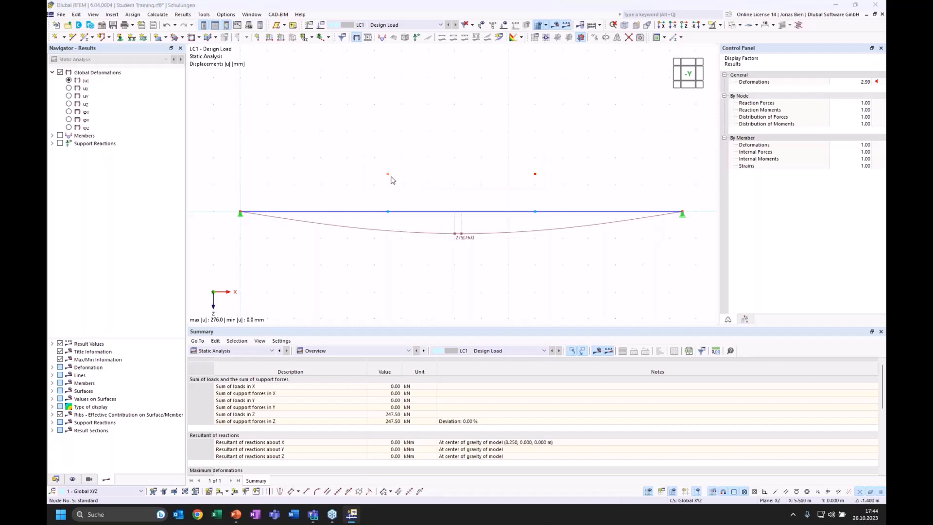
{"action": "left_click", "coordinate": [703, 90]}
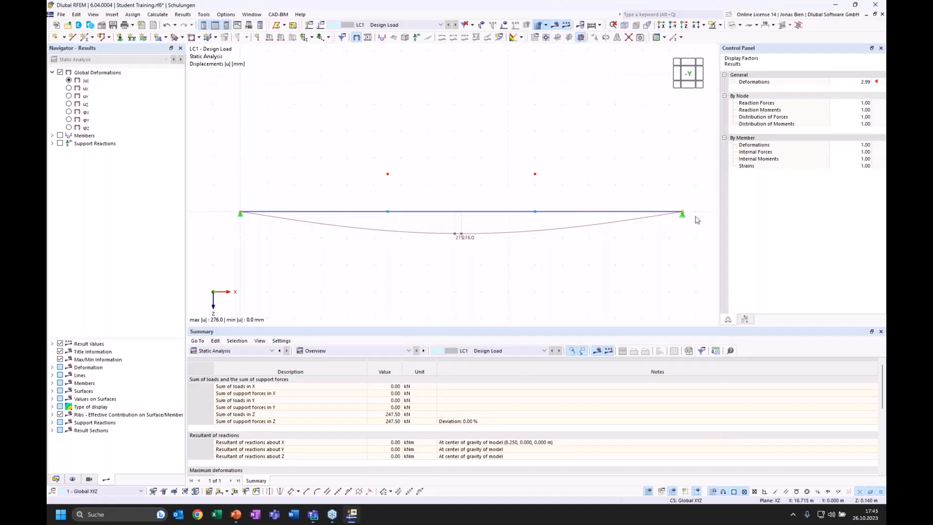
{"action": "left_click", "coordinate": [596, 37]}
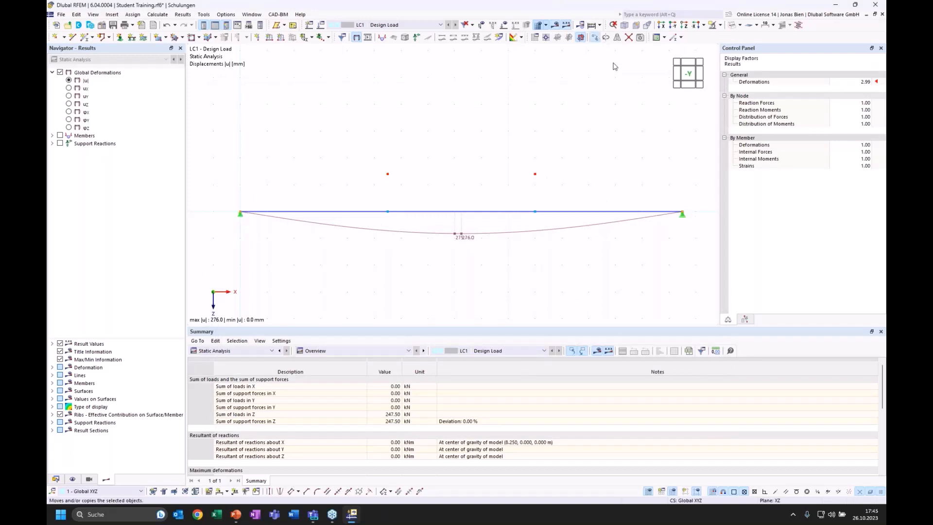
{"action": "double_click", "coordinate": [356, 303]}
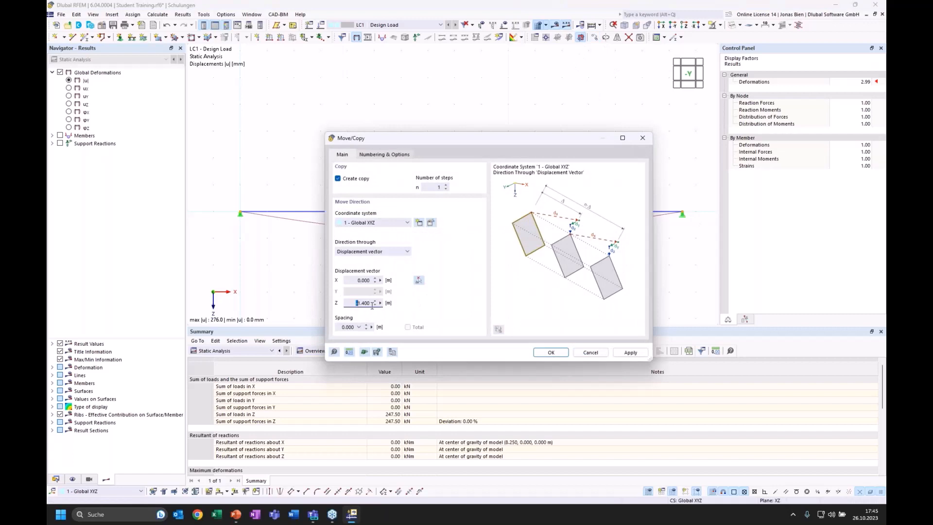
{"action": "type", "text": "-2.3"}
{"action": "left_click", "coordinate": [541, 351]}
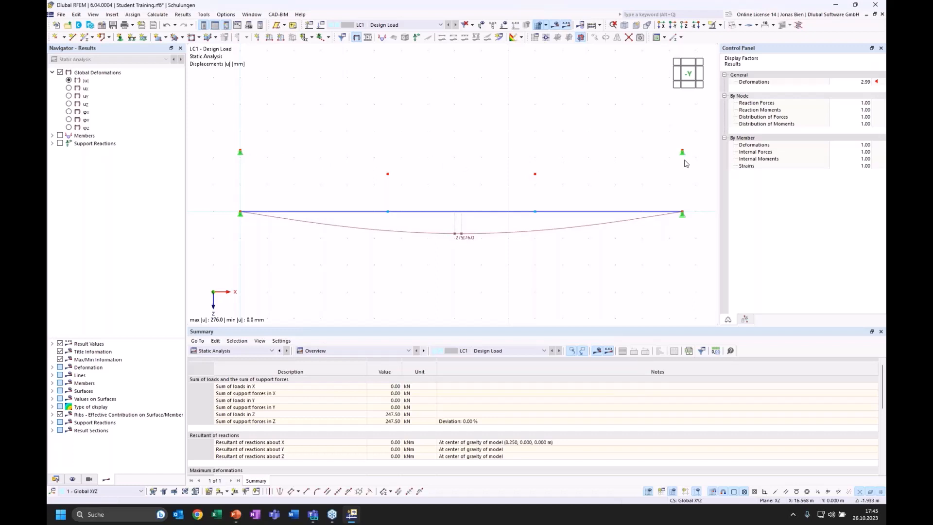
Step: Change the nodal support of the copied end node at X 16.5 m, Z -2.3 m to Hinged
{"action": "scroll", "coordinate": [686, 160], "scroll_direction": "up", "scroll_amount": 3}
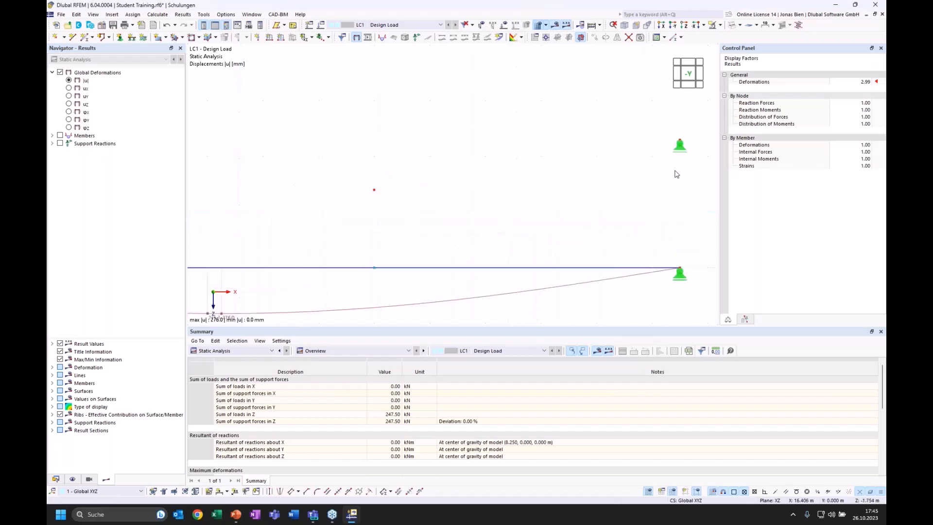
{"action": "double_click", "coordinate": [679, 154]}
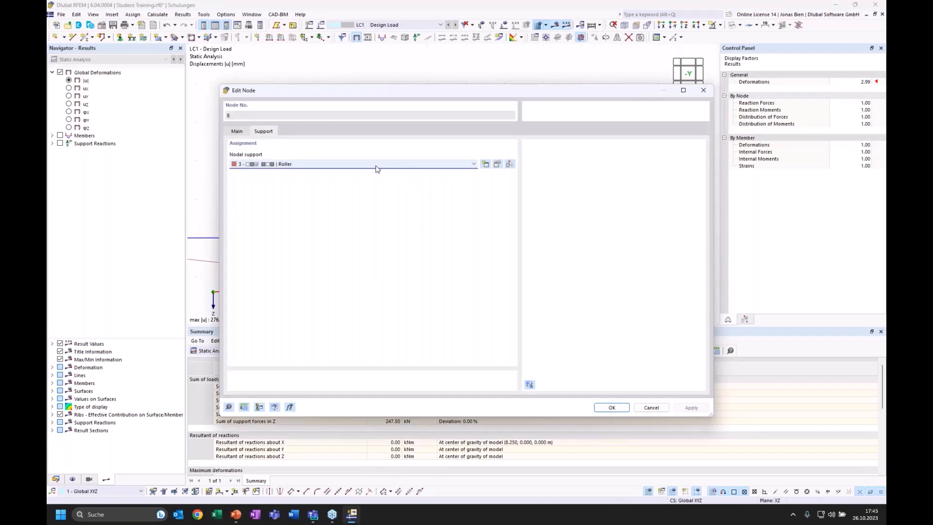
{"action": "left_click", "coordinate": [348, 166]}
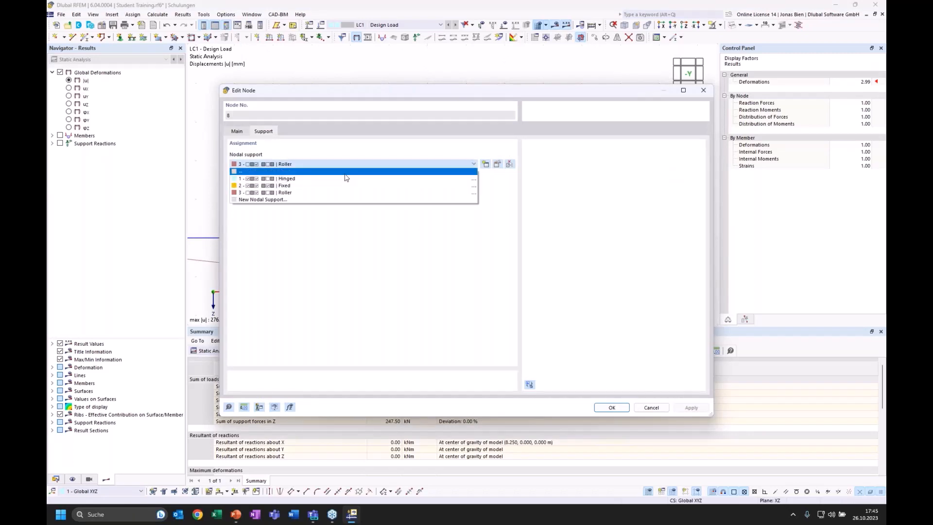
{"action": "left_click", "coordinate": [345, 180]}
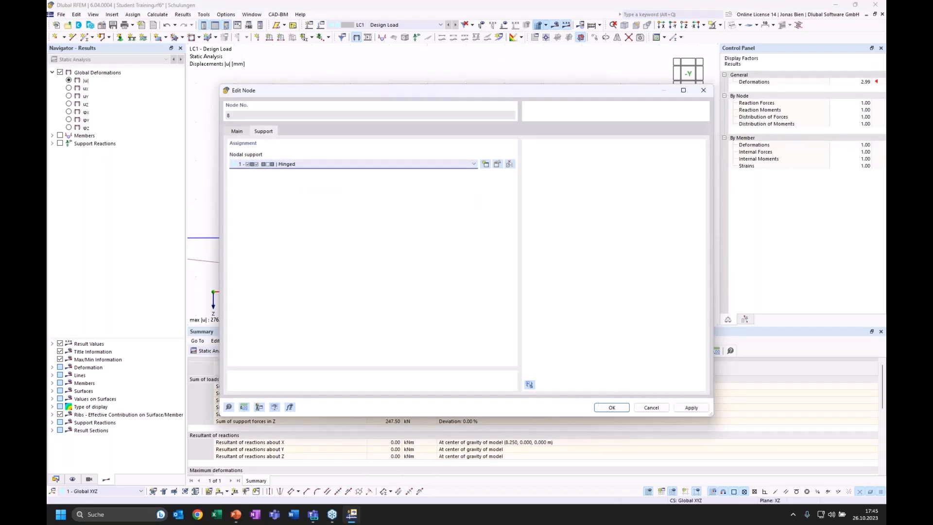
{"action": "left_click", "coordinate": [611, 407]}
Step: Begin a new single member and set its member type to Truss
{"action": "mouse_move", "coordinate": [436, 137]}
{"action": "middle_mouse_down"}
{"action": "mouse_move", "coordinate": [461, 136]}
{"action": "mouse_move", "coordinate": [438, 133]}
{"action": "middle_mouse_up"}
{"action": "scroll", "coordinate": [446, 136], "scroll_direction": "down", "scroll_amount": 1}
{"action": "scroll", "coordinate": [435, 133], "scroll_direction": "down", "scroll_amount": 1}
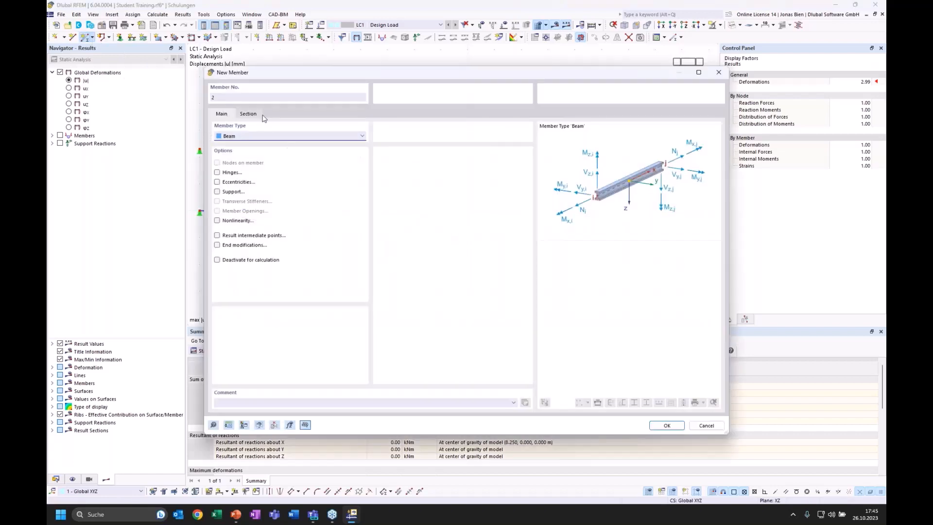
{"action": "left_click", "coordinate": [254, 136]}
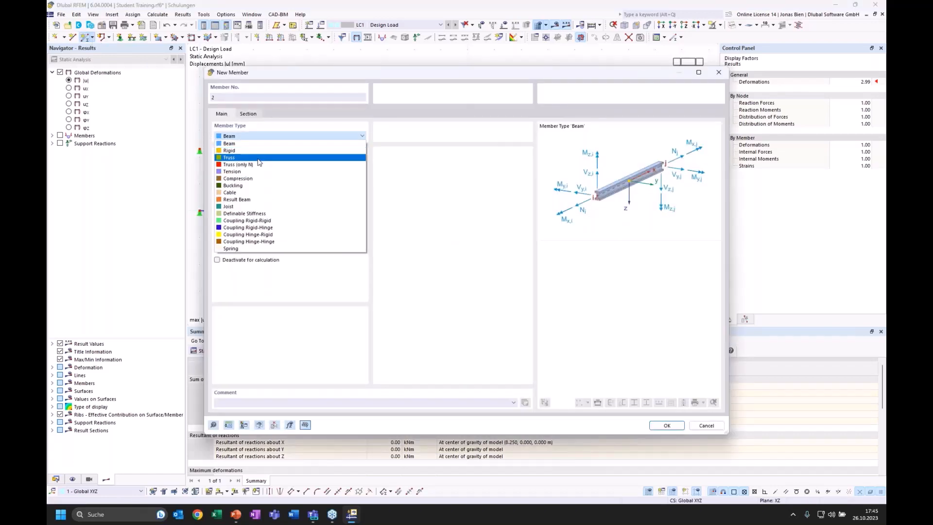
{"action": "left_click", "coordinate": [259, 158]}
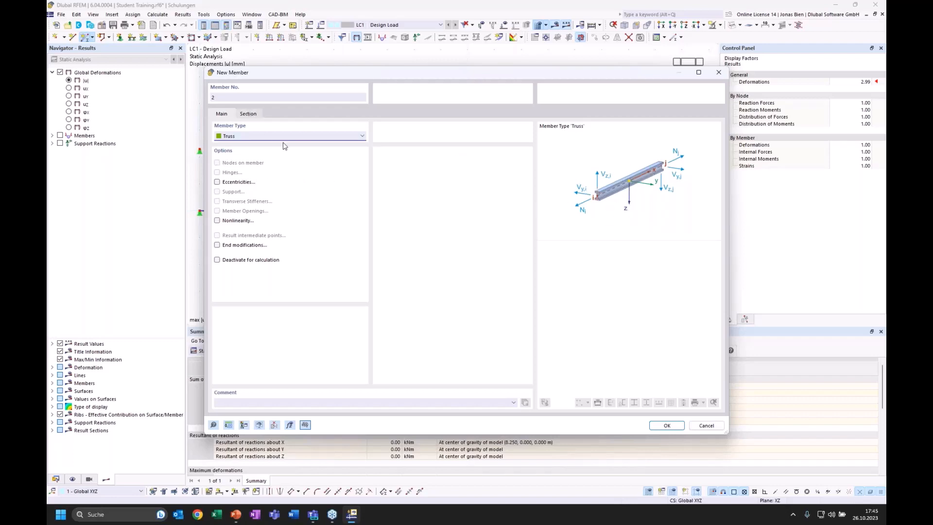
Step: Consult the PowerPoint slide for the truss section, and assign a new IPE 200 DIN 1025-5:1994-03; Euronorm 19-57 section in S235JR to the new member
{"action": "left_click", "coordinate": [249, 114]}
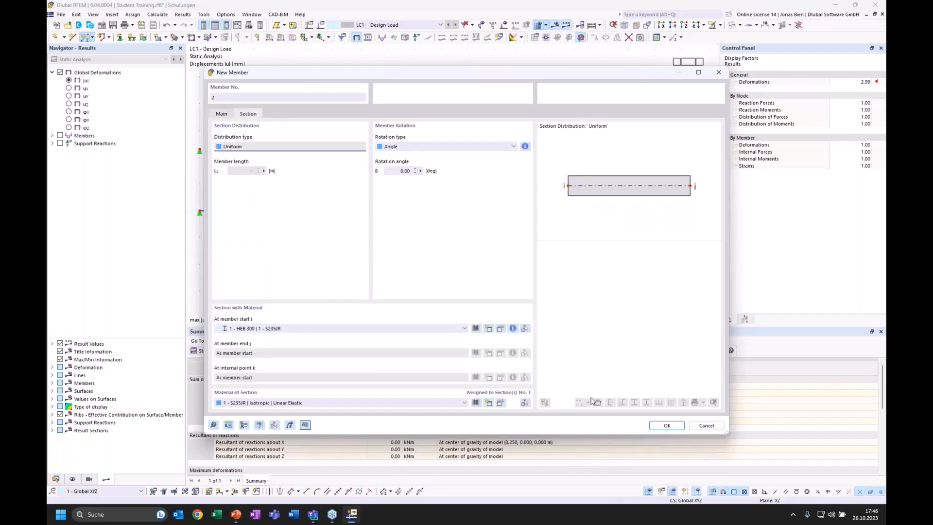
{"action": "left_click", "coordinate": [236, 514]}
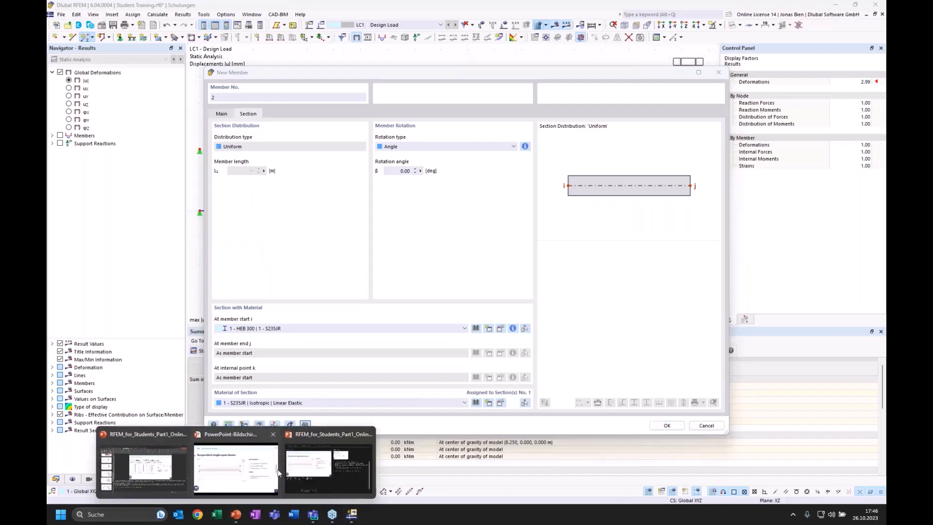
{"action": "left_click", "coordinate": [277, 472]}
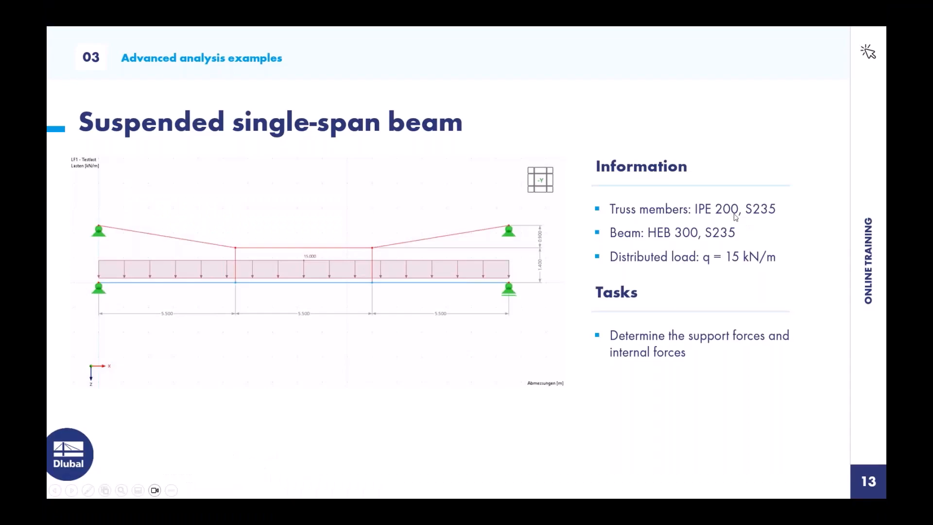
{"action": "key", "text": "alt+Tab"}
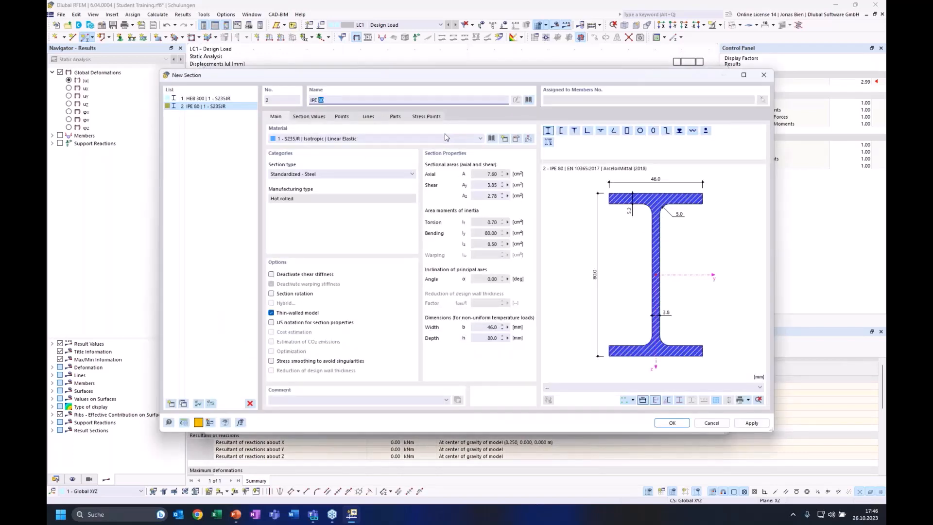
{"action": "type", "text": "200"}
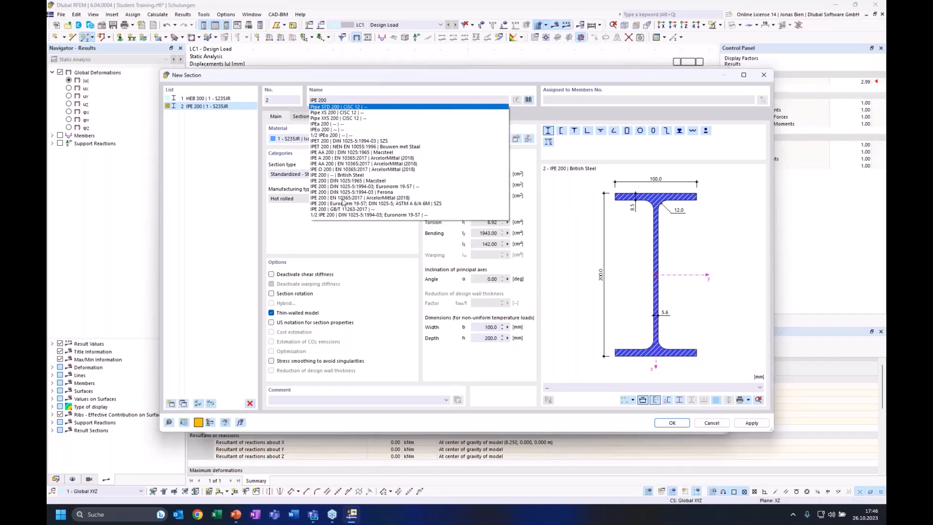
{"action": "left_click", "coordinate": [375, 187]}
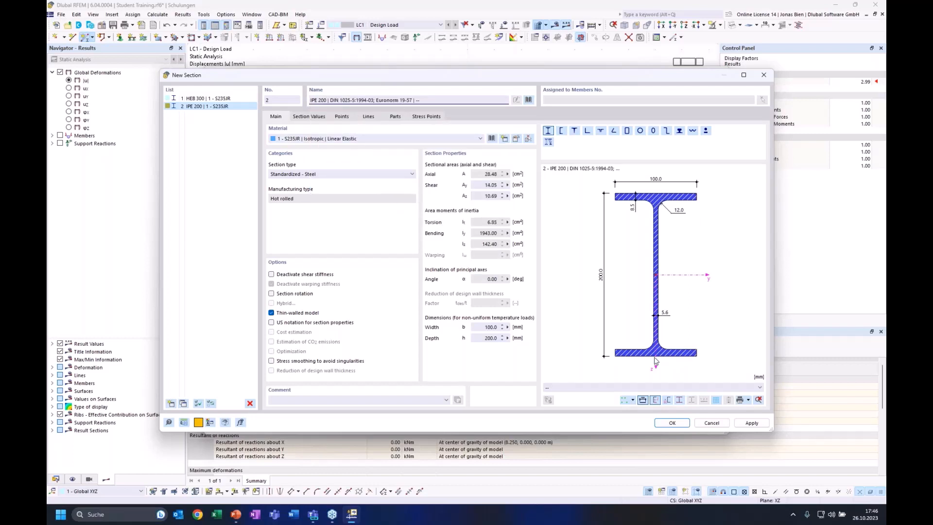
{"action": "left_click", "coordinate": [662, 422]}
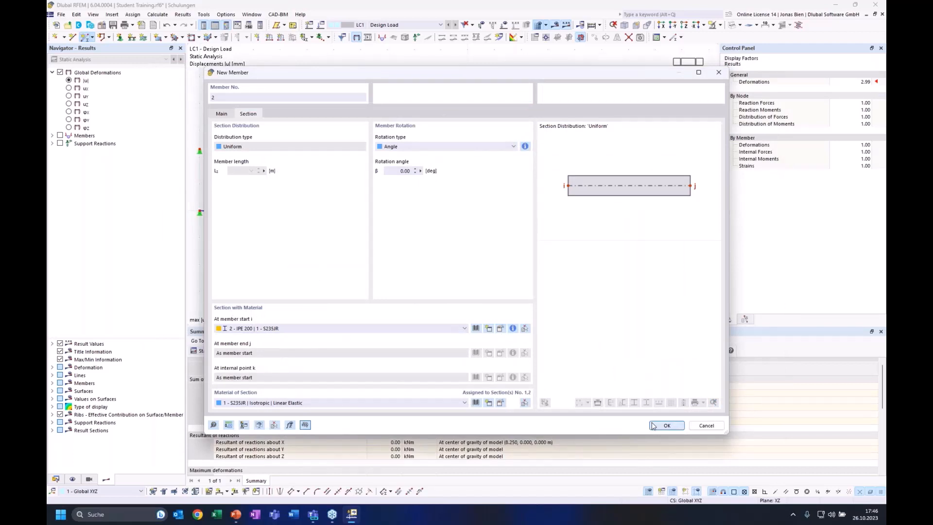
{"action": "left_click", "coordinate": [667, 425]}
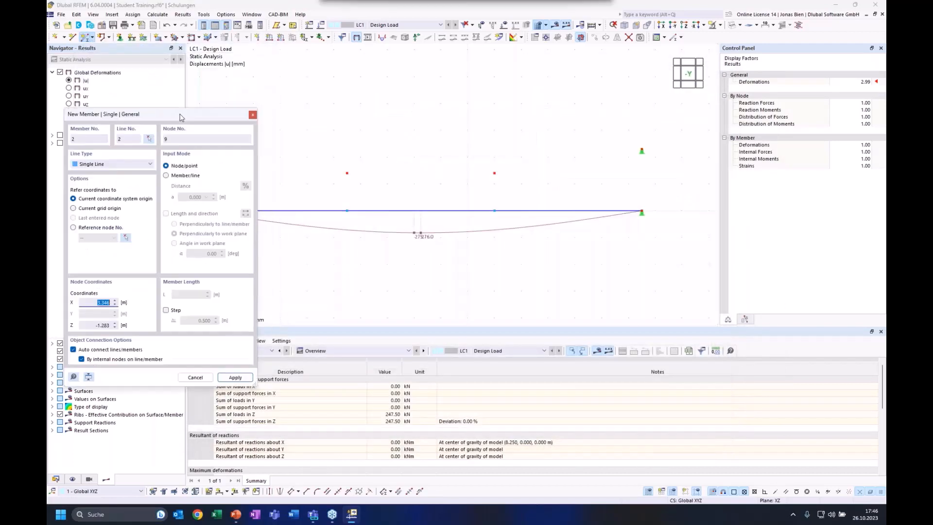
Step: Draw three connected truss members from X 0, Z -2.3 m through the copied nodes at X 5.5 and 11 m, Z -1.4 m to X 16.5, Z -2.3 m
{"action": "left_click", "coordinate": [242, 150]}
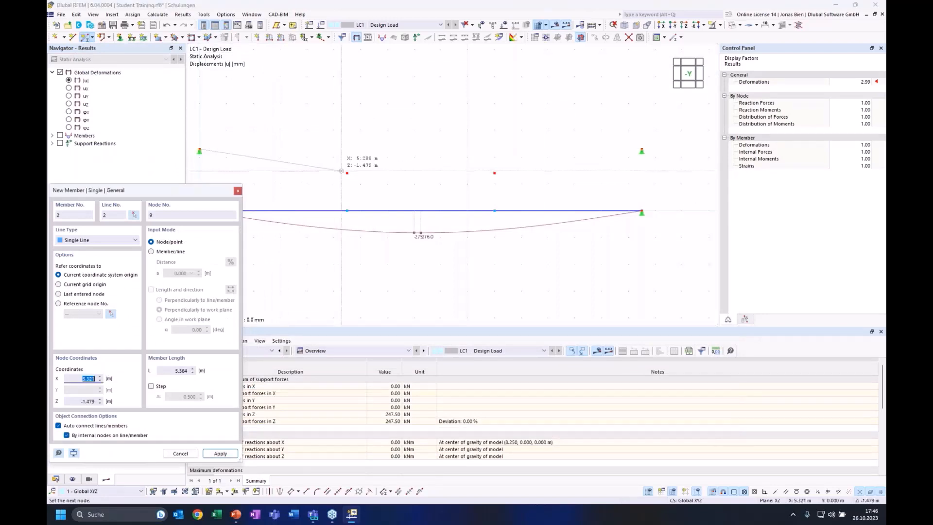
{"action": "left_click", "coordinate": [431, 172]}
{"action": "left_click", "coordinate": [578, 172]}
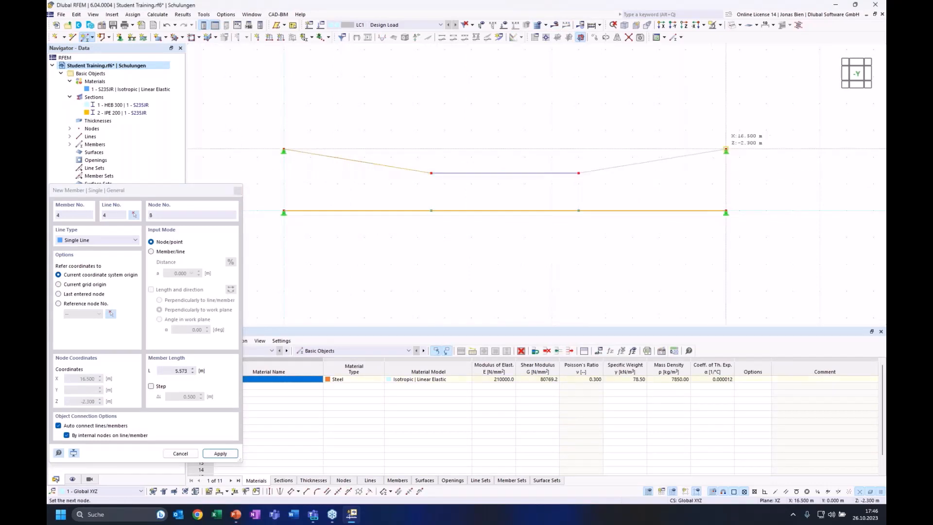
{"action": "left_click", "coordinate": [726, 150]}
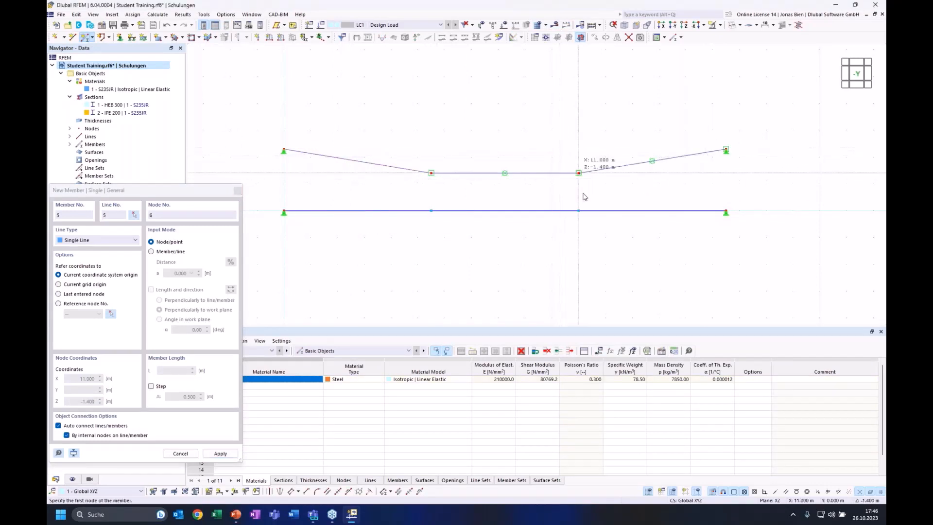
Step: Draw two vertical truss members from the nodes at X 11 m and X 5.5 m, Z -1.4 m, to the HEB 300 beam
{"action": "left_click", "coordinate": [578, 173]}
{"action": "left_click", "coordinate": [578, 211]}
{"action": "left_click", "coordinate": [431, 172]}
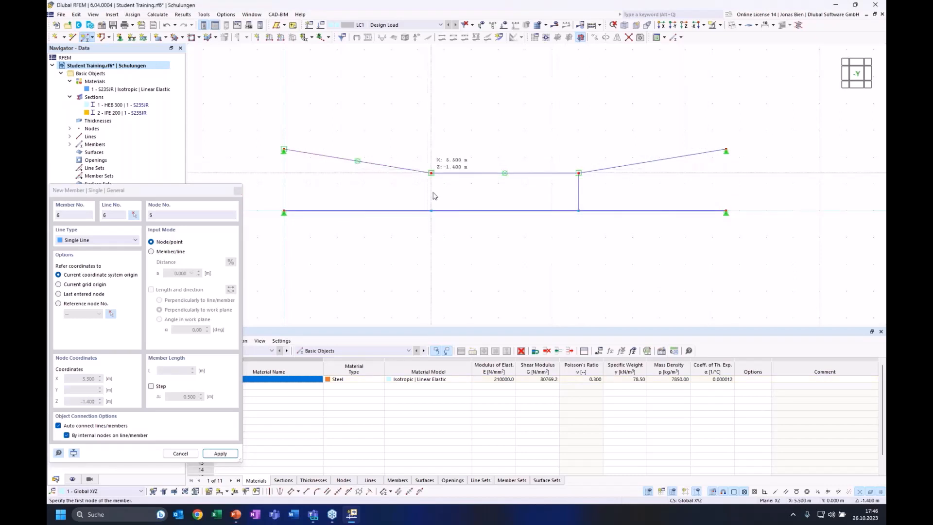
{"action": "left_click", "coordinate": [431, 211]}
{"action": "key", "text": "Escape"}
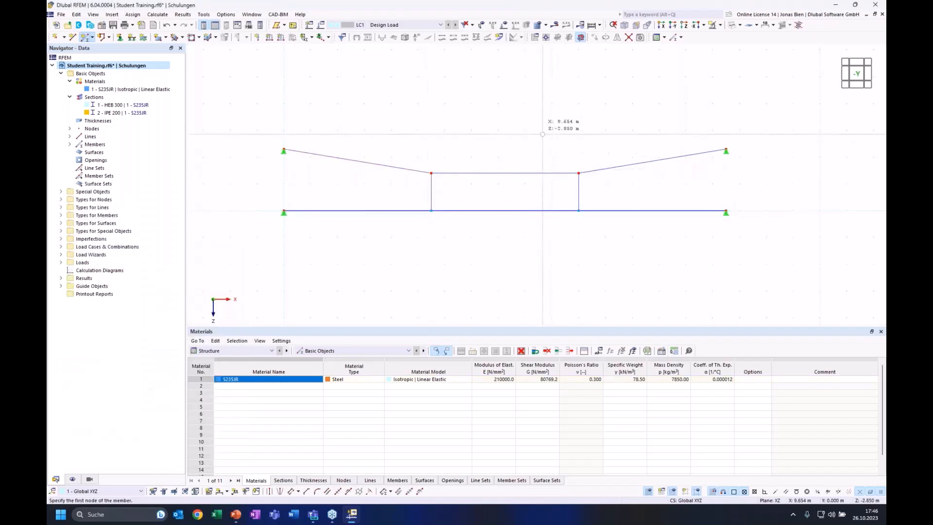
Step: Show the LC1 design loads and display the beam and truss members as rendered solid sections
{"action": "left_click", "coordinate": [505, 39]}
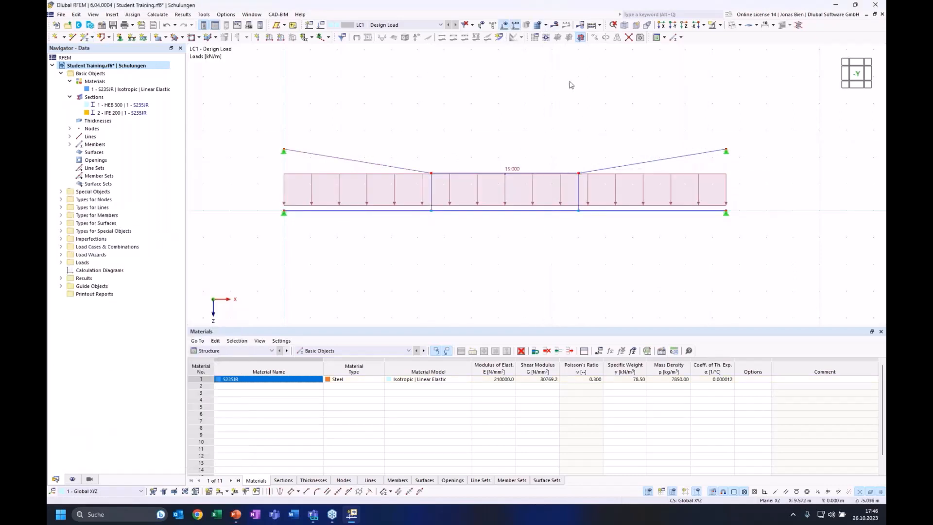
{"action": "left_click", "coordinate": [732, 25]}
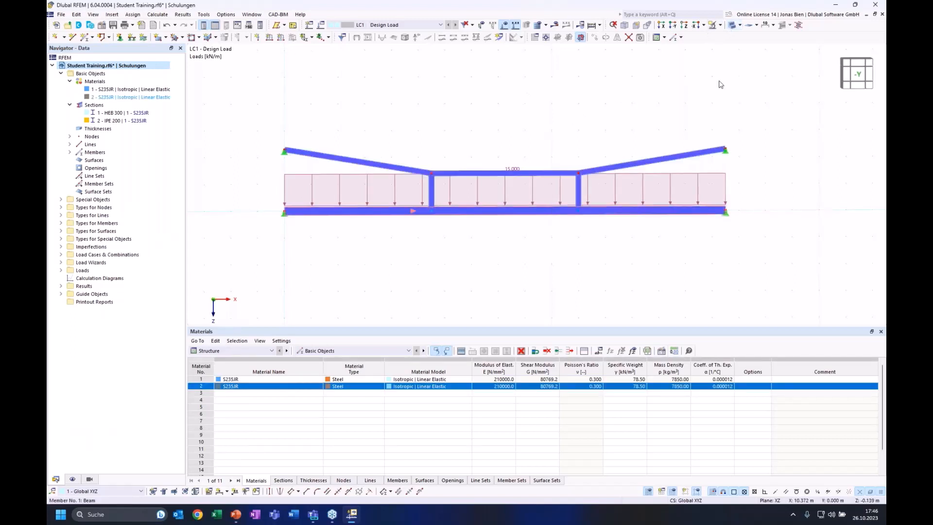
{"action": "scroll", "coordinate": [488, 192], "scroll_direction": "up", "scroll_amount": 1}
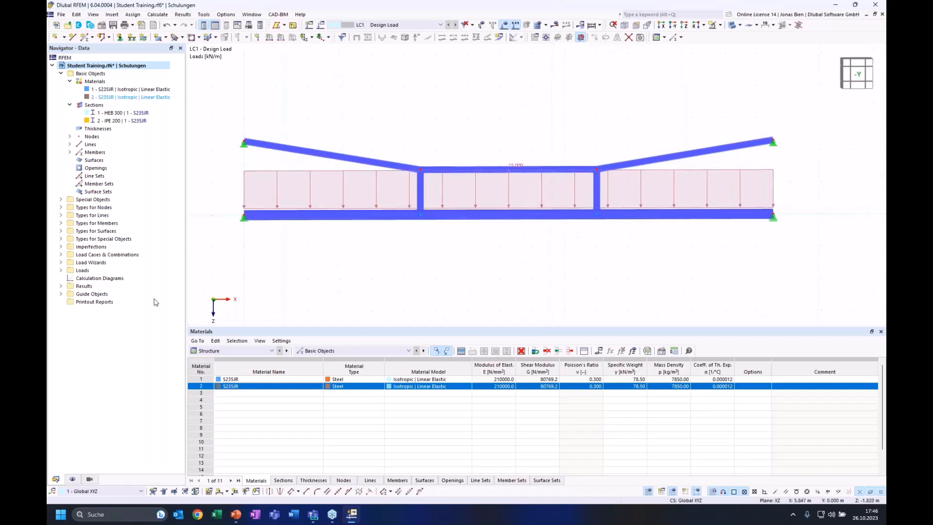
Step: Colour the rendered members by the object property Section
{"action": "left_click", "coordinate": [73, 478]}
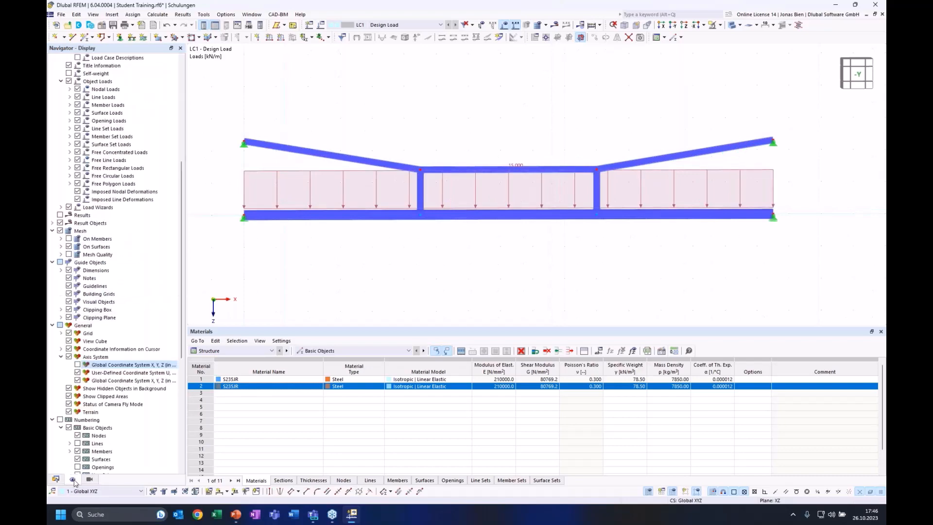
{"action": "scroll", "coordinate": [107, 421], "scroll_direction": "down", "scroll_amount": 10}
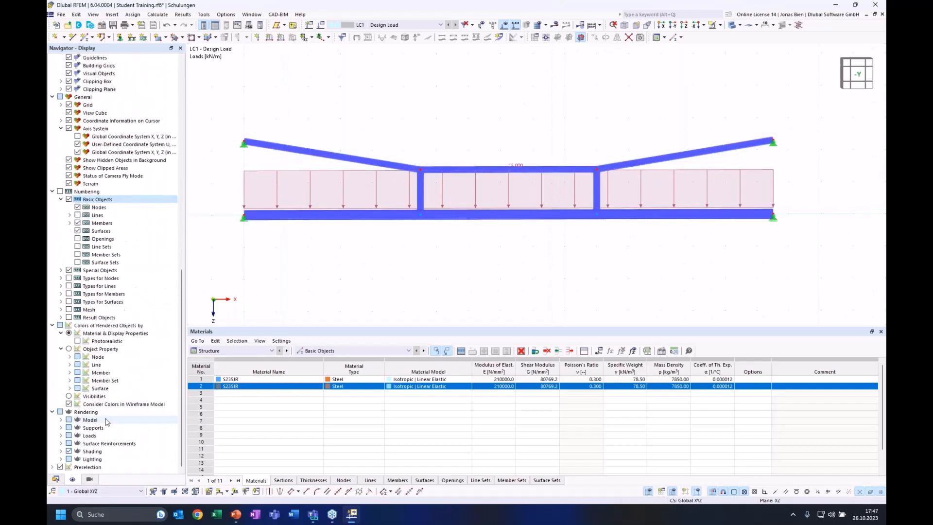
{"action": "left_click", "coordinate": [69, 364]}
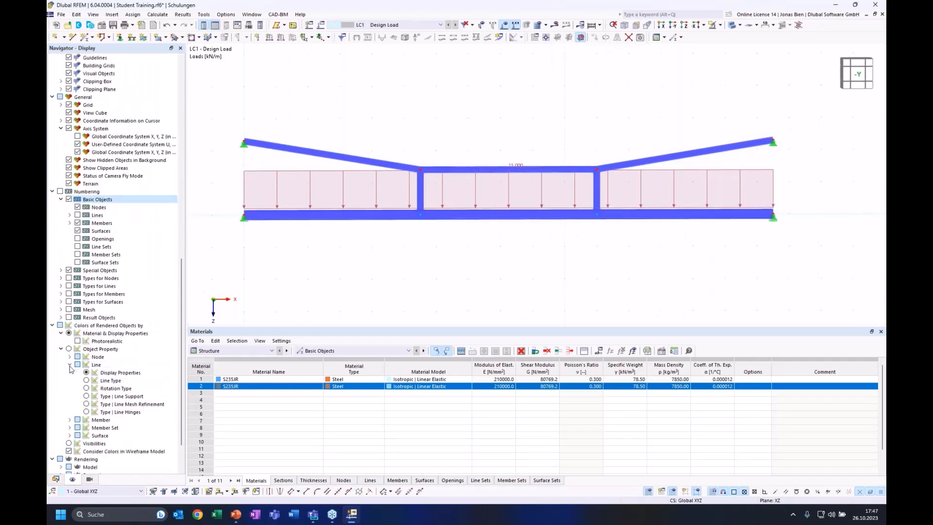
{"action": "left_click", "coordinate": [69, 419]}
{"action": "scroll", "coordinate": [80, 408], "scroll_direction": "down", "scroll_amount": 2}
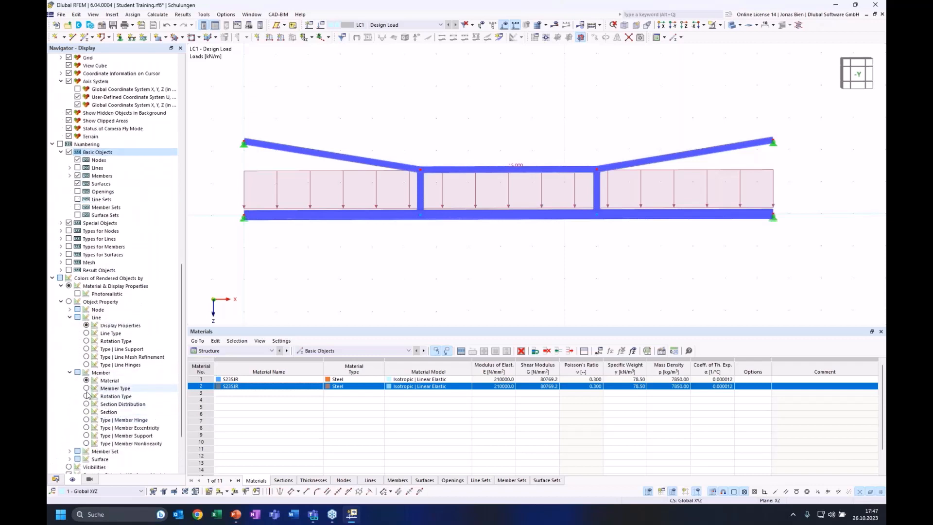
{"action": "left_click", "coordinate": [87, 412]}
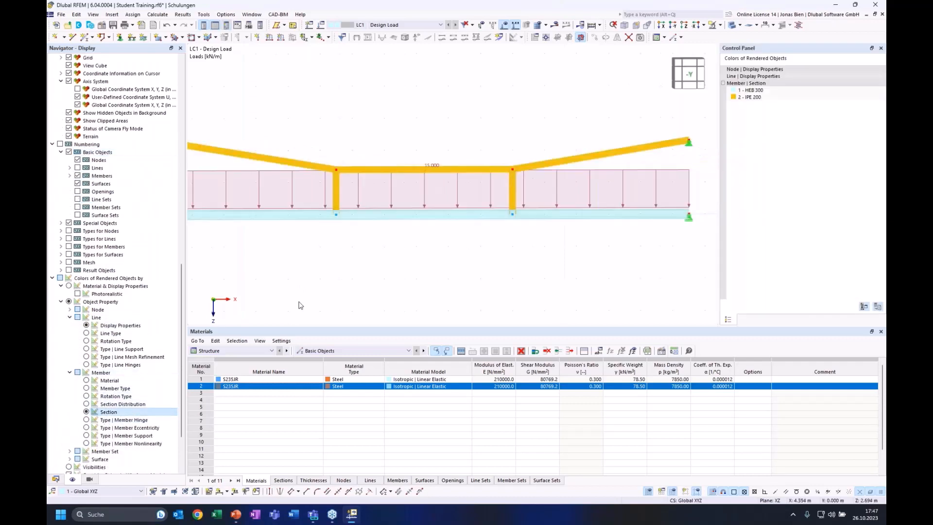
{"action": "scroll", "coordinate": [413, 244], "scroll_direction": "down", "scroll_amount": 3}
{"action": "middle_click_drag", "start_coordinate": [393, 136], "coordinate": [403, 136]}
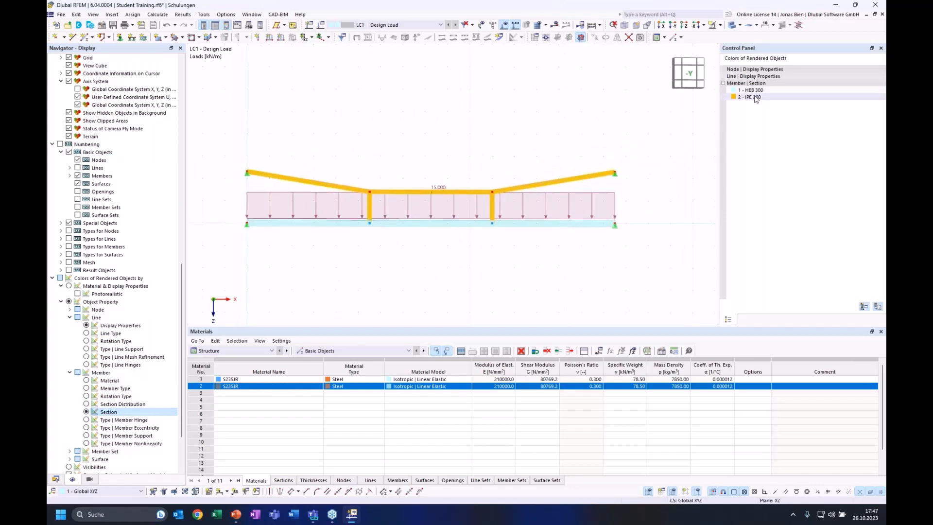
Step: Check the members coloured by Member Type and by Section Distribution, and restore the colouring by Section
{"action": "left_click", "coordinate": [86, 389]}
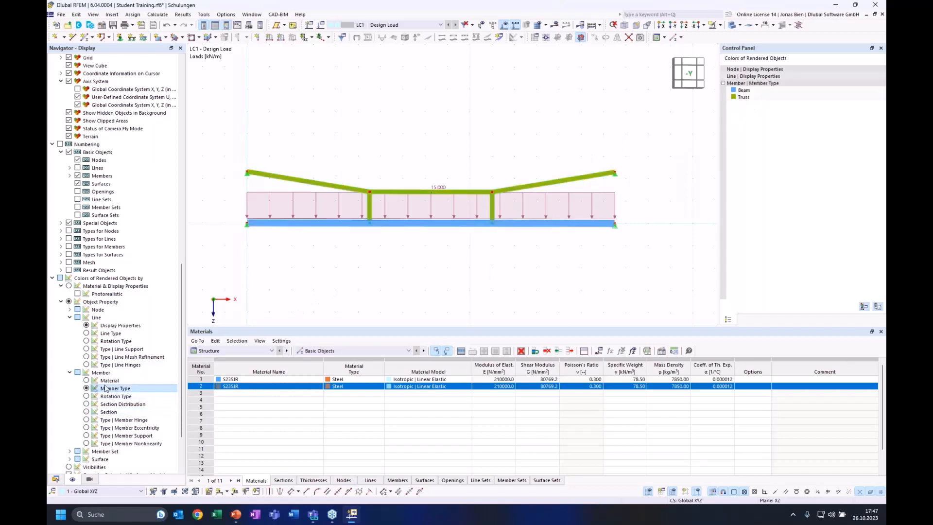
{"action": "left_click", "coordinate": [86, 404]}
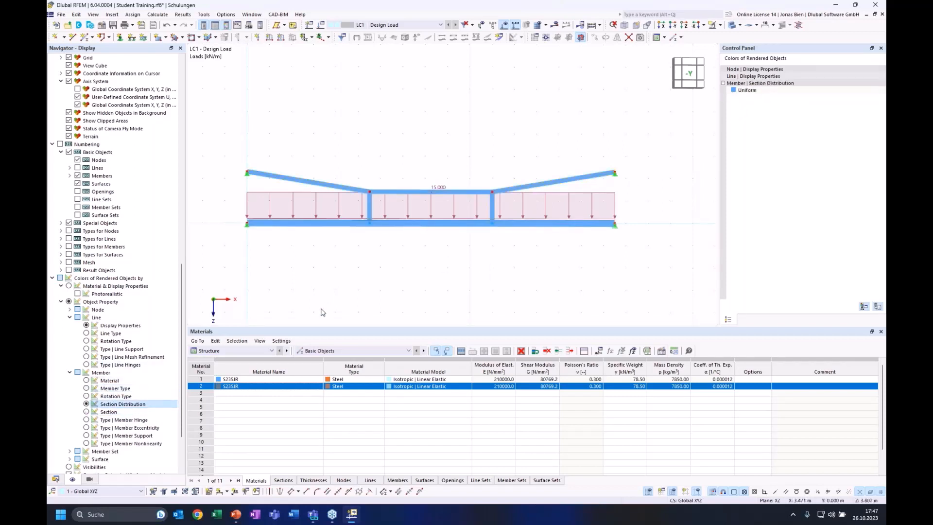
{"action": "left_click", "coordinate": [86, 412]}
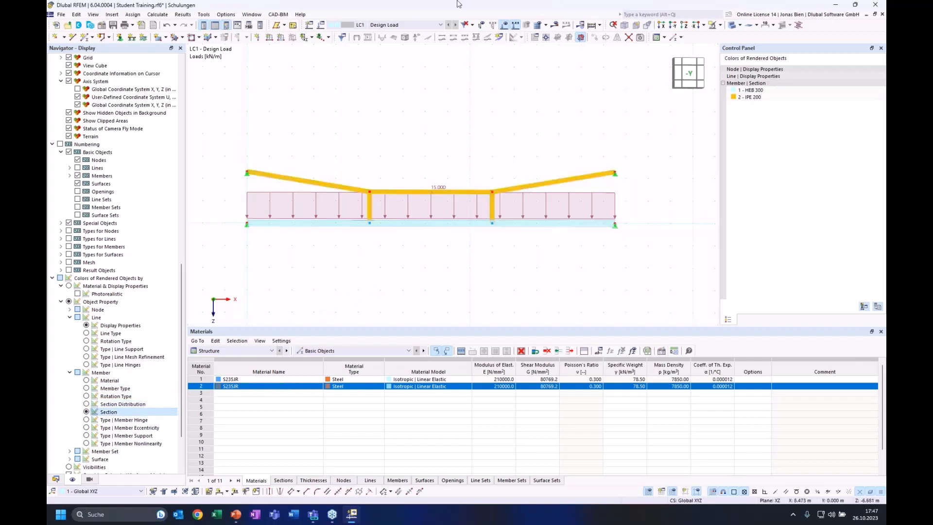
Step: Calculate LC1 and inspect the global deformations |u| of the suspended beam, returning to the -Y view
{"action": "left_click", "coordinate": [556, 26]}
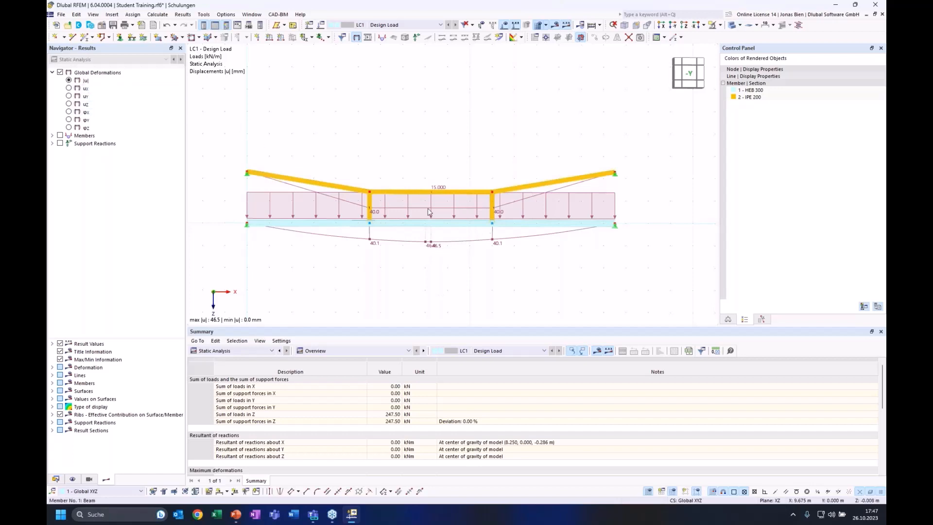
{"action": "middle_click_drag", "start_coordinate": [397, 211], "coordinate": [417, 213], "text": "ctrl"}
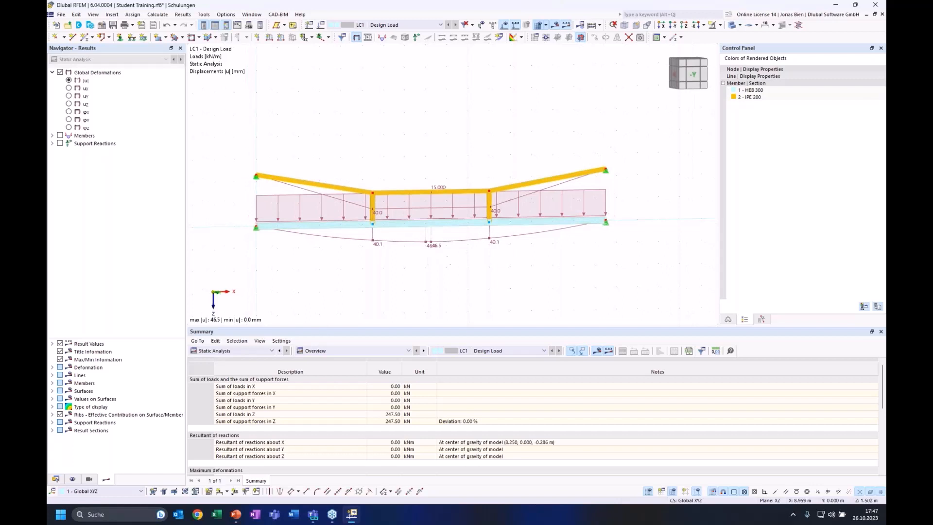
{"action": "middle_click_drag", "start_coordinate": [446, 256], "coordinate": [422, 256], "text": "ctrl"}
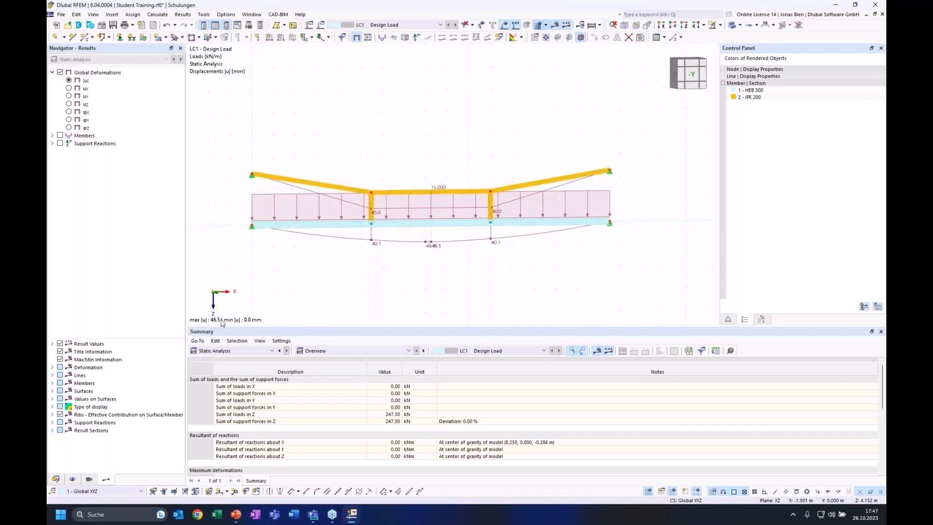
{"action": "left_click", "coordinate": [691, 75]}
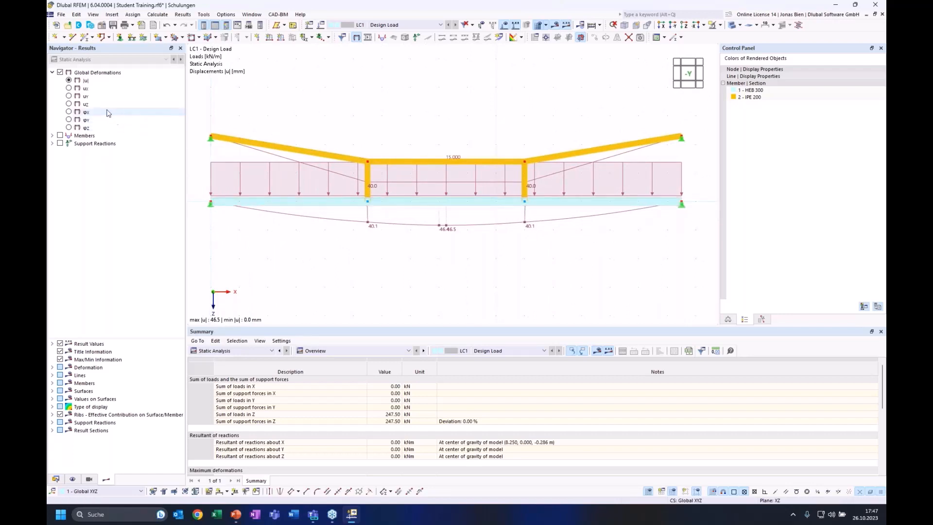
Step: Display the member deformations as Section Colored and show the colour scale for the global deformations
{"action": "left_click", "coordinate": [52, 383]}
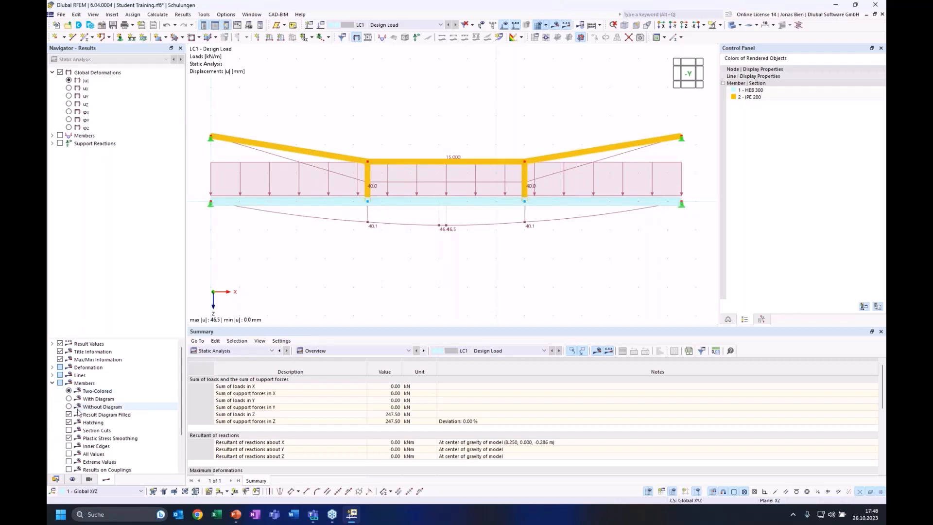
{"action": "left_click", "coordinate": [52, 382]}
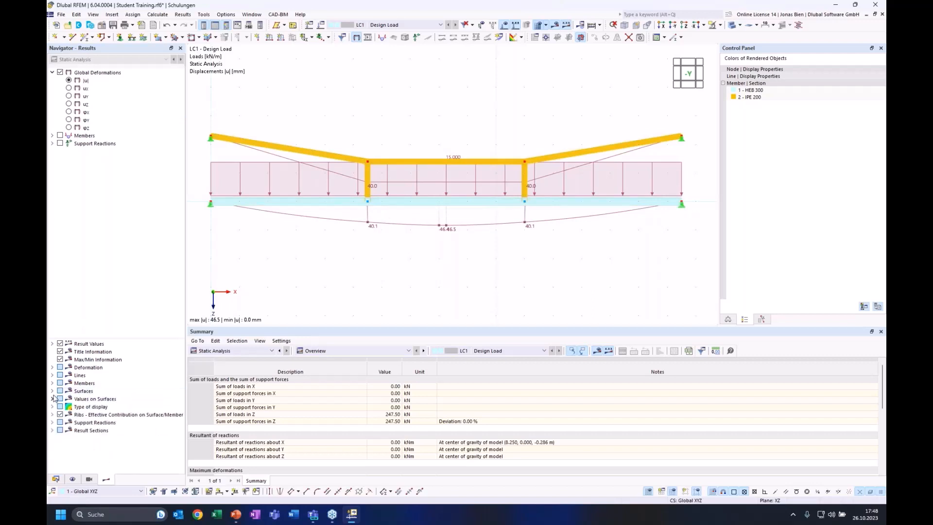
{"action": "left_click", "coordinate": [53, 398]}
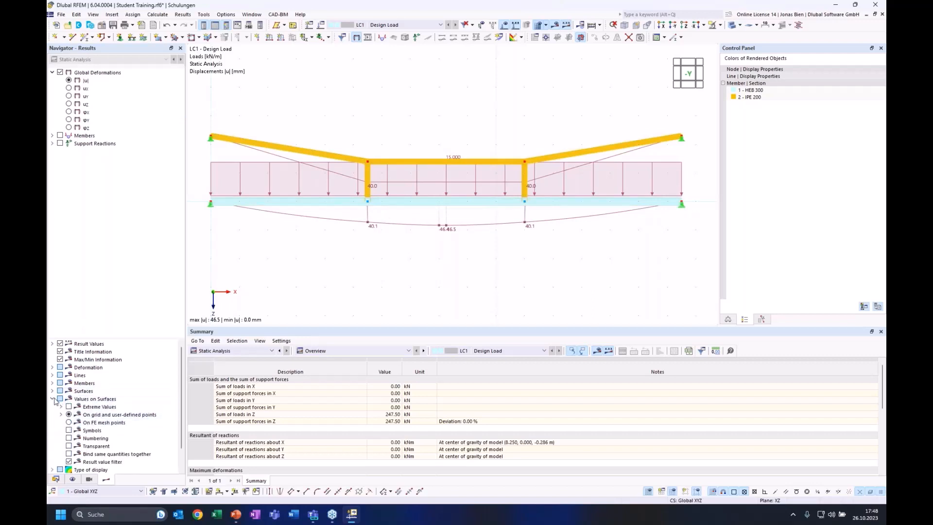
{"action": "left_click", "coordinate": [52, 399]}
{"action": "left_click", "coordinate": [52, 367]}
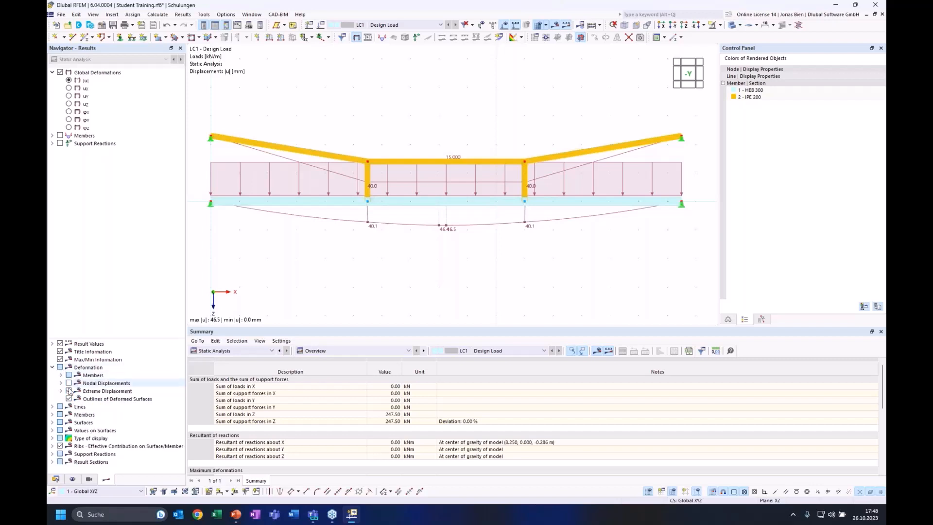
{"action": "left_click", "coordinate": [60, 375]}
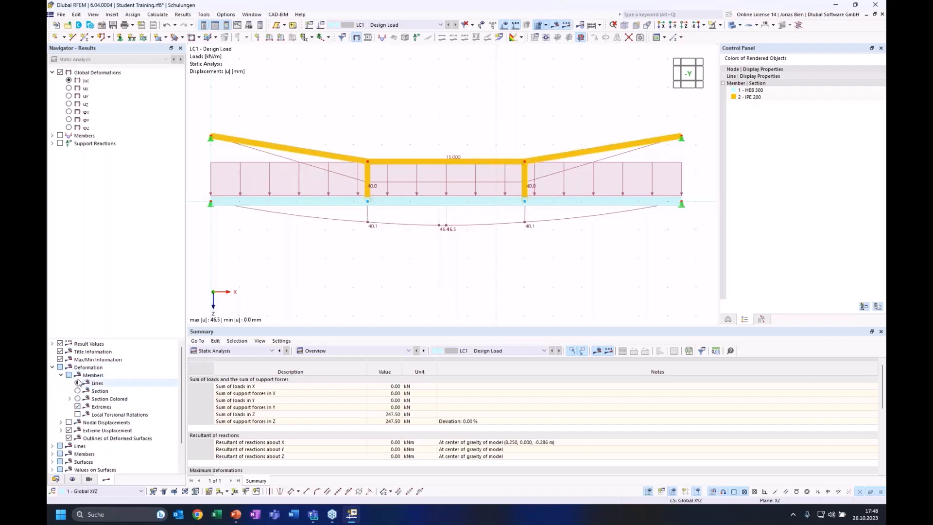
{"action": "left_click", "coordinate": [78, 383]}
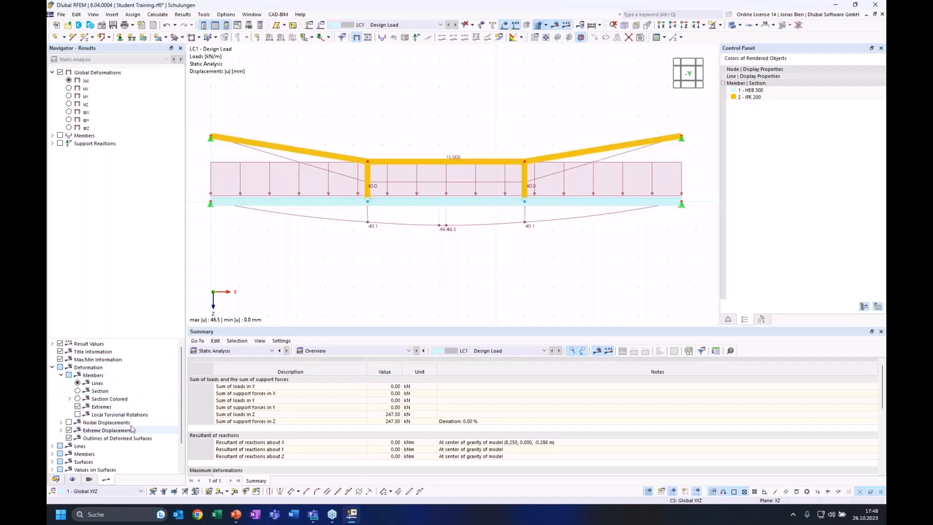
{"action": "left_click", "coordinate": [78, 399]}
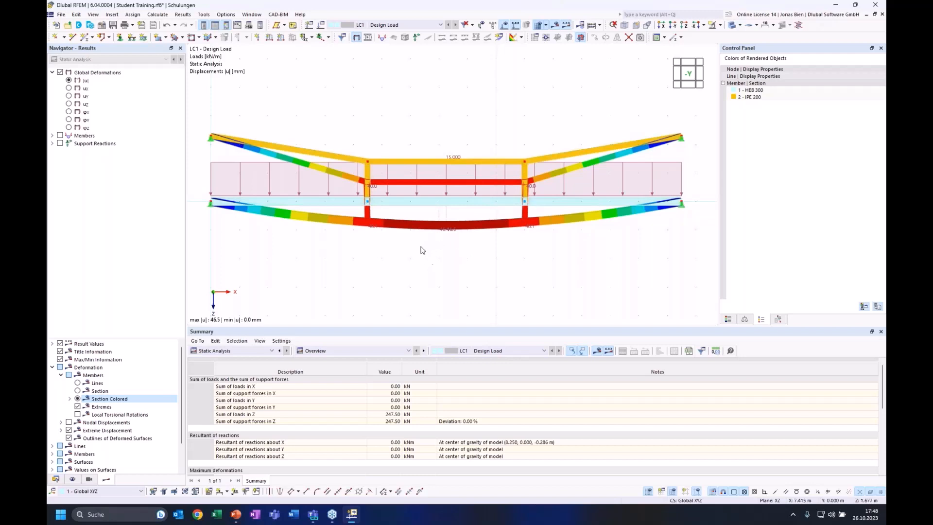
{"action": "left_click", "coordinate": [730, 320]}
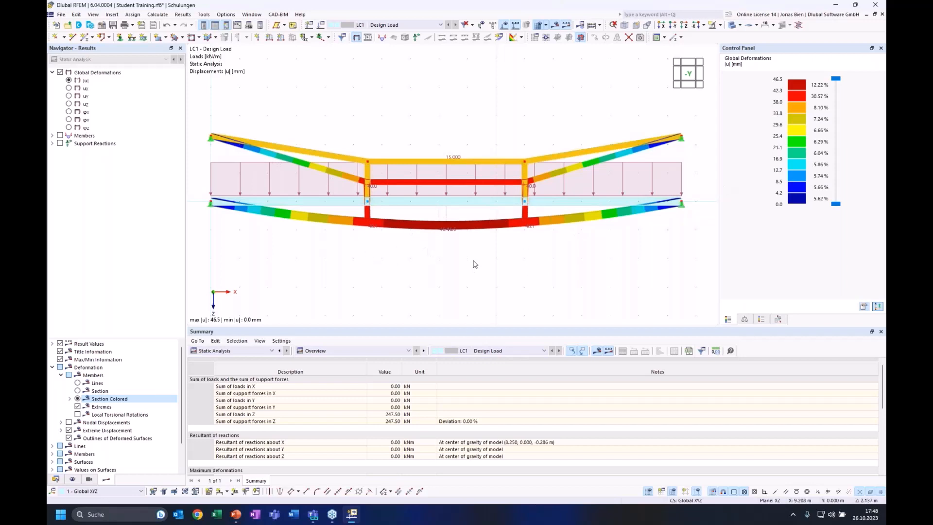
{"action": "middle_click_drag", "start_coordinate": [427, 243], "coordinate": [456, 228], "text": "ctrl"}
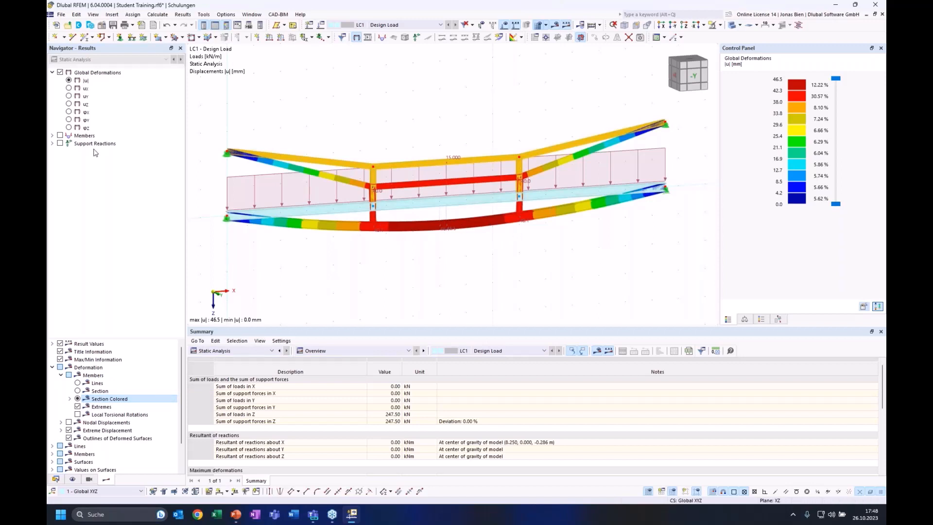
Step: Display the members' internal force N in the -Y view and hide the loads
{"action": "double_click", "coordinate": [85, 135]}
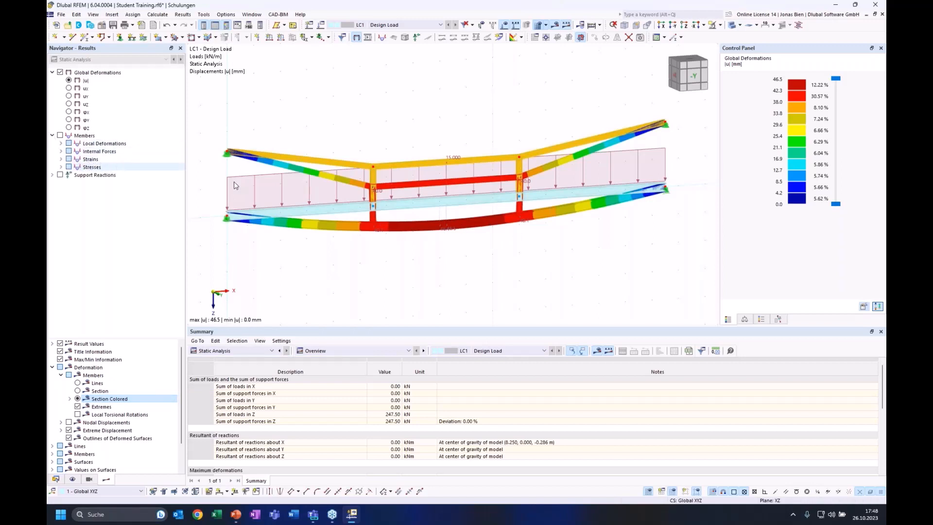
{"action": "left_click", "coordinate": [694, 75]}
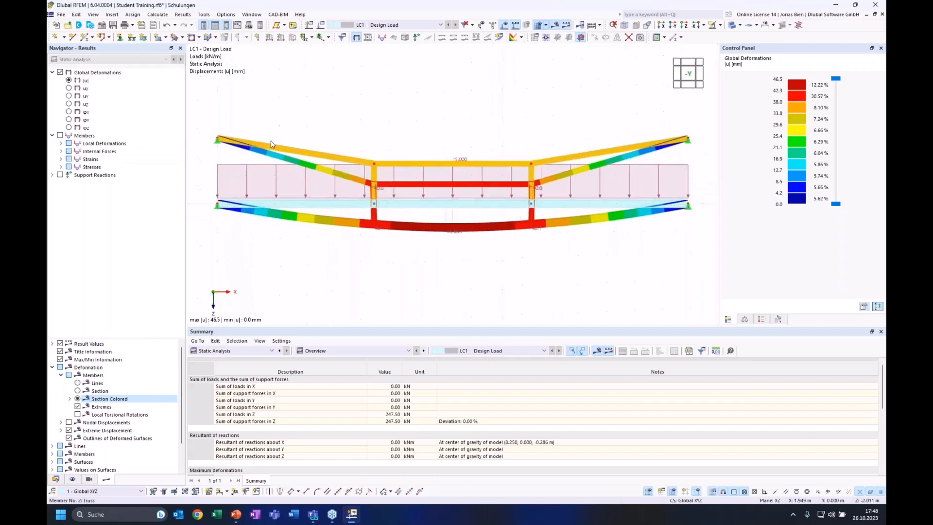
{"action": "left_click", "coordinate": [61, 151]}
{"action": "left_click", "coordinate": [81, 160]}
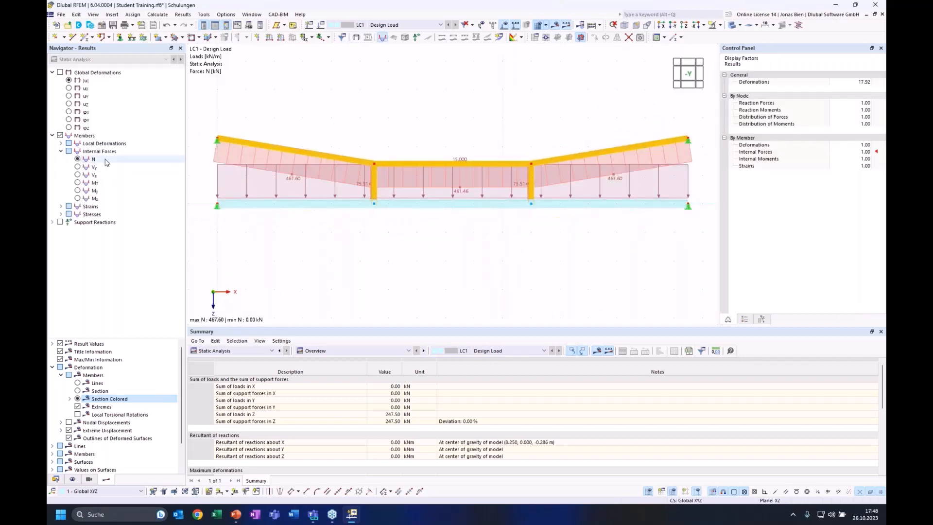
{"action": "left_click", "coordinate": [505, 25]}
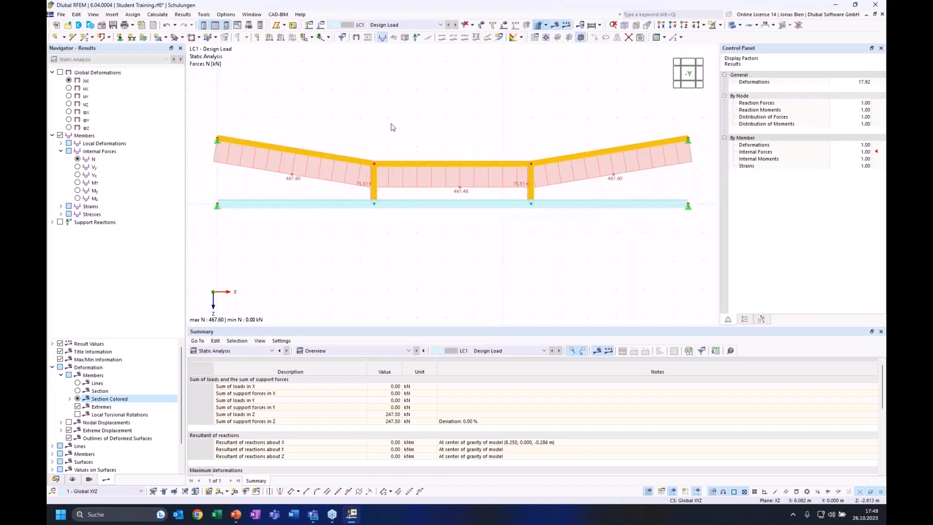
Step: Display the members' bending moment My and label its diagram with all values
{"action": "left_click", "coordinate": [93, 190]}
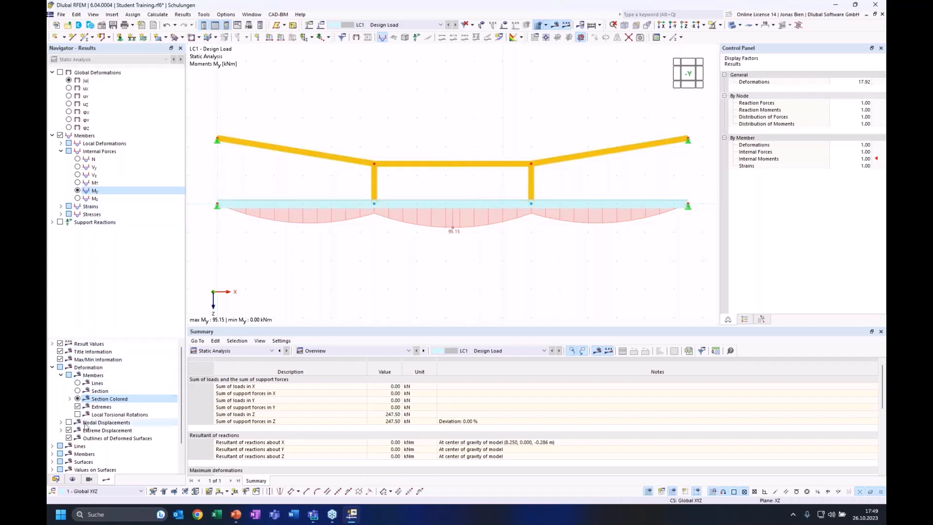
{"action": "scroll", "coordinate": [85, 425], "scroll_direction": "down", "scroll_amount": 2}
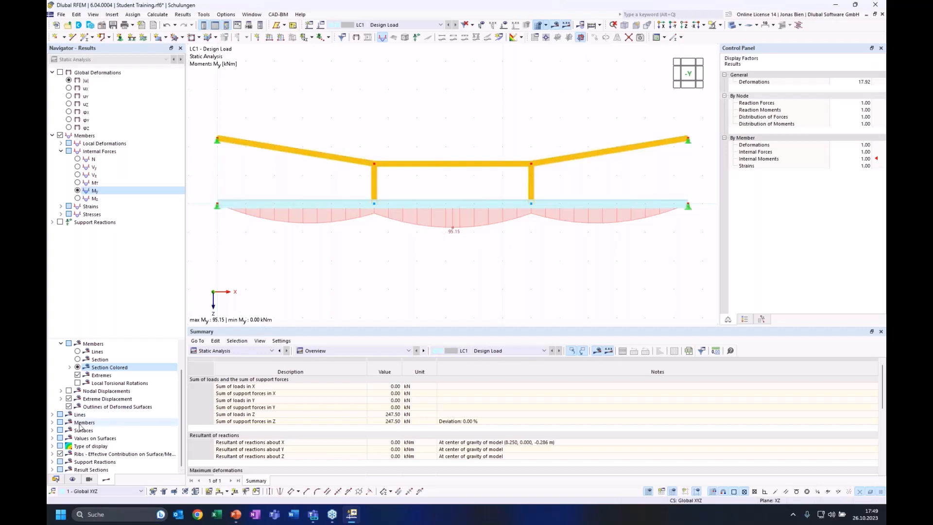
{"action": "left_click", "coordinate": [52, 422]}
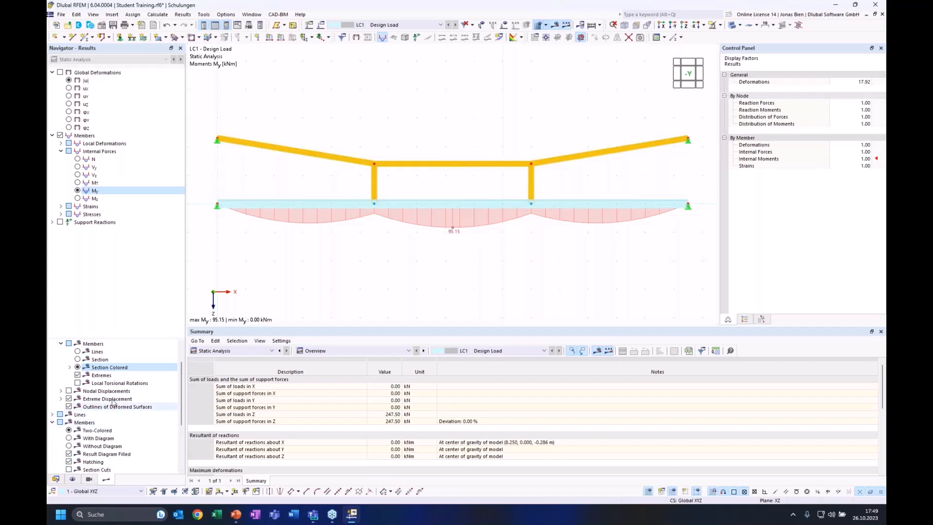
{"action": "scroll", "coordinate": [113, 401], "scroll_direction": "down", "scroll_amount": 2}
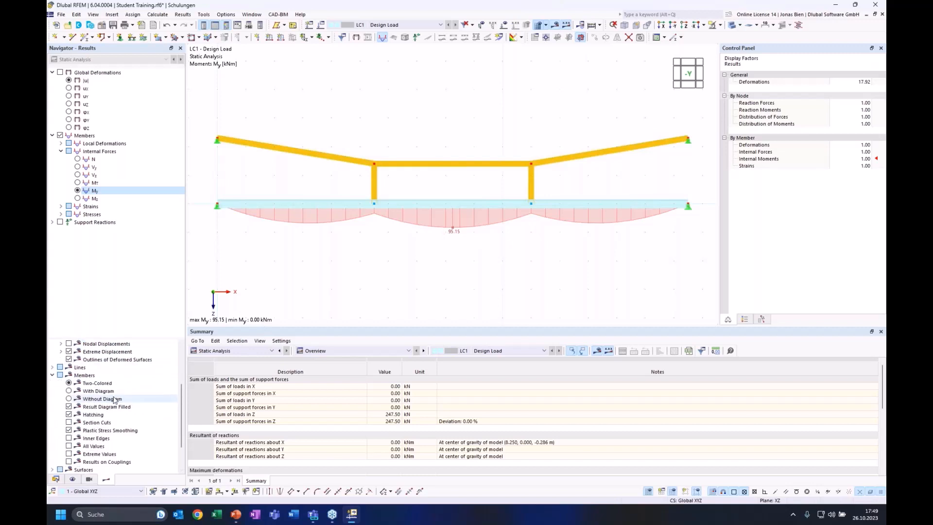
{"action": "left_click", "coordinate": [69, 446]}
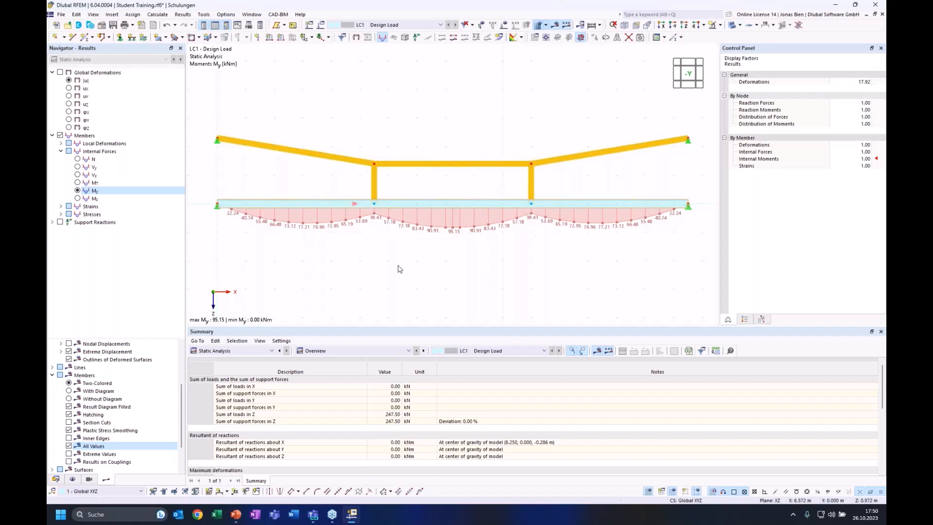
Step: Inspect the result diagrams of the horizontal beam, adding the shear force Vz to |u| and My, and close them
{"action": "left_click", "coordinate": [452, 38]}
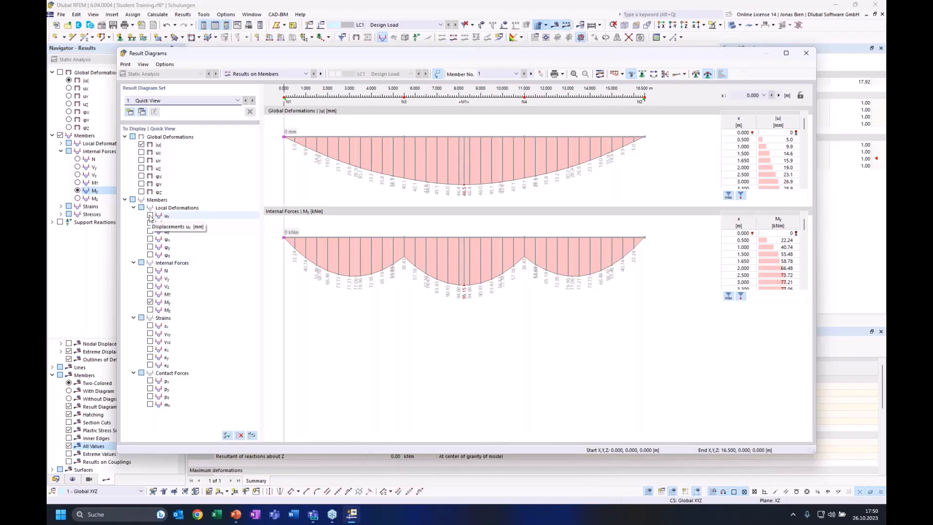
{"action": "left_click", "coordinate": [150, 270]}
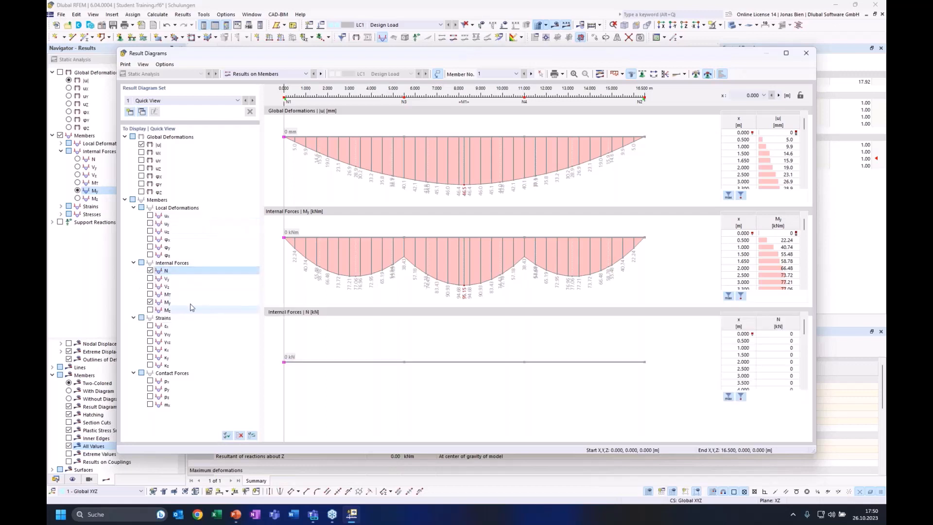
{"action": "left_click", "coordinate": [150, 270]}
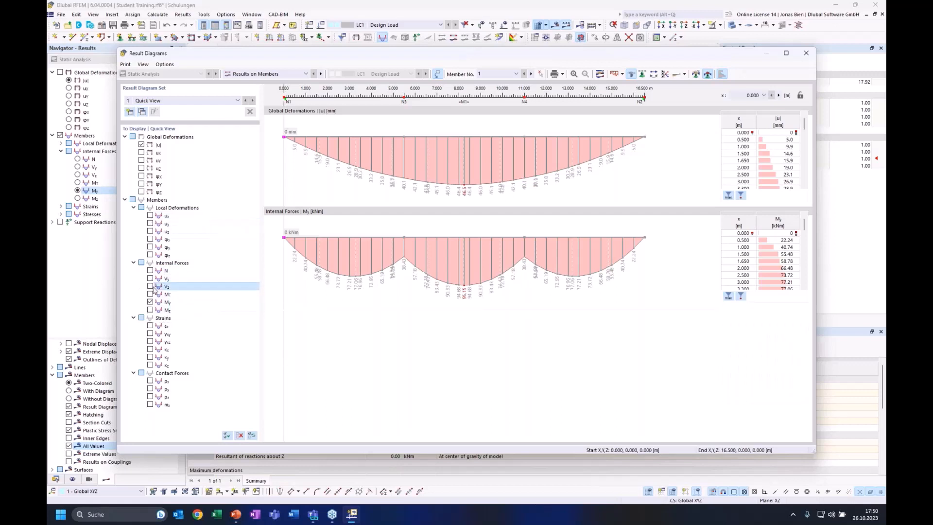
{"action": "left_click", "coordinate": [150, 286]}
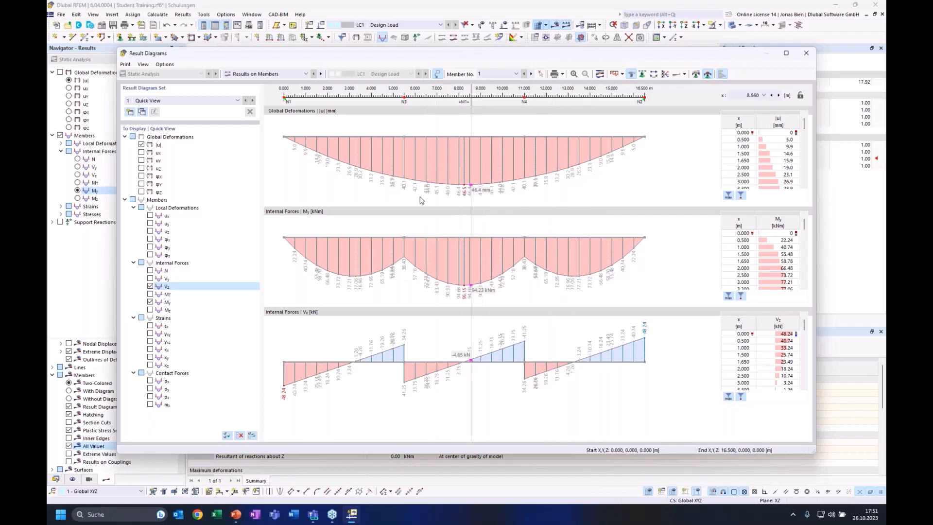
{"action": "left_click", "coordinate": [557, 74]}
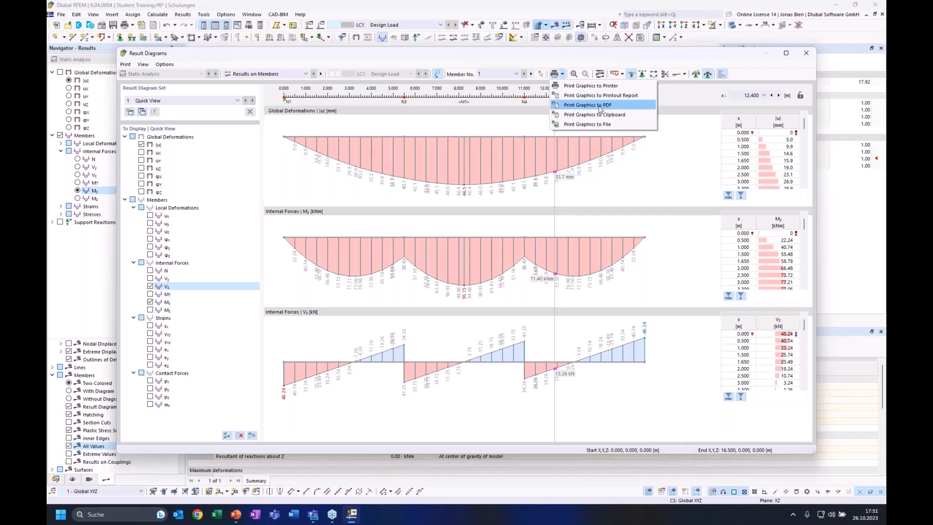
{"action": "left_click", "coordinate": [806, 57]}
{"action": "left_click", "coordinate": [806, 54]}
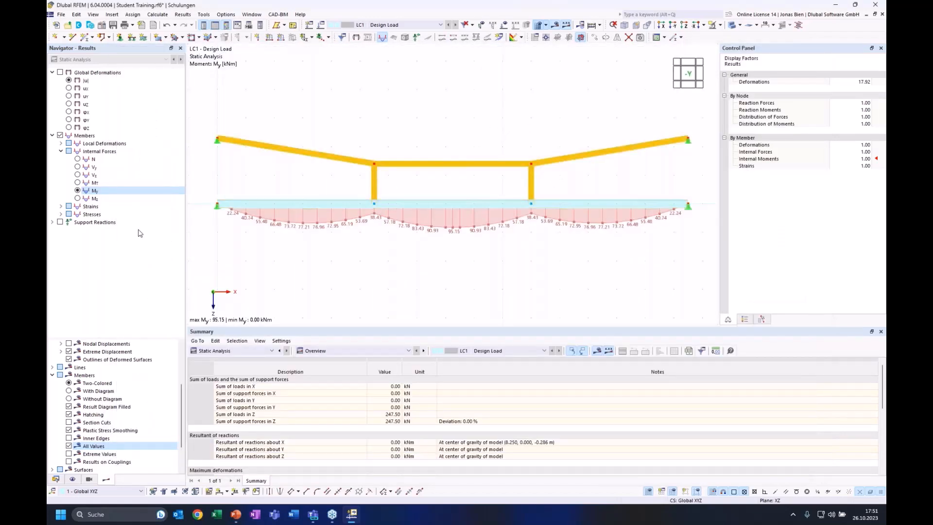
Step: Display the support reactions together with the members' moment My
{"action": "left_click", "coordinate": [60, 222]}
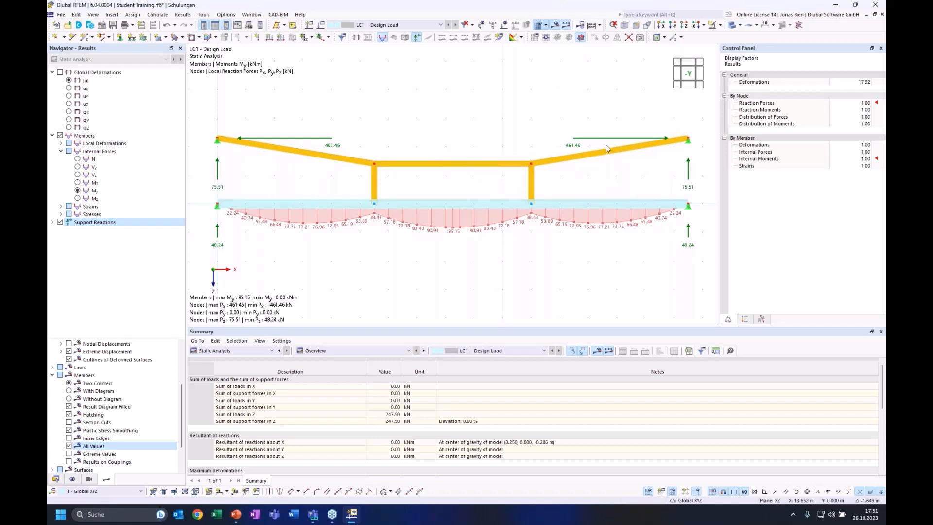
{"action": "scroll", "coordinate": [505, 128], "scroll_direction": "down", "scroll_amount": 1}
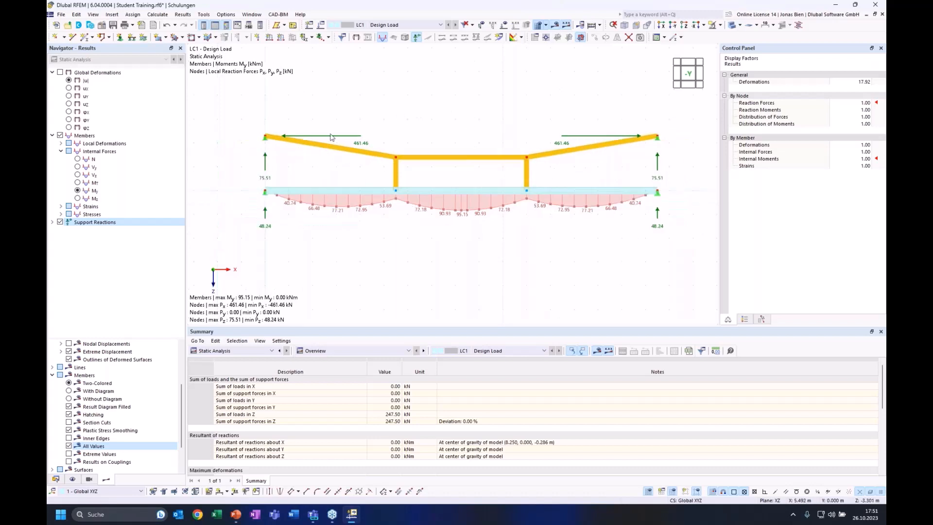
{"action": "mouse_move", "coordinate": [238, 513]}
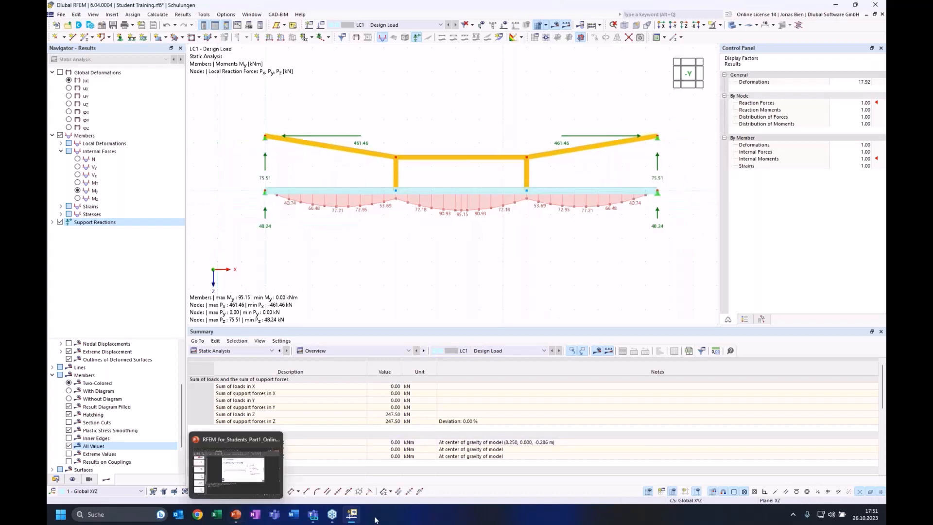
{"action": "left_click", "coordinate": [238, 515]}
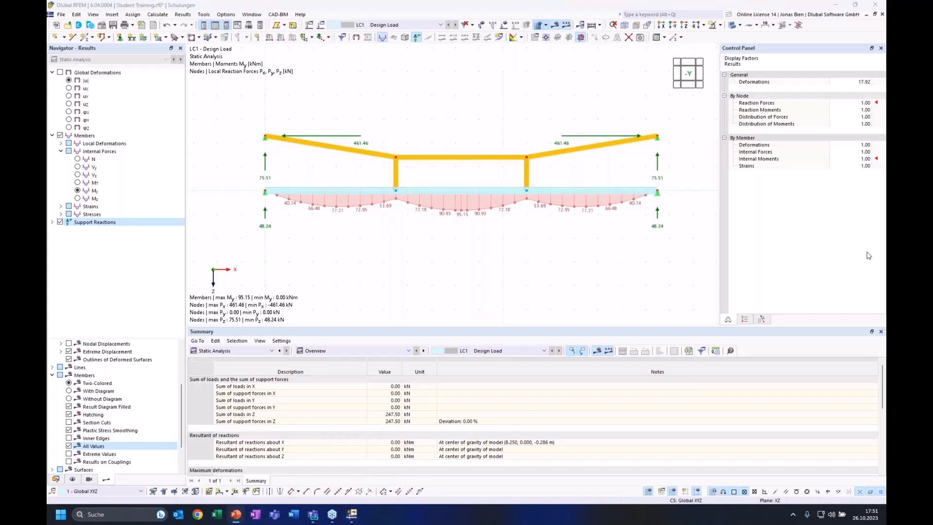
{"action": "left_click", "coordinate": [585, 286]}
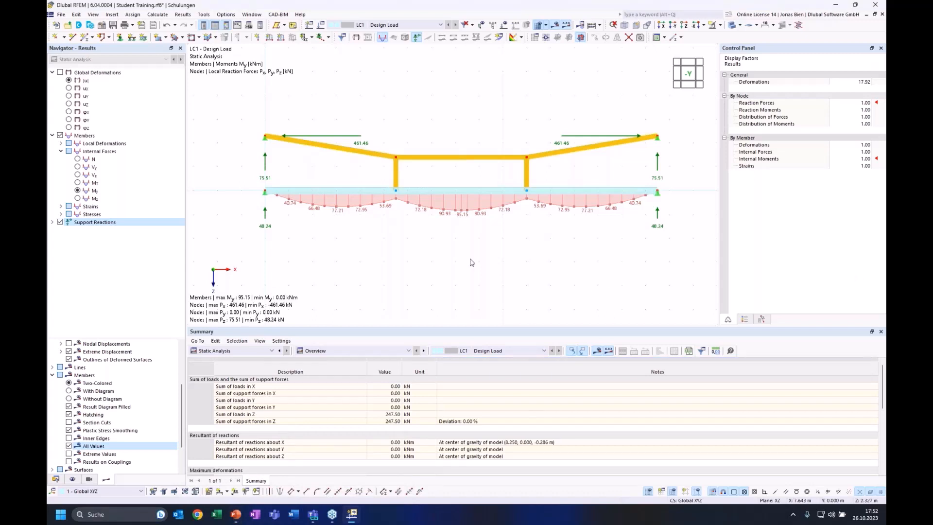
Step: Delete the whole suspended beam structure with its supports, keeping the materials and sections
{"action": "middle_click_drag", "start_coordinate": [465, 252], "coordinate": [456, 242]}
{"action": "left_click_drag", "start_coordinate": [216, 95], "coordinate": [680, 250]}
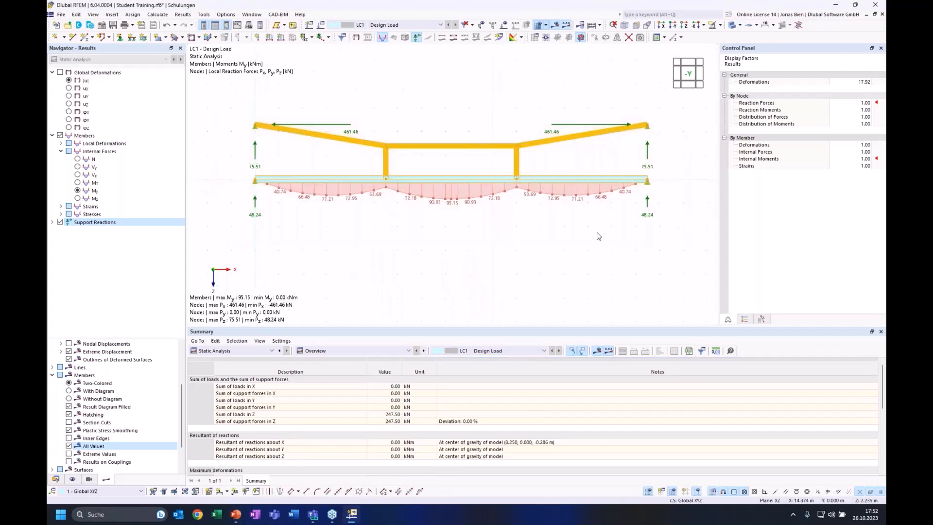
{"action": "middle_click_drag", "start_coordinate": [497, 224], "coordinate": [494, 242]}
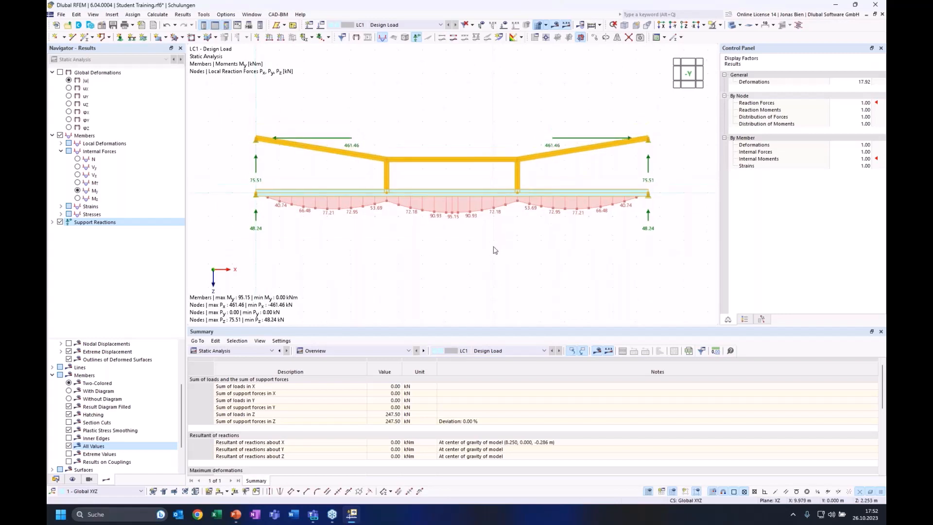
{"action": "key", "text": "Delete"}
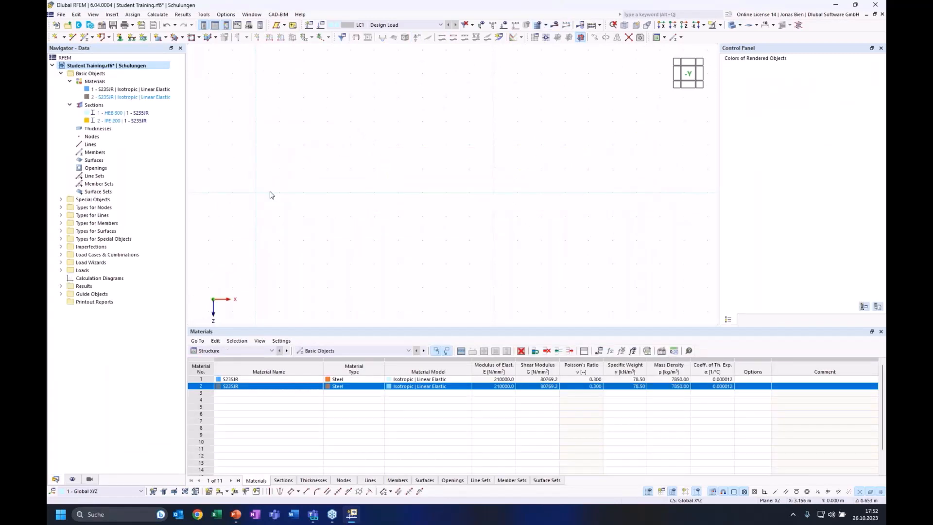
{"action": "middle_click_drag", "start_coordinate": [262, 193], "coordinate": [313, 210]}
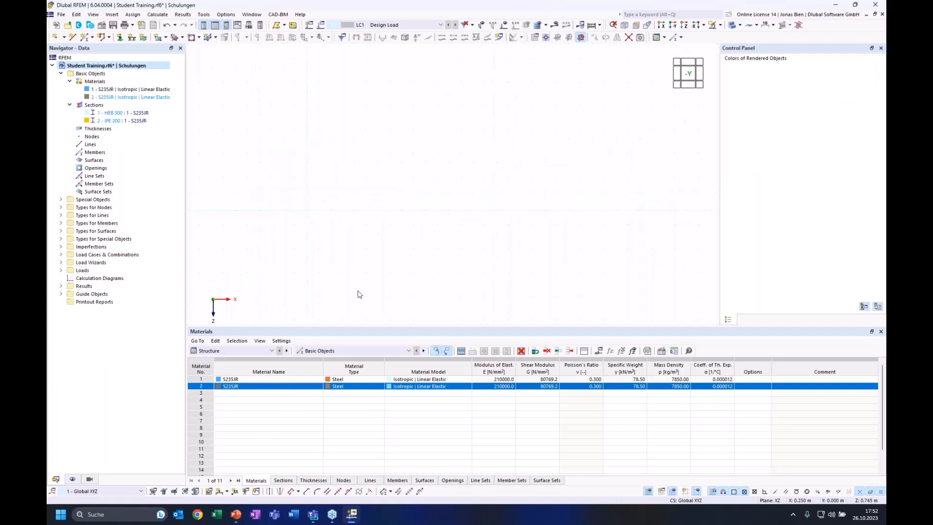
{"action": "left_click", "coordinate": [236, 514]}
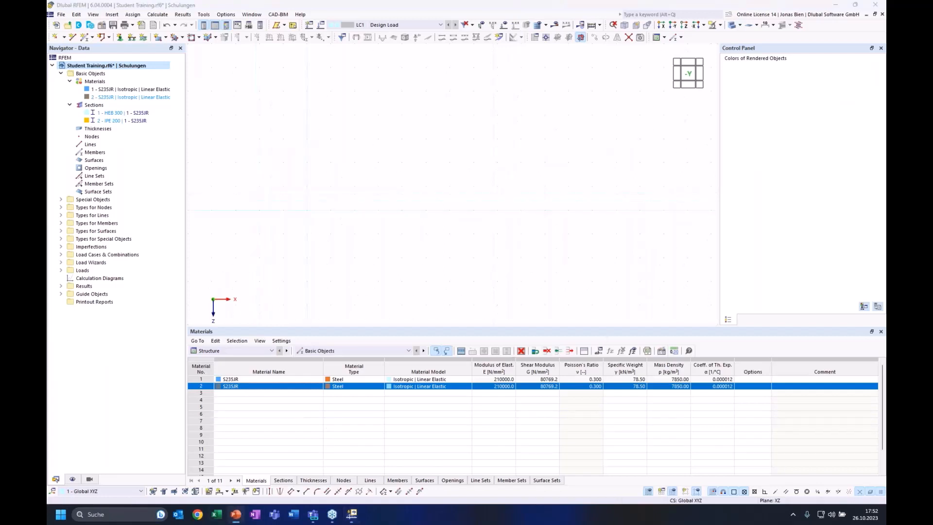
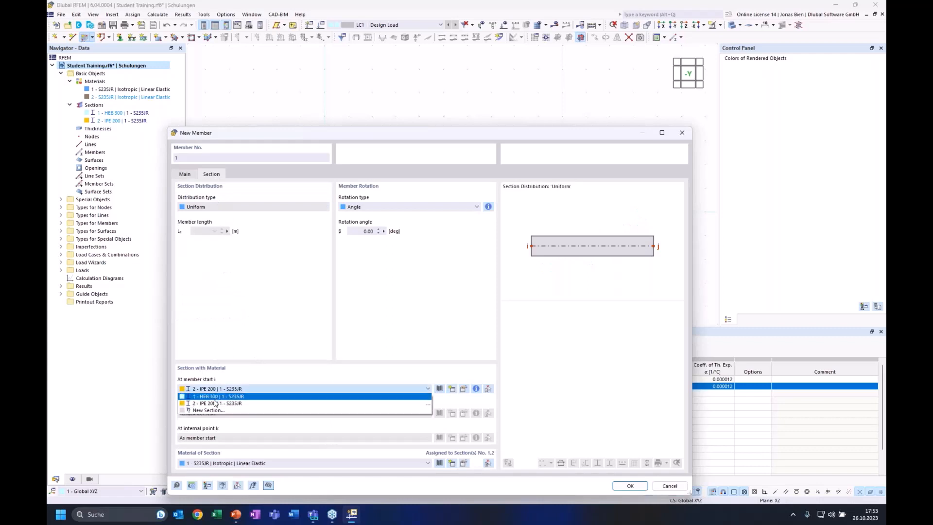
Step: Draw a 3 m single member with section HEB 300 at an angle of 150° starting at the origin
{"action": "left_click", "coordinate": [218, 396]}
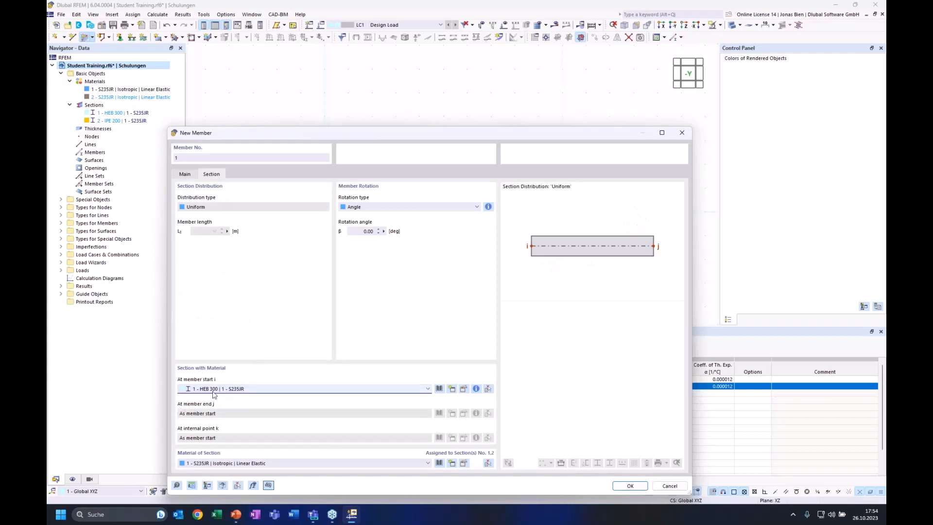
{"action": "key", "text": "Return"}
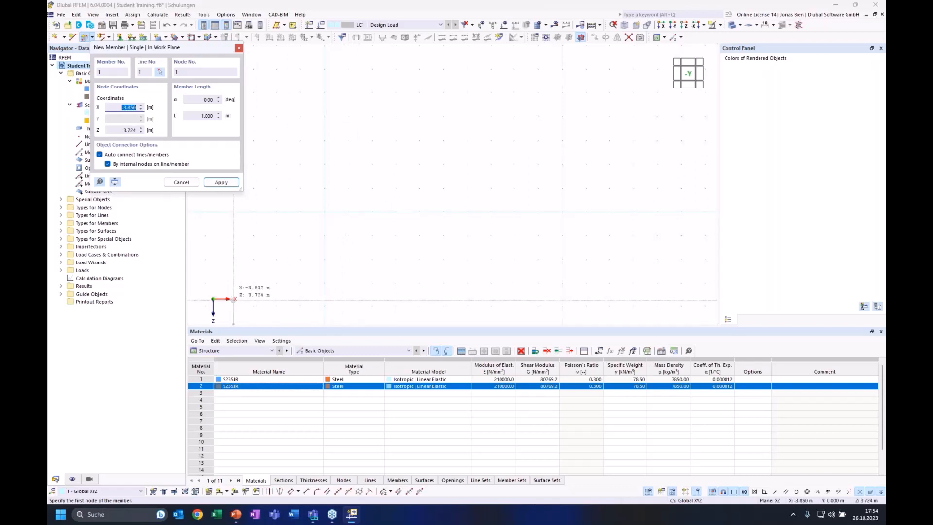
{"action": "left_click", "coordinate": [207, 116]}
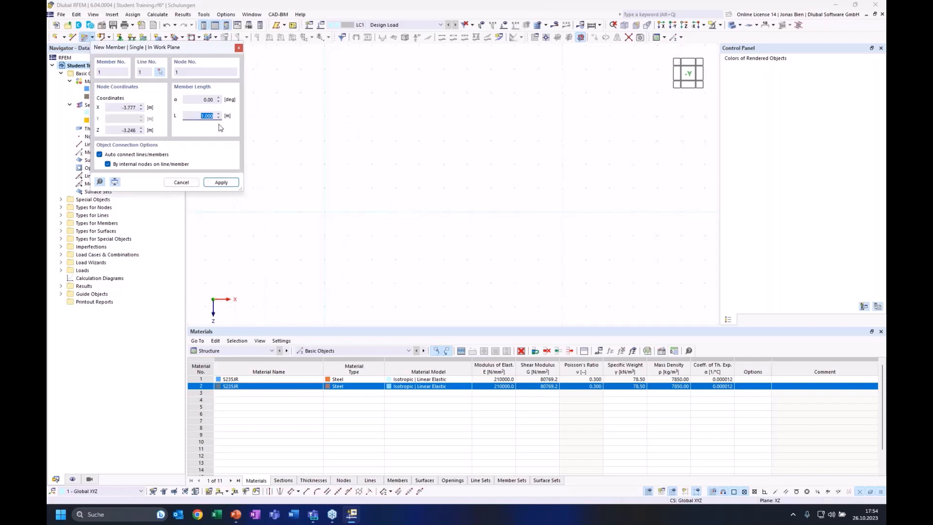
{"action": "left_click", "coordinate": [210, 99]}
{"action": "type", "text": "90+6"}
{"action": "left_click", "coordinate": [201, 116]}
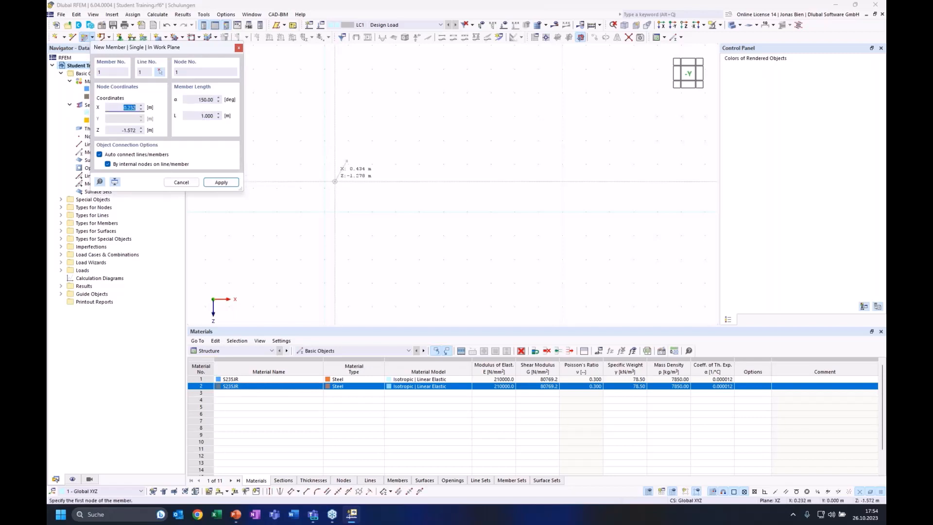
{"action": "left_click", "coordinate": [203, 115]}
{"action": "type", "text": "3"}
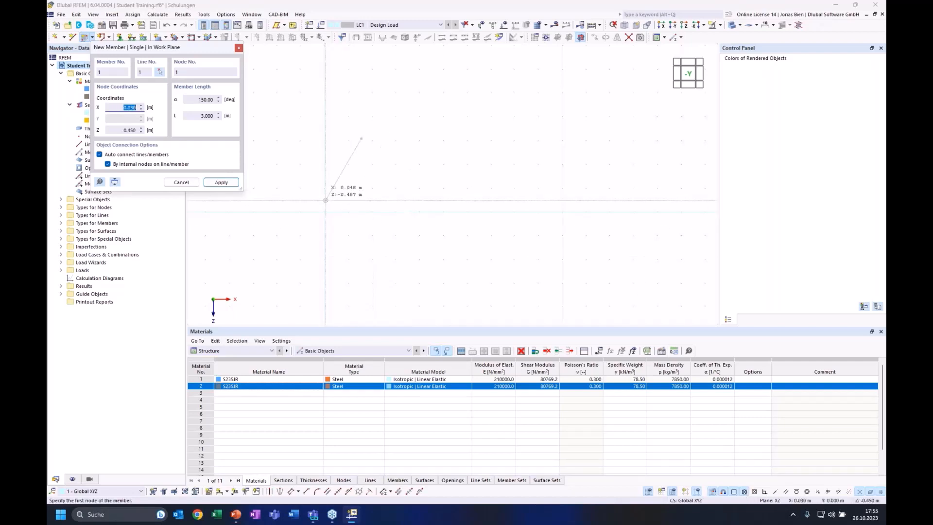
{"action": "left_click", "coordinate": [324, 212]}
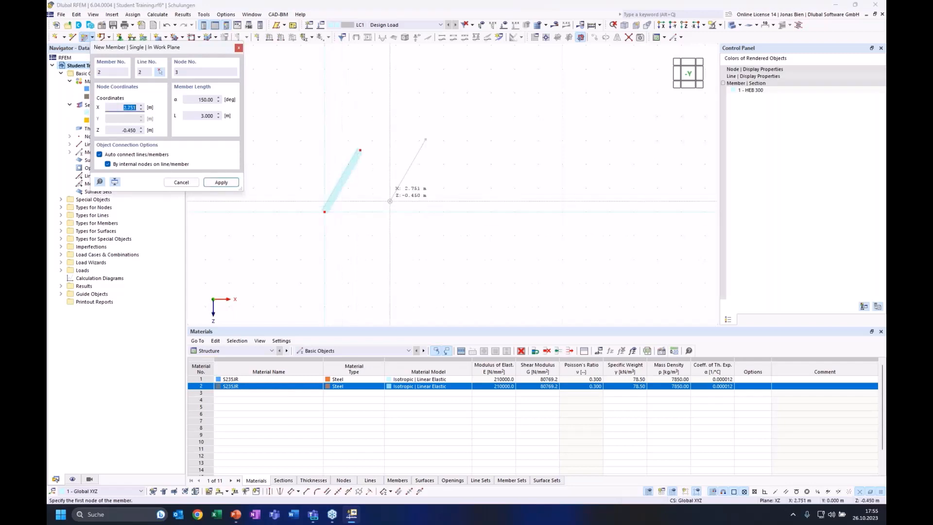
Step: Add a second 3 m HEB 300 member at 210°, starting 3 m along X from the origin, to meet the first member's upper end
{"action": "left_click", "coordinate": [193, 99]}
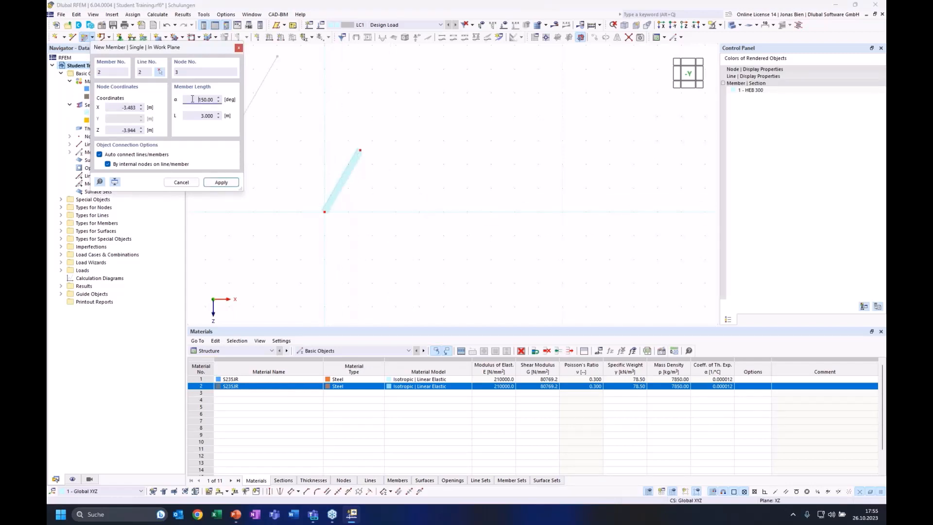
{"action": "left_click_drag", "start_coordinate": [193, 99], "coordinate": [206, 99]}
{"action": "left_click", "coordinate": [188, 99]}
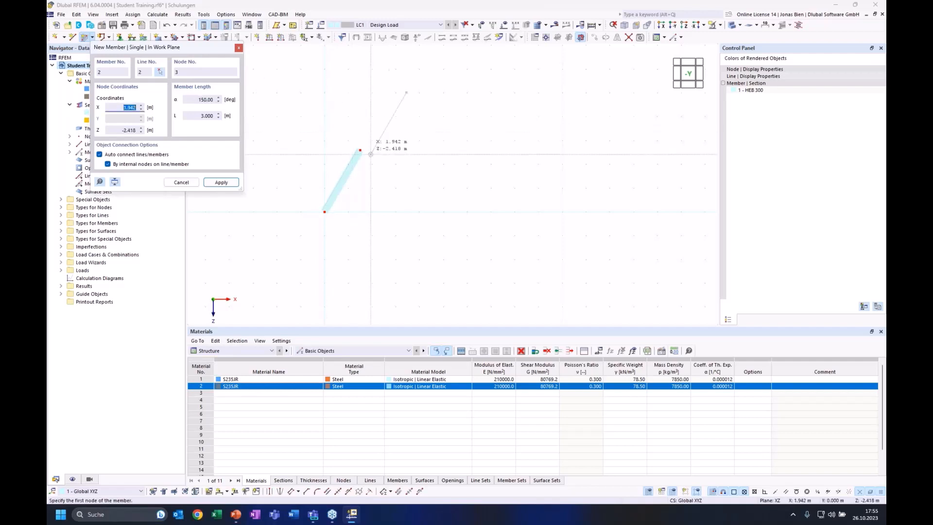
{"action": "left_click", "coordinate": [193, 100]}
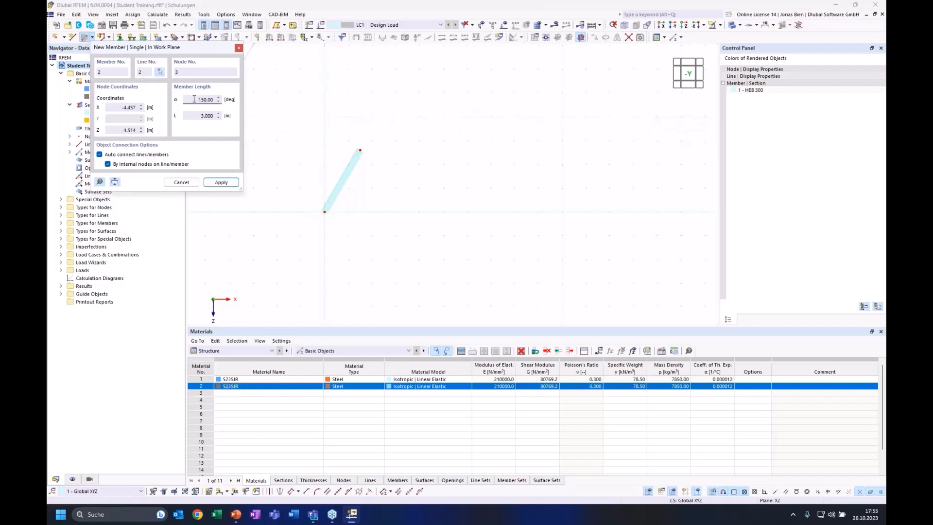
{"action": "type", "text": "60"}
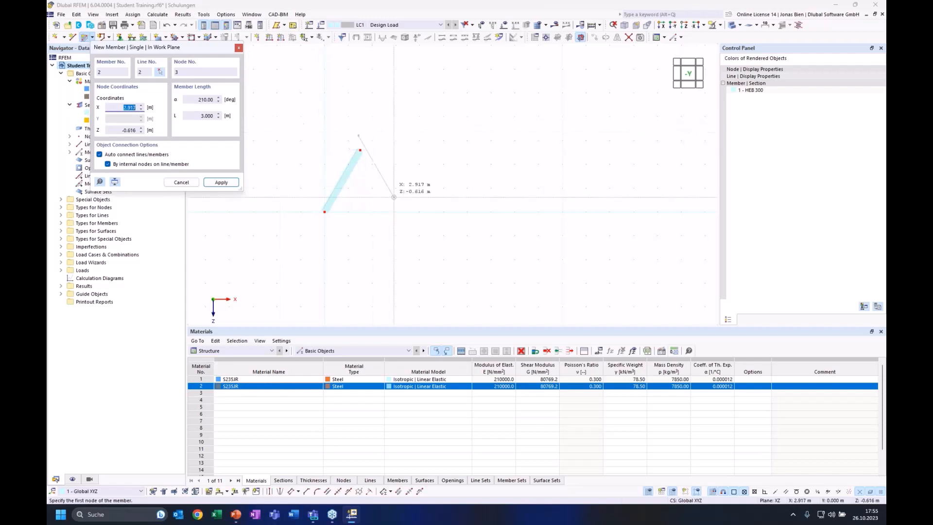
{"action": "left_click", "coordinate": [395, 212]}
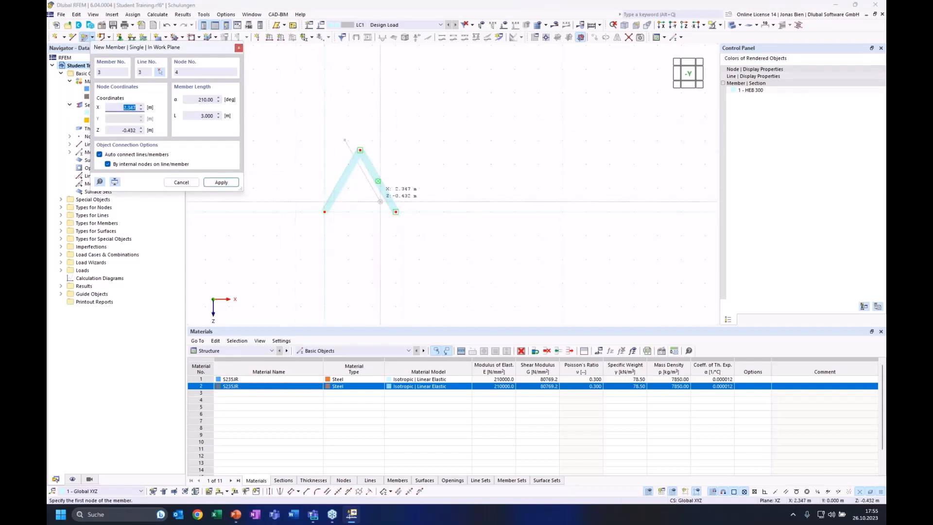
Step: Add a third 3 m HEB 300 member at 90° starting at the origin to close the base of the triangle
{"action": "double_click", "coordinate": [196, 99]}
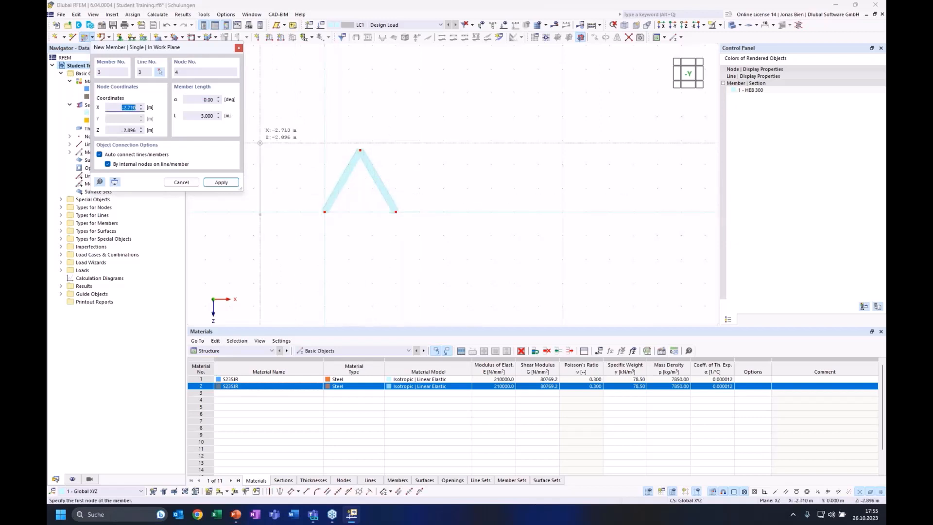
{"action": "double_click", "coordinate": [189, 98]}
{"action": "type", "text": "90"}
{"action": "key", "text": "Tab"}
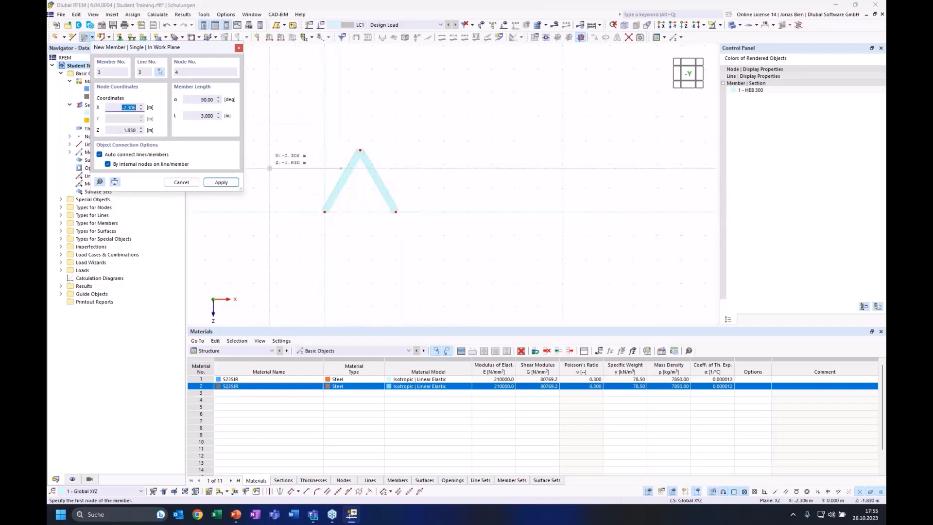
{"action": "left_click", "coordinate": [325, 212]}
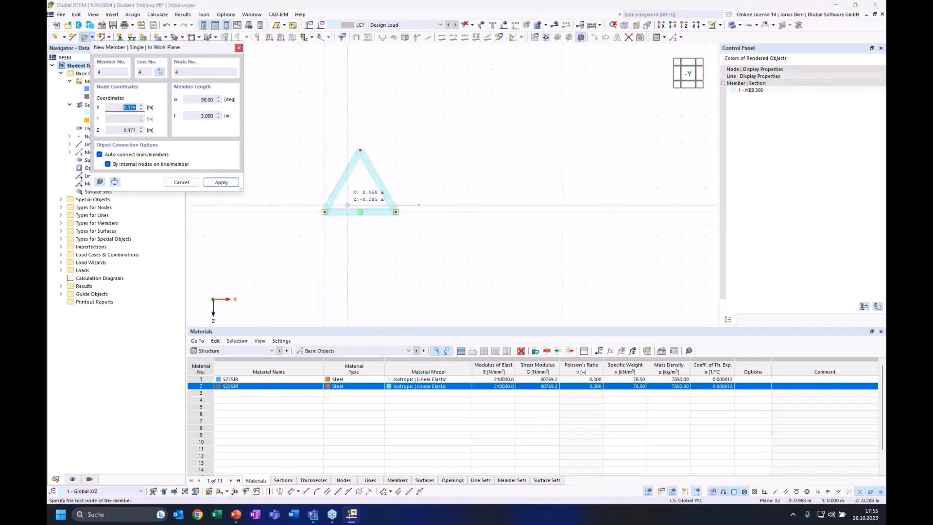
{"action": "key", "text": "Escape"}
{"action": "key", "text": "Escape"}
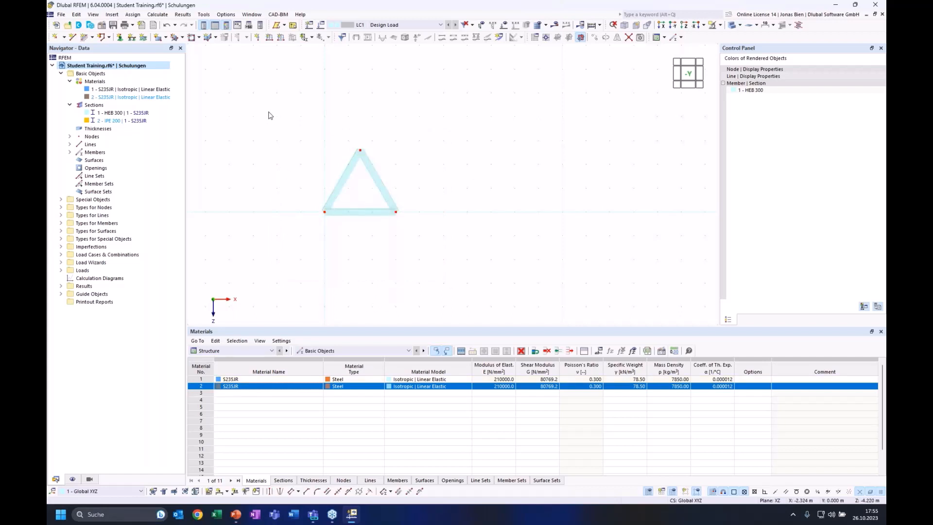
Step: Copy the complete triangle twice along X at 3 m spacing so that three triangles stand side by side
{"action": "left_click_drag", "start_coordinate": [276, 117], "coordinate": [476, 262]}
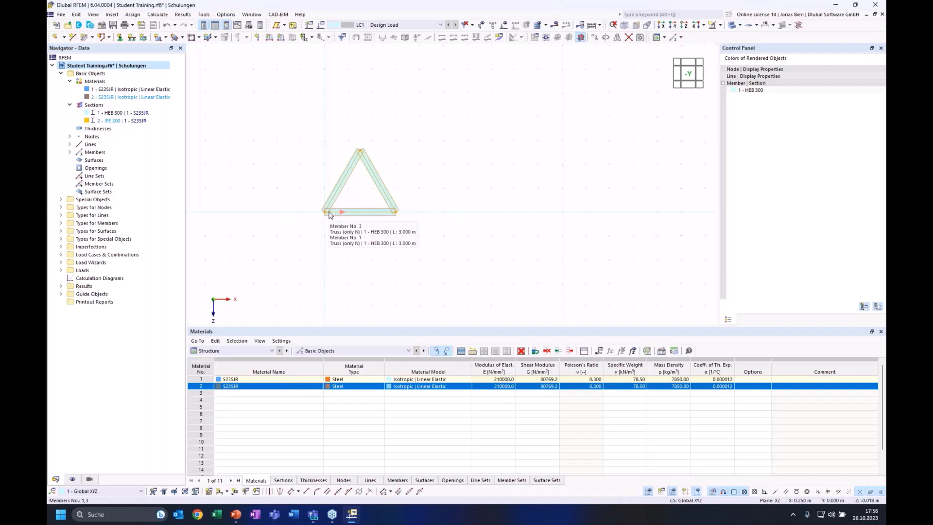
{"action": "left_click_drag", "start_coordinate": [330, 214], "coordinate": [398, 215], "text": "ctrl"}
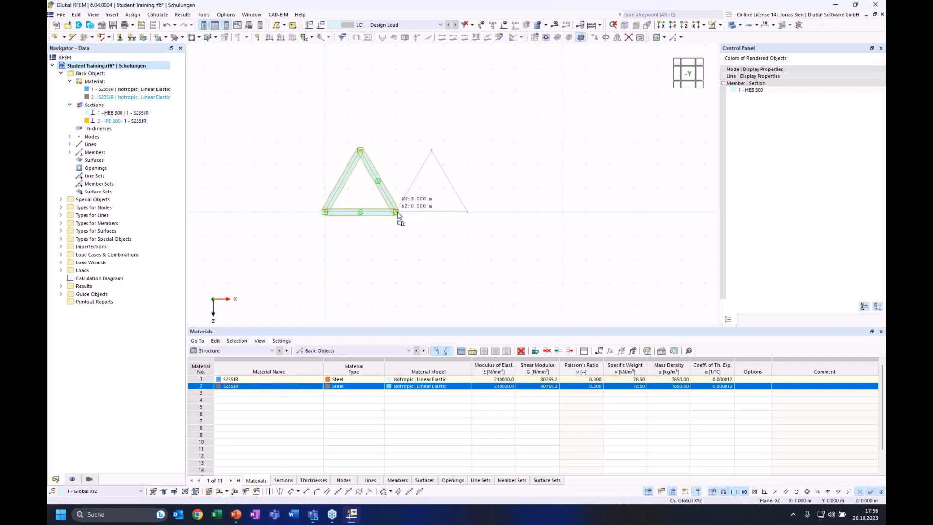
{"action": "mouse_move", "coordinate": [398, 215]}
{"action": "left_mouse_down", "text": "ctrl"}
{"action": "mouse_move", "coordinate": [438, 154]}
{"action": "mouse_move", "coordinate": [463, 143]}
{"action": "mouse_move", "coordinate": [464, 126]}
{"action": "mouse_move", "coordinate": [496, 165]}
{"action": "mouse_move", "coordinate": [471, 187]}
{"action": "mouse_move", "coordinate": [477, 198]}
{"action": "mouse_move", "coordinate": [454, 174]}
{"action": "mouse_move", "coordinate": [456, 201]}
{"action": "mouse_move", "coordinate": [396, 214]}
{"action": "left_mouse_up", "text": "ctrl"}
{"action": "left_click_drag", "start_coordinate": [396, 214], "coordinate": [396, 214], "text": "ctrl"}
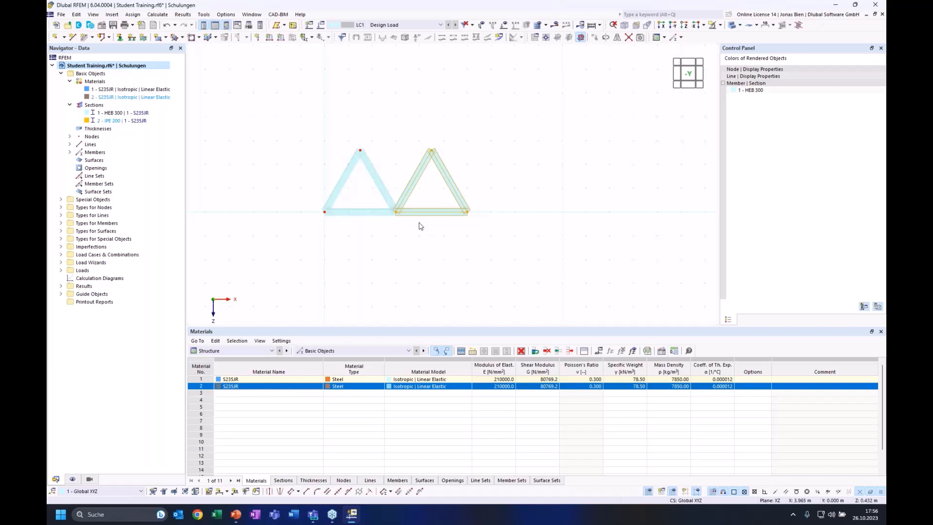
{"action": "left_click_drag", "start_coordinate": [406, 212], "coordinate": [470, 215], "text": "ctrl"}
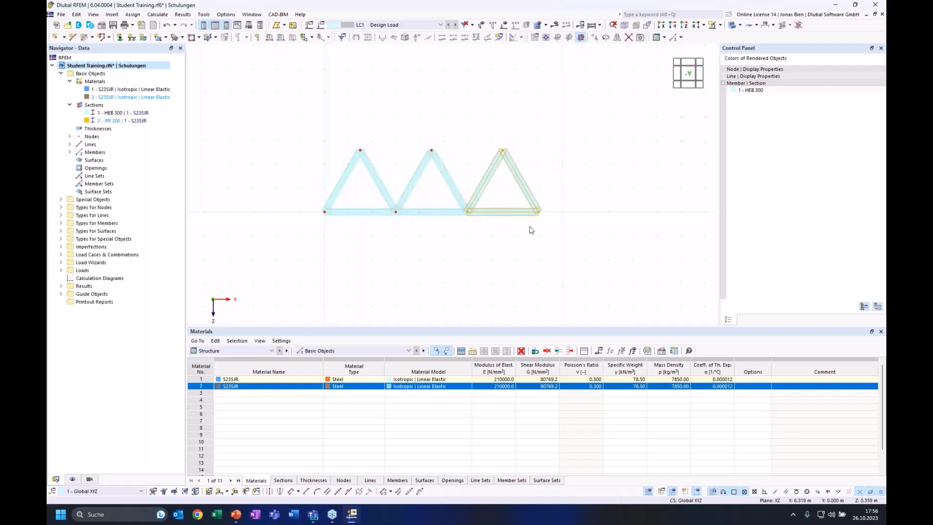
Step: Copy the first two bottom chord members up to the triangle apexes to form the top chord
{"action": "left_click", "coordinate": [590, 237]}
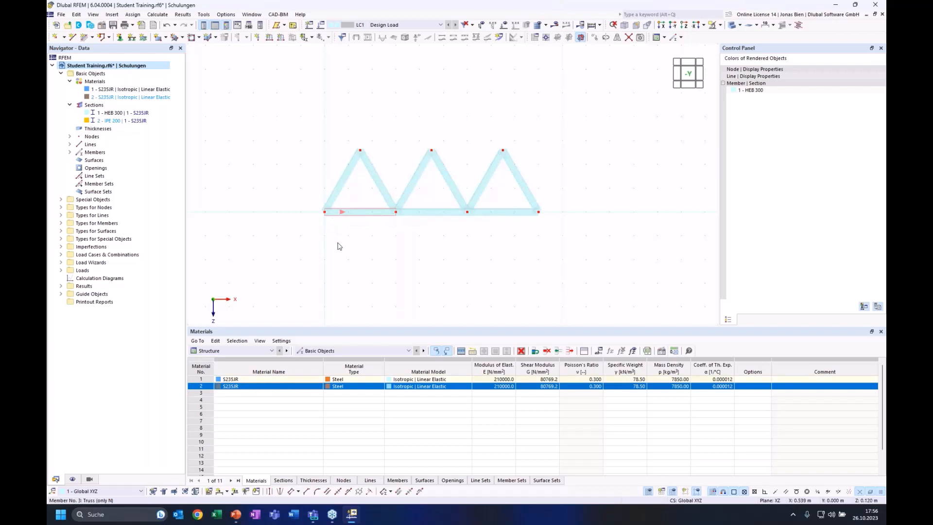
{"action": "left_click", "coordinate": [412, 211], "text": "ctrl"}
{"action": "left_click_drag", "start_coordinate": [335, 216], "coordinate": [361, 151], "text": "ctrl"}
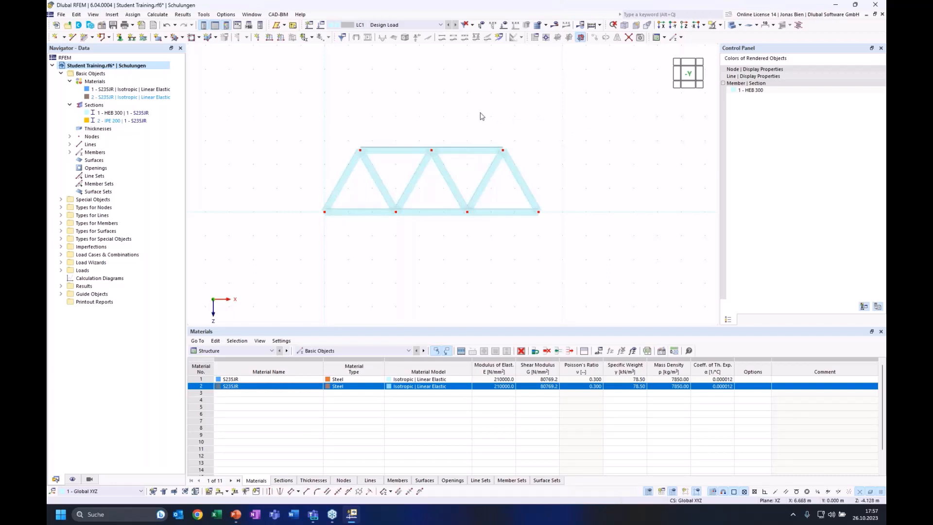
Step: Add a vertical Truss (only N) member from the first top chord node down to the midpoint of the first bottom chord member
{"action": "left_click", "coordinate": [93, 37]}
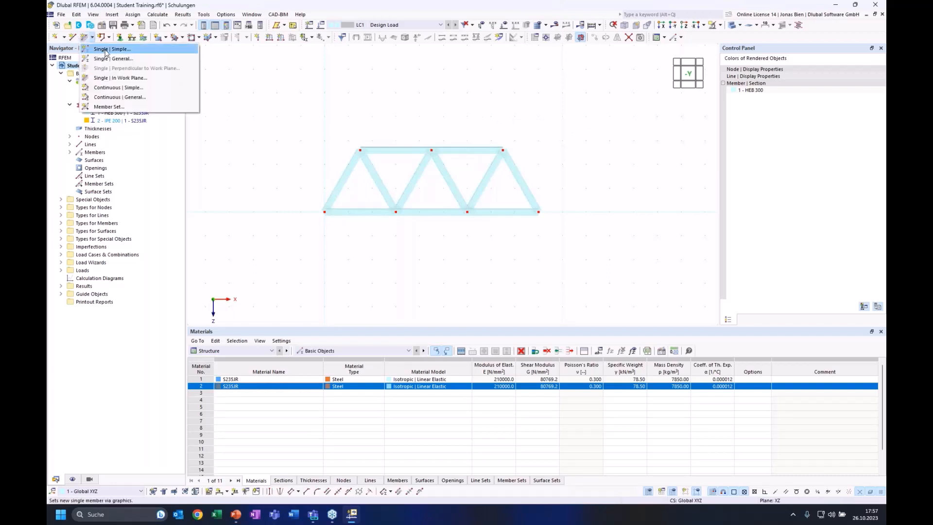
{"action": "left_click", "coordinate": [105, 52]}
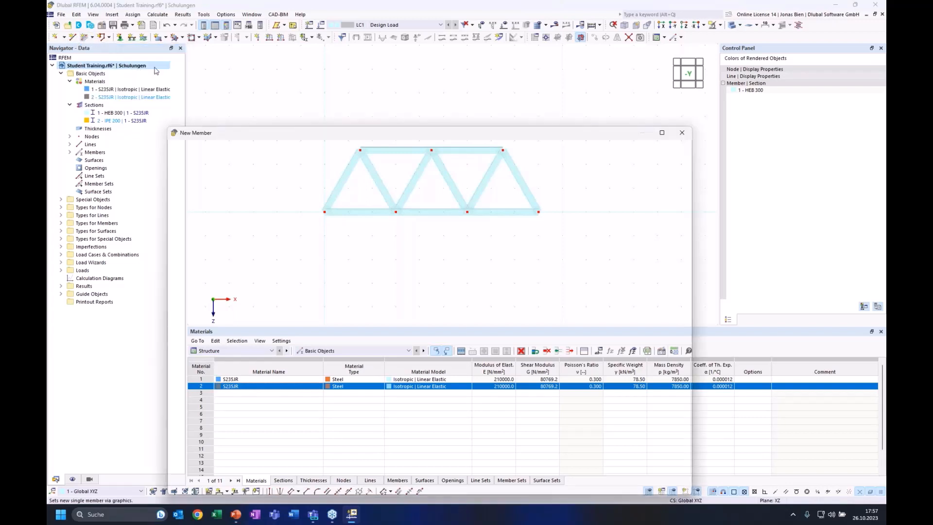
{"action": "left_click_drag", "start_coordinate": [257, 133], "coordinate": [262, 75]}
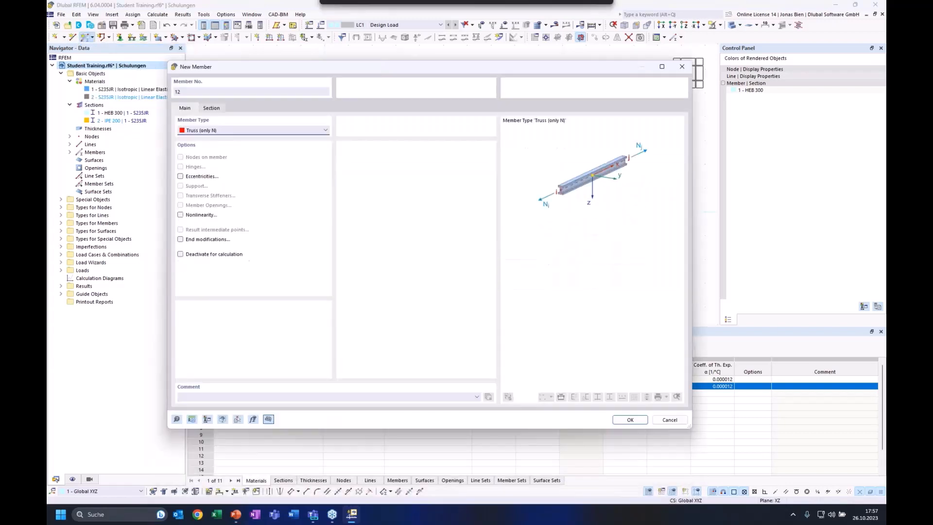
{"action": "left_click", "coordinate": [622, 413]}
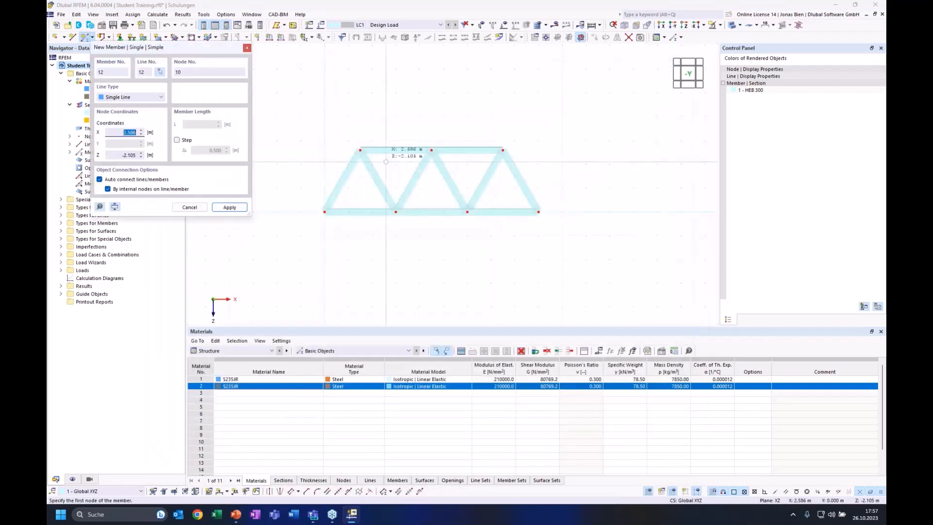
{"action": "left_click", "coordinate": [360, 150]}
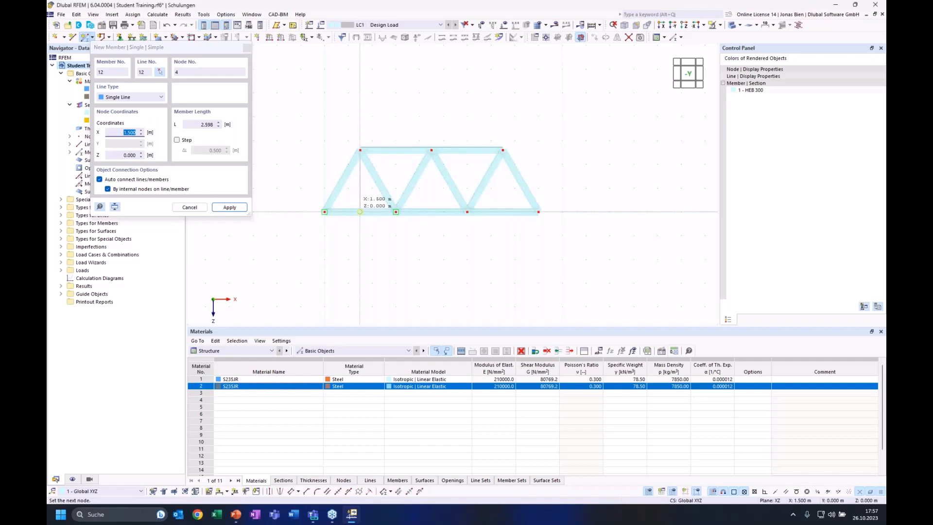
{"action": "left_click", "coordinate": [359, 212]}
{"action": "key", "text": "Escape"}
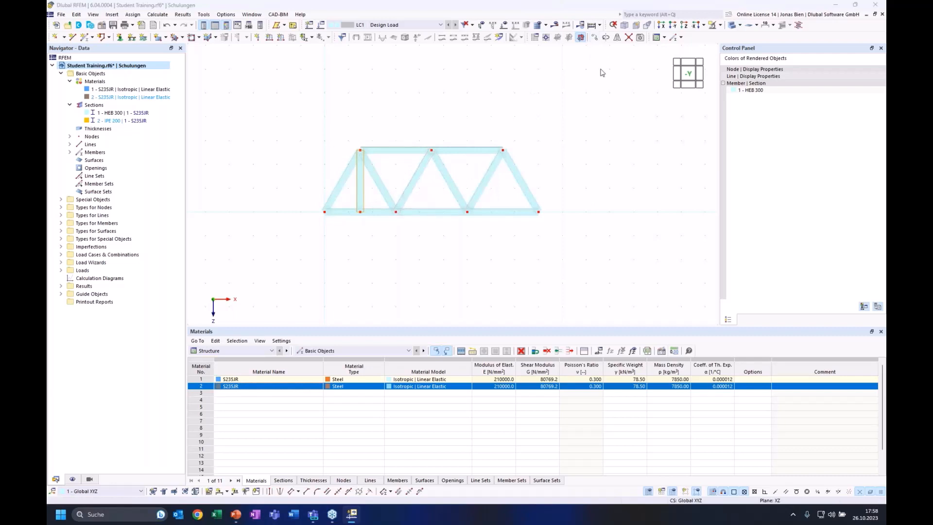
Step: Copy the vertical member in 4 steps with a displacement of 1.5 m along X and 0 m along Z
{"action": "left_click_drag", "start_coordinate": [453, 141], "coordinate": [529, 145]}
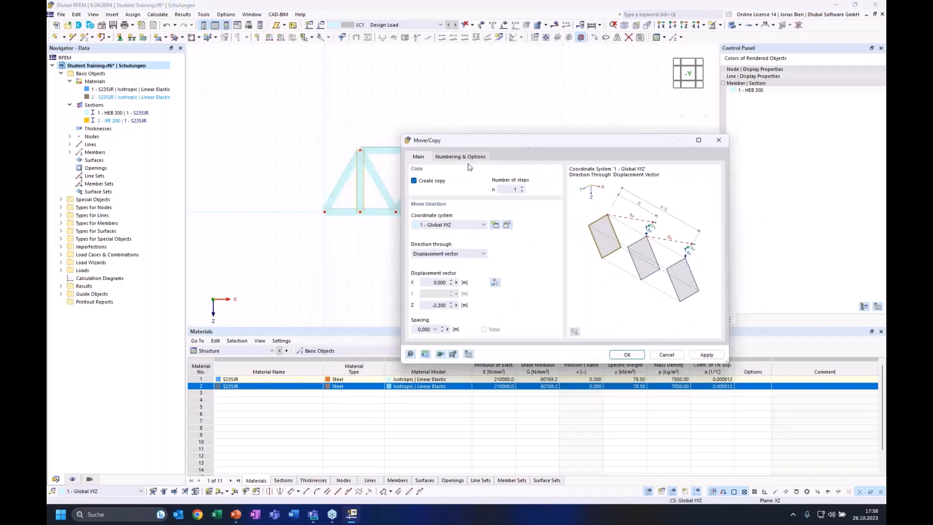
{"action": "double_click", "coordinate": [508, 189]}
{"action": "type", "text": "4"}
{"action": "left_click", "coordinate": [494, 281]}
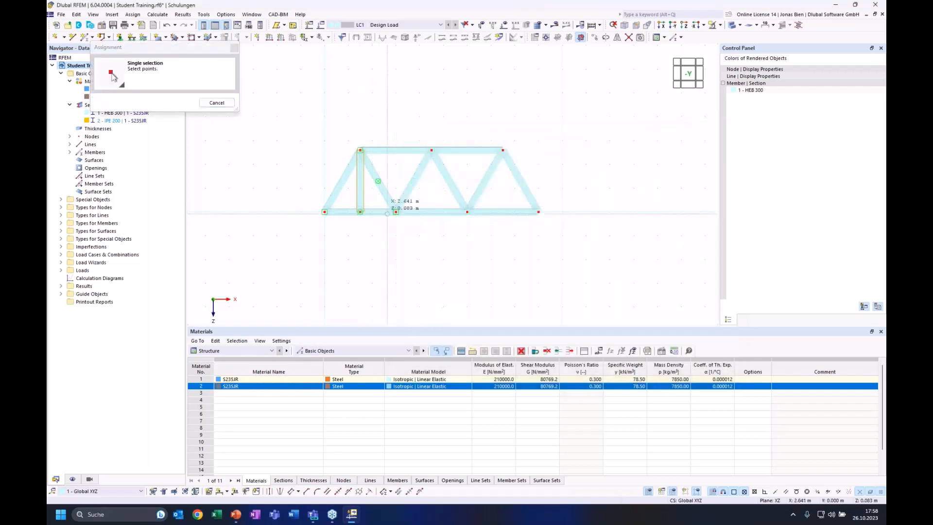
{"action": "left_click", "coordinate": [396, 212]}
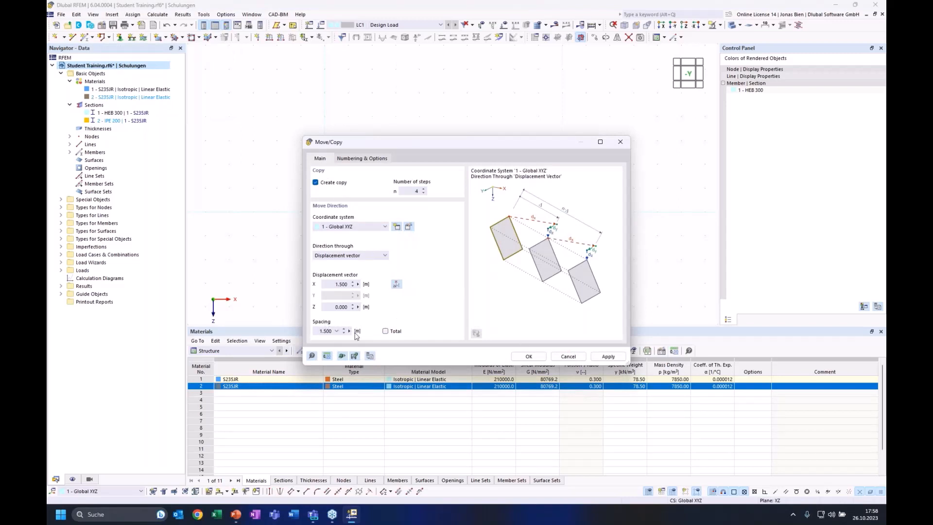
{"action": "left_click", "coordinate": [528, 357]}
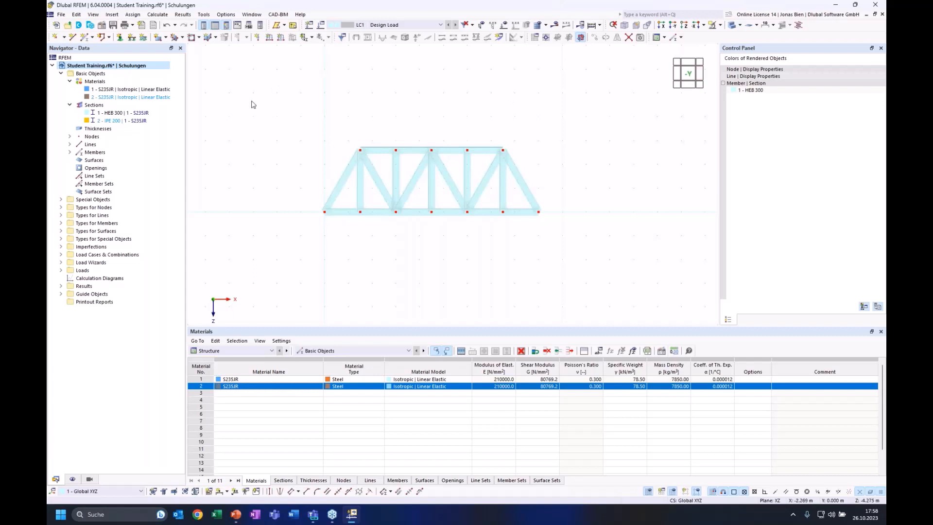
Step: Assign a Hinged nodal support to the truss's bottom chord end node at the origin
{"action": "left_click", "coordinate": [120, 38]}
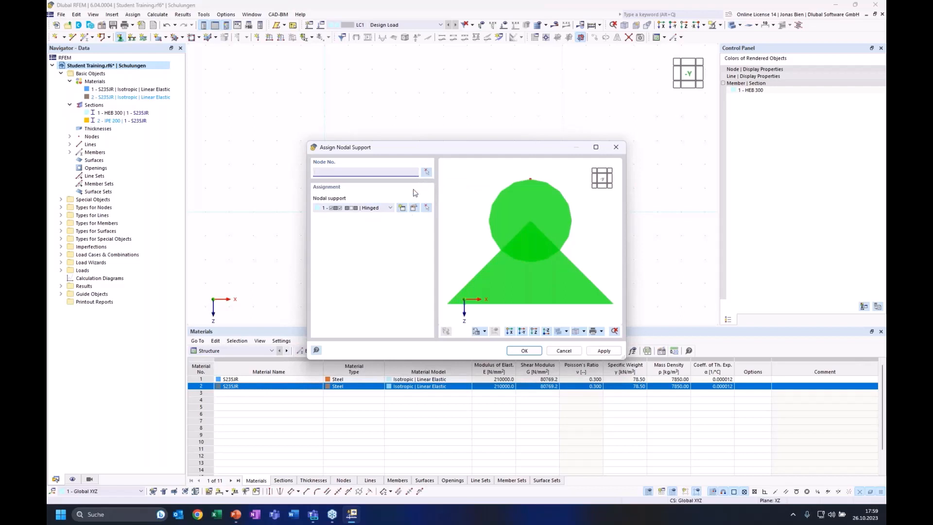
{"action": "left_click", "coordinate": [426, 174]}
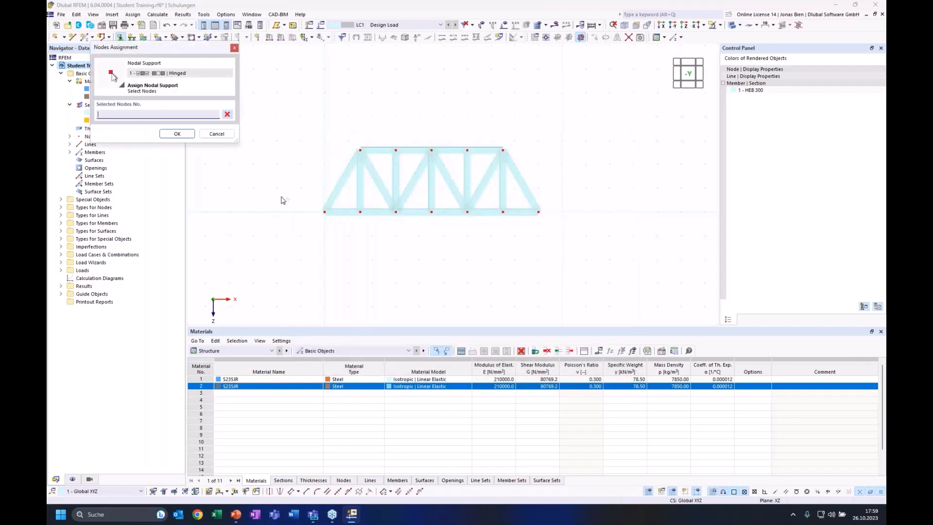
{"action": "left_click_drag", "start_coordinate": [302, 191], "coordinate": [337, 238]}
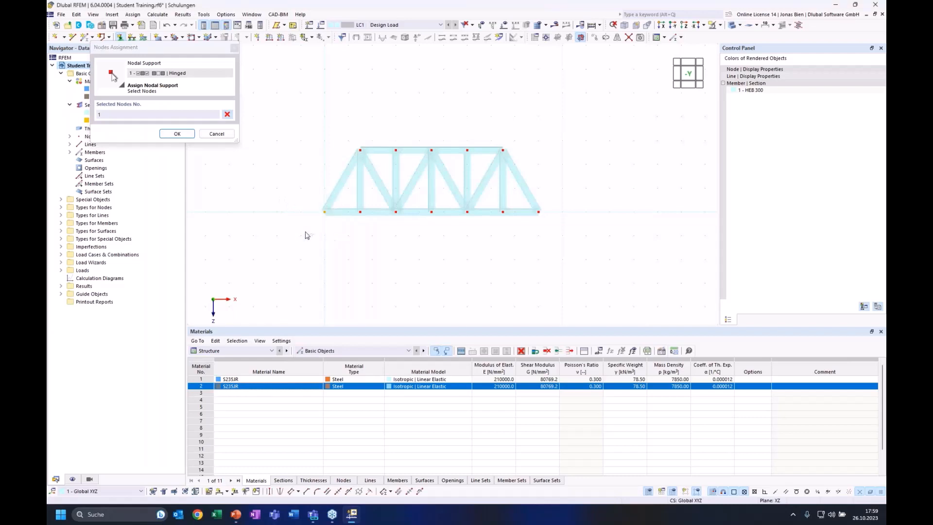
{"action": "left_click", "coordinate": [177, 134]}
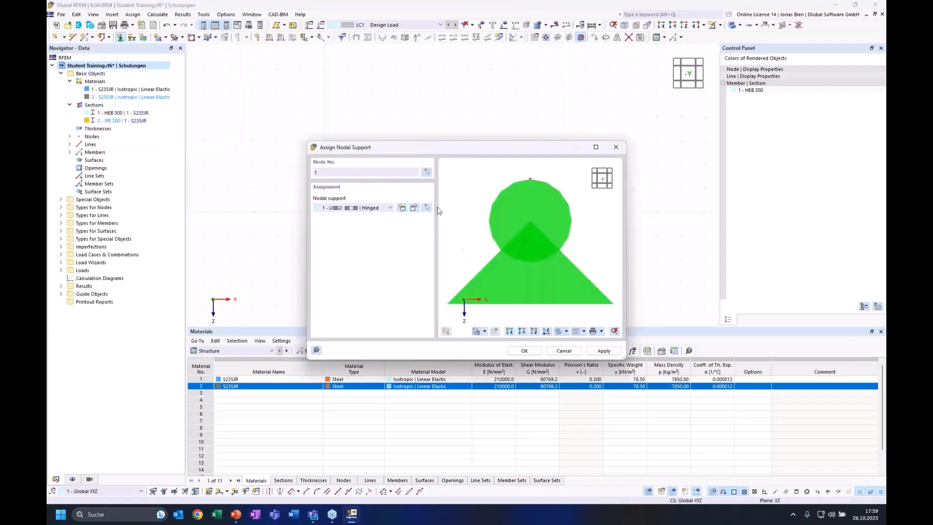
{"action": "left_click", "coordinate": [524, 351]}
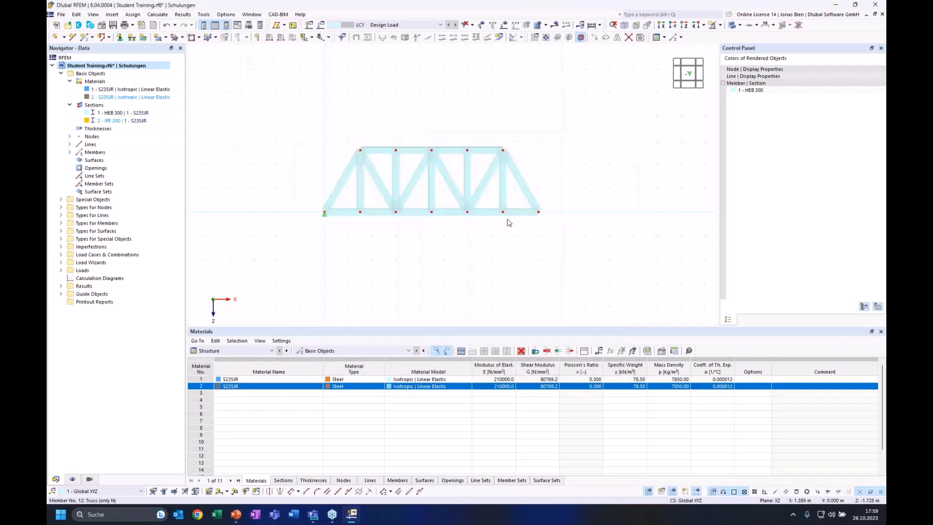
Step: Assign a Roller nodal support to the bottom chord end node opposite the hinged support
{"action": "left_click", "coordinate": [120, 37]}
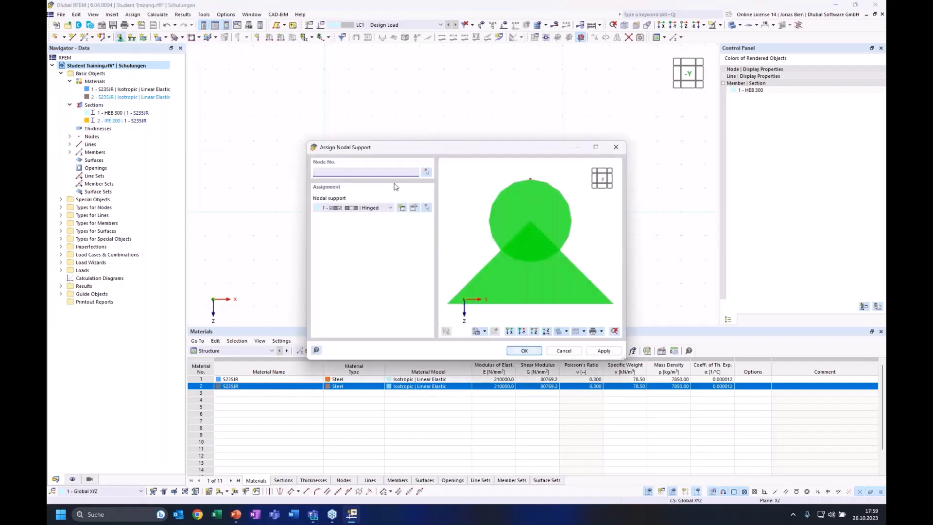
{"action": "left_click", "coordinate": [389, 208]}
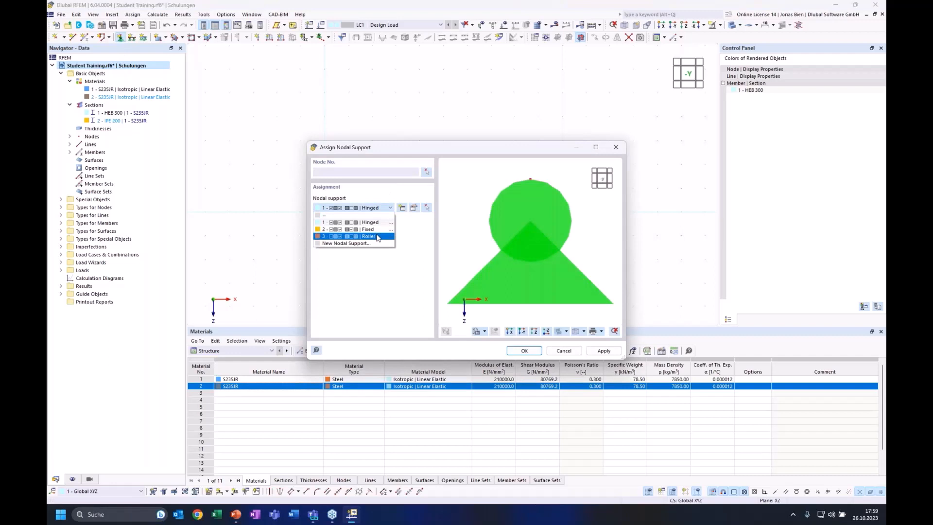
{"action": "left_click", "coordinate": [377, 236]}
{"action": "left_click", "coordinate": [524, 350]}
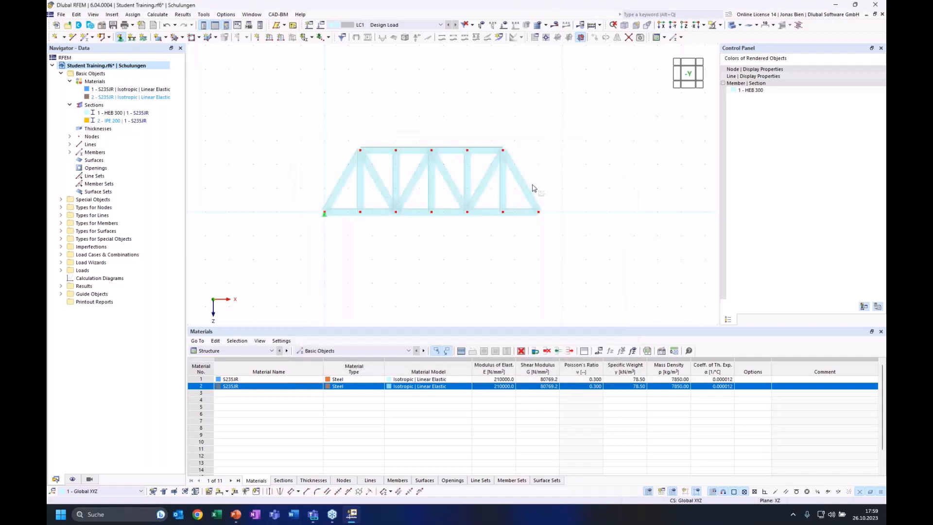
{"action": "left_click", "coordinate": [539, 213]}
{"action": "right_click", "coordinate": [456, 236]}
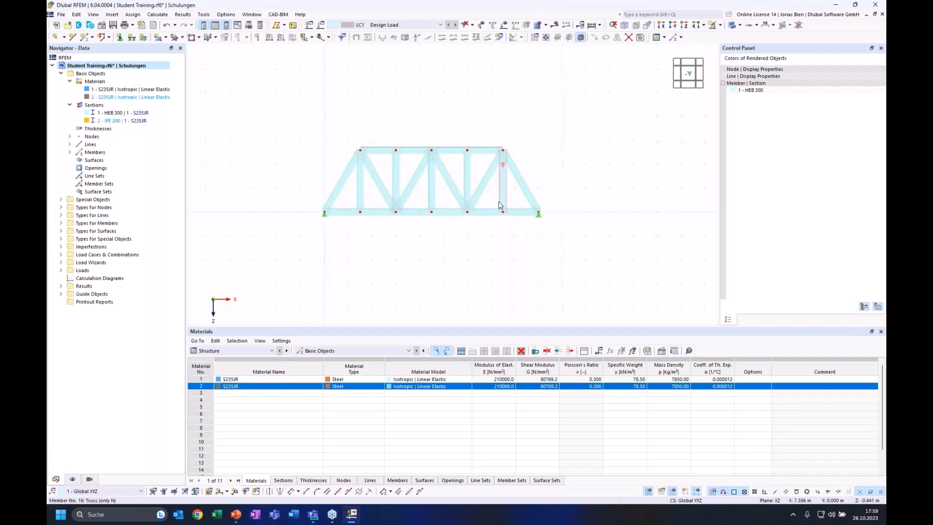
Step: Apply a 10 kN nodal force in Z to the two end nodes and the middle node of the top chord in LC1
{"action": "scroll", "coordinate": [500, 202], "scroll_direction": "up", "scroll_amount": 2}
{"action": "scroll", "coordinate": [488, 158], "scroll_direction": "up", "scroll_amount": 1}
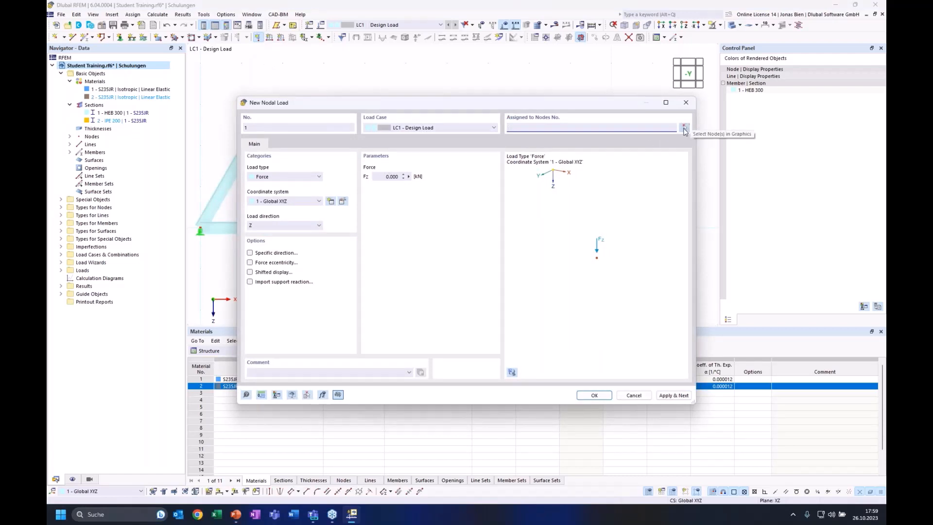
{"action": "left_click", "coordinate": [383, 175]}
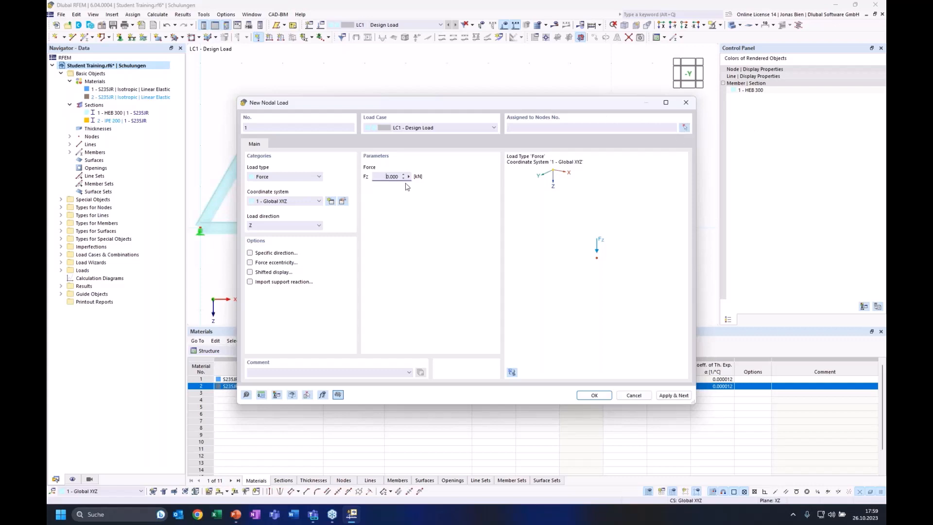
{"action": "left_click_drag", "start_coordinate": [404, 108], "coordinate": [389, 170]}
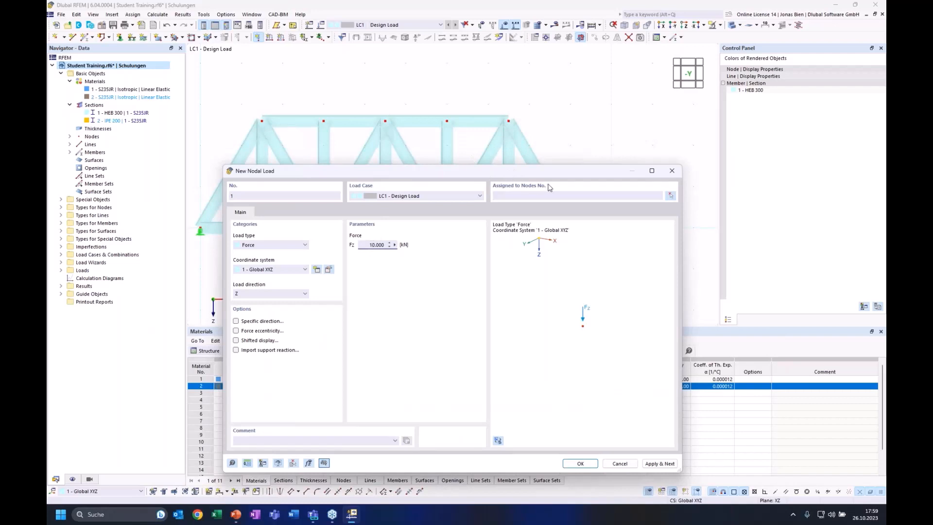
{"action": "left_click", "coordinate": [674, 196]}
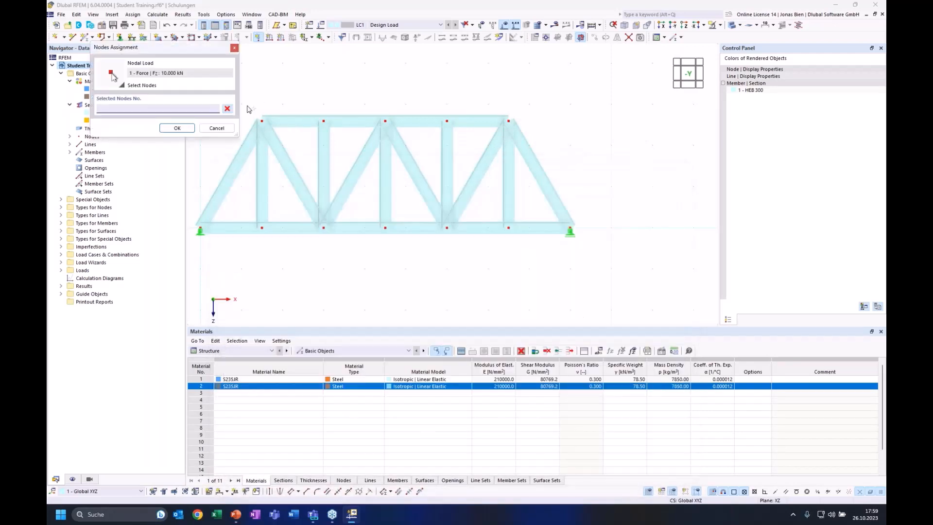
{"action": "left_click", "coordinate": [262, 120]}
{"action": "left_click", "coordinate": [384, 120]}
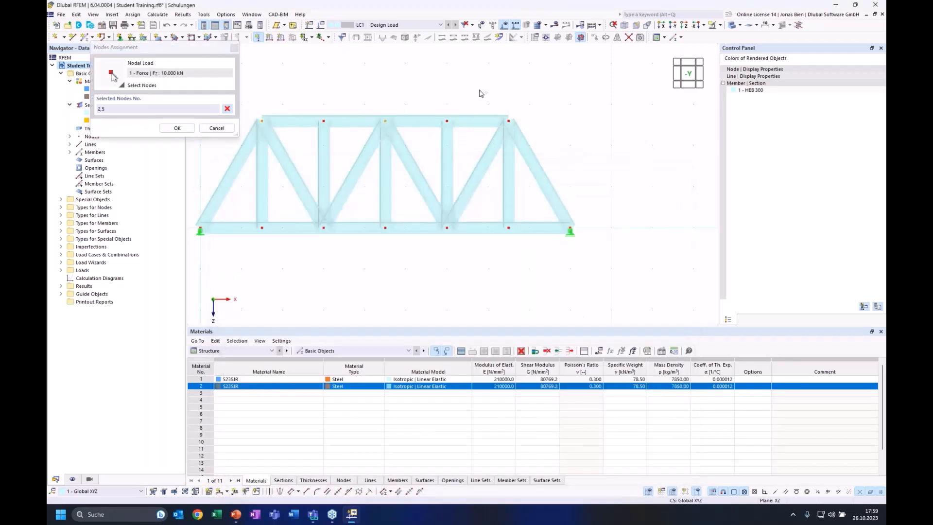
{"action": "left_click", "coordinate": [508, 120]}
{"action": "left_click", "coordinate": [177, 129]}
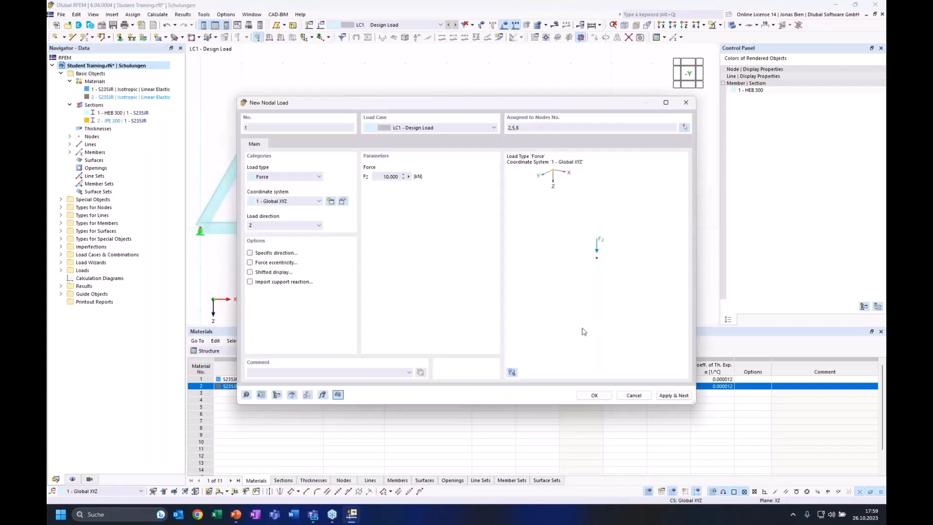
{"action": "left_click", "coordinate": [595, 395]}
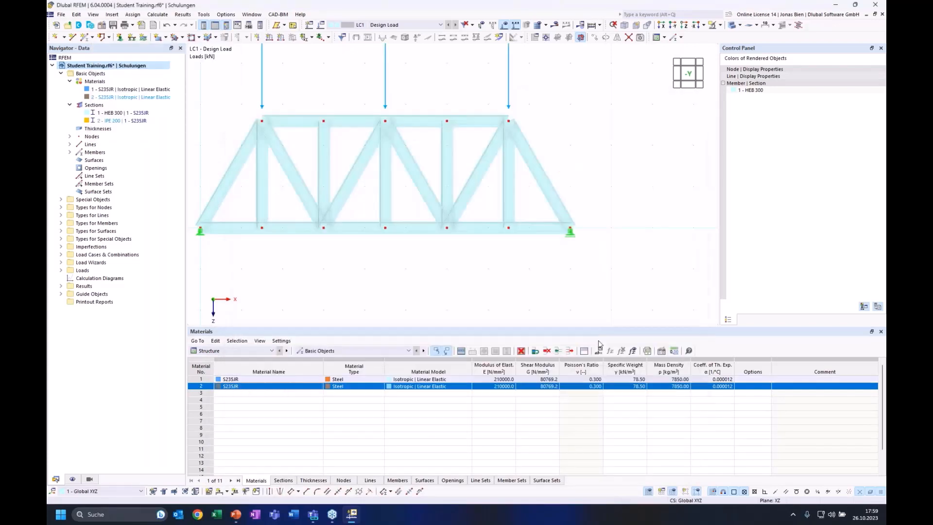
Step: Set the nodal force on the top chord end node nearest the roller support to 20 kN
{"action": "middle_click_drag", "start_coordinate": [610, 129], "coordinate": [613, 167]}
{"action": "scroll", "coordinate": [603, 146], "scroll_direction": "down", "scroll_amount": 1}
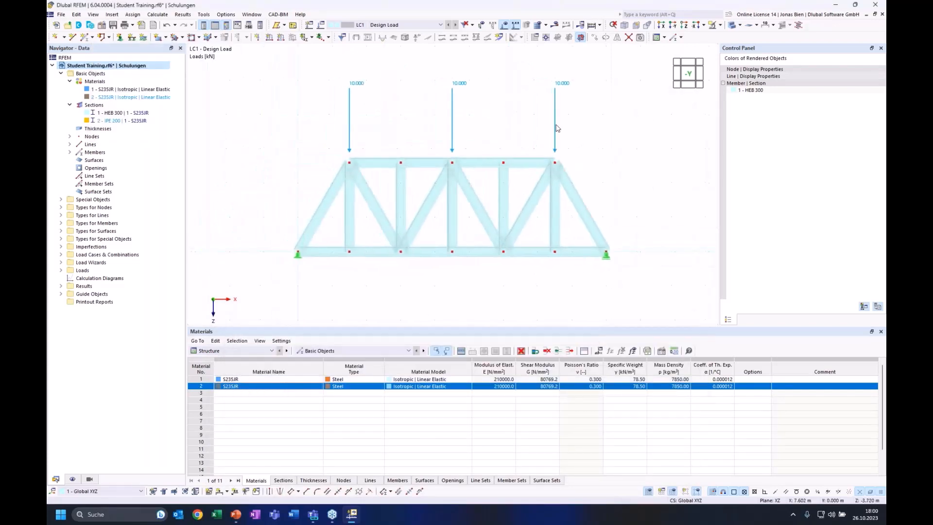
{"action": "double_click", "coordinate": [555, 121]}
{"action": "left_click", "coordinate": [384, 176]}
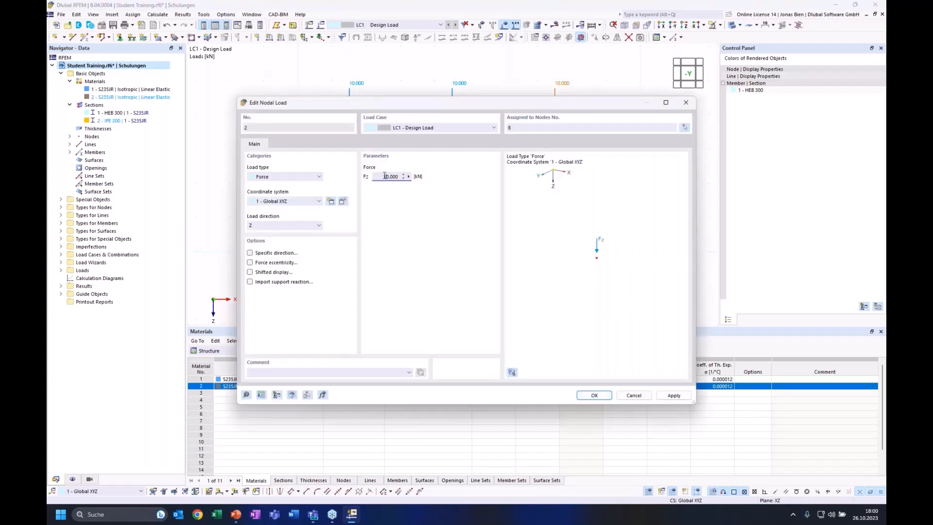
{"action": "type", "text": "2"}
{"action": "left_click", "coordinate": [593, 395]}
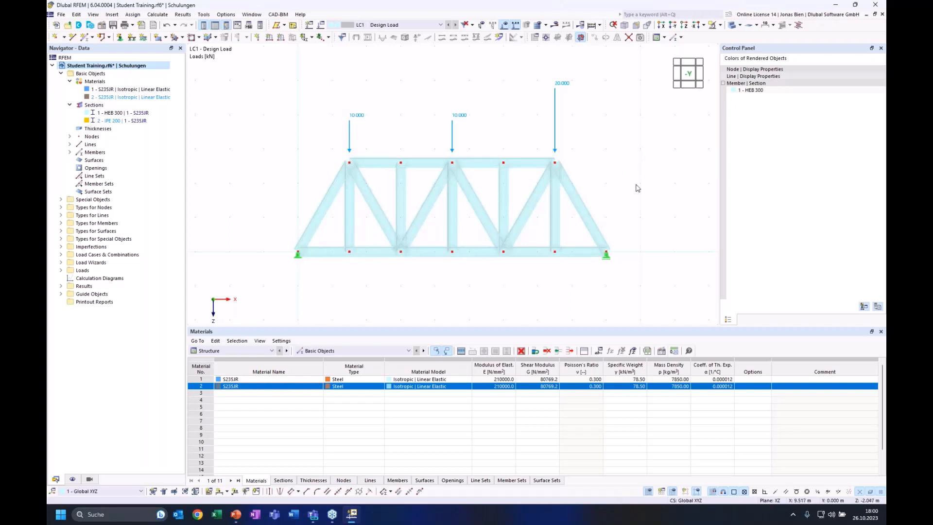
Step: Switch the model display through the solid, wireframe and transparent modes
{"action": "left_click", "coordinate": [731, 25]}
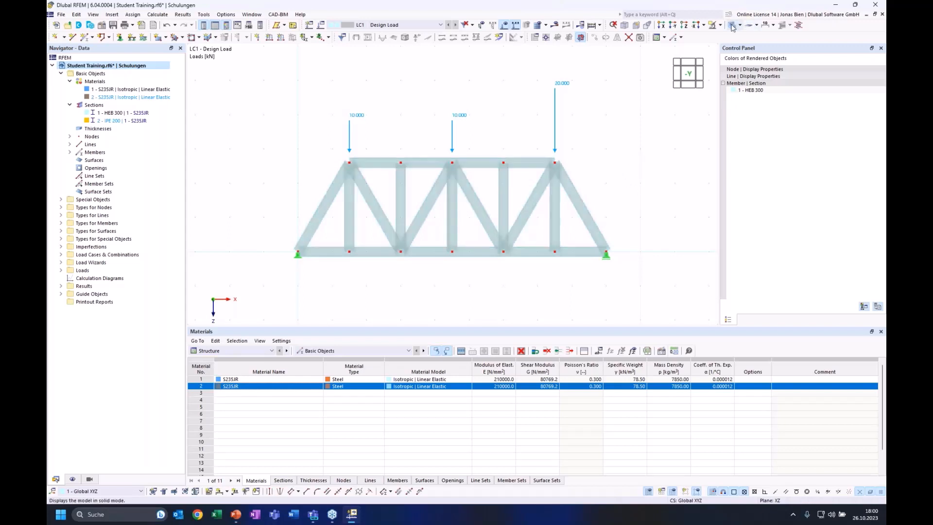
{"action": "left_click", "coordinate": [731, 25]}
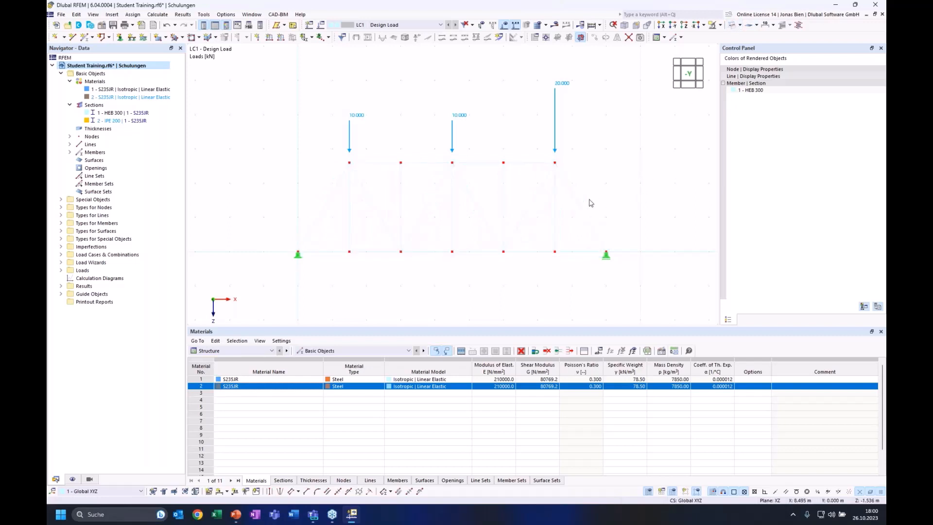
{"action": "scroll", "coordinate": [605, 191], "scroll_direction": "up", "scroll_amount": 2}
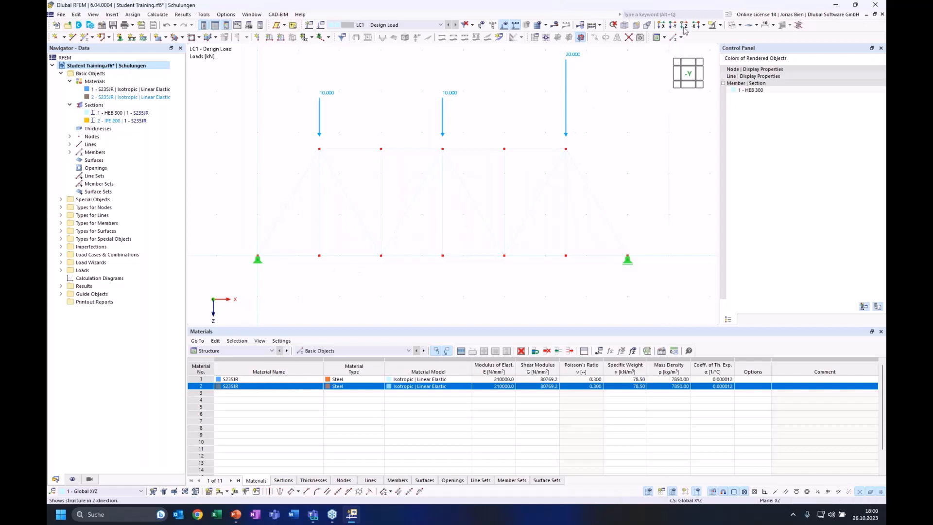
{"action": "left_click", "coordinate": [731, 24]}
Step: Show the static analysis results of LC1 and check the members' shear force Vy and moments MT and Mz
{"action": "left_click", "coordinate": [554, 25]}
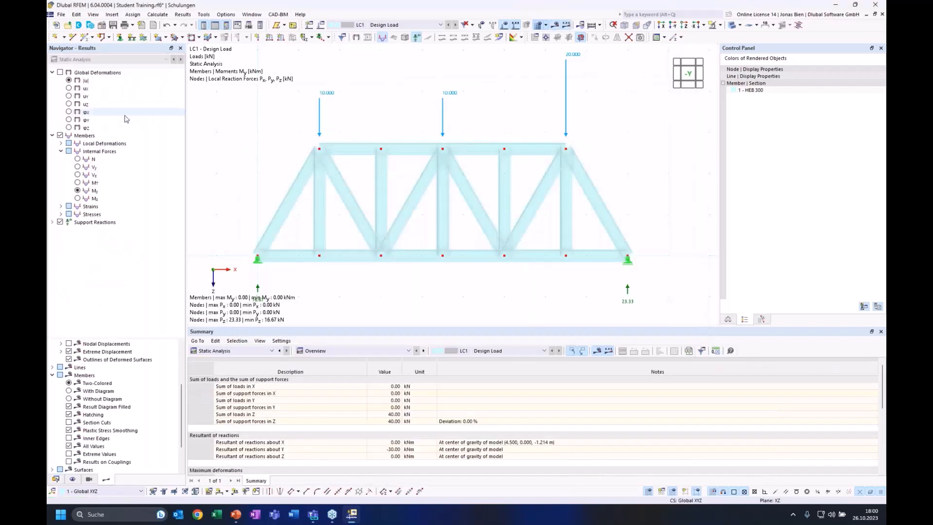
{"action": "left_click", "coordinate": [77, 167]}
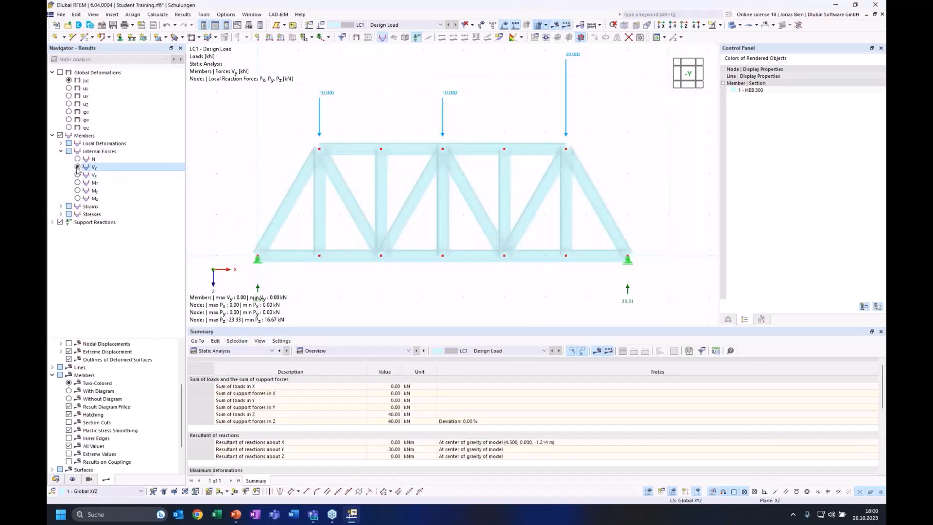
{"action": "left_click", "coordinate": [77, 182]}
{"action": "left_click", "coordinate": [78, 198]}
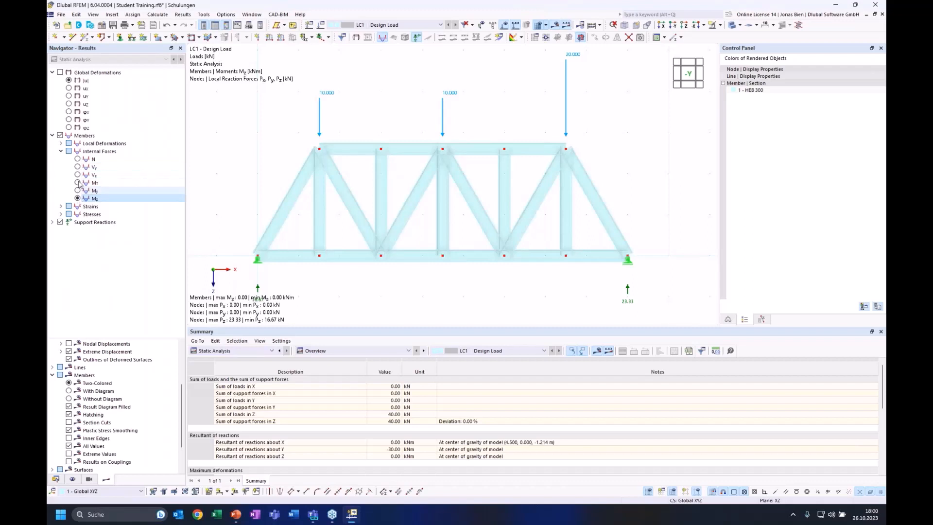
{"action": "left_click", "coordinate": [78, 166]}
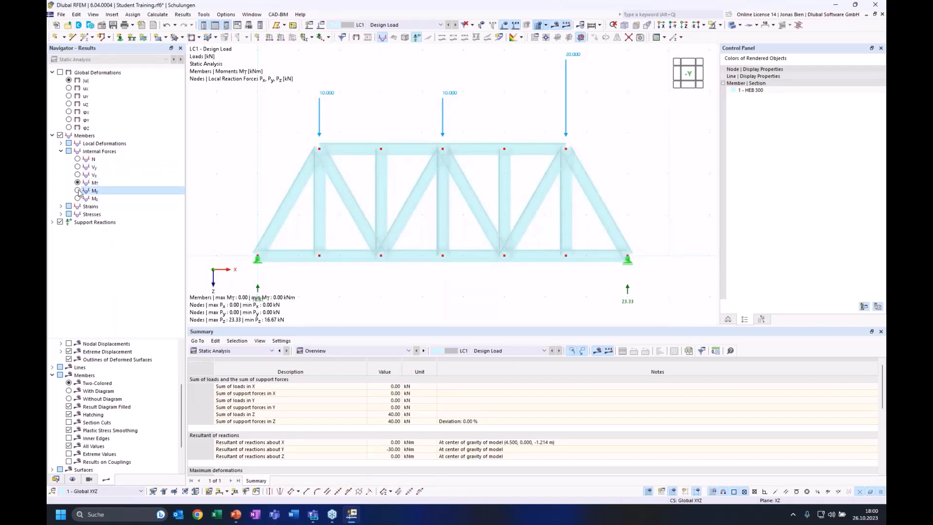
{"action": "left_click", "coordinate": [78, 199]}
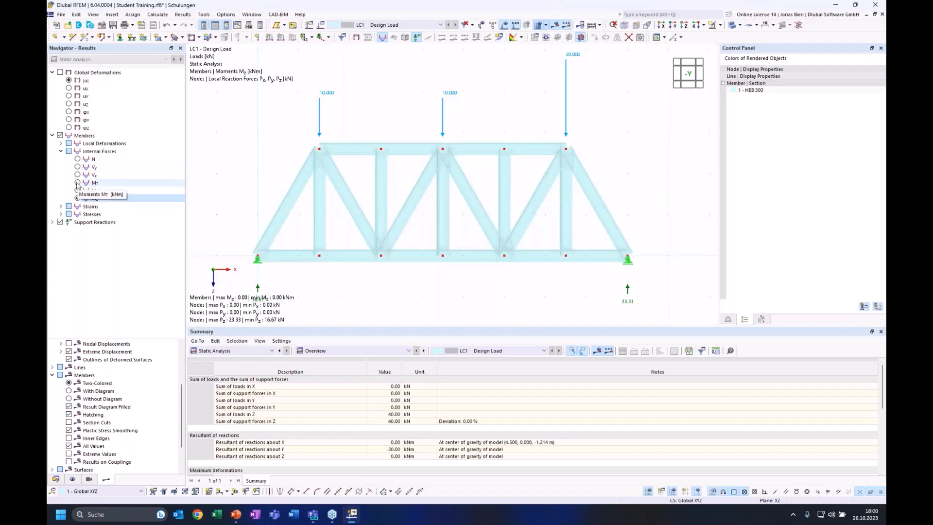
Step: Display the members' axial forces N and show the truss as a wireframe model
{"action": "left_click", "coordinate": [78, 159]}
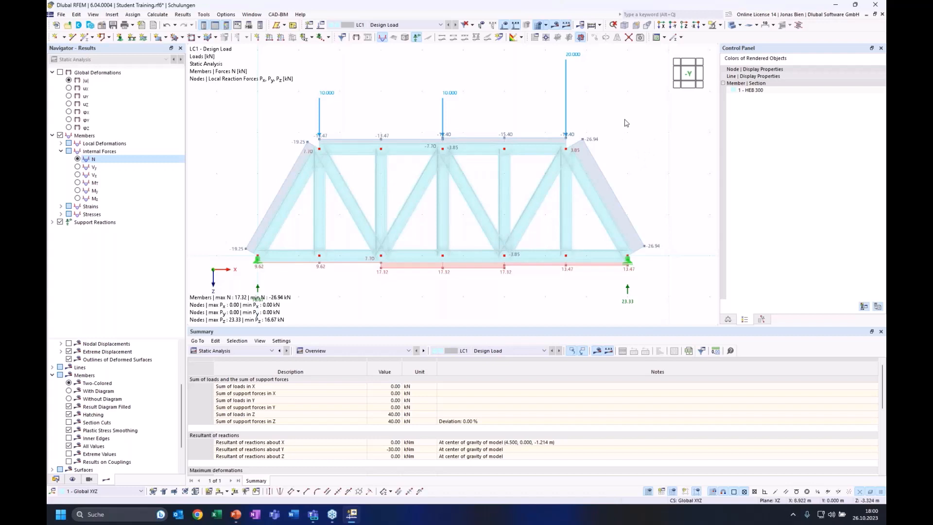
{"action": "middle_click_drag", "start_coordinate": [629, 119], "coordinate": [616, 128]}
{"action": "scroll", "coordinate": [637, 119], "scroll_direction": "down", "scroll_amount": 1}
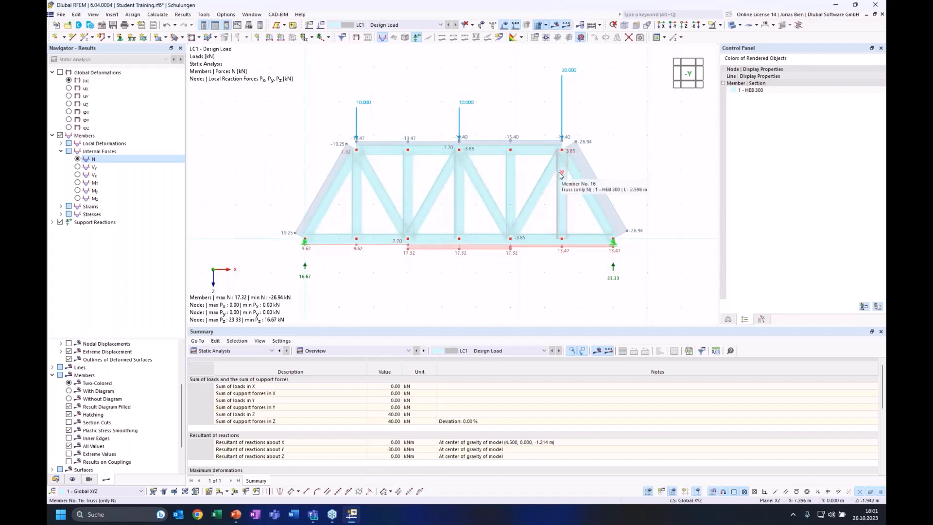
{"action": "left_click", "coordinate": [236, 514]}
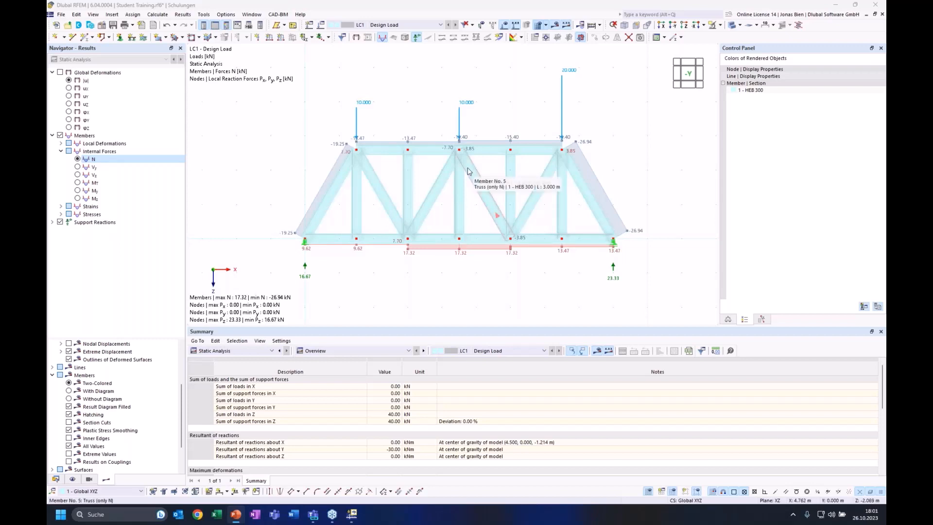
{"action": "left_click", "coordinate": [740, 25]}
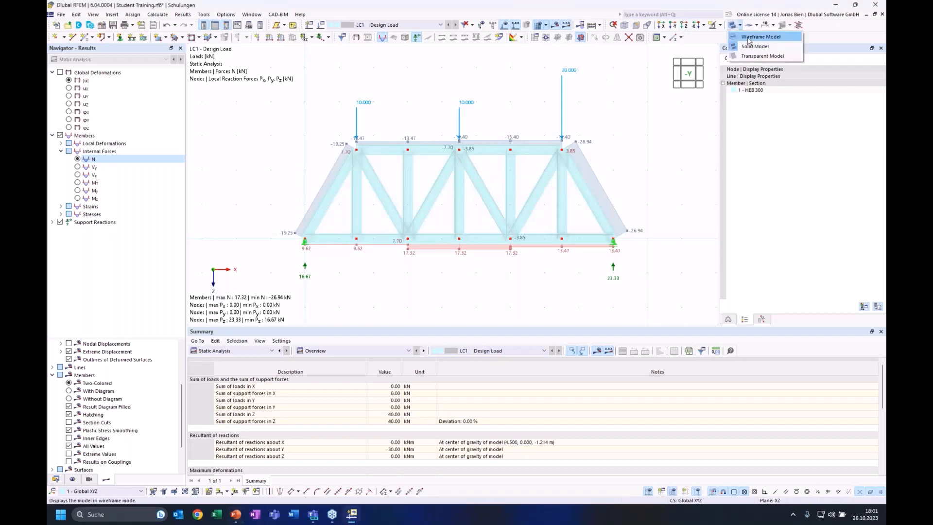
{"action": "left_click", "coordinate": [748, 38]}
Step: Examine the axial forces around the middle top chord node and across the whole truss with its support reactions
{"action": "scroll", "coordinate": [449, 149], "scroll_direction": "up", "scroll_amount": 6}
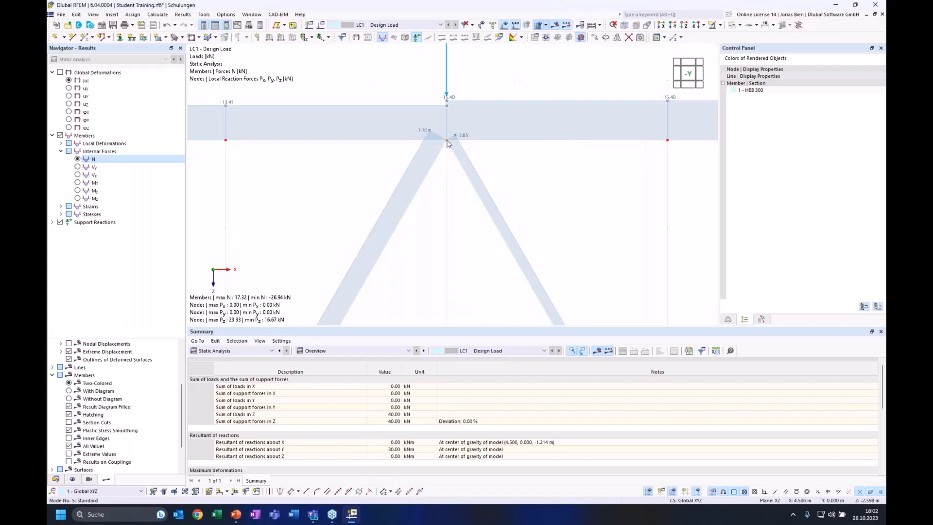
{"action": "mouse_move", "coordinate": [448, 143]}
{"action": "scroll", "coordinate": [520, 167], "scroll_direction": "down", "scroll_amount": 1}
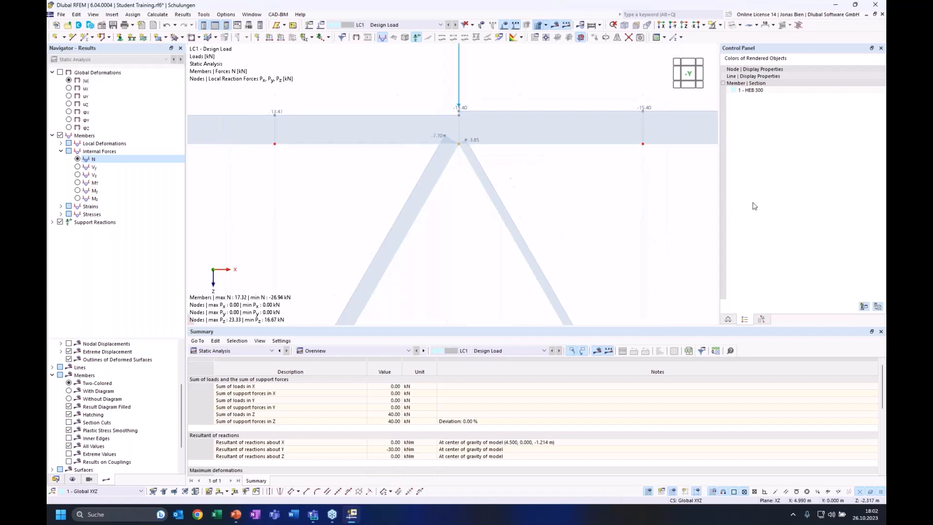
{"action": "scroll", "coordinate": [619, 251], "scroll_direction": "down", "scroll_amount": 4}
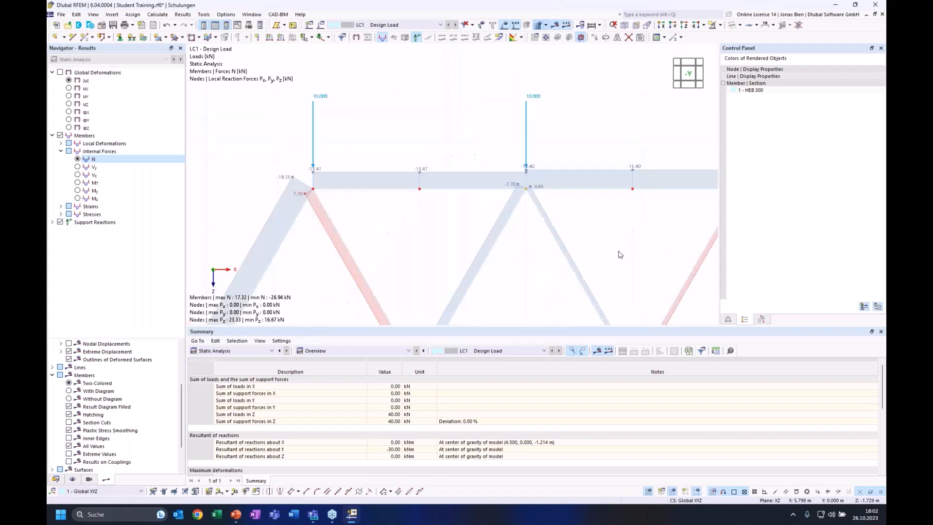
{"action": "middle_click_drag", "start_coordinate": [608, 118], "coordinate": [536, 117]}
{"action": "scroll", "coordinate": [549, 109], "scroll_direction": "down", "scroll_amount": 2}
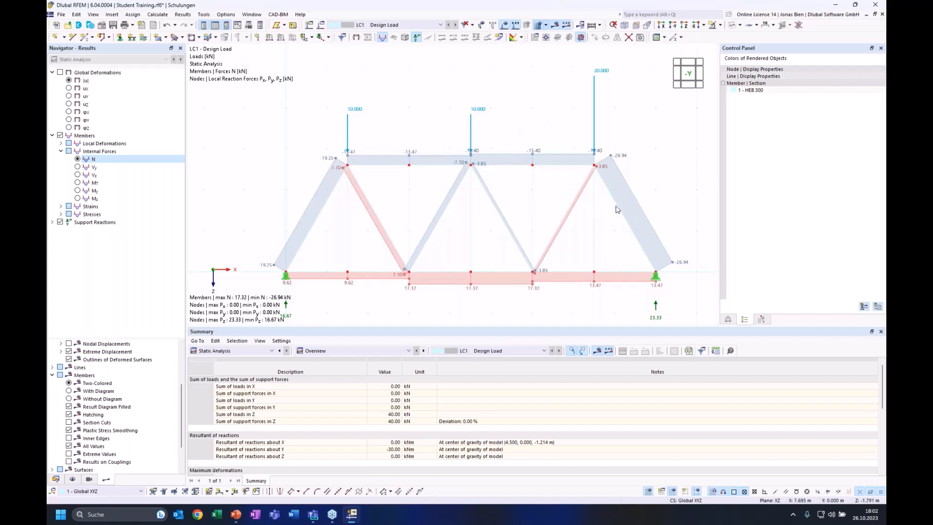
{"action": "middle_click_drag", "start_coordinate": [671, 175], "coordinate": [666, 156]}
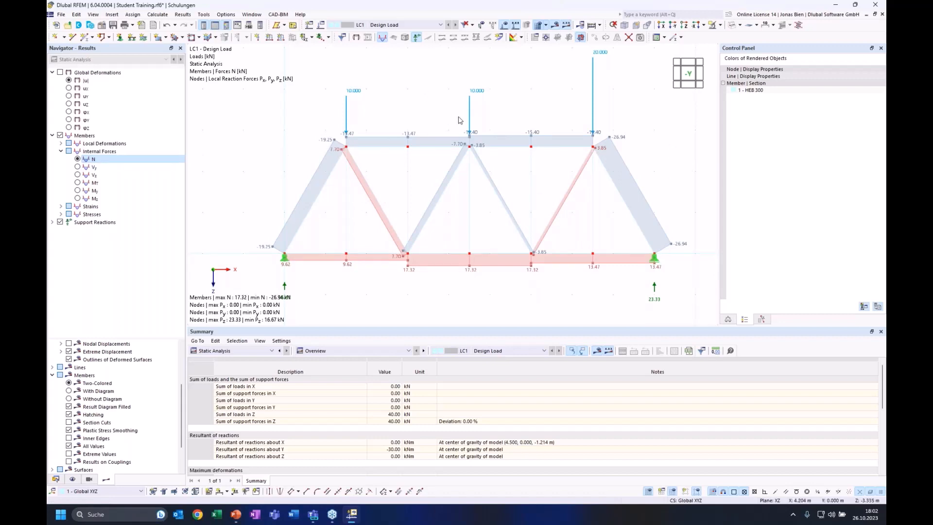
{"action": "middle_click_drag", "start_coordinate": [650, 98], "coordinate": [610, 83]}
{"action": "scroll", "coordinate": [647, 89], "scroll_direction": "down", "scroll_amount": 1}
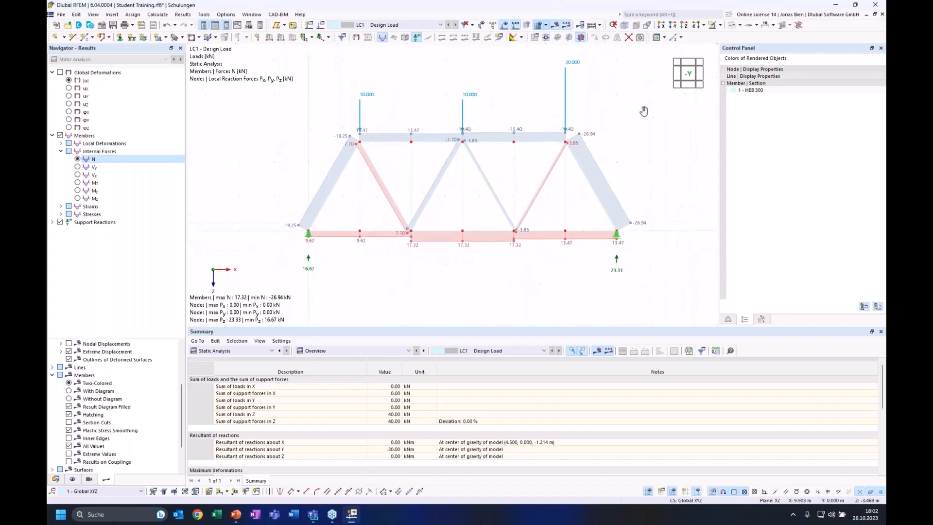
{"action": "middle_click_drag", "start_coordinate": [644, 111], "coordinate": [636, 112]}
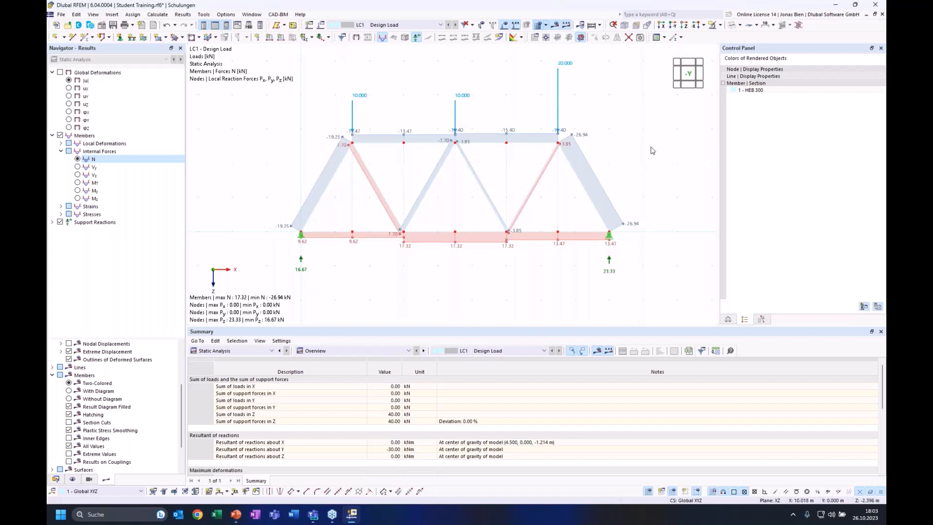
{"action": "middle_click_drag", "start_coordinate": [659, 146], "coordinate": [615, 151]}
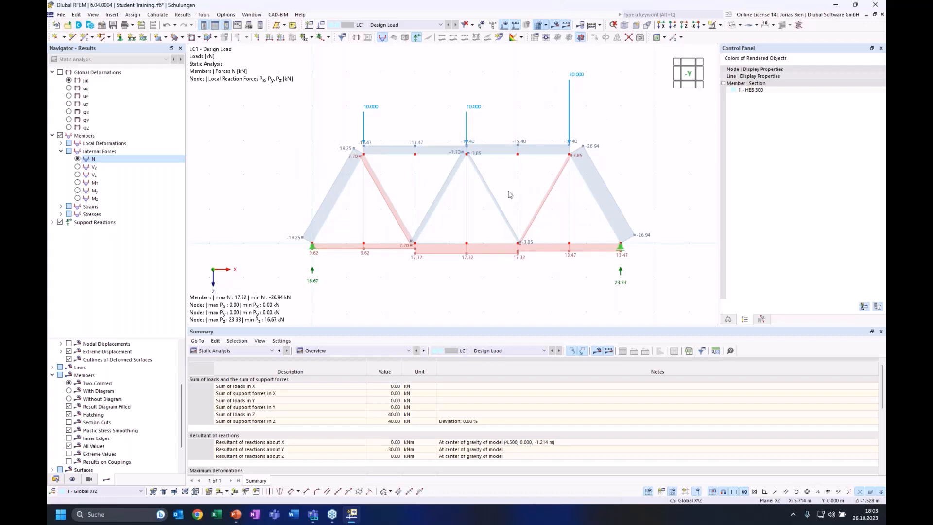
Step: Display the global deformation |u| with the deformed members drawn as lines, viewed in the -Y direction
{"action": "left_click", "coordinate": [74, 80]}
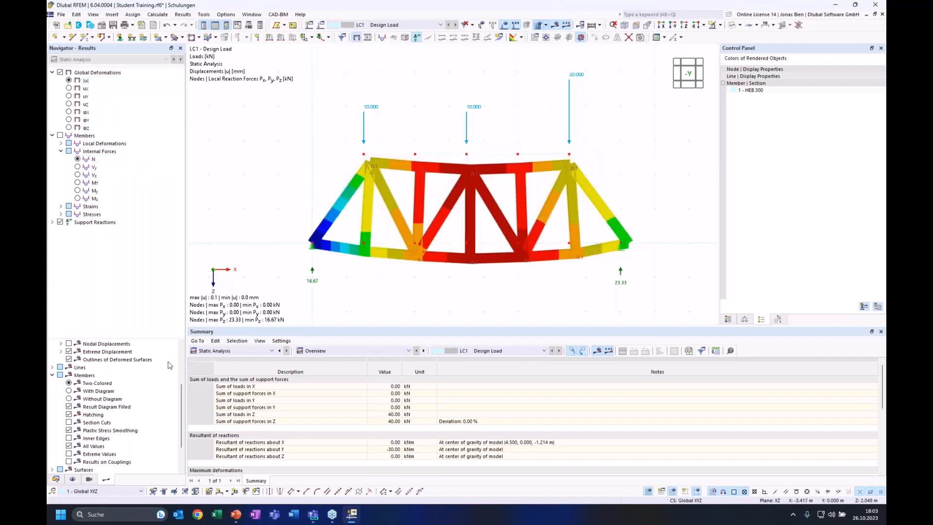
{"action": "scroll", "coordinate": [83, 383], "scroll_direction": "up", "scroll_amount": 3}
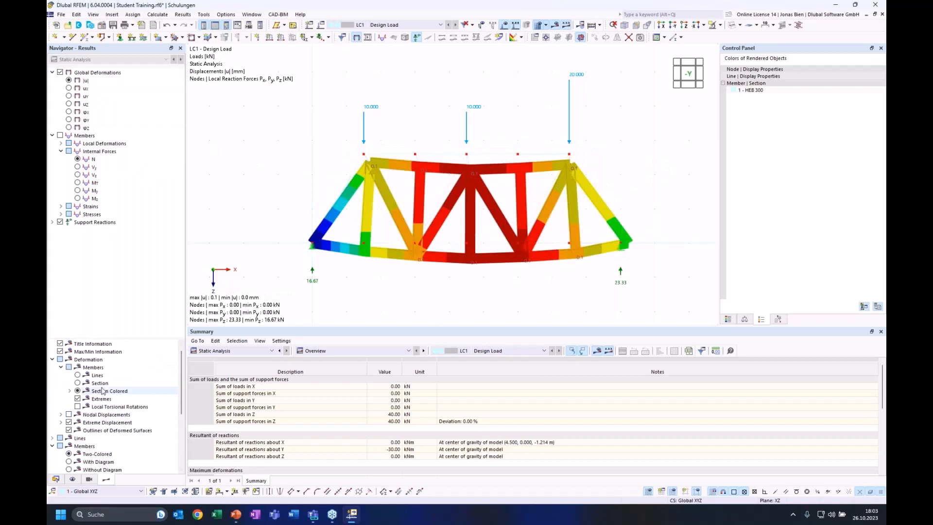
{"action": "left_click", "coordinate": [77, 375]}
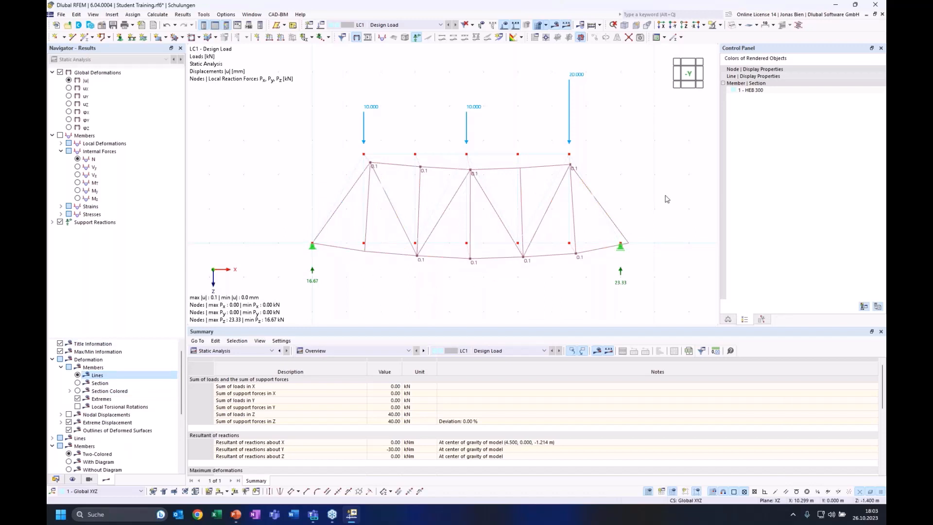
{"action": "middle_click_drag", "start_coordinate": [660, 194], "coordinate": [647, 217], "text": "ctrl"}
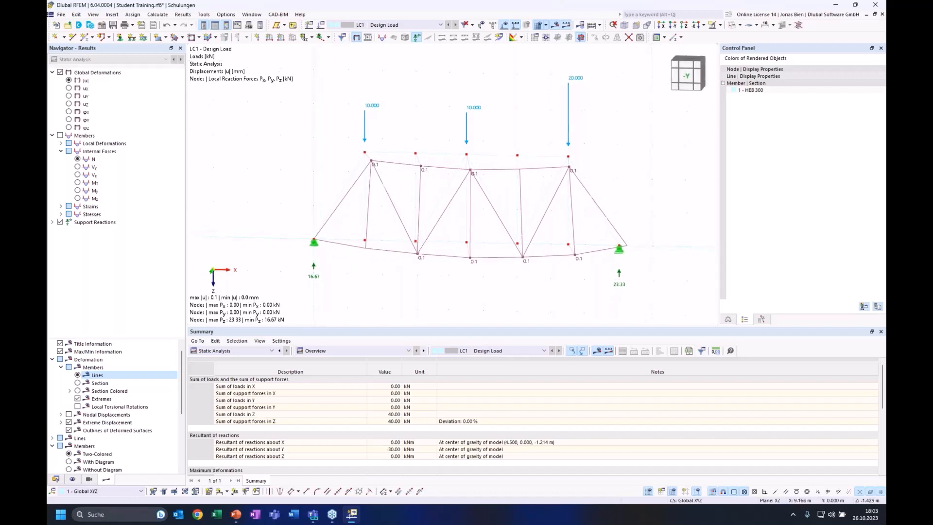
{"action": "left_click", "coordinate": [687, 75]}
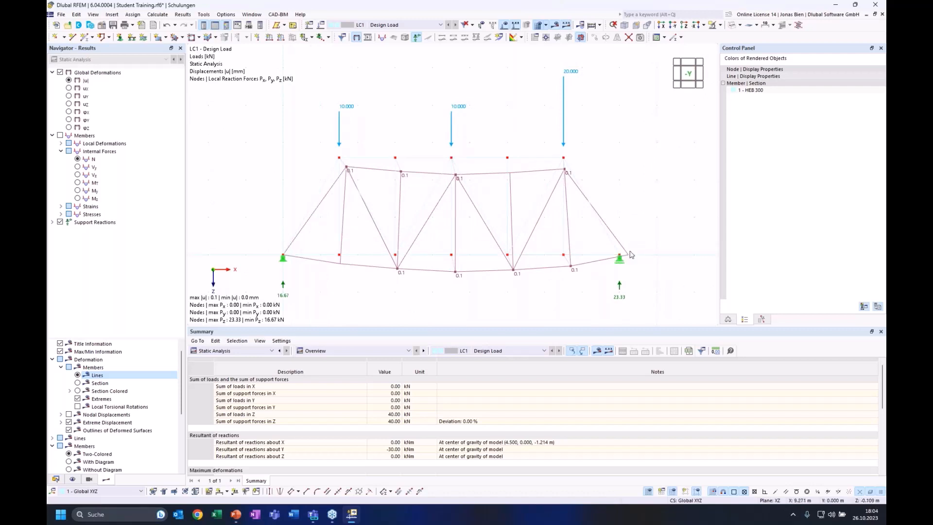
Step: Switch to the presentation, review the generated truss structure's sections and tasks, and return to RFEM
{"action": "scroll", "coordinate": [670, 229], "scroll_direction": "down", "scroll_amount": 1}
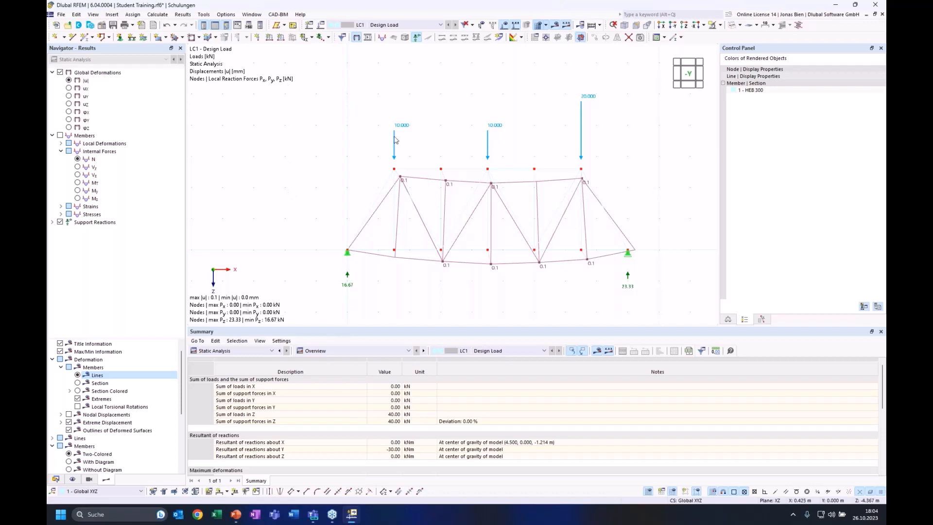
{"action": "mouse_move", "coordinate": [236, 519]}
{"action": "left_click", "coordinate": [237, 514]}
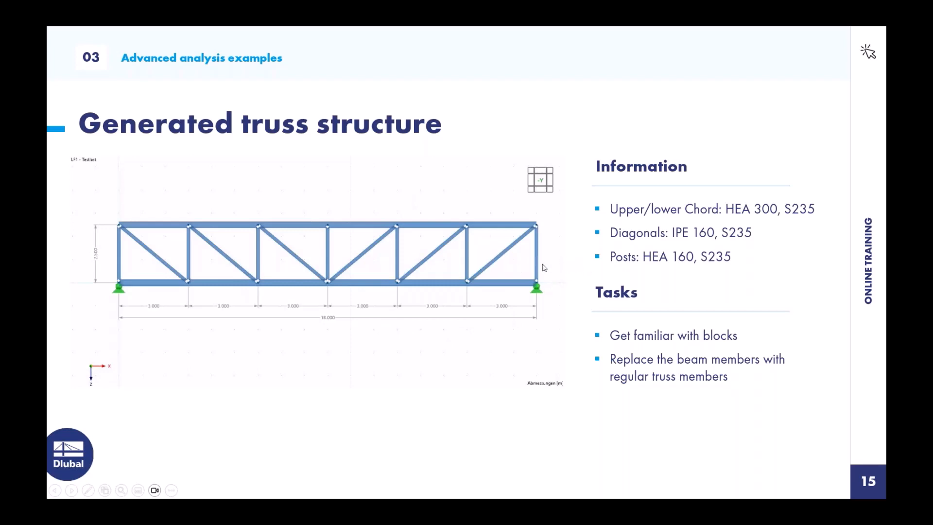
{"action": "key", "text": "alt+Tab"}
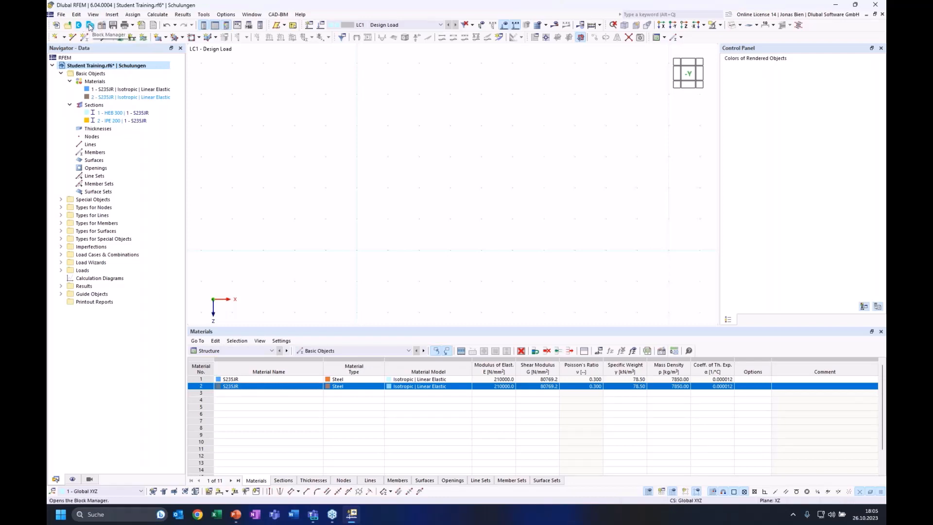
Step: Start a new block from the special objects and open the block library for it
{"action": "left_click", "coordinate": [114, 38]}
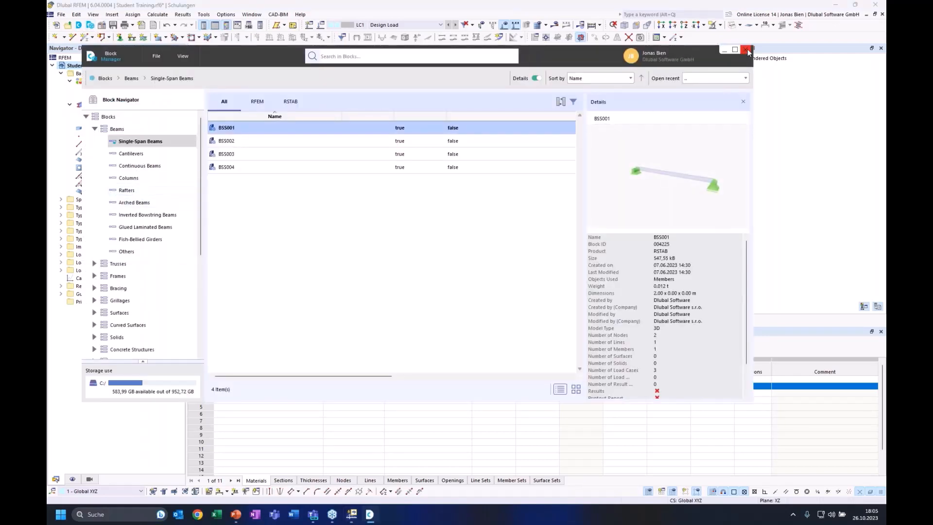
{"action": "left_click", "coordinate": [745, 50]}
{"action": "left_click", "coordinate": [61, 199]}
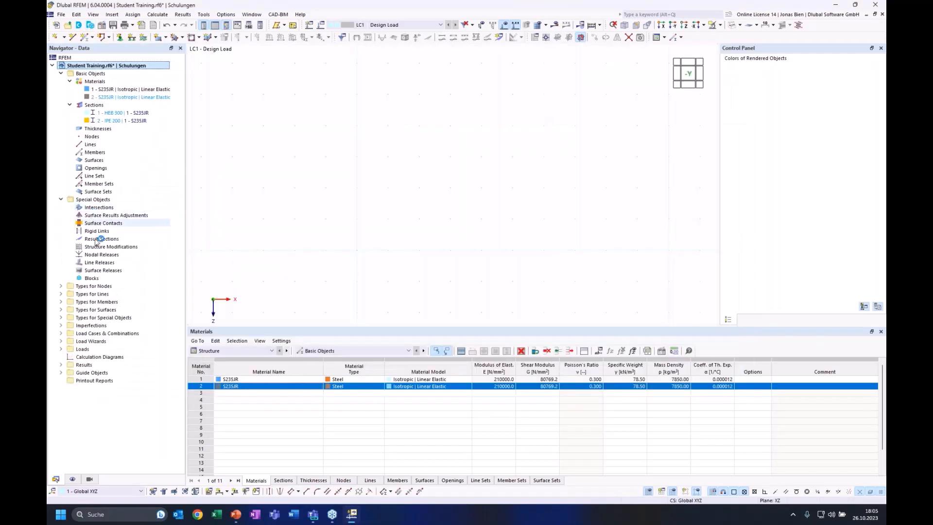
{"action": "double_click", "coordinate": [92, 279]}
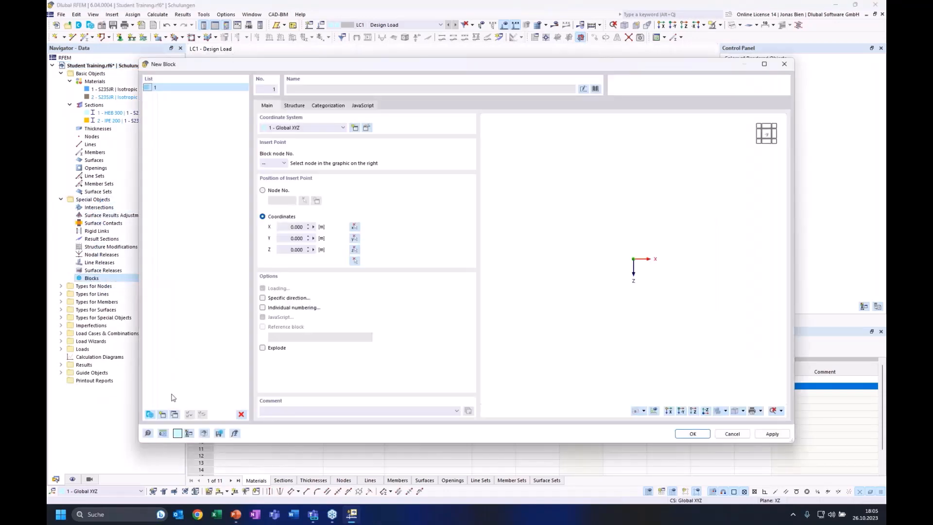
{"action": "left_click", "coordinate": [150, 414]}
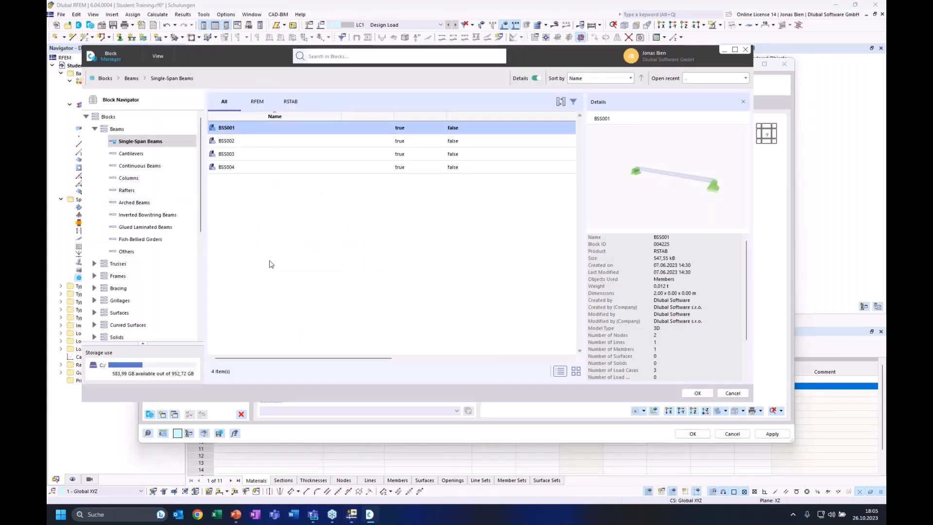
Step: Browse the beam block categories and preview continuous beam blocks such as BC0003 and BC0007
{"action": "left_click", "coordinate": [154, 155]}
{"action": "left_click", "coordinate": [156, 168]}
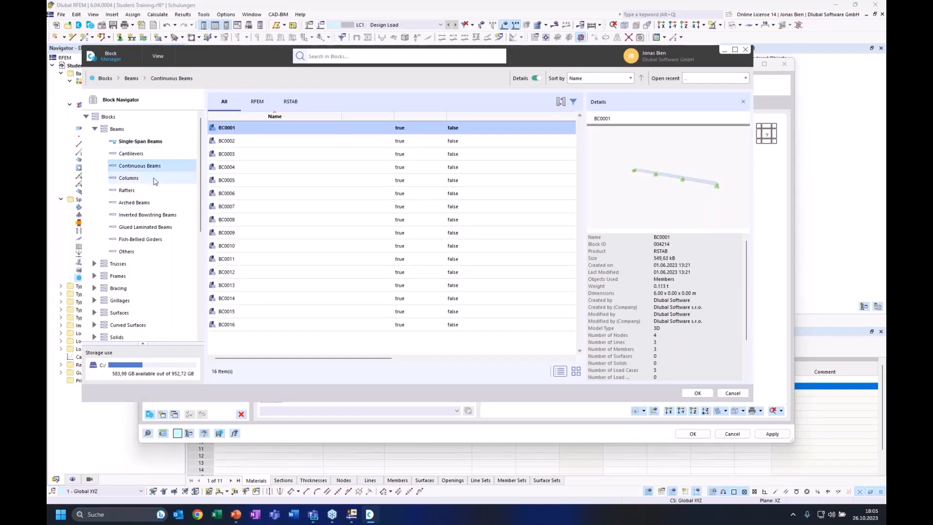
{"action": "left_click", "coordinate": [155, 180]}
{"action": "left_click", "coordinate": [165, 145]}
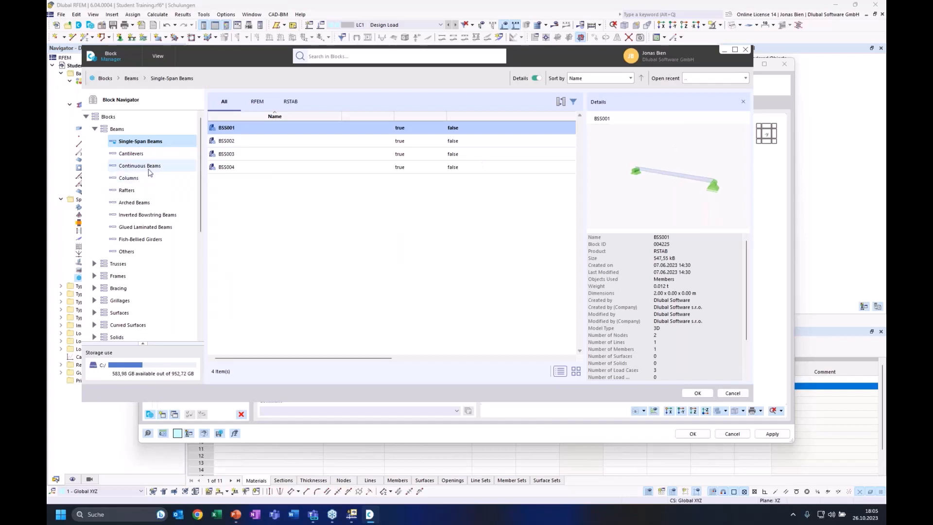
{"action": "left_click", "coordinate": [150, 166]}
{"action": "left_click", "coordinate": [330, 141]}
{"action": "left_click", "coordinate": [327, 155]}
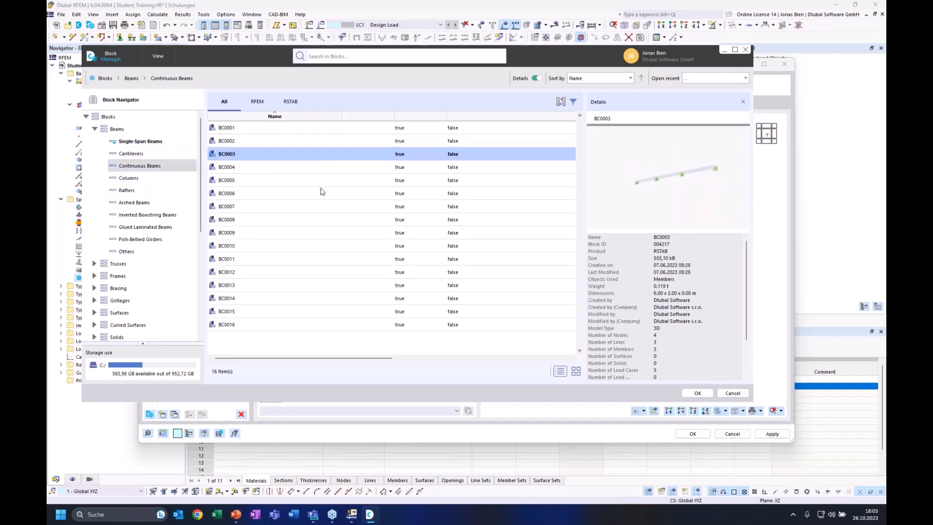
{"action": "left_click", "coordinate": [323, 180]}
{"action": "left_click", "coordinate": [329, 167]}
{"action": "left_click", "coordinate": [320, 207]}
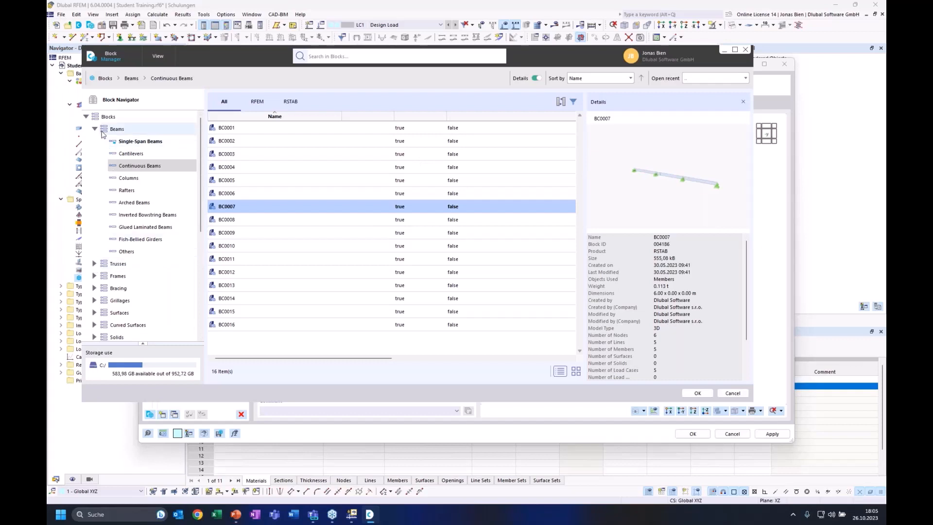
Step: List the 2D truss blocks and preview the variants from FT001-b to FT007
{"action": "left_click", "coordinate": [94, 128]}
{"action": "left_click", "coordinate": [95, 142]}
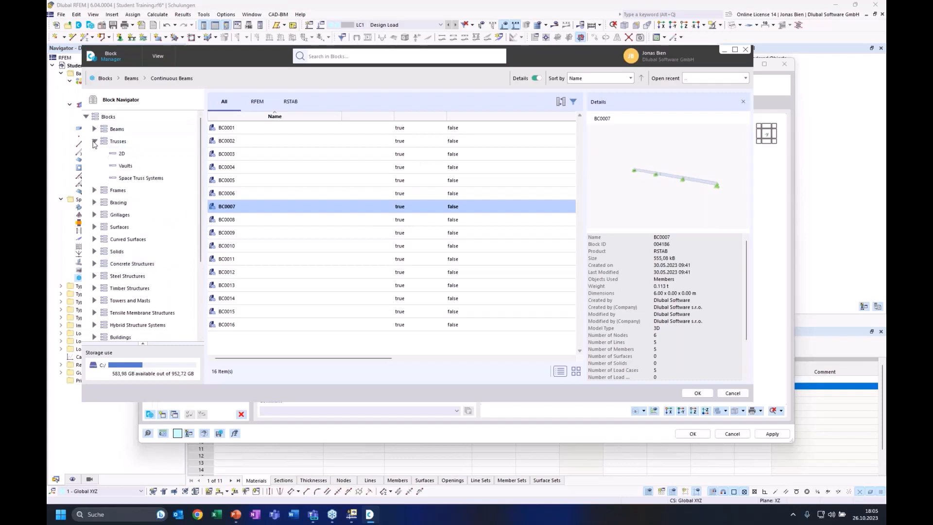
{"action": "left_click", "coordinate": [135, 155]}
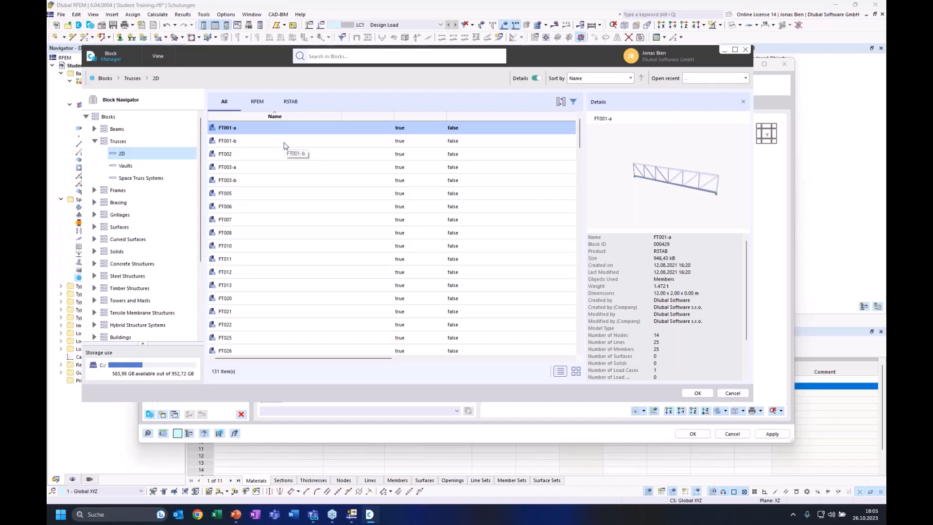
{"action": "left_click", "coordinate": [287, 143]}
{"action": "left_click", "coordinate": [288, 154]}
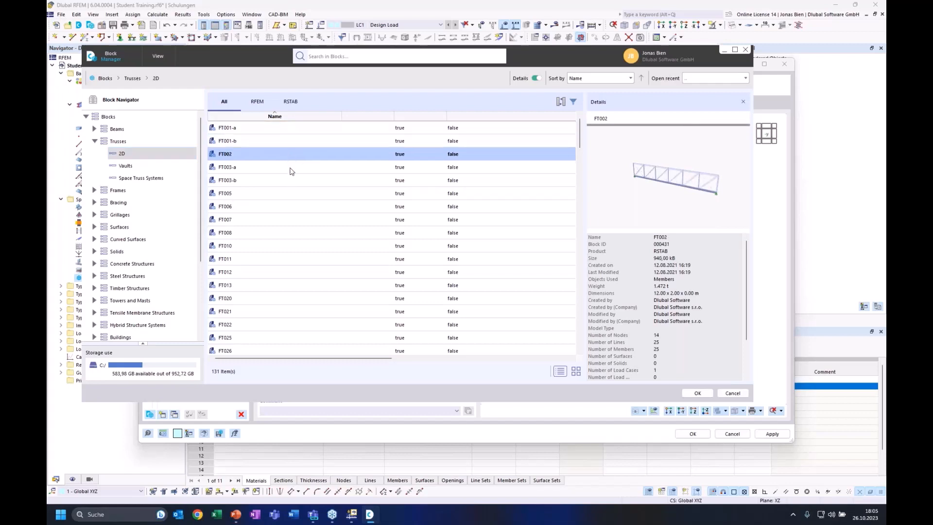
{"action": "left_click", "coordinate": [291, 170]}
{"action": "left_click", "coordinate": [307, 183]}
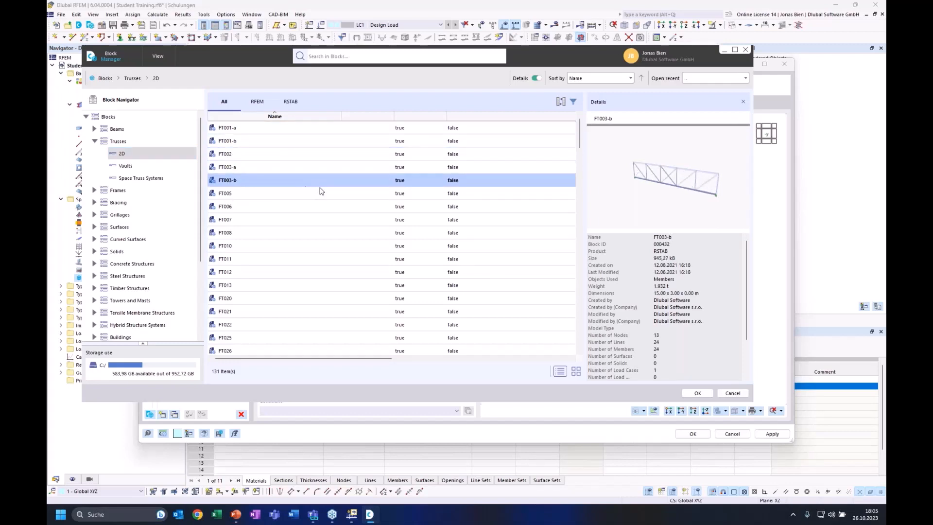
{"action": "left_click", "coordinate": [321, 194]}
{"action": "left_click", "coordinate": [328, 208]}
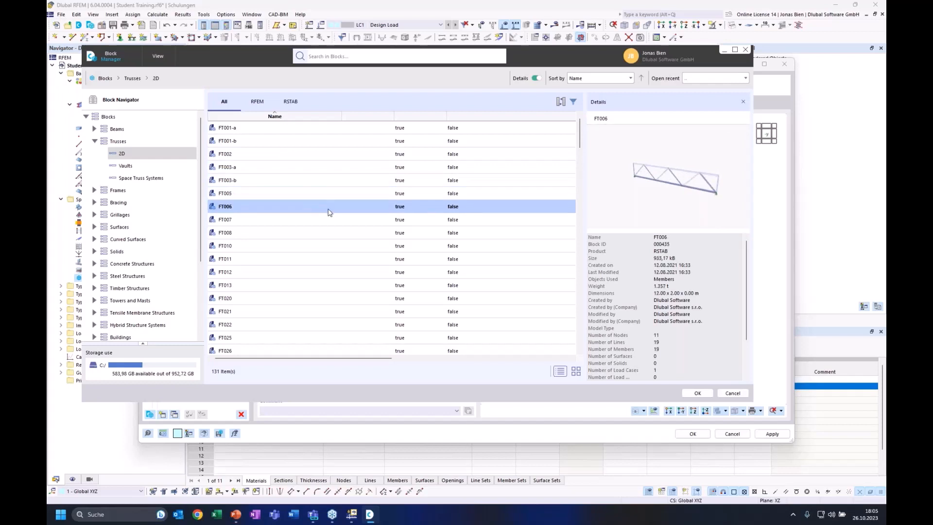
{"action": "left_click", "coordinate": [318, 220]}
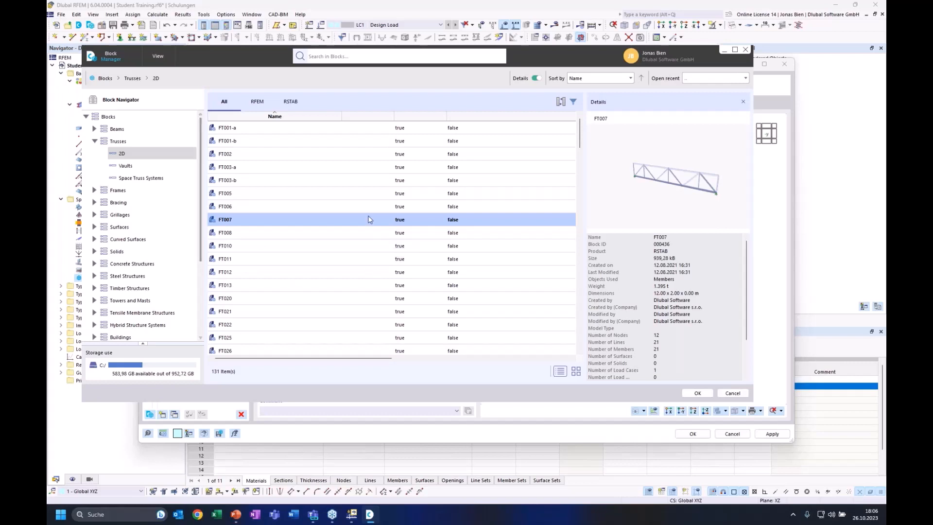
Step: Preview the 2D truss blocks FT027-b and FT032-1 further down the list
{"action": "scroll", "coordinate": [295, 250], "scroll_direction": "down", "scroll_amount": 3}
{"action": "scroll", "coordinate": [295, 250], "scroll_direction": "down", "scroll_amount": 1}
{"action": "left_click", "coordinate": [330, 219]}
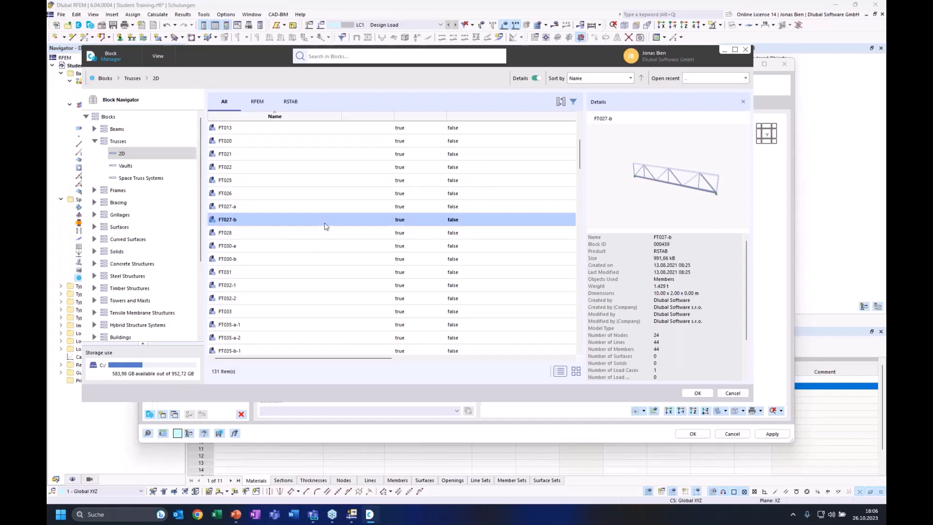
{"action": "left_click", "coordinate": [291, 285]}
{"action": "scroll", "coordinate": [323, 270], "scroll_direction": "down", "scroll_amount": 3}
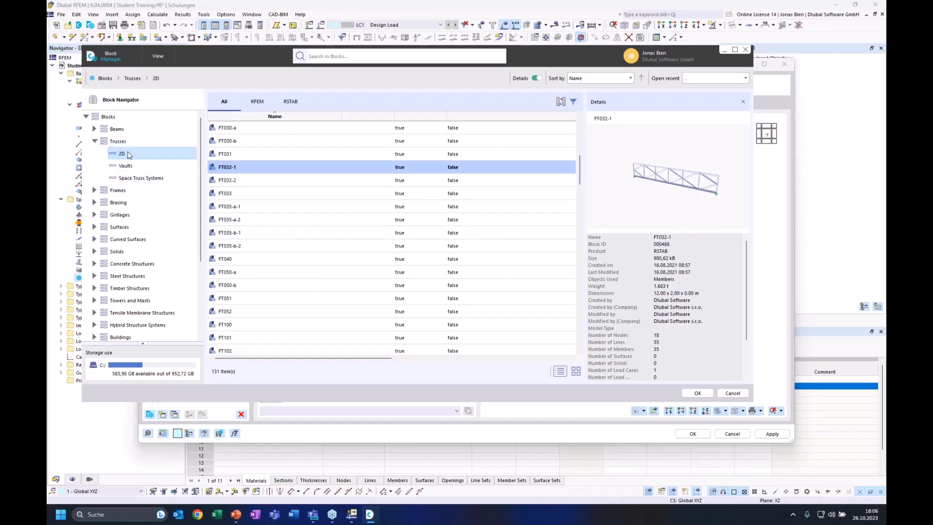
Step: Preview tapered frame blocks, including FTA002, FTA003 and FTA010
{"action": "left_click", "coordinate": [95, 190]}
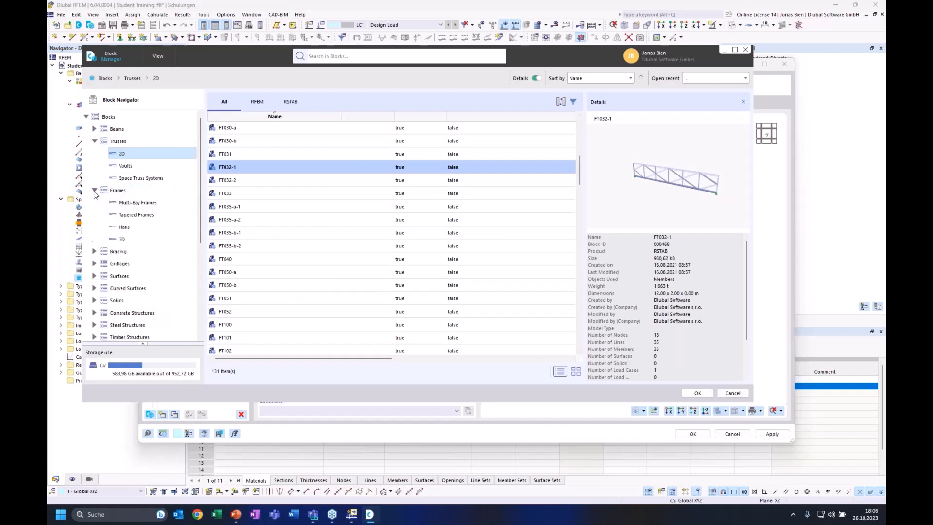
{"action": "left_click", "coordinate": [132, 214]}
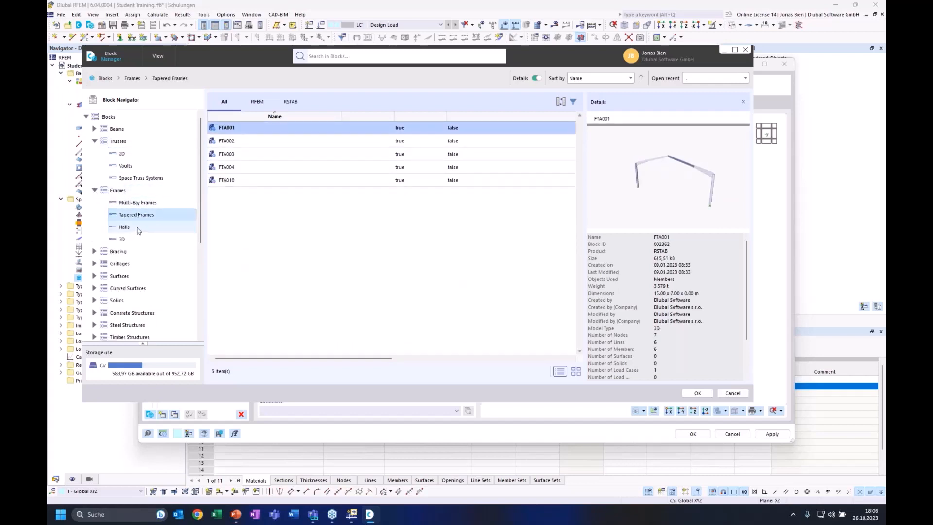
{"action": "left_click", "coordinate": [231, 155]}
{"action": "left_click", "coordinate": [232, 141]}
{"action": "left_click", "coordinate": [259, 181]}
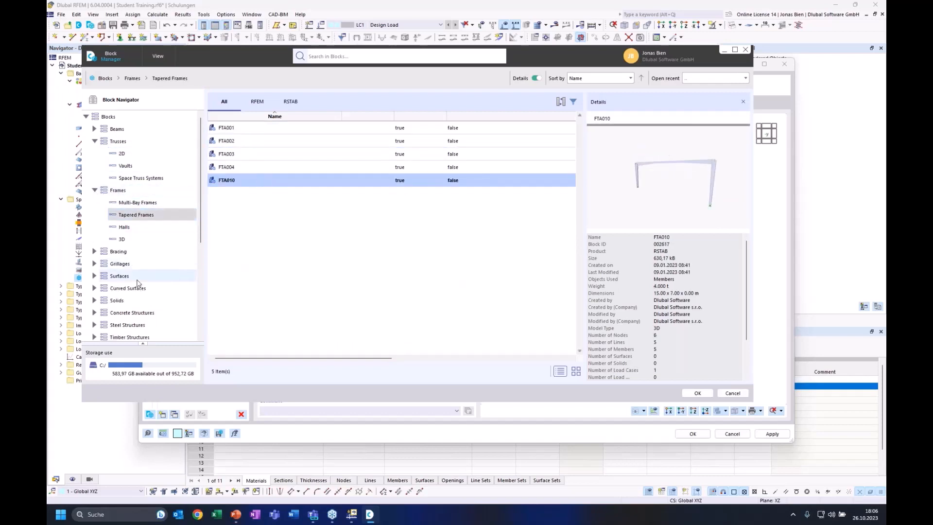
Step: Preview several timber structure blocks, including the curved beam GLB0408
{"action": "scroll", "coordinate": [137, 283], "scroll_direction": "down", "scroll_amount": 2}
{"action": "left_click", "coordinate": [129, 263]}
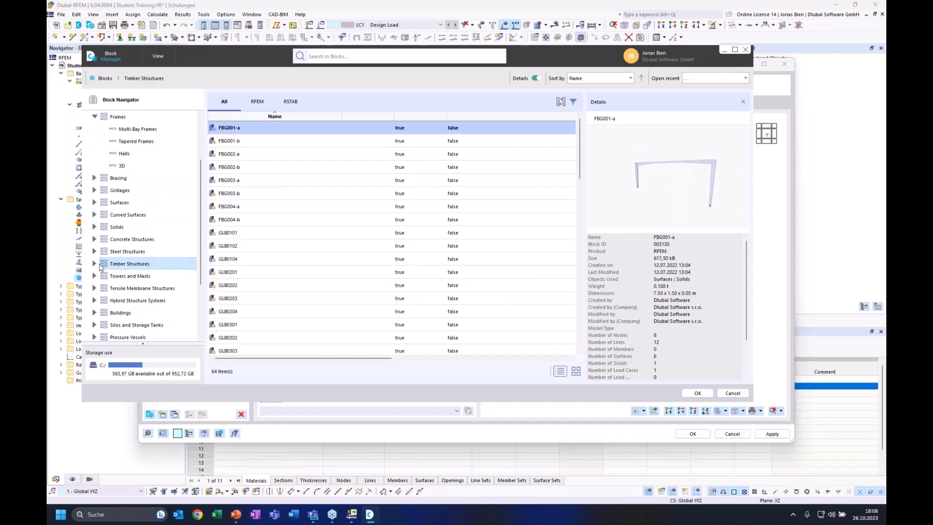
{"action": "left_click", "coordinate": [283, 193]}
{"action": "left_click", "coordinate": [273, 269]}
{"action": "scroll", "coordinate": [271, 263], "scroll_direction": "down", "scroll_amount": 6}
{"action": "left_click", "coordinate": [262, 285]}
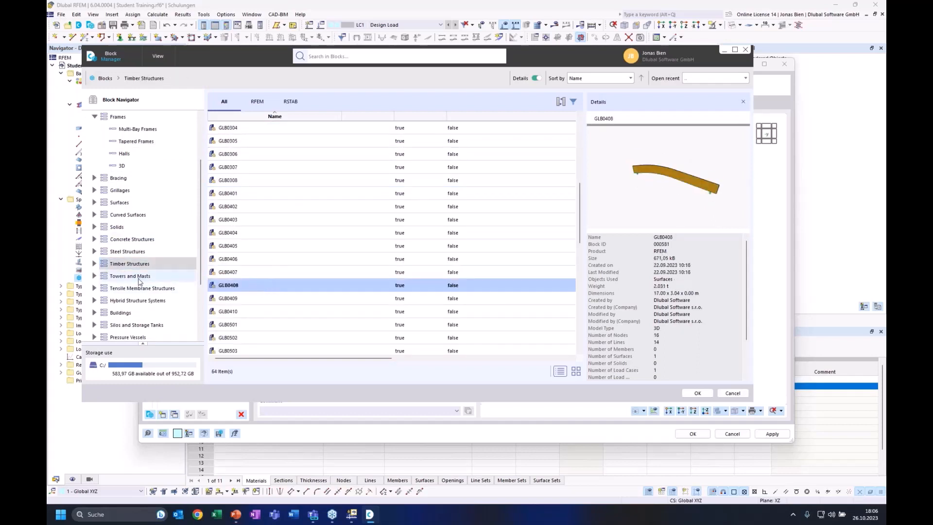
Step: Examine the towers and masts blocks: rectangular segments such as TSR034-a and TSR050, triangular segments and horizontal bracing
{"action": "left_click", "coordinate": [94, 275]}
{"action": "left_click", "coordinate": [146, 289]}
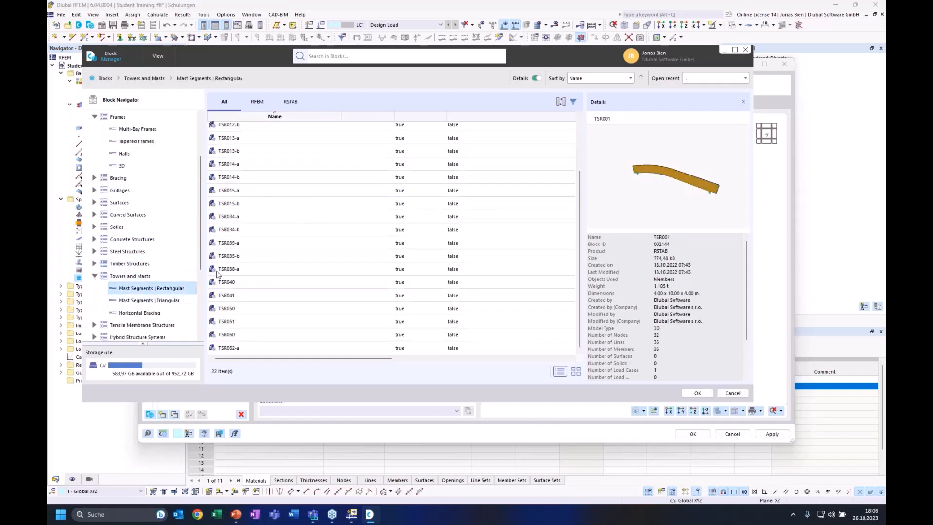
{"action": "left_click", "coordinate": [301, 203]}
{"action": "left_click", "coordinate": [298, 177]}
{"action": "left_click", "coordinate": [290, 222]}
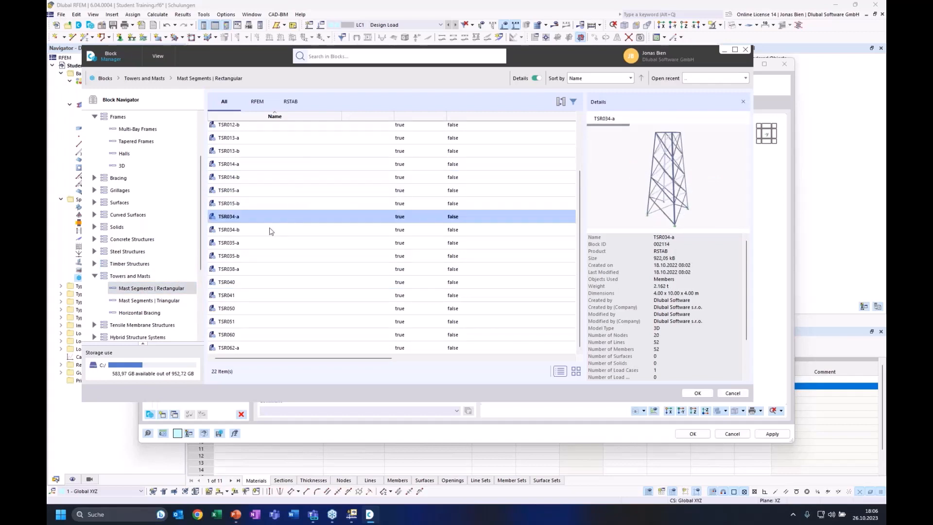
{"action": "left_click", "coordinate": [311, 283]}
{"action": "left_click", "coordinate": [319, 308]}
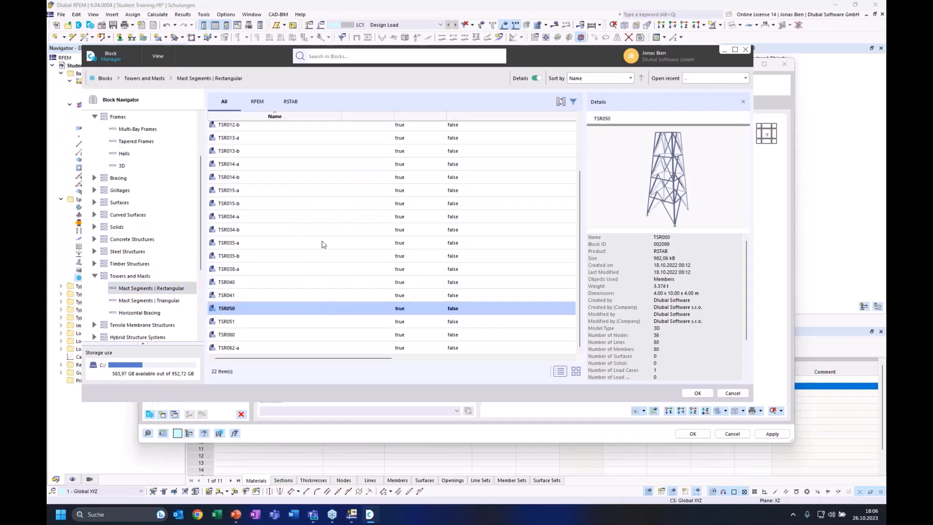
{"action": "scroll", "coordinate": [190, 290], "scroll_direction": "down", "scroll_amount": 2}
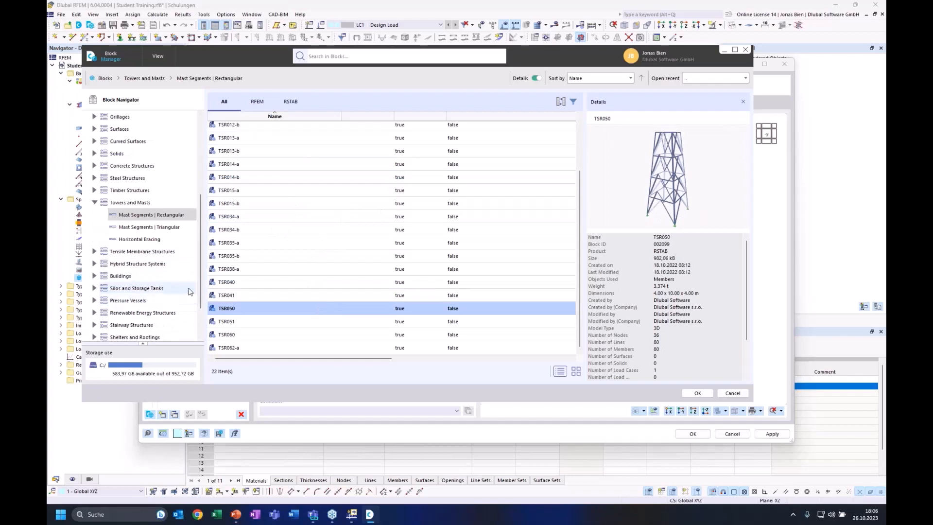
{"action": "left_click", "coordinate": [165, 227]}
{"action": "left_click", "coordinate": [164, 239]}
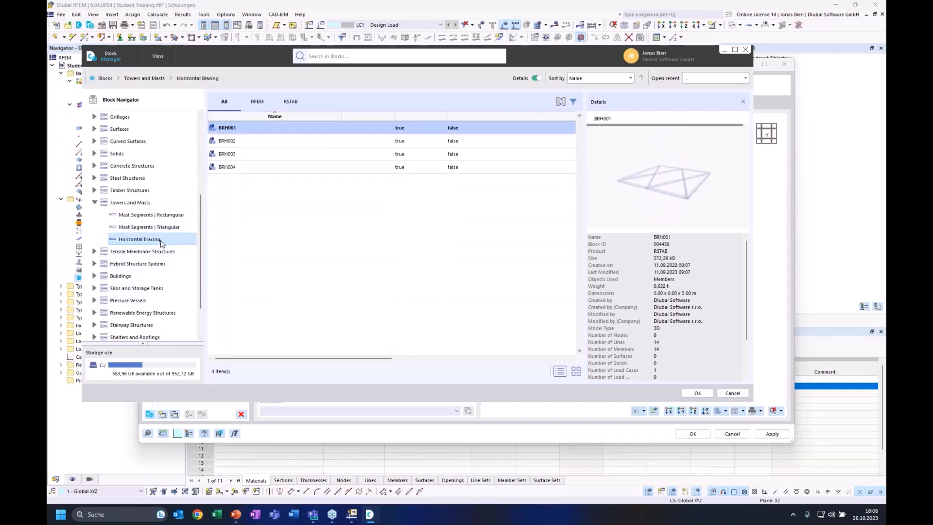
Step: Preview steel stairway blocks, including STS008 and the spiral stair STS020-plg-b
{"action": "left_click", "coordinate": [95, 324]}
{"action": "scroll", "coordinate": [145, 291], "scroll_direction": "down", "scroll_amount": 2}
{"action": "left_click", "coordinate": [124, 263]}
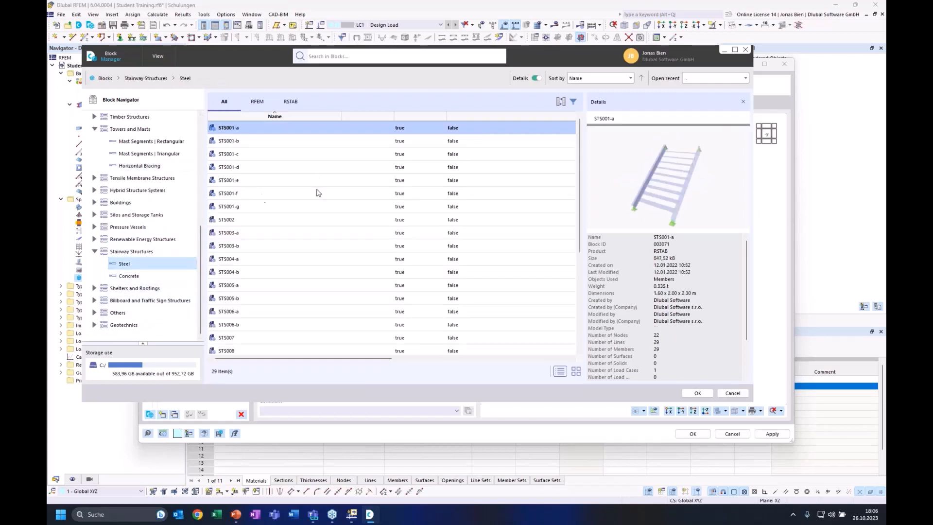
{"action": "left_click", "coordinate": [316, 193]}
{"action": "left_click", "coordinate": [285, 270]}
{"action": "scroll", "coordinate": [317, 269], "scroll_direction": "down", "scroll_amount": 2}
{"action": "left_click", "coordinate": [320, 271]}
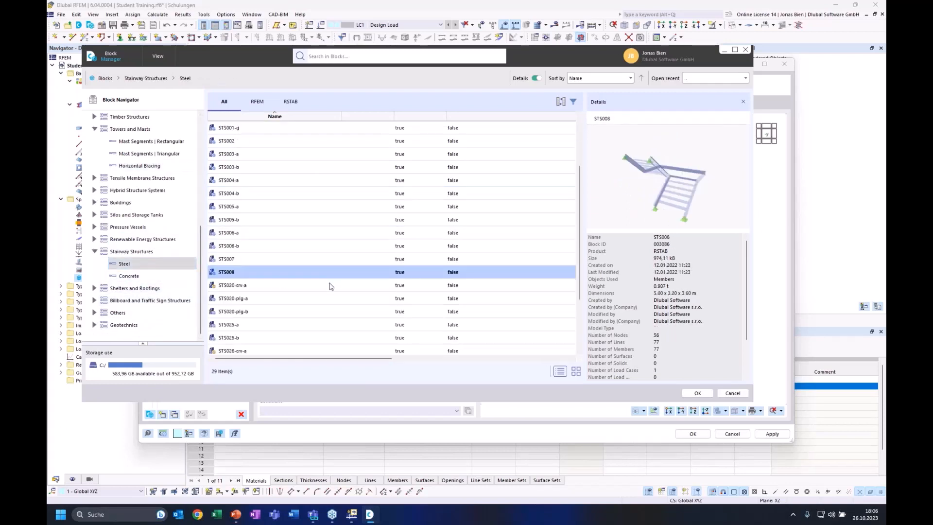
{"action": "left_click", "coordinate": [319, 247]}
{"action": "left_click", "coordinate": [299, 312]}
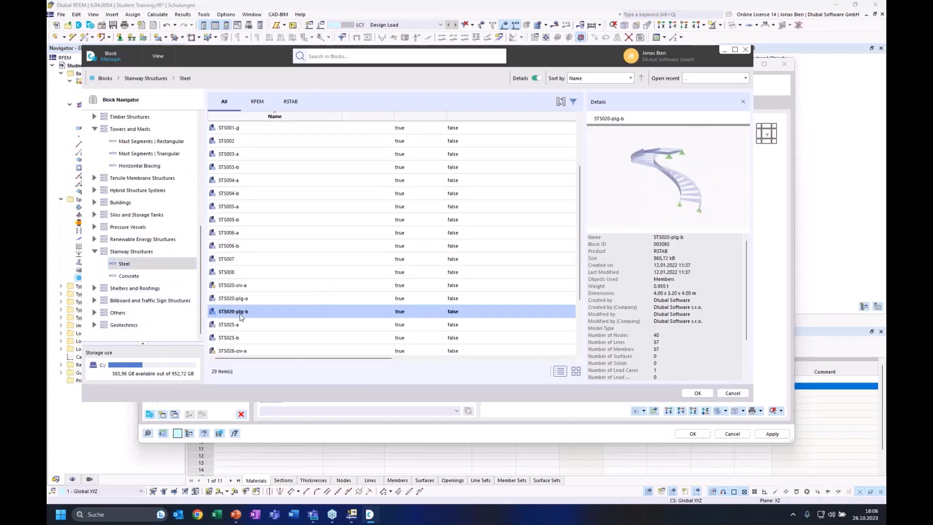
Step: Return to the 2D truss blocks and select FT001-a
{"action": "scroll", "coordinate": [138, 246], "scroll_direction": "up", "scroll_amount": 6}
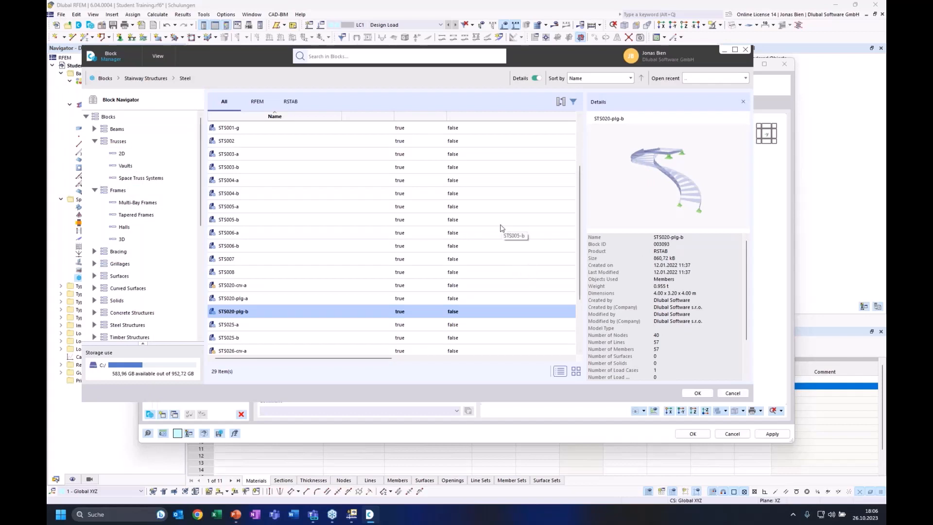
{"action": "left_click", "coordinate": [135, 154]}
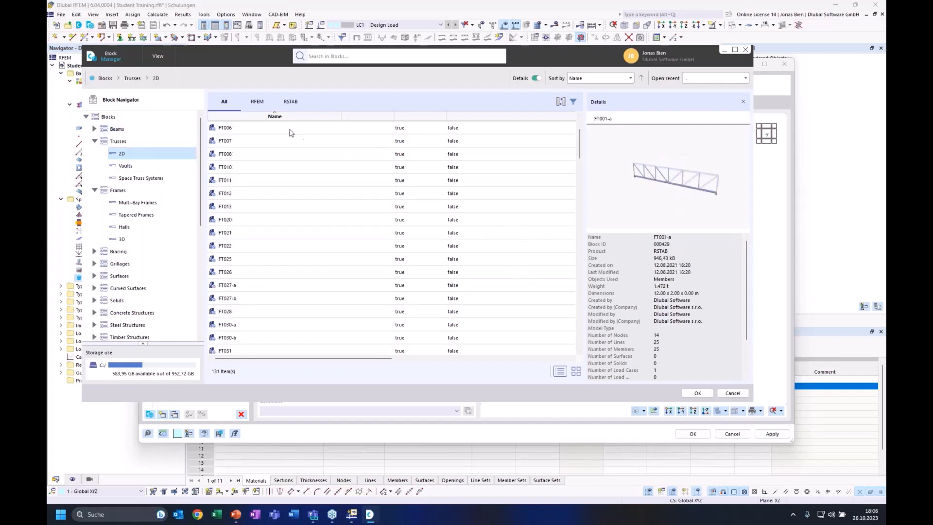
{"action": "left_click", "coordinate": [255, 128]}
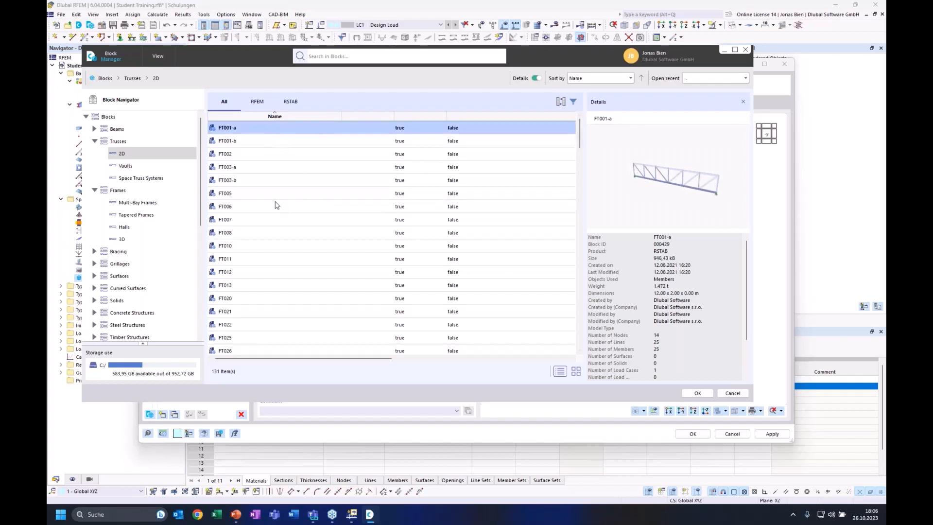
Step: Load the FT001-a truss block, accept changing the model type to 3D, and open the block's structure parameters
{"action": "left_click", "coordinate": [95, 191]}
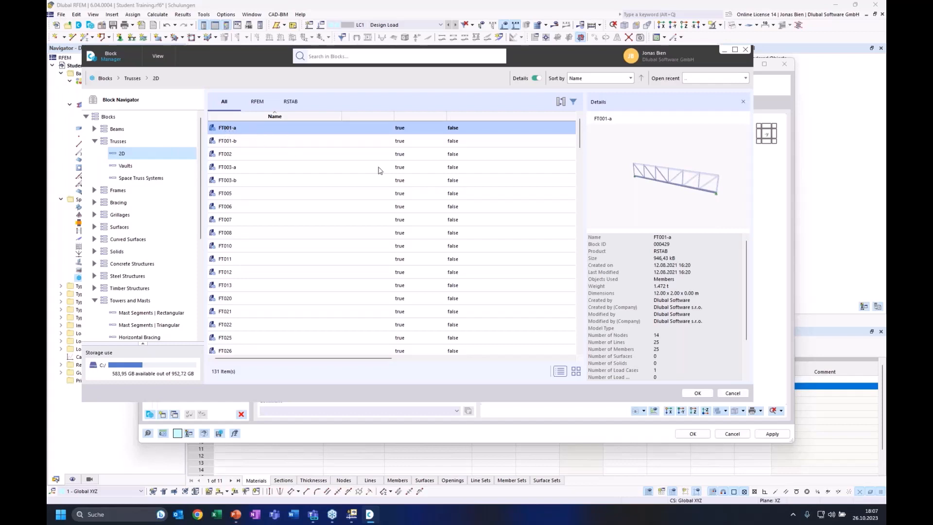
{"action": "double_click", "coordinate": [250, 132]}
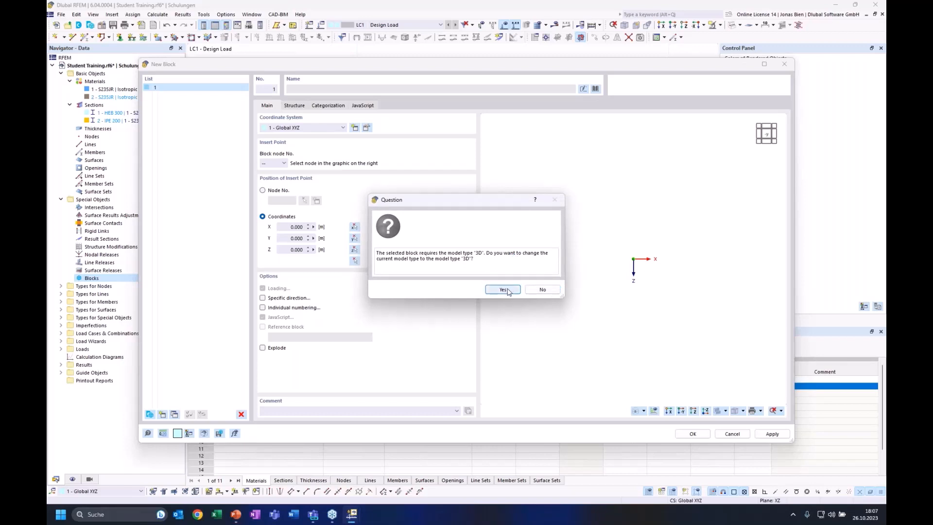
{"action": "left_click", "coordinate": [503, 290]}
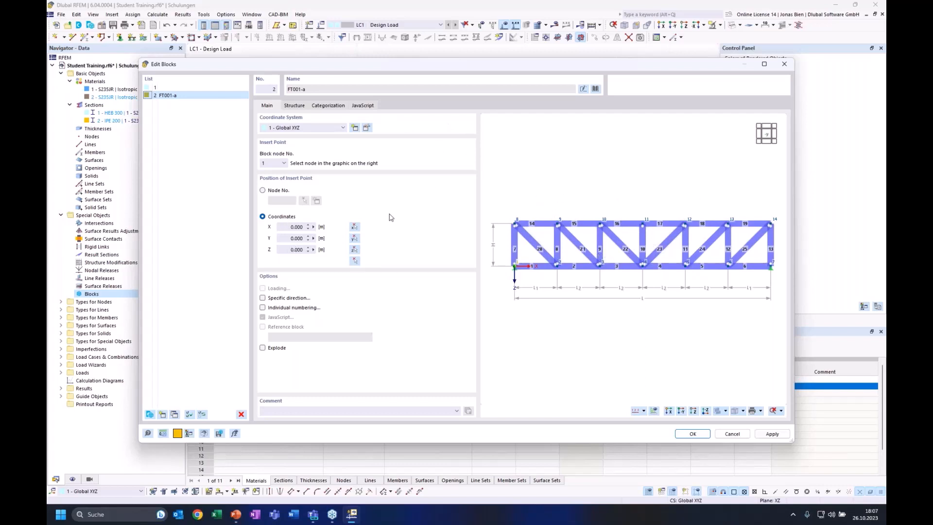
{"action": "left_click", "coordinate": [294, 106]}
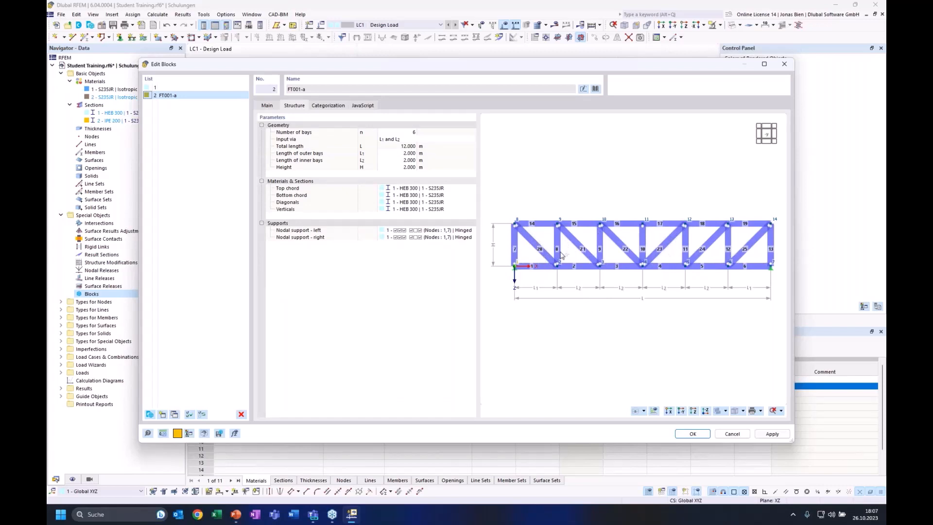
Step: Try the truss with 10 bays, and set the number of bays back to 6
{"action": "left_click", "coordinate": [407, 132]}
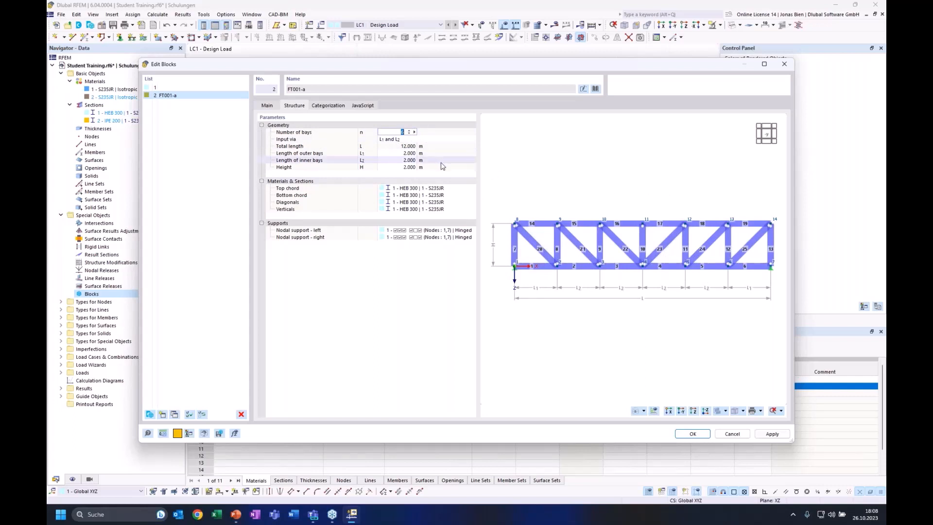
{"action": "left_click", "coordinate": [405, 153]}
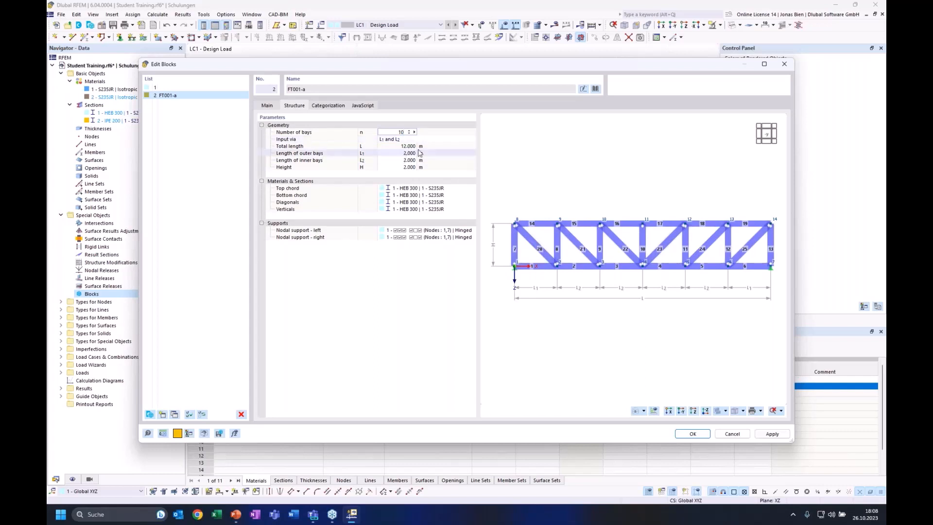
{"action": "scroll", "coordinate": [678, 198], "scroll_direction": "down", "scroll_amount": 4}
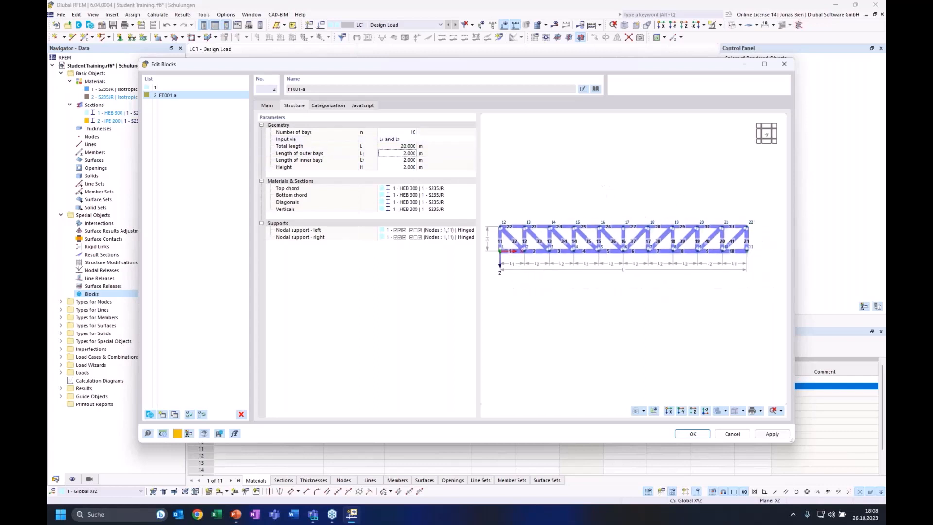
{"action": "scroll", "coordinate": [634, 194], "scroll_direction": "up", "scroll_amount": 1}
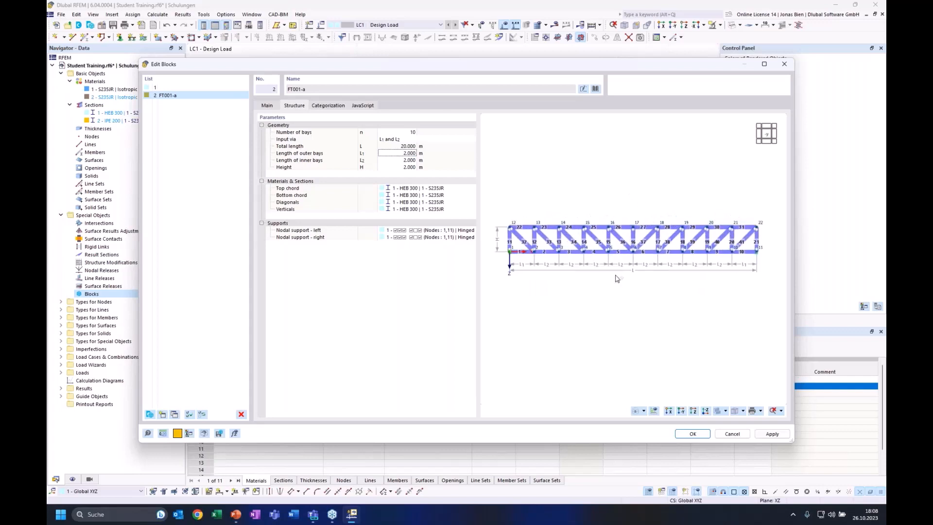
{"action": "left_click", "coordinate": [396, 132]}
{"action": "type", "text": "6"}
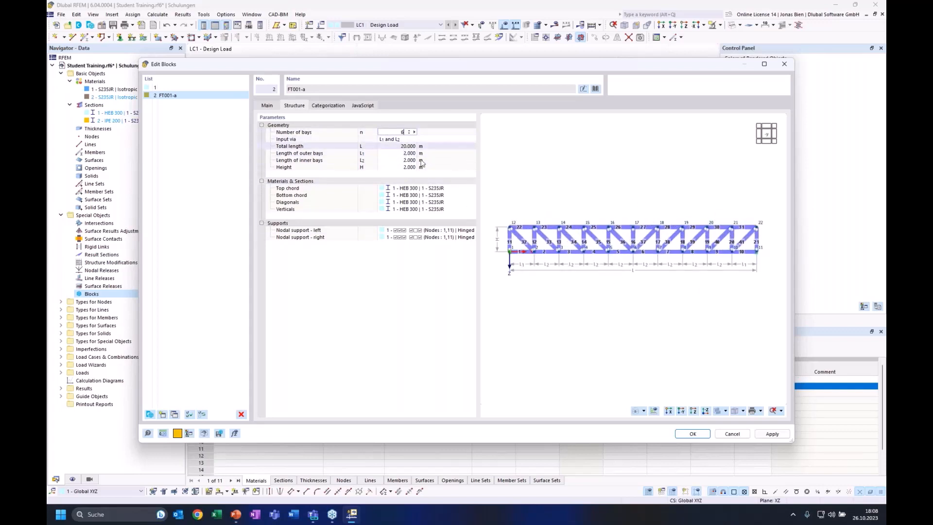
{"action": "key", "text": "Return"}
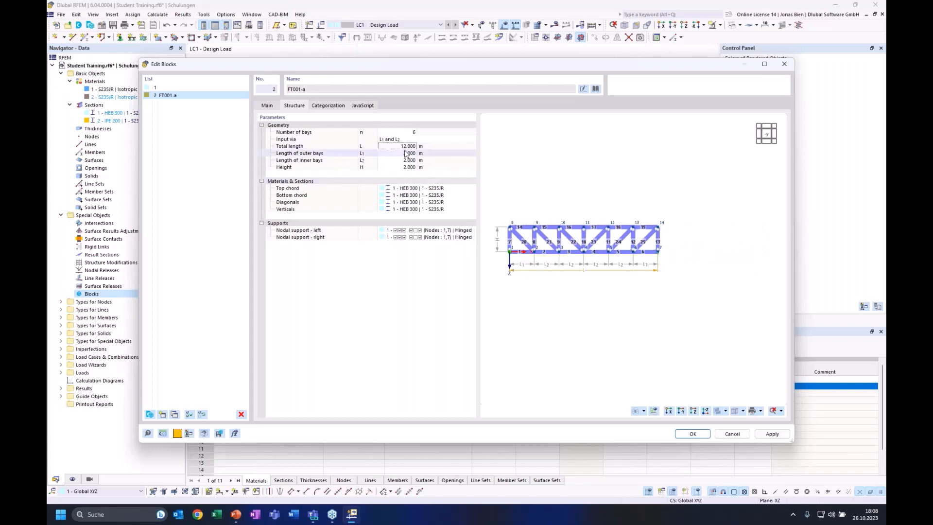
Step: Define the truss geometry input via total length and outer bay length (L and L1)
{"action": "left_click", "coordinate": [438, 140]}
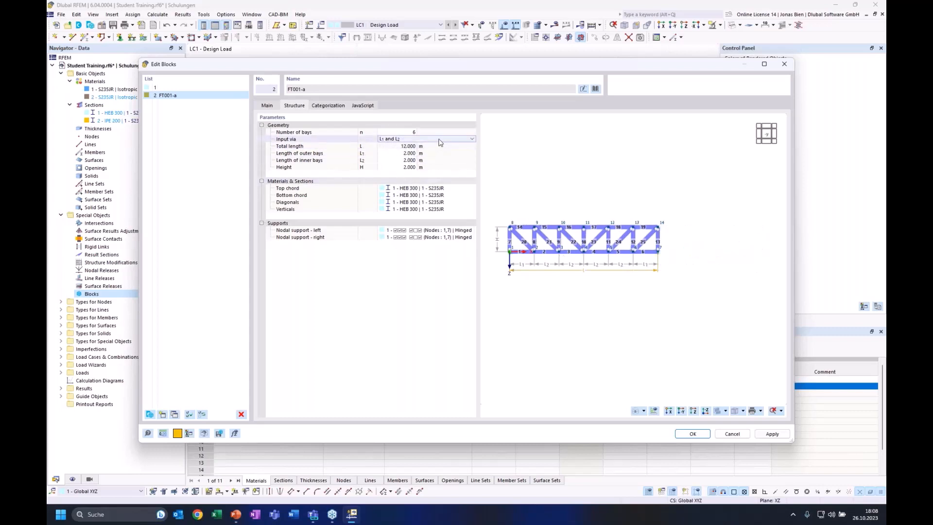
{"action": "left_click", "coordinate": [440, 140]}
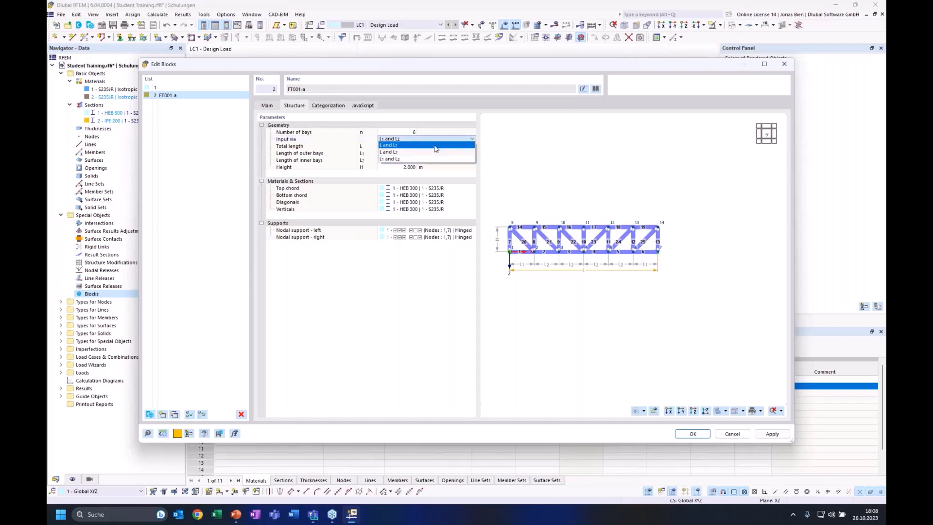
{"action": "left_click", "coordinate": [435, 145]}
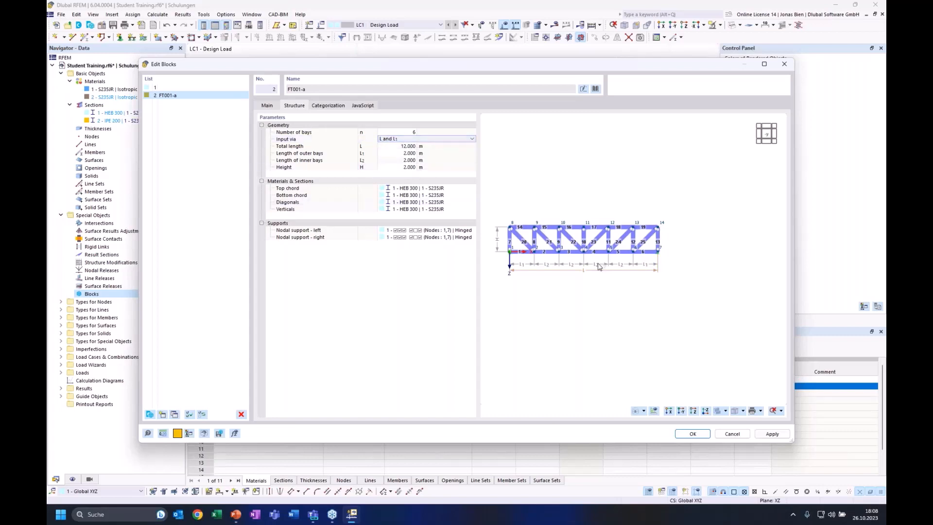
{"action": "middle_click_drag", "start_coordinate": [535, 211], "coordinate": [639, 215]}
{"action": "scroll", "coordinate": [621, 260], "scroll_direction": "up", "scroll_amount": 1}
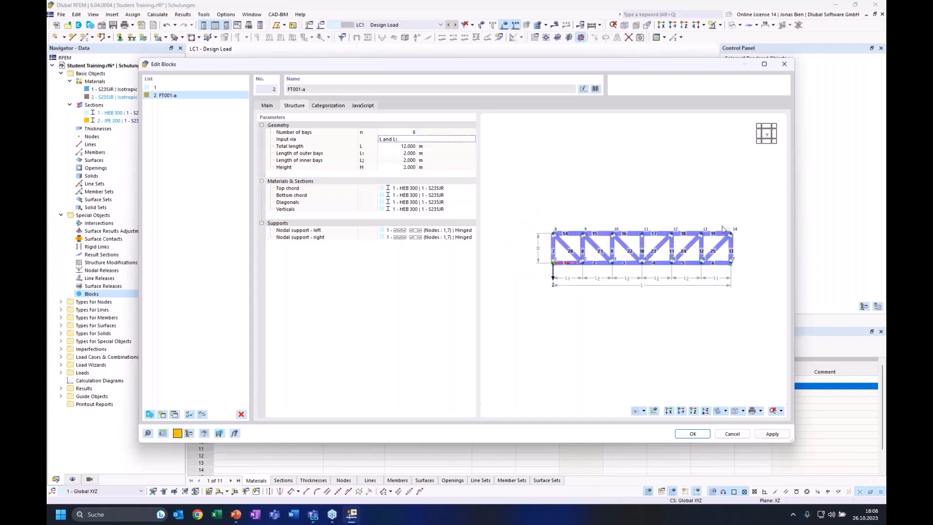
{"action": "scroll", "coordinate": [701, 229], "scroll_direction": "up", "scroll_amount": 1}
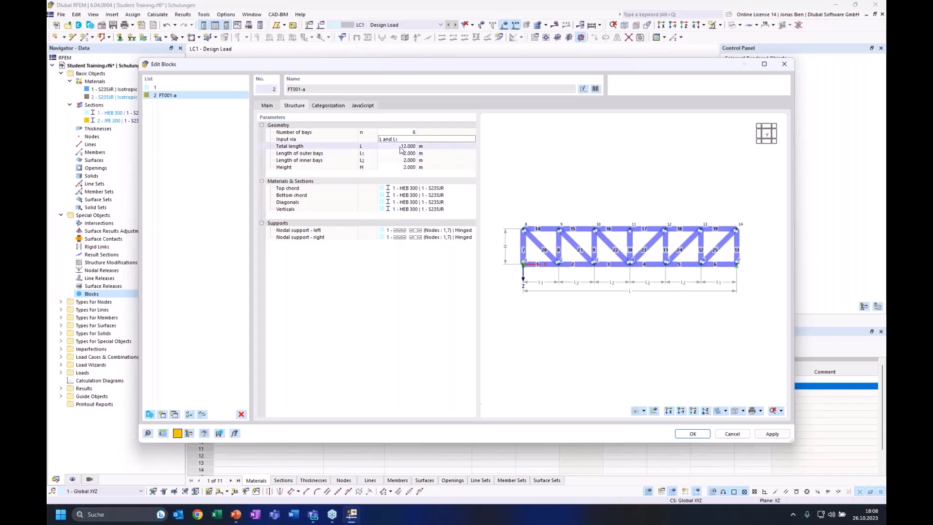
Step: Set the truss's total length to 18 m and the length of the outer bays to 3 m
{"action": "left_click", "coordinate": [400, 146]}
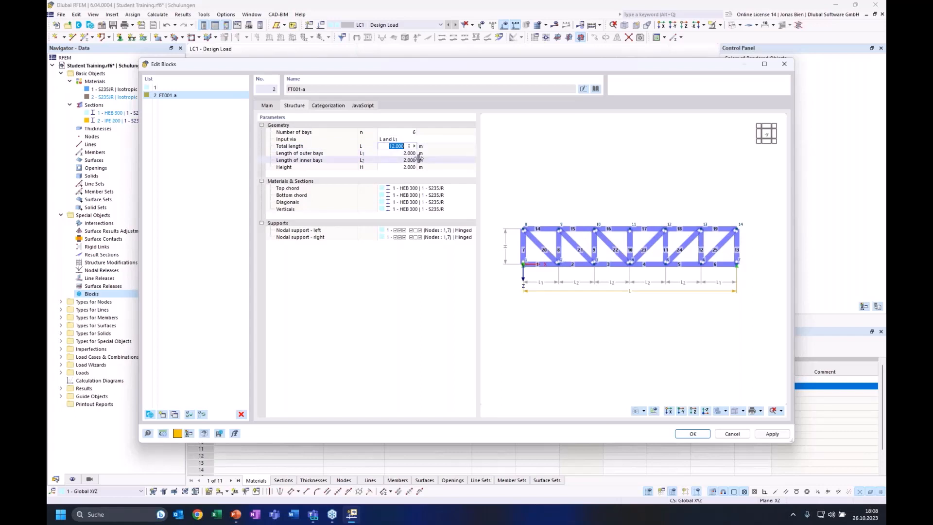
{"action": "type", "text": "18"}
{"action": "left_click", "coordinate": [410, 159]}
{"action": "left_click", "coordinate": [410, 153]}
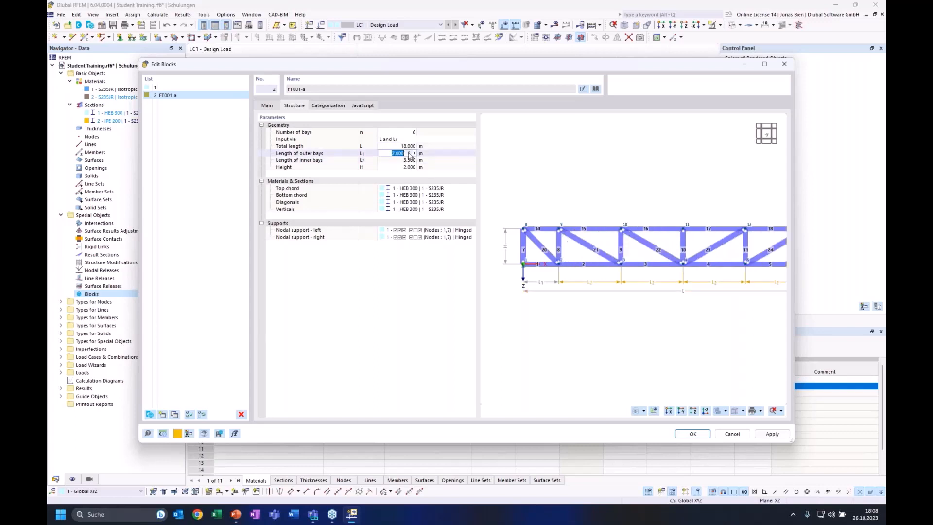
{"action": "type", "text": "3"}
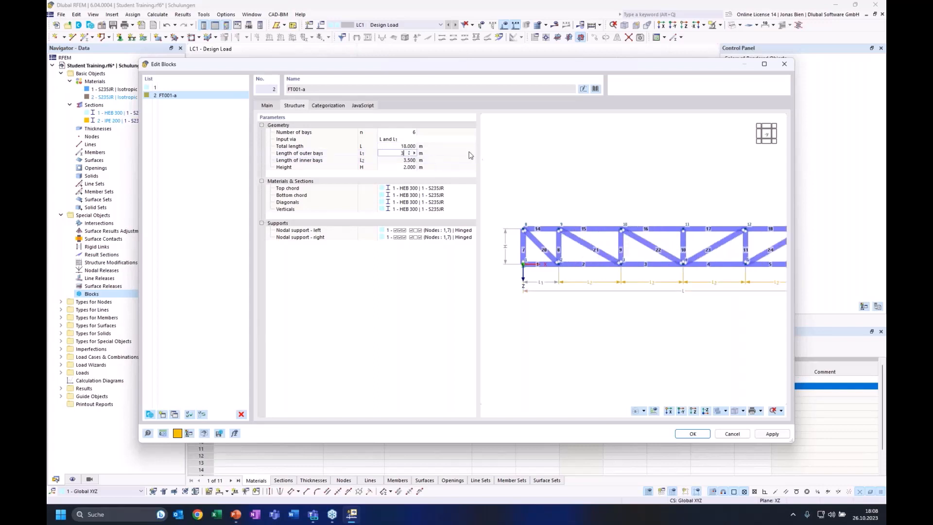
{"action": "left_click", "coordinate": [388, 161]}
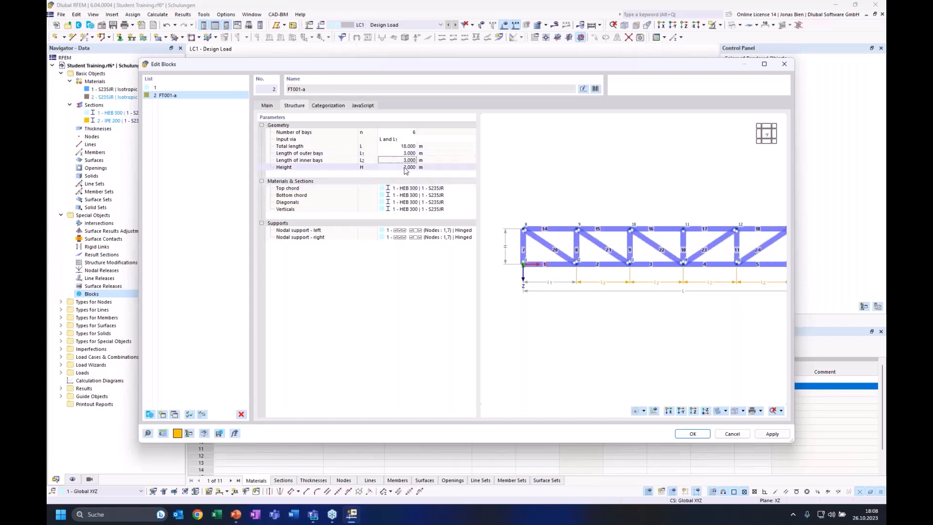
{"action": "left_click", "coordinate": [410, 140]}
{"action": "left_click", "coordinate": [423, 140]}
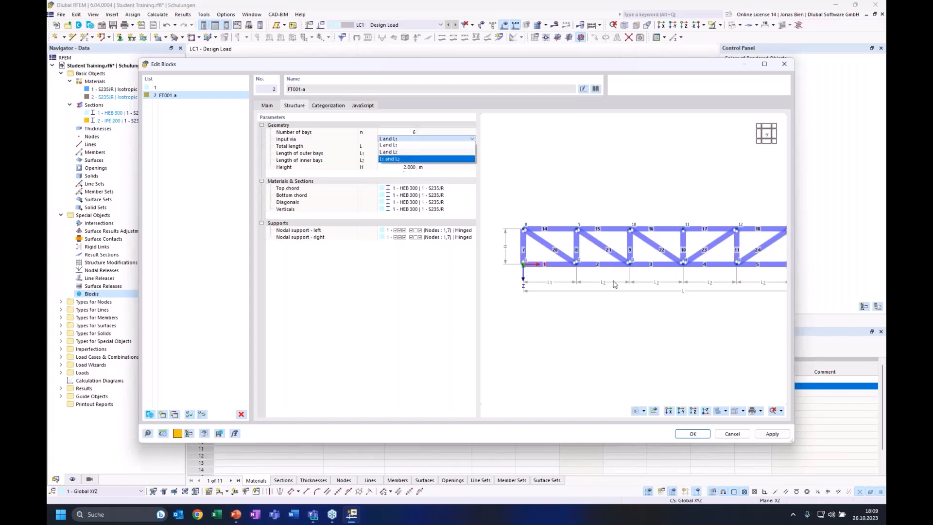
{"action": "left_click", "coordinate": [414, 166]}
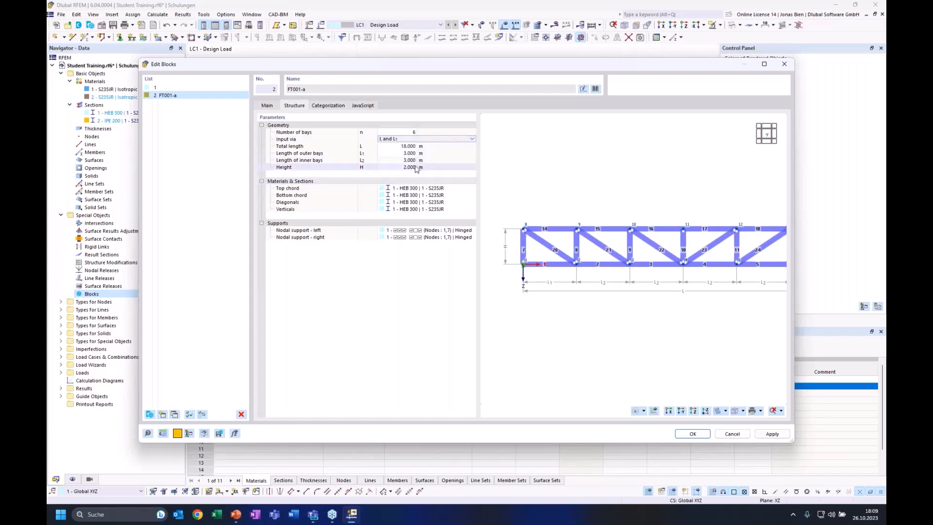
{"action": "left_click", "coordinate": [398, 140]}
{"action": "left_click", "coordinate": [398, 141]}
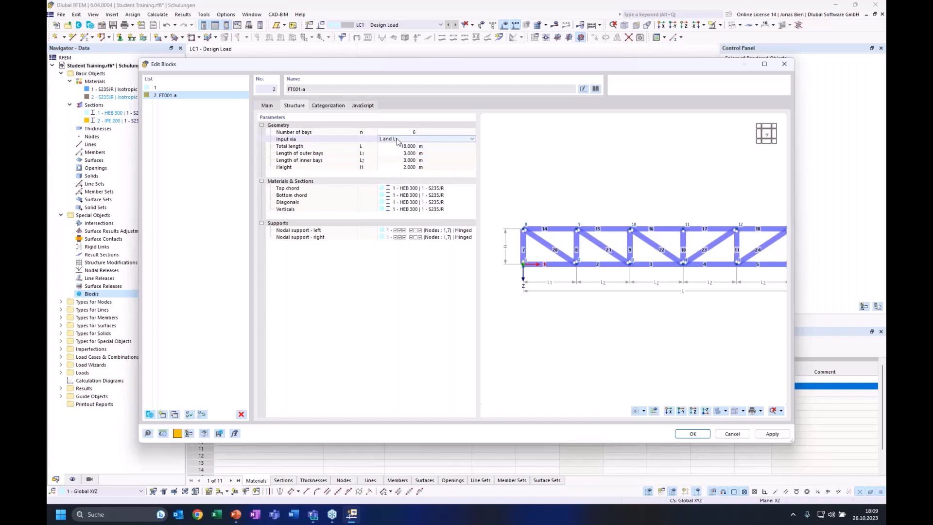
Step: Set the truss height to 2.5 m
{"action": "left_click", "coordinate": [408, 169]}
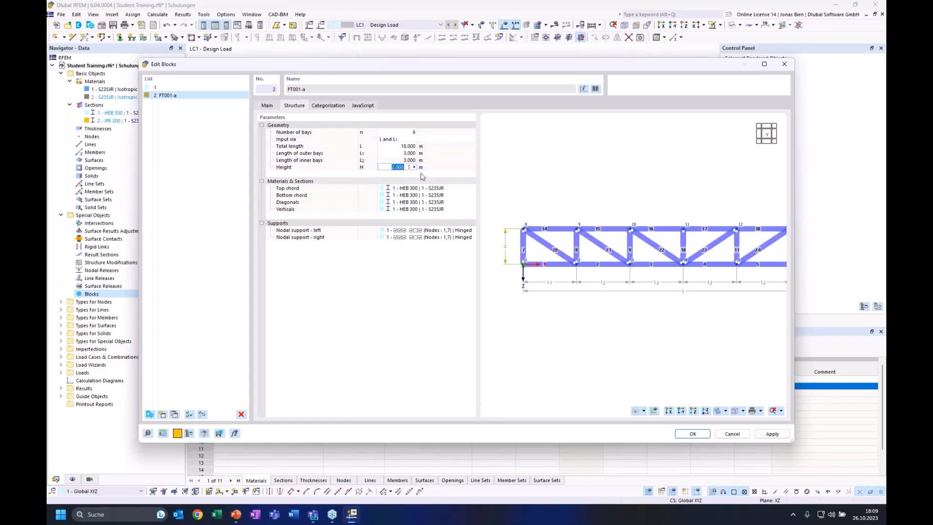
{"action": "type", "text": "2,5"}
{"action": "key", "text": "Tab"}
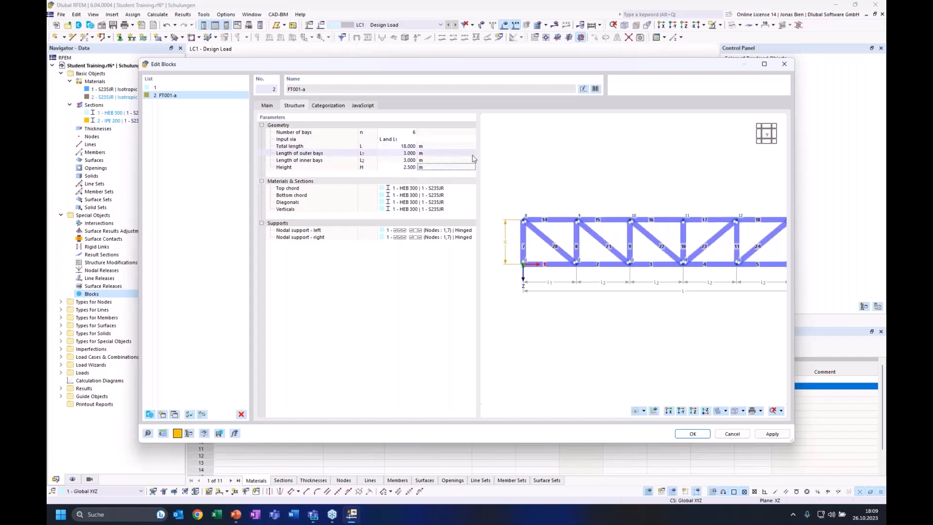
{"action": "mouse_move", "coordinate": [637, 186]}
{"action": "middle_mouse_down"}
{"action": "mouse_move", "coordinate": [622, 184]}
{"action": "mouse_move", "coordinate": [651, 188]}
{"action": "mouse_move", "coordinate": [627, 183]}
{"action": "middle_mouse_up"}
{"action": "scroll", "coordinate": [635, 187], "scroll_direction": "down", "scroll_amount": 2}
{"action": "scroll", "coordinate": [628, 183], "scroll_direction": "up", "scroll_amount": 1}
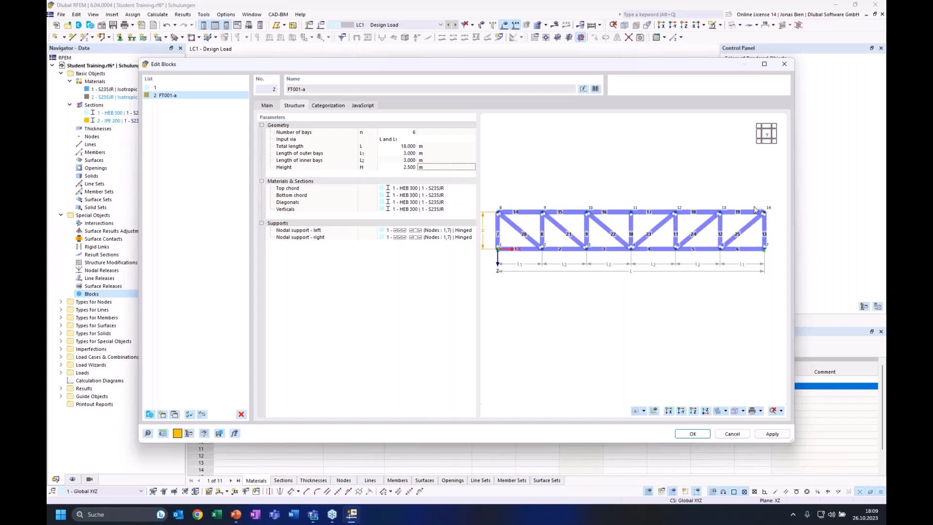
Step: Change the top chord's section 1 to HEA 300, using the Euronorm 53-62; DIN 1025-3 | SZS variant
{"action": "left_click", "coordinate": [413, 189]}
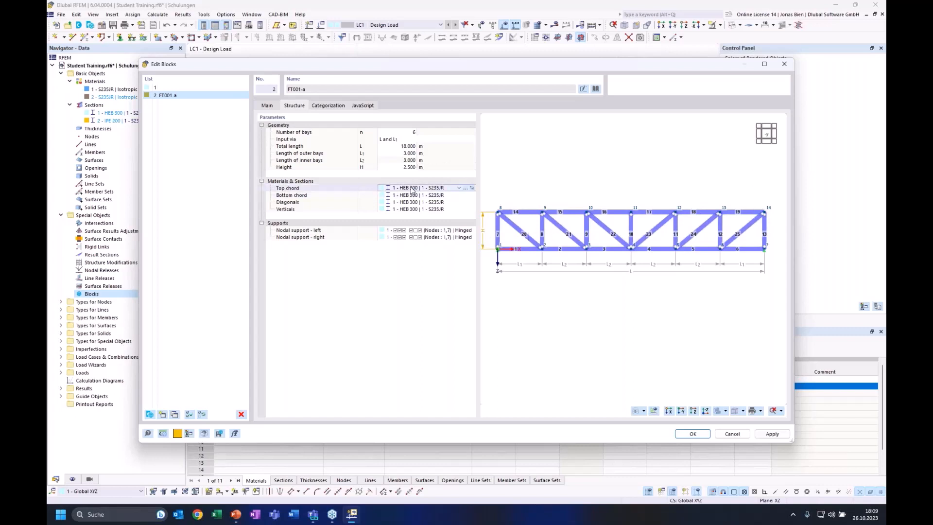
{"action": "left_click", "coordinate": [471, 187]}
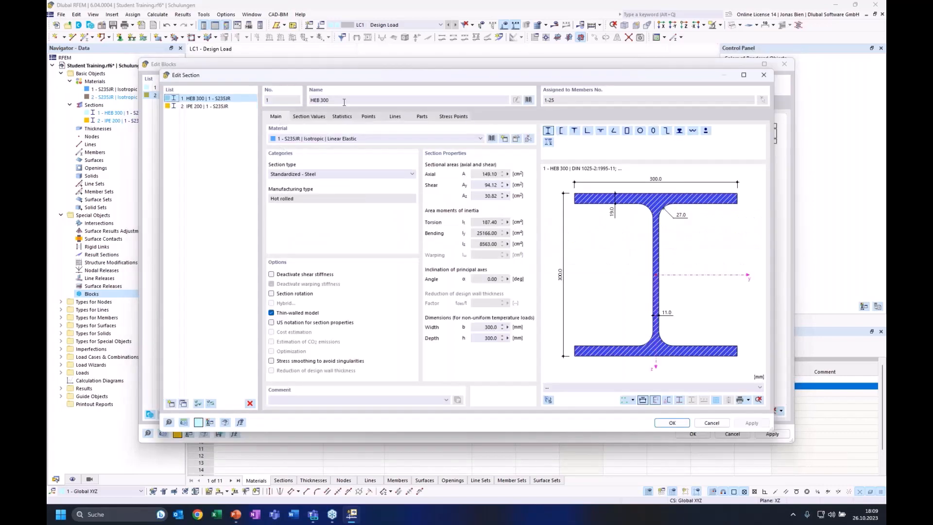
{"action": "left_click", "coordinate": [318, 99]}
{"action": "type", "text": "A"}
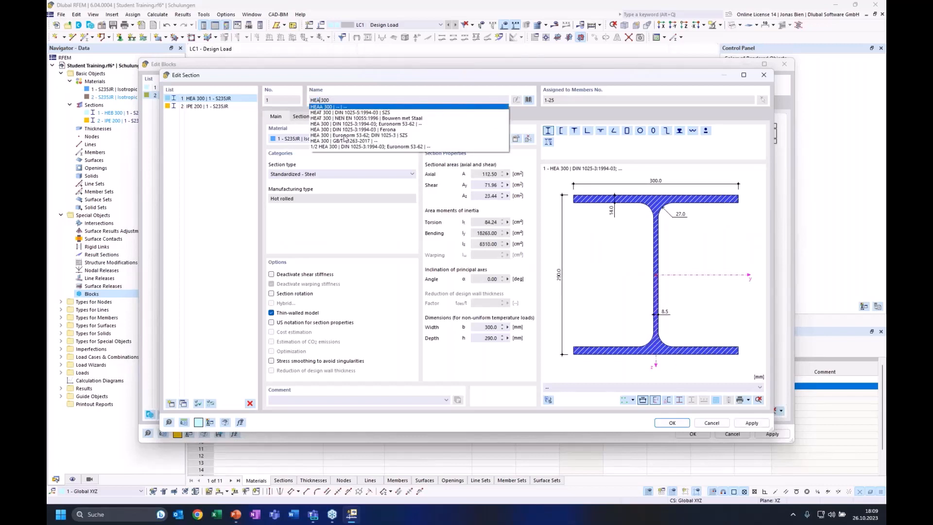
{"action": "left_click", "coordinate": [344, 136]}
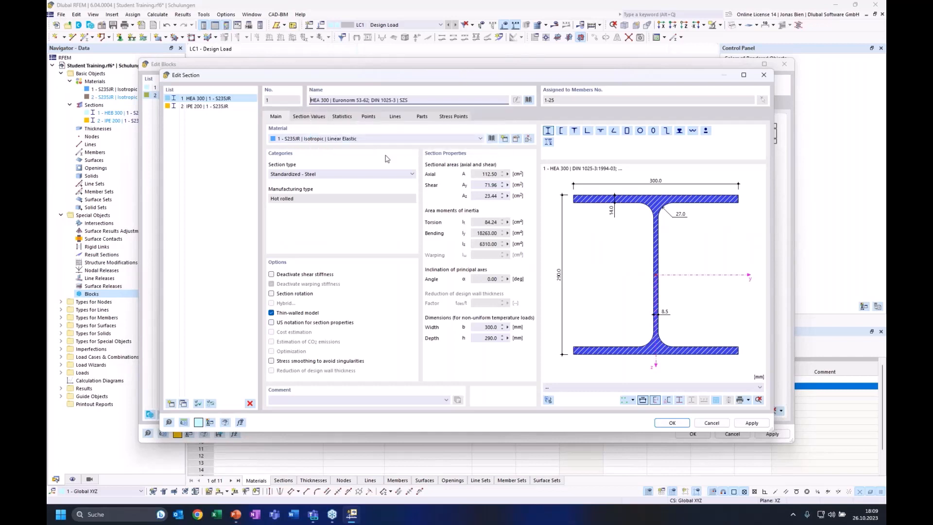
{"action": "left_click", "coordinate": [672, 423]}
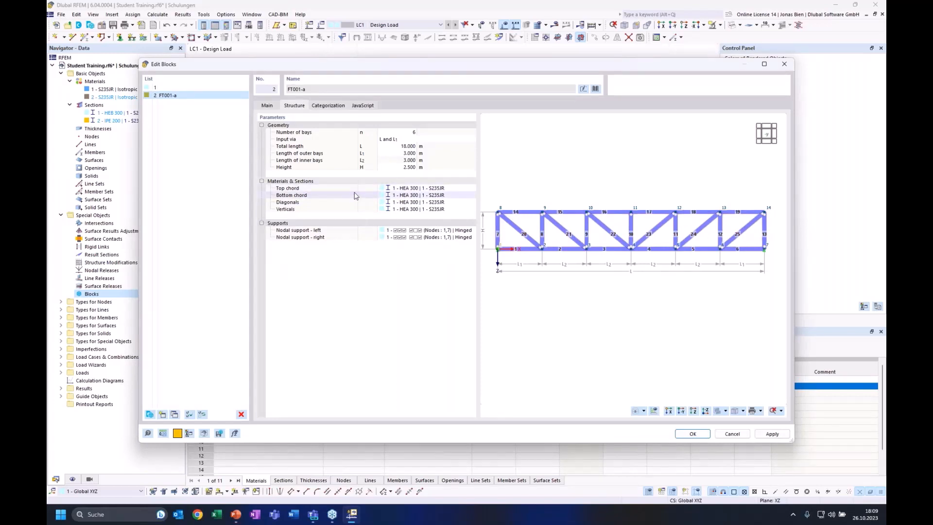
Step: Assign section 2 to the diagonals and change that section to IPE 160
{"action": "left_click", "coordinate": [452, 201]}
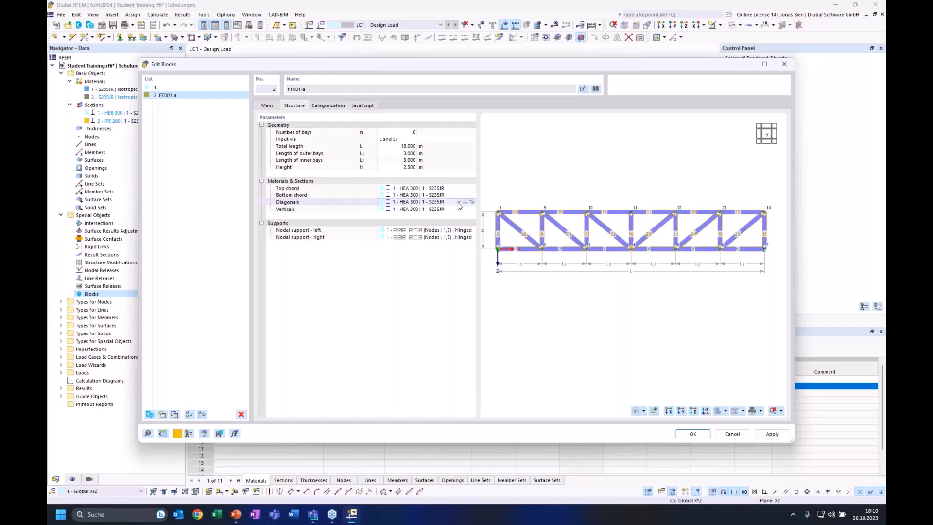
{"action": "left_click", "coordinate": [459, 202]}
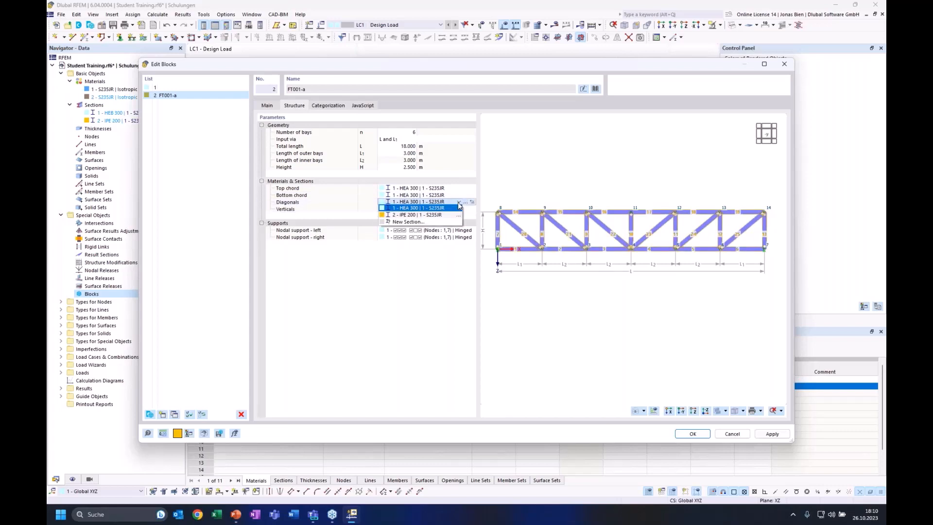
{"action": "left_click", "coordinate": [417, 215]}
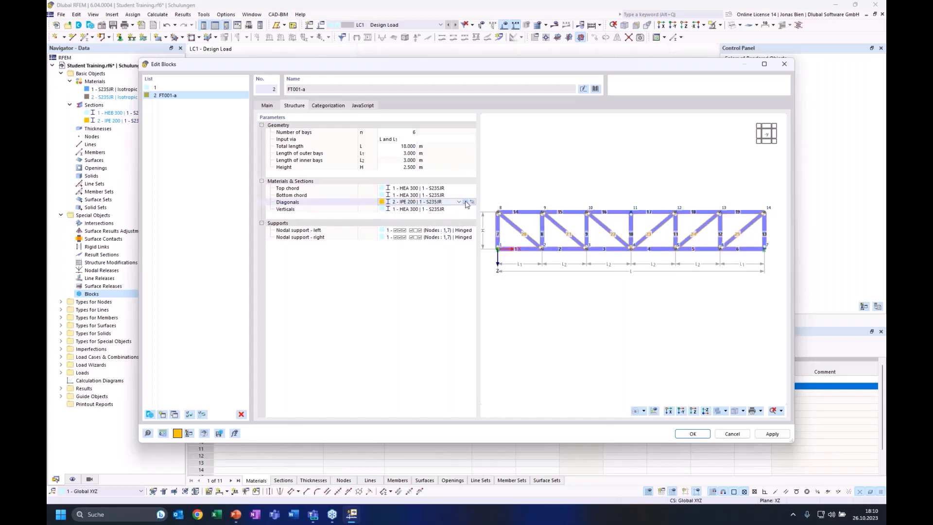
{"action": "left_click", "coordinate": [466, 202]}
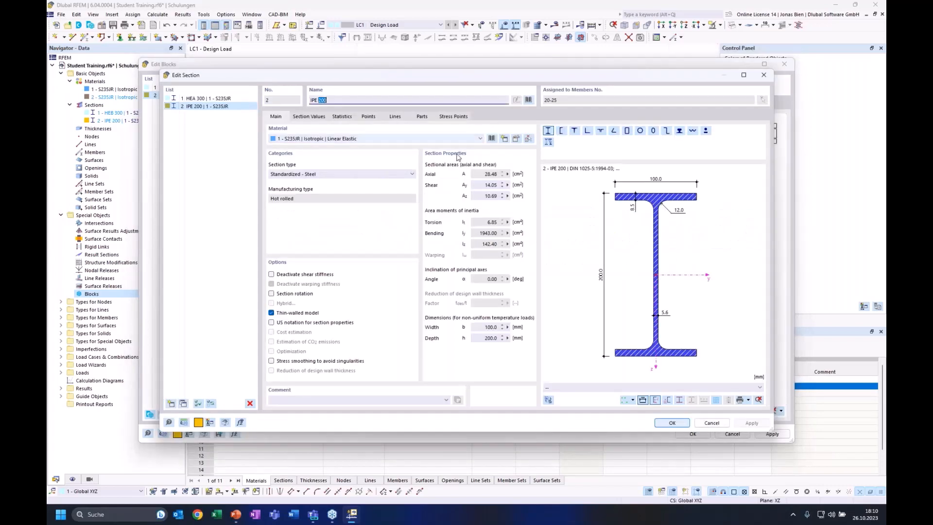
{"action": "type", "text": "160"}
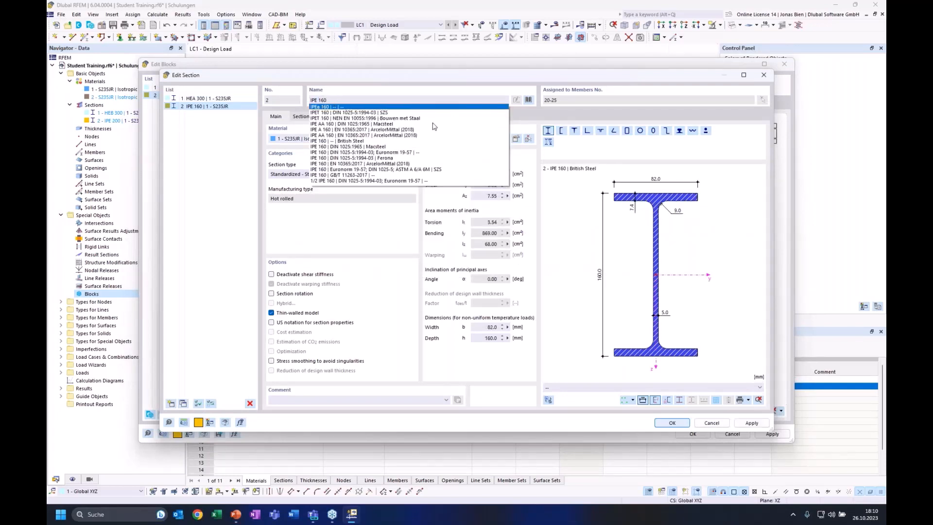
{"action": "left_click", "coordinate": [238, 204]}
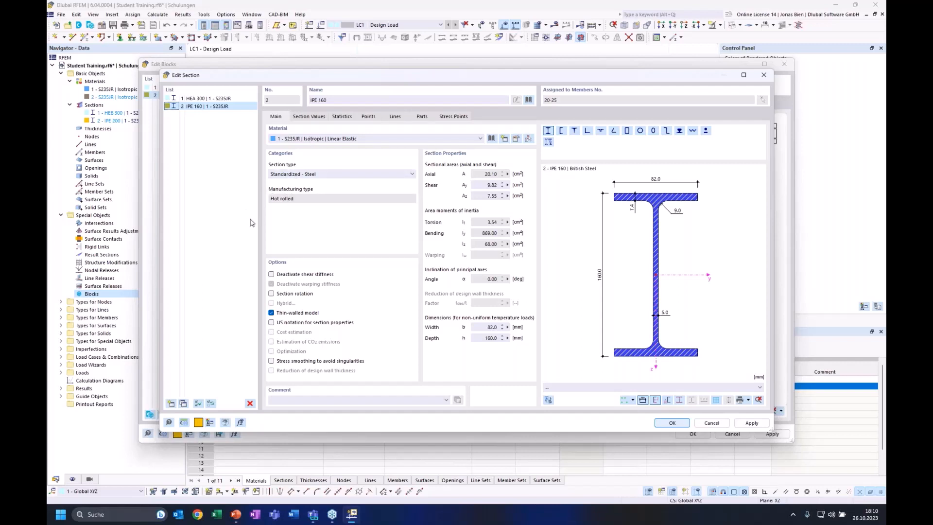
Step: Copy the IPE 160 section as section 3 and change it to HEA 160, using the DIN 1025-3:1994-03; Euronorm 53-62 variant
{"action": "left_click", "coordinate": [184, 403]}
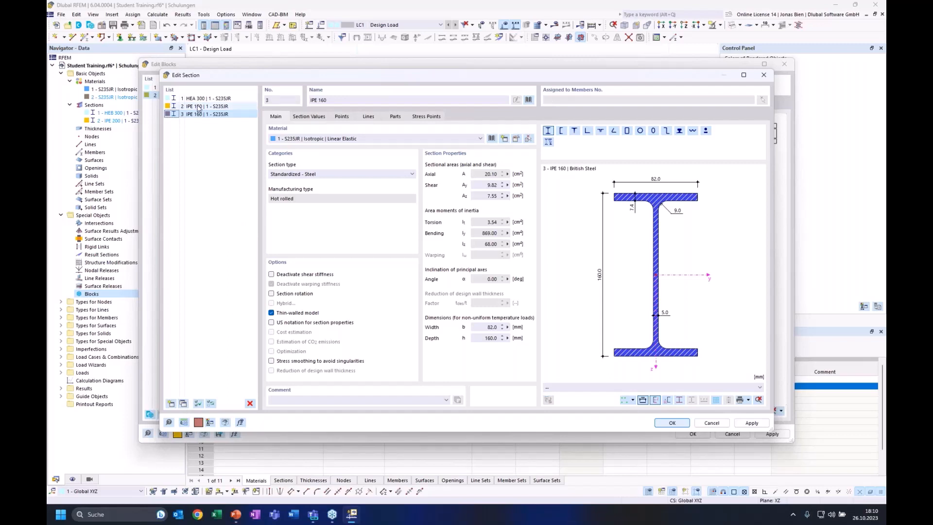
{"action": "double_click", "coordinate": [313, 99]}
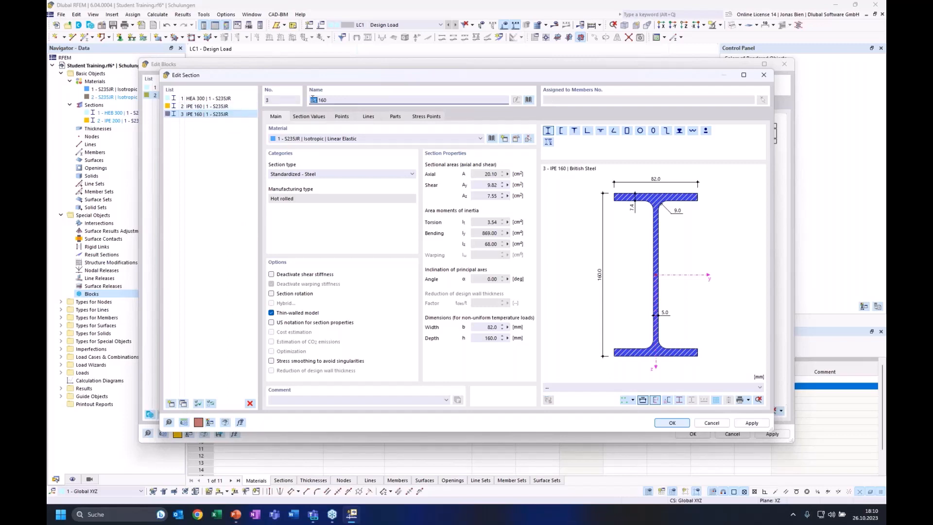
{"action": "type", "text": "H"}
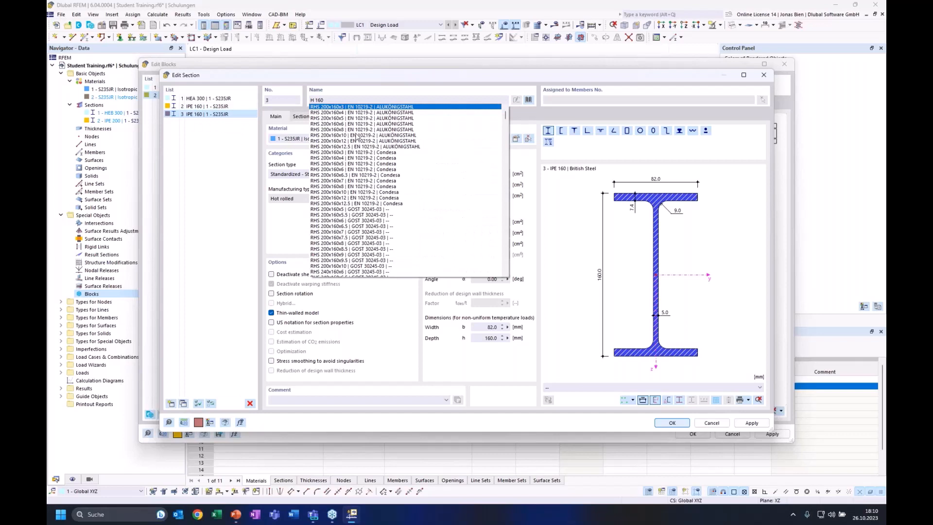
{"action": "type", "text": "EA"}
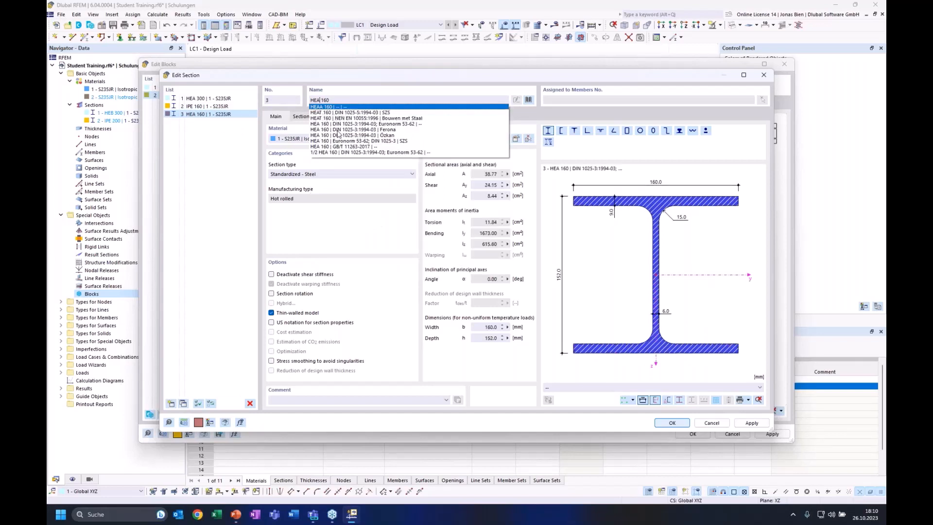
{"action": "left_click", "coordinate": [341, 129]}
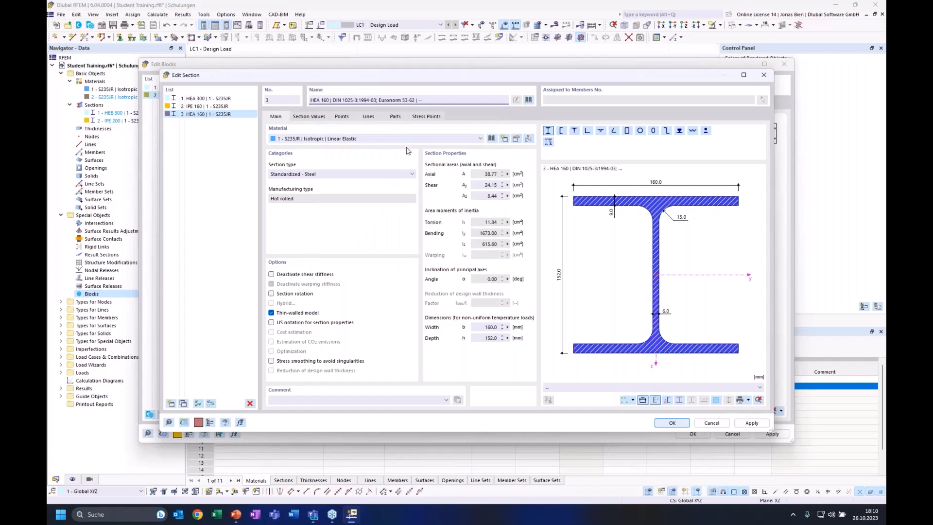
{"action": "left_click", "coordinate": [672, 422]}
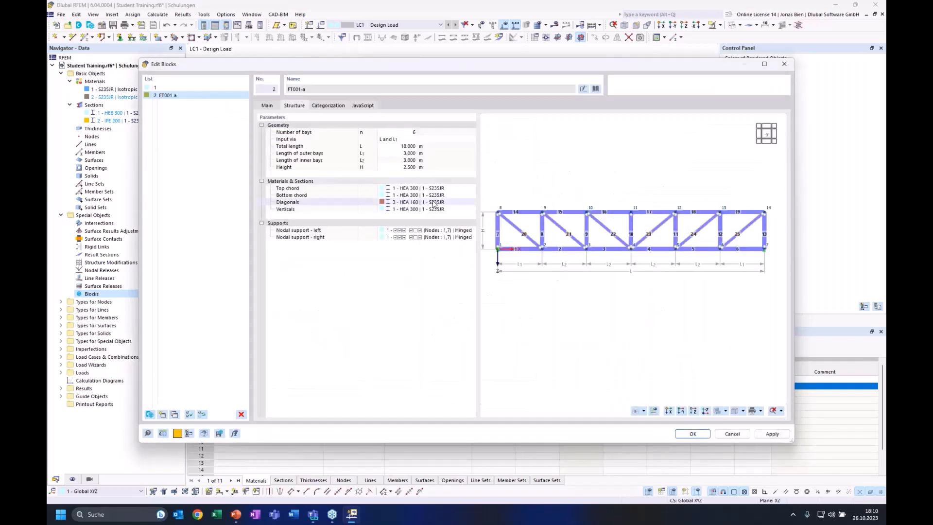
Step: Assign section IPE 160 to the diagonals and HEA 160 to the verticals, and confirm the block to generate the truss
{"action": "left_click", "coordinate": [434, 205]}
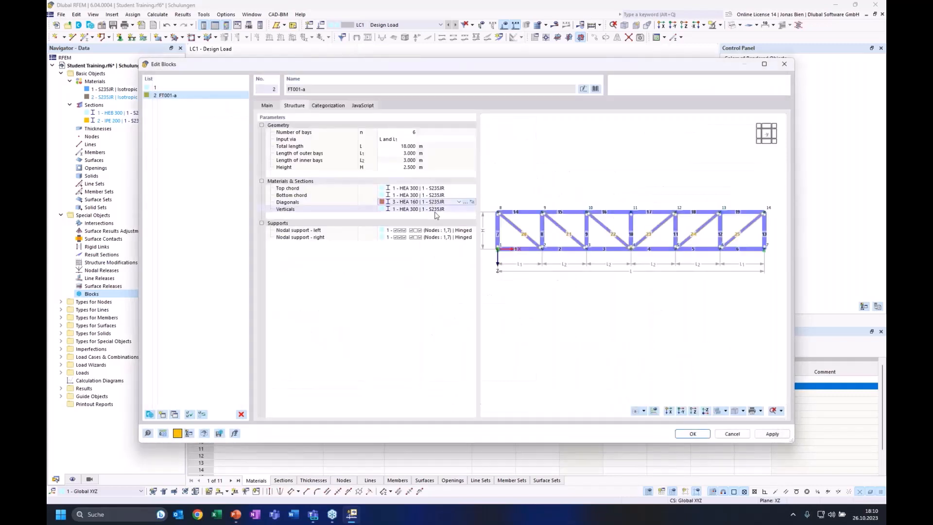
{"action": "left_click", "coordinate": [457, 202]}
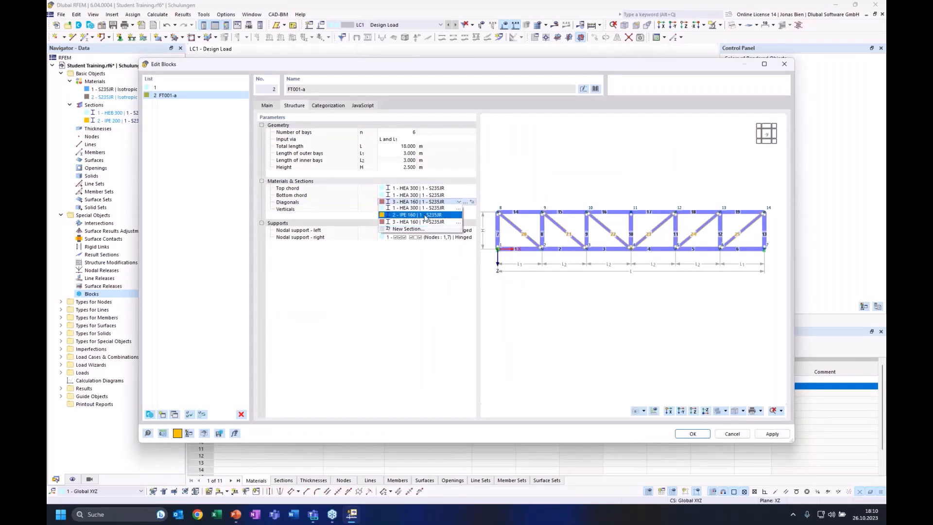
{"action": "left_click", "coordinate": [424, 215]}
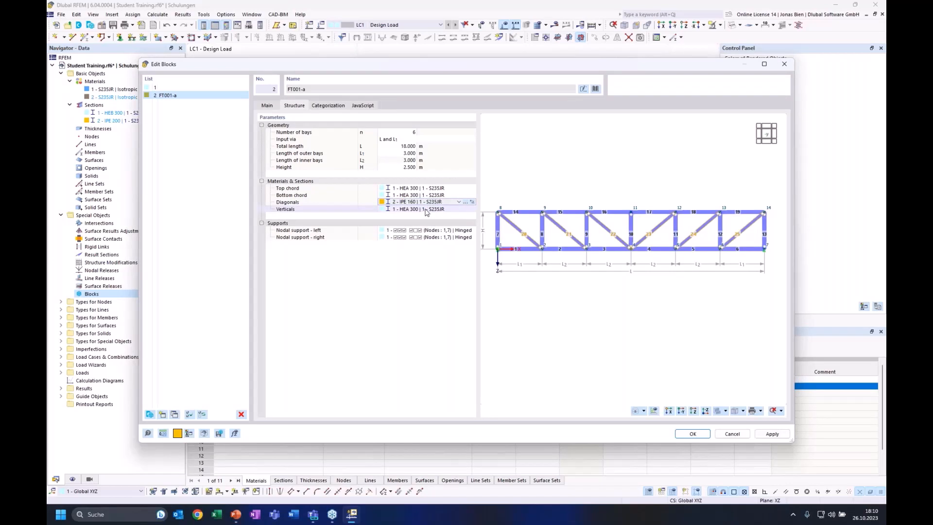
{"action": "left_click", "coordinate": [426, 210]}
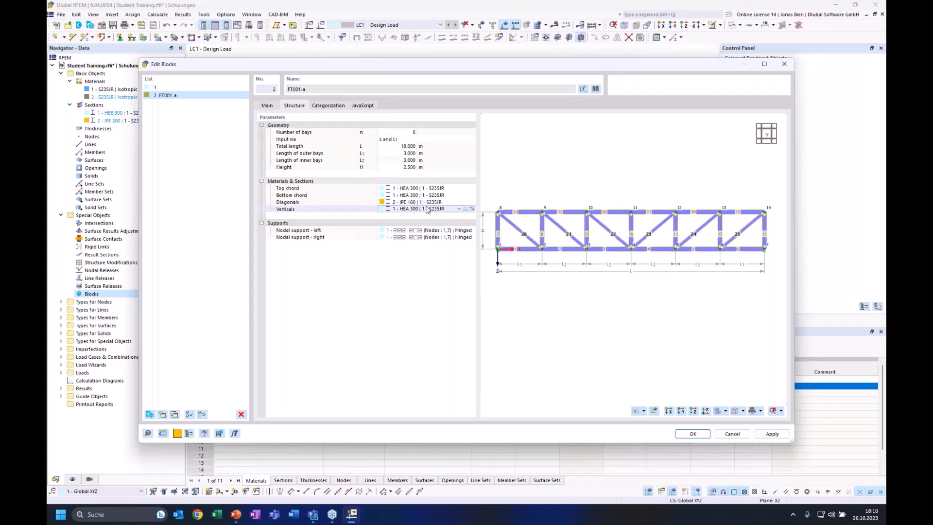
{"action": "left_click", "coordinate": [426, 209]}
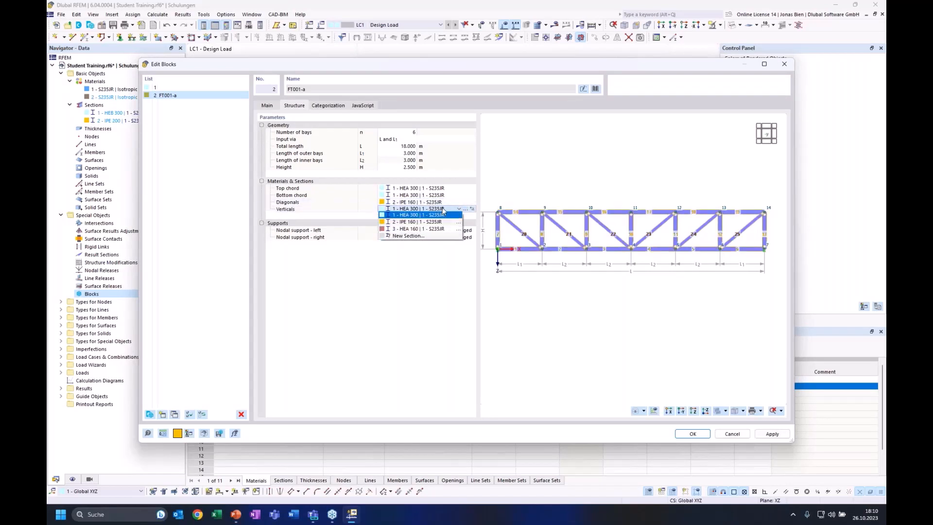
{"action": "left_click", "coordinate": [412, 228]}
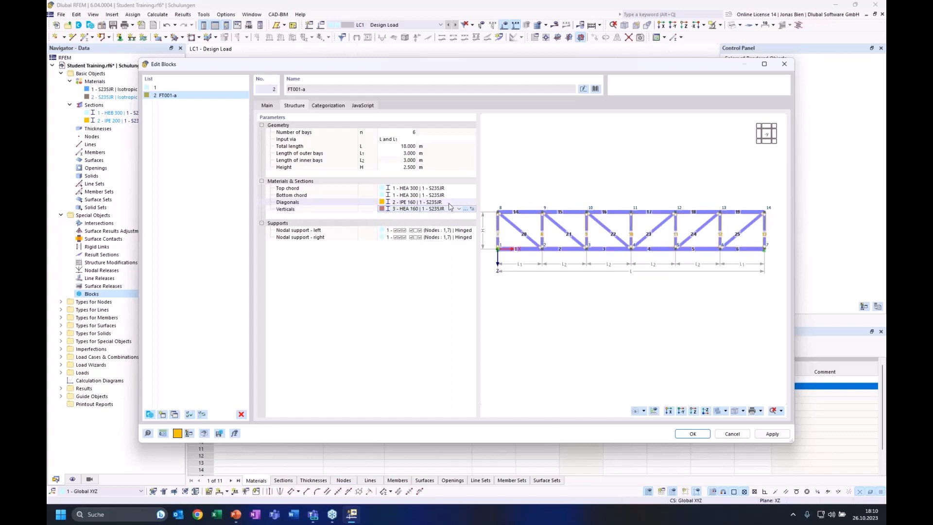
{"action": "left_click", "coordinate": [693, 433]}
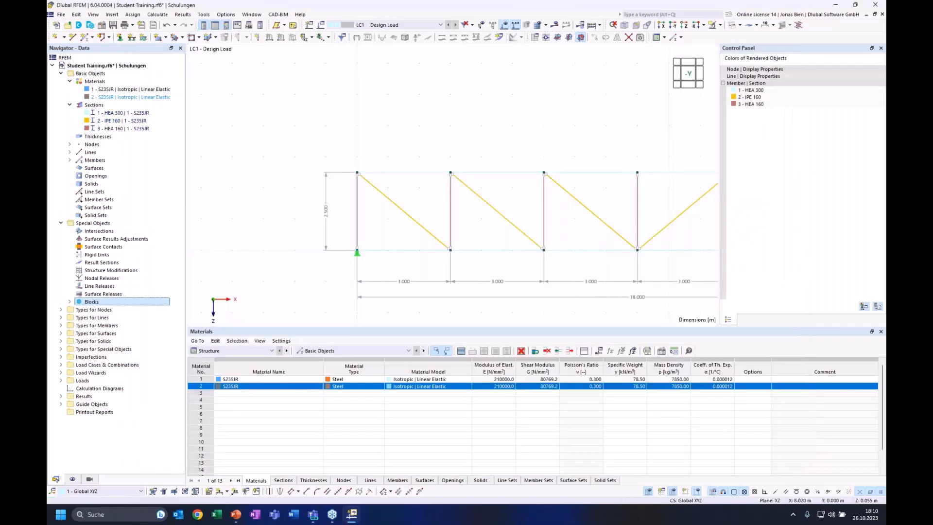
Step: Switch the display of the generated truss from wireframe to rendered solid members
{"action": "middle_click_drag", "start_coordinate": [525, 250], "coordinate": [512, 250]}
{"action": "scroll", "coordinate": [528, 247], "scroll_direction": "down", "scroll_amount": 2}
{"action": "middle_click_drag", "start_coordinate": [608, 232], "coordinate": [512, 233]}
{"action": "scroll", "coordinate": [486, 235], "scroll_direction": "down", "scroll_amount": 2}
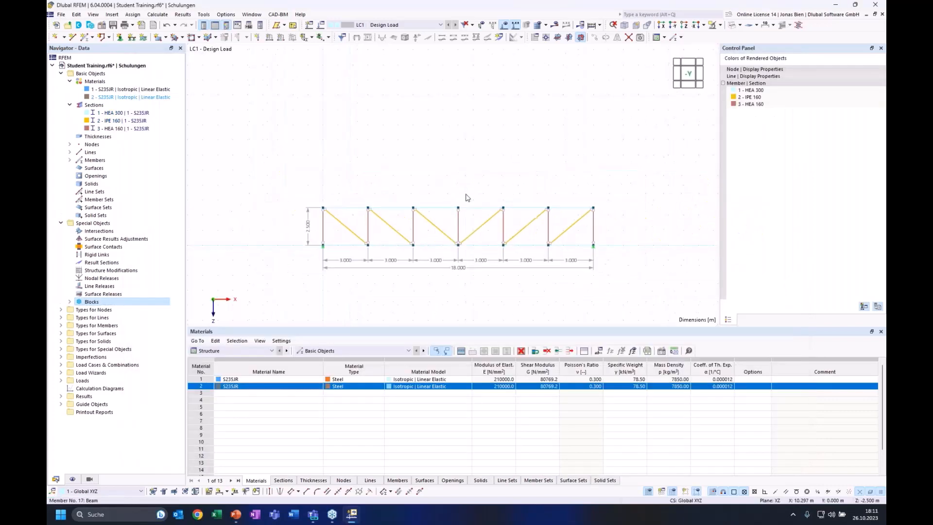
{"action": "middle_click_drag", "start_coordinate": [465, 191], "coordinate": [474, 173]}
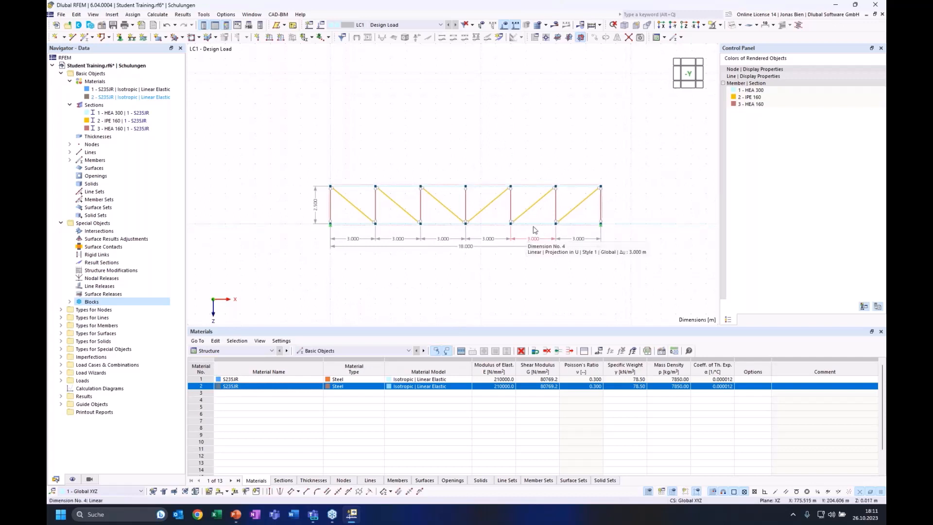
{"action": "left_click", "coordinate": [732, 25]}
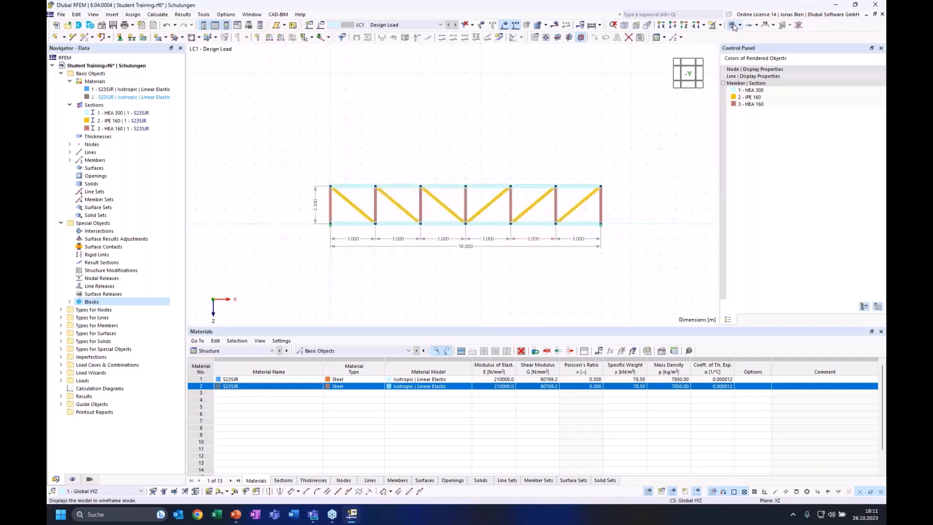
{"action": "left_click", "coordinate": [732, 26]}
{"action": "middle_click_drag", "start_coordinate": [526, 156], "coordinate": [509, 189], "text": "ctrl"}
{"action": "scroll", "coordinate": [444, 162], "scroll_direction": "up", "scroll_amount": 2}
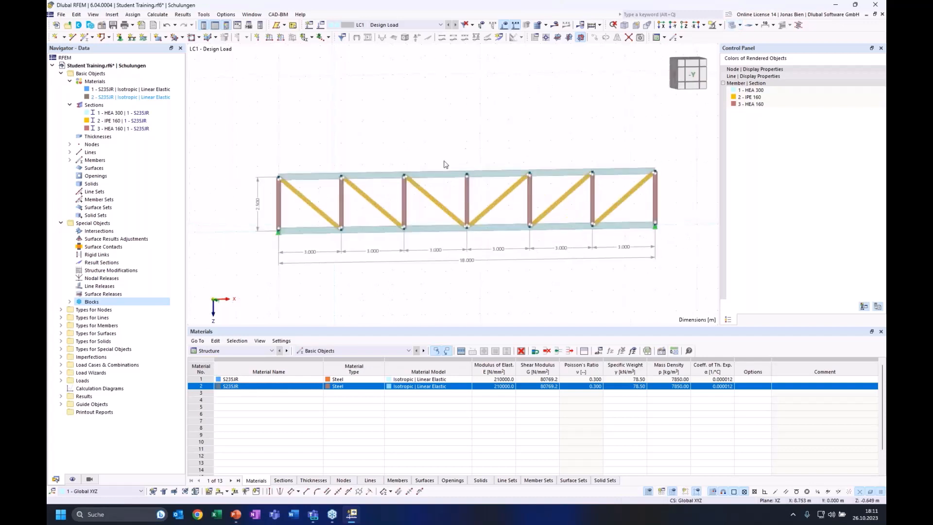
{"action": "middle_click_drag", "start_coordinate": [440, 166], "coordinate": [420, 175], "text": "ctrl"}
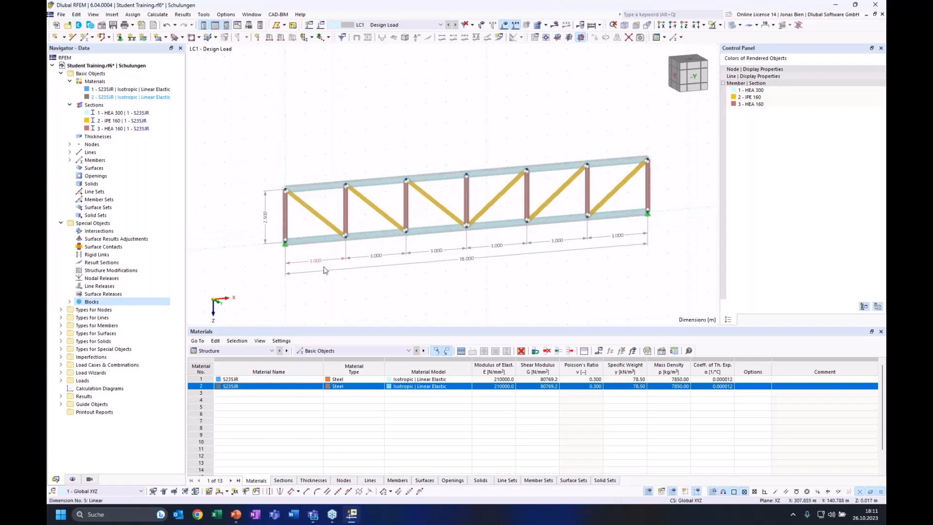
Step: Reopen the FT001-a block for editing and review its geometry, section and support parameters
{"action": "double_click", "coordinate": [92, 302]}
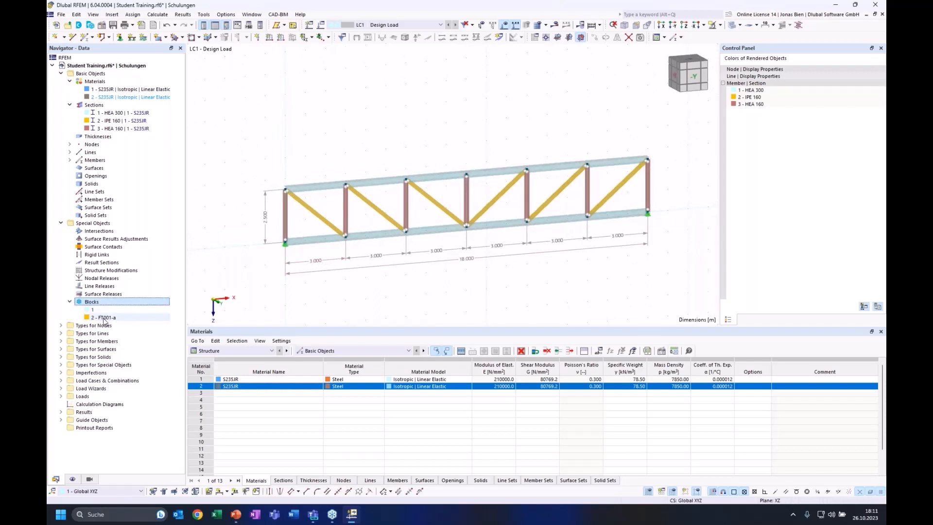
{"action": "left_click", "coordinate": [115, 318]}
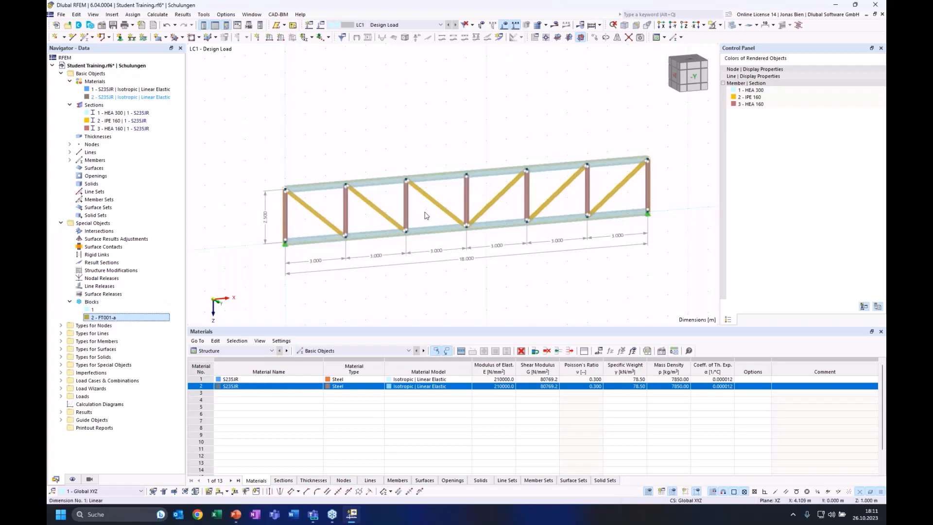
{"action": "double_click", "coordinate": [110, 317]}
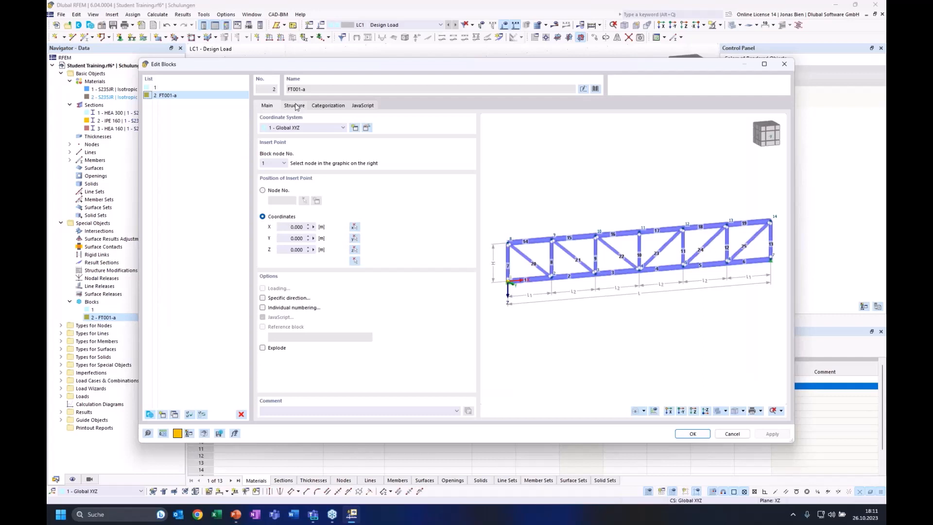
{"action": "left_click", "coordinate": [295, 106]}
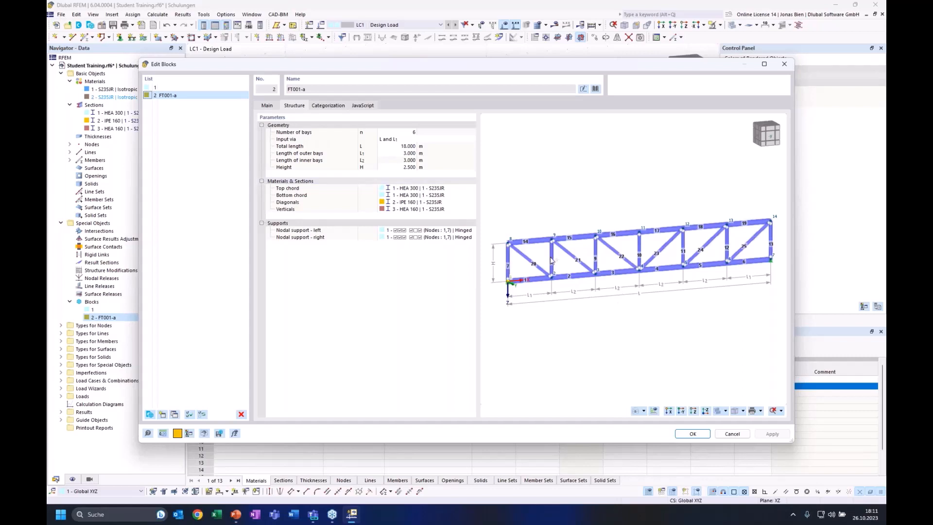
Step: Examine the block's JavaScript code for the input parameters, node coordinates, members and hinge definitions
{"action": "left_click", "coordinate": [362, 106]}
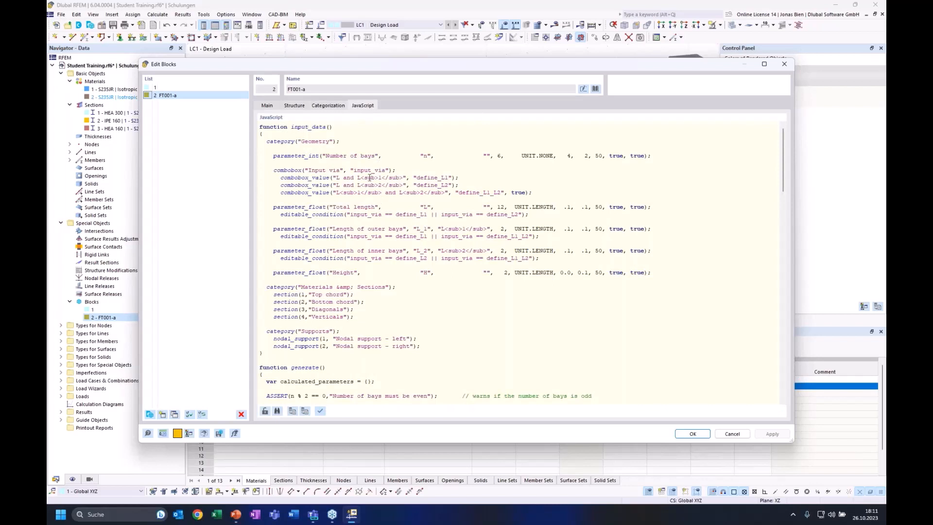
{"action": "scroll", "coordinate": [369, 178], "scroll_direction": "down", "scroll_amount": 2}
{"action": "scroll", "coordinate": [369, 178], "scroll_direction": "up", "scroll_amount": 2}
{"action": "scroll", "coordinate": [368, 179], "scroll_direction": "down", "scroll_amount": 10}
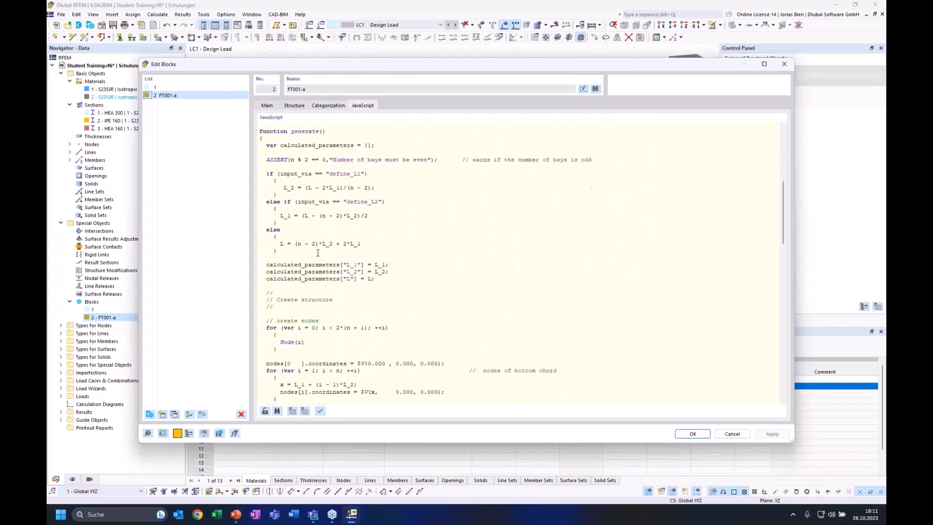
{"action": "scroll", "coordinate": [318, 253], "scroll_direction": "down", "scroll_amount": 13}
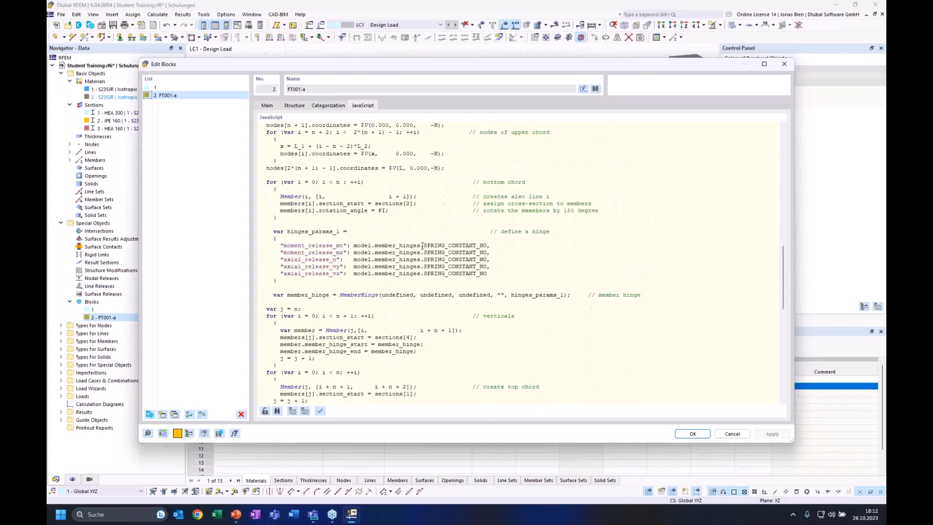
{"action": "scroll", "coordinate": [416, 252], "scroll_direction": "down", "scroll_amount": 5}
{"action": "scroll", "coordinate": [416, 248], "scroll_direction": "up", "scroll_amount": 4}
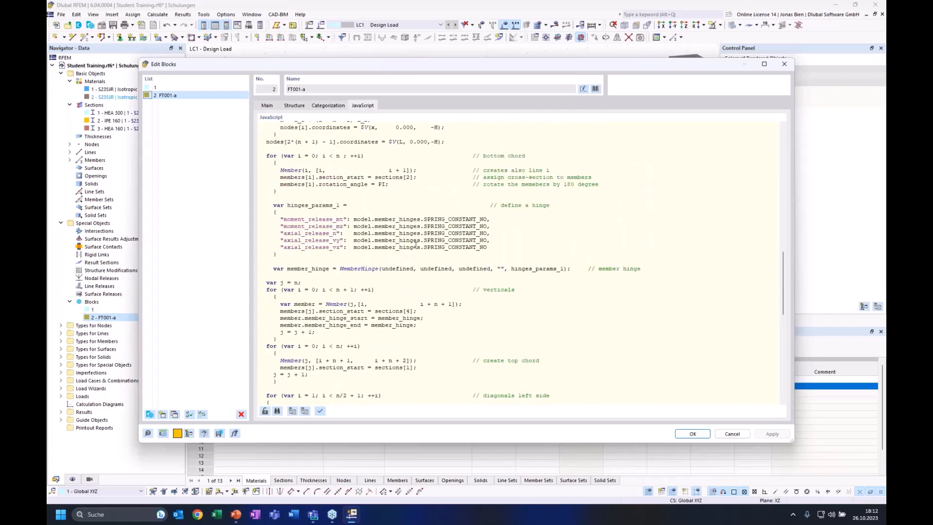
{"action": "scroll", "coordinate": [492, 246], "scroll_direction": "up", "scroll_amount": 10}
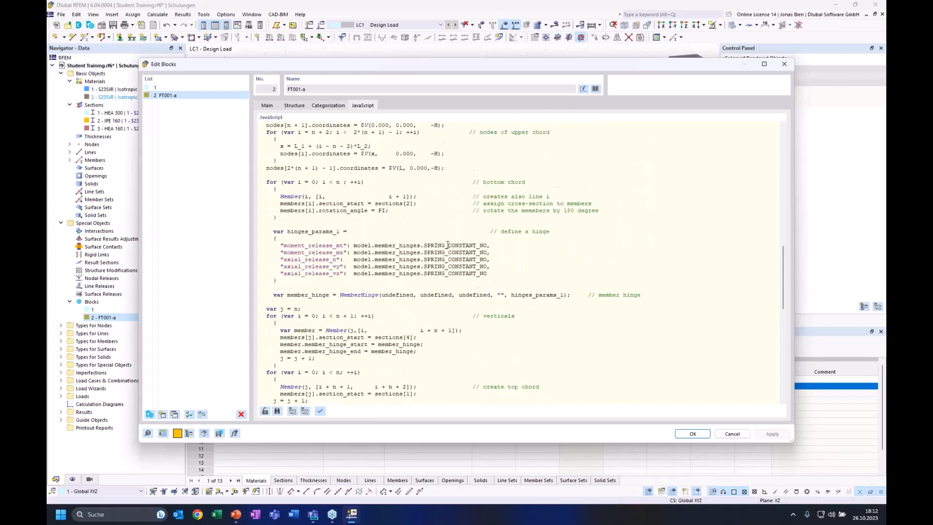
{"action": "scroll", "coordinate": [449, 249], "scroll_direction": "up", "scroll_amount": 3}
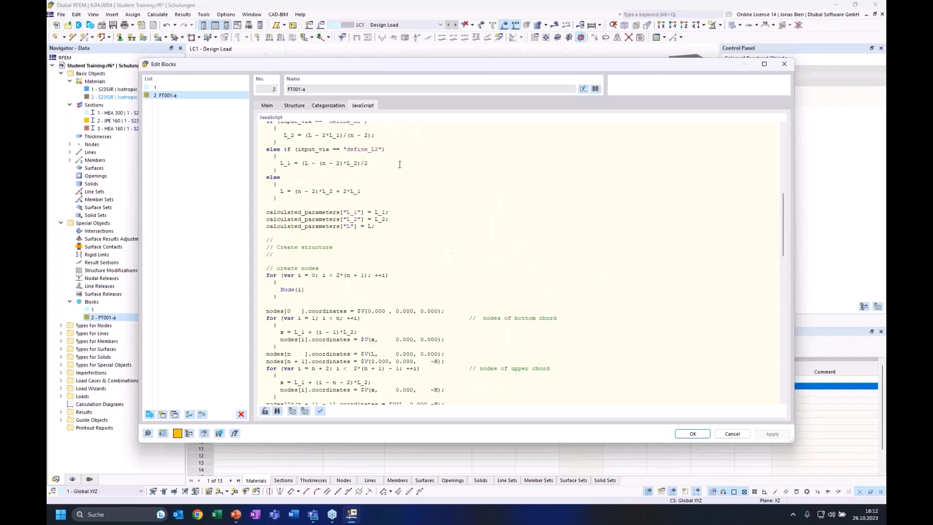
{"action": "scroll", "coordinate": [372, 197], "scroll_direction": "up", "scroll_amount": 10}
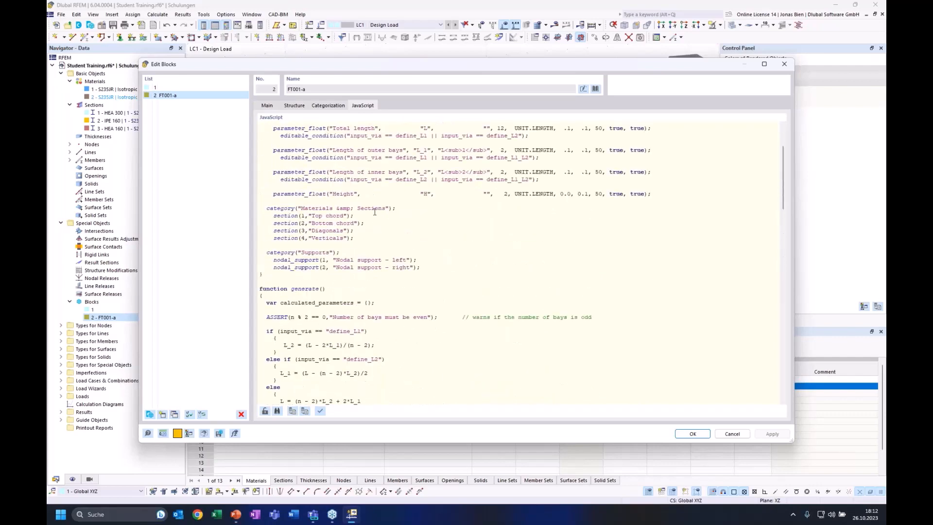
Step: Review the script's input_data and generate functions, including the parameter categories, the even-bay check and the bay length formulas
{"action": "scroll", "coordinate": [395, 221], "scroll_direction": "up", "scroll_amount": 4}
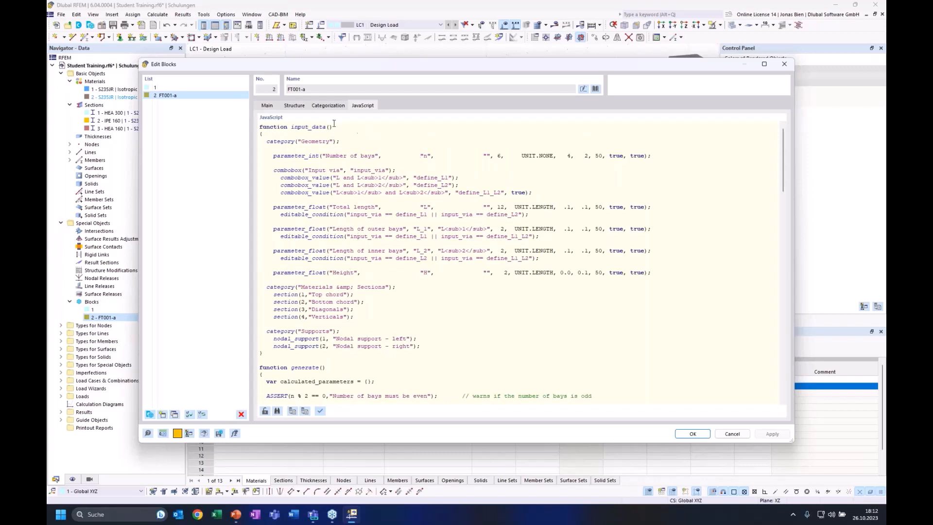
{"action": "left_click_drag", "start_coordinate": [336, 127], "coordinate": [292, 127]}
{"action": "left_click", "coordinate": [335, 168]}
{"action": "scroll", "coordinate": [416, 311], "scroll_direction": "down", "scroll_amount": 5}
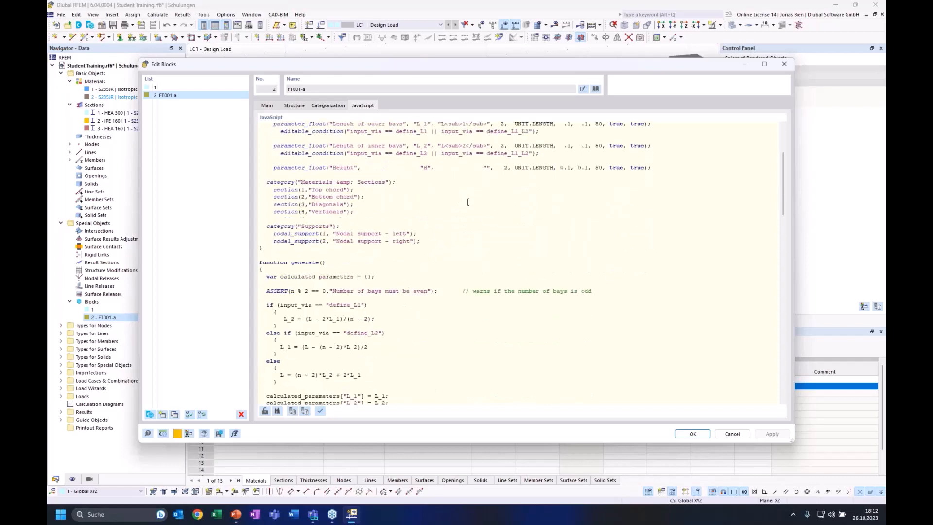
{"action": "scroll", "coordinate": [425, 210], "scroll_direction": "up", "scroll_amount": 5}
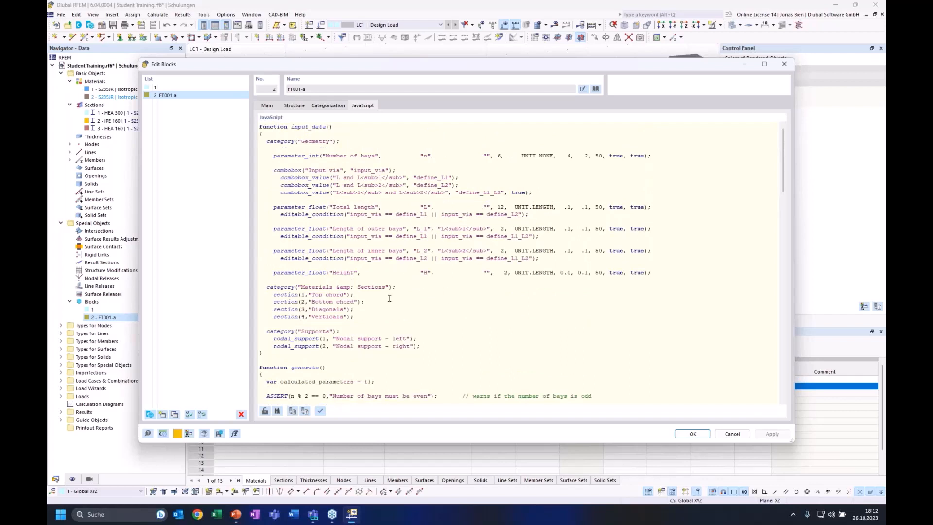
{"action": "scroll", "coordinate": [390, 299], "scroll_direction": "down", "scroll_amount": 5}
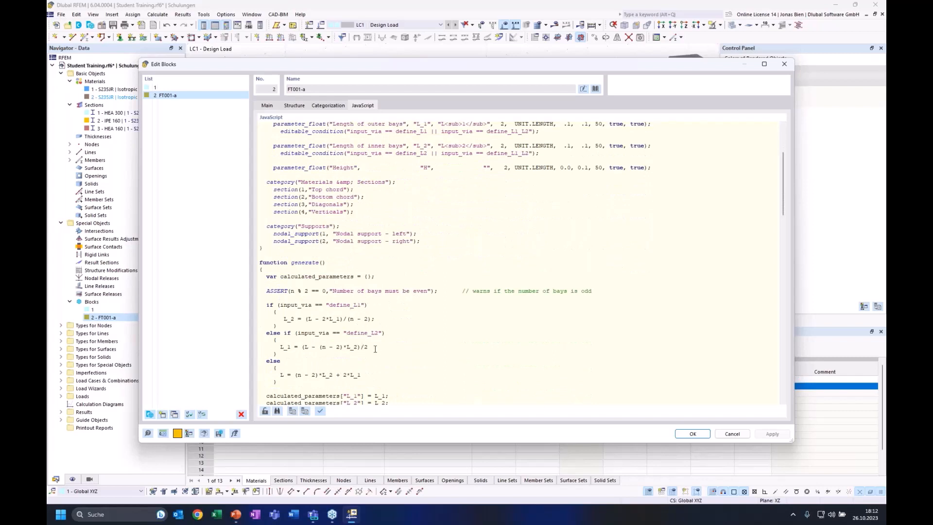
{"action": "scroll", "coordinate": [357, 328], "scroll_direction": "down", "scroll_amount": 4}
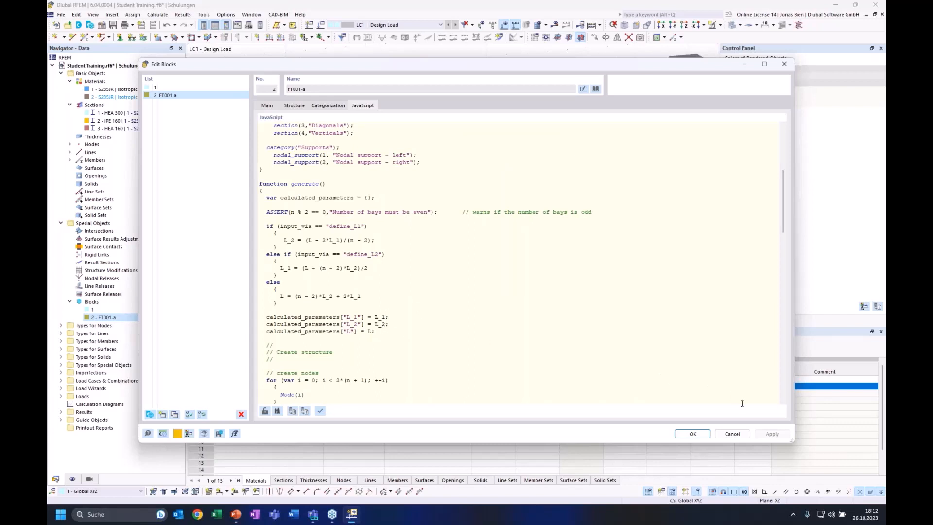
Step: Check the block's main settings and truss preview, and close the block editor with confirmation
{"action": "left_click", "coordinate": [328, 106]}
{"action": "left_click", "coordinate": [267, 106]}
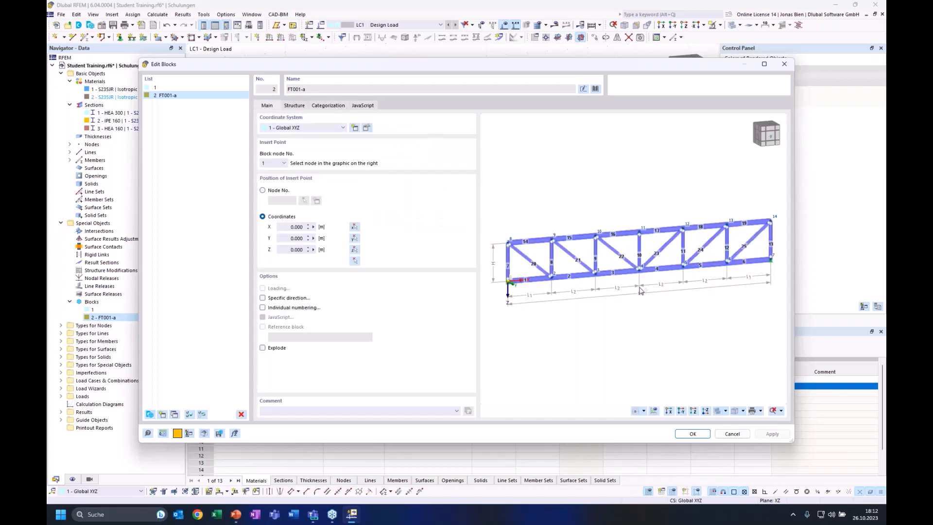
{"action": "left_click", "coordinate": [692, 434]}
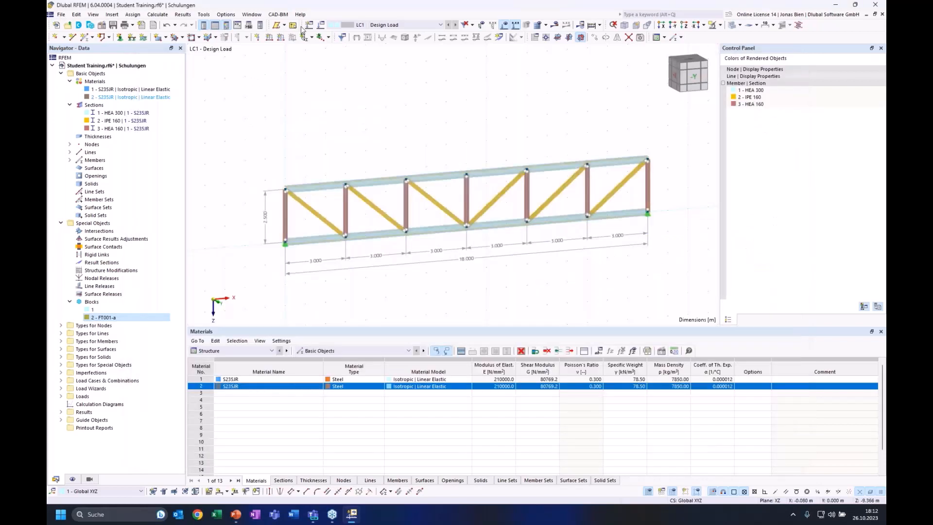
Step: Open the scripting console and look up its command suggestions for the entries "node" and "no"
{"action": "left_click", "coordinate": [239, 28]}
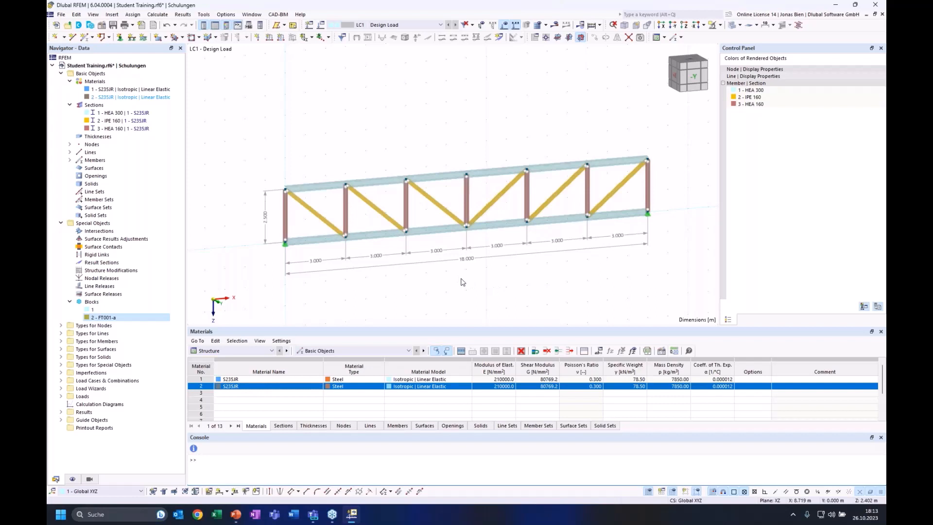
{"action": "type", "text": "node"}
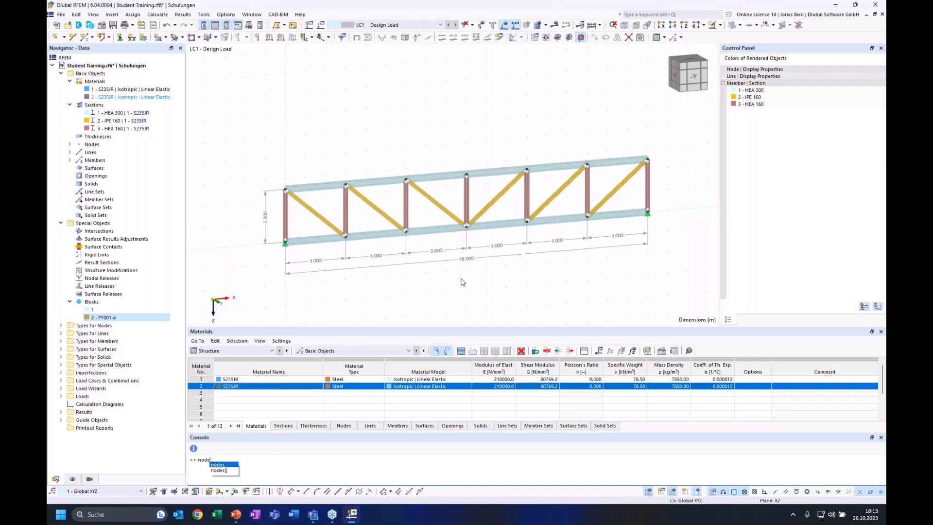
{"action": "left_click", "coordinate": [216, 458]}
{"action": "key", "text": "BackSpace"}
{"action": "key", "text": "BackSpace"}
{"action": "key", "text": "BackSpace"}
{"action": "key", "text": "BackSpace"}
{"action": "type", "text": "no"}
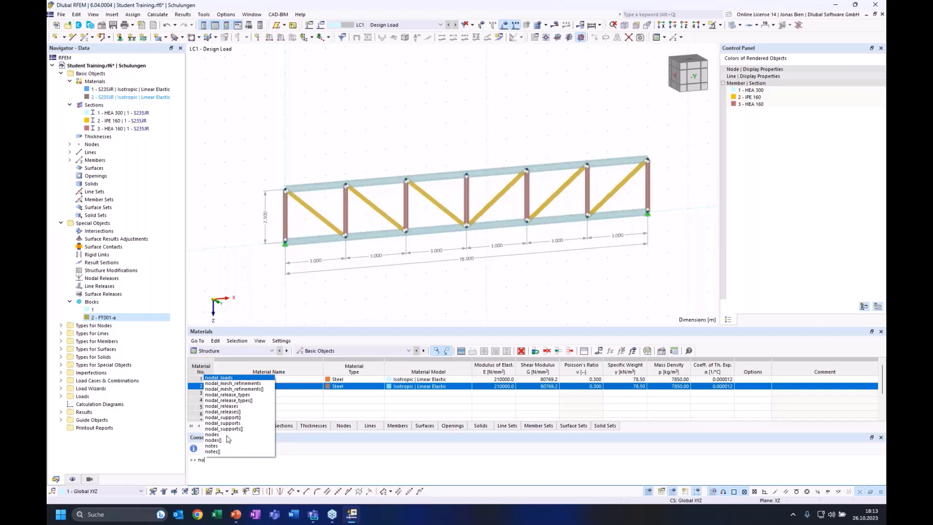
{"action": "left_click", "coordinate": [219, 480]}
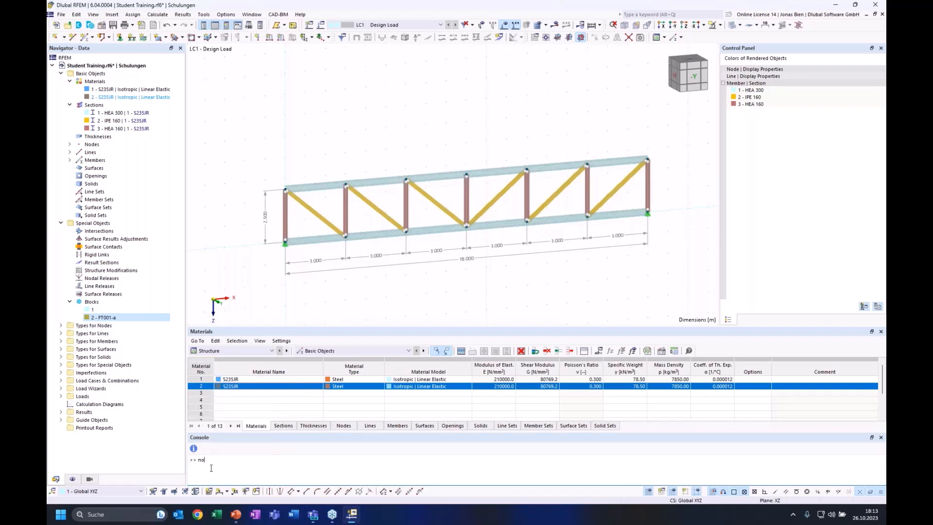
Step: Browse the object properties available for insertion in the console, and close the list without inserting any
{"action": "left_click", "coordinate": [193, 448]}
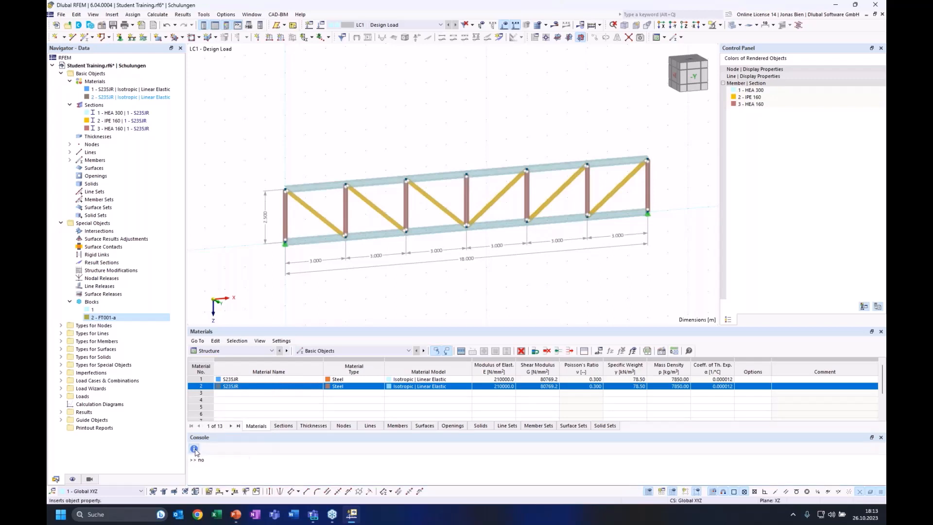
{"action": "scroll", "coordinate": [362, 243], "scroll_direction": "down", "scroll_amount": 9}
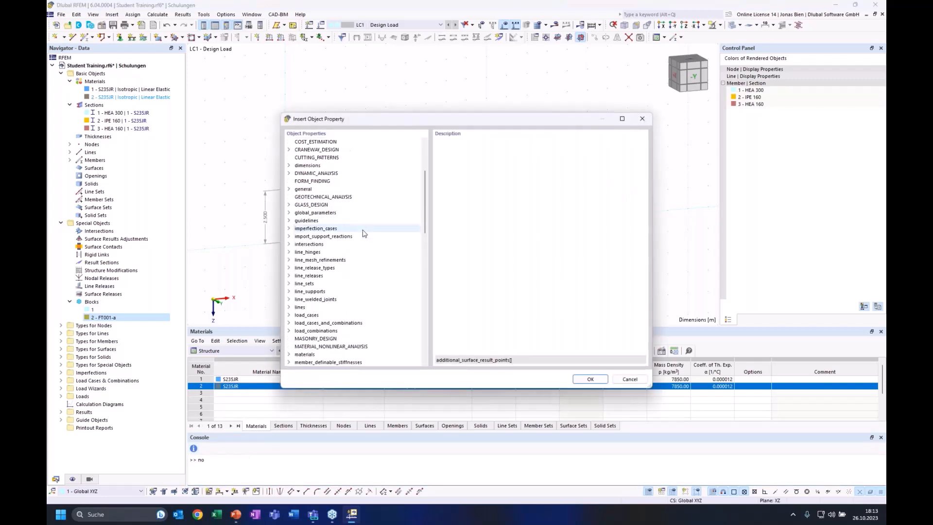
{"action": "scroll", "coordinate": [360, 238], "scroll_direction": "down", "scroll_amount": 10}
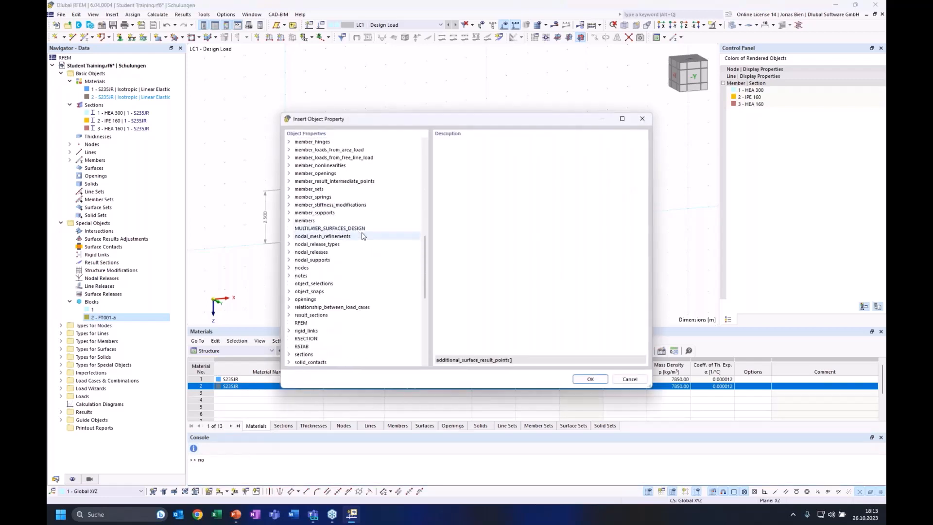
{"action": "scroll", "coordinate": [367, 243], "scroll_direction": "up", "scroll_amount": 18}
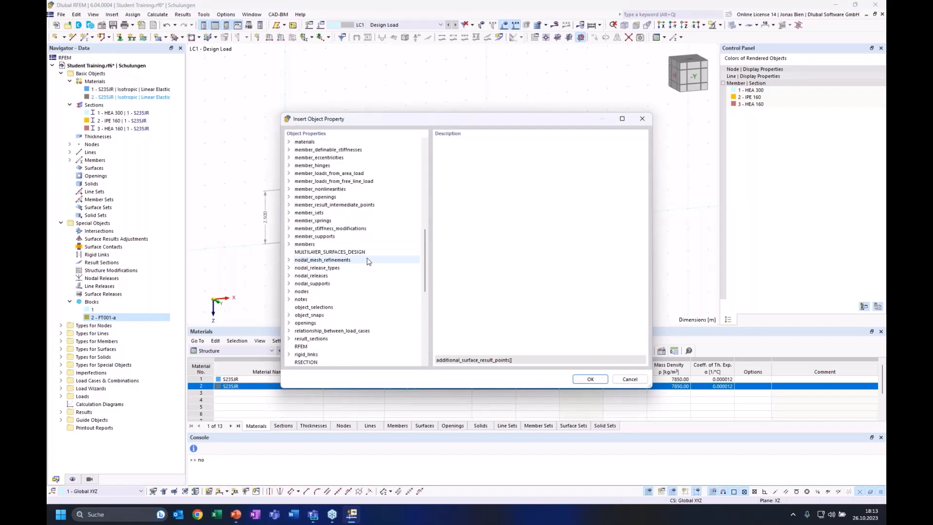
{"action": "scroll", "coordinate": [369, 261], "scroll_direction": "up", "scroll_amount": 2}
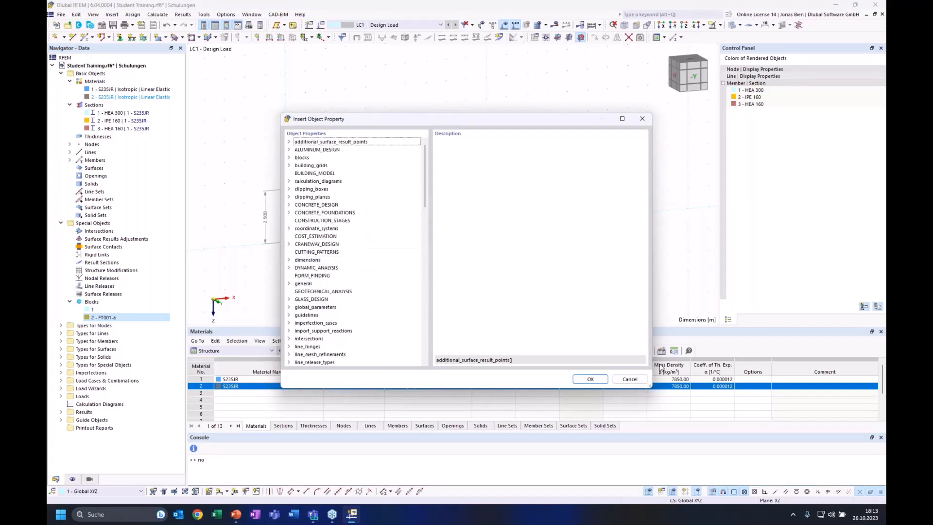
{"action": "left_click", "coordinate": [630, 379]}
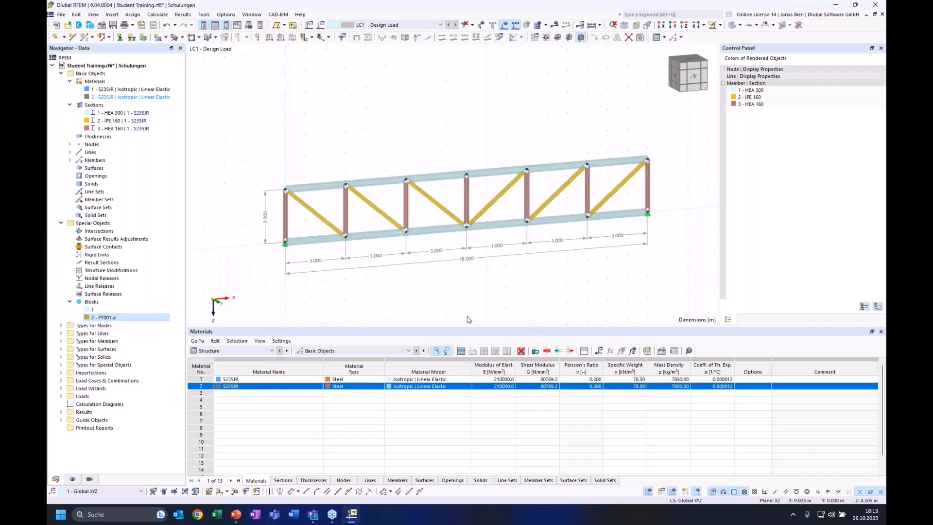
Step: View the truss from the -Y direction and check the hinges assigned to the first diagonal member
{"action": "left_click", "coordinate": [696, 80]}
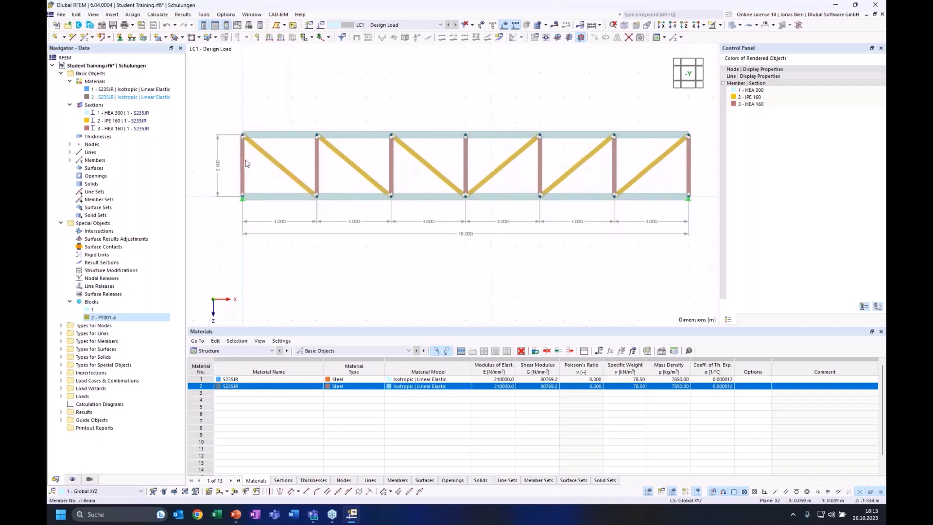
{"action": "scroll", "coordinate": [263, 165], "scroll_direction": "up", "scroll_amount": 2}
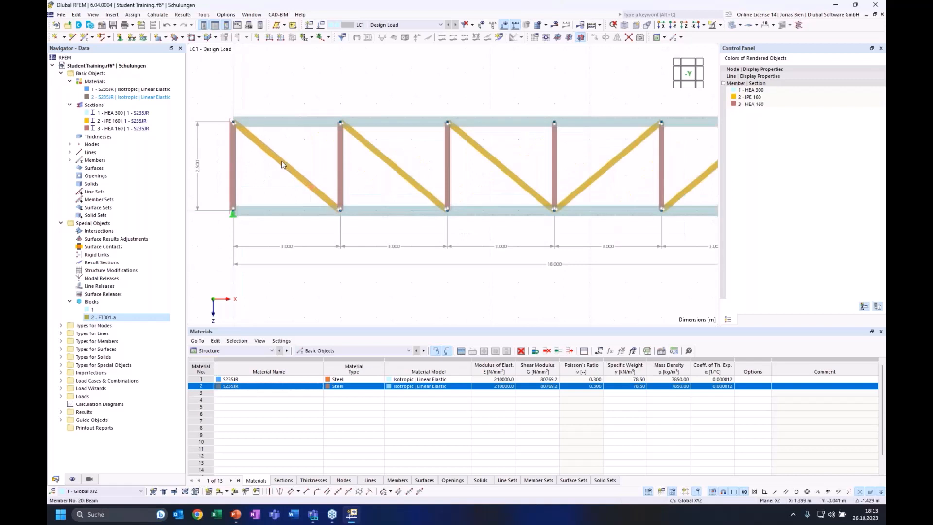
{"action": "double_click", "coordinate": [283, 164]}
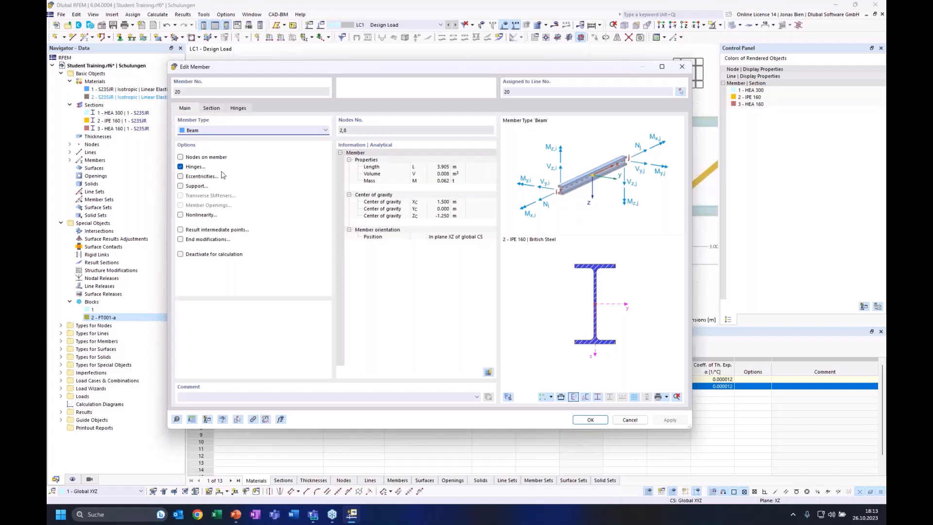
{"action": "left_click", "coordinate": [238, 108]}
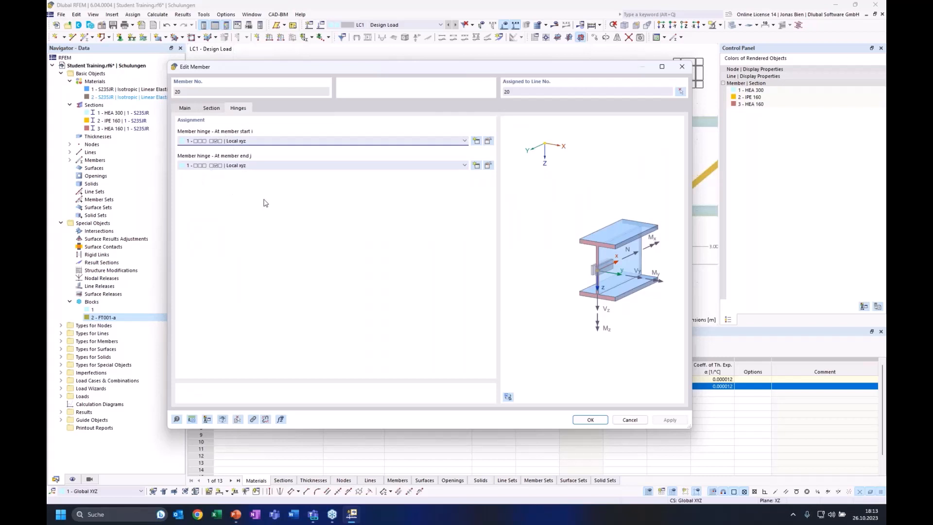
{"action": "left_click", "coordinate": [630, 419]}
Step: Change the member type of all the truss's verticals and diagonals to Truss (only N)
{"action": "scroll", "coordinate": [681, 208], "scroll_direction": "up", "scroll_amount": 2}
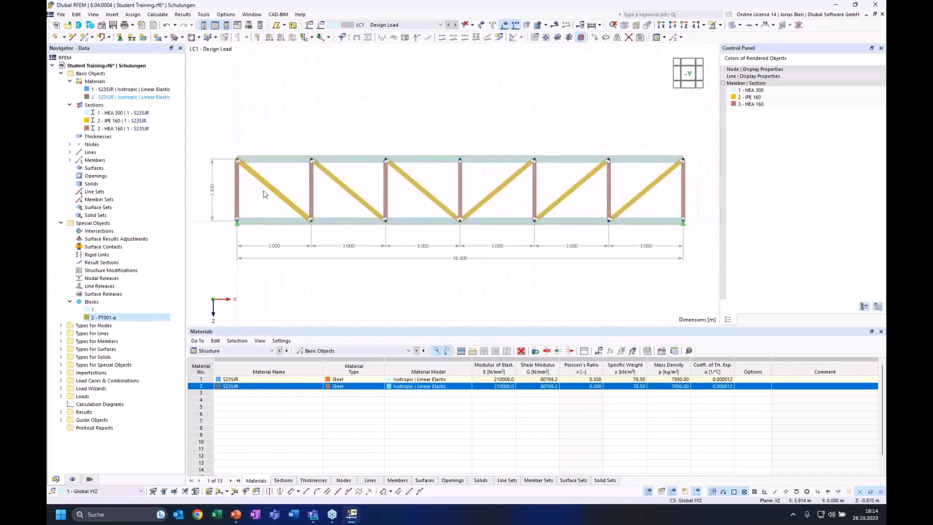
{"action": "left_click_drag", "start_coordinate": [221, 175], "coordinate": [199, 179]}
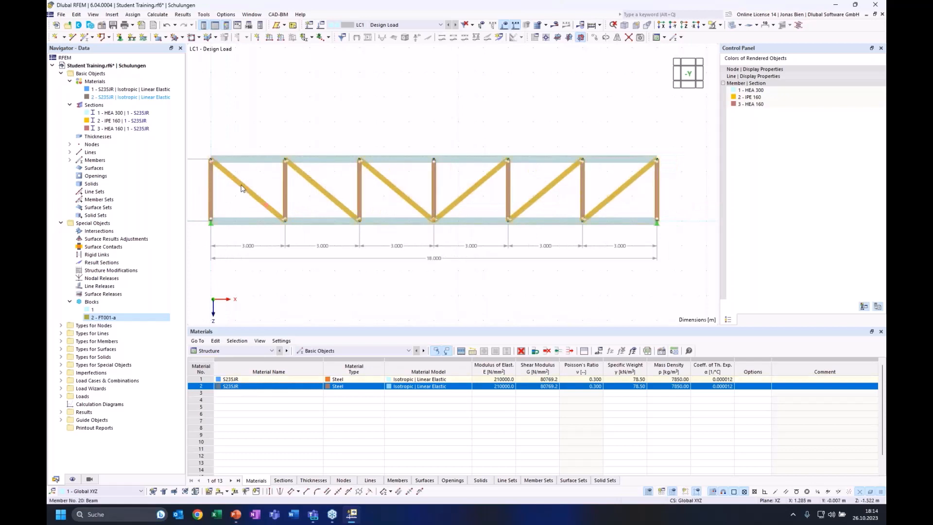
{"action": "right_click", "coordinate": [242, 188]}
{"action": "mouse_move", "coordinate": [301, 223]}
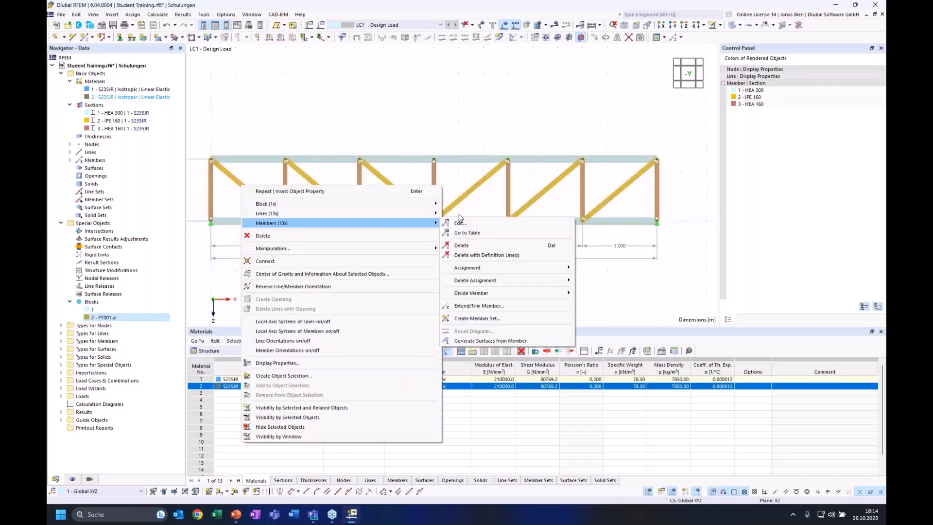
{"action": "left_click", "coordinate": [460, 223]}
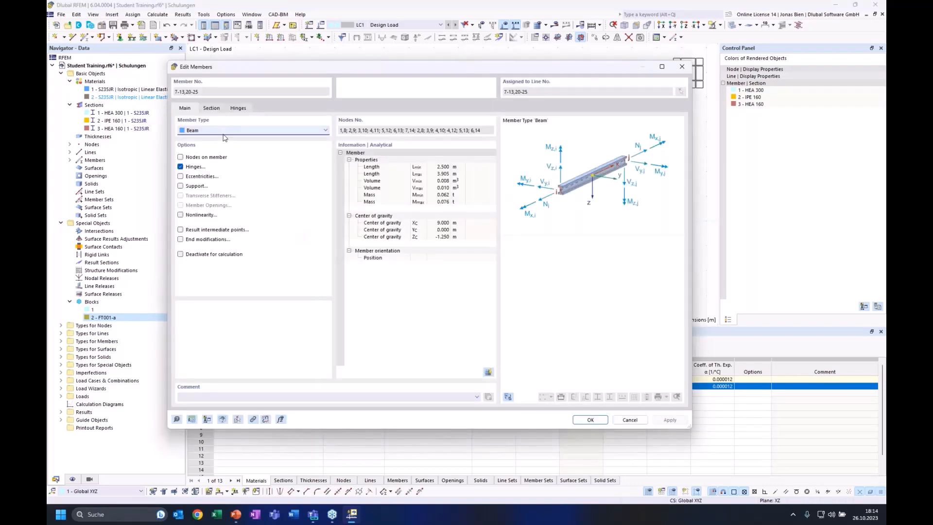
{"action": "left_click", "coordinate": [223, 132]}
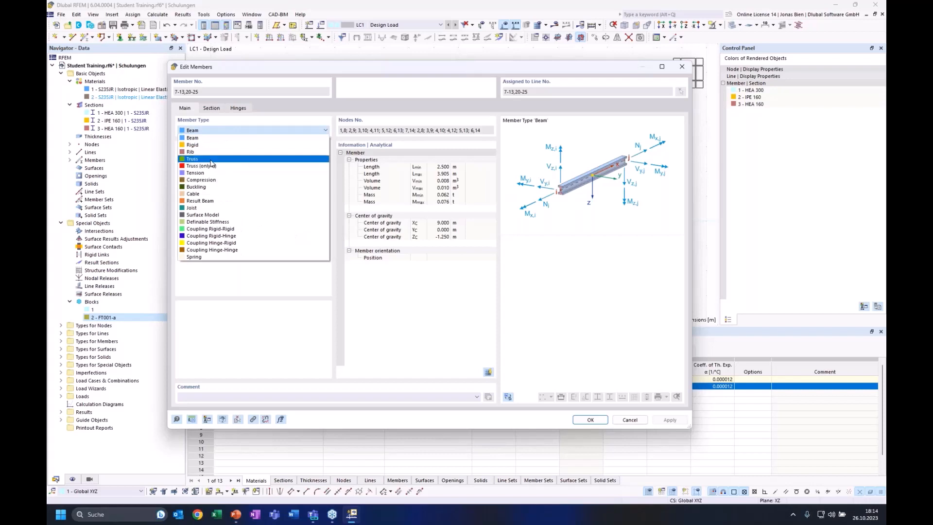
{"action": "left_click", "coordinate": [211, 167]}
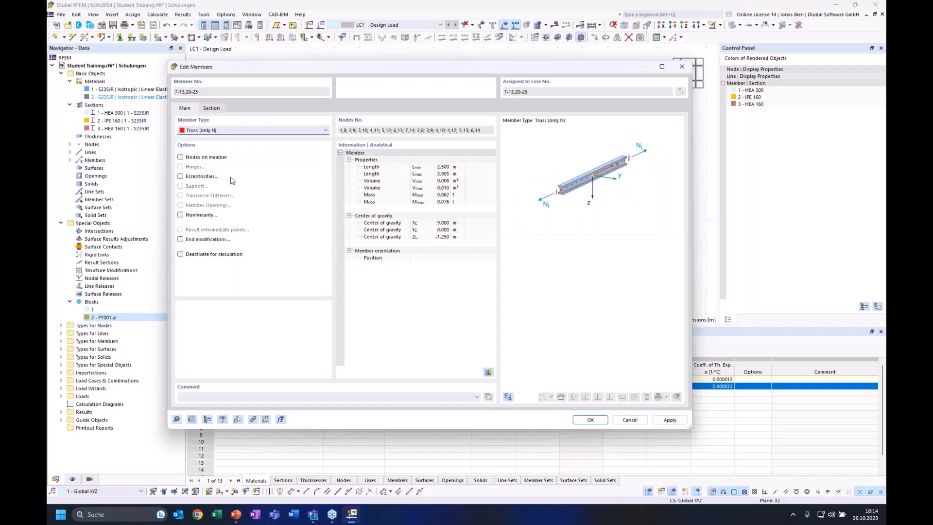
{"action": "key", "text": "Return"}
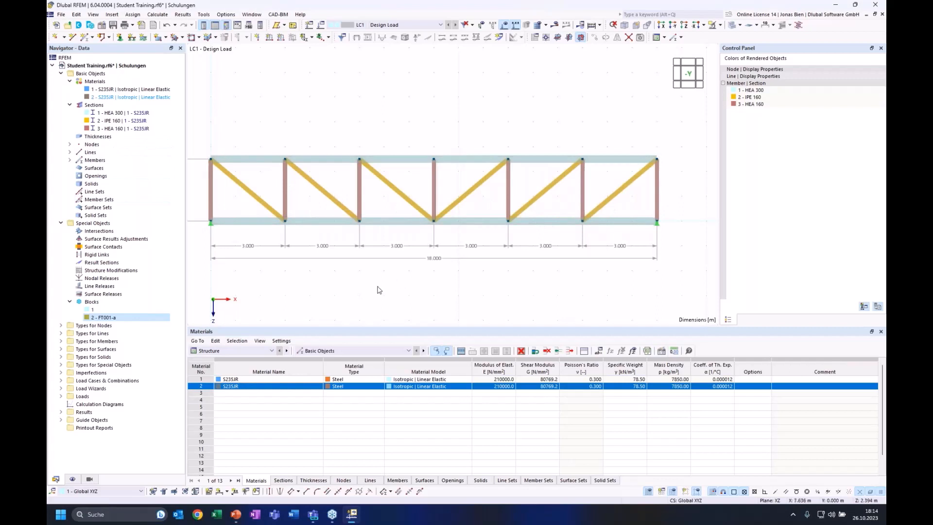
Step: Colour the rendered members by member type, and return to the model data navigator
{"action": "middle_click_drag", "start_coordinate": [360, 280], "coordinate": [372, 278]}
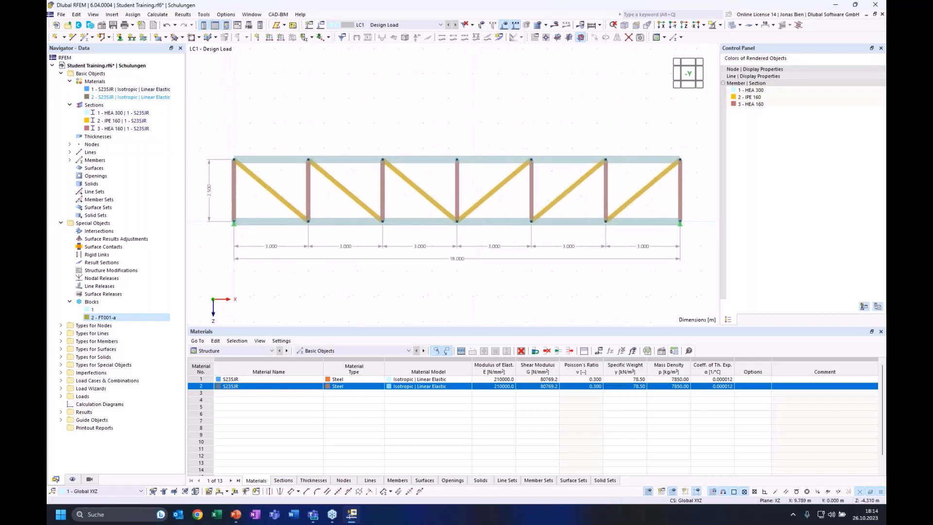
{"action": "left_click", "coordinate": [73, 479]}
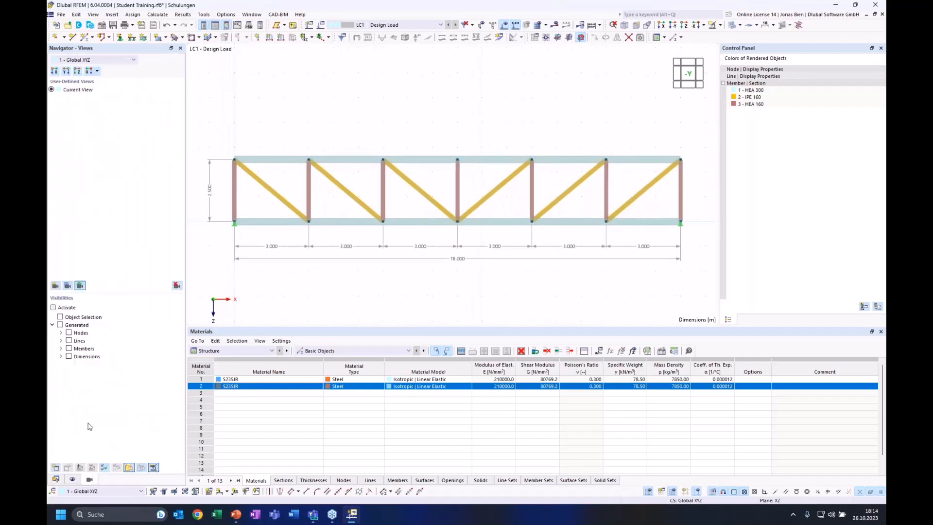
{"action": "scroll", "coordinate": [97, 408], "scroll_direction": "down", "scroll_amount": 4}
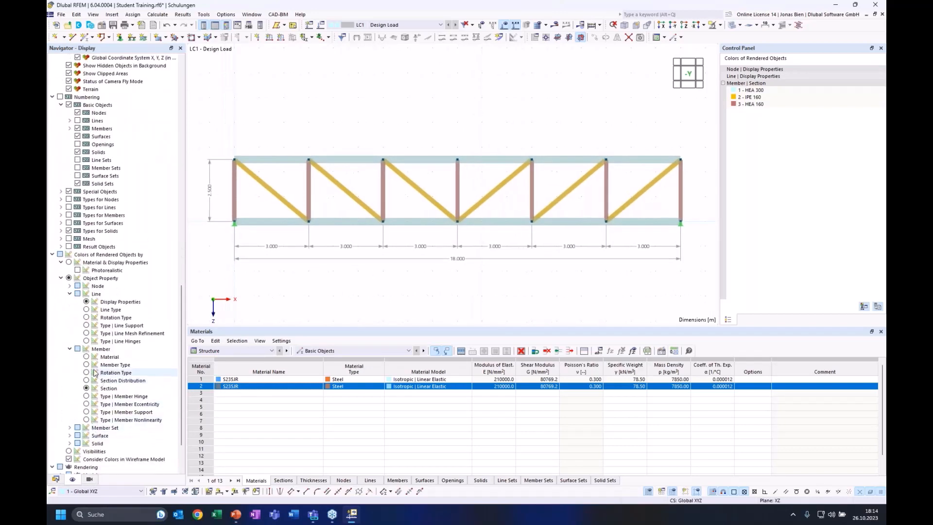
{"action": "left_click", "coordinate": [87, 364]}
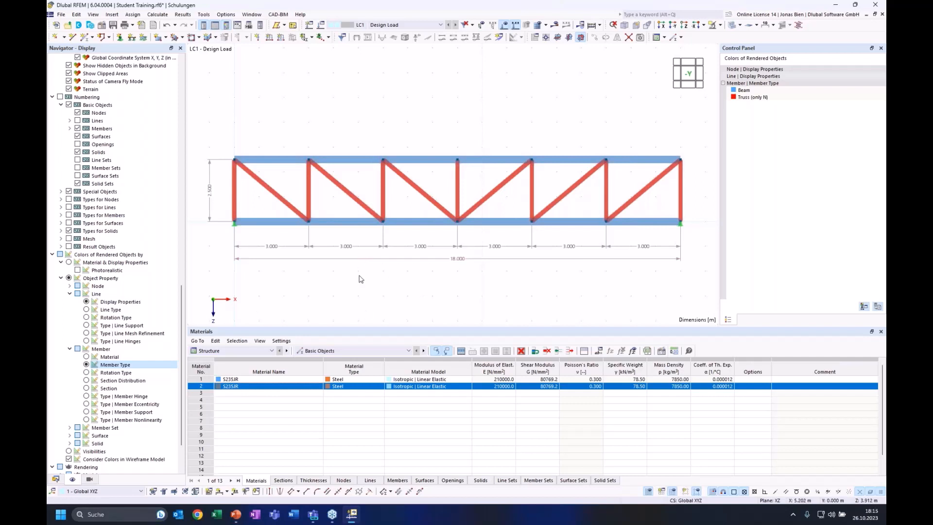
{"action": "middle_click_drag", "start_coordinate": [371, 97], "coordinate": [375, 93]}
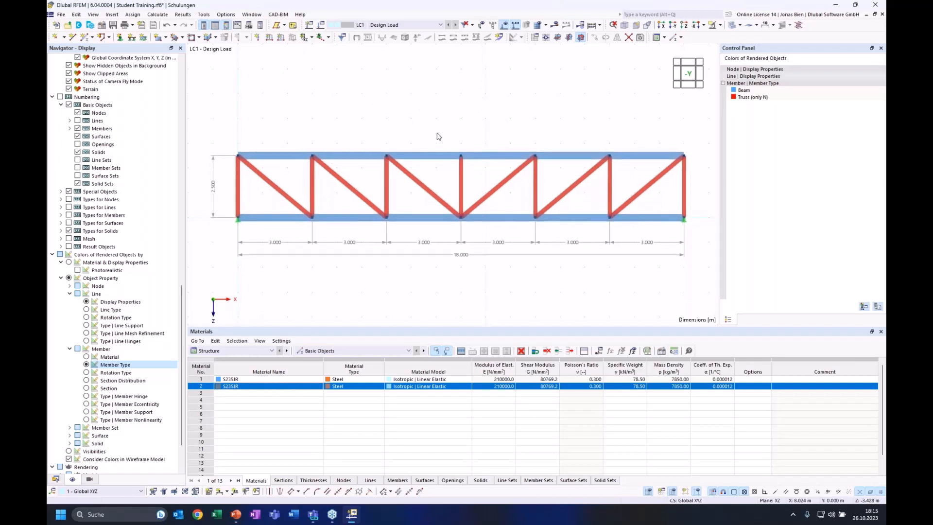
{"action": "left_click", "coordinate": [56, 479]}
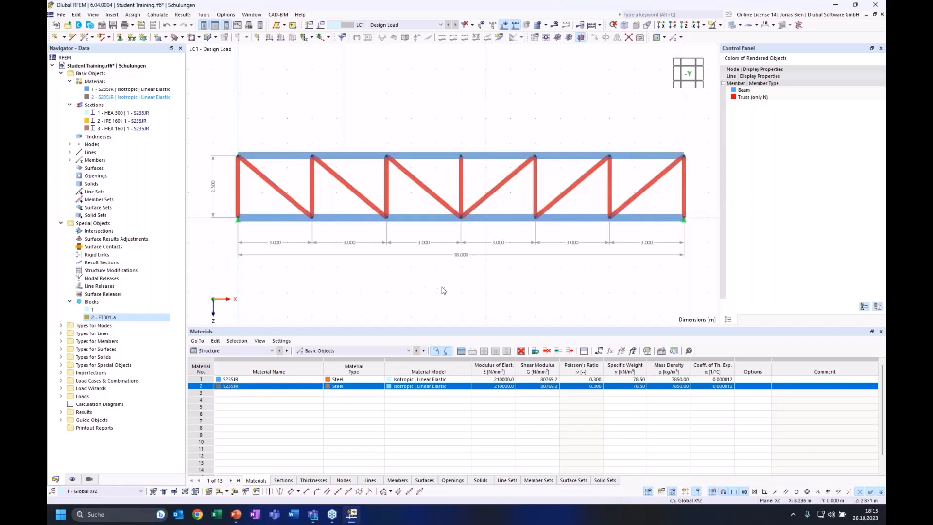
Step: Delete the entire truss from the model, including its supports and dimensions
{"action": "scroll", "coordinate": [430, 291], "scroll_direction": "down", "scroll_amount": 2}
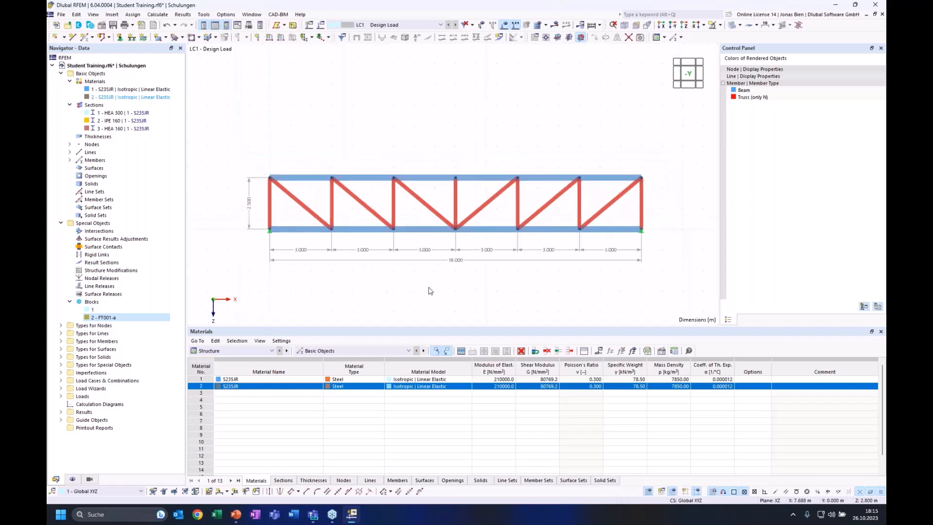
{"action": "left_click_drag", "start_coordinate": [244, 152], "coordinate": [633, 295]}
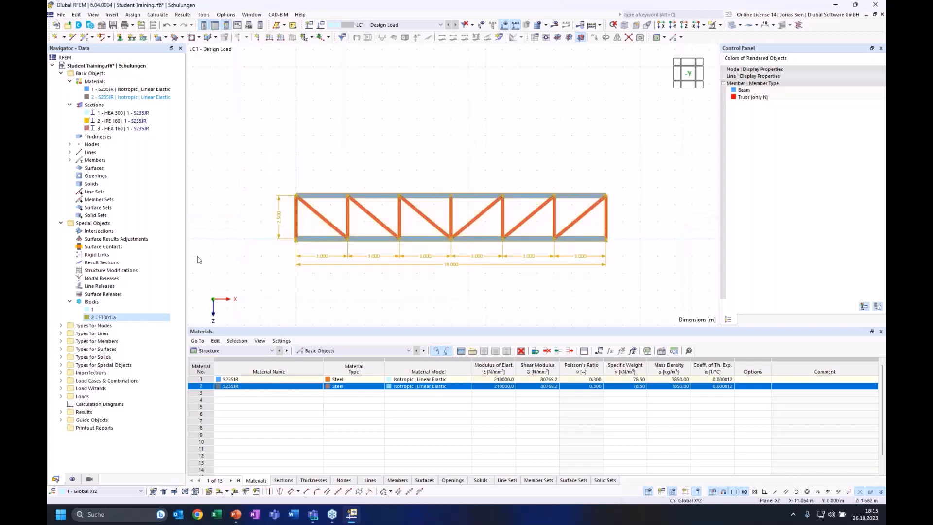
{"action": "key", "text": "Delete"}
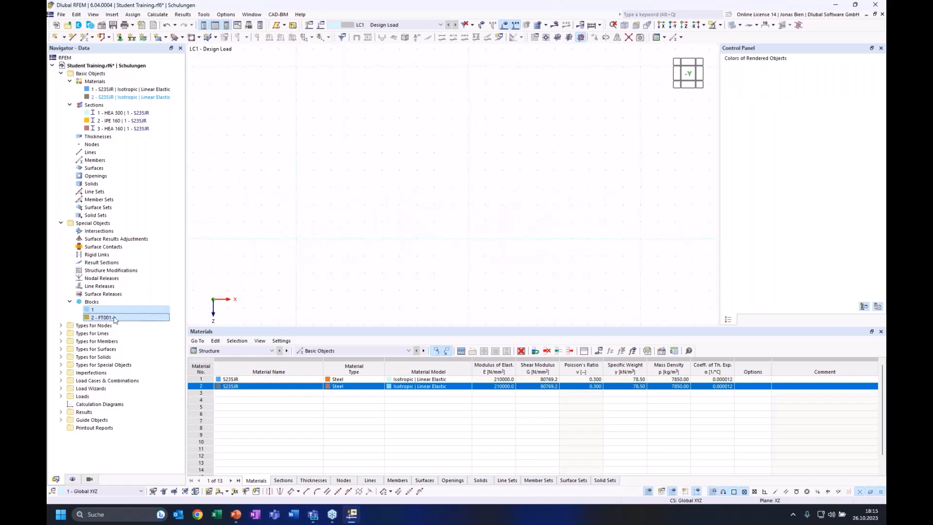
Step: Delete blocks 1 and 2, and collapse the Special Objects, Sections and Materials branches of the navigator
{"action": "right_click", "coordinate": [107, 318]}
{"action": "left_click", "coordinate": [141, 355]}
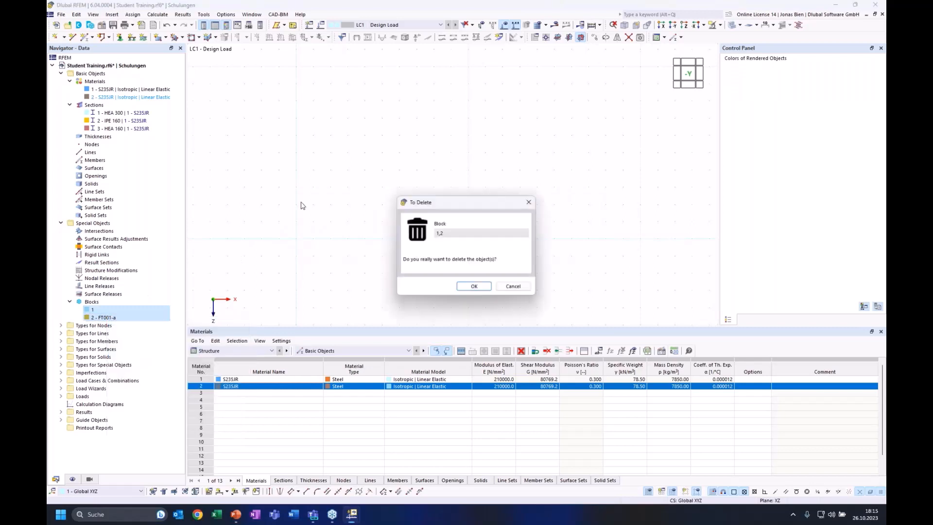
{"action": "left_click", "coordinate": [474, 286]}
{"action": "left_click", "coordinate": [62, 223]}
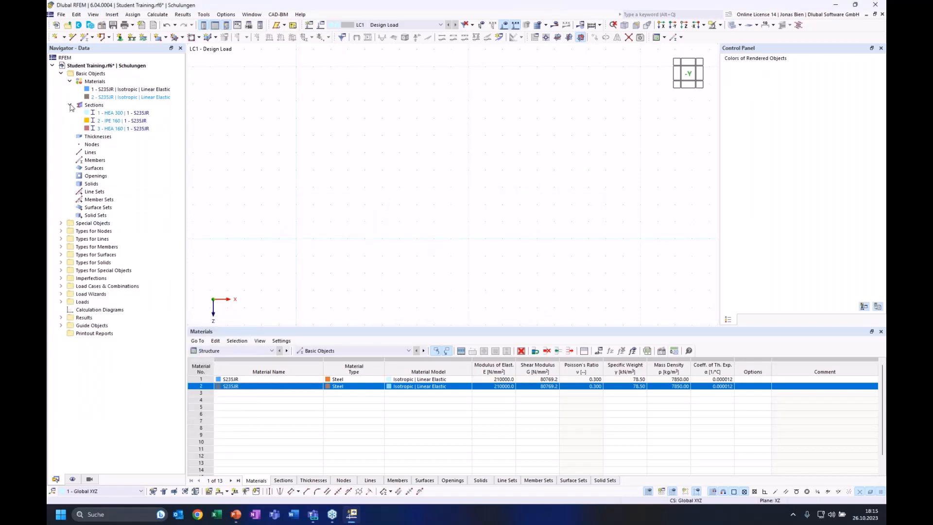
{"action": "left_click", "coordinate": [69, 105]}
{"action": "left_click", "coordinate": [70, 81]}
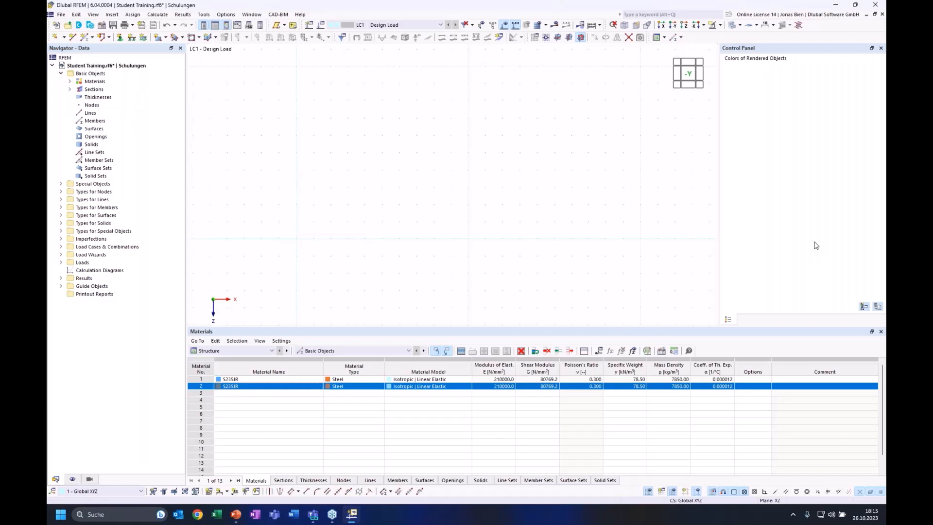
{"action": "key", "text": "alt+Tab"}
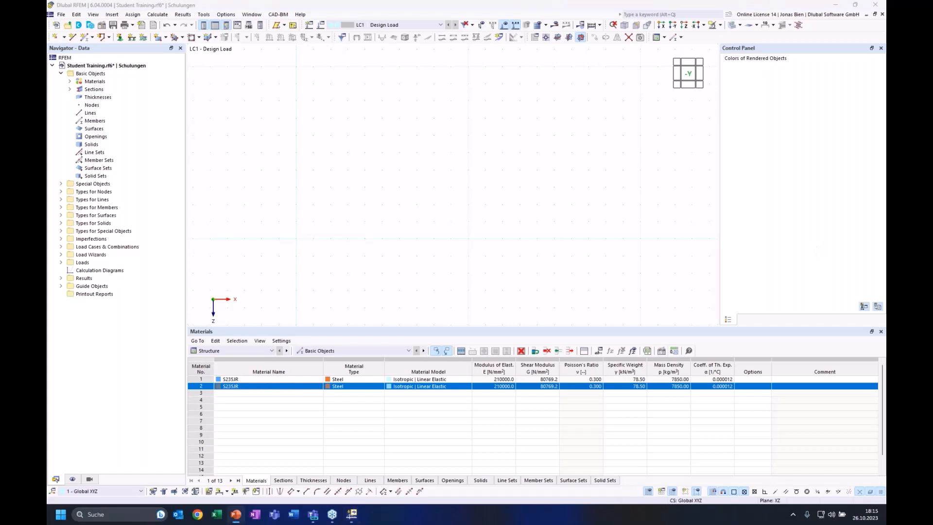
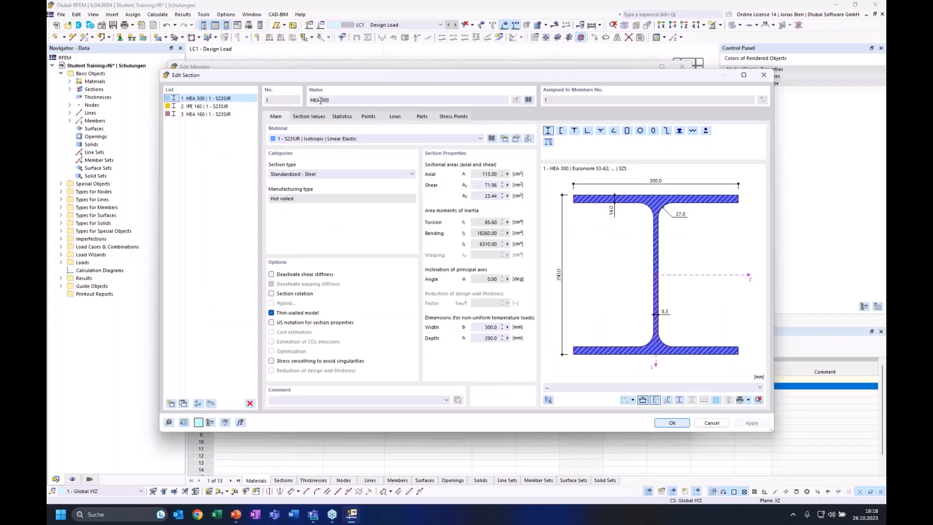
Step: Change the vertical member's section to HEB 300 per DIN 1025-2:1995-11; Euronorm 53-62 and accept the member
{"action": "left_click", "coordinate": [318, 100]}
{"action": "type", "text": "B"}
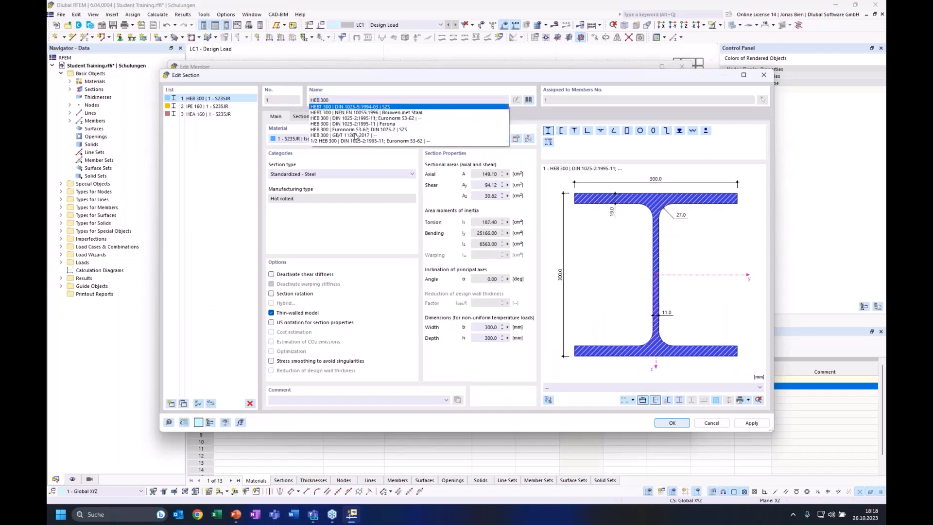
{"action": "left_click", "coordinate": [365, 119]}
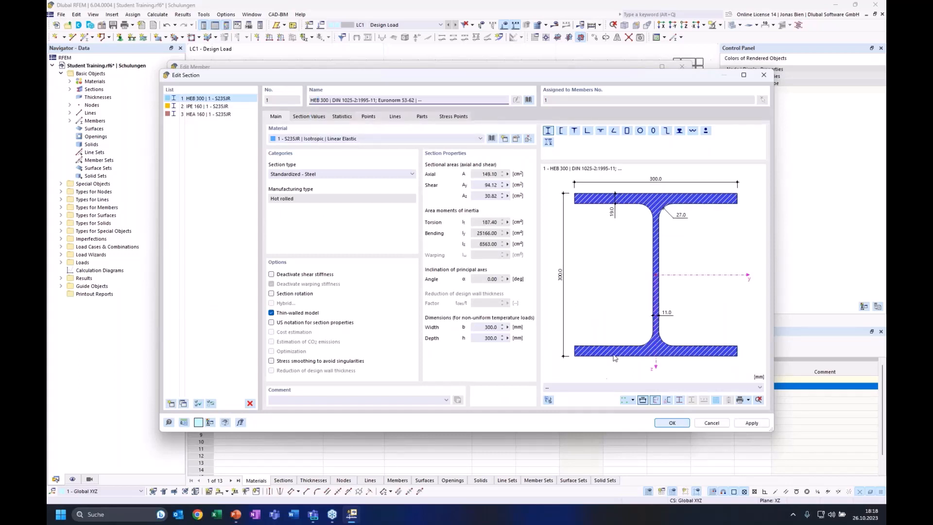
{"action": "left_click", "coordinate": [682, 423]}
{"action": "left_click", "coordinate": [590, 419]}
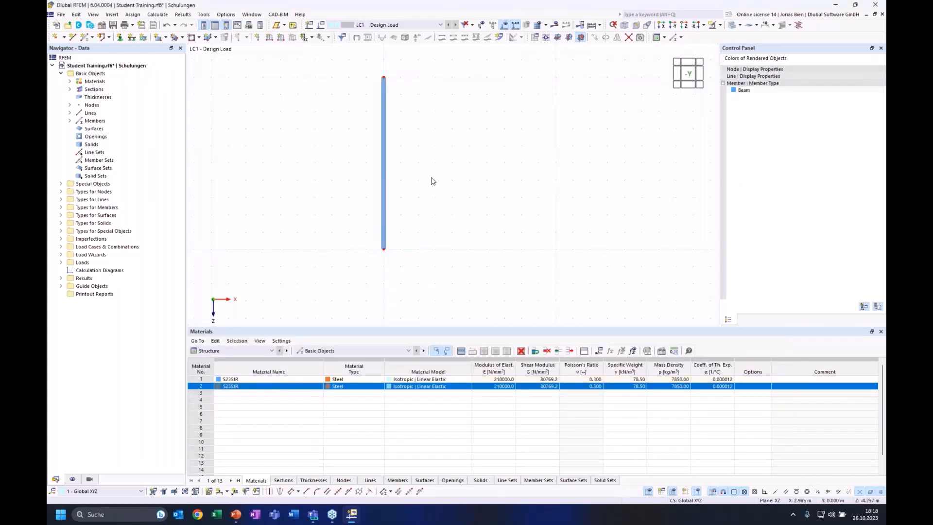
{"action": "middle_click_drag", "start_coordinate": [432, 178], "coordinate": [415, 226], "text": "ctrl"}
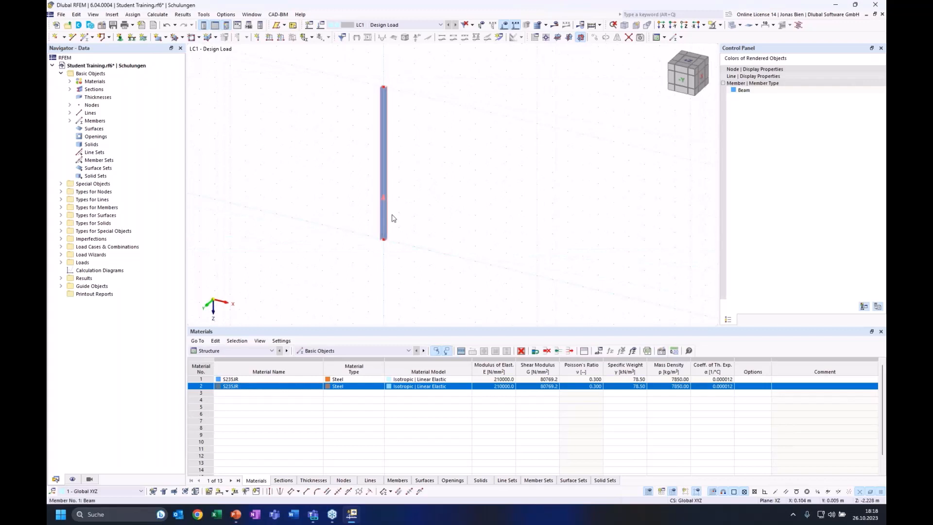
Step: Assign the Fixed nodal support to node 1 at the base of the column
{"action": "left_click", "coordinate": [119, 38]}
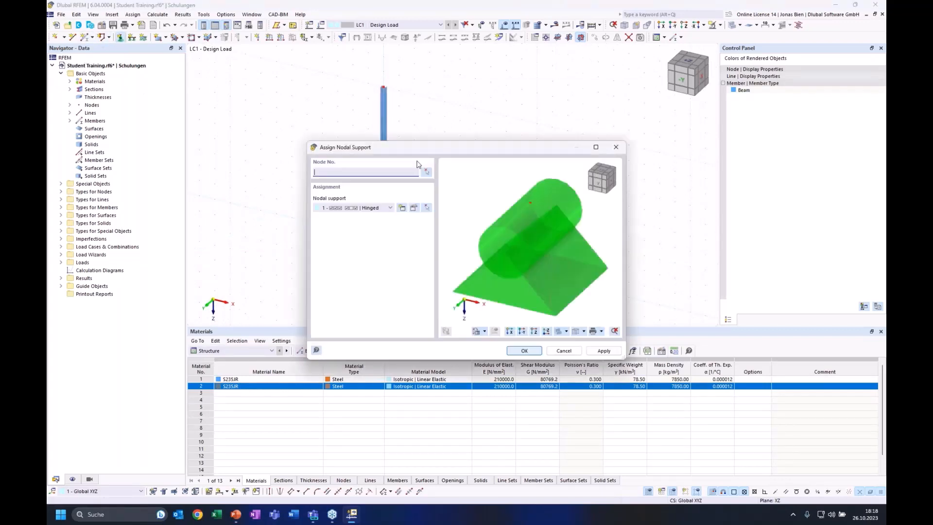
{"action": "left_click", "coordinate": [389, 208]}
{"action": "left_click", "coordinate": [381, 228]}
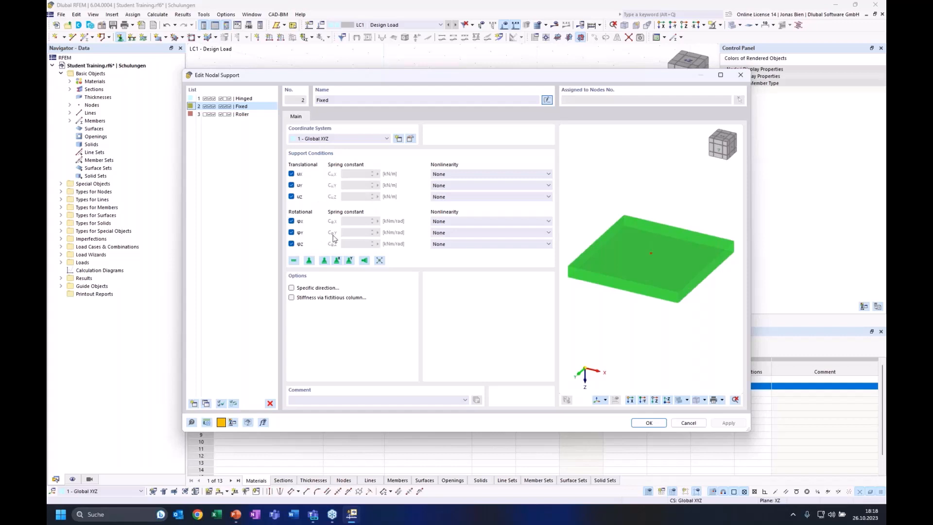
{"action": "left_click", "coordinate": [648, 422]}
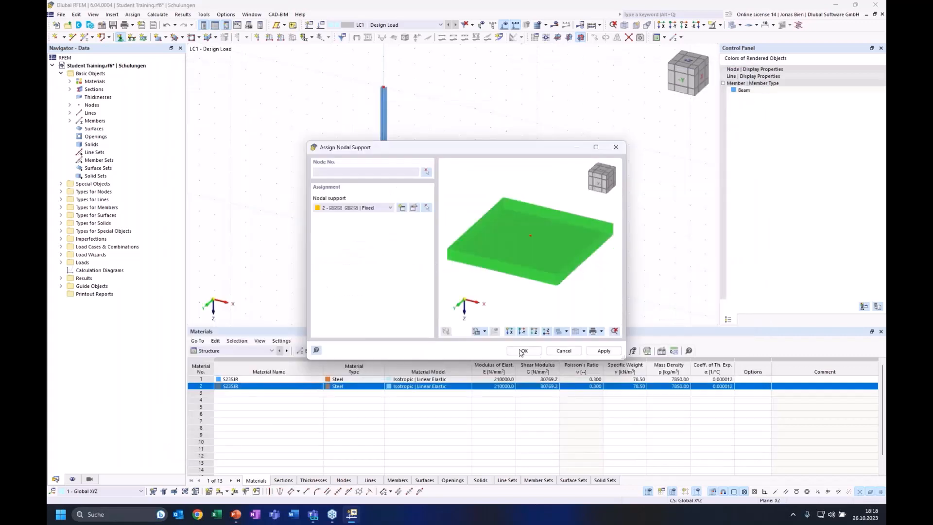
{"action": "left_click", "coordinate": [427, 171]}
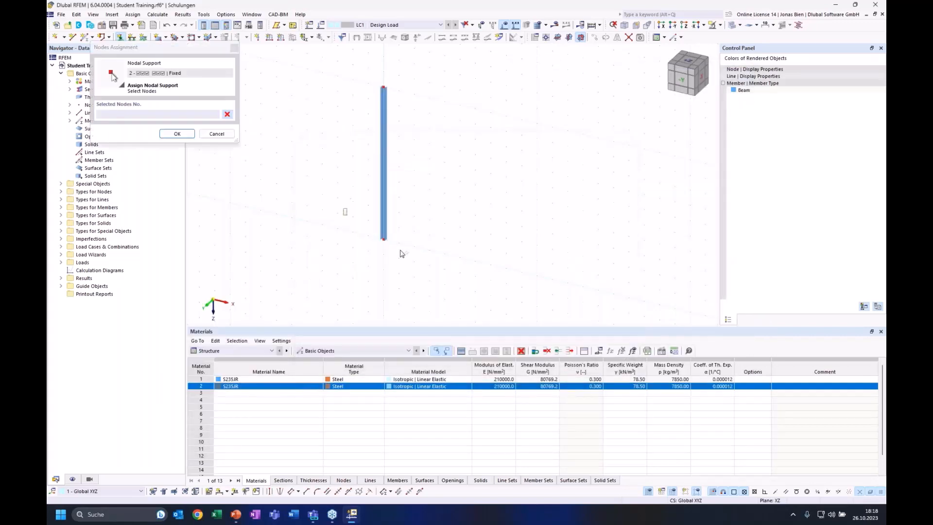
{"action": "left_click", "coordinate": [523, 350]}
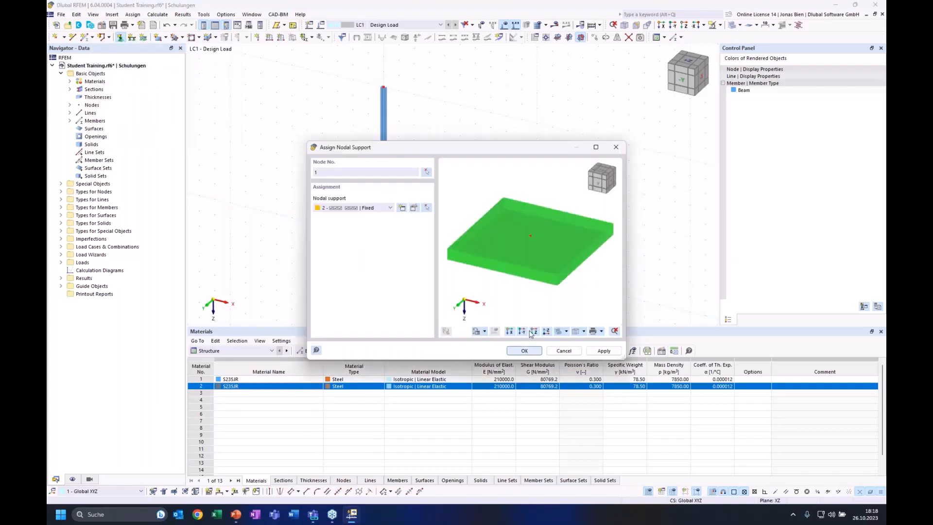
Step: Enlarge the displayed support symbol at the column base
{"action": "scroll", "coordinate": [386, 246], "scroll_direction": "up", "scroll_amount": 3}
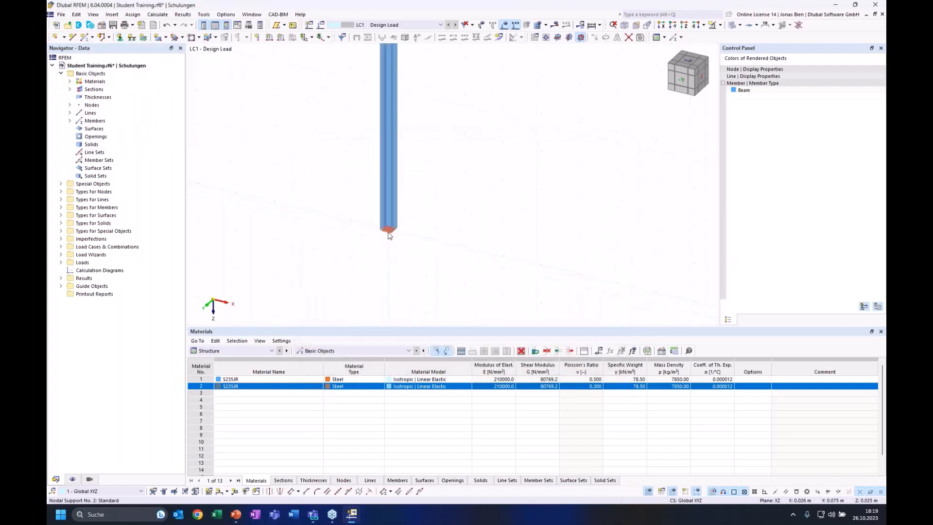
{"action": "right_click", "coordinate": [388, 231]}
{"action": "left_click_drag", "start_coordinate": [435, 314], "coordinate": [488, 314]}
{"action": "left_click", "coordinate": [517, 188]}
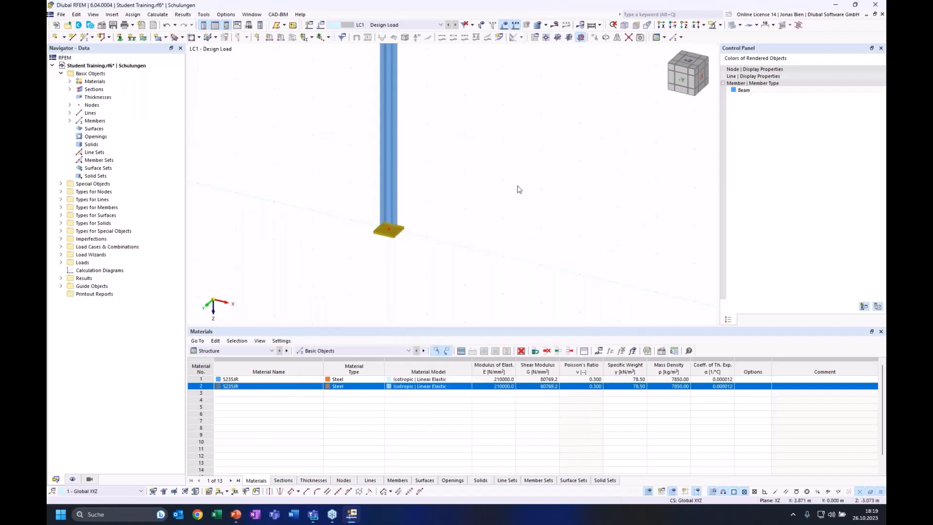
{"action": "middle_click_drag", "start_coordinate": [511, 187], "coordinate": [515, 214]}
{"action": "scroll", "coordinate": [479, 188], "scroll_direction": "down", "scroll_amount": 3}
{"action": "middle_click_drag", "start_coordinate": [479, 187], "coordinate": [499, 257]}
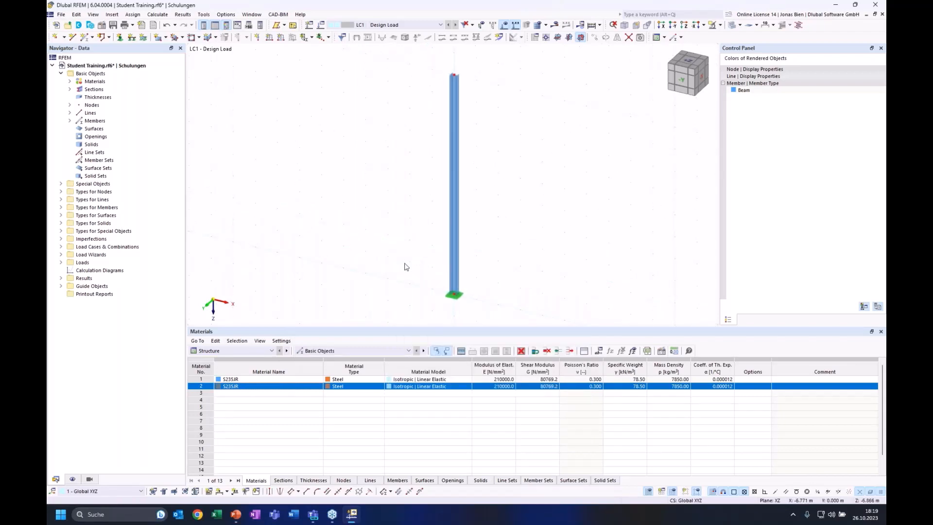
Step: Review the model type in the model's base data
{"action": "left_click", "coordinate": [453, 294]}
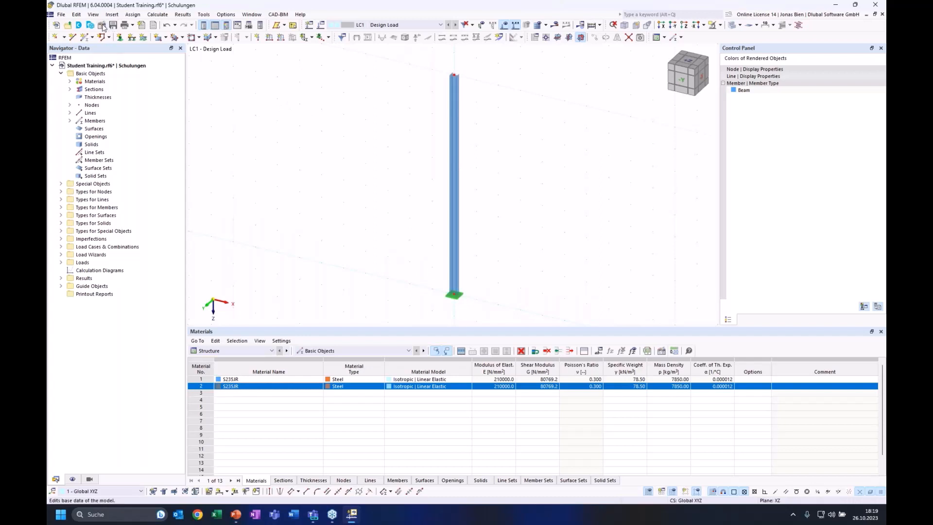
{"action": "left_click", "coordinate": [101, 25]}
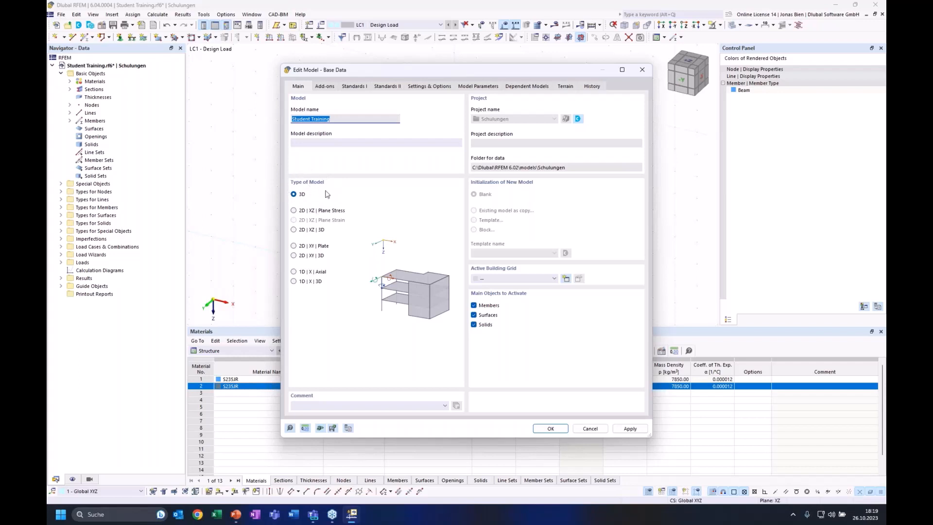
{"action": "left_click", "coordinate": [549, 428]}
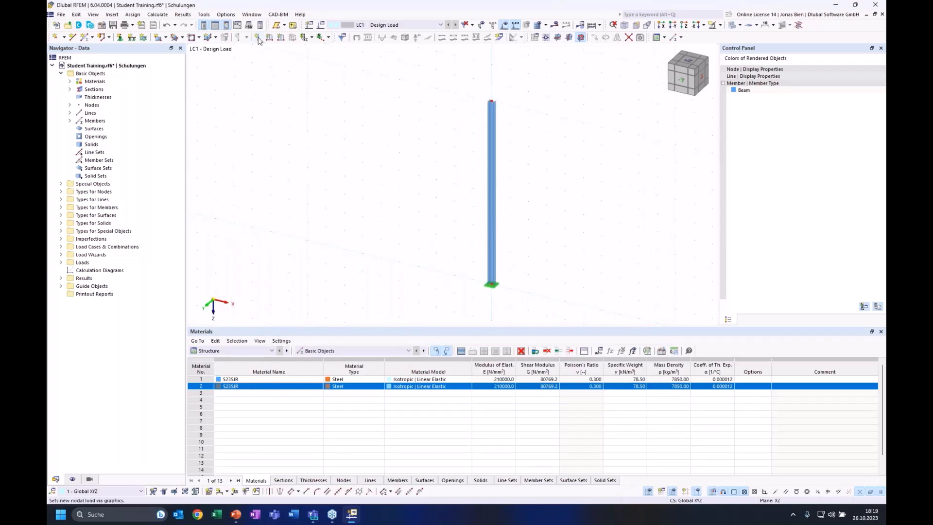
Step: Apply a nodal load of type Components with Fx 10 kN and Fz 100 kN to node 2 at the column top in LC1
{"action": "left_click", "coordinate": [257, 37]}
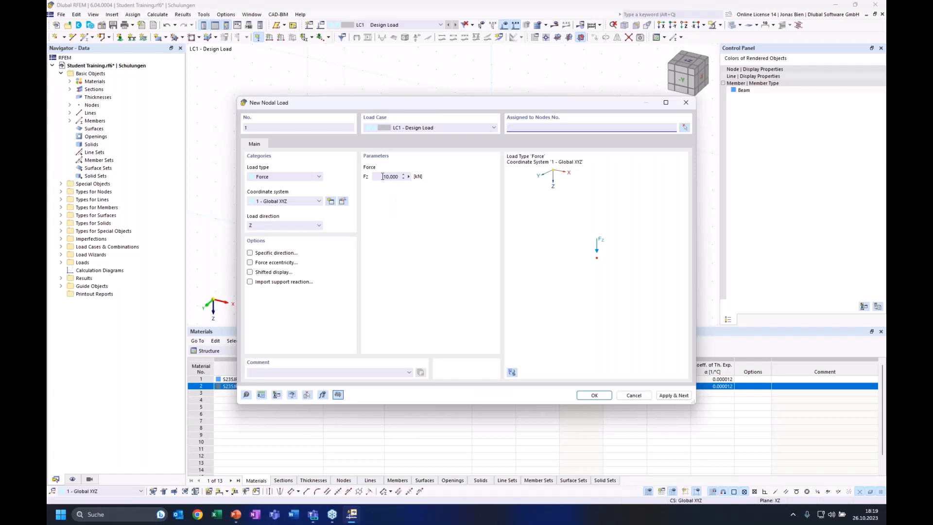
{"action": "left_click", "coordinate": [265, 176]}
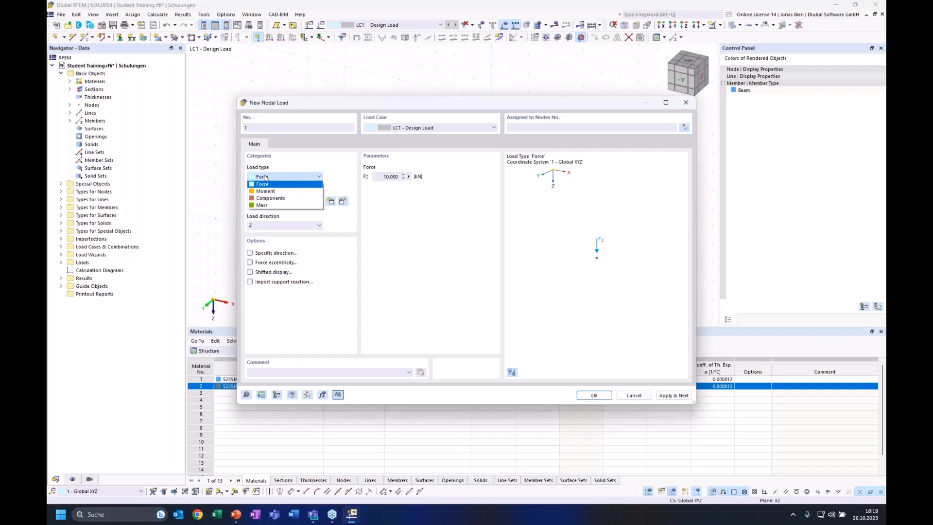
{"action": "left_click", "coordinate": [269, 198]}
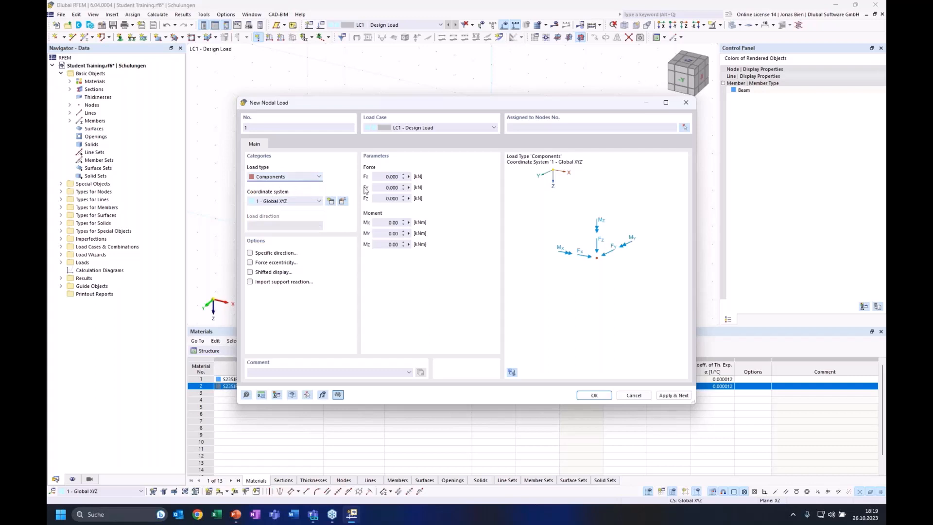
{"action": "left_click", "coordinate": [384, 176]}
{"action": "left_click", "coordinate": [381, 198]}
{"action": "left_click", "coordinate": [381, 177]}
{"action": "left_click", "coordinate": [684, 128]}
{"action": "left_click", "coordinate": [492, 102]}
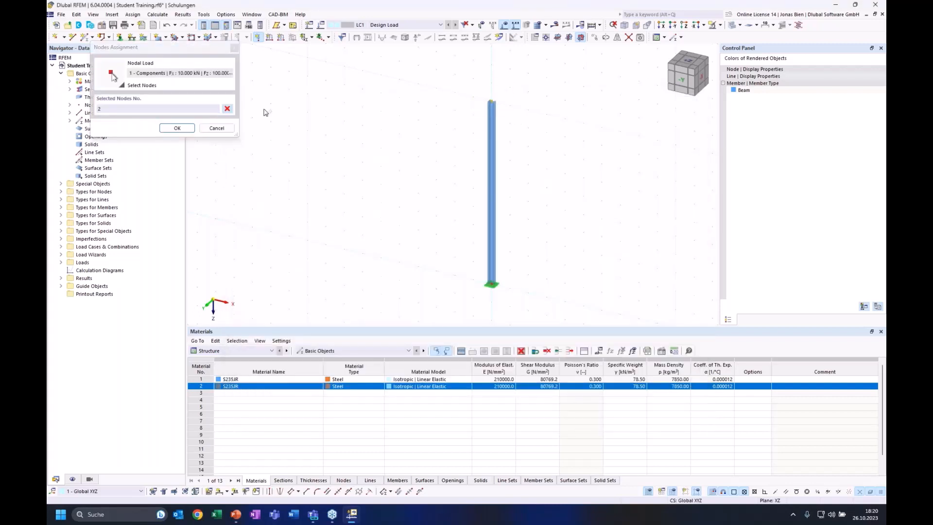
{"action": "left_click", "coordinate": [178, 128]}
{"action": "left_click", "coordinate": [587, 395]}
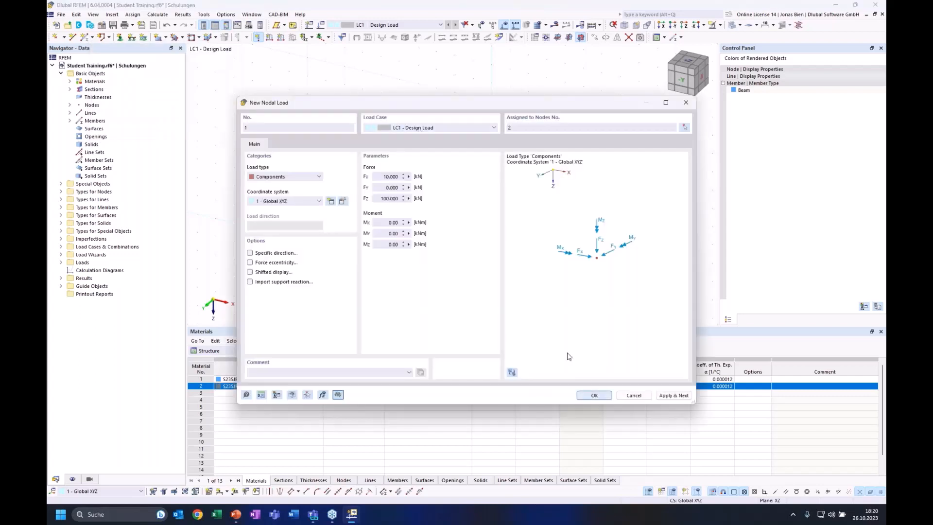
Step: Calculate load case LC1 and display the column's global deformations
{"action": "middle_click_drag", "start_coordinate": [538, 134], "coordinate": [573, 133], "text": "ctrl"}
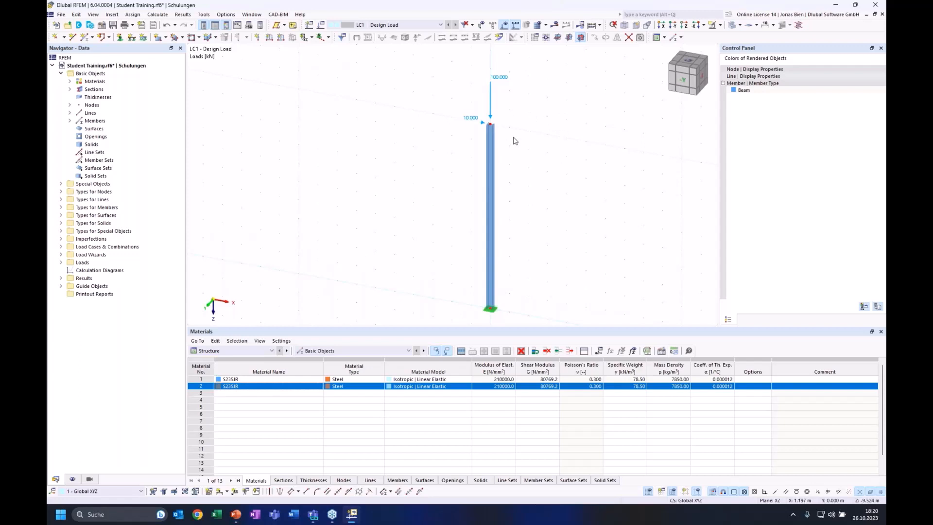
{"action": "left_click", "coordinate": [683, 79]}
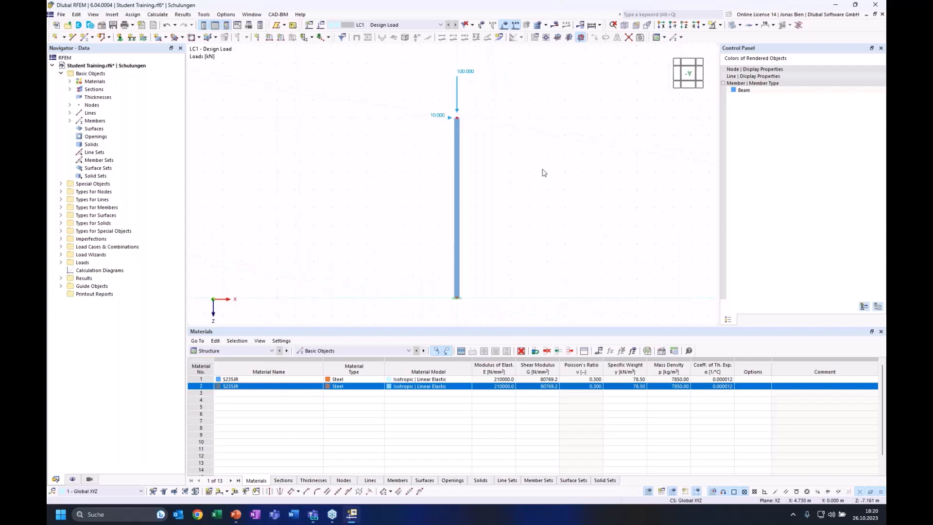
{"action": "left_click", "coordinate": [555, 26]}
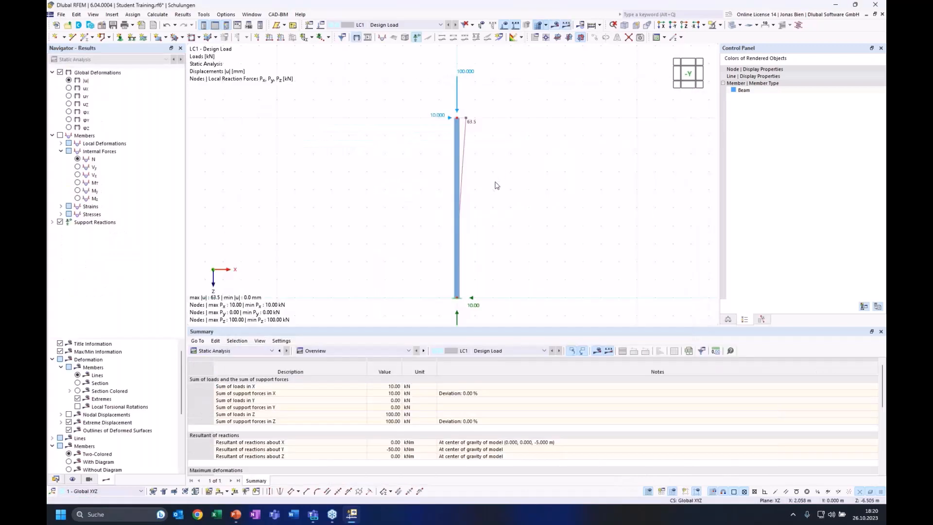
{"action": "scroll", "coordinate": [497, 188], "scroll_direction": "down", "scroll_amount": 1}
{"action": "middle_click_drag", "start_coordinate": [496, 188], "coordinate": [497, 171]}
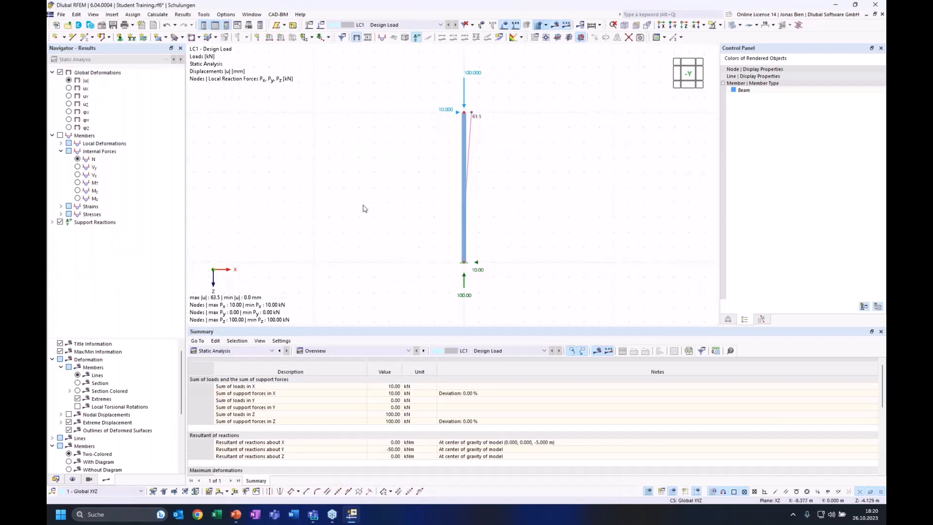
Step: Examine the column's internal force diagrams for N, Vz and My
{"action": "left_click", "coordinate": [77, 159]}
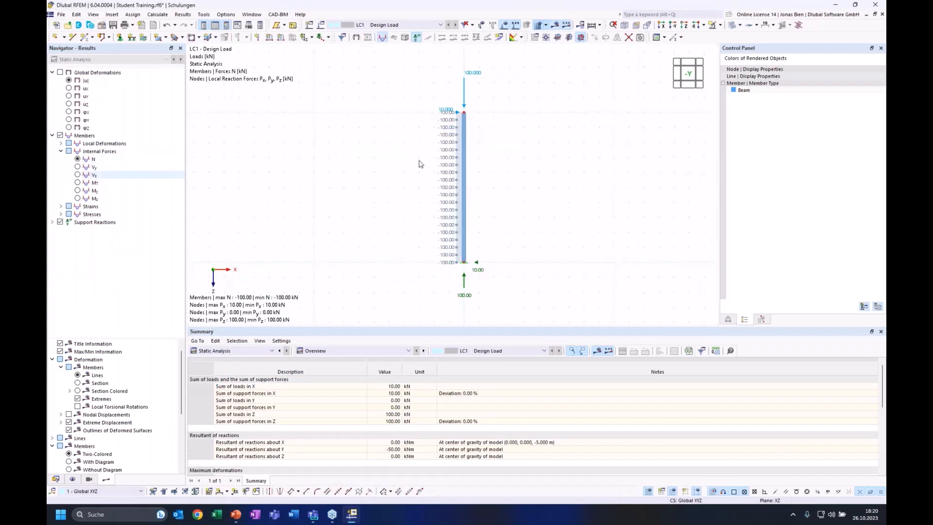
{"action": "scroll", "coordinate": [476, 183], "scroll_direction": "up", "scroll_amount": 1}
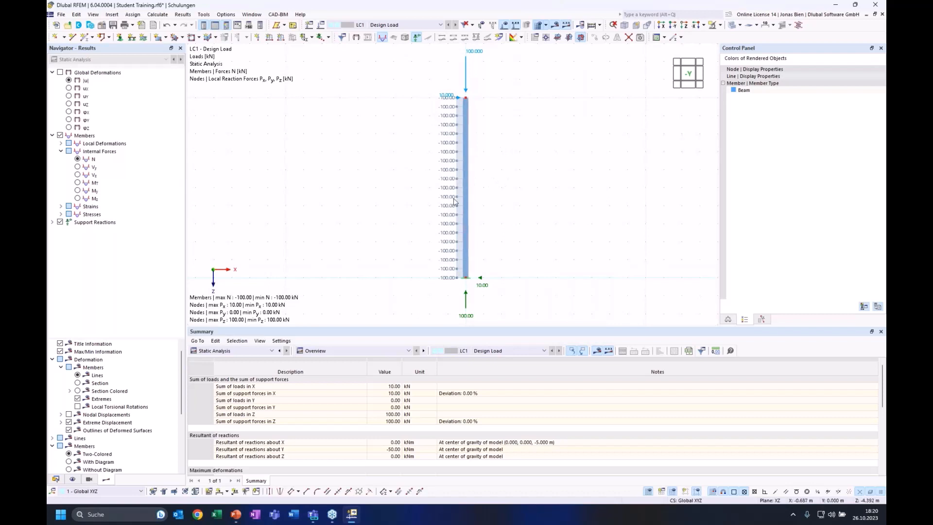
{"action": "left_click", "coordinate": [78, 175]}
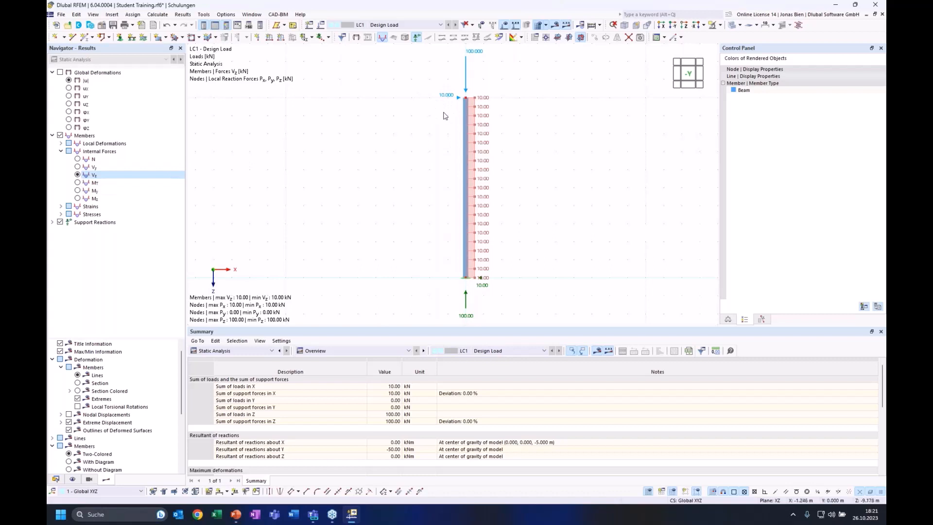
{"action": "left_click", "coordinate": [78, 190]}
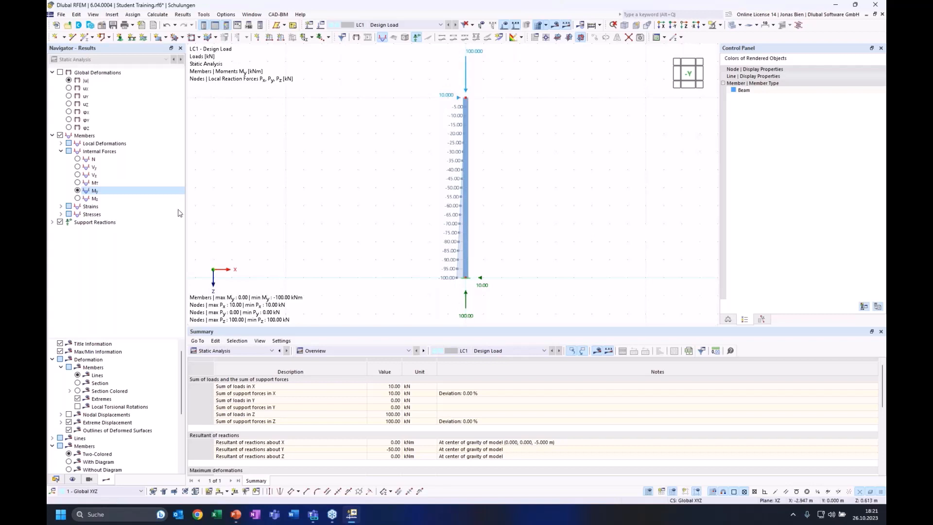
Step: Show the reaction moment My among the local reactions of the nodal support
{"action": "left_click", "coordinate": [52, 222]}
{"action": "left_click", "coordinate": [61, 229]}
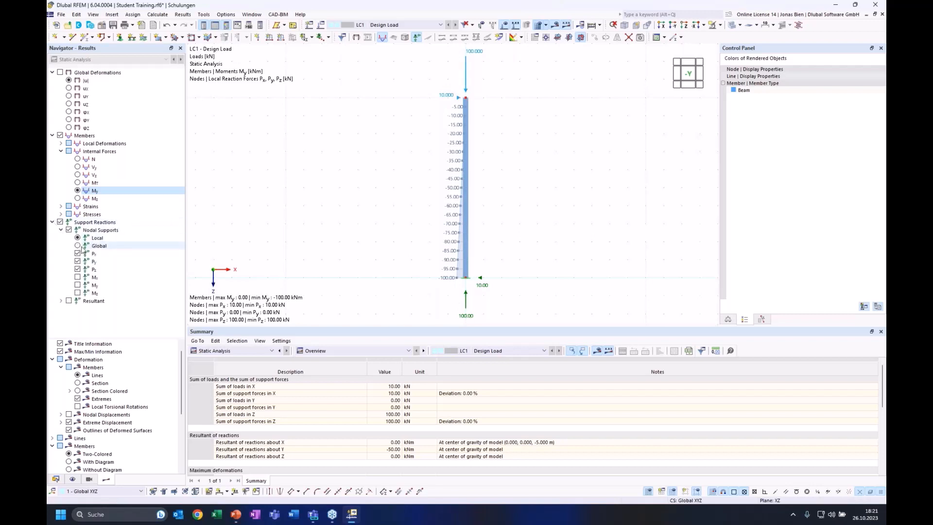
{"action": "left_click", "coordinate": [78, 286]}
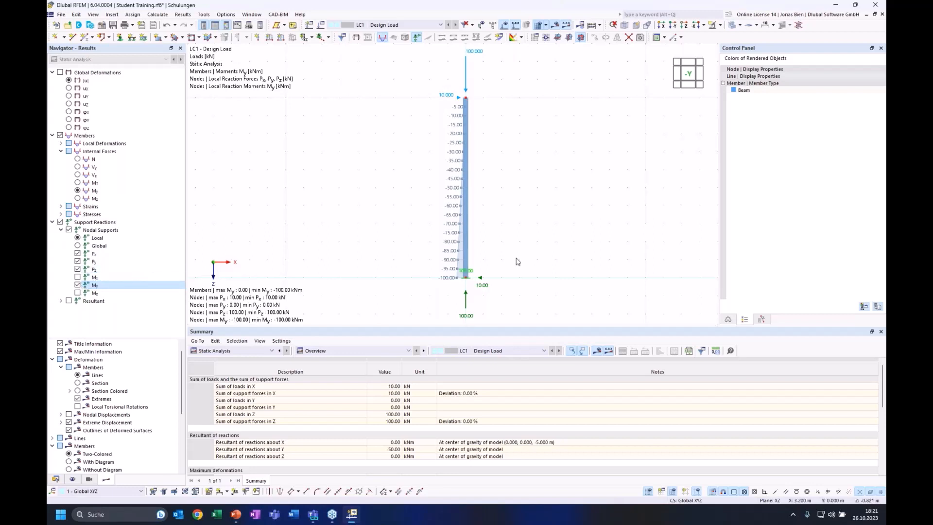
{"action": "mouse_move", "coordinate": [470, 277]}
{"action": "middle_mouse_down", "text": "ctrl"}
{"action": "mouse_move", "coordinate": [462, 291]}
{"action": "mouse_move", "coordinate": [471, 264]}
{"action": "mouse_move", "coordinate": [464, 281]}
{"action": "middle_mouse_up", "text": "ctrl"}
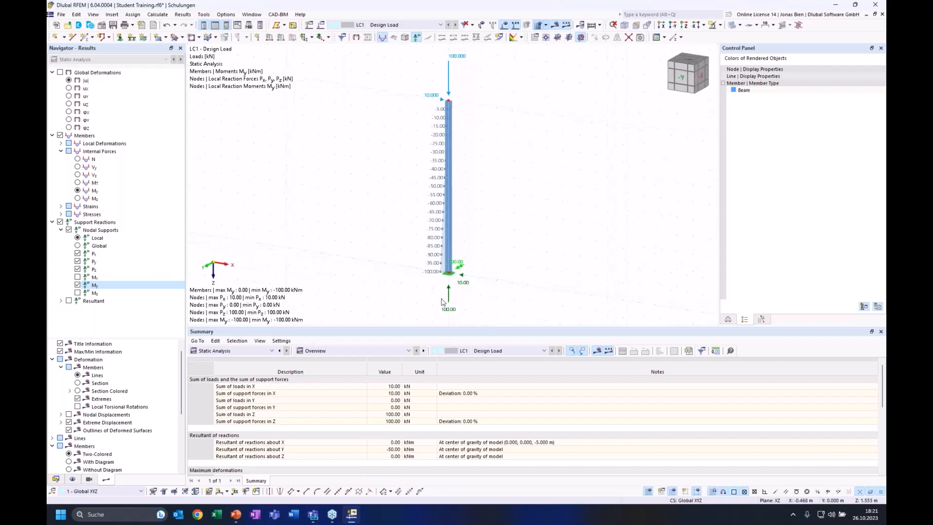
{"action": "left_click", "coordinate": [77, 285]}
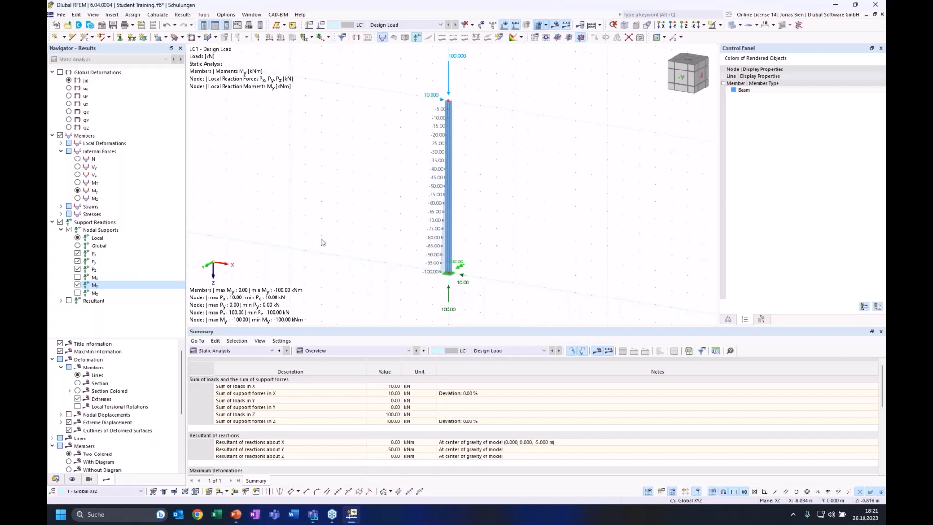
Step: Open load case LC1 - Design Load for editing from the model data navigator
{"action": "left_click", "coordinate": [57, 479]}
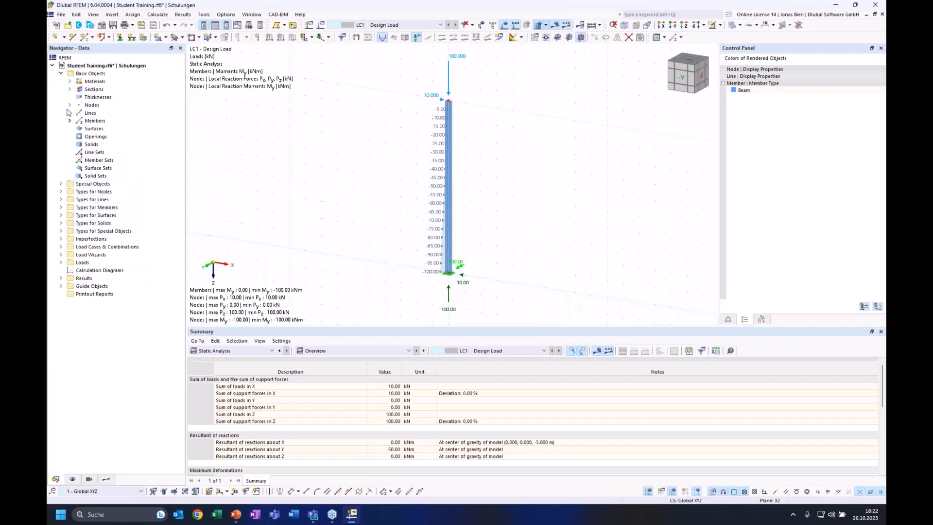
{"action": "left_click", "coordinate": [61, 74]}
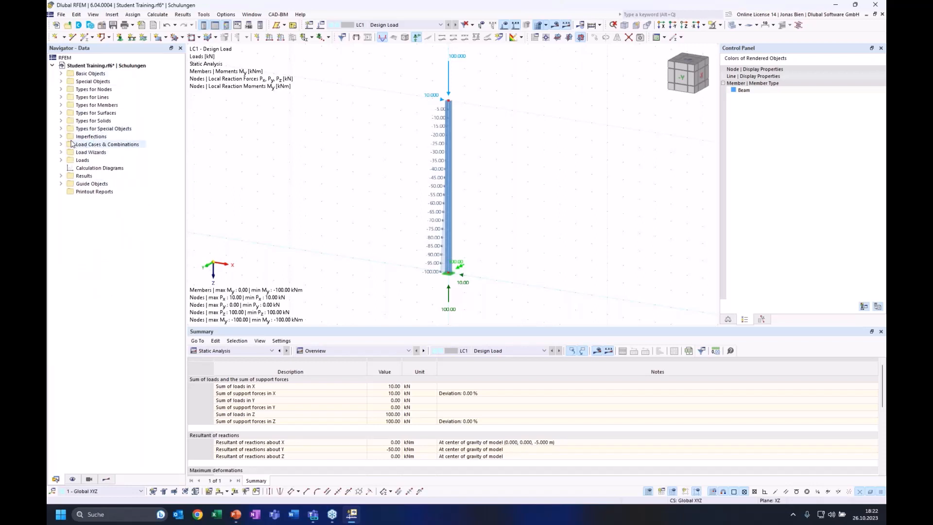
{"action": "left_click", "coordinate": [61, 144]}
{"action": "left_click", "coordinate": [69, 152]}
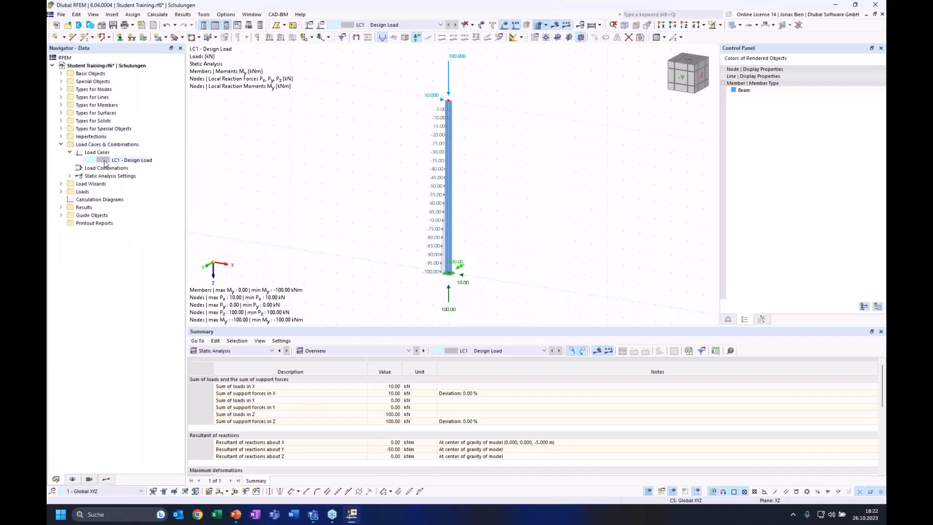
{"action": "double_click", "coordinate": [104, 159]}
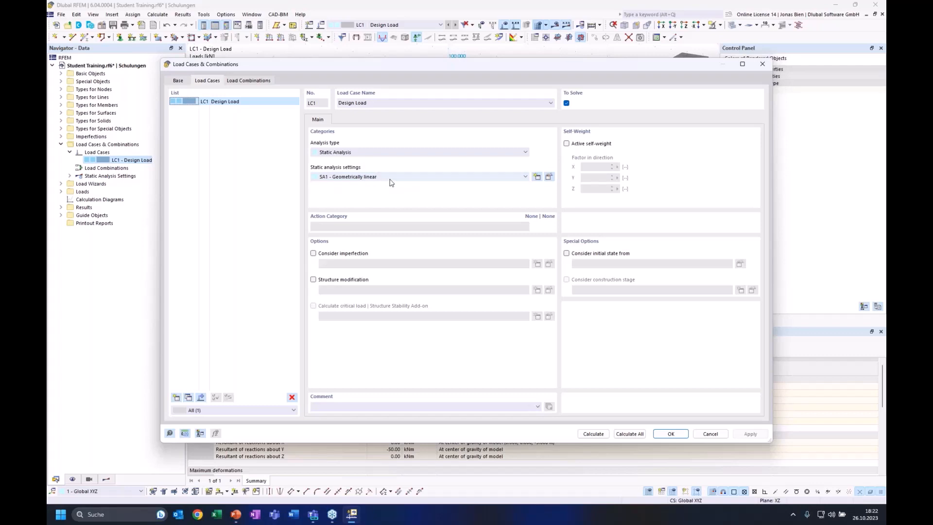
Step: Examine the analysis types and iterative methods in static analysis settings SA1, discard the changes, and review the settings available for LC1
{"action": "left_click", "coordinate": [548, 177]}
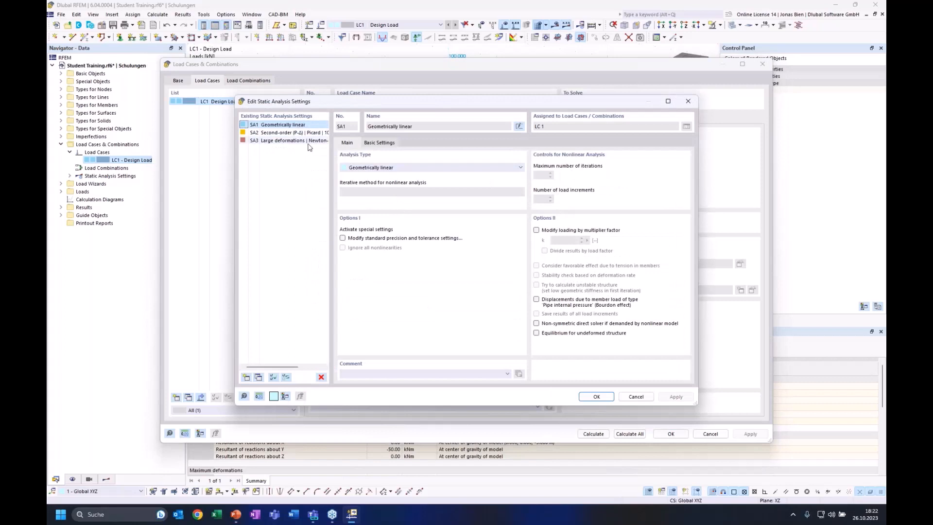
{"action": "left_click", "coordinate": [384, 167]}
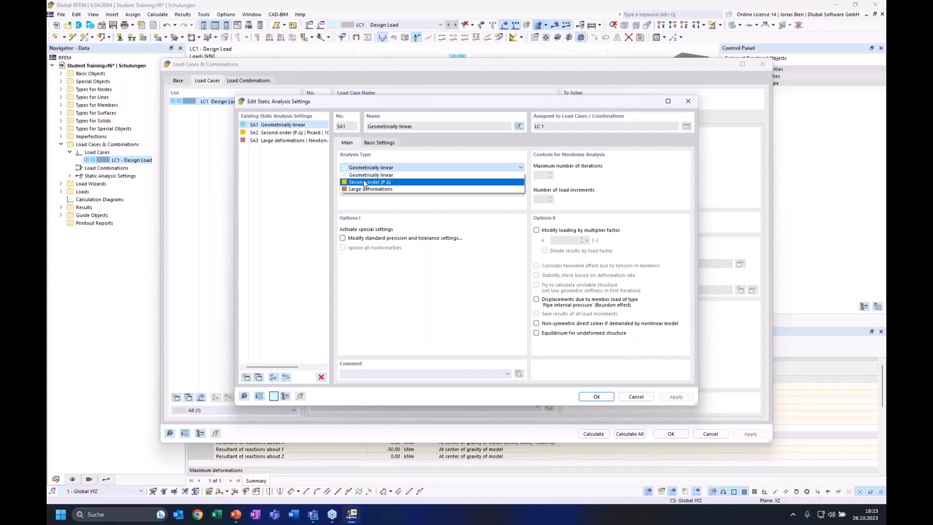
{"action": "left_click", "coordinate": [368, 173]}
{"action": "left_click", "coordinate": [373, 170]}
{"action": "left_click", "coordinate": [367, 184]}
{"action": "left_click", "coordinate": [374, 170]}
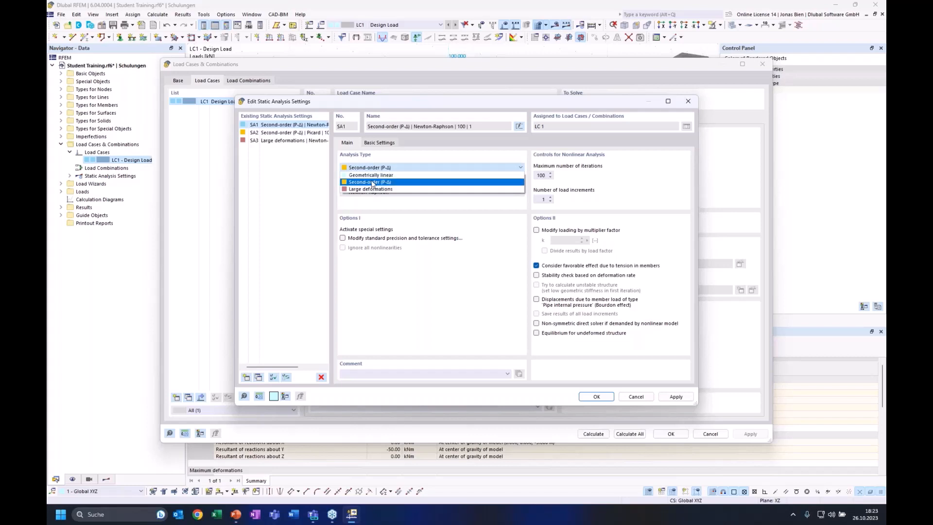
{"action": "left_click", "coordinate": [372, 183]}
{"action": "left_click", "coordinate": [373, 169]}
{"action": "left_click", "coordinate": [371, 189]}
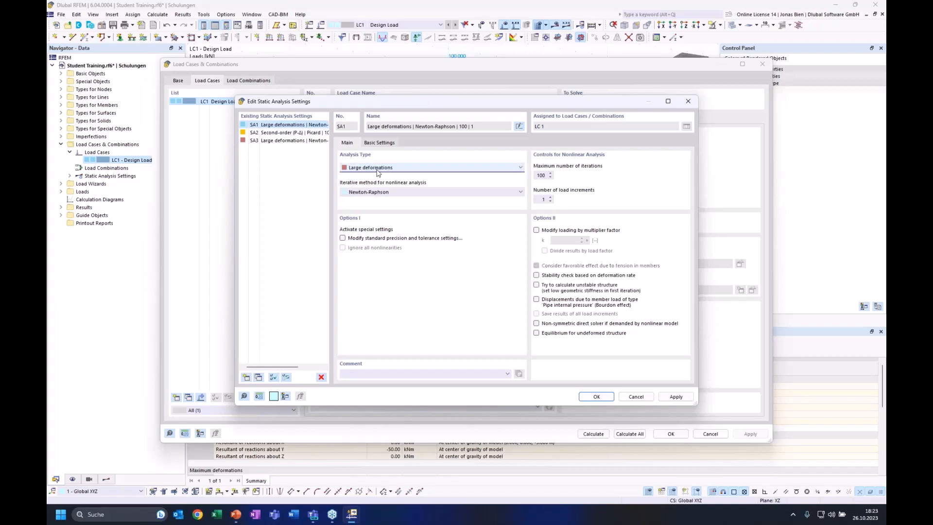
{"action": "left_click", "coordinate": [377, 171]}
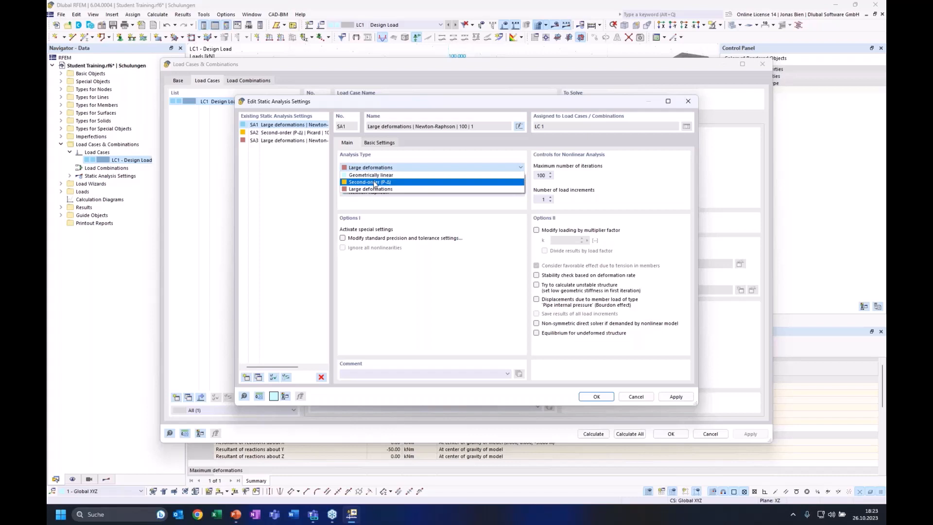
{"action": "left_click", "coordinate": [374, 182]}
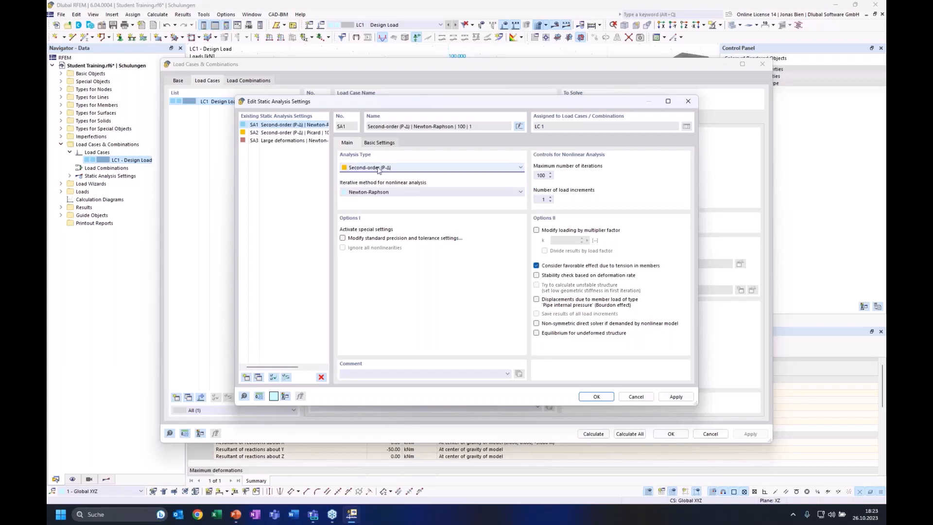
{"action": "left_click", "coordinate": [378, 168]}
{"action": "left_click", "coordinate": [371, 190]}
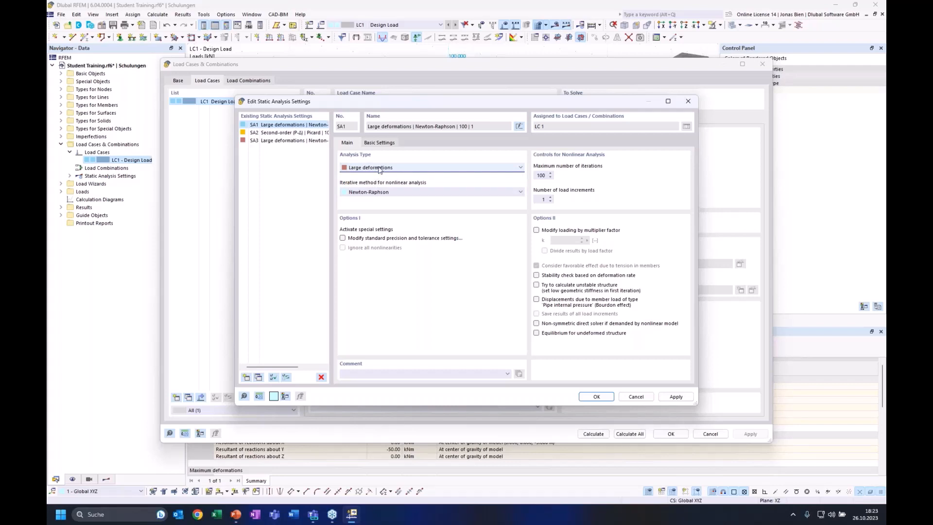
{"action": "left_click", "coordinate": [404, 193]}
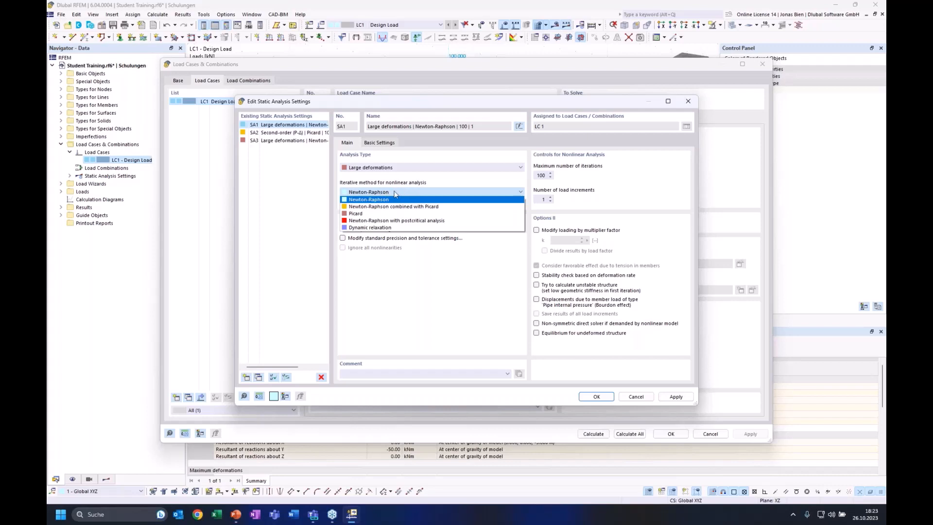
{"action": "left_click", "coordinate": [397, 192]}
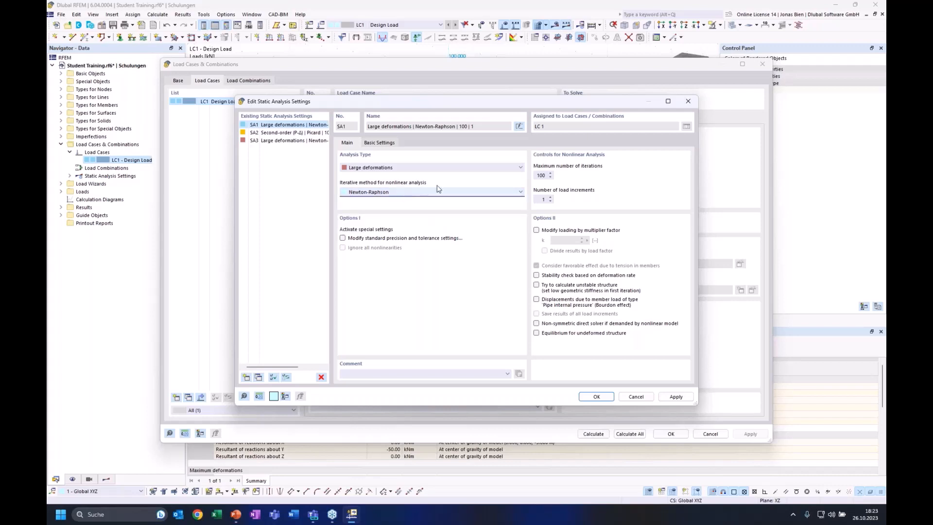
{"action": "left_click", "coordinate": [383, 168]}
{"action": "left_click", "coordinate": [379, 183]}
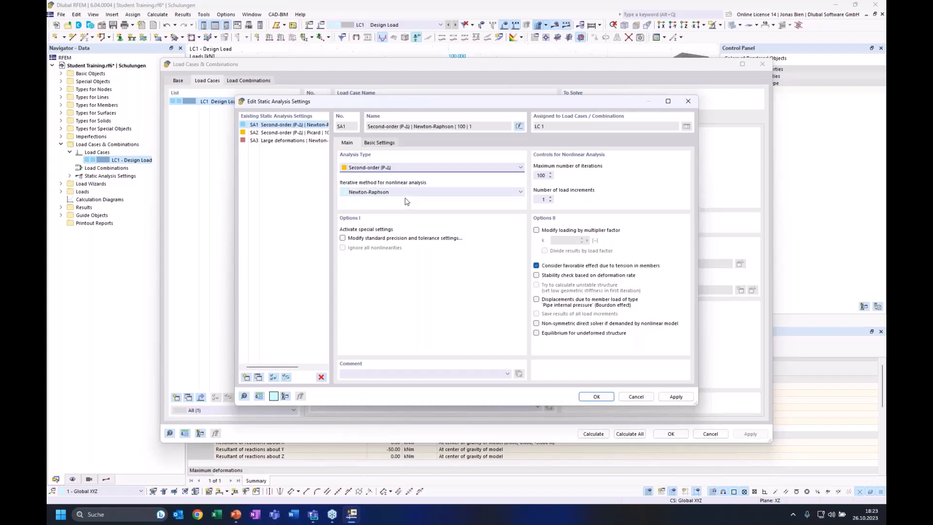
{"action": "left_click", "coordinate": [390, 169]}
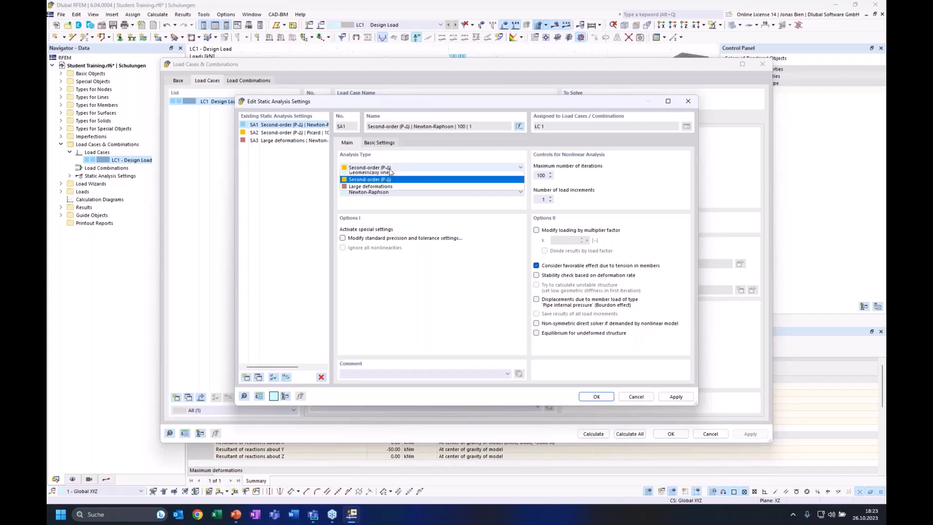
{"action": "left_click", "coordinate": [388, 173]}
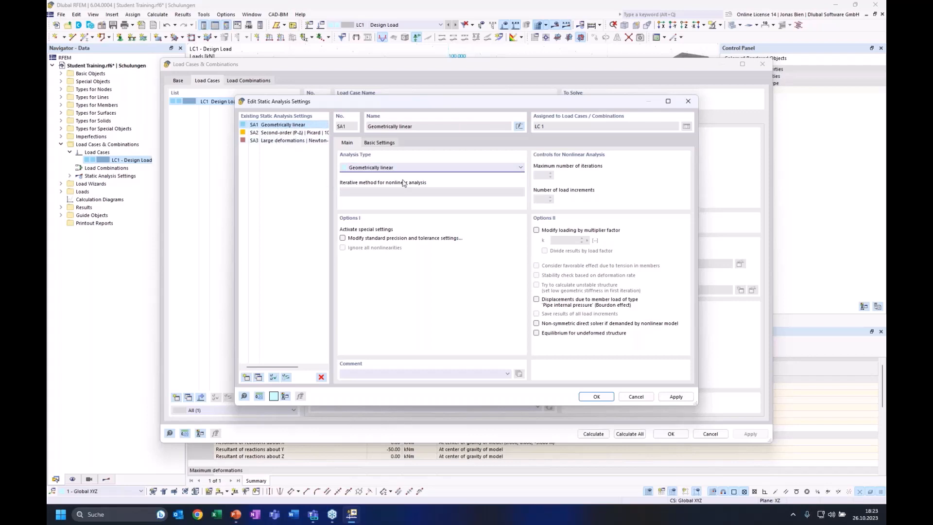
{"action": "left_click", "coordinate": [636, 397]}
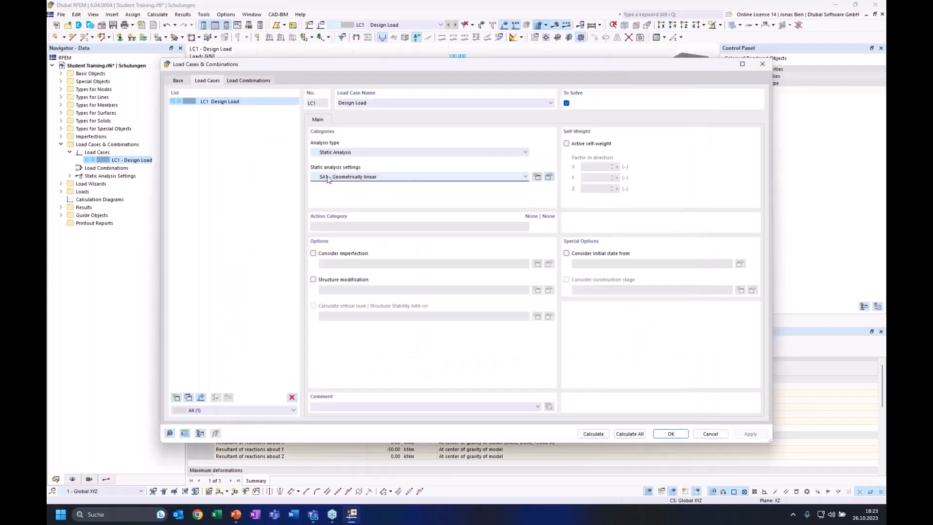
{"action": "left_click", "coordinate": [366, 177]}
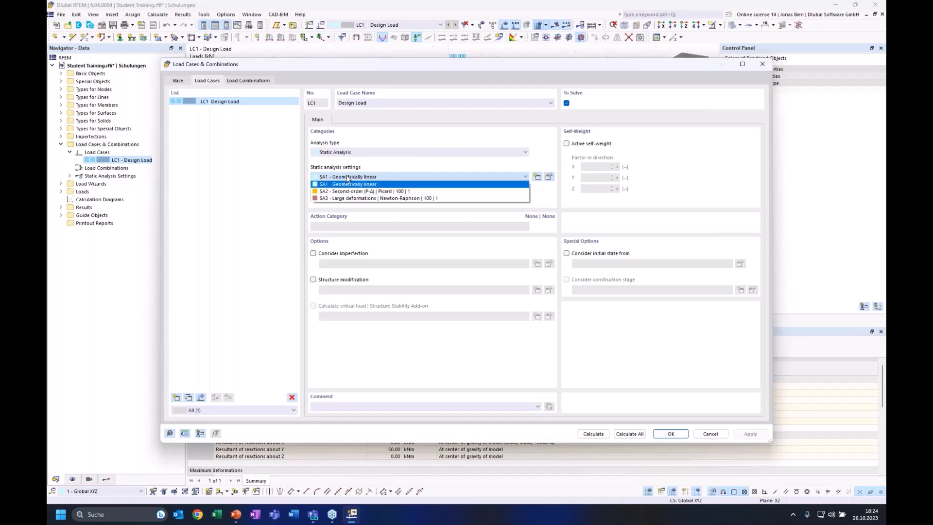
{"action": "left_click", "coordinate": [347, 177]}
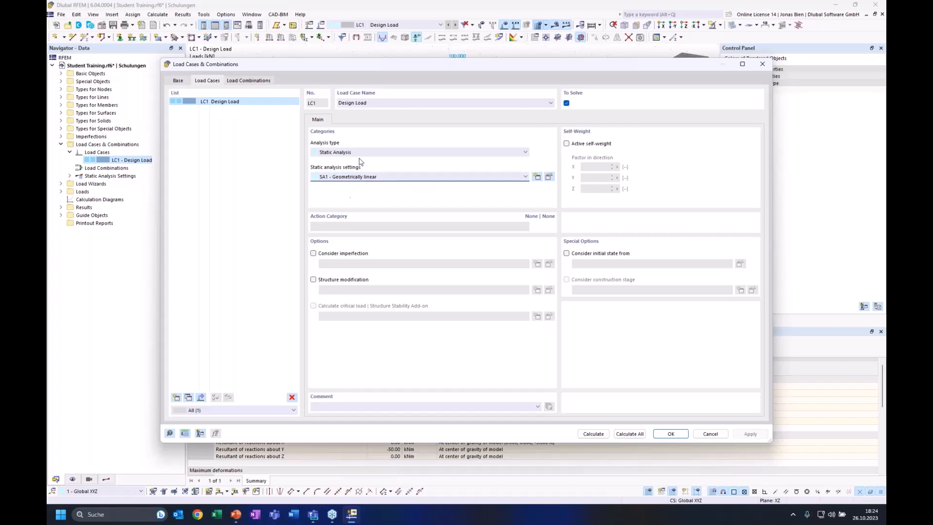
Step: Copy load case LC1 as LC2 and assign it static analysis settings SA2 - Second-order (P-Δ) | Picard | 100 | 1
{"action": "left_click", "coordinate": [188, 398]}
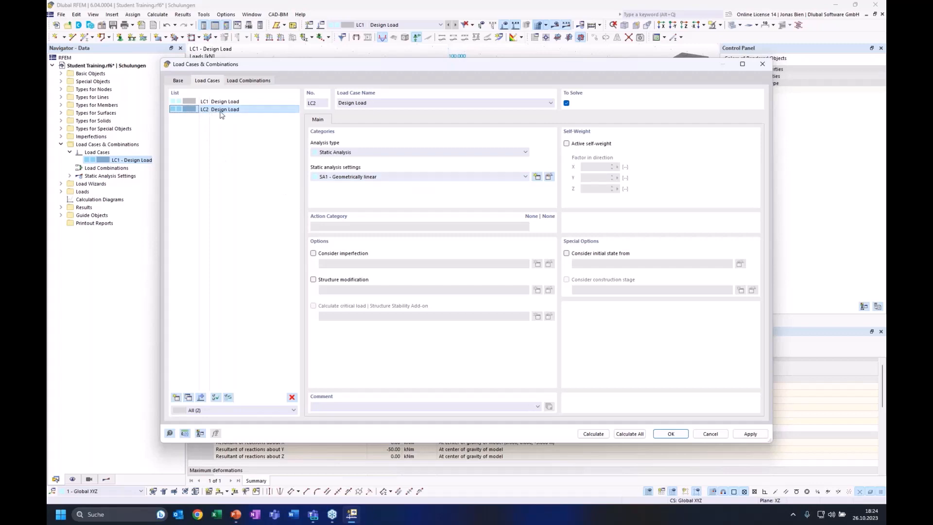
{"action": "left_click", "coordinate": [232, 102]}
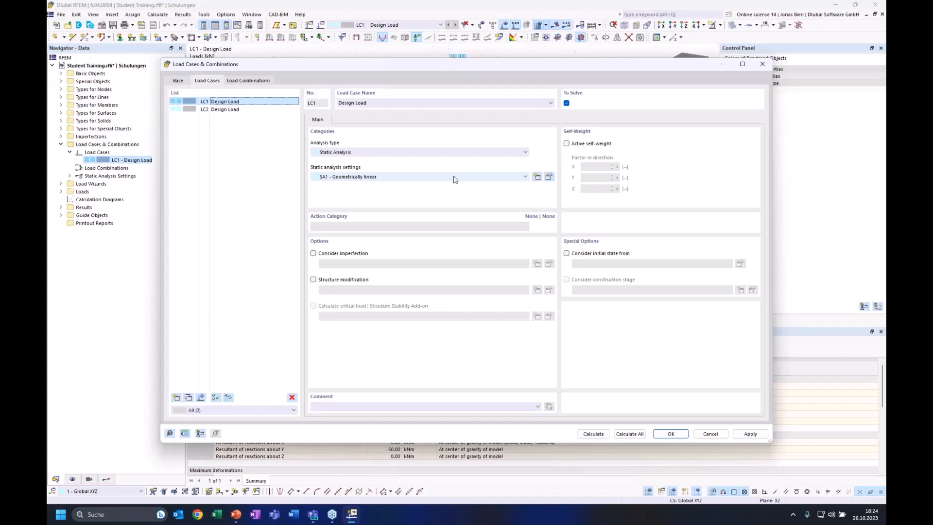
{"action": "left_click", "coordinate": [237, 110]}
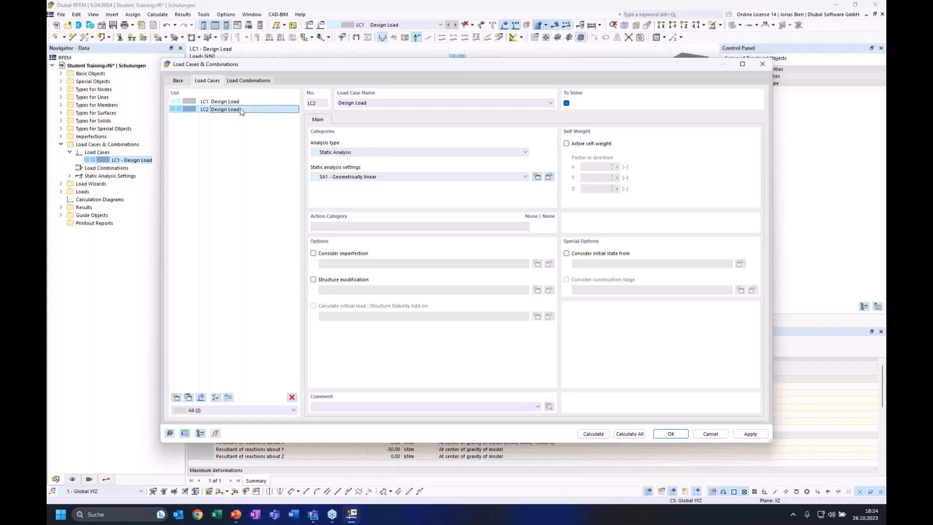
{"action": "left_click", "coordinate": [351, 178]}
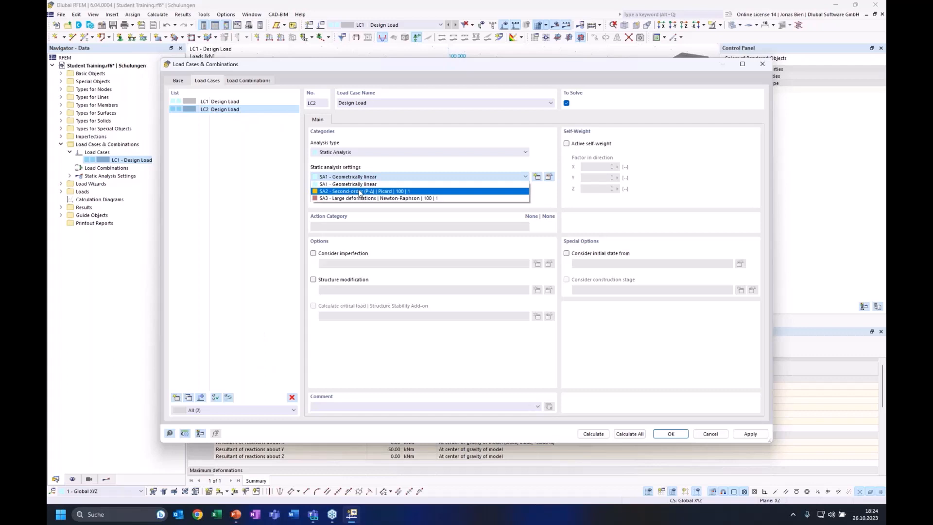
{"action": "left_click", "coordinate": [360, 191]}
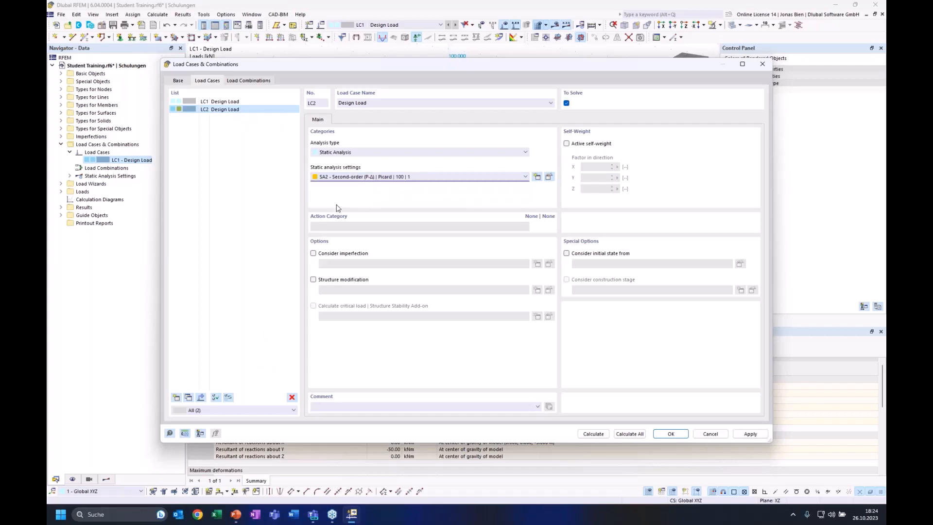
{"action": "left_click", "coordinate": [236, 109]}
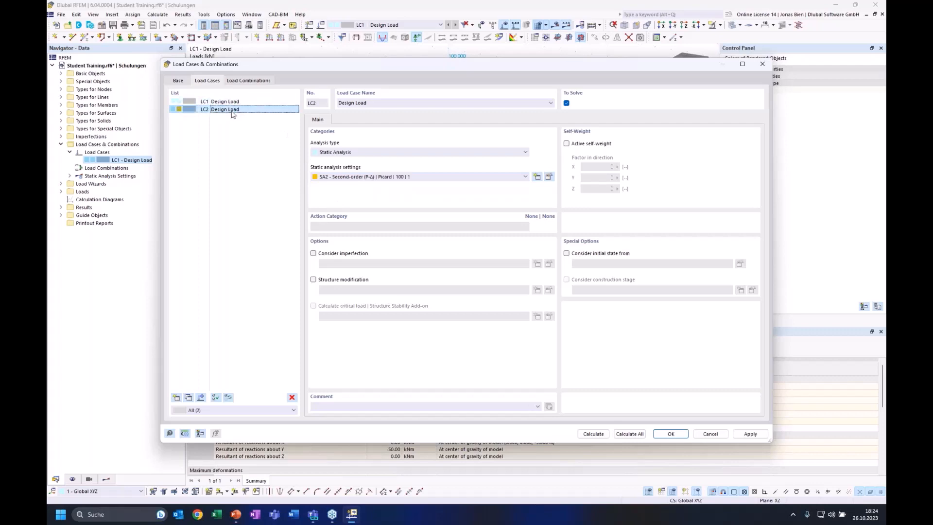
{"action": "left_click", "coordinate": [671, 434]}
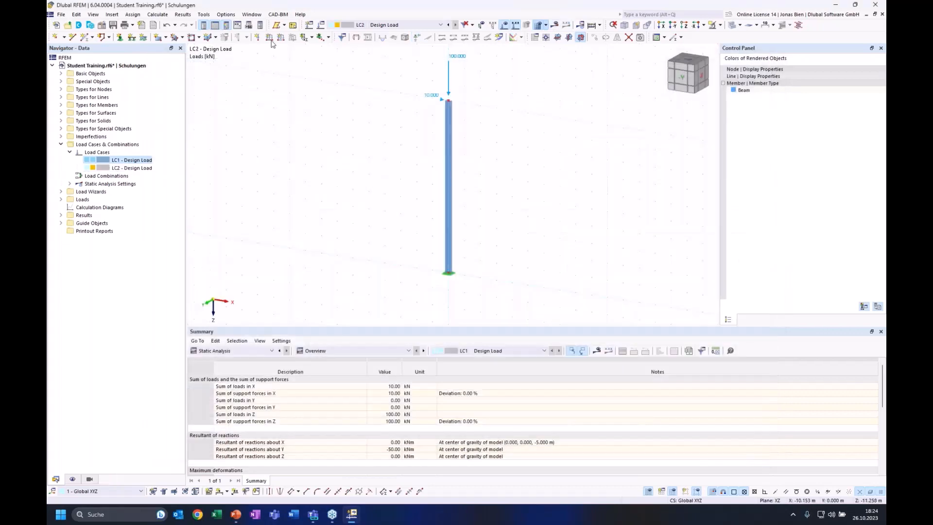
Step: Compare the loads and results of load cases LC1 and LC2 in the model view
{"action": "left_click", "coordinate": [400, 25]}
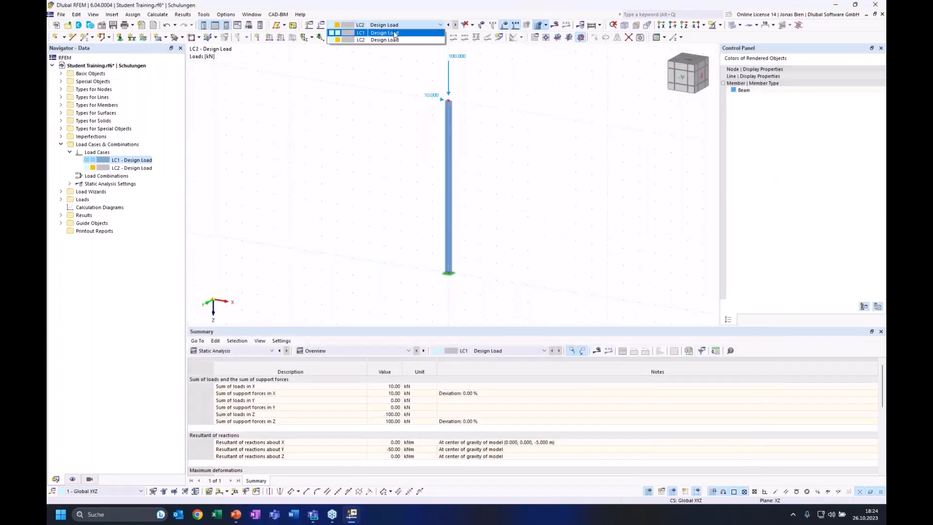
{"action": "left_click", "coordinate": [395, 33]}
{"action": "left_click", "coordinate": [396, 25]}
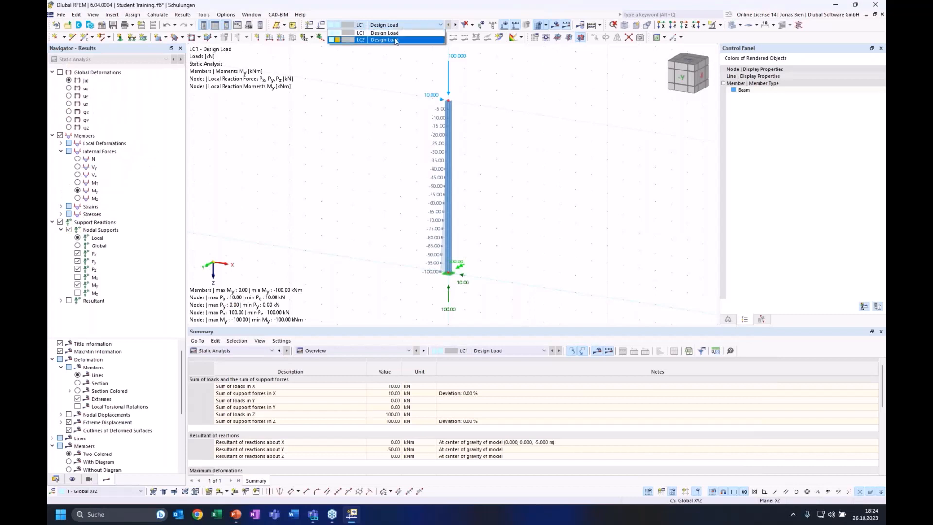
{"action": "left_click", "coordinate": [396, 40]}
{"action": "left_click", "coordinate": [389, 26]}
{"action": "left_click", "coordinate": [377, 33]}
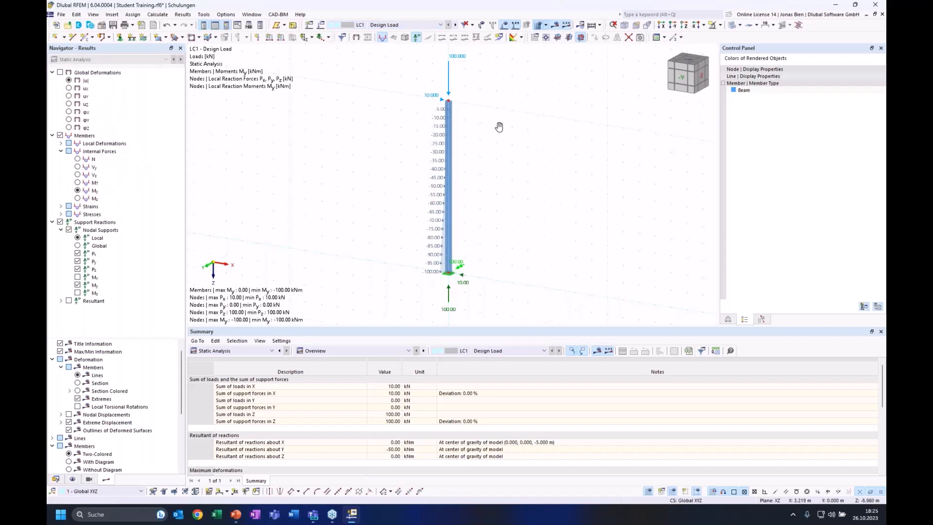
Step: Calculate load case LC2 and compare the column's My moments and support reactions with those of LC1
{"action": "left_click", "coordinate": [398, 25]}
{"action": "left_click", "coordinate": [391, 34]}
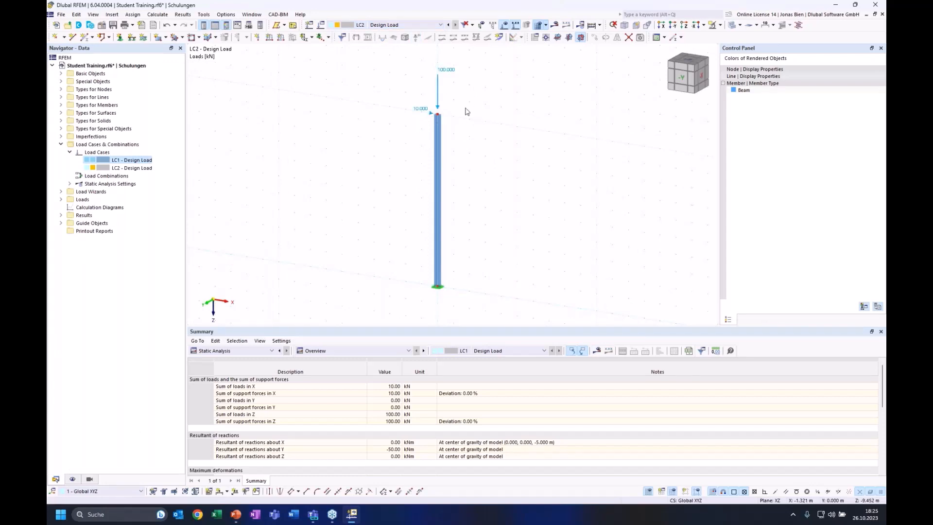
{"action": "left_click", "coordinate": [554, 25]}
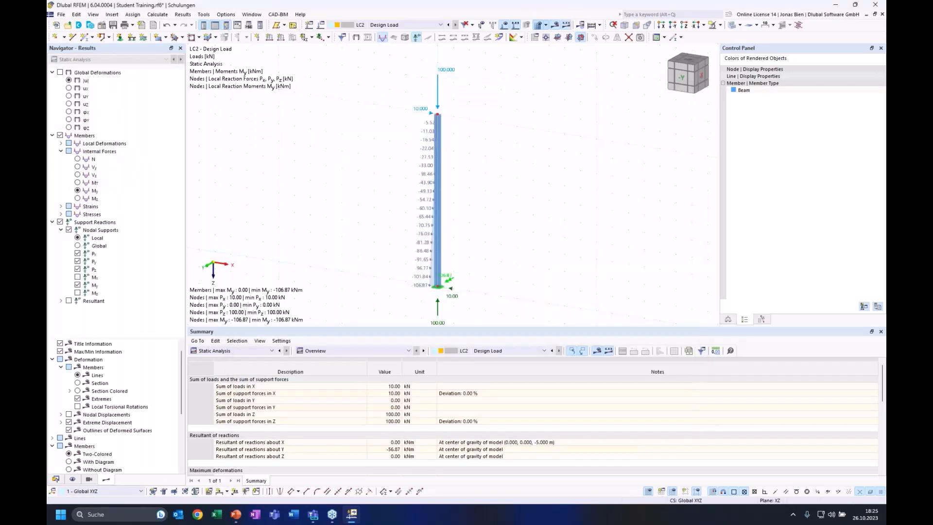
{"action": "left_click", "coordinate": [682, 76]}
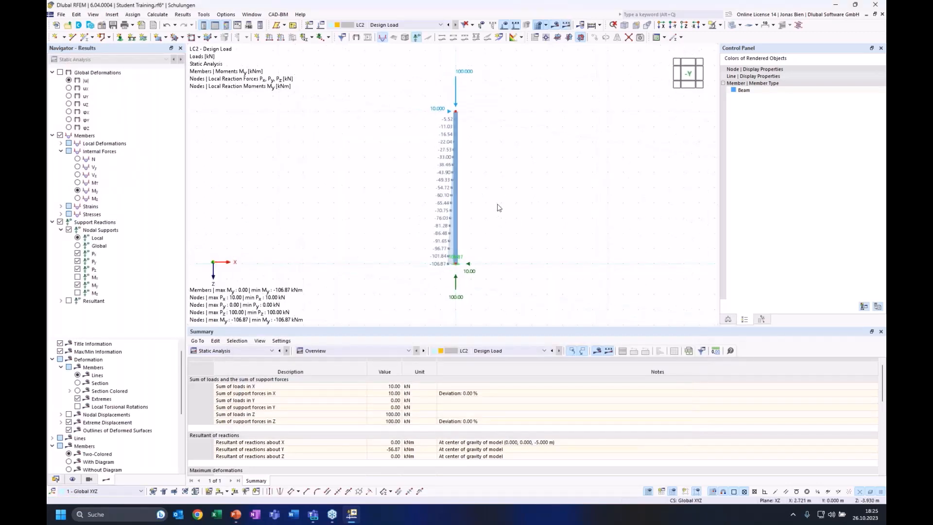
{"action": "scroll", "coordinate": [485, 168], "scroll_direction": "up", "scroll_amount": 1}
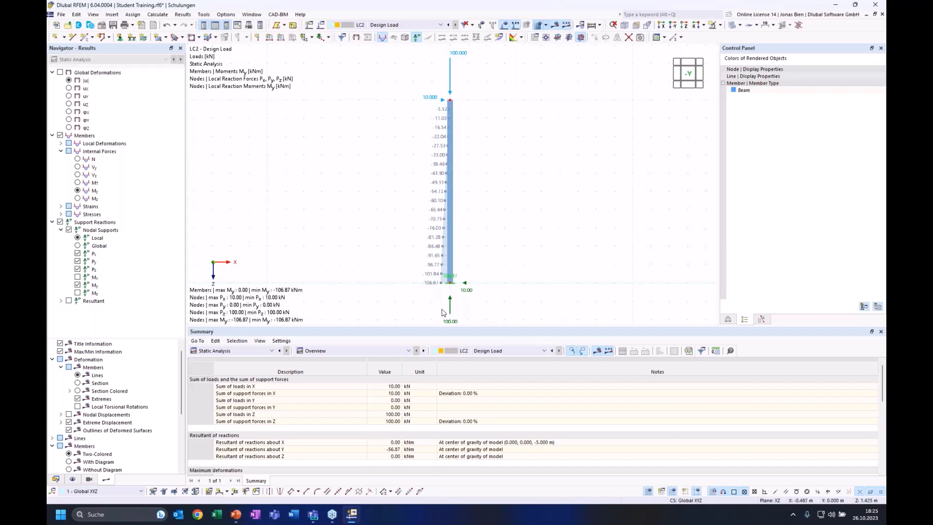
{"action": "left_click", "coordinate": [440, 24]}
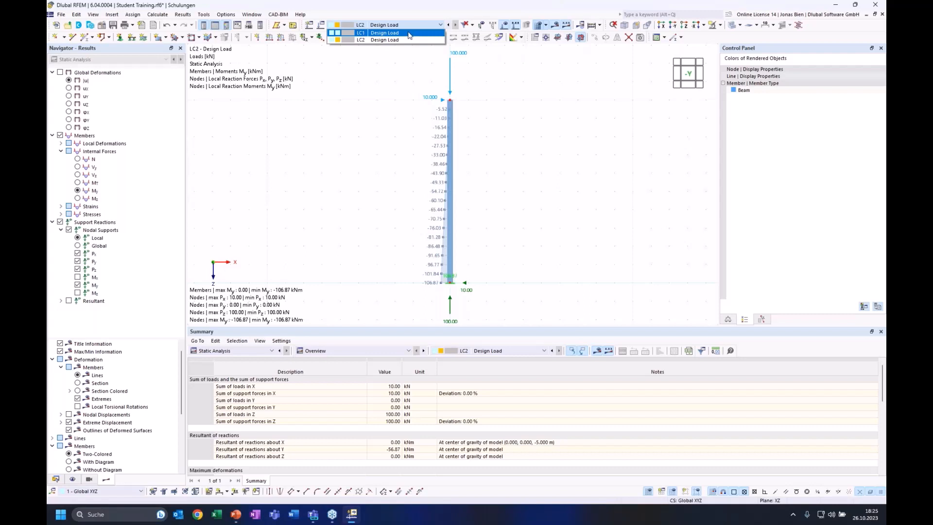
{"action": "left_click", "coordinate": [409, 33]}
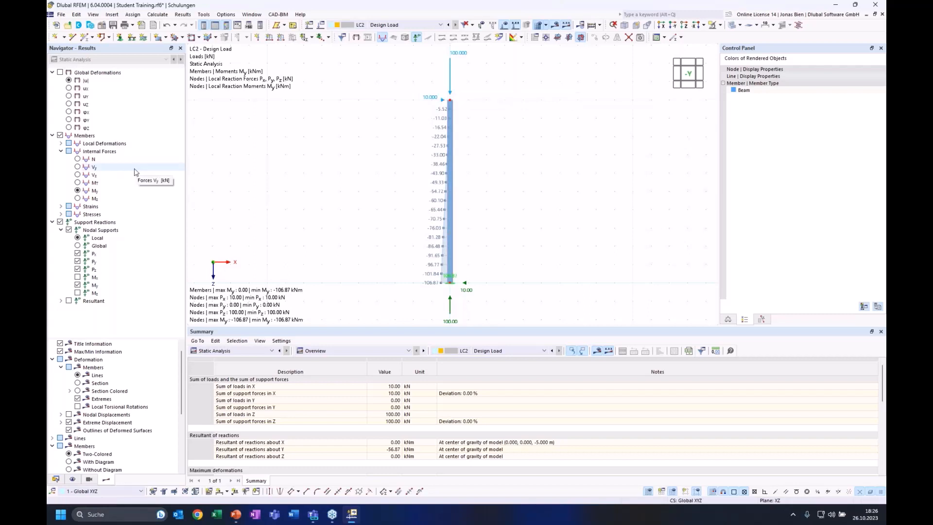
Step: Display the column's total displacement |u| and its displacement uX for load case LC2
{"action": "left_click", "coordinate": [69, 80]}
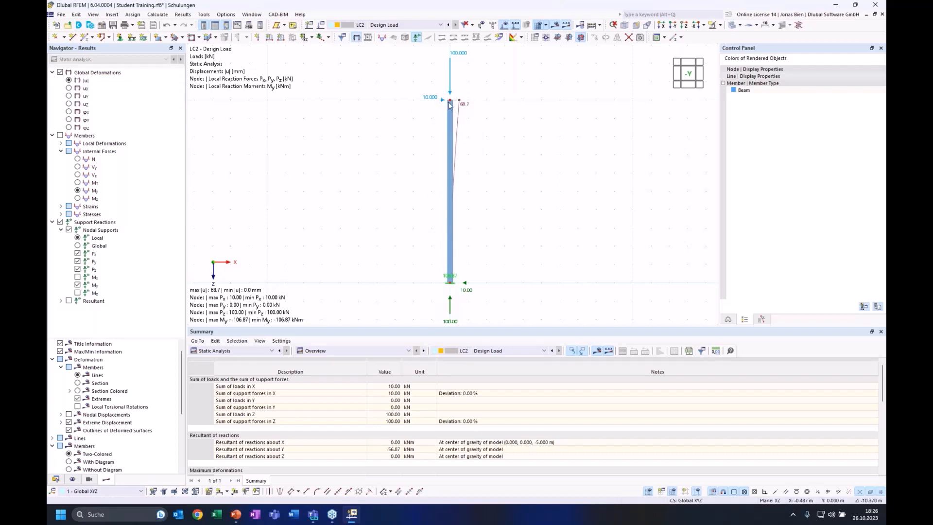
{"action": "mouse_move", "coordinate": [449, 106]}
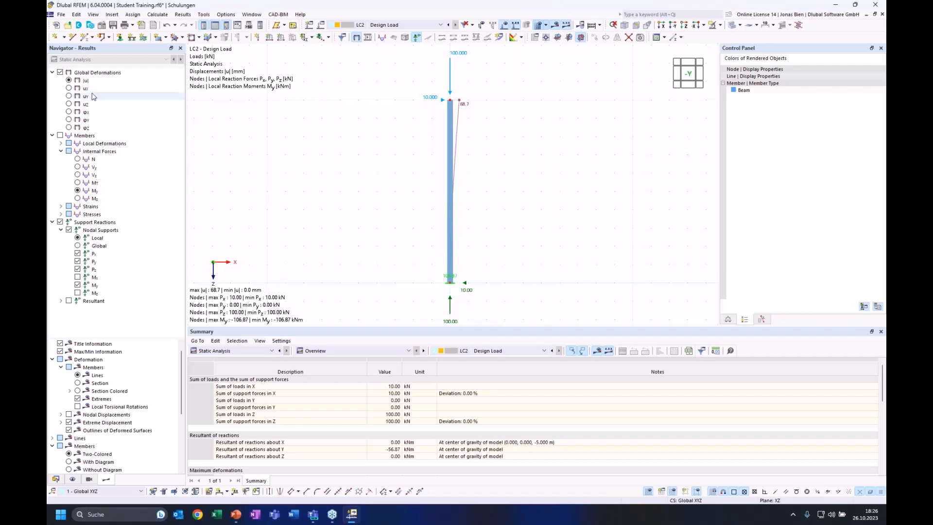
{"action": "left_click", "coordinate": [69, 88]}
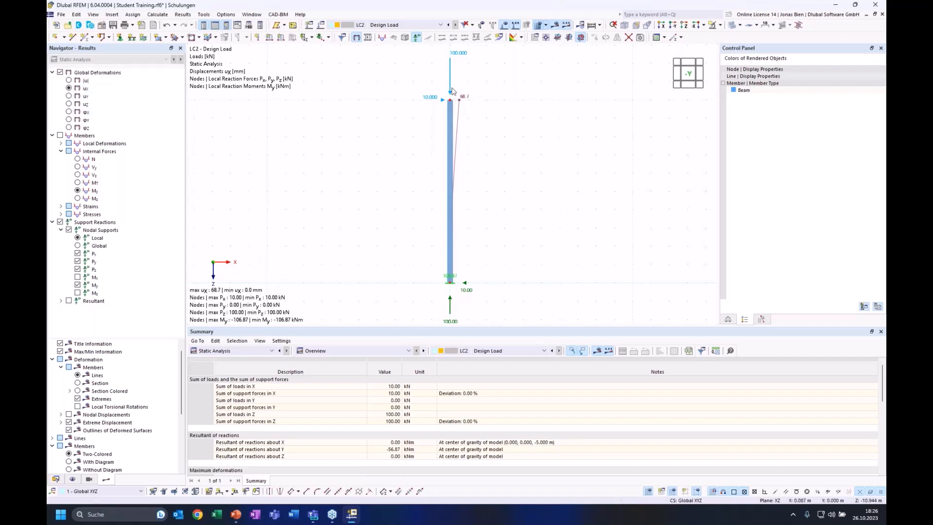
{"action": "mouse_move", "coordinate": [450, 77]}
{"action": "left_click", "coordinate": [431, 102]}
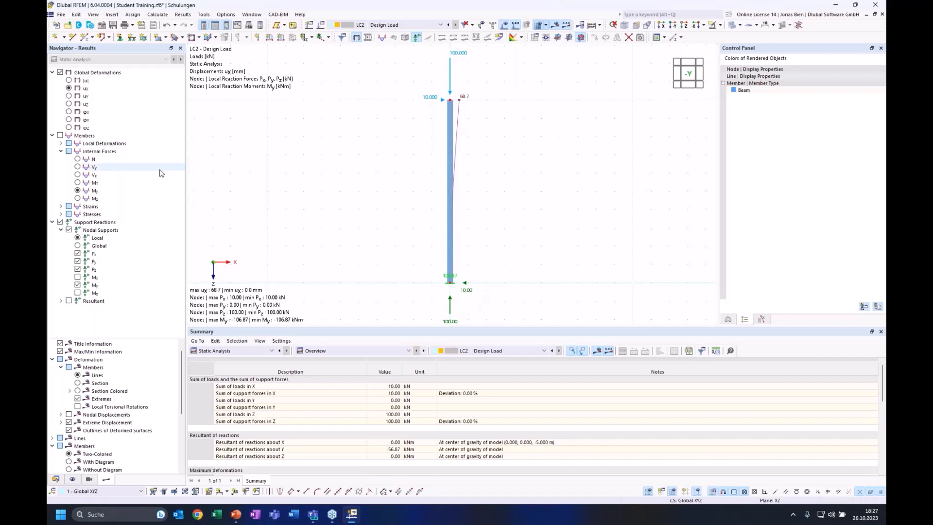
Step: Display the column's axial force N and shear force Vz diagrams for load case LC2
{"action": "left_click", "coordinate": [78, 159]}
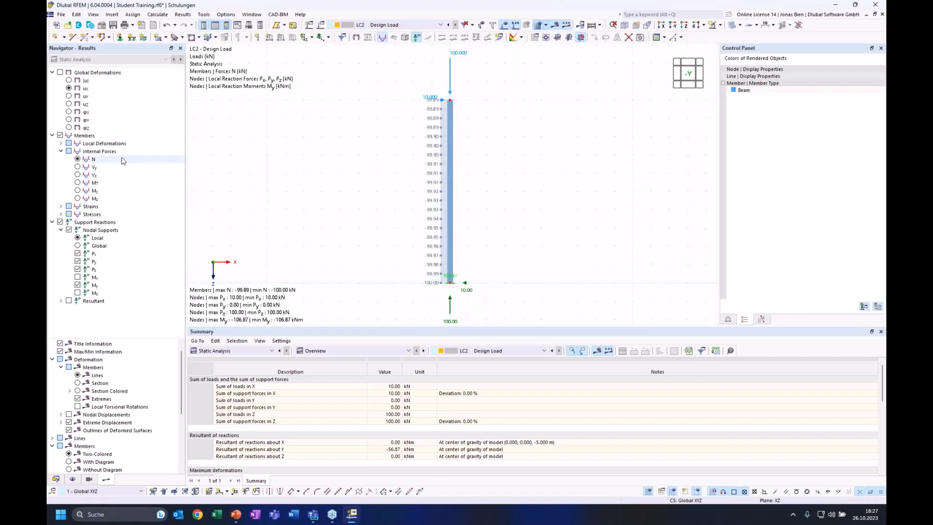
{"action": "left_click", "coordinate": [78, 174]}
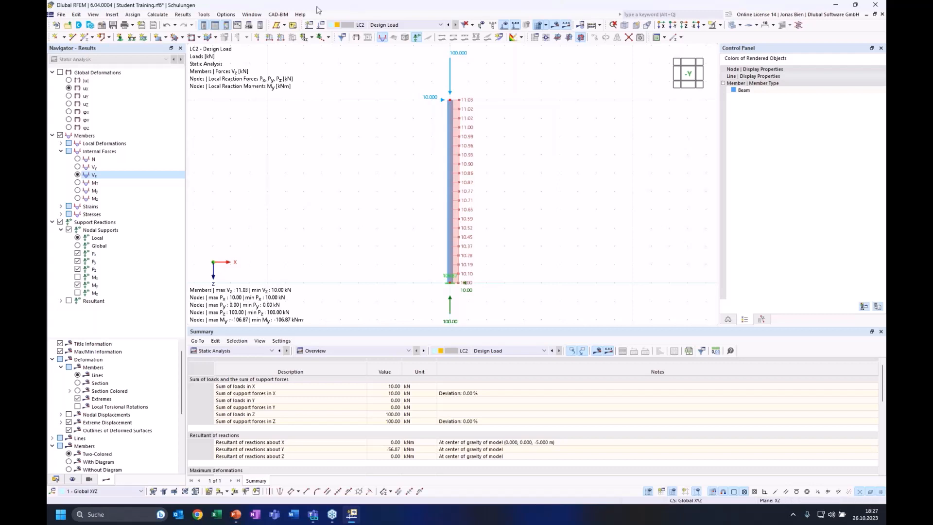
Step: Open a second view of the model, tile both views vertically and fit the column in each one
{"action": "left_click", "coordinate": [257, 15]}
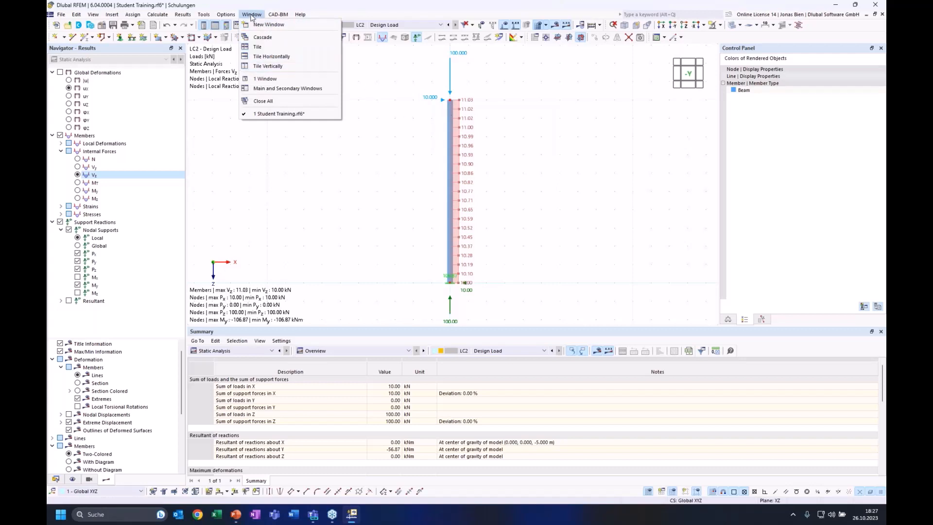
{"action": "left_click", "coordinate": [268, 25]}
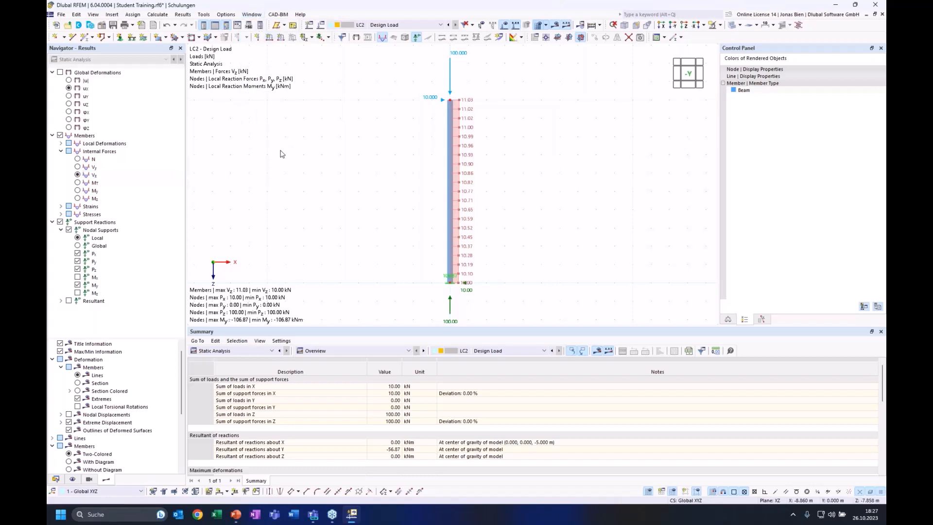
{"action": "left_click", "coordinate": [253, 15]}
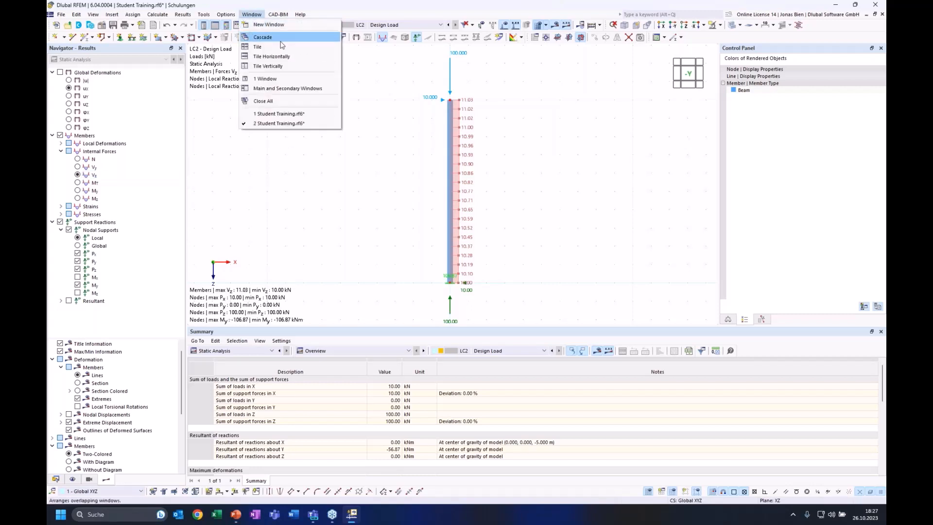
{"action": "left_click", "coordinate": [269, 66]}
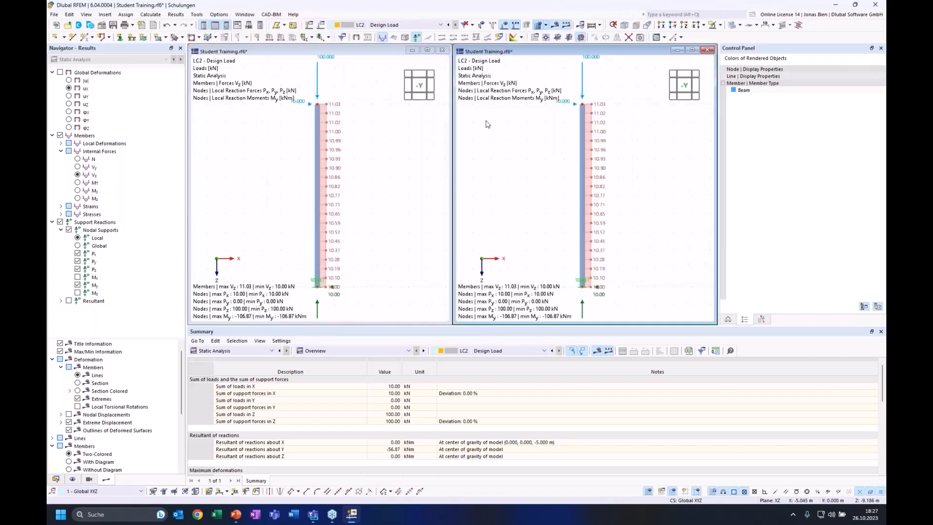
{"action": "left_click", "coordinate": [358, 148]}
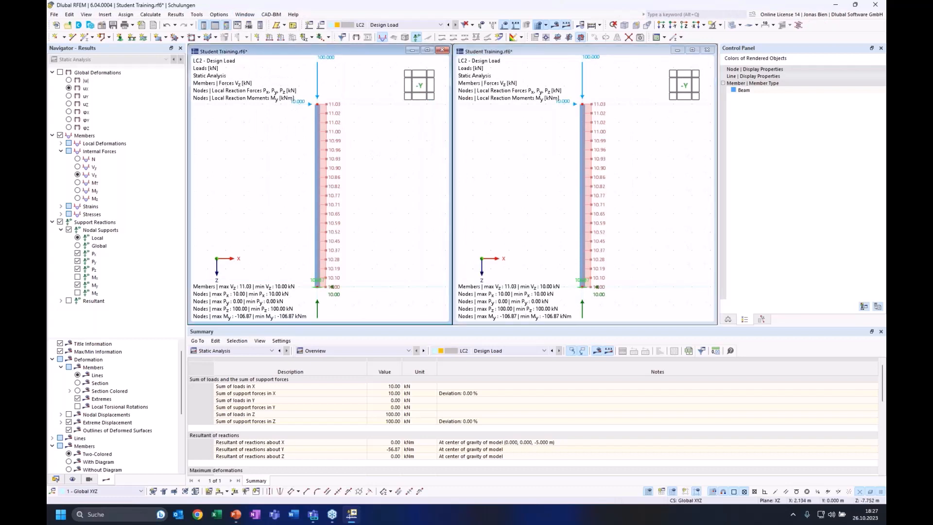
{"action": "key", "text": "F8"}
{"action": "left_click", "coordinate": [619, 157]}
{"action": "key", "text": "F8"}
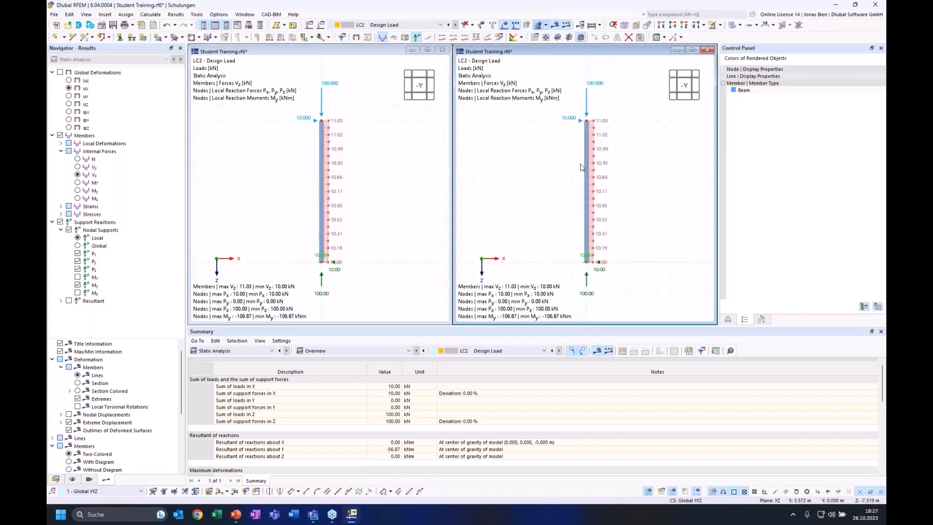
Step: Display the My moments of load case LC1 in the first of the two tiled views
{"action": "left_click", "coordinate": [371, 210]}
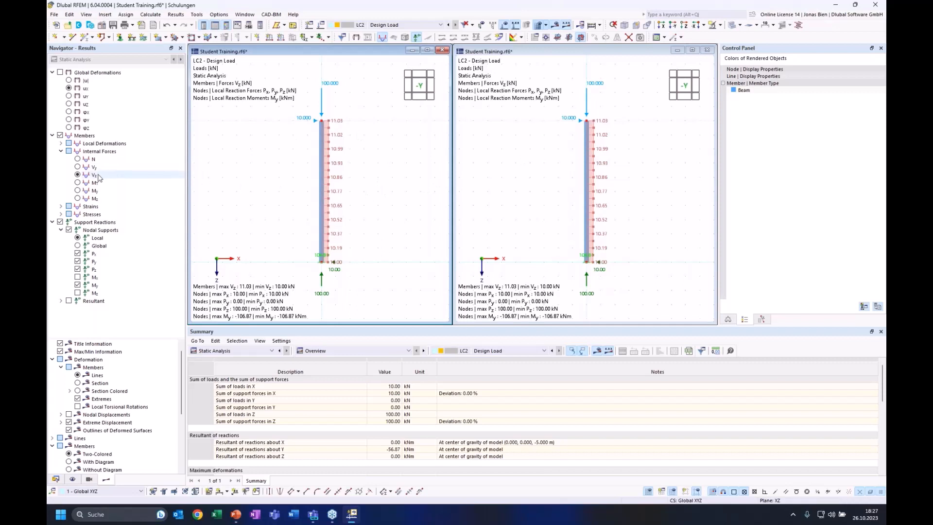
{"action": "left_click", "coordinate": [77, 191]}
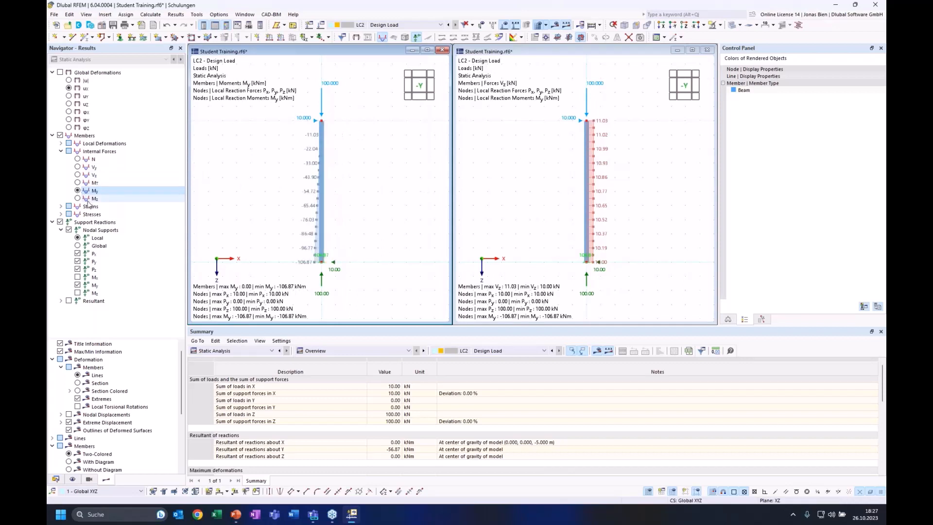
{"action": "left_click", "coordinate": [380, 25]}
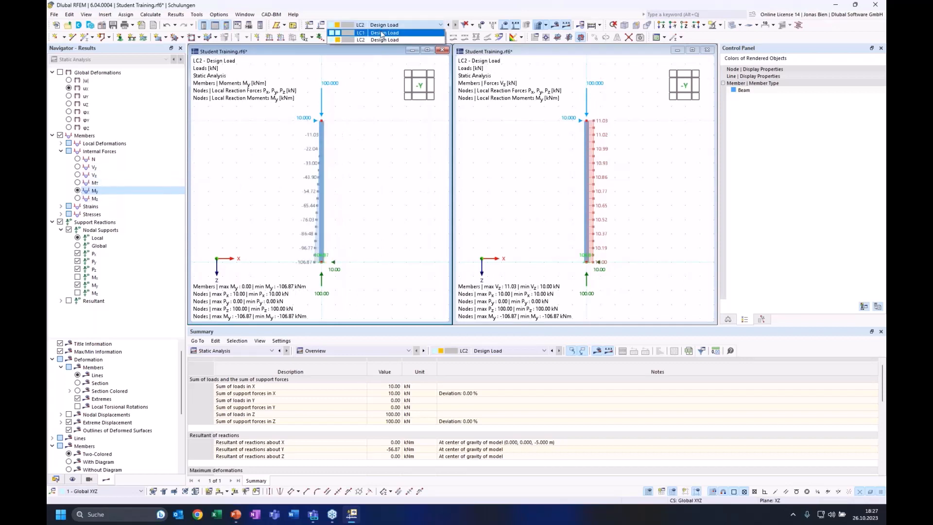
{"action": "left_click", "coordinate": [381, 33]}
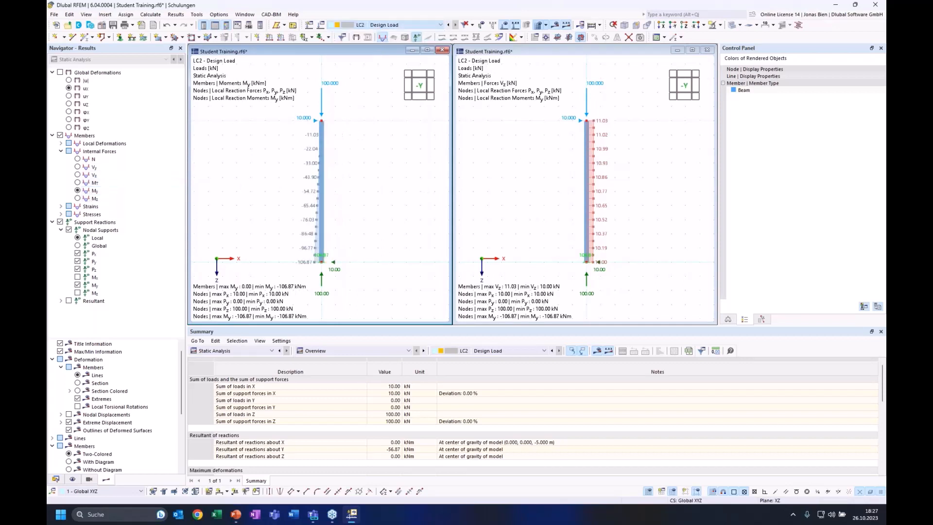
Step: Display the My moments of load case LC2 in the second view for comparison with LC1
{"action": "left_click", "coordinate": [518, 207]}
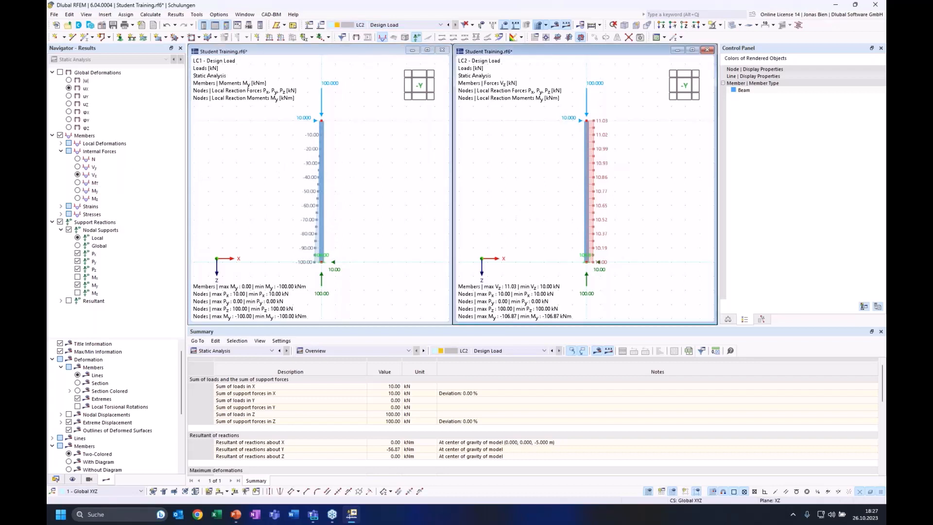
{"action": "left_click", "coordinate": [387, 24]}
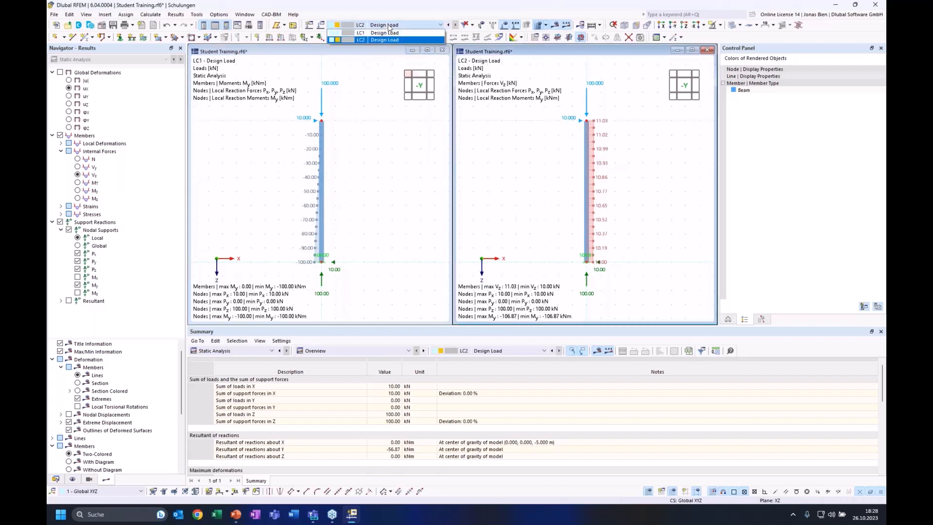
{"action": "left_click", "coordinate": [385, 40]}
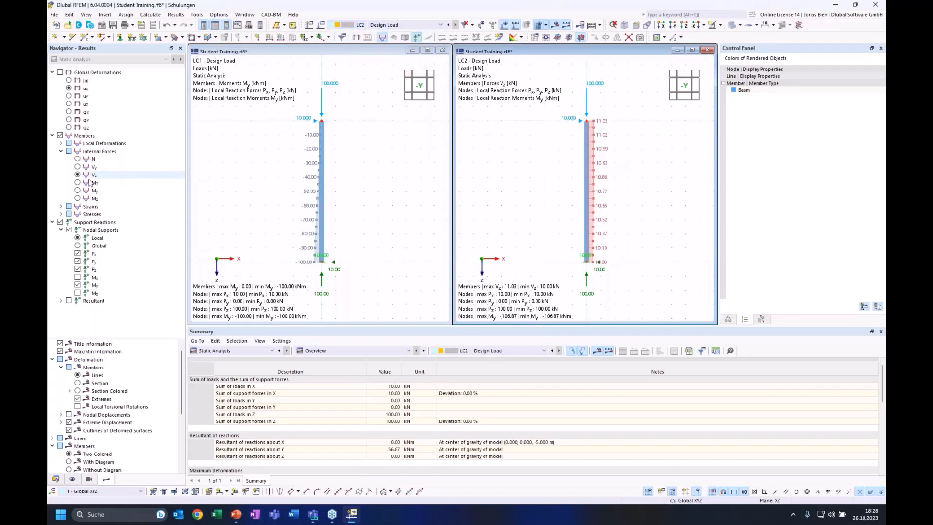
{"action": "left_click", "coordinate": [141, 191]}
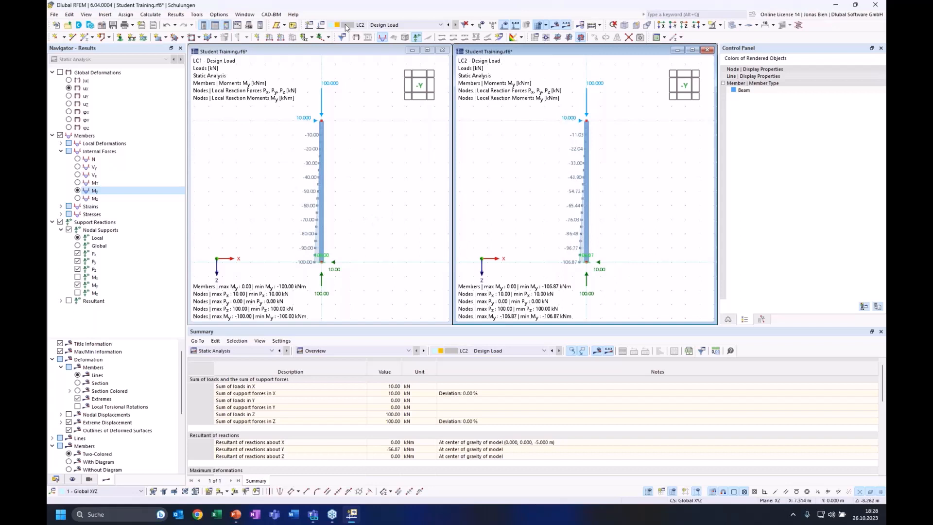
Step: Close the view showing LC1 and maximize the remaining LC2 view
{"action": "left_click", "coordinate": [244, 14]}
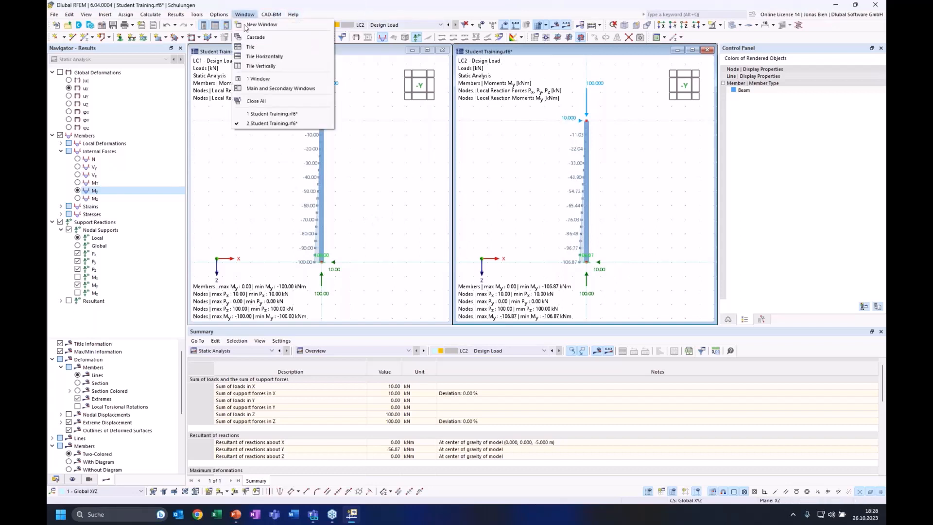
{"action": "left_click", "coordinate": [272, 114]}
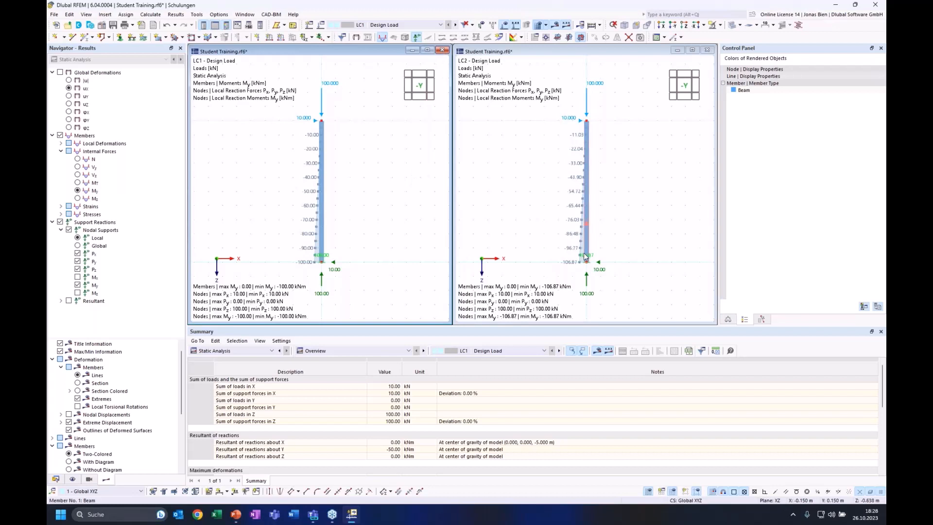
{"action": "left_click", "coordinate": [442, 51]}
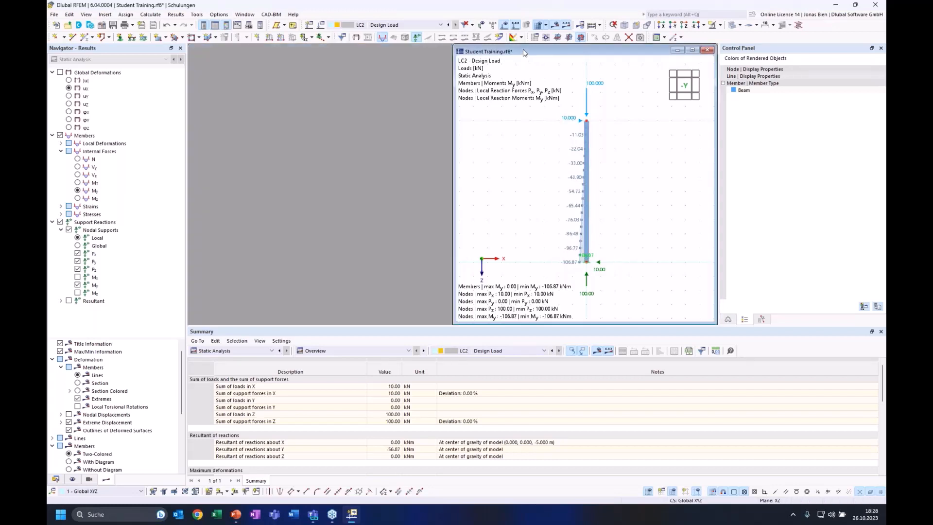
{"action": "double_click", "coordinate": [525, 52]}
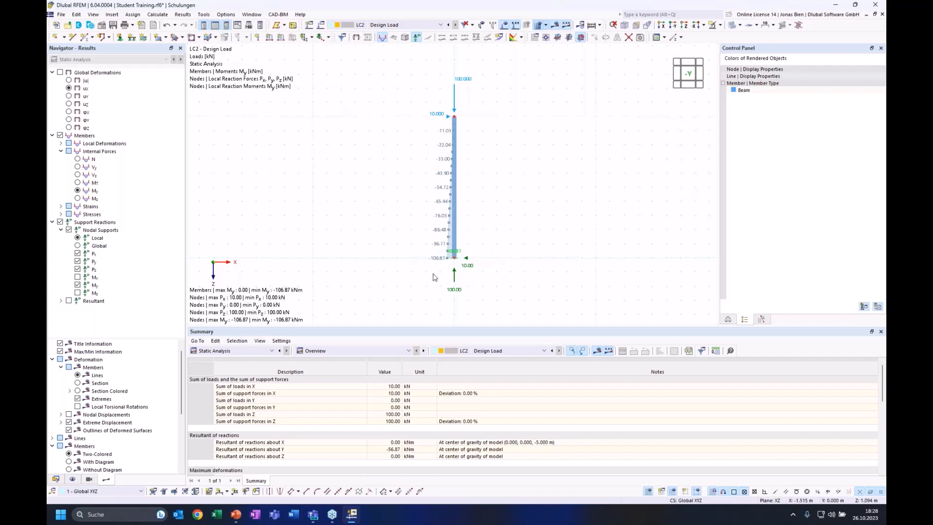
Step: Set the vertical force FZ of LC2's nodal load at the column top to 250 kN and recalculate LC2
{"action": "scroll", "coordinate": [464, 254], "scroll_direction": "up", "scroll_amount": 1}
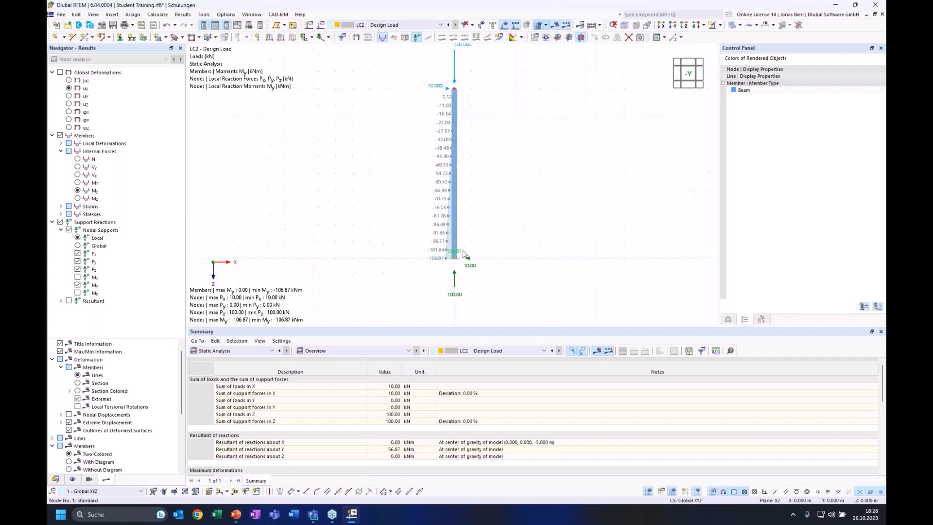
{"action": "middle_click_drag", "start_coordinate": [514, 173], "coordinate": [513, 176]}
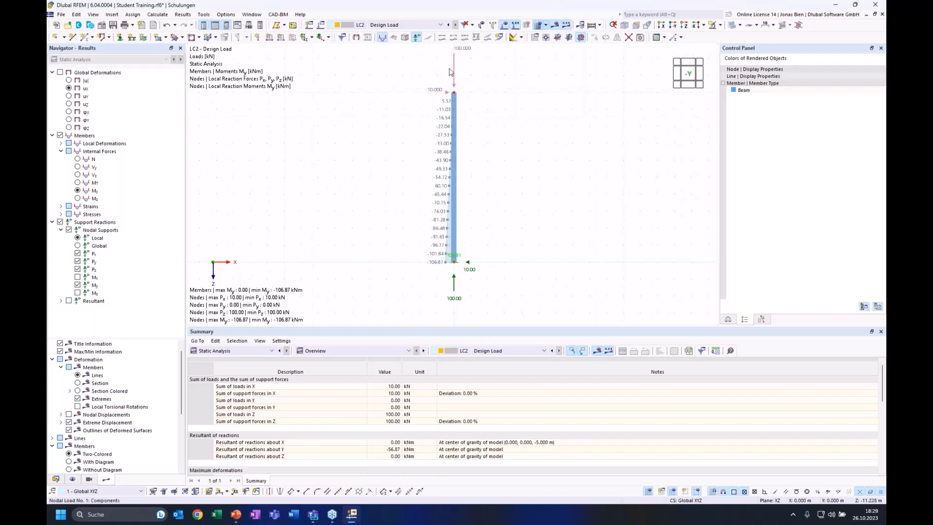
{"action": "middle_click_drag", "start_coordinate": [471, 98], "coordinate": [470, 100]}
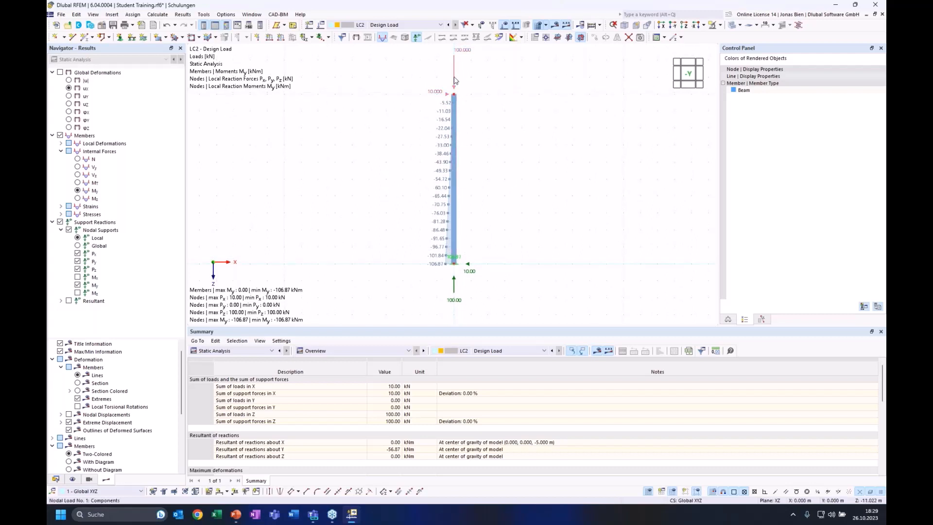
{"action": "double_click", "coordinate": [455, 80]}
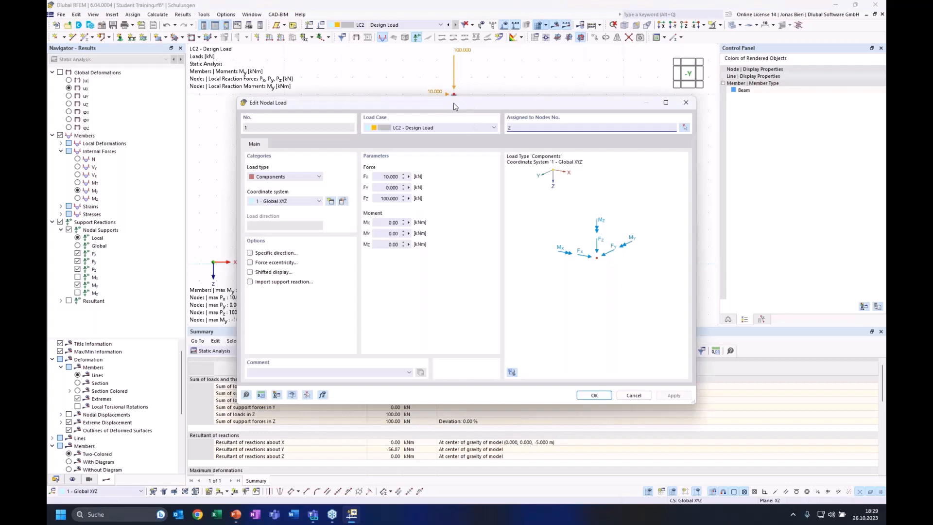
{"action": "left_click_drag", "start_coordinate": [436, 109], "coordinate": [500, 320]}
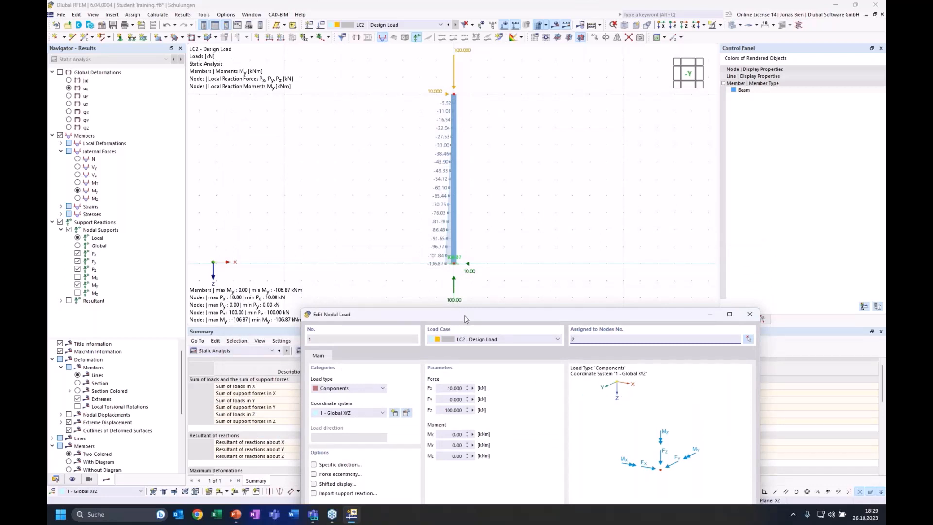
{"action": "left_click_drag", "start_coordinate": [465, 318], "coordinate": [466, 165]}
{"action": "left_click_drag", "start_coordinate": [445, 257], "coordinate": [451, 257]}
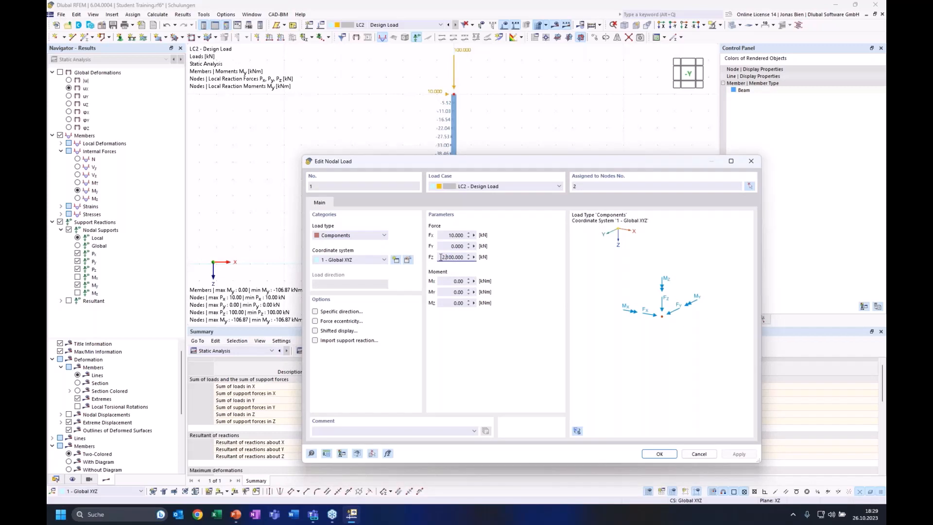
{"action": "type", "text": "*"}
{"action": "double_click", "coordinate": [452, 256]}
{"action": "left_click", "coordinate": [660, 454]}
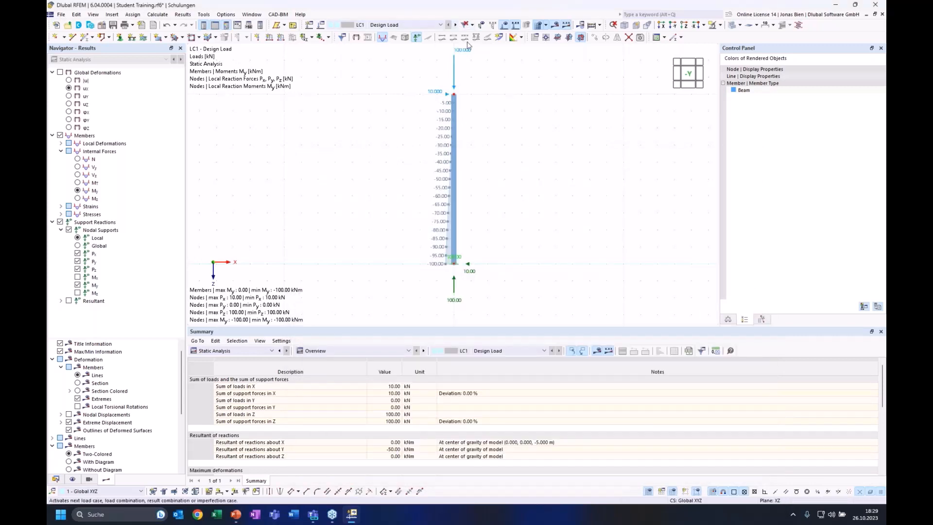
{"action": "left_click", "coordinate": [455, 24]}
{"action": "left_click", "coordinate": [554, 25]}
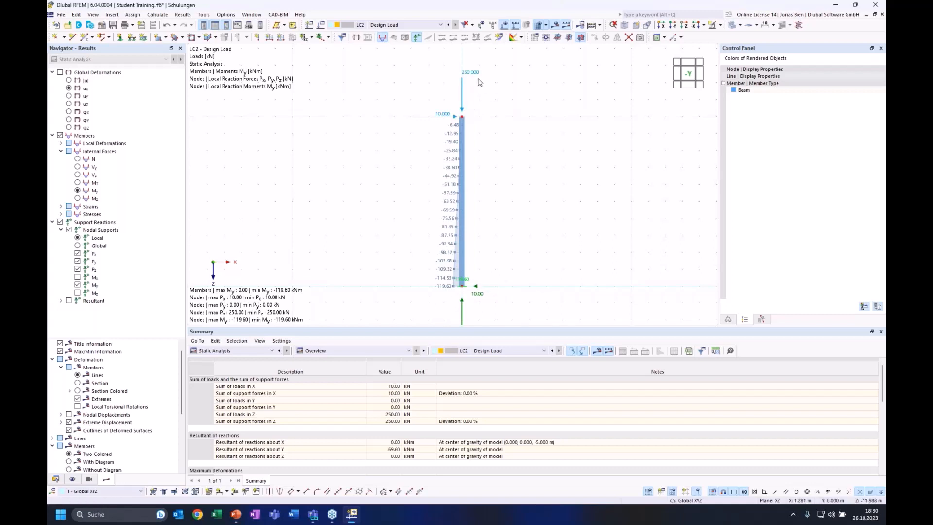
Step: Set the vertical force FZ of LC2's nodal load at the column top to 500 kN
{"action": "mouse_move", "coordinate": [475, 76]}
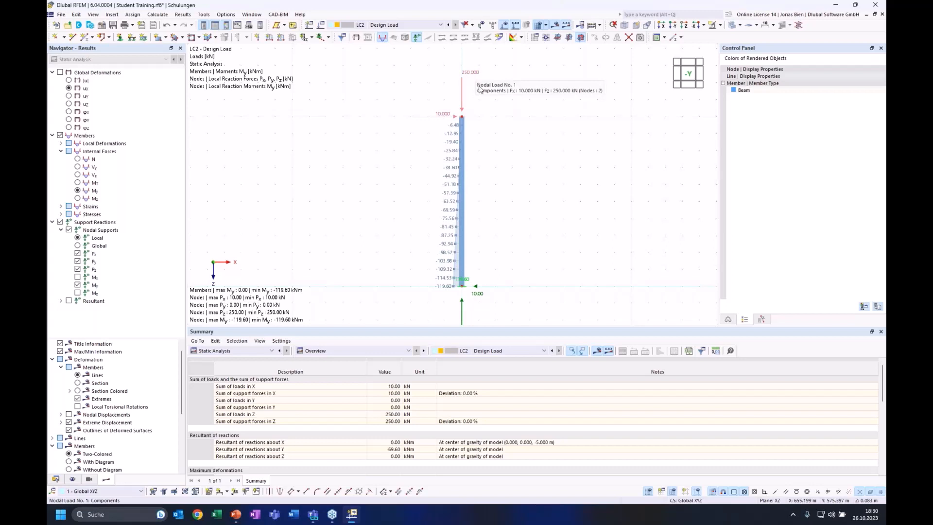
{"action": "double_click", "coordinate": [470, 76]}
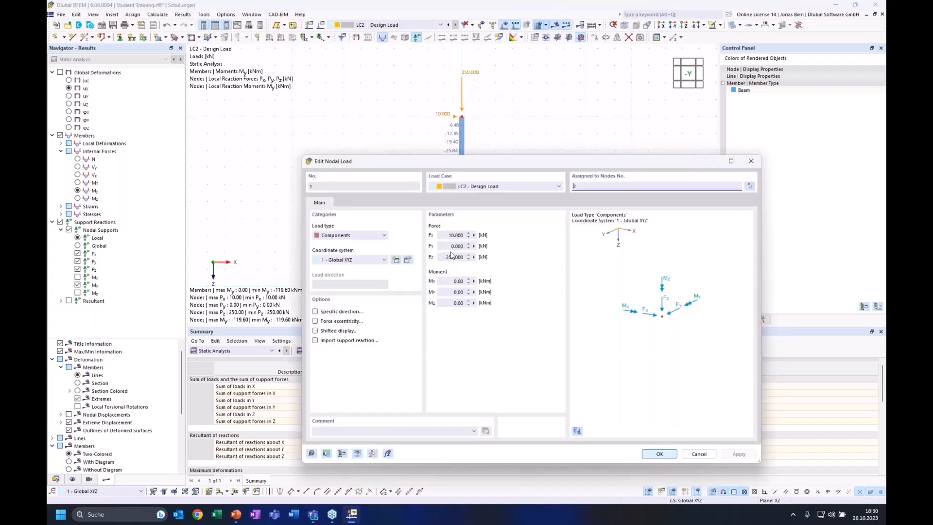
{"action": "left_click_drag", "start_coordinate": [452, 257], "coordinate": [445, 257]}
{"action": "type", "text": "50"}
{"action": "left_click", "coordinate": [659, 454]}
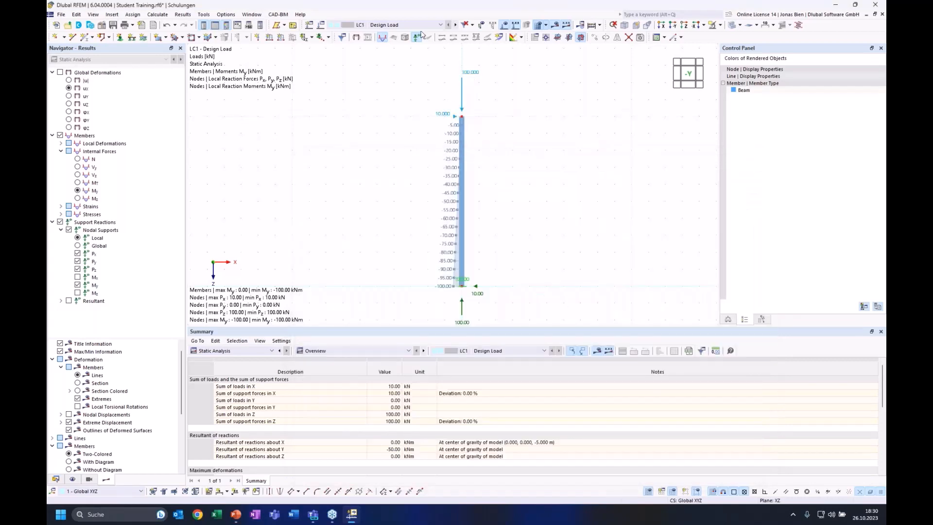
Step: Activate load case LC2 and calculate it with the 500 kN vertical load
{"action": "left_click", "coordinate": [388, 25]}
{"action": "left_click", "coordinate": [385, 39]}
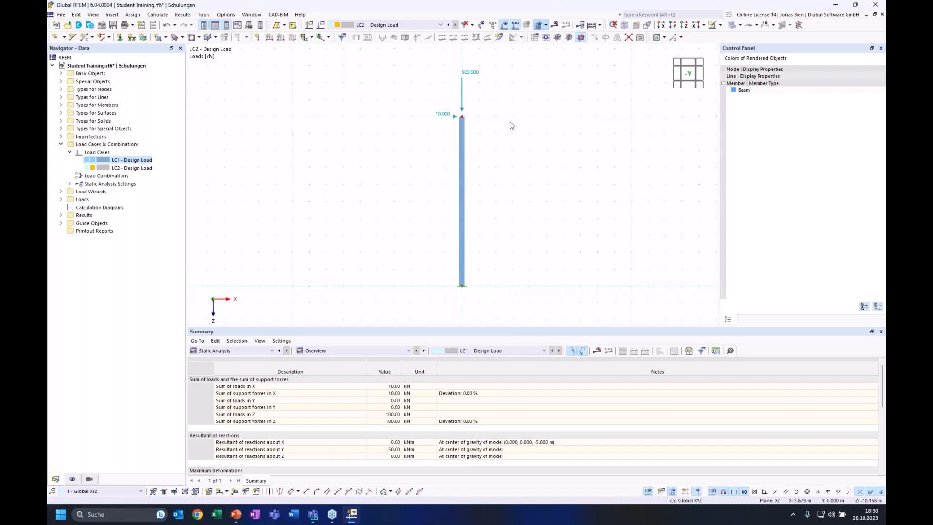
{"action": "left_click", "coordinate": [555, 25]}
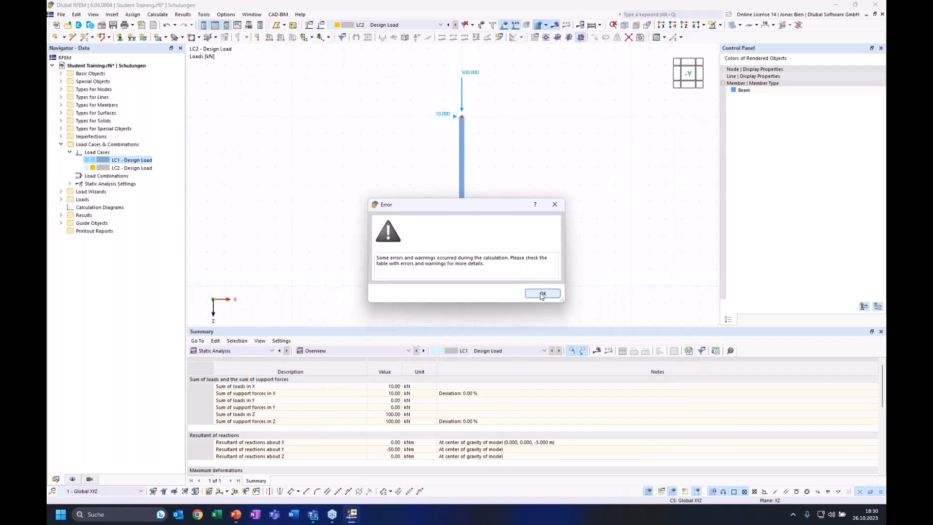
{"action": "left_click", "coordinate": [541, 293]}
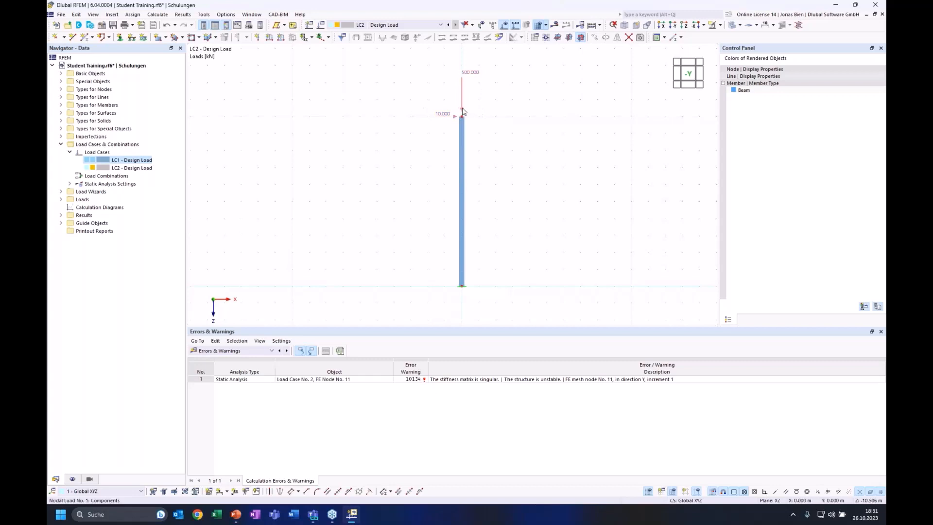
{"action": "mouse_move", "coordinate": [463, 111]}
{"action": "mouse_move", "coordinate": [462, 109]}
{"action": "middle_click_drag", "start_coordinate": [506, 136], "coordinate": [512, 138]}
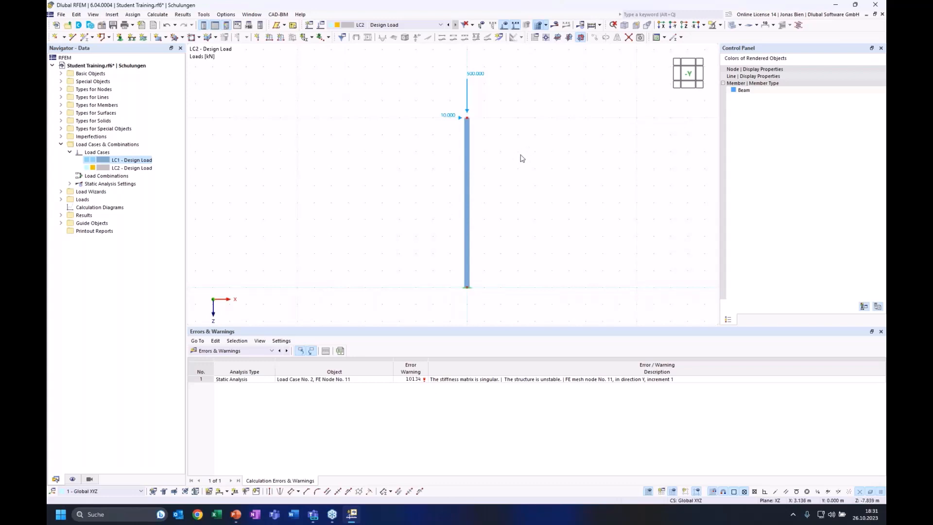
{"action": "key", "text": "alt+Tab"}
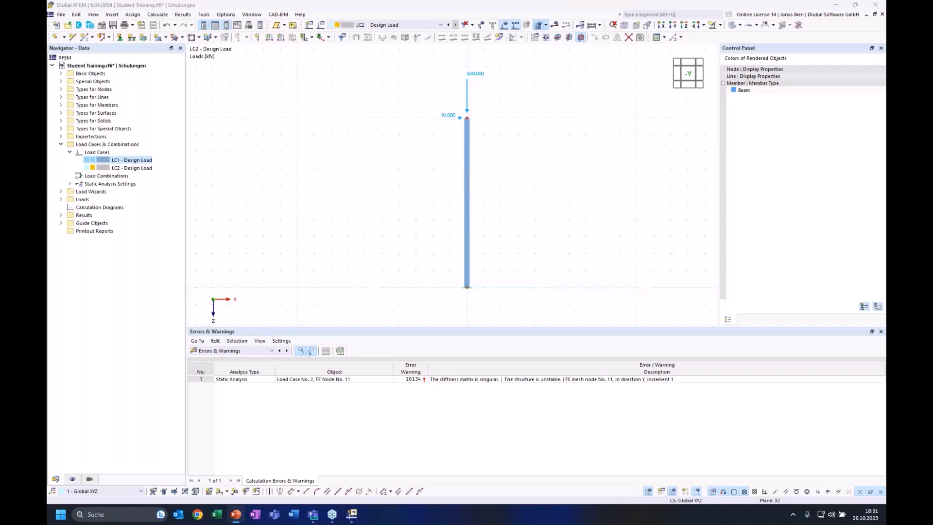
{"action": "left_click", "coordinate": [528, 176]}
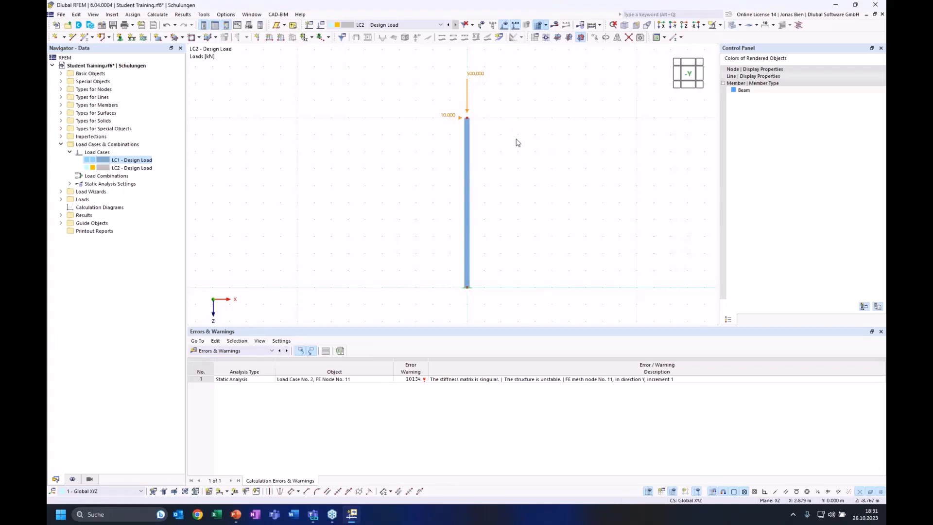
{"action": "left_click", "coordinate": [544, 196]}
{"action": "left_click", "coordinate": [144, 168]}
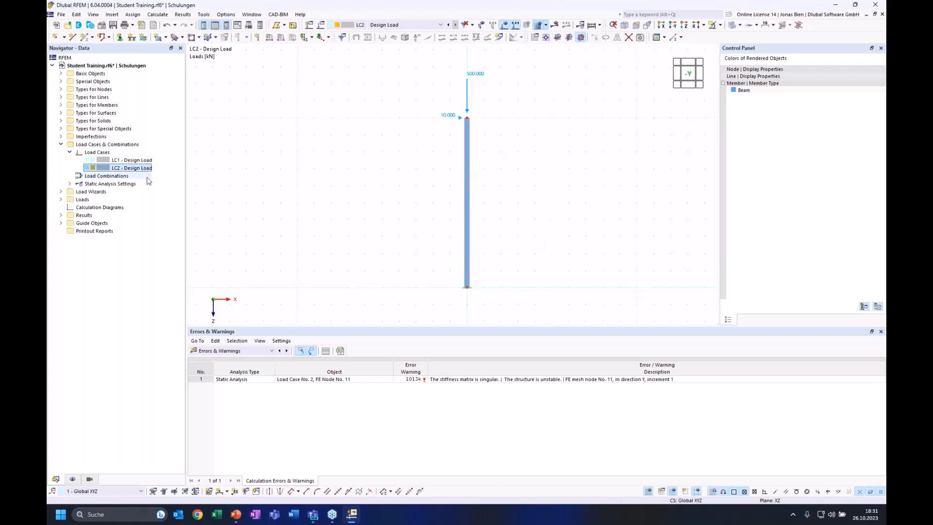
Step: Activate the Structure Stability add-on in the model's base data
{"action": "right_click", "coordinate": [84, 67]}
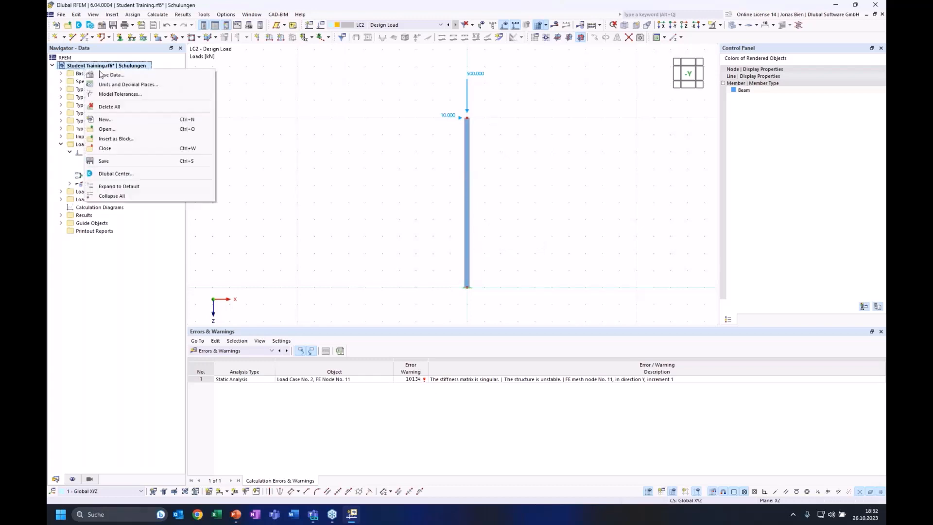
{"action": "left_click", "coordinate": [104, 74]}
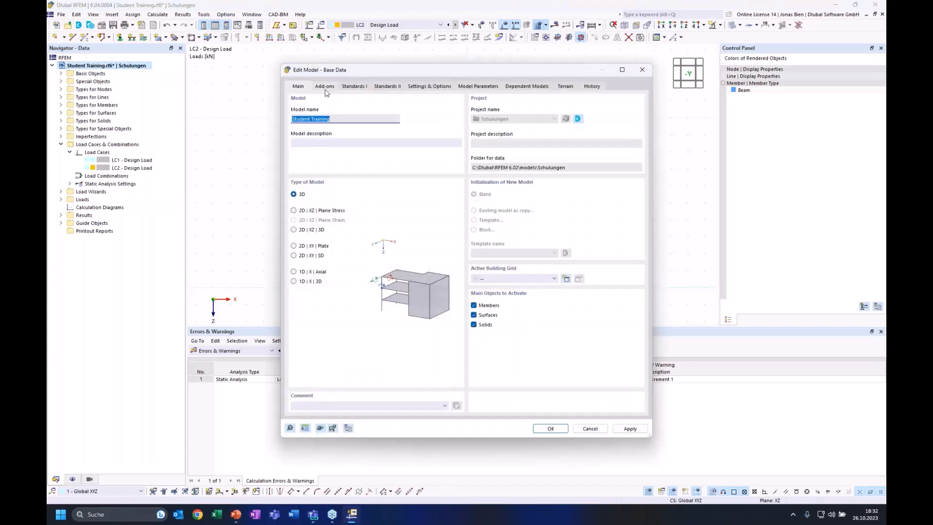
{"action": "left_click", "coordinate": [325, 86]}
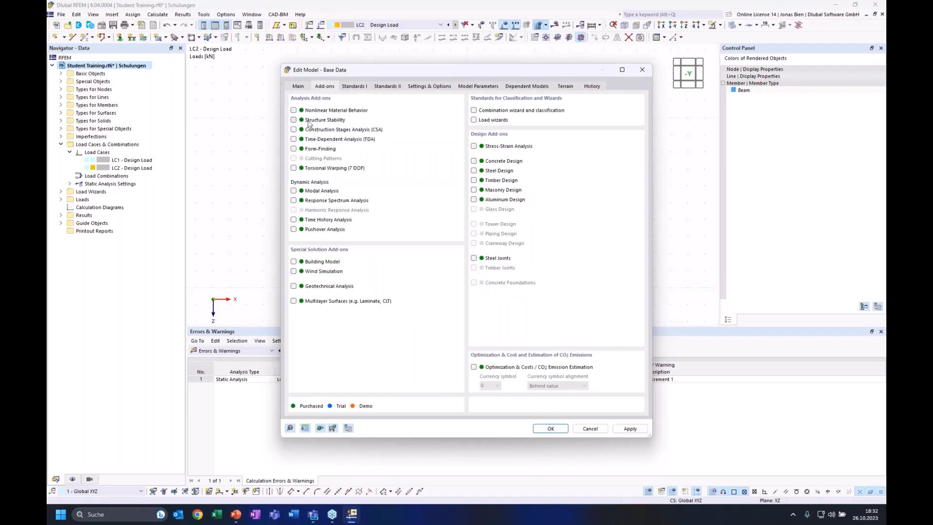
{"action": "left_click", "coordinate": [315, 120]}
{"action": "left_click", "coordinate": [559, 428]}
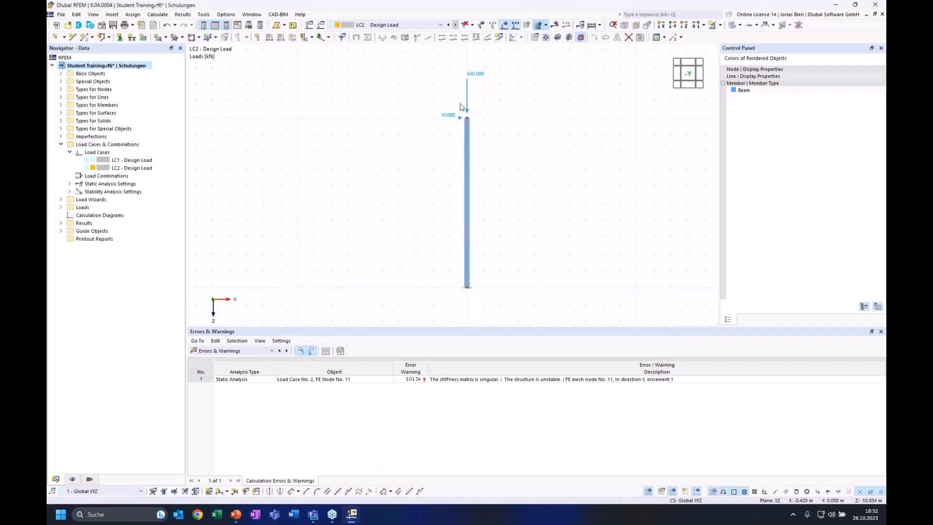
Step: Delete load case LC2 from the model
{"action": "left_click", "coordinate": [143, 169]}
{"action": "right_click", "coordinate": [142, 169]}
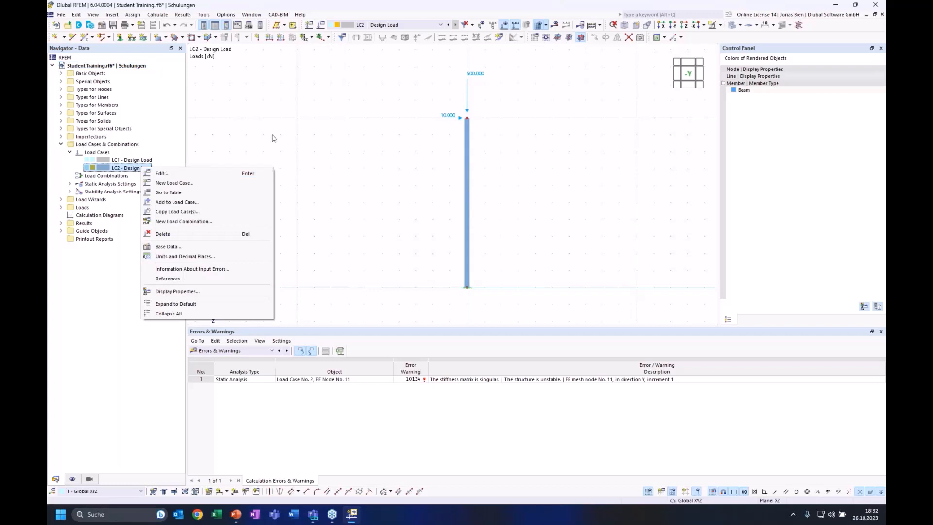
{"action": "left_click", "coordinate": [292, 140]}
{"action": "right_click", "coordinate": [138, 168]}
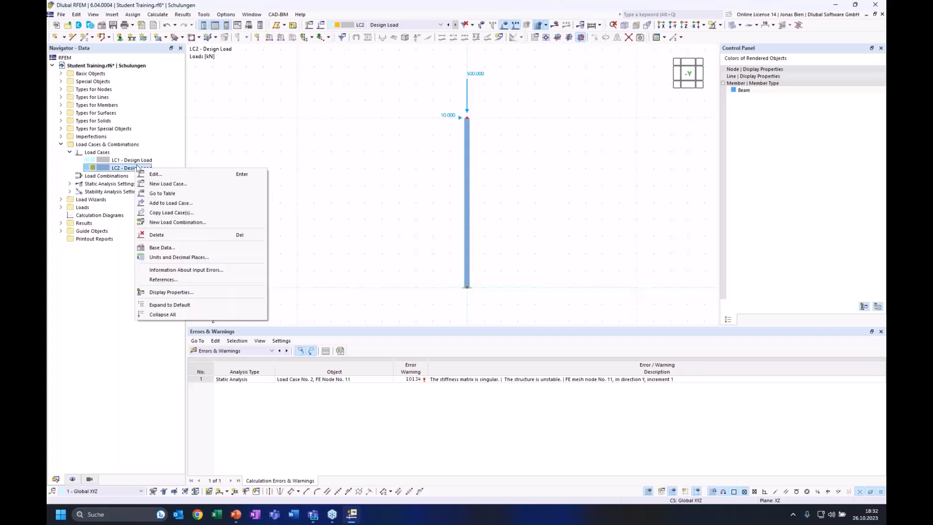
{"action": "left_click", "coordinate": [161, 236]}
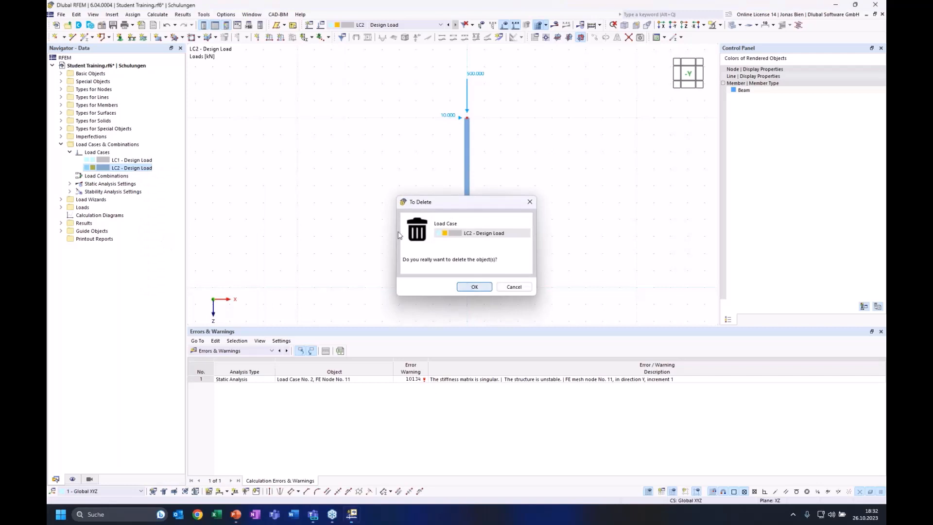
{"action": "left_click", "coordinate": [471, 286]}
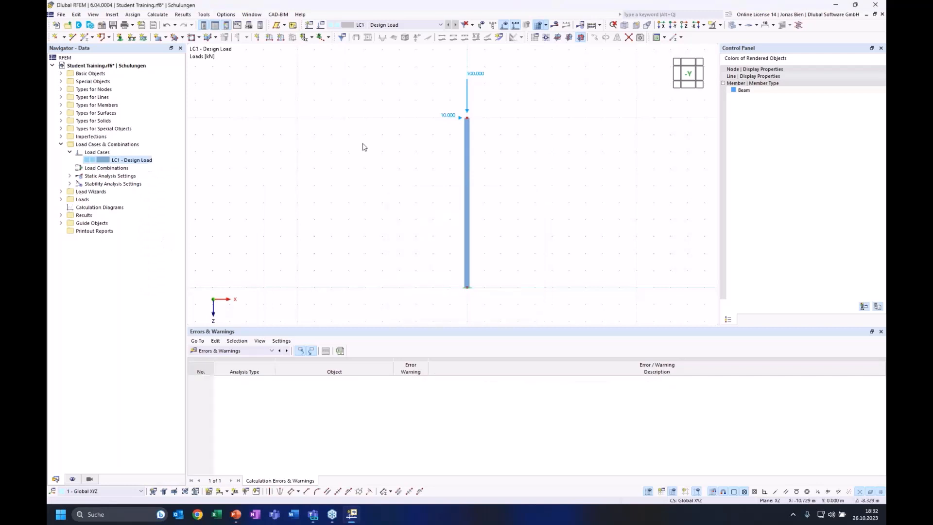
{"action": "left_click", "coordinate": [129, 161]}
{"action": "double_click", "coordinate": [129, 162]}
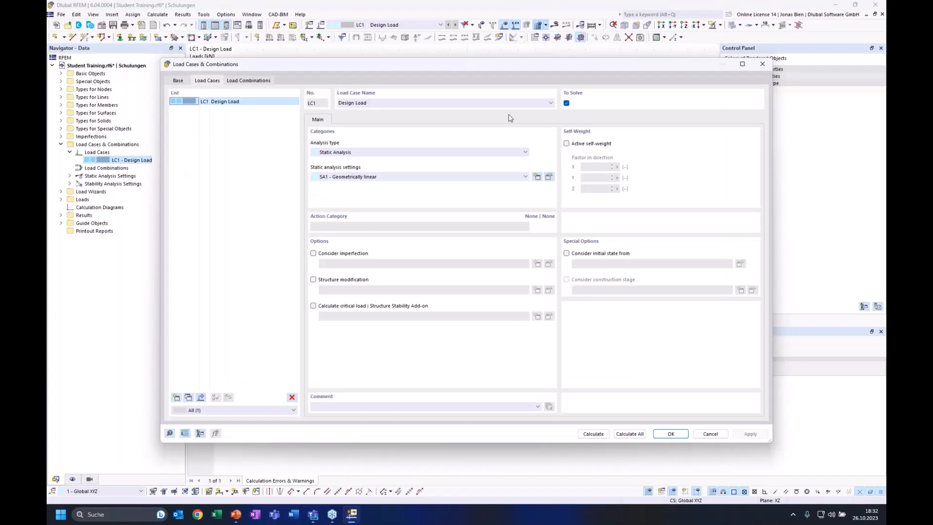
{"action": "left_click", "coordinate": [762, 65]}
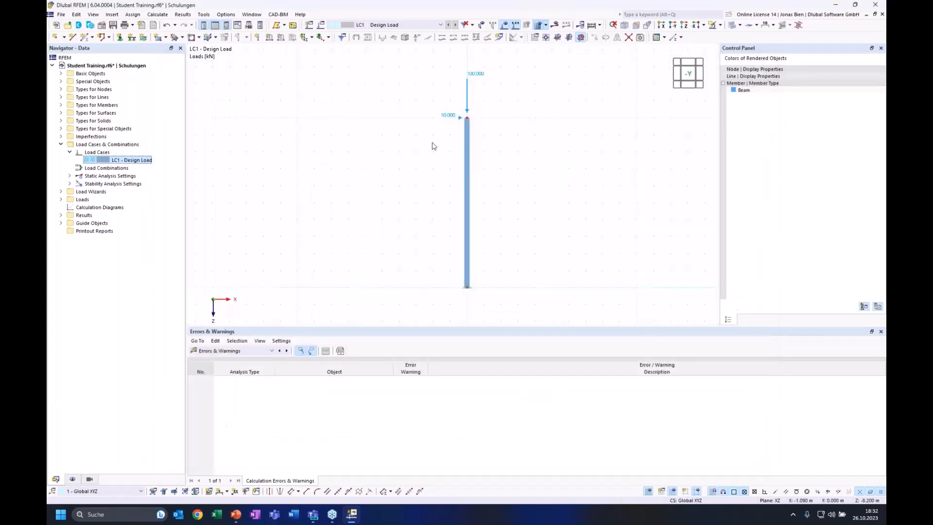
Step: Set the horizontal force FX of LC1's nodal load at the column top to 0 kN
{"action": "double_click", "coordinate": [467, 109]}
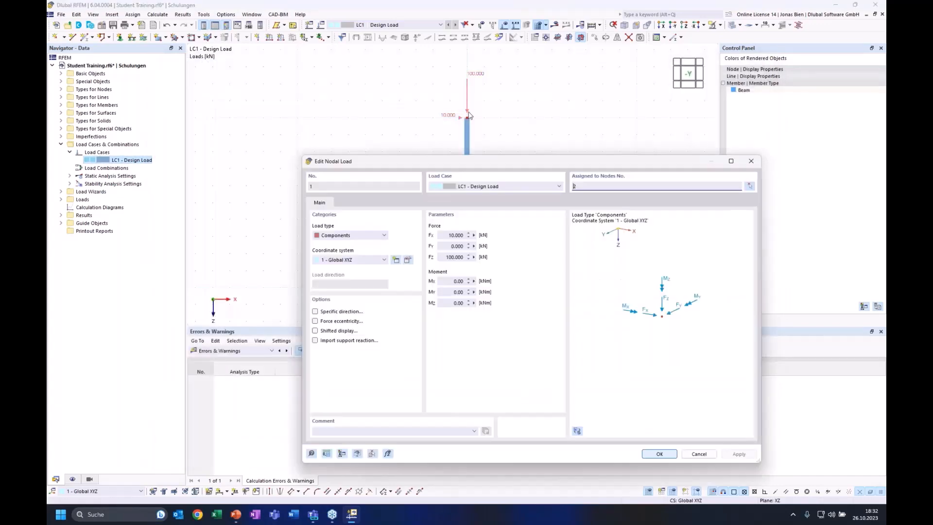
{"action": "double_click", "coordinate": [442, 236]}
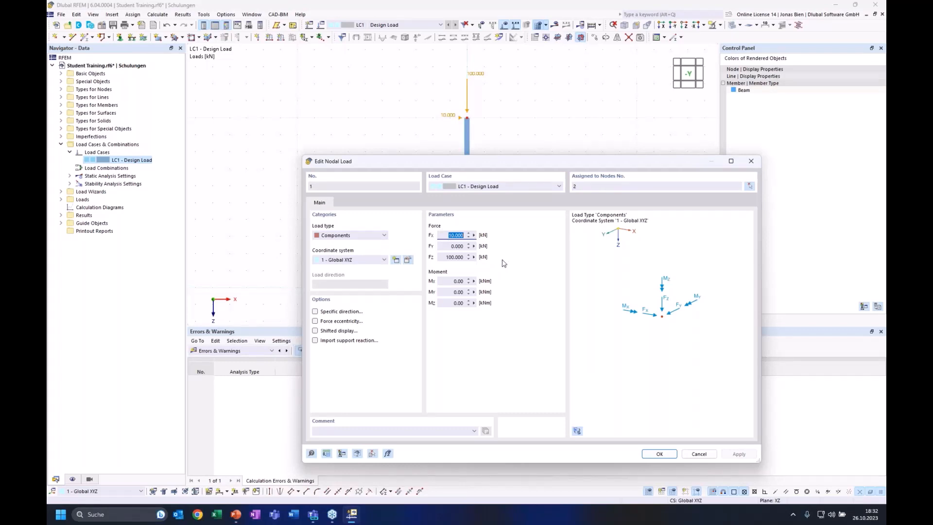
{"action": "type", "text": "0"}
{"action": "left_click", "coordinate": [656, 451]}
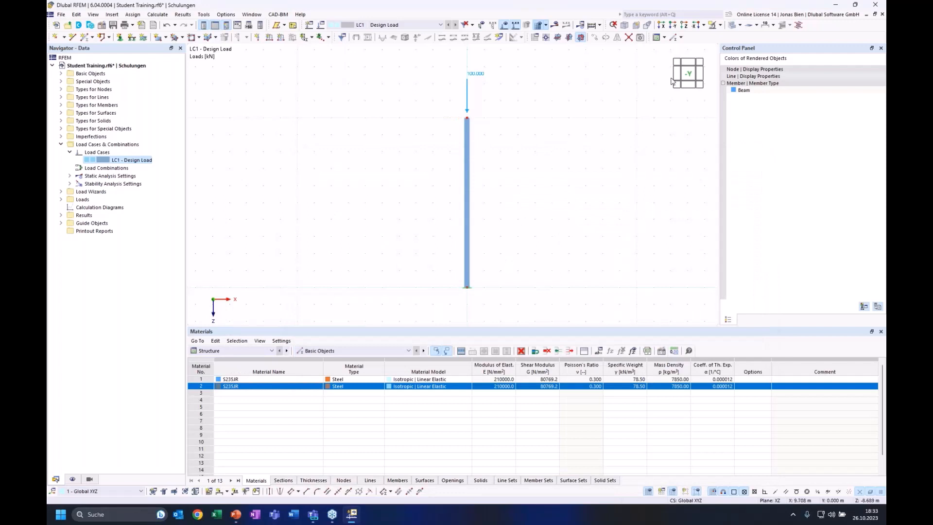
Step: Show the column in an isometric 3D view, rotated slightly and centred on the whole member and its load
{"action": "left_click", "coordinate": [676, 63]}
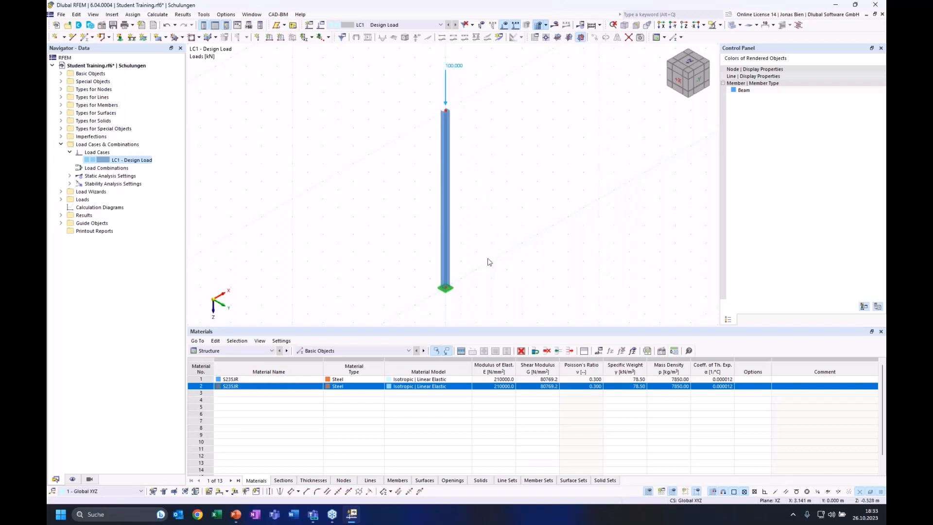
{"action": "middle_click_drag", "start_coordinate": [487, 262], "coordinate": [481, 235], "text": "ctrl"}
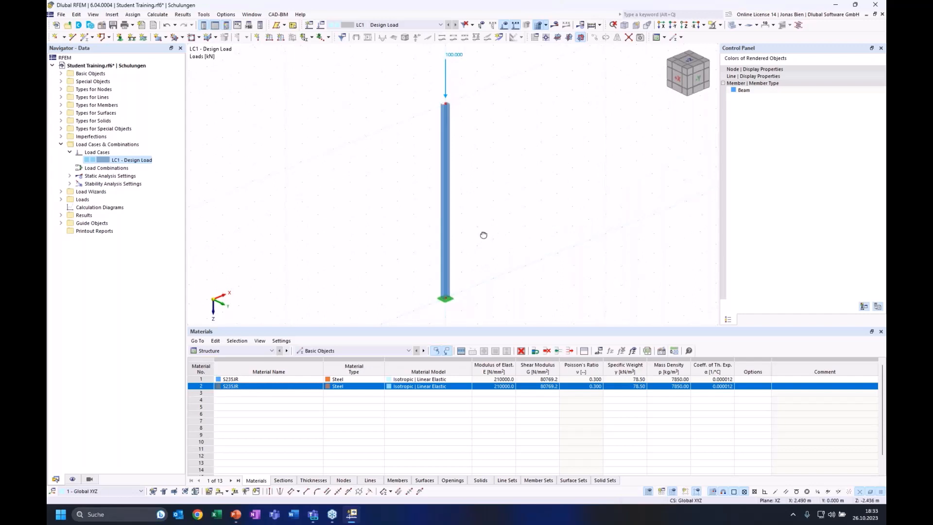
{"action": "middle_click_drag", "start_coordinate": [483, 235], "coordinate": [484, 230], "text": "ctrl"}
{"action": "middle_click_drag", "start_coordinate": [487, 175], "coordinate": [501, 184], "text": "ctrl"}
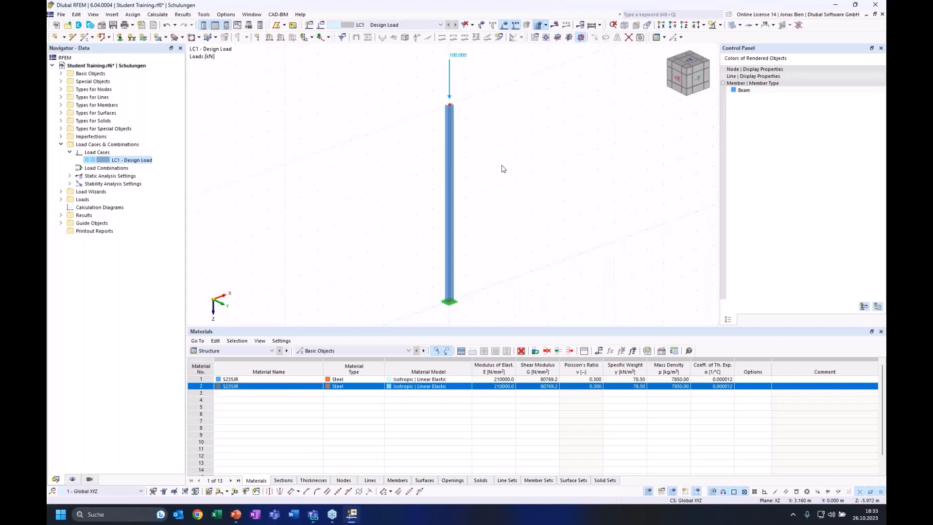
{"action": "middle_click_drag", "start_coordinate": [507, 166], "coordinate": [515, 168]}
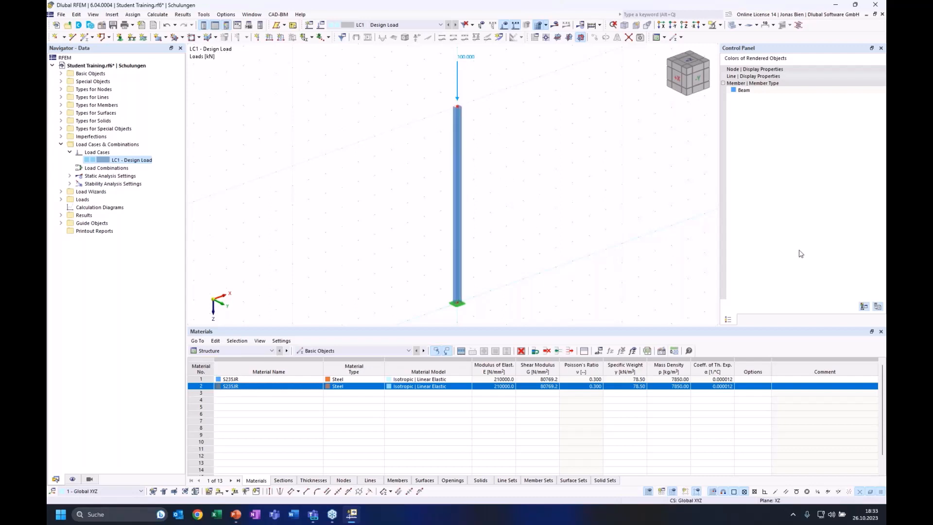
{"action": "key", "text": "alt+Tab"}
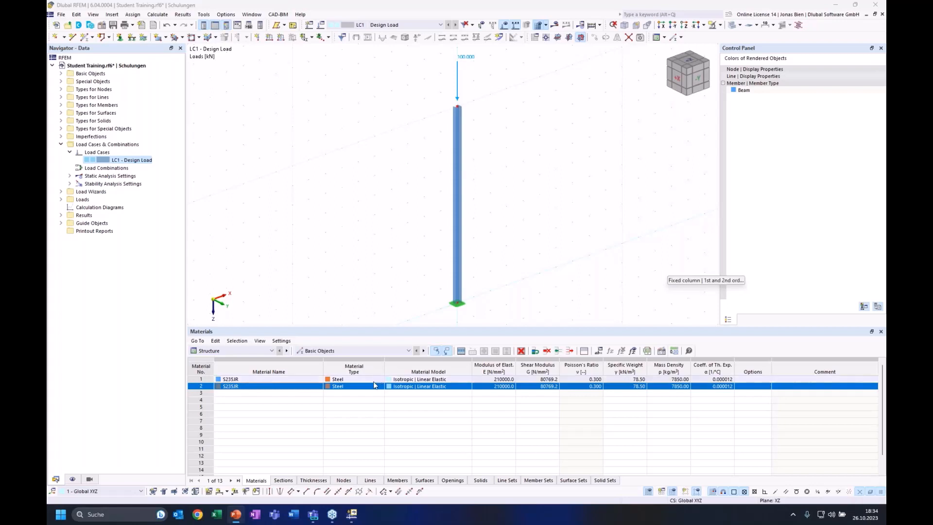
Step: Enable the critical load calculation for LC1 with stability analysis settings ST1, the linear eigenvalue method by Lanczos
{"action": "double_click", "coordinate": [131, 160]}
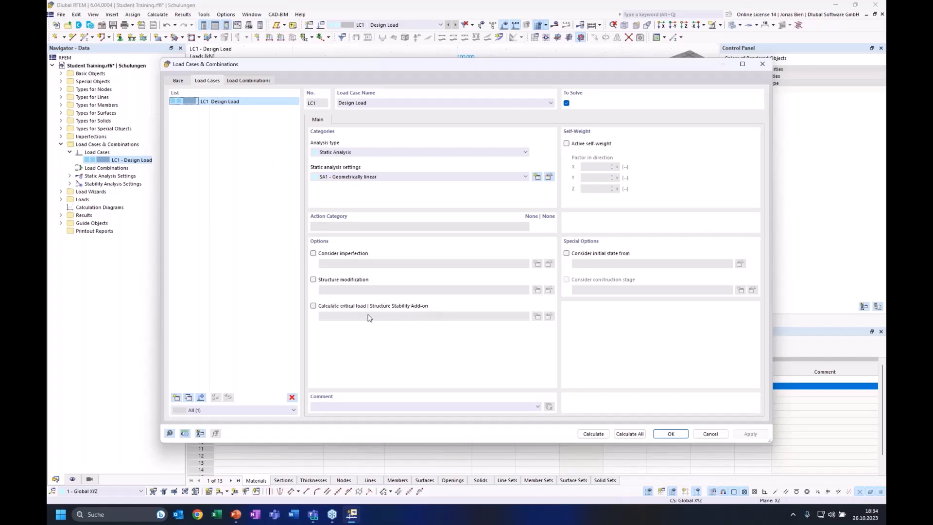
{"action": "left_click", "coordinate": [313, 306]}
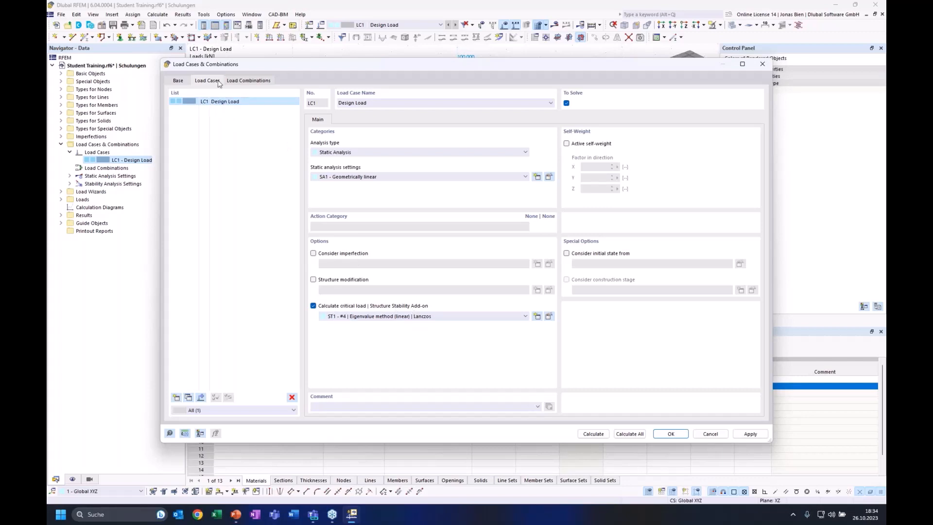
{"action": "left_click", "coordinate": [363, 317]}
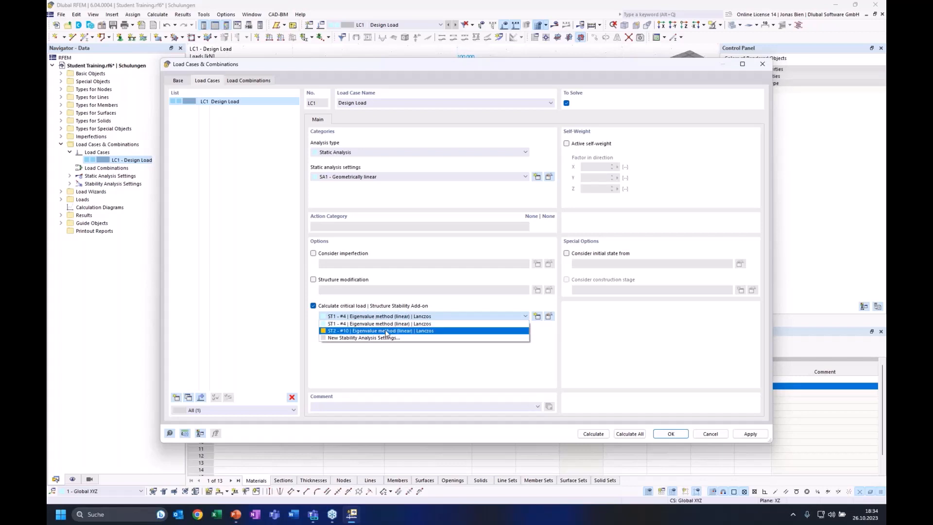
{"action": "left_click", "coordinate": [406, 323]}
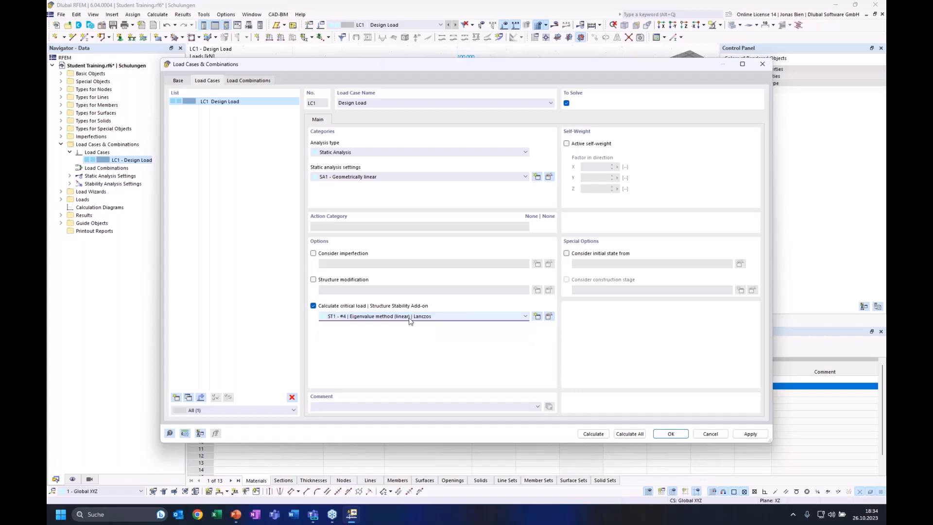
Step: Examine the ST1 stability settings, including the available stability analysis types and eigenvalue methods, keeping the linear eigenvalue method and Lanczos
{"action": "left_click", "coordinate": [548, 316]}
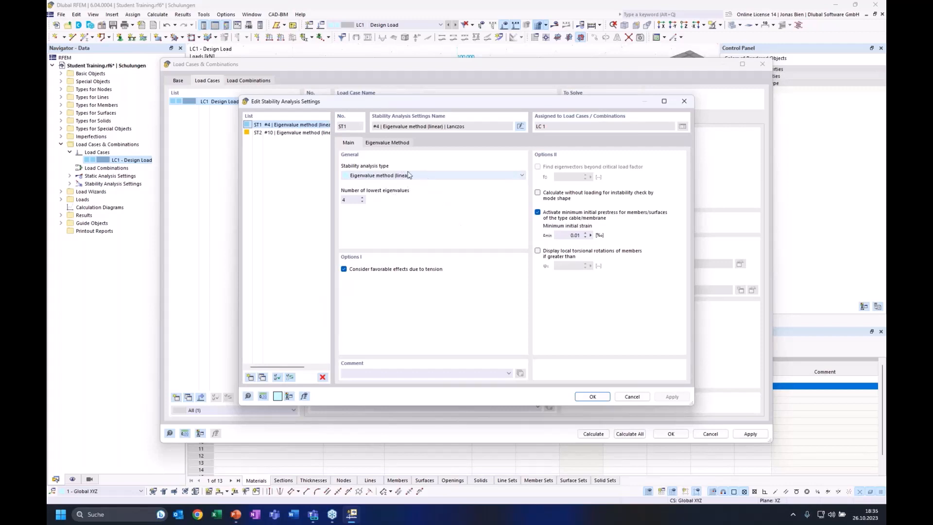
{"action": "left_click", "coordinate": [396, 176]}
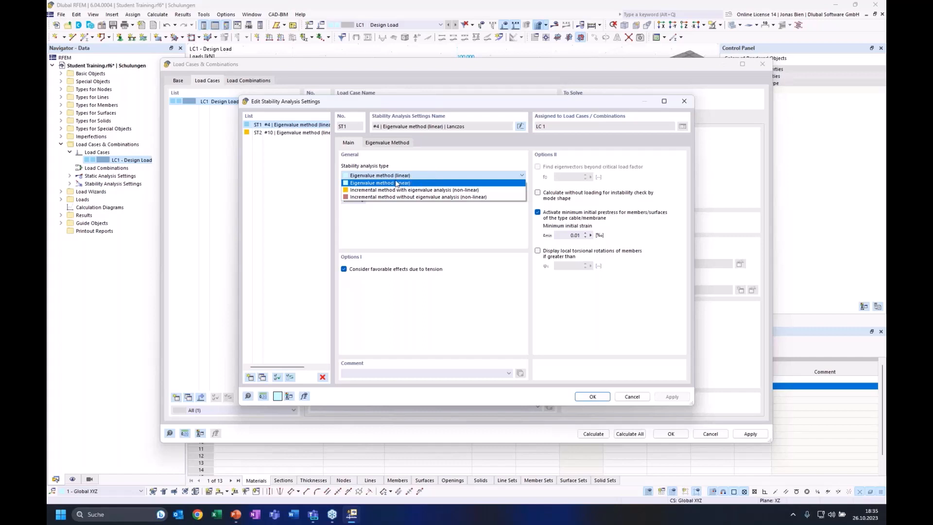
{"action": "left_click", "coordinate": [388, 176]}
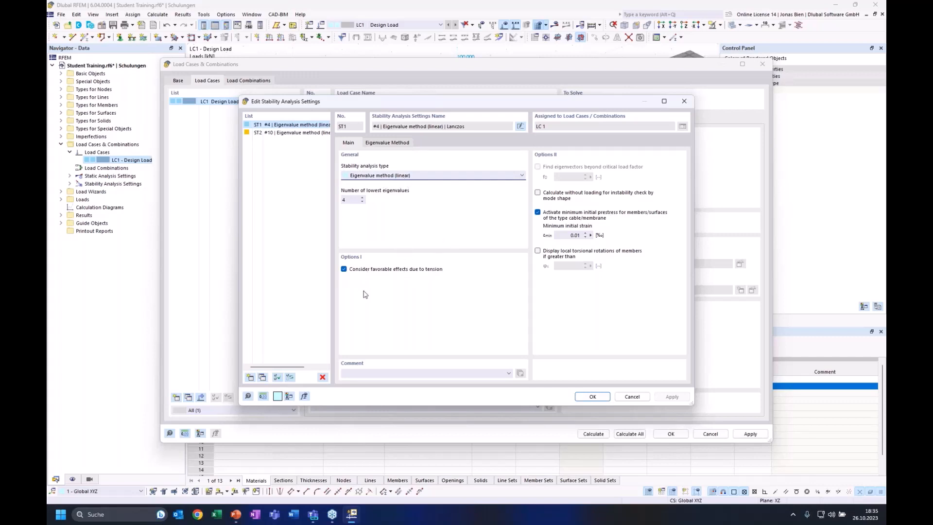
{"action": "left_click", "coordinate": [395, 144]}
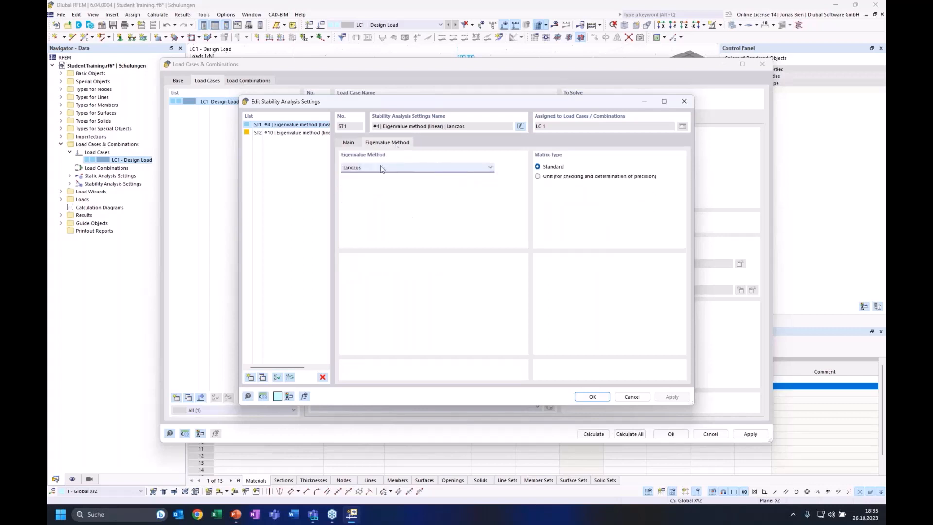
{"action": "left_click", "coordinate": [348, 143]}
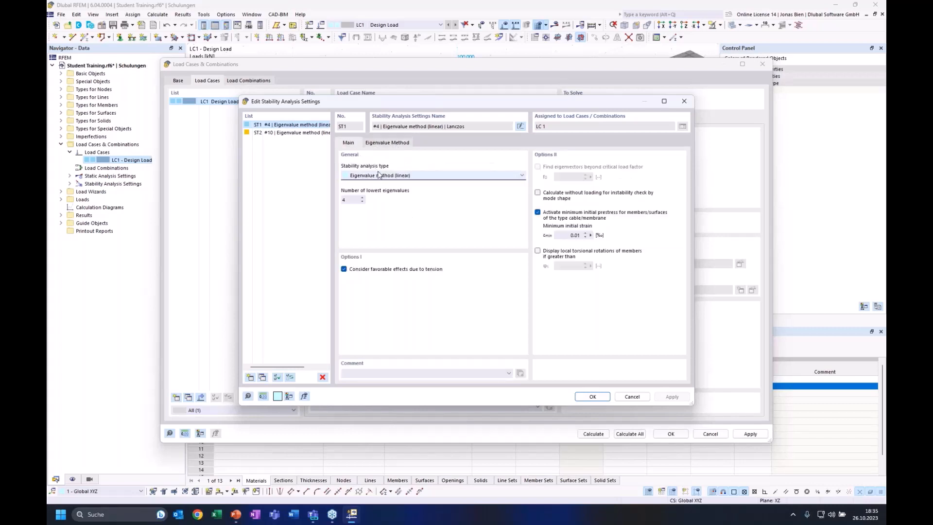
{"action": "left_click", "coordinate": [391, 144]}
{"action": "left_click", "coordinate": [401, 167]}
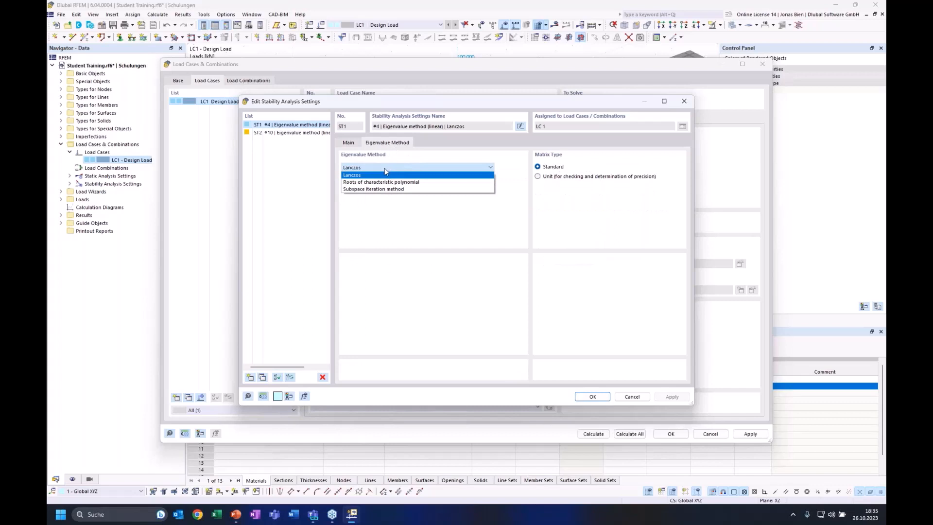
{"action": "left_click", "coordinate": [387, 174]}
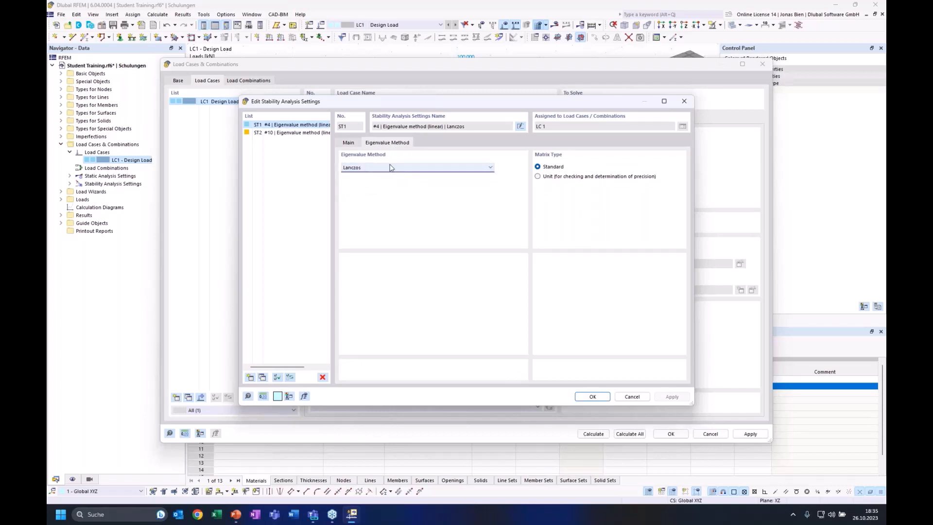
{"action": "left_click", "coordinate": [349, 143]}
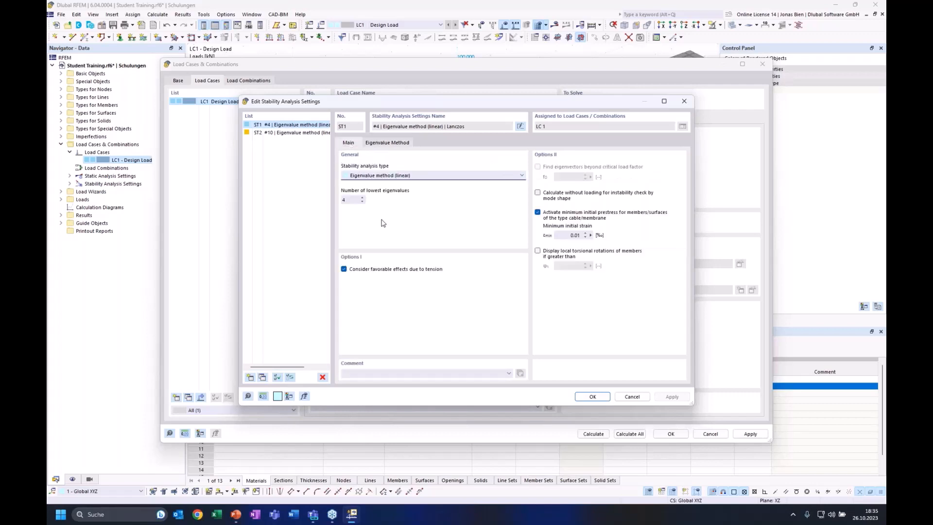
Step: Accept the ST1 settings with 4 lowest eigenvalues and calculate LC1 including its critical load
{"action": "double_click", "coordinate": [353, 199]}
{"action": "left_click", "coordinate": [592, 398]}
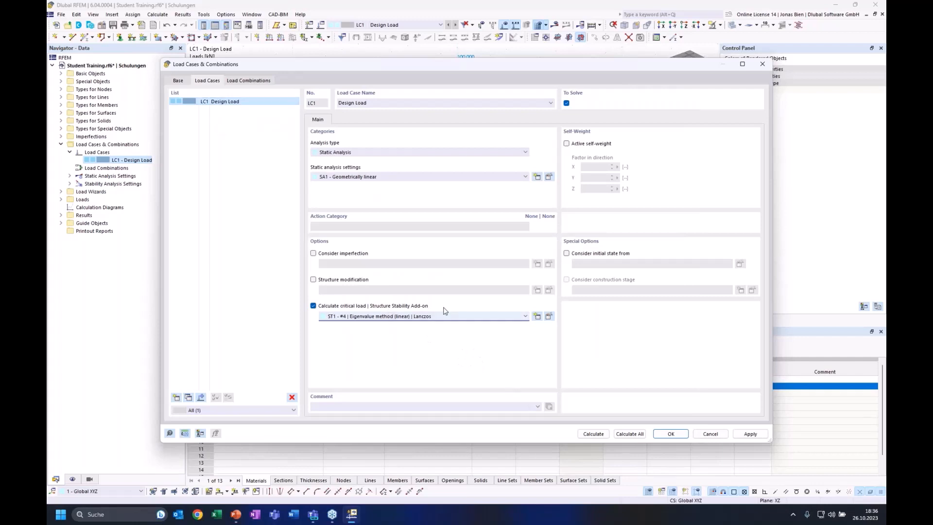
{"action": "left_click", "coordinate": [592, 433]}
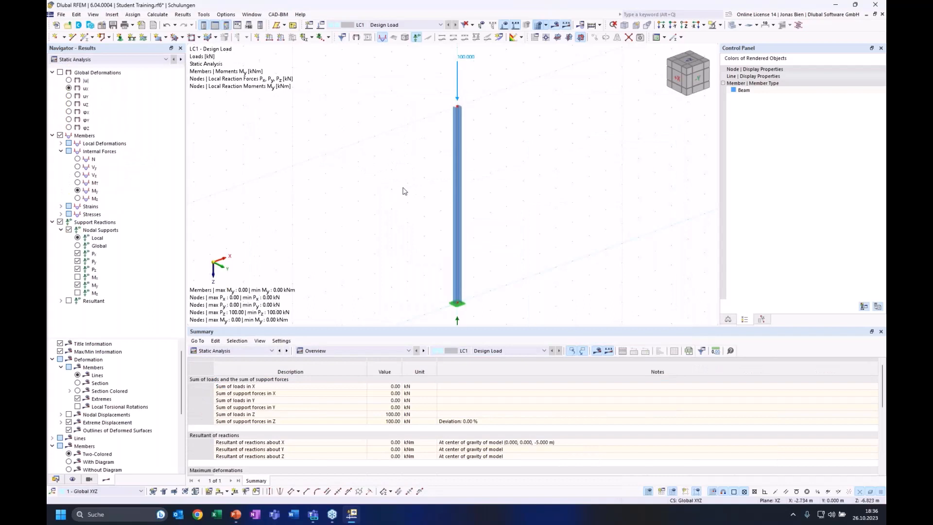
Step: Fit the whole column with its load and support reaction in the view and check the available result categories
{"action": "middle_click_drag", "start_coordinate": [395, 214], "coordinate": [403, 208]}
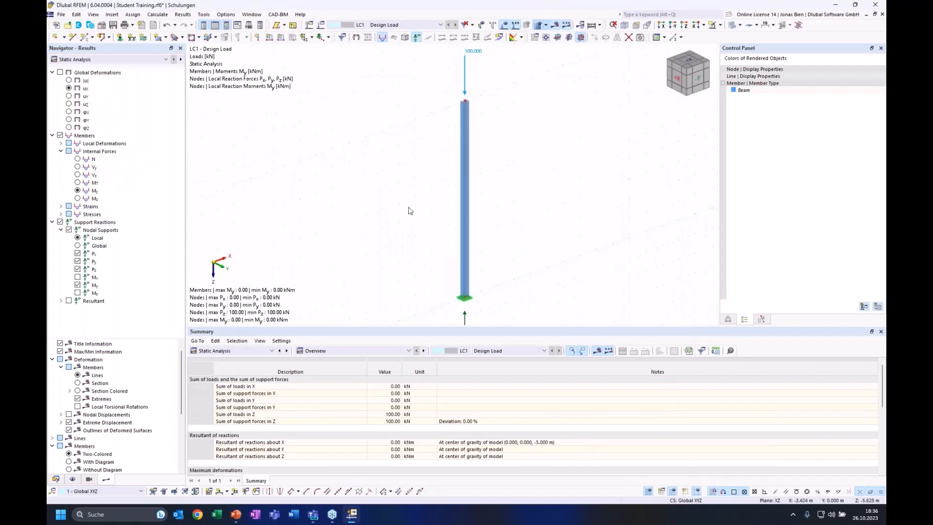
{"action": "middle_click", "coordinate": [408, 211]}
{"action": "middle_click", "coordinate": [409, 211]}
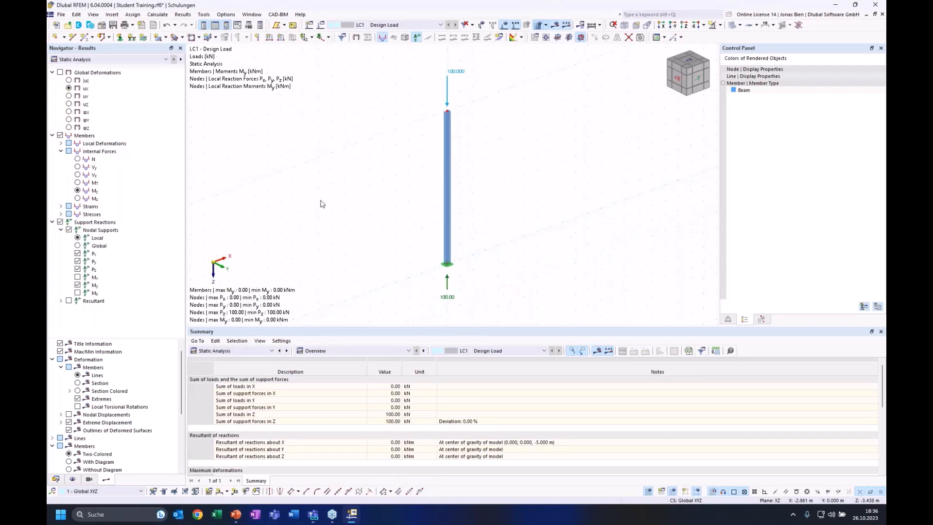
{"action": "left_click", "coordinate": [132, 61]}
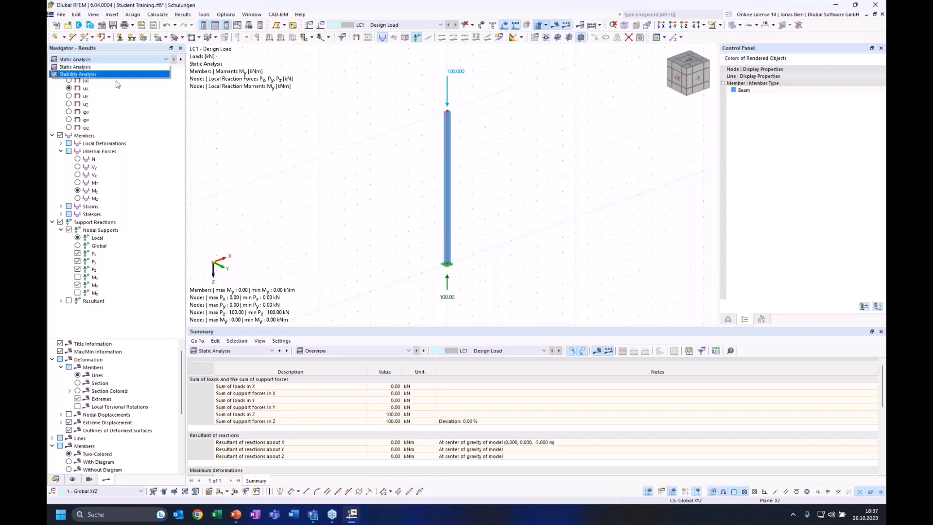
{"action": "left_click", "coordinate": [221, 350]}
{"action": "left_click", "coordinate": [320, 221]}
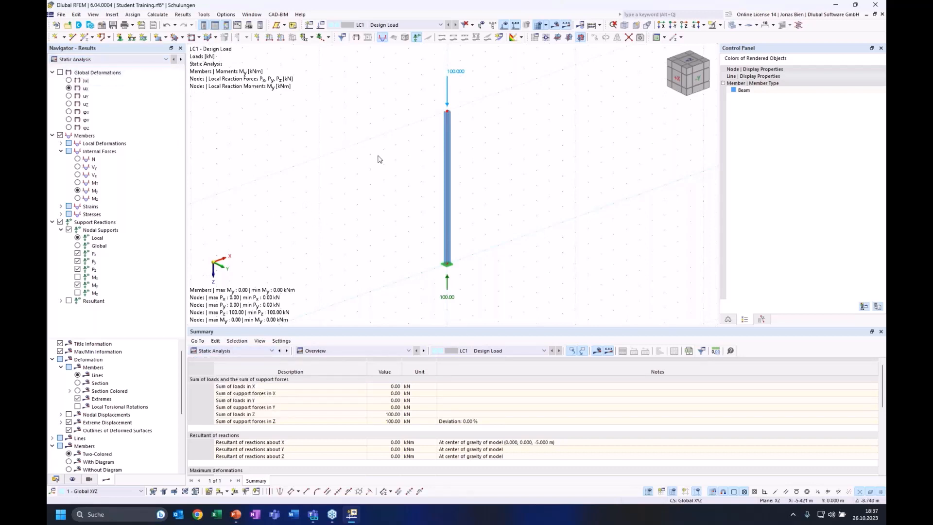
Step: Check the member shear force Vz and display the axial force N along the column for LC1
{"action": "middle_click_drag", "start_coordinate": [509, 191], "coordinate": [499, 189], "text": "ctrl"}
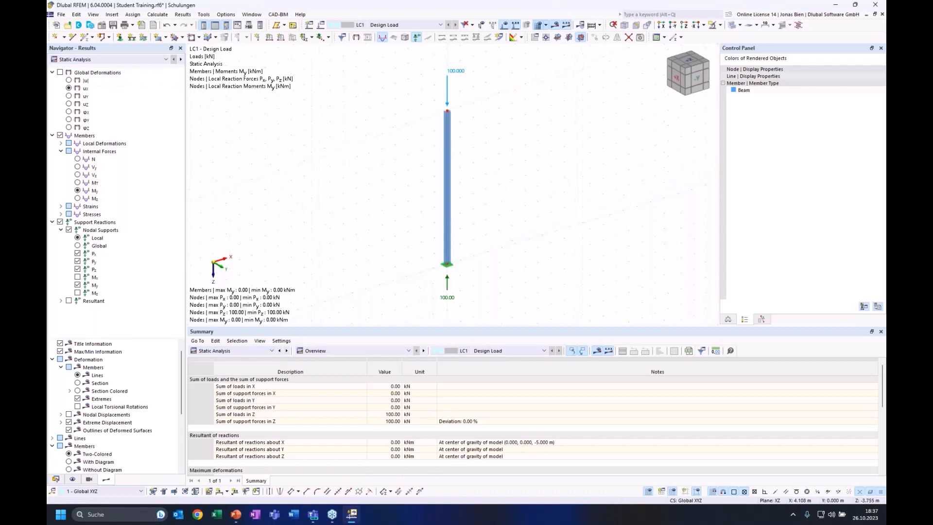
{"action": "left_click", "coordinate": [77, 159]}
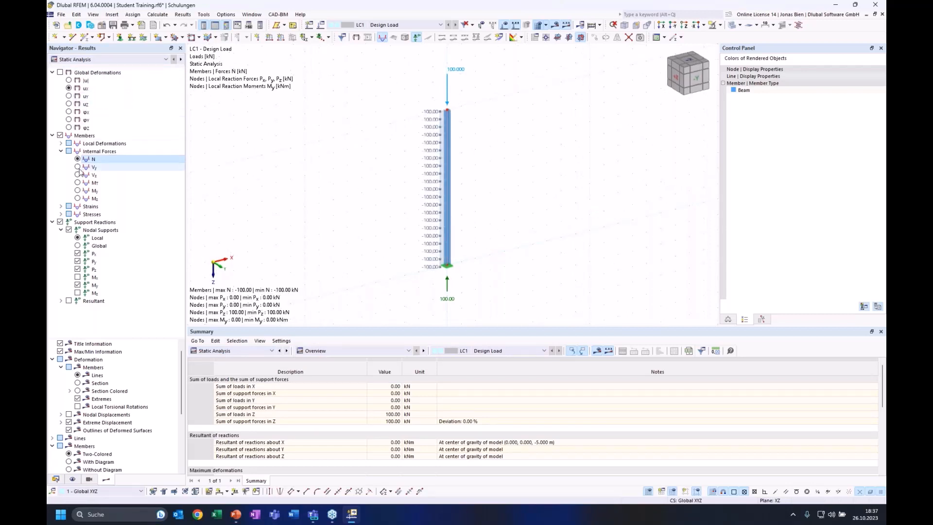
{"action": "left_click", "coordinate": [77, 174]}
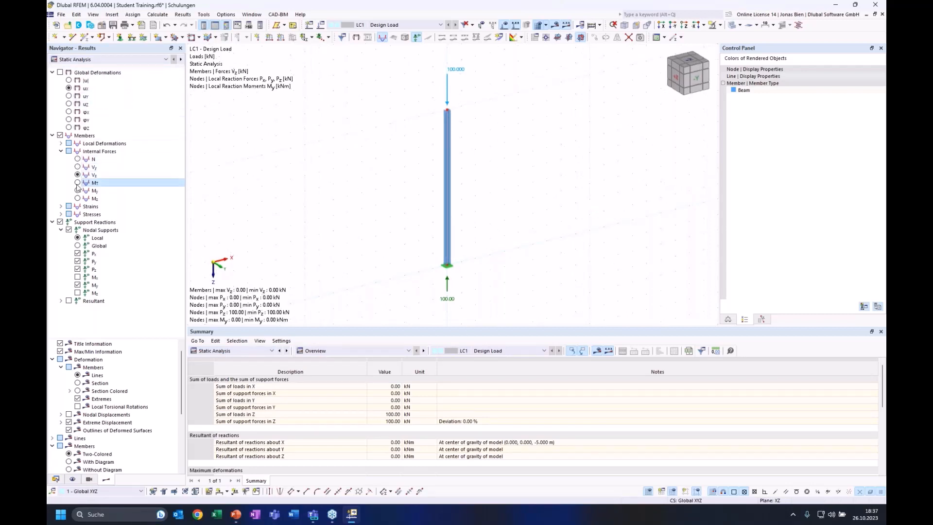
{"action": "left_click", "coordinate": [77, 158]}
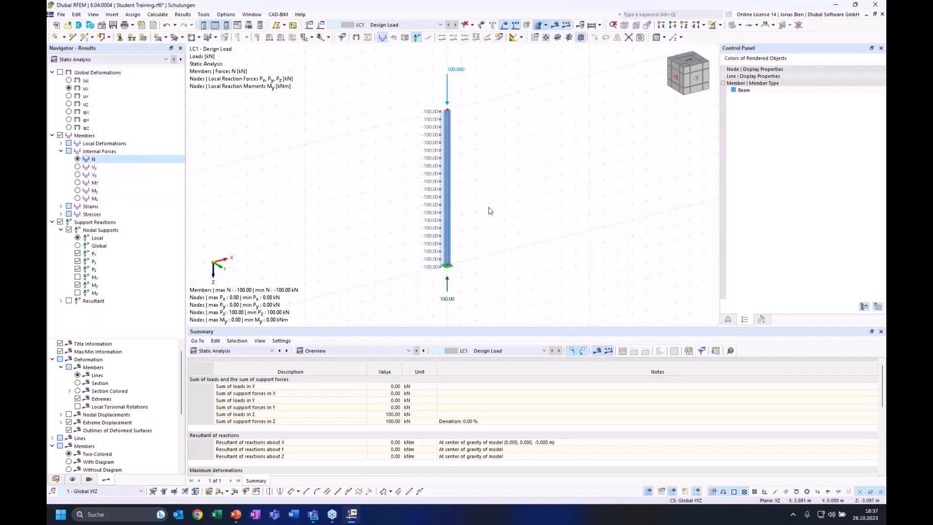
Step: Switch the displayed results to Stability Analysis and view the four mode shapes of LC1, ending on mode 1
{"action": "left_click", "coordinate": [146, 60]}
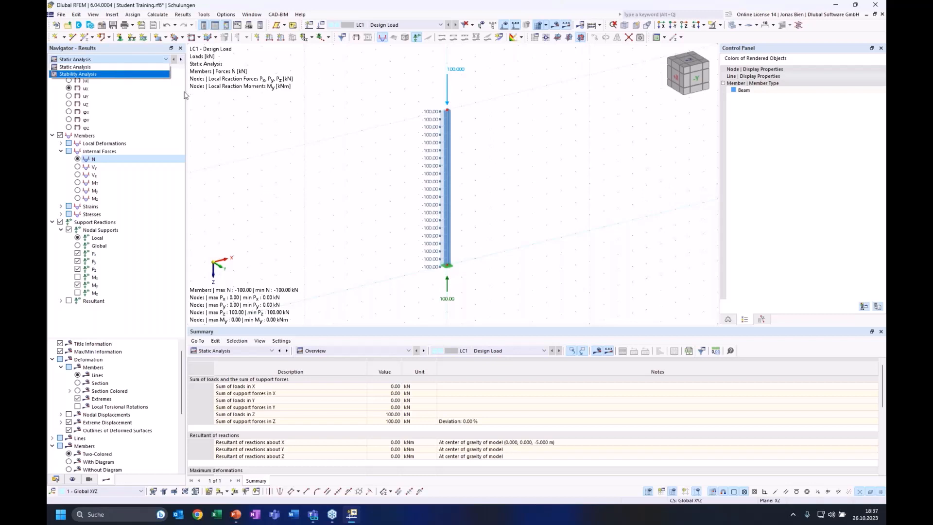
{"action": "left_click", "coordinate": [95, 73]}
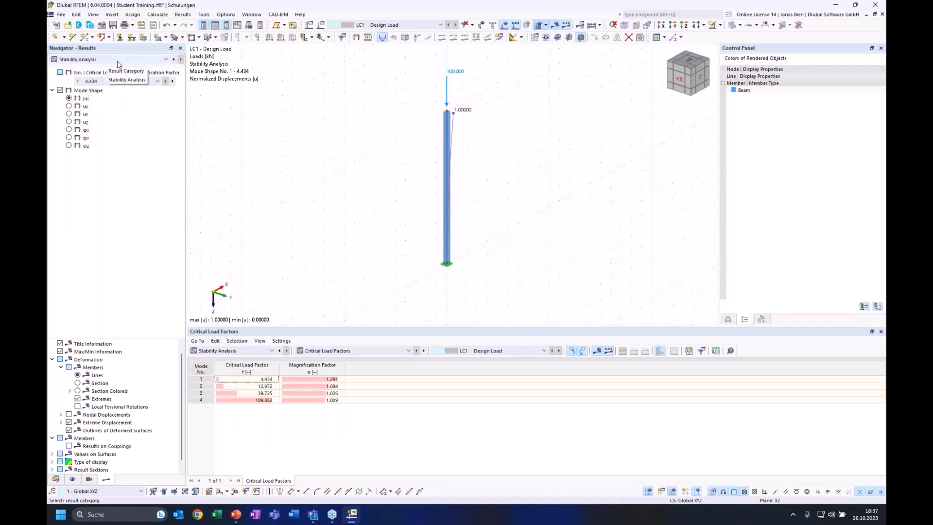
{"action": "left_click", "coordinate": [258, 386]}
{"action": "left_click", "coordinate": [257, 392]}
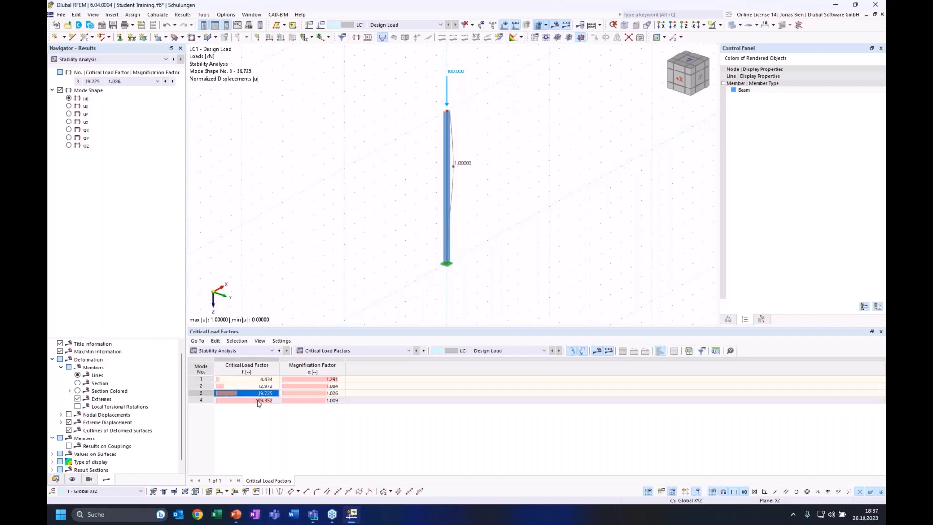
{"action": "left_click", "coordinate": [258, 400]}
{"action": "left_click", "coordinate": [258, 386]}
{"action": "left_click", "coordinate": [258, 379]}
{"action": "left_click", "coordinate": [119, 82]}
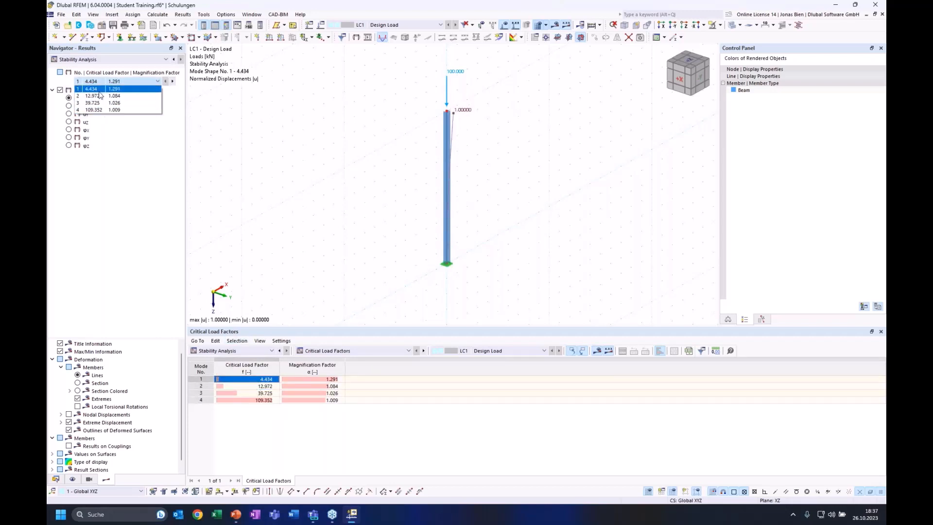
{"action": "left_click", "coordinate": [246, 182]}
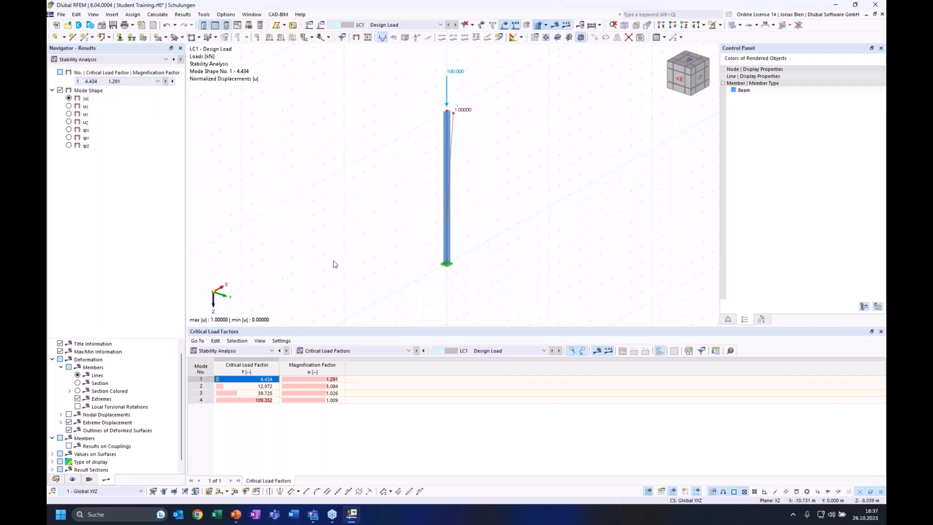
Step: Step through mode shapes 2 to 4 in the critical load factors table again and return to mode 1
{"action": "left_click", "coordinate": [251, 385]}
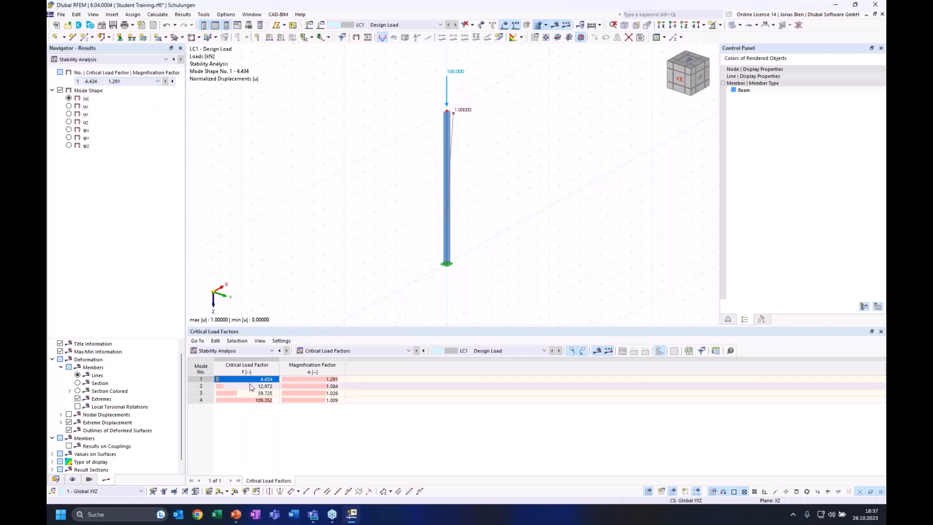
{"action": "left_click", "coordinate": [251, 394]}
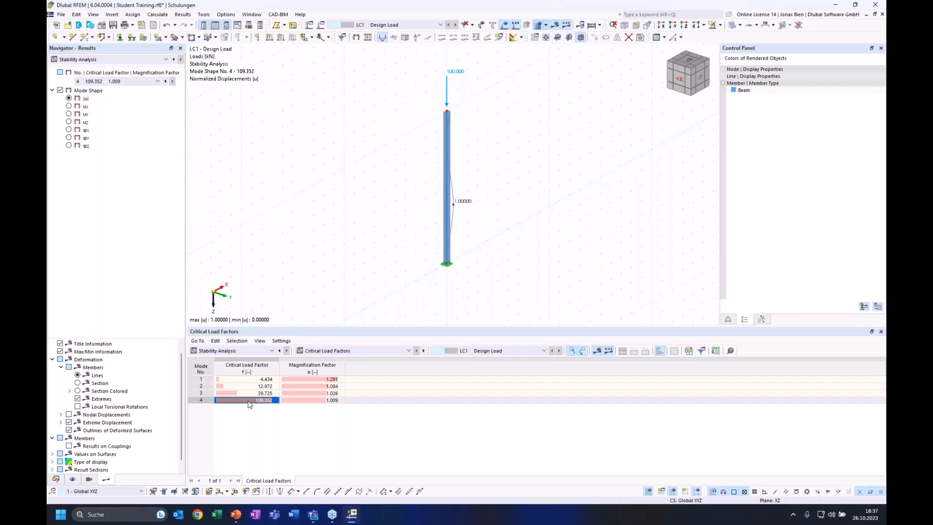
{"action": "key", "text": "Up"}
{"action": "key", "text": "Up"}
{"action": "key", "text": "Up"}
Step: Display mode shapes 2 and 3 using the mode selection of the results navigator, keeping mode 3 shown
{"action": "left_click", "coordinate": [120, 82]}
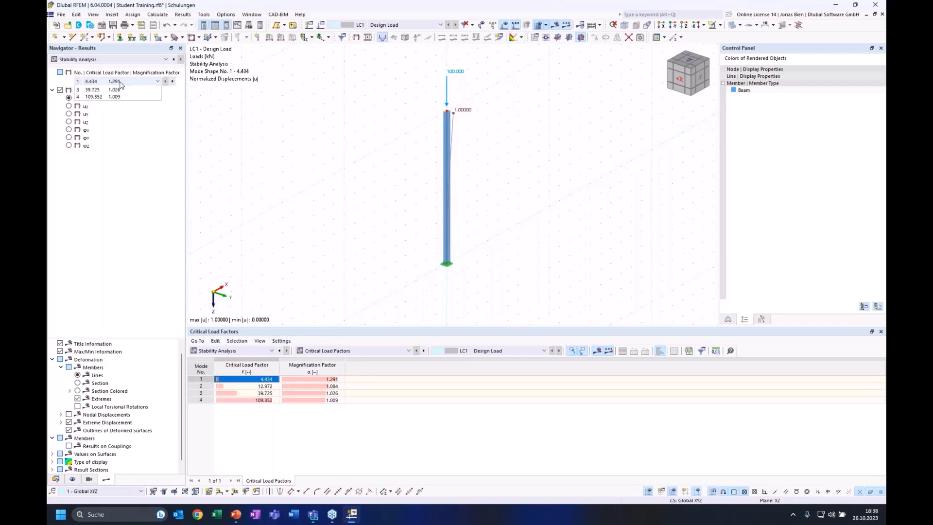
{"action": "left_click", "coordinate": [117, 96]}
{"action": "left_click", "coordinate": [115, 83]}
{"action": "left_click", "coordinate": [114, 103]}
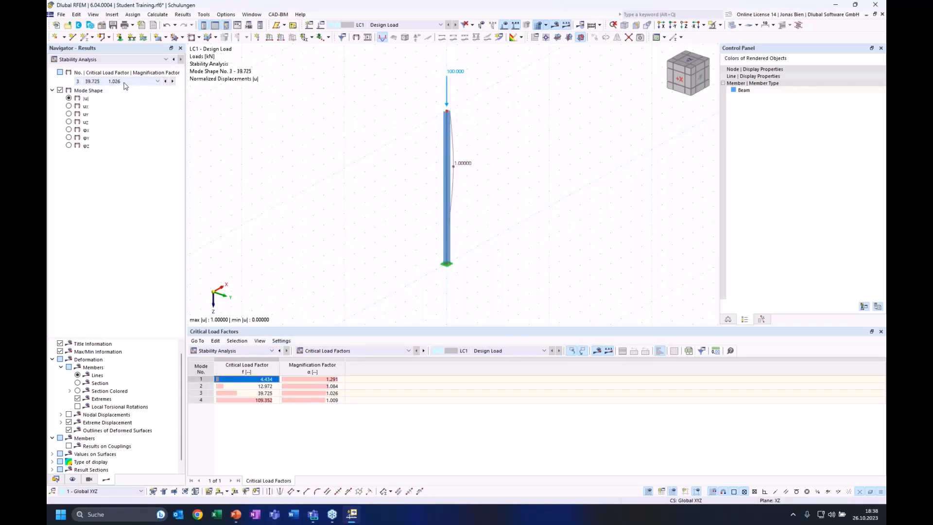
{"action": "left_click", "coordinate": [124, 83]}
{"action": "left_click", "coordinate": [302, 223]}
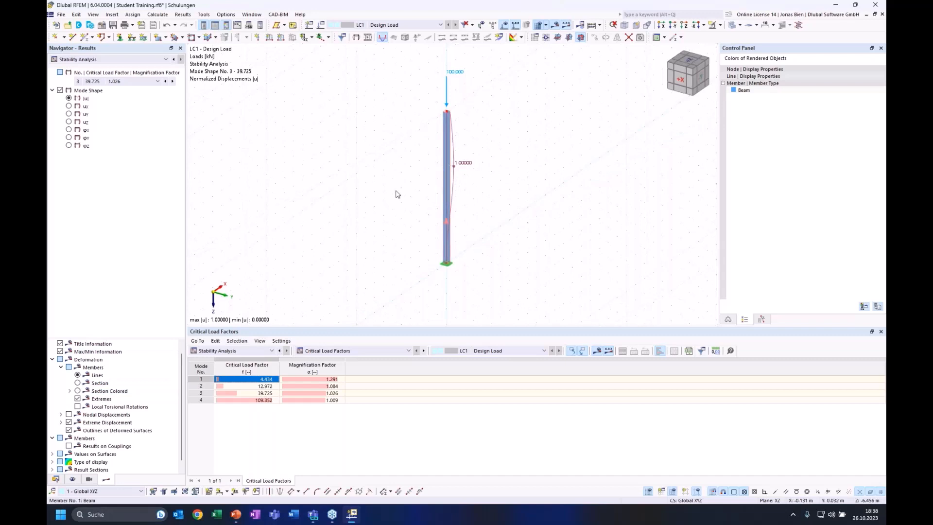
Step: Set the member deformation display to Section Colored and show mode shape 1
{"action": "left_click", "coordinate": [78, 391]}
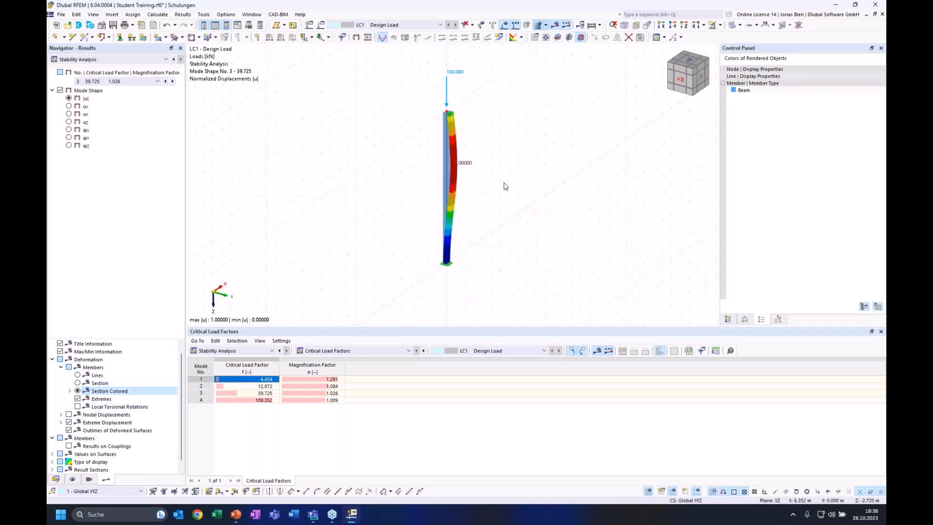
{"action": "left_click", "coordinate": [103, 81]}
{"action": "left_click", "coordinate": [103, 88]}
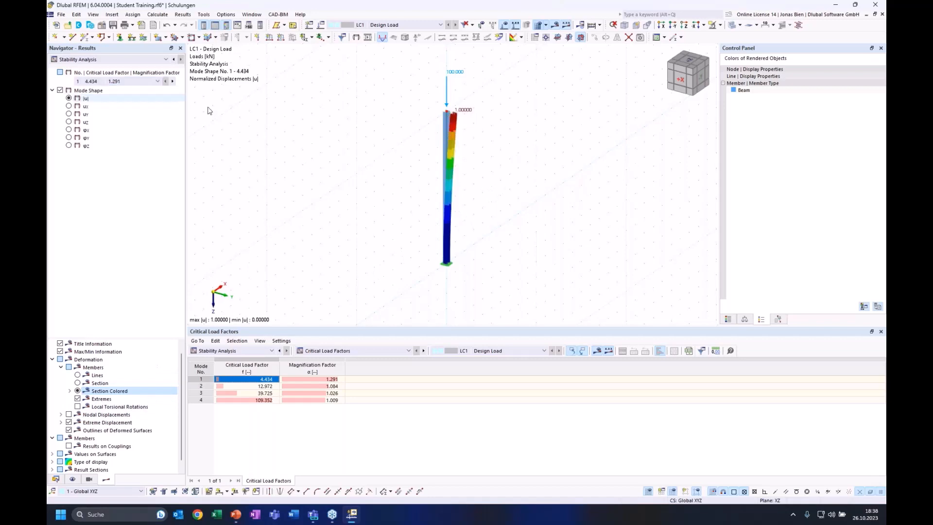
Step: Inspect the buckling direction of mode shape 1 by viewing the column from the +X side and obliquely
{"action": "middle_click_drag", "start_coordinate": [509, 166], "coordinate": [484, 166], "text": "ctrl"}
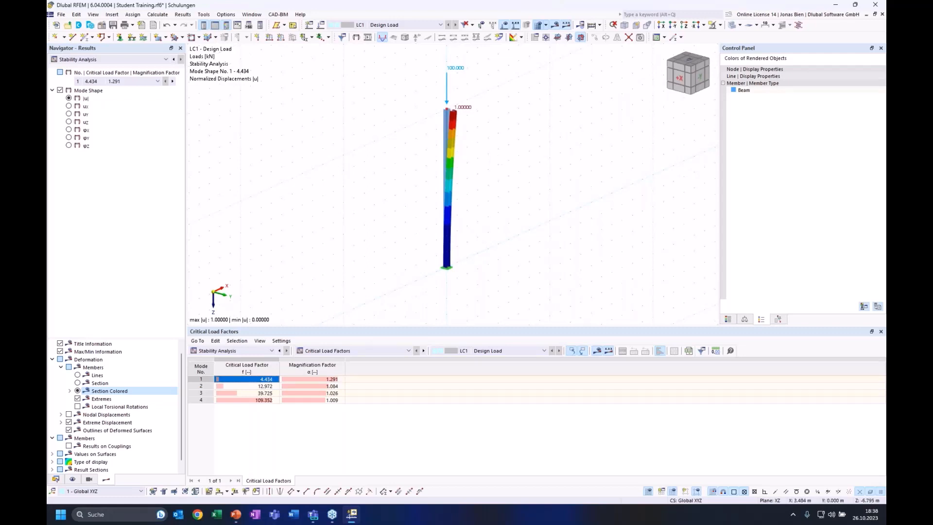
{"action": "middle_click_drag", "start_coordinate": [459, 151], "coordinate": [530, 141], "text": "ctrl"}
{"action": "scroll", "coordinate": [466, 131], "scroll_direction": "up", "scroll_amount": 3}
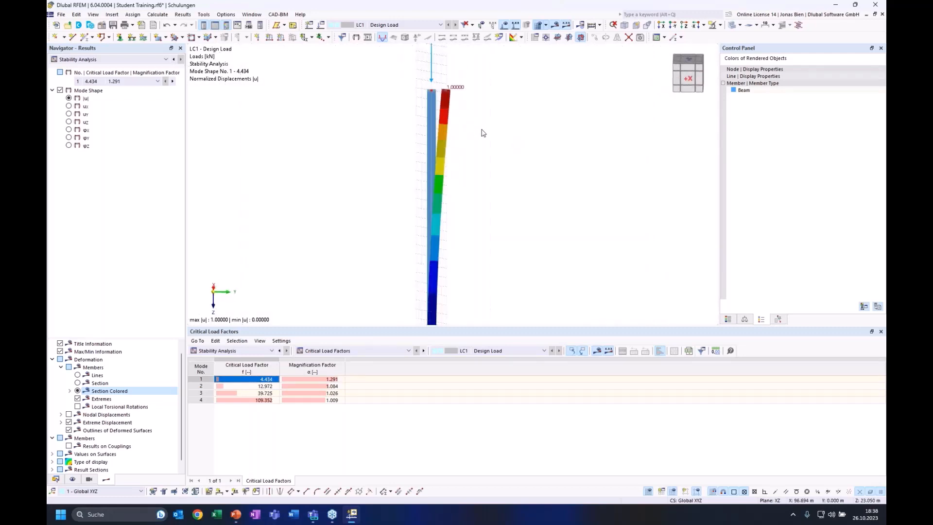
{"action": "scroll", "coordinate": [483, 133], "scroll_direction": "down", "scroll_amount": 2}
{"action": "middle_click_drag", "start_coordinate": [481, 160], "coordinate": [467, 141]}
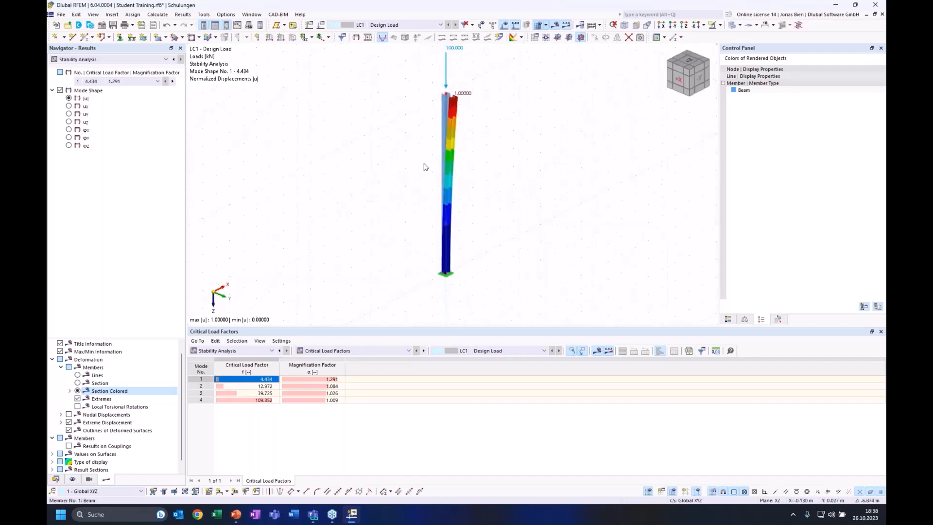
Step: Display mode shape 2 and inspect its buckling direction from the -Y side and obliquely from above
{"action": "left_click", "coordinate": [260, 387]}
{"action": "middle_click_drag", "start_coordinate": [576, 210], "coordinate": [493, 172], "text": "ctrl"}
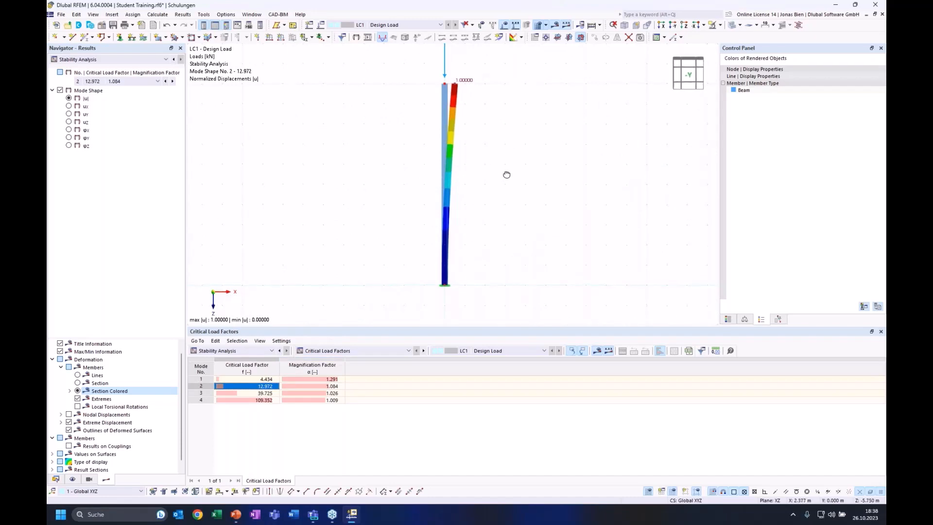
{"action": "middle_click_drag", "start_coordinate": [506, 175], "coordinate": [531, 188], "text": "ctrl"}
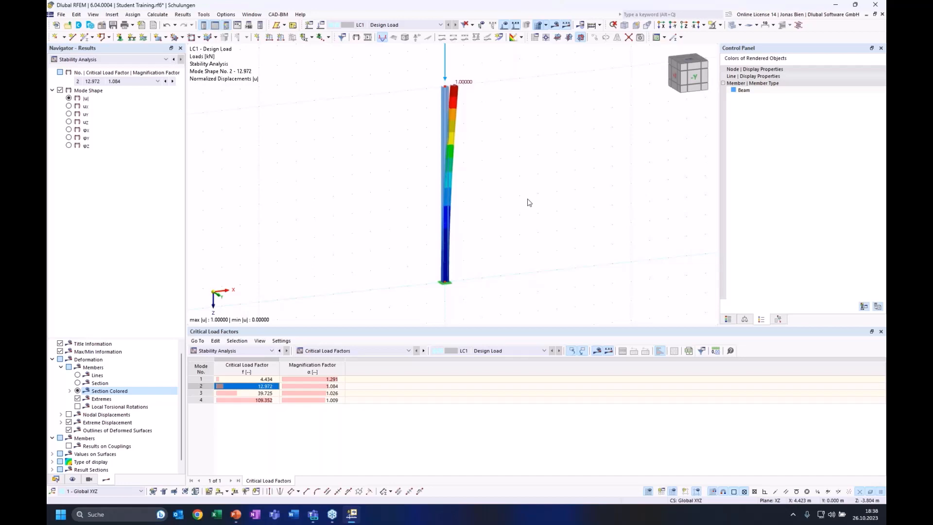
{"action": "scroll", "coordinate": [478, 133], "scroll_direction": "down", "scroll_amount": 1}
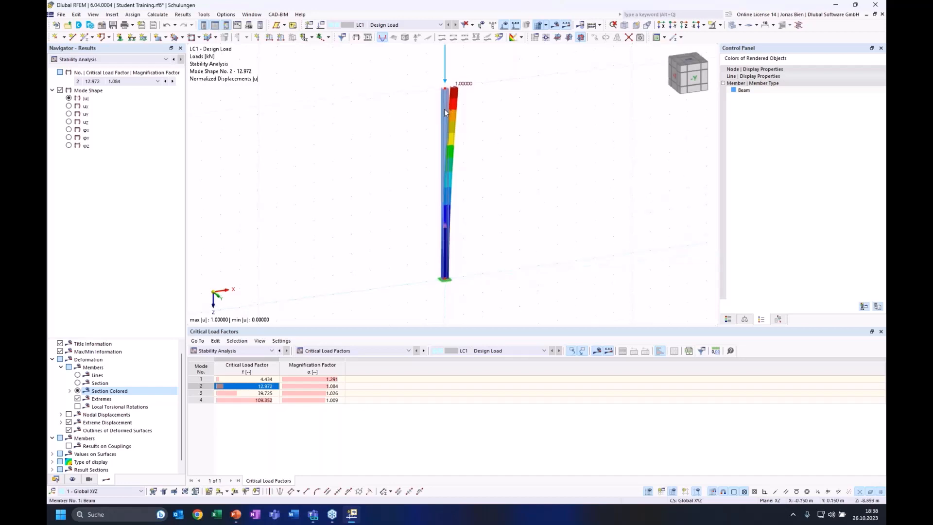
{"action": "middle_click_drag", "start_coordinate": [502, 114], "coordinate": [478, 173], "text": "ctrl"}
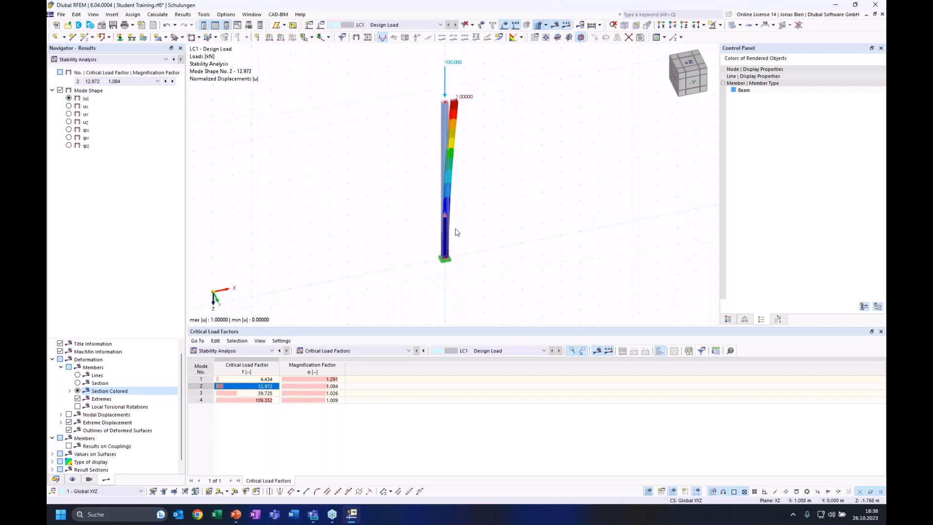
Step: Display mode shapes 3 and 4 and inspect the shape of mode 4 from an oblique view
{"action": "key", "text": "Down"}
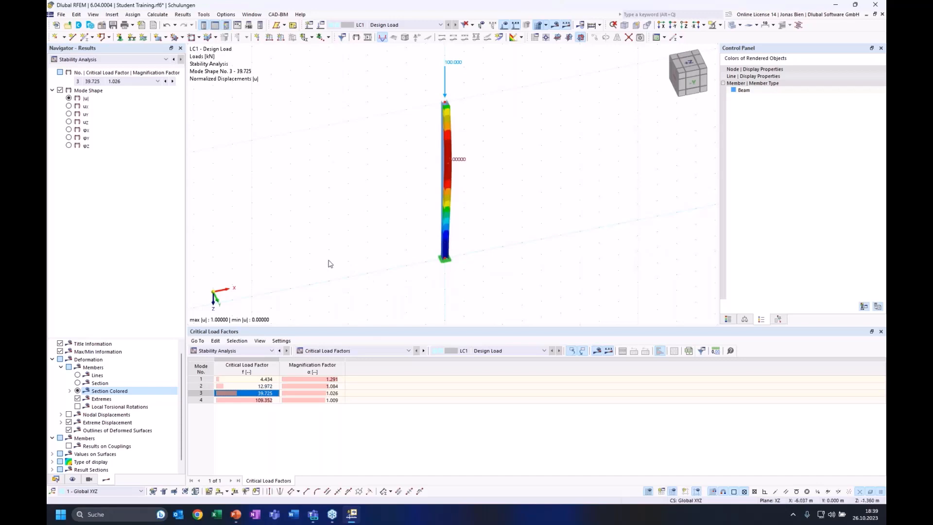
{"action": "key", "text": "Down"}
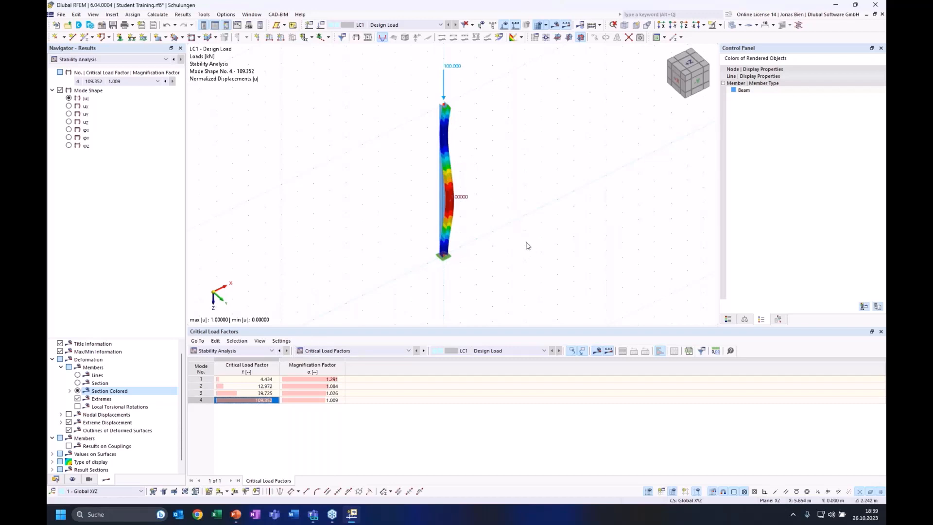
{"action": "middle_click_drag", "start_coordinate": [527, 246], "coordinate": [506, 243], "text": "ctrl"}
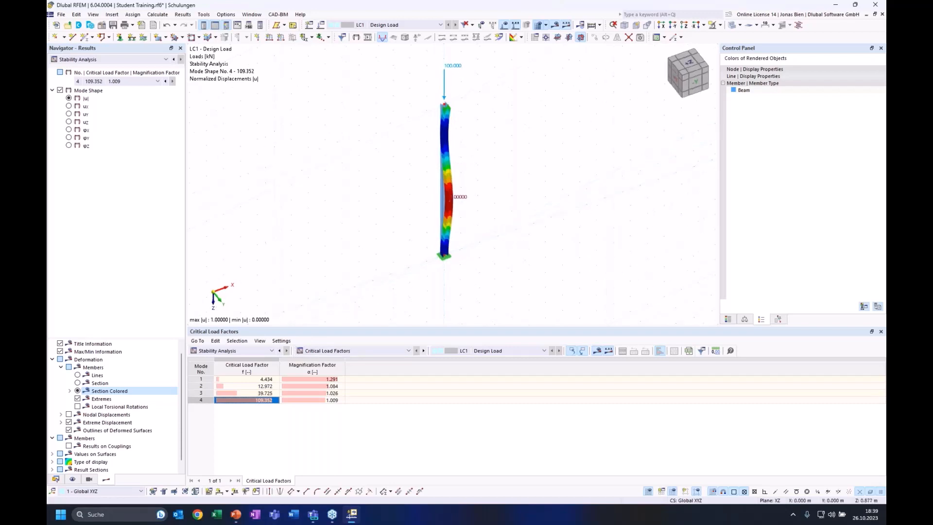
Step: Display mode shape 1 again and rotate the column to an isometric-like view
{"action": "left_click", "coordinate": [263, 385]}
{"action": "left_click", "coordinate": [262, 379]}
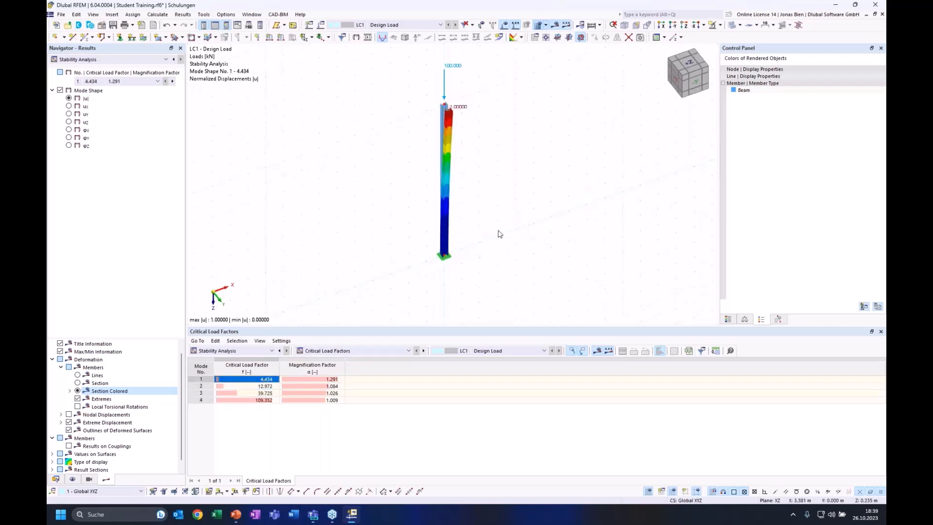
{"action": "middle_click_drag", "start_coordinate": [458, 230], "coordinate": [523, 244], "text": "ctrl"}
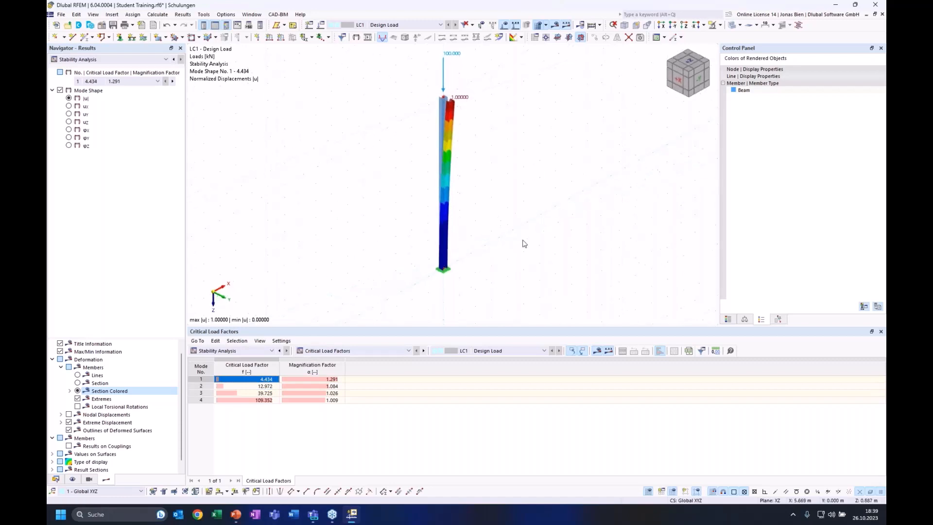
Step: Compare mode shapes 1 and 2 with the column repositioned in view, and select the magnification factor of mode 2
{"action": "left_click", "coordinate": [254, 386]}
{"action": "key", "text": "Up"}
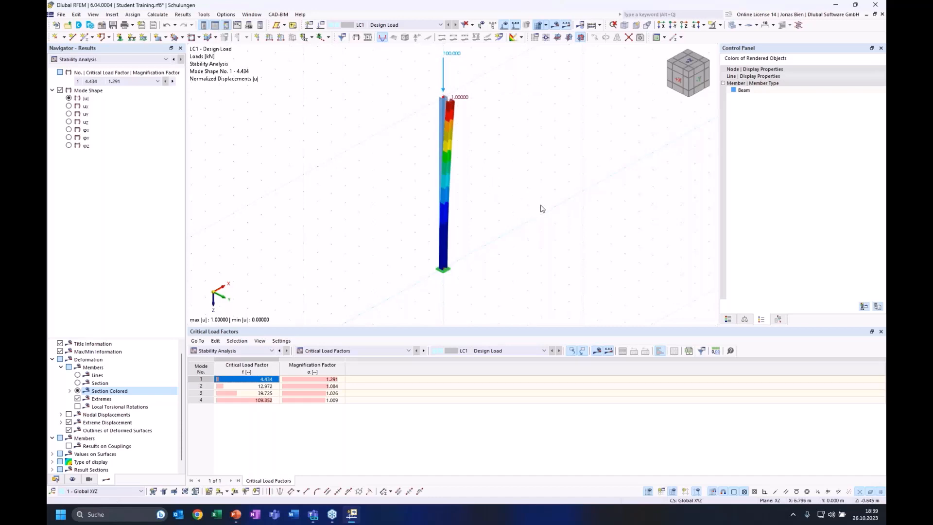
{"action": "middle_click_drag", "start_coordinate": [520, 205], "coordinate": [504, 226]}
{"action": "middle_click_drag", "start_coordinate": [487, 188], "coordinate": [491, 185]}
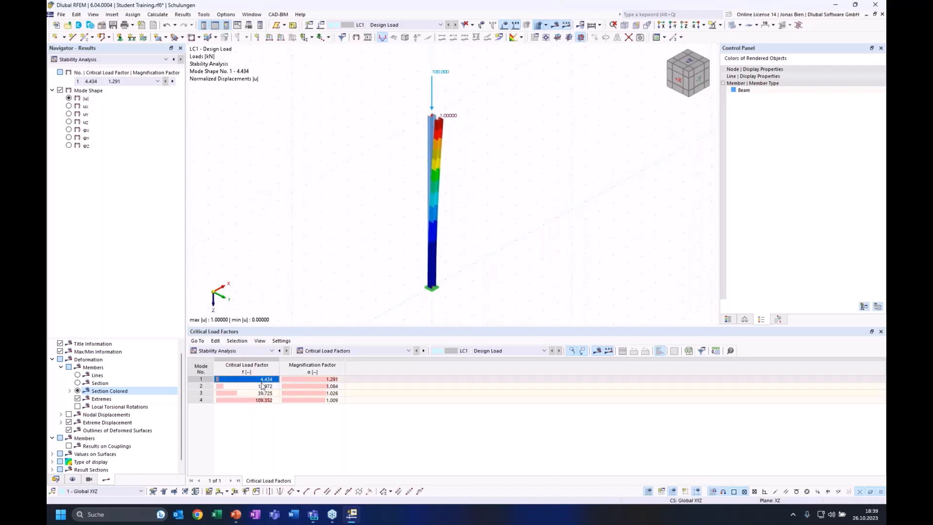
{"action": "left_click", "coordinate": [329, 386]}
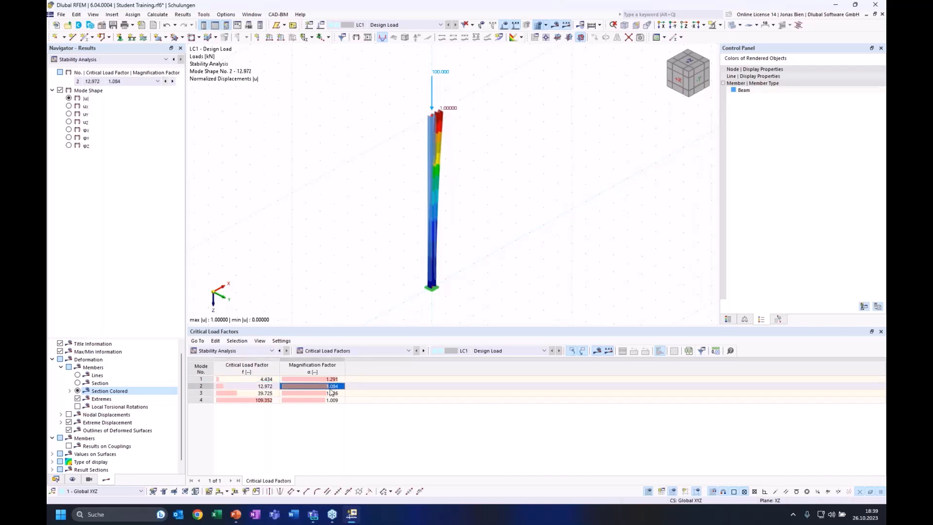
Step: Display mode shapes 3, 4 and 1 in turn, and examine the magnification factor and critical load factor of mode 1
{"action": "left_click", "coordinate": [326, 393]}
{"action": "left_click", "coordinate": [323, 400]}
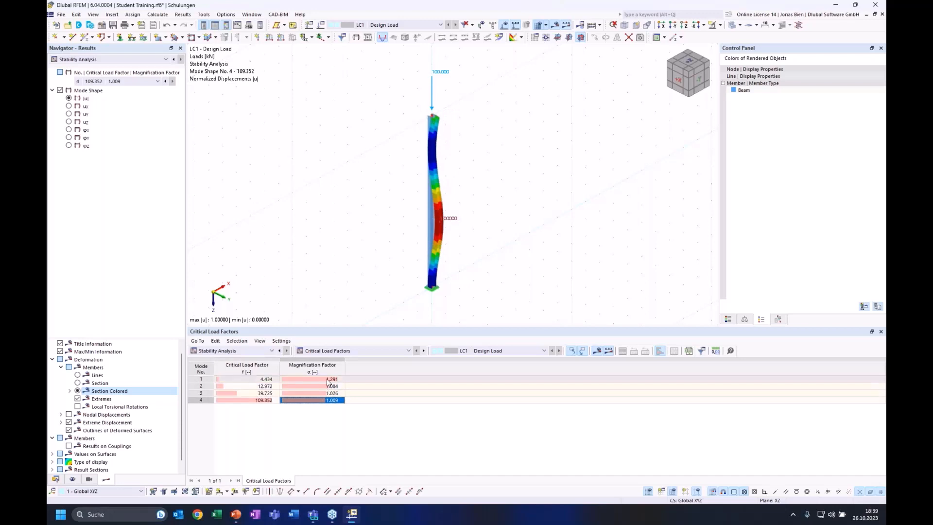
{"action": "left_click", "coordinate": [329, 379]}
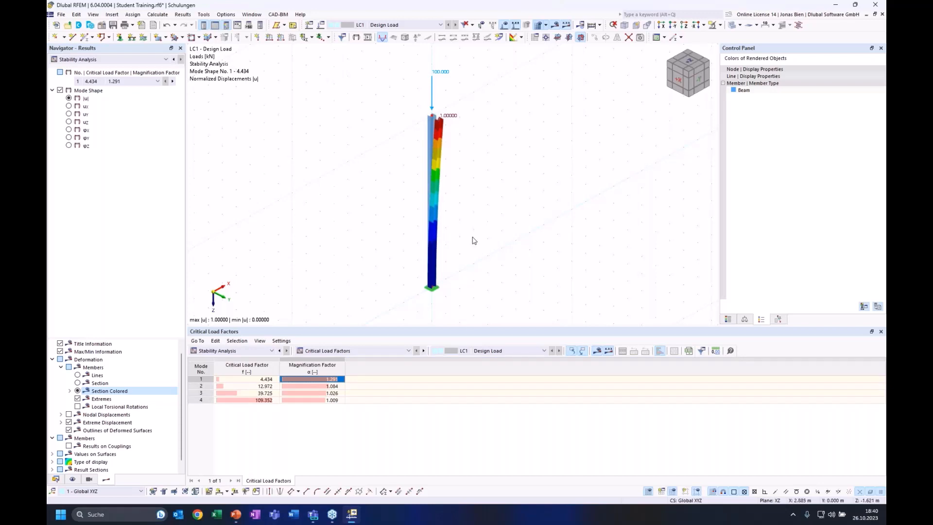
{"action": "left_click", "coordinate": [315, 384]}
{"action": "left_click", "coordinate": [319, 379]}
{"action": "middle_click_drag", "start_coordinate": [473, 271], "coordinate": [464, 300], "text": "ctrl"}
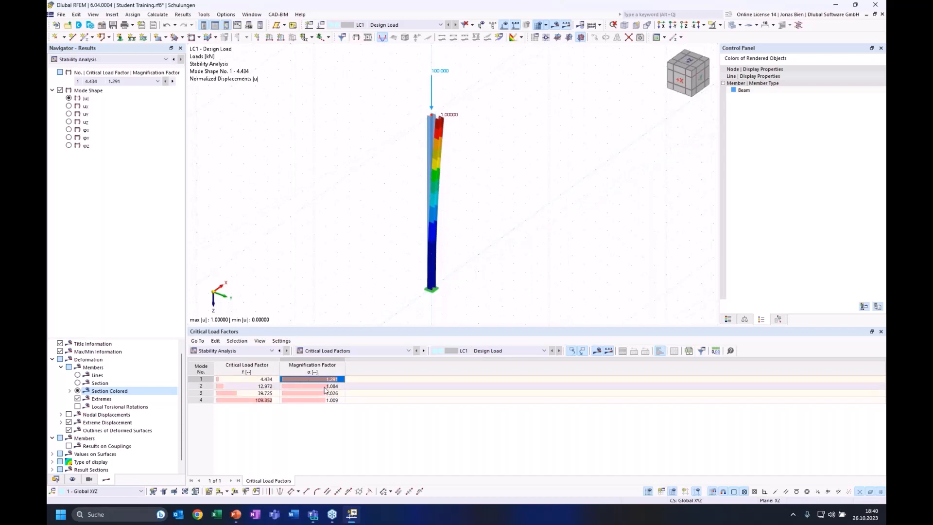
{"action": "left_click", "coordinate": [266, 379]}
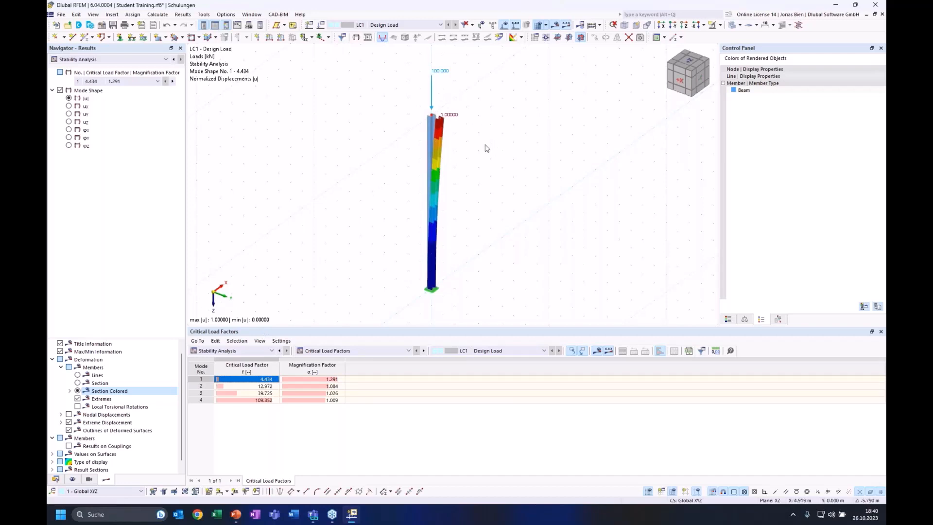
Step: Copy load case LC1 to a new LC2 with second-order (P-Δ) static analysis settings and the critical load calculation switched off
{"action": "middle_click_drag", "start_coordinate": [465, 156], "coordinate": [439, 175]}
{"action": "left_click", "coordinate": [56, 478]}
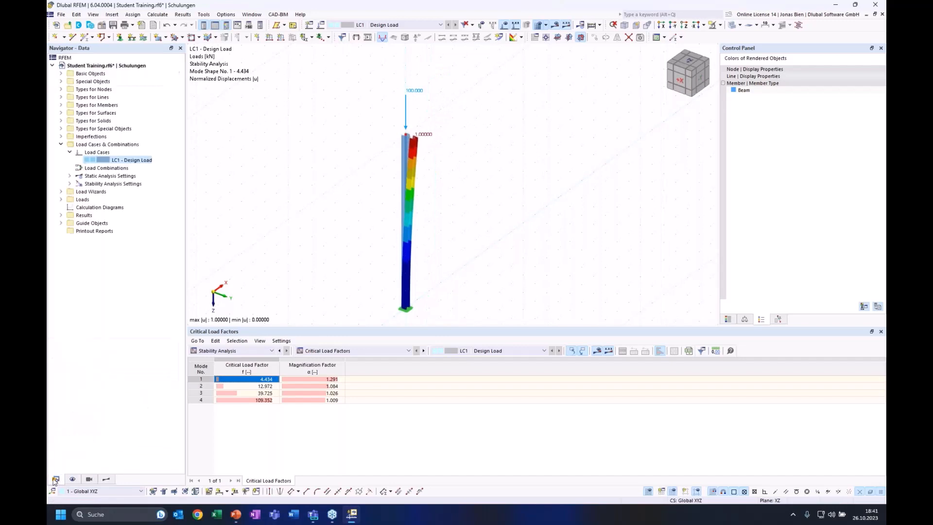
{"action": "double_click", "coordinate": [117, 161]}
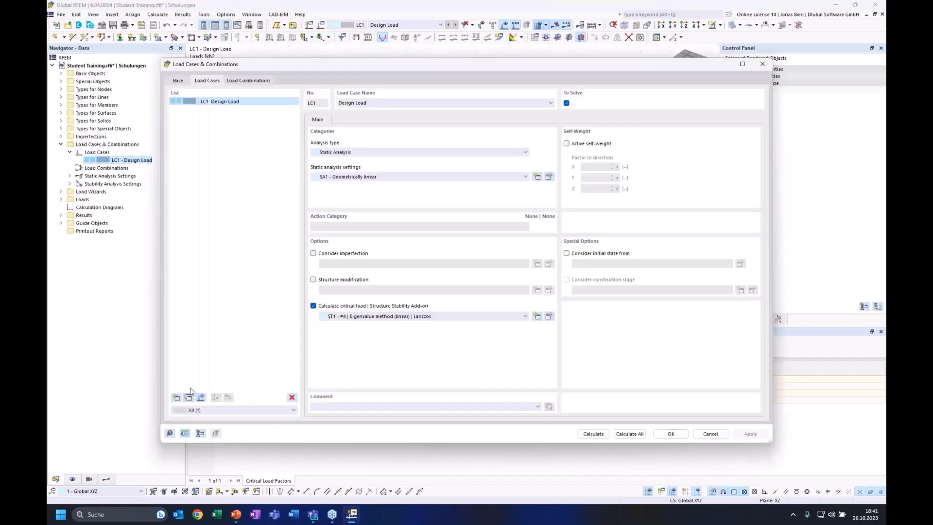
{"action": "left_click", "coordinate": [189, 396]}
{"action": "left_click", "coordinate": [372, 176]}
{"action": "left_click", "coordinate": [374, 196]}
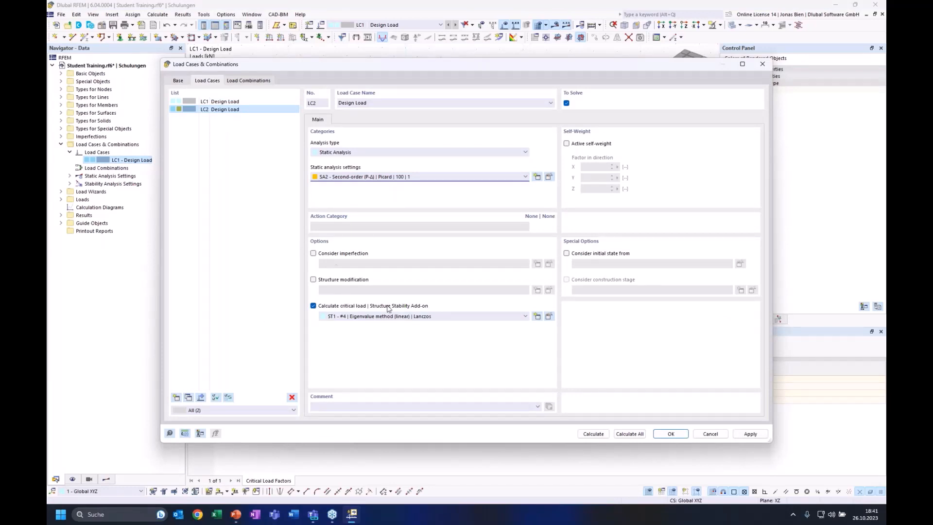
{"action": "left_click", "coordinate": [313, 305]}
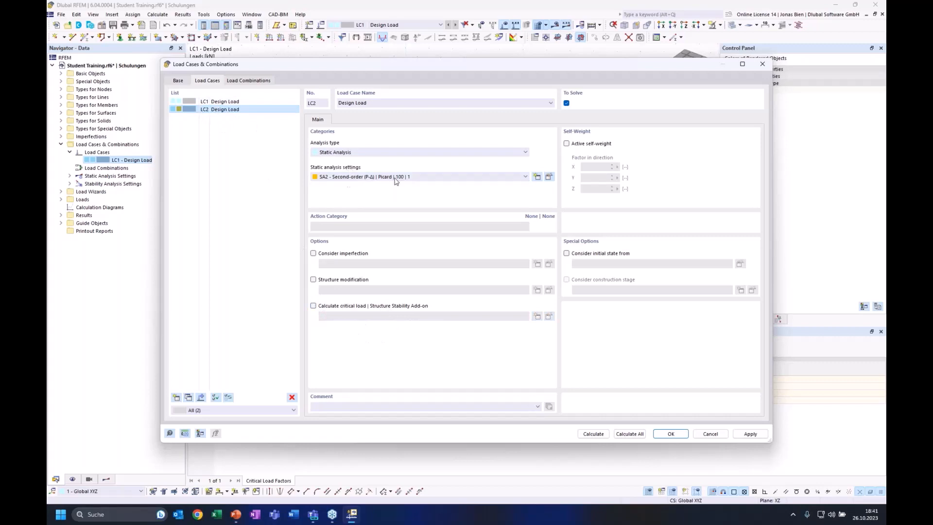
{"action": "left_click", "coordinate": [673, 434]}
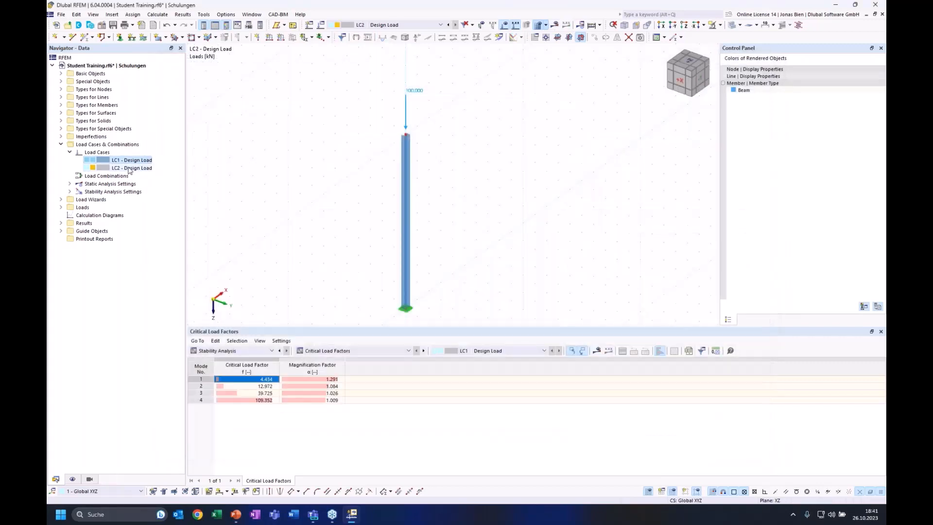
Step: Set the vertical nodal load FZ at the column top in LC2 to 443 kN and calculate the load case results
{"action": "left_click", "coordinate": [130, 168]}
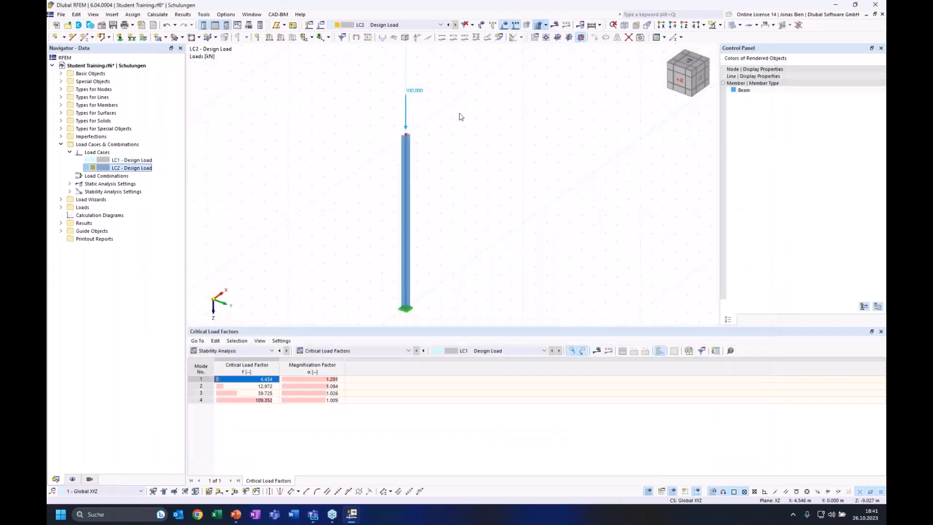
{"action": "double_click", "coordinate": [406, 111]}
{"action": "left_click_drag", "start_coordinate": [446, 257], "coordinate": [460, 259]}
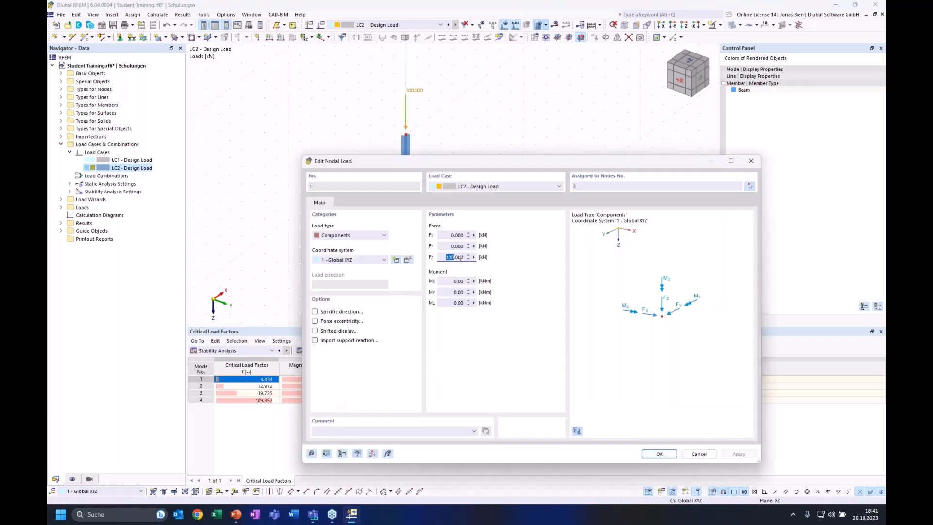
{"action": "type", "text": "443"}
{"action": "left_click", "coordinate": [659, 454]}
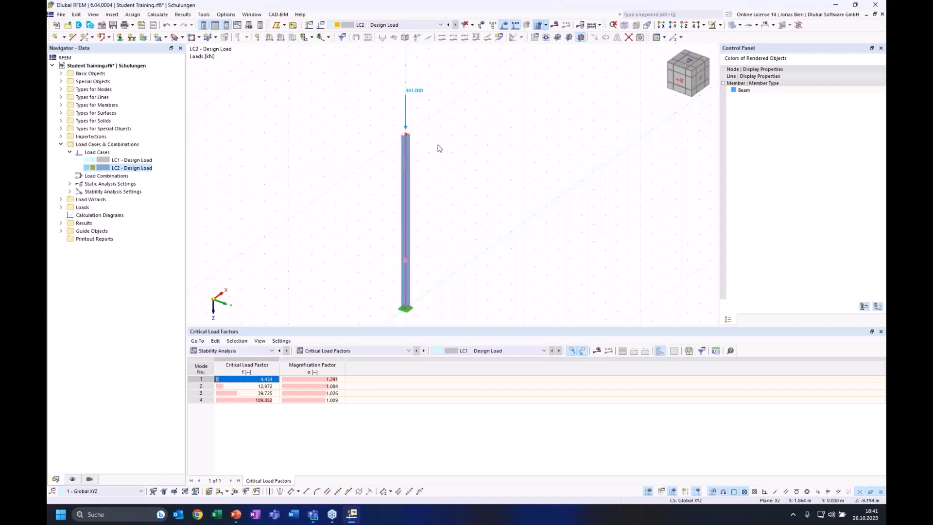
{"action": "left_click", "coordinate": [553, 26]}
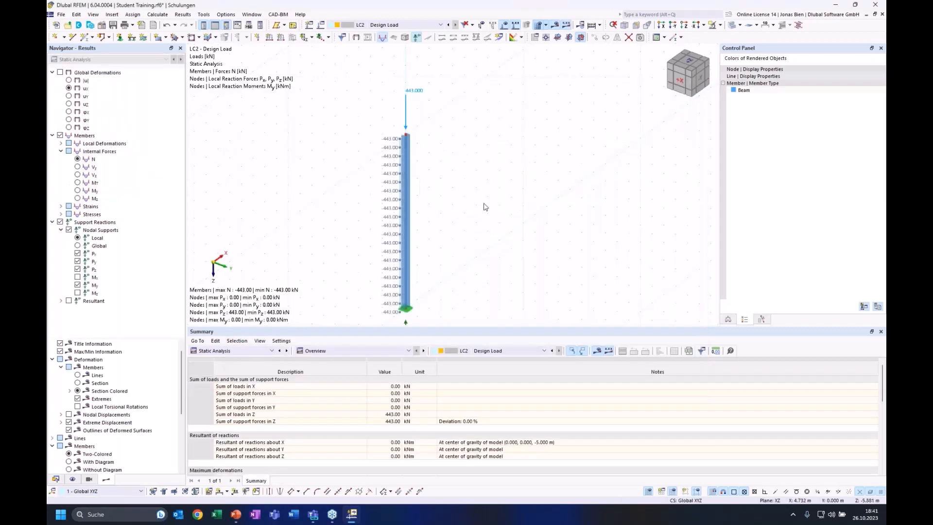
{"action": "middle_click_drag", "start_coordinate": [471, 216], "coordinate": [513, 141]}
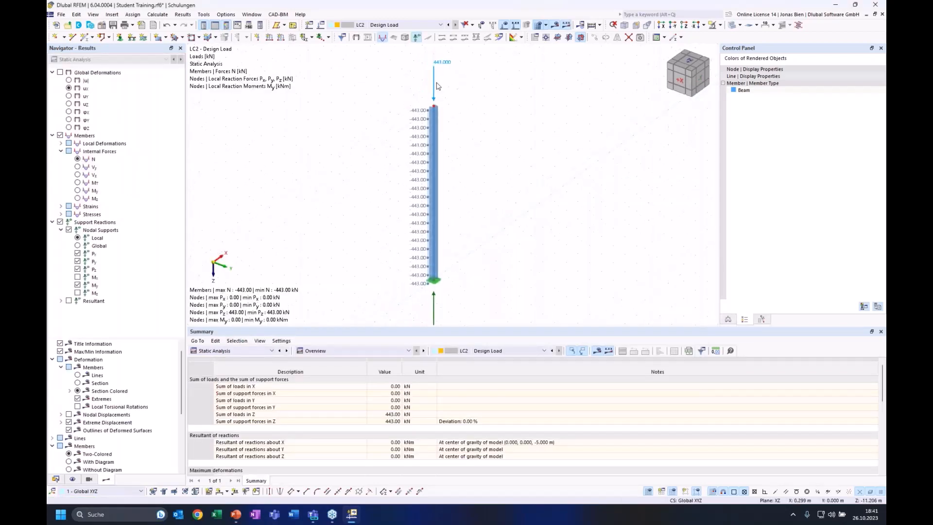
Step: Raise the column-top nodal load FZ in LC2 to 444 kN, run the calculation and dismiss the resulting message
{"action": "double_click", "coordinate": [434, 86]}
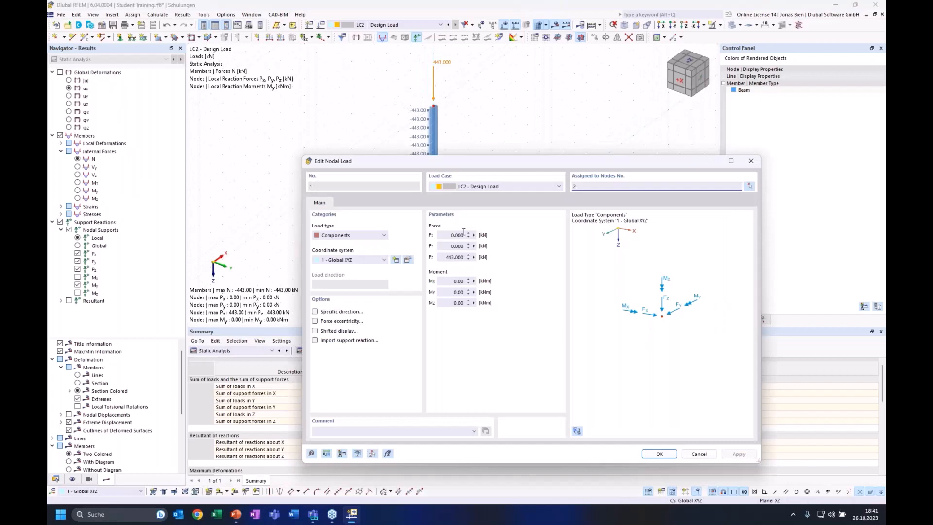
{"action": "left_click", "coordinate": [450, 257]}
{"action": "type", "text": "4"}
{"action": "left_click", "coordinate": [648, 453]}
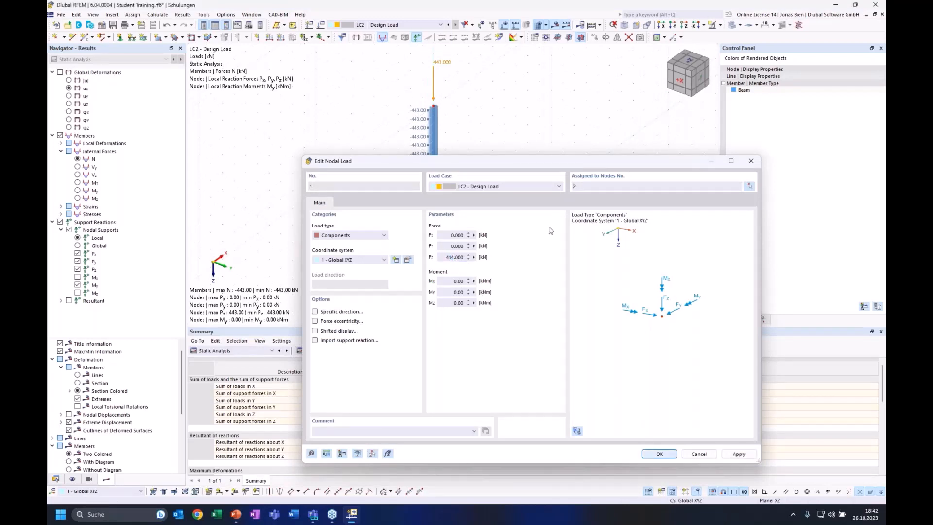
{"action": "left_click", "coordinate": [396, 25]}
{"action": "left_click", "coordinate": [394, 42]}
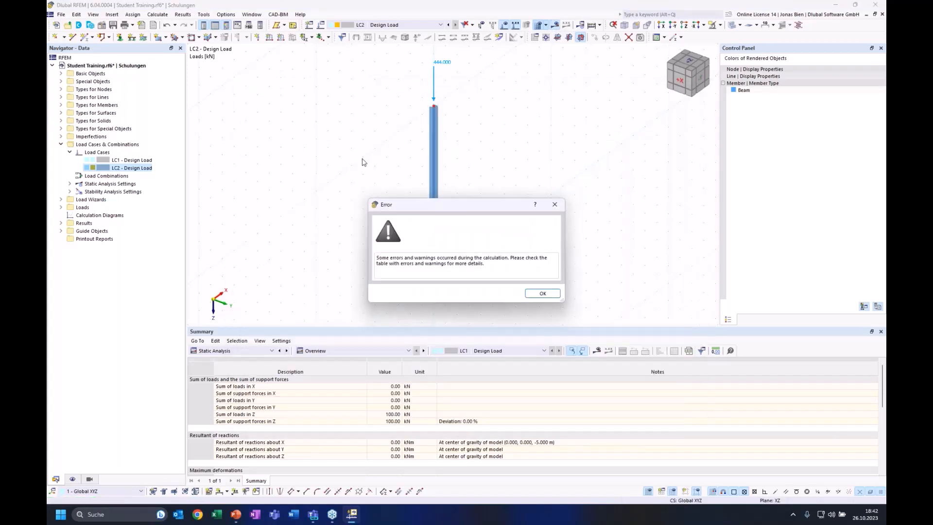
{"action": "left_click", "coordinate": [543, 293]}
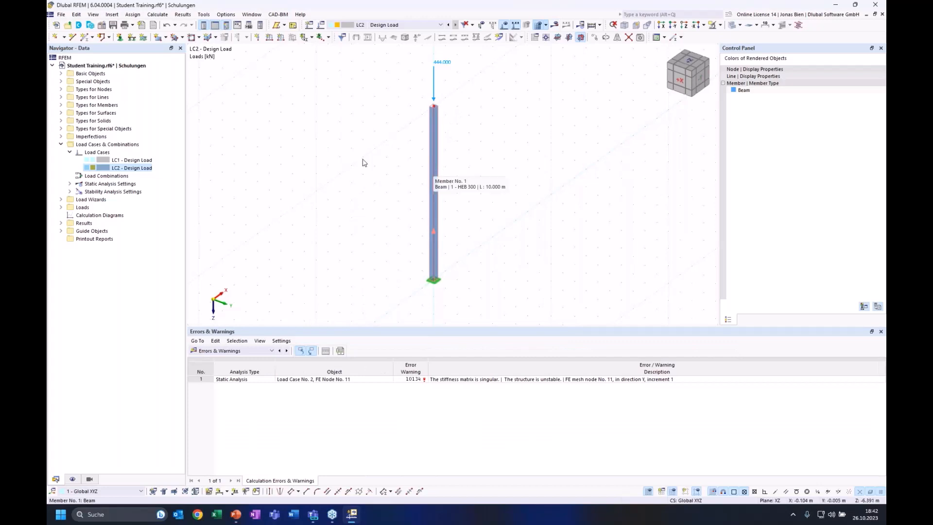
Step: Switch back to load case LC1 and show its stability analysis table of critical load factors
{"action": "left_click", "coordinate": [133, 160]}
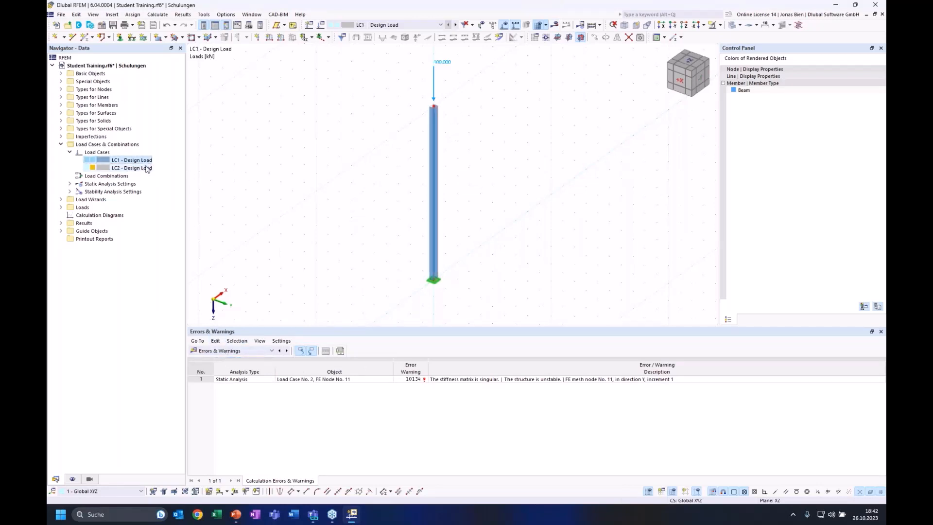
{"action": "left_click", "coordinate": [415, 26]}
{"action": "left_click", "coordinate": [370, 31]}
{"action": "left_click", "coordinate": [233, 350]}
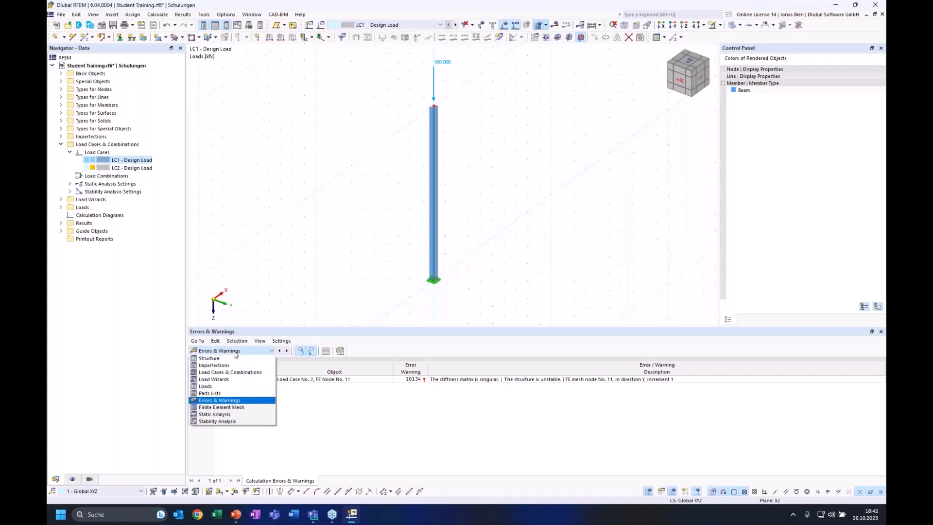
{"action": "left_click", "coordinate": [219, 414]}
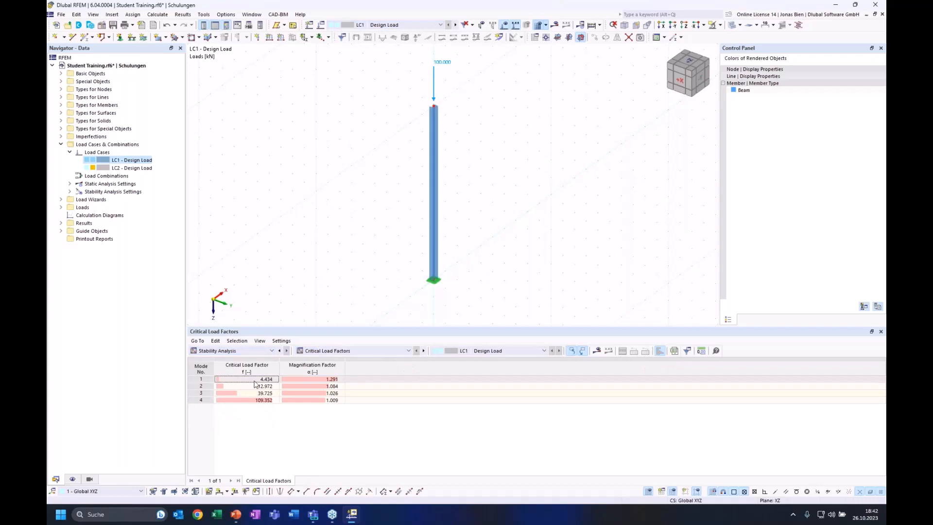
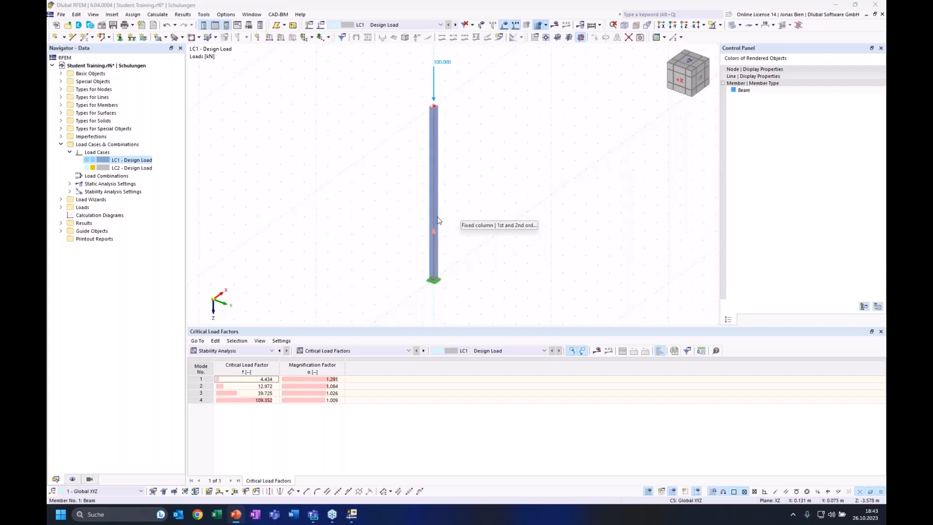
{"action": "left_click", "coordinate": [269, 351]}
{"action": "left_click", "coordinate": [269, 350]}
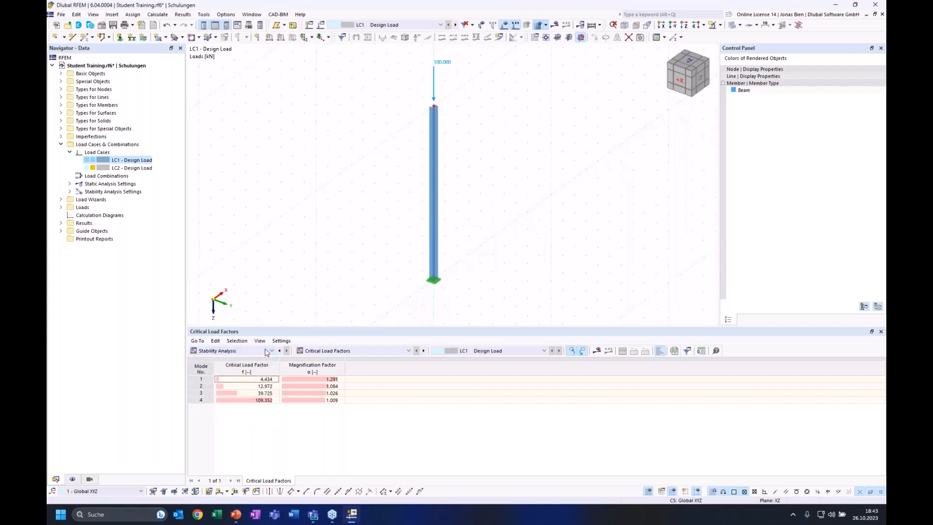
Step: Show the stability results by member with the effective lengths and critical loads of the column
{"action": "left_click", "coordinate": [321, 351]}
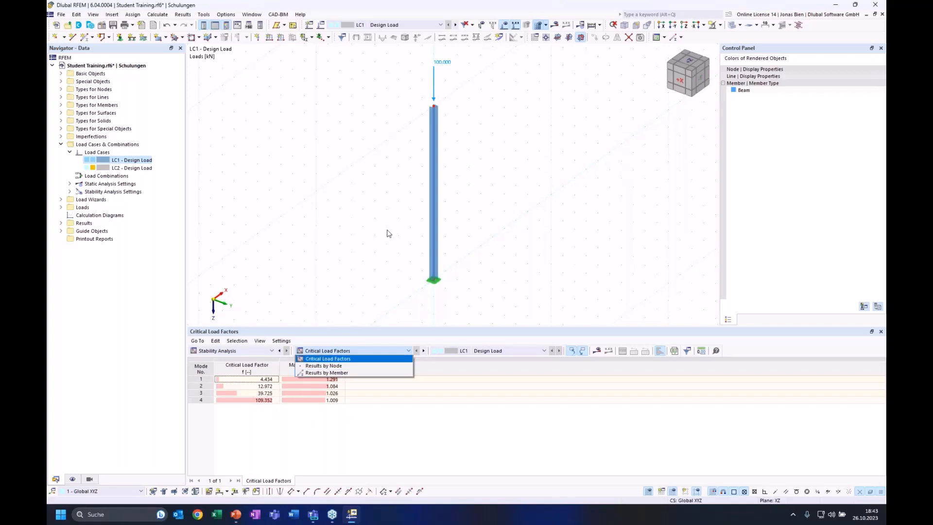
{"action": "left_click", "coordinate": [326, 372]}
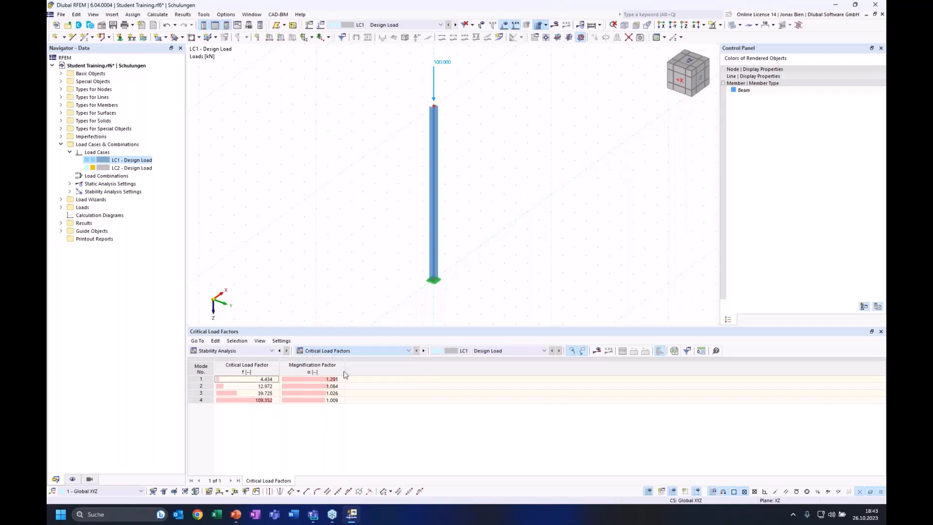
{"action": "left_click", "coordinate": [474, 480]}
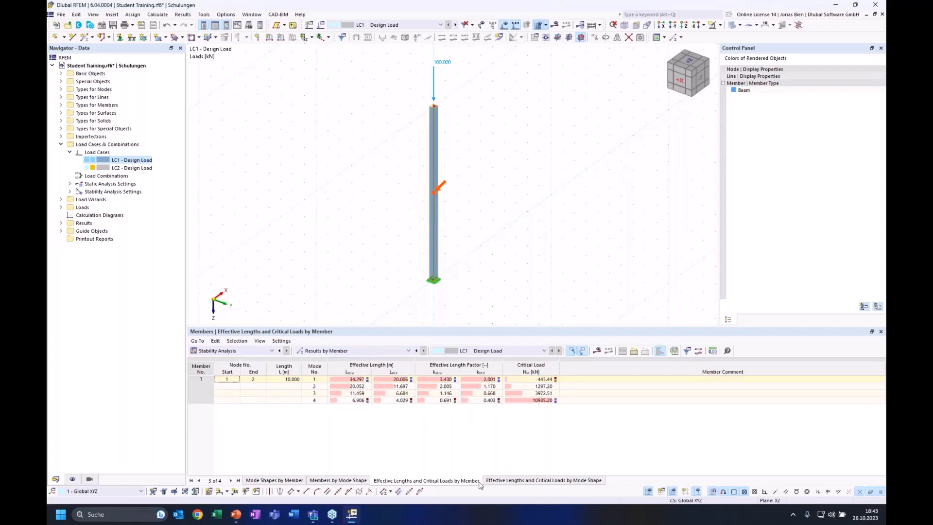
{"action": "left_click", "coordinate": [513, 481]}
{"action": "left_click", "coordinate": [451, 481]}
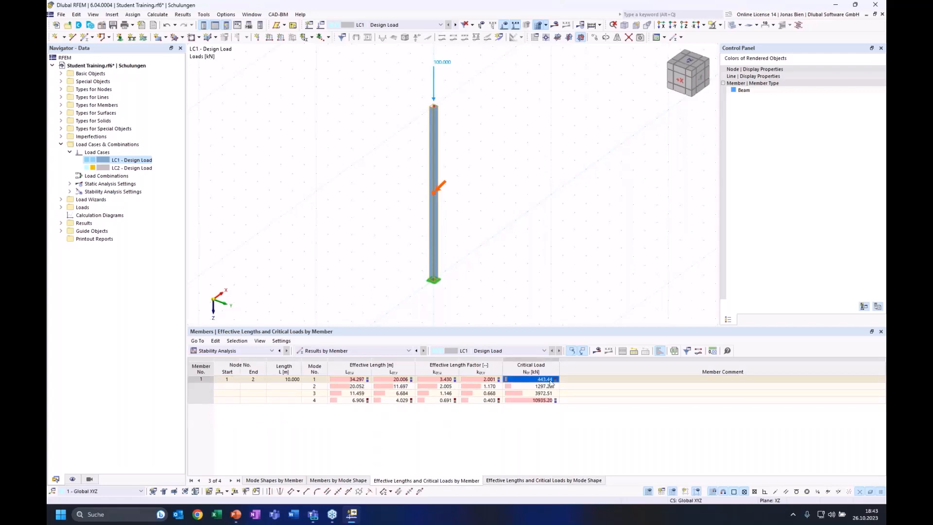
Step: Examine the critical load and the effective length factor k cr,v of mode 1 for the column, relating them to its section axes
{"action": "left_click", "coordinate": [541, 387]}
{"action": "left_click", "coordinate": [542, 383]}
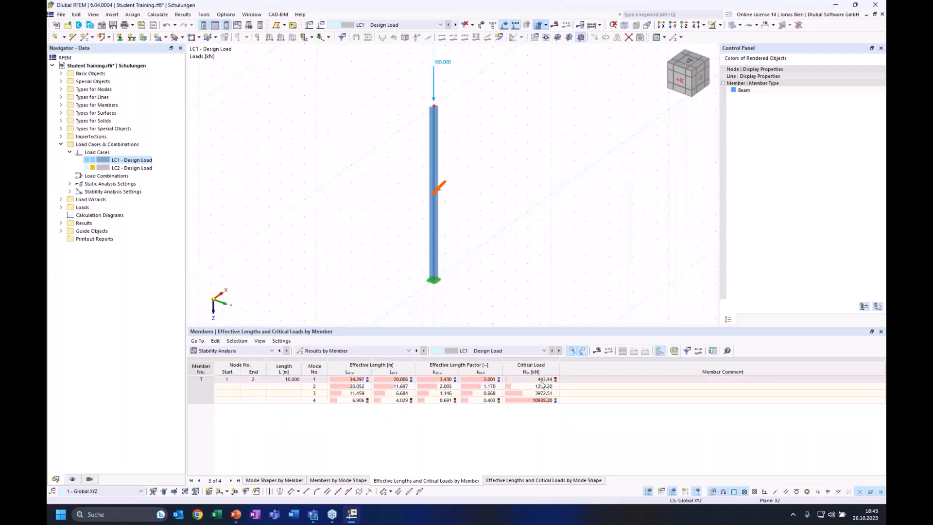
{"action": "left_click", "coordinate": [540, 382]}
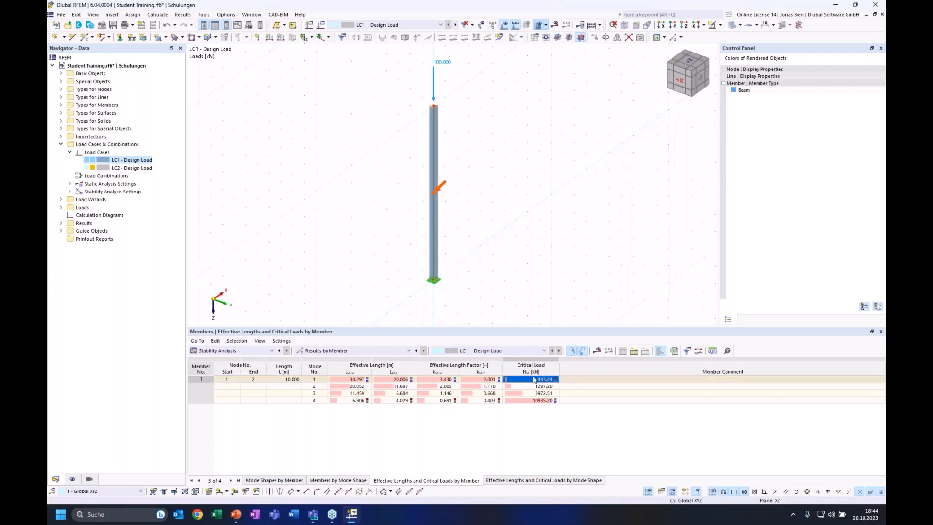
{"action": "key", "text": "Escape"}
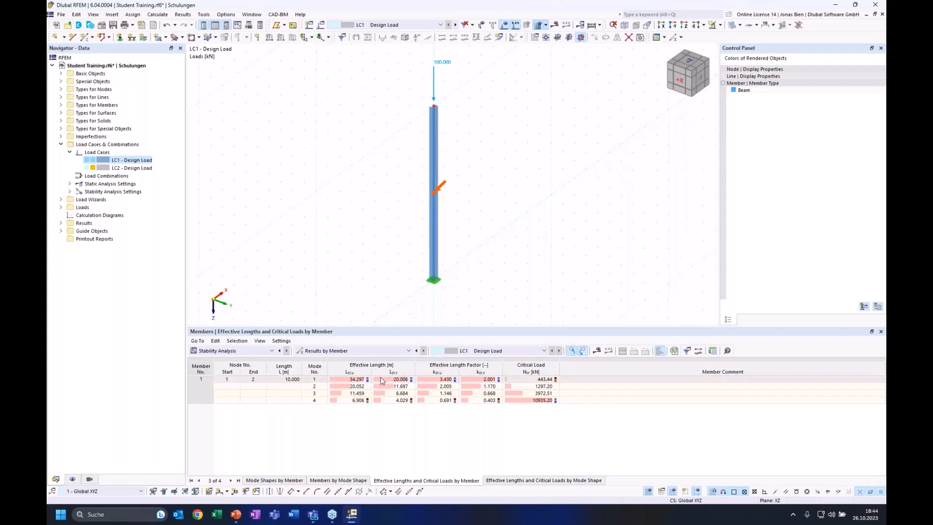
{"action": "middle_click_drag", "start_coordinate": [481, 267], "coordinate": [511, 261]}
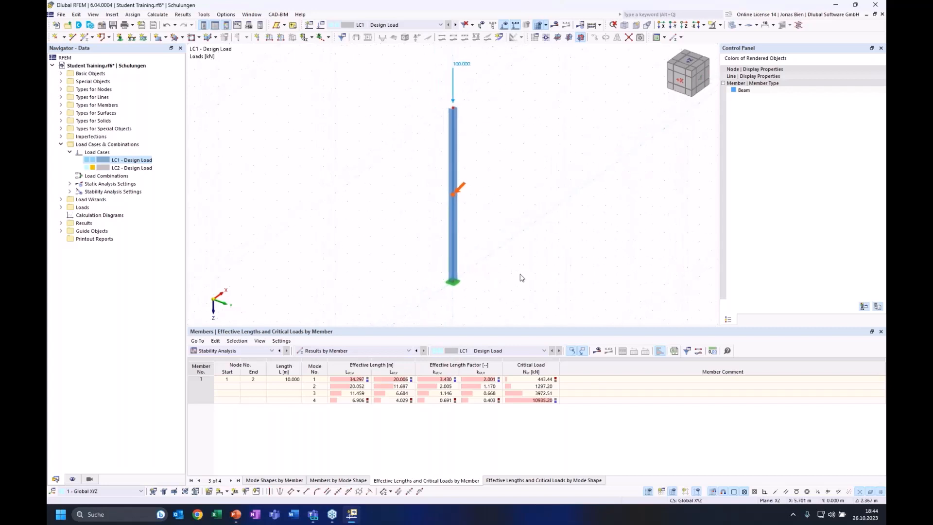
{"action": "left_click", "coordinate": [494, 381]}
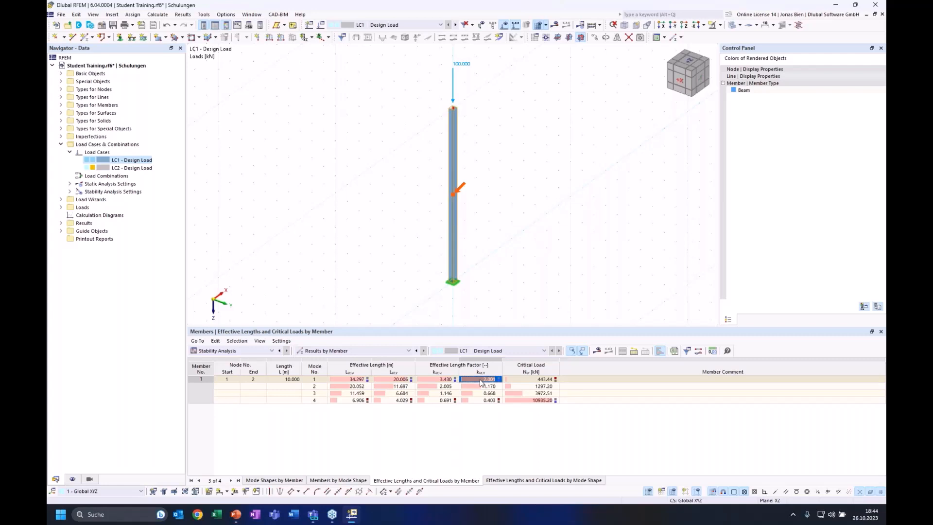
{"action": "left_click", "coordinate": [532, 380]}
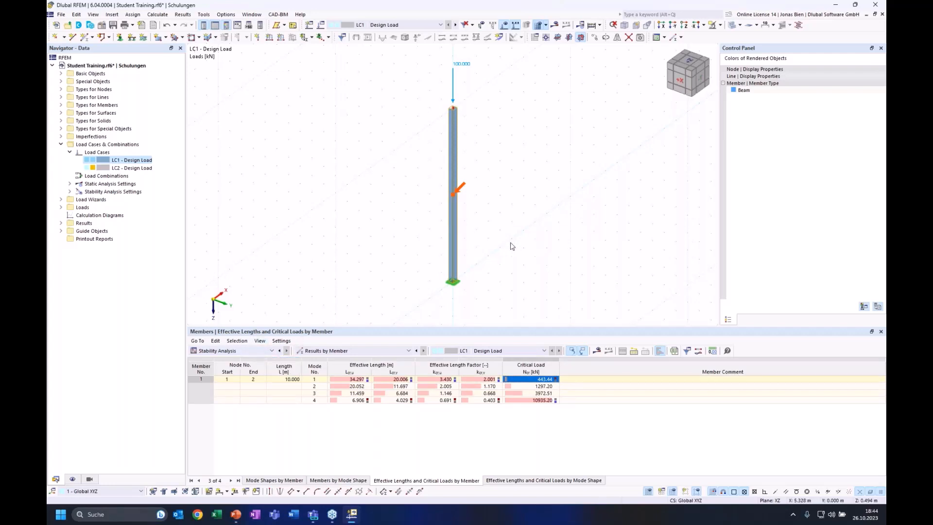
{"action": "middle_click_drag", "start_coordinate": [514, 248], "coordinate": [487, 245], "text": "ctrl"}
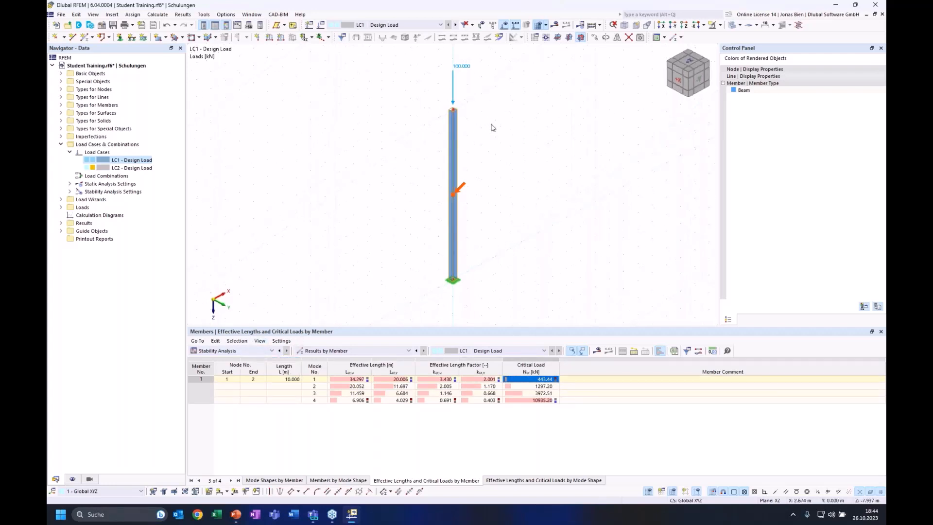
{"action": "left_click", "coordinate": [479, 380]}
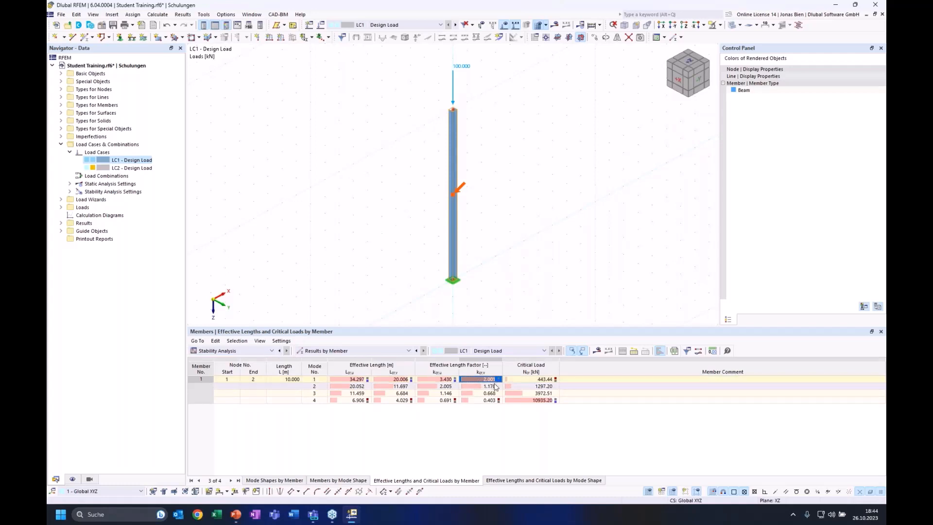
Step: Examine the critical load of mode 2 for the column and relate it to the column's orientation in the model
{"action": "key", "text": "Escape"}
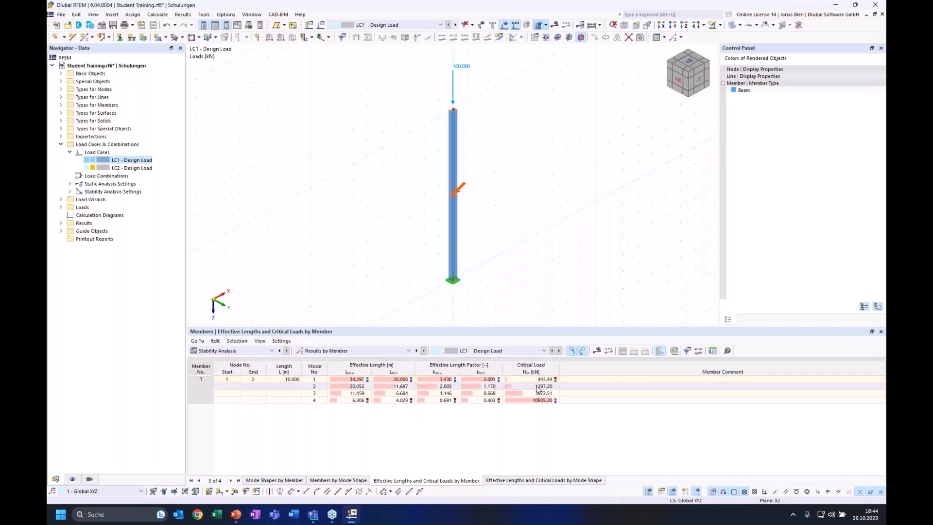
{"action": "left_click", "coordinate": [531, 386]}
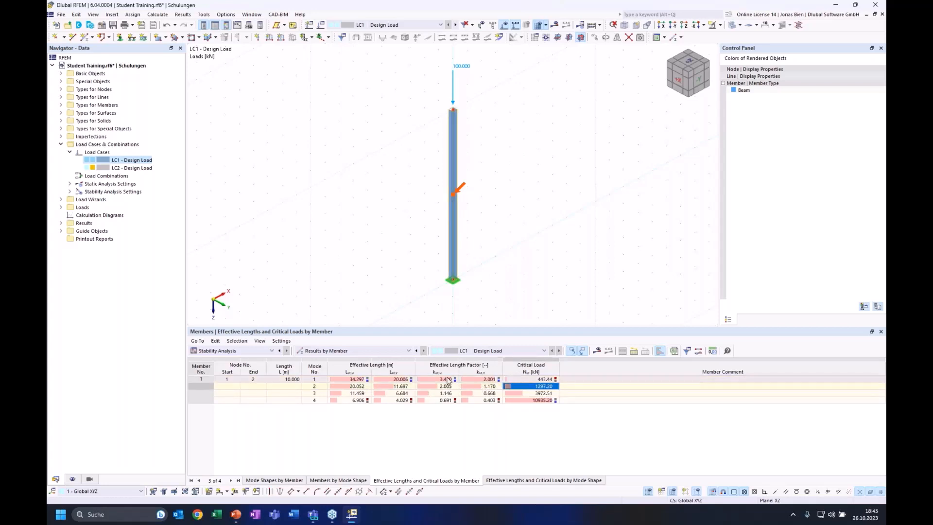
{"action": "middle_click_drag", "start_coordinate": [508, 235], "coordinate": [502, 243], "text": "ctrl"}
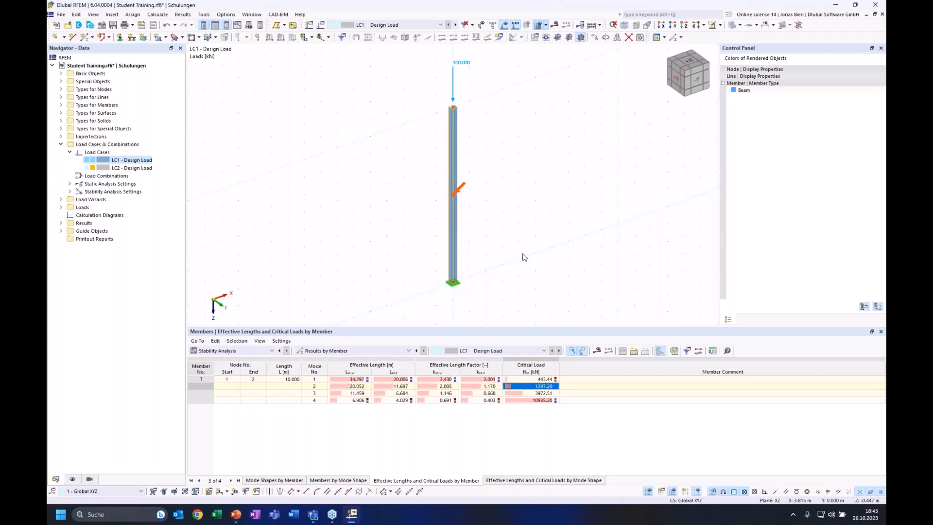
{"action": "middle_click_drag", "start_coordinate": [510, 237], "coordinate": [578, 258], "text": "ctrl"}
{"action": "left_click", "coordinate": [528, 243]}
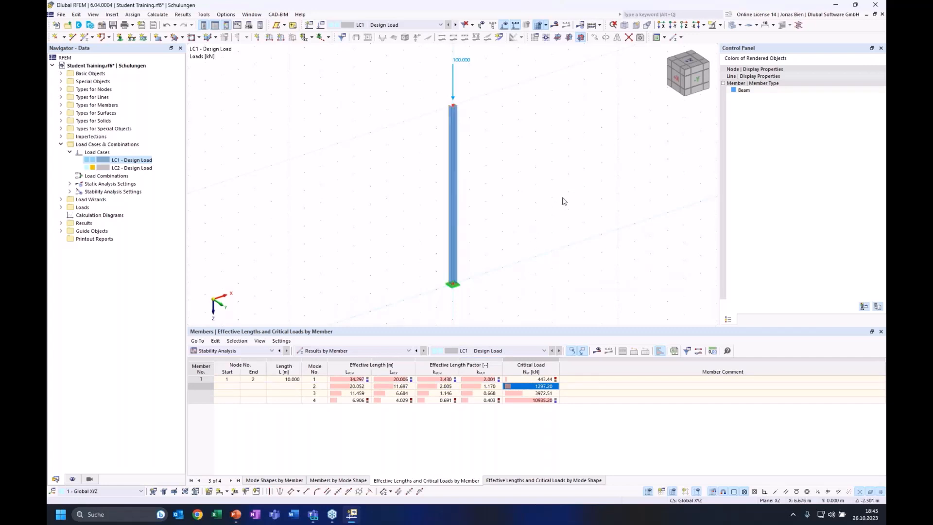
{"action": "middle_click_drag", "start_coordinate": [552, 197], "coordinate": [484, 142], "text": "ctrl"}
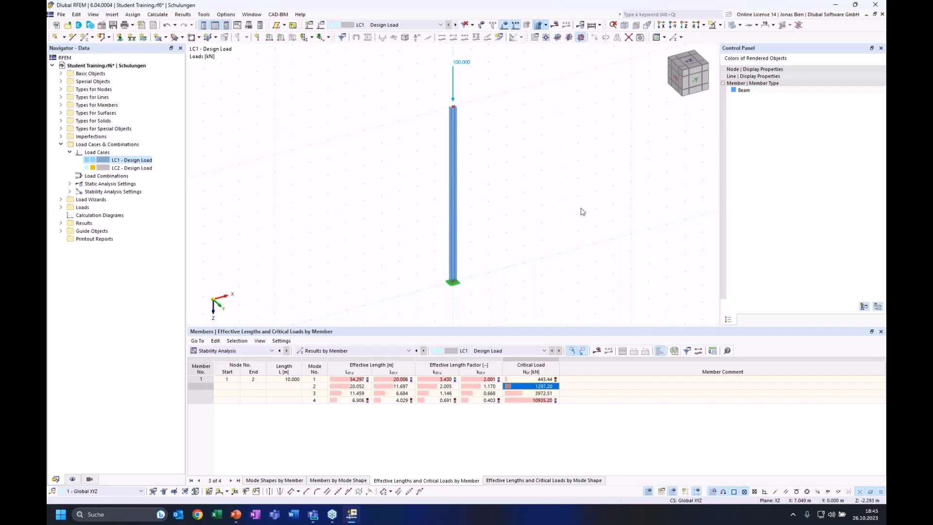
{"action": "mouse_move", "coordinate": [551, 212]}
{"action": "middle_mouse_down", "text": "ctrl"}
{"action": "mouse_move", "coordinate": [504, 204]}
{"action": "mouse_move", "coordinate": [540, 216]}
{"action": "middle_mouse_up", "text": "ctrl"}
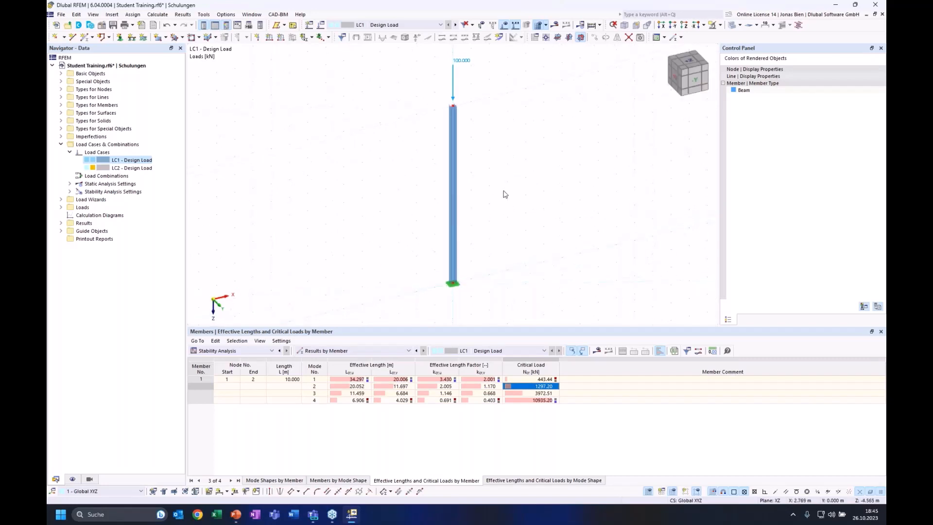
{"action": "left_click_drag", "start_coordinate": [416, 45], "coordinate": [524, 140]}
{"action": "left_click", "coordinate": [534, 195]}
{"action": "middle_click_drag", "start_coordinate": [550, 213], "coordinate": [540, 218]}
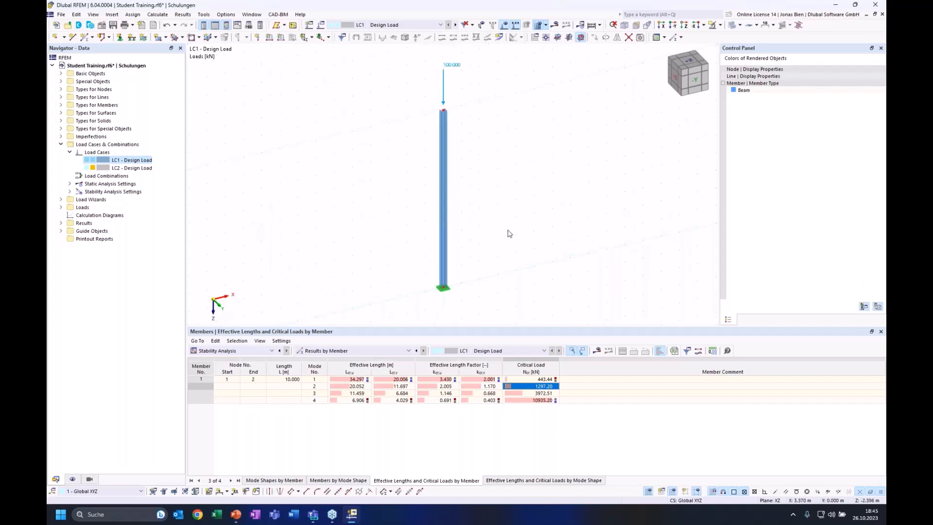
{"action": "left_click_drag", "start_coordinate": [412, 63], "coordinate": [484, 146]}
{"action": "left_click_drag", "start_coordinate": [416, 56], "coordinate": [487, 123]}
{"action": "mouse_move", "coordinate": [513, 195]}
{"action": "middle_mouse_down", "text": "ctrl"}
{"action": "mouse_move", "coordinate": [502, 187]}
{"action": "mouse_move", "coordinate": [523, 188]}
{"action": "middle_mouse_up", "text": "ctrl"}
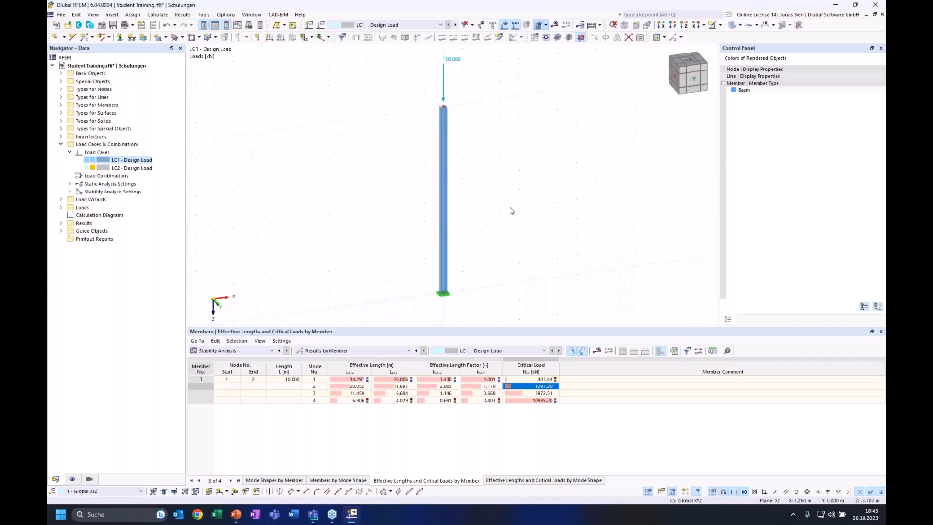
Step: Shorten the column to 4 m by moving its top node down, and copy it with its support and load 10 m along X
{"action": "middle_click_drag", "start_coordinate": [545, 225], "coordinate": [527, 221]}
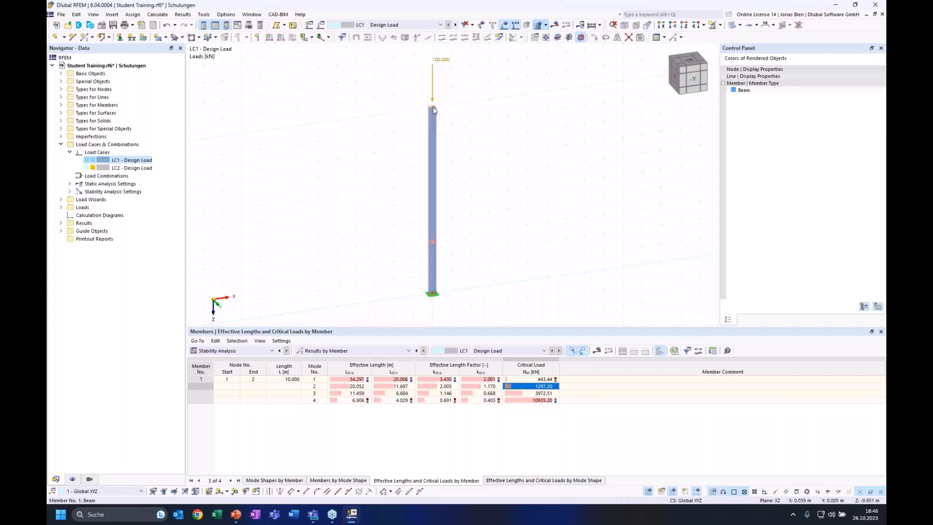
{"action": "left_click", "coordinate": [433, 219]}
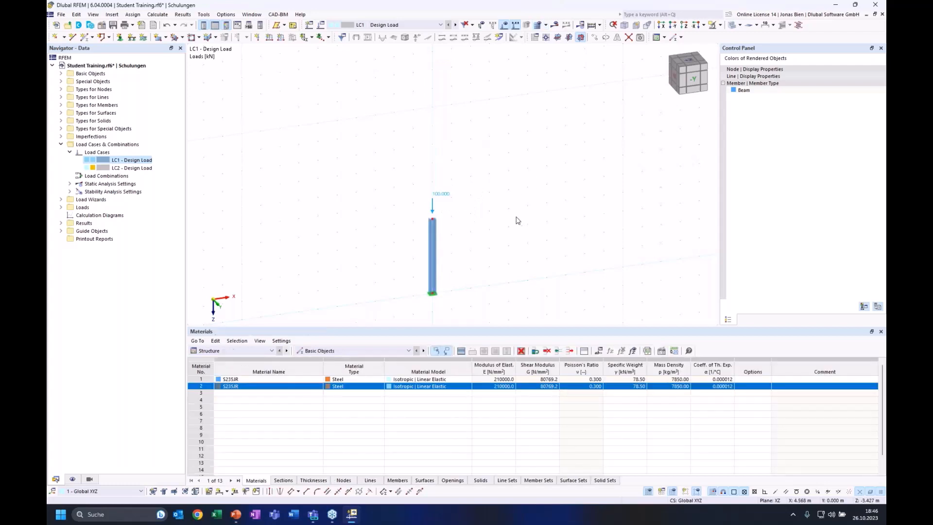
{"action": "middle_click_drag", "start_coordinate": [508, 213], "coordinate": [518, 241], "text": "ctrl"}
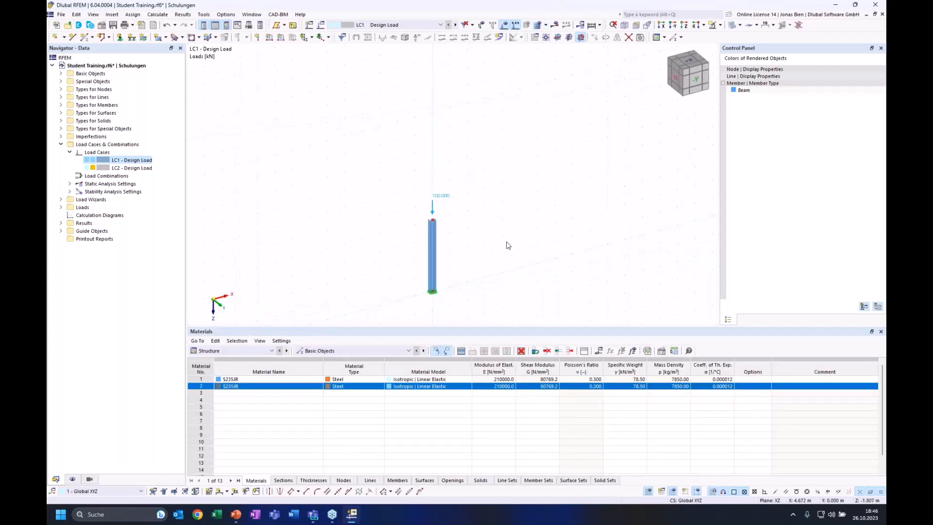
{"action": "left_click_drag", "start_coordinate": [354, 156], "coordinate": [545, 325]}
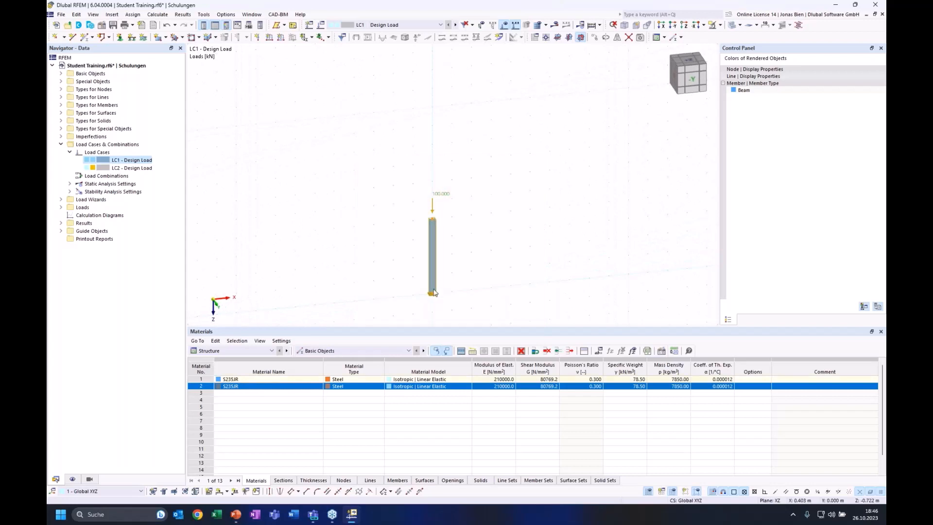
{"action": "left_click_drag", "start_coordinate": [466, 279], "coordinate": [628, 275], "text": "ctrl"}
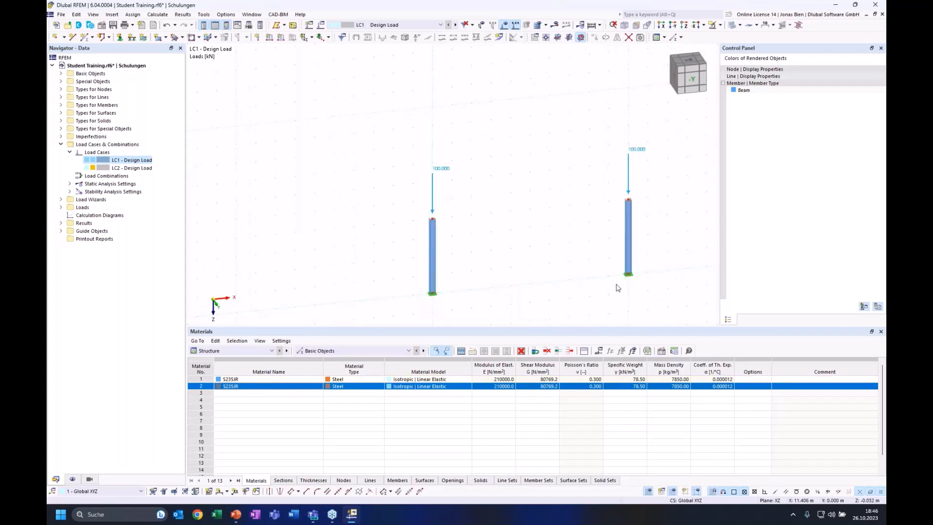
Step: Add a single HEB 300 S235JR beam member connecting the tops of the two columns into a portal frame
{"action": "left_click", "coordinate": [691, 79]}
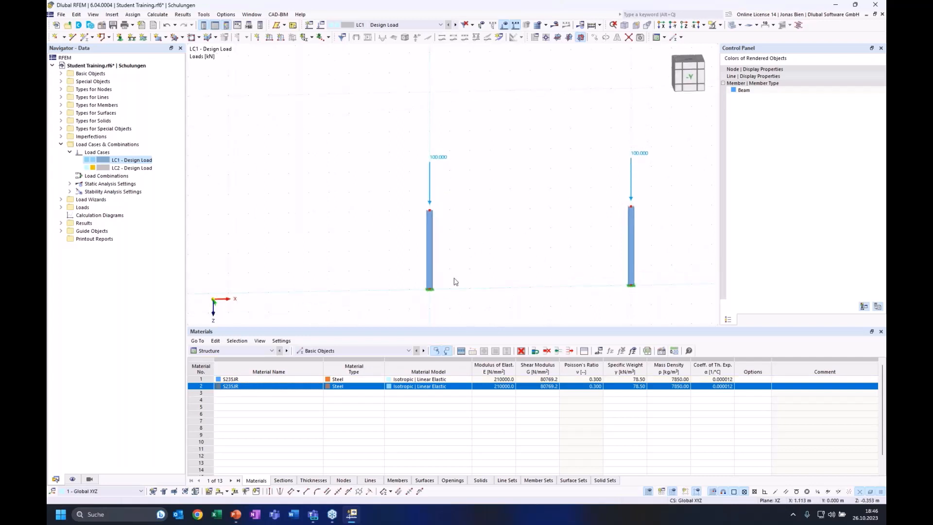
{"action": "left_click", "coordinate": [86, 37]}
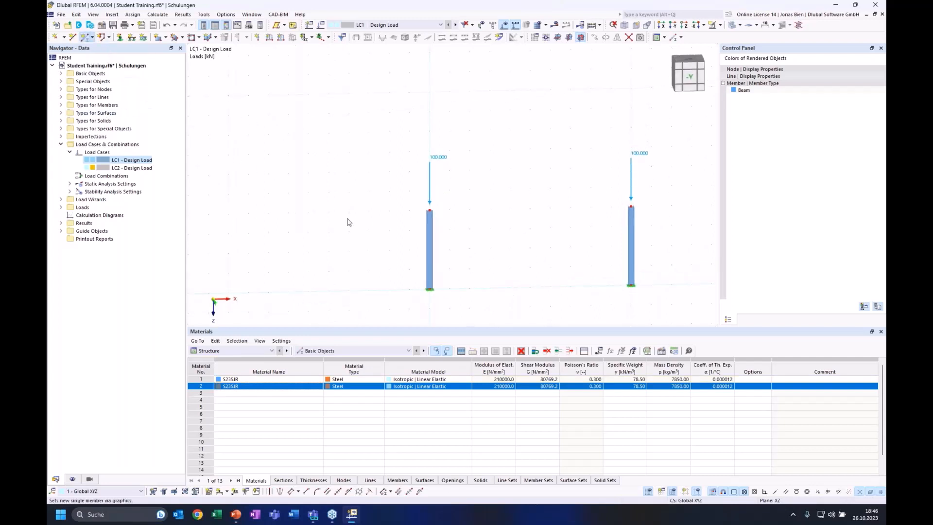
{"action": "left_click", "coordinate": [208, 108]}
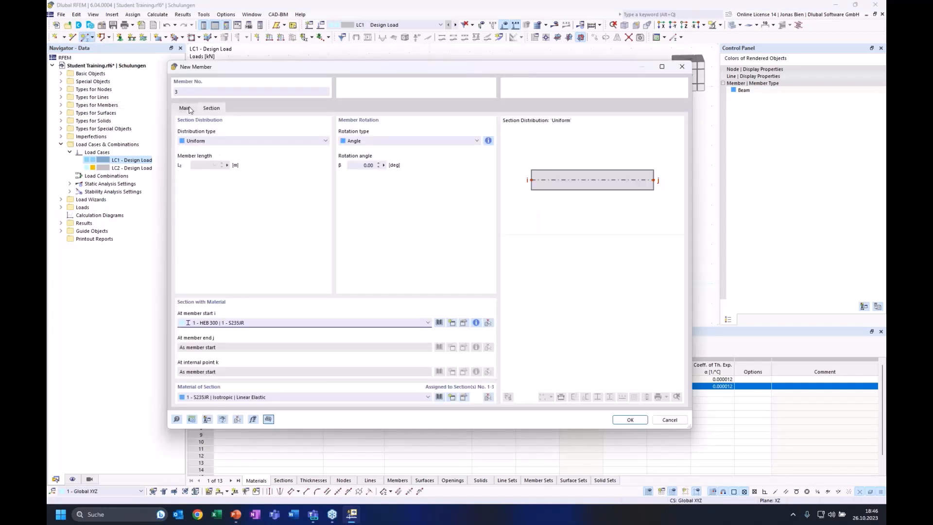
{"action": "left_click", "coordinate": [189, 109]}
{"action": "left_click", "coordinate": [630, 419]}
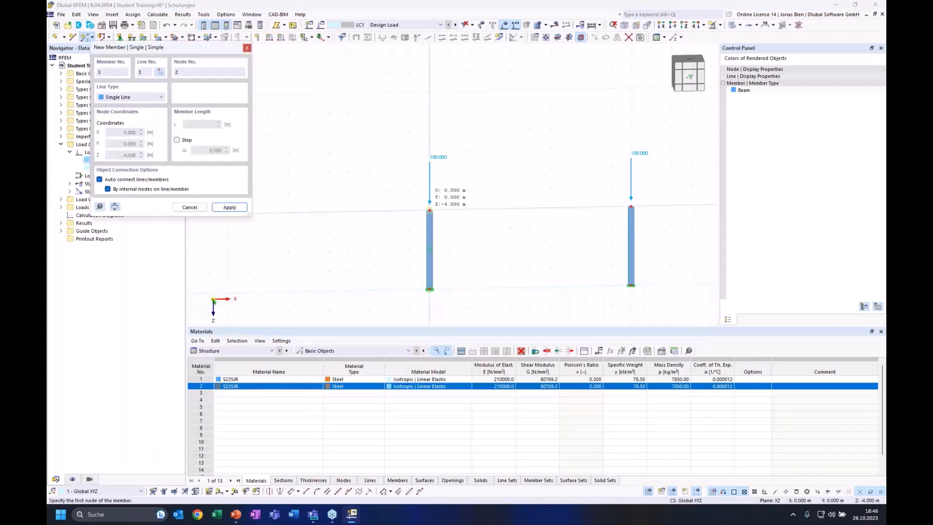
{"action": "left_click", "coordinate": [430, 210]}
{"action": "left_click", "coordinate": [630, 206]}
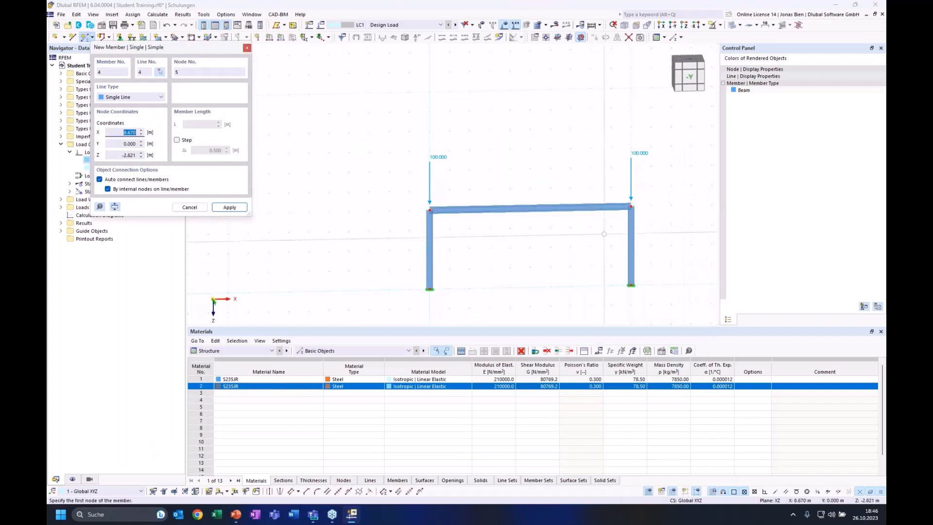
{"action": "key", "text": "Escape"}
Step: Calculate the results of LC1 for the portal frame and display its stability analysis with the mode shape and critical load factors
{"action": "middle_click_drag", "start_coordinate": [640, 255], "coordinate": [532, 261], "text": "ctrl"}
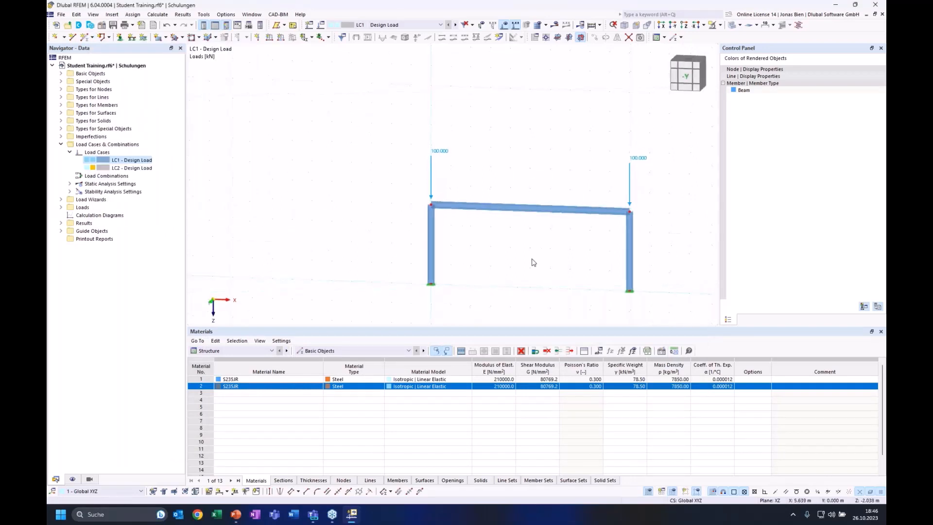
{"action": "scroll", "coordinate": [532, 260], "scroll_direction": "up", "scroll_amount": 1}
{"action": "left_click", "coordinate": [684, 75]}
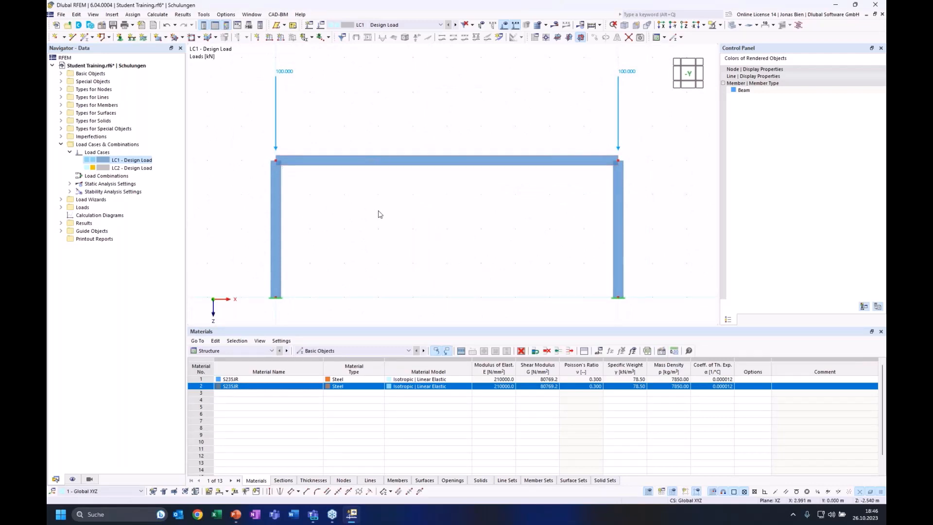
{"action": "middle_click_drag", "start_coordinate": [395, 243], "coordinate": [463, 241], "text": "ctrl"}
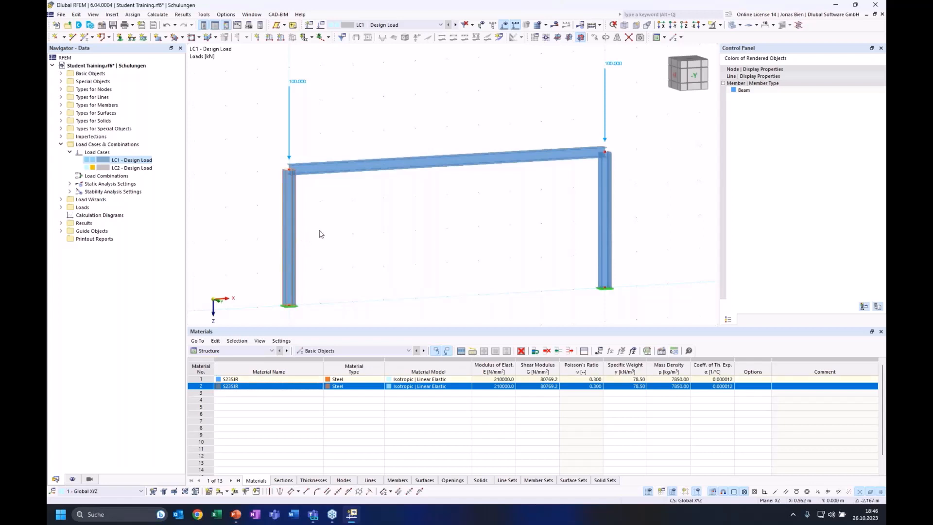
{"action": "left_click", "coordinate": [288, 239]}
{"action": "middle_click_drag", "start_coordinate": [456, 205], "coordinate": [460, 204]}
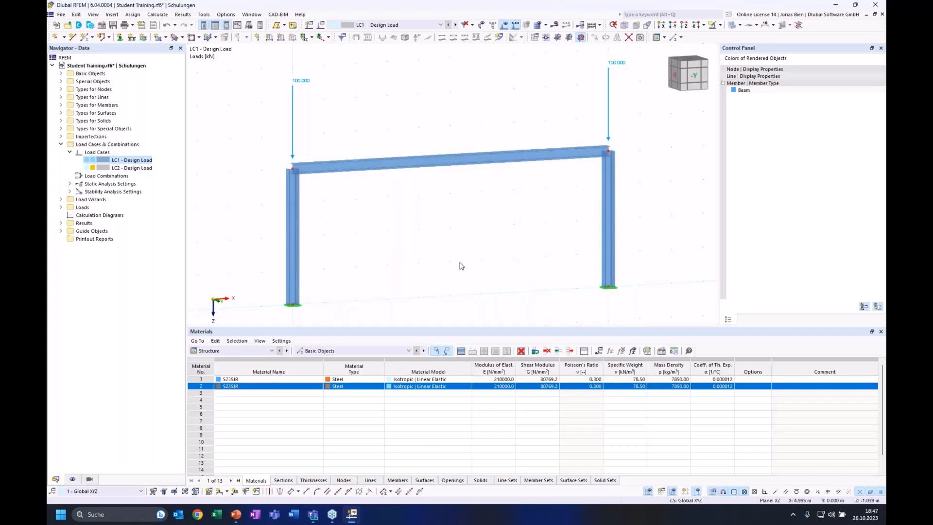
{"action": "left_click", "coordinate": [554, 26]}
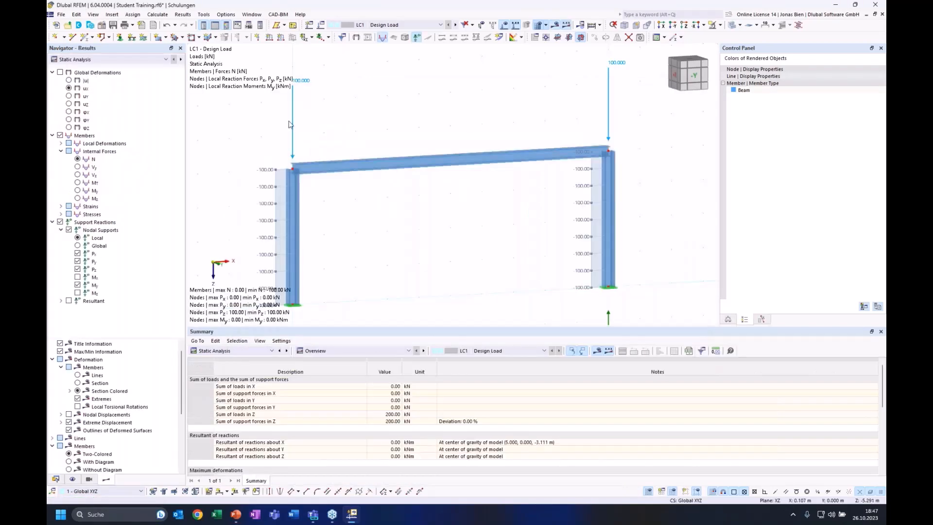
{"action": "left_click", "coordinate": [117, 74]}
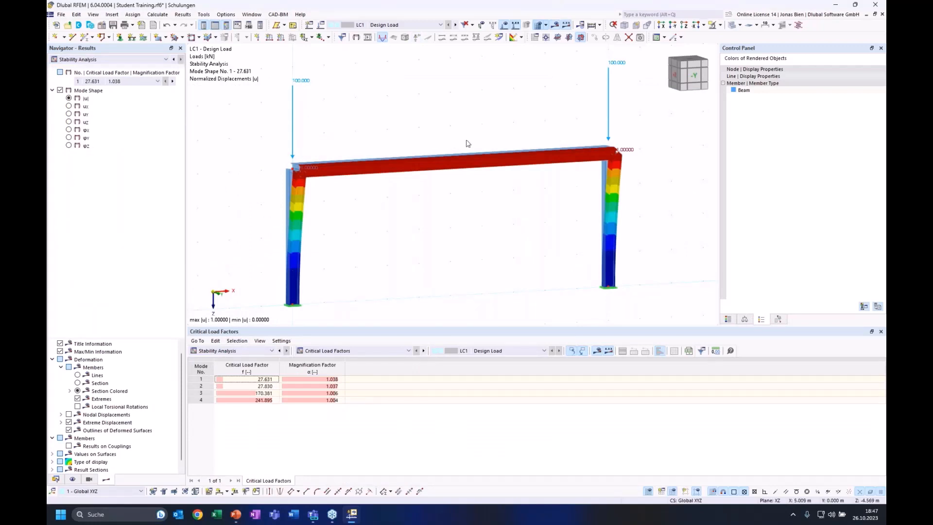
Step: Examine the mode 1 buckling shape of the frame from the side and from oblique views, alongside its critical load factor
{"action": "middle_click_drag", "start_coordinate": [459, 123], "coordinate": [569, 116], "text": "ctrl"}
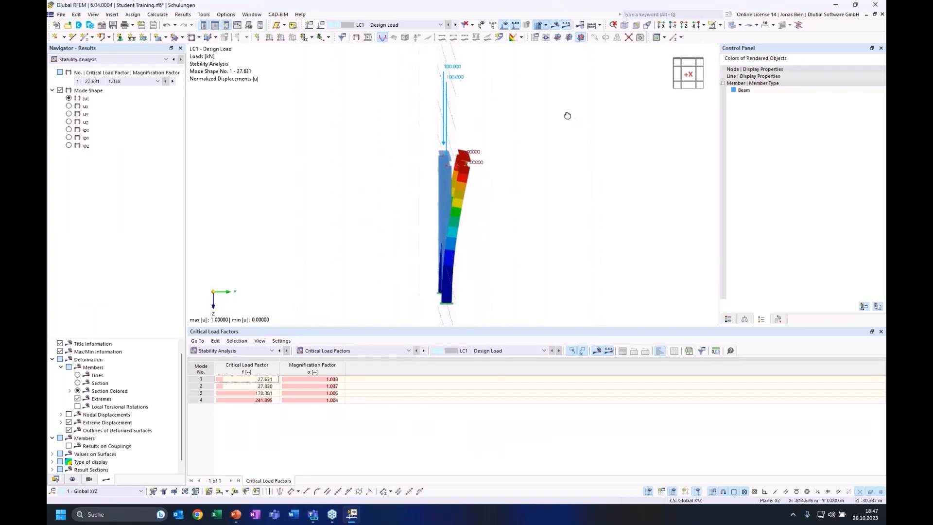
{"action": "left_click", "coordinate": [261, 380]}
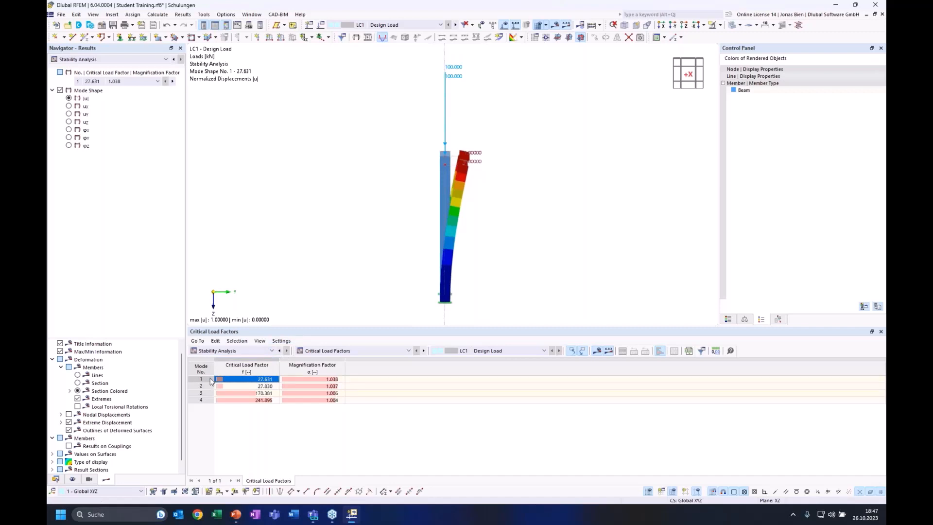
{"action": "middle_click_drag", "start_coordinate": [555, 187], "coordinate": [513, 182], "text": "ctrl"}
{"action": "middle_click_drag", "start_coordinate": [532, 148], "coordinate": [540, 150], "text": "ctrl"}
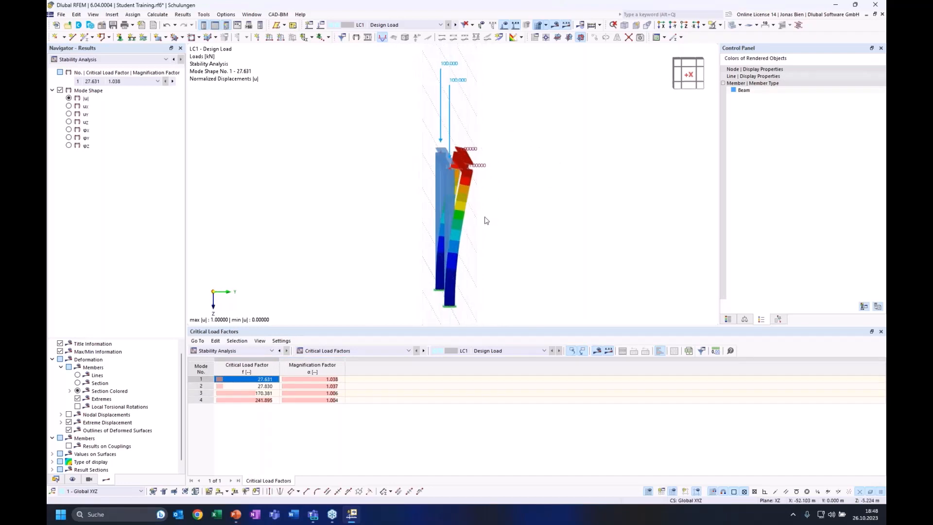
{"action": "middle_click_drag", "start_coordinate": [485, 221], "coordinate": [455, 197], "text": "ctrl"}
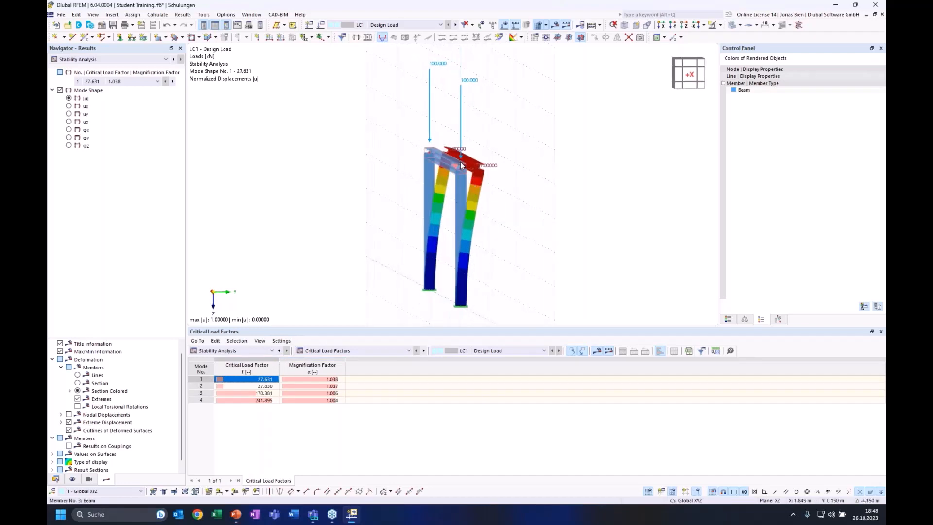
{"action": "middle_click_drag", "start_coordinate": [532, 181], "coordinate": [506, 195], "text": "ctrl"}
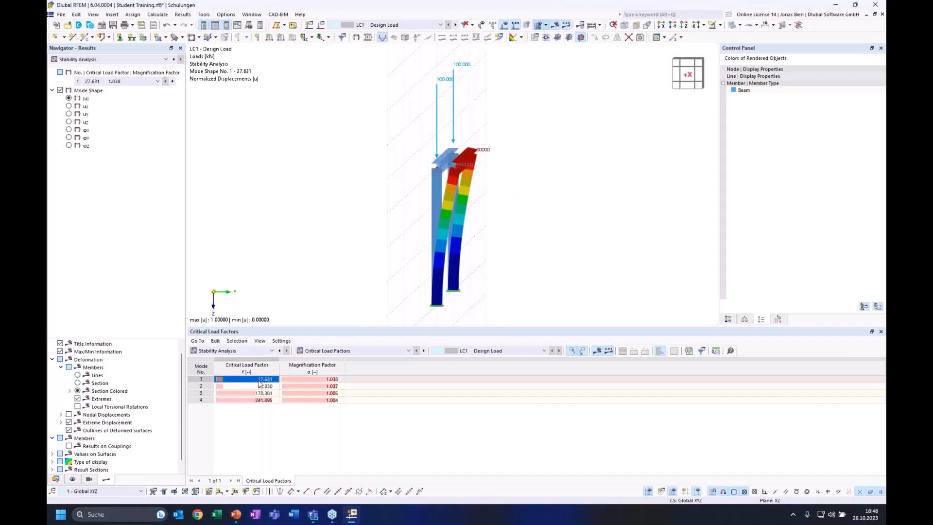
{"action": "middle_click_drag", "start_coordinate": [485, 164], "coordinate": [454, 155], "text": "ctrl"}
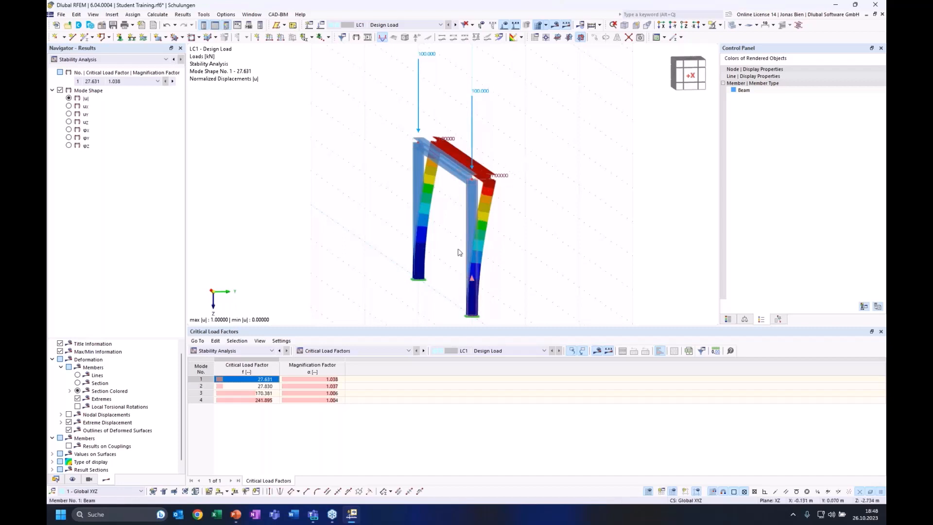
{"action": "middle_click_drag", "start_coordinate": [479, 208], "coordinate": [464, 148], "text": "ctrl"}
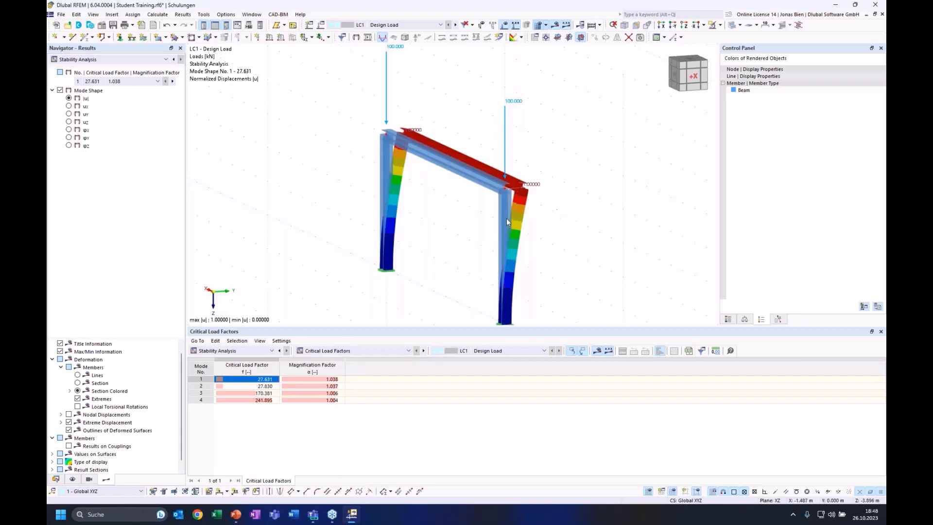
Step: Show mode shape 2 of the frame and inspect how the columns and beam deform from several angles
{"action": "key", "text": "Down"}
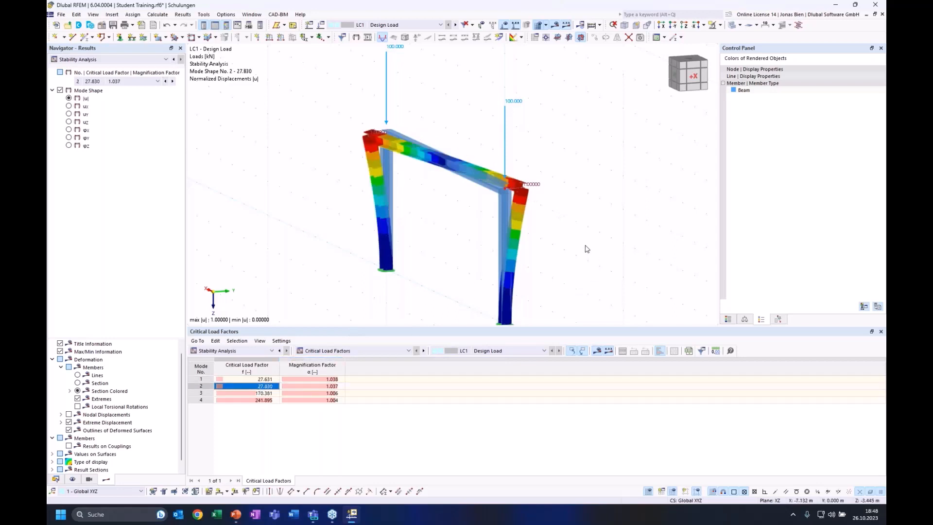
{"action": "mouse_move", "coordinate": [587, 249]}
{"action": "middle_mouse_down", "text": "ctrl"}
{"action": "mouse_move", "coordinate": [573, 266]}
{"action": "mouse_move", "coordinate": [602, 264]}
{"action": "mouse_move", "coordinate": [616, 214]}
{"action": "mouse_move", "coordinate": [637, 241]}
{"action": "mouse_move", "coordinate": [535, 248]}
{"action": "mouse_move", "coordinate": [578, 236]}
{"action": "middle_mouse_up", "text": "ctrl"}
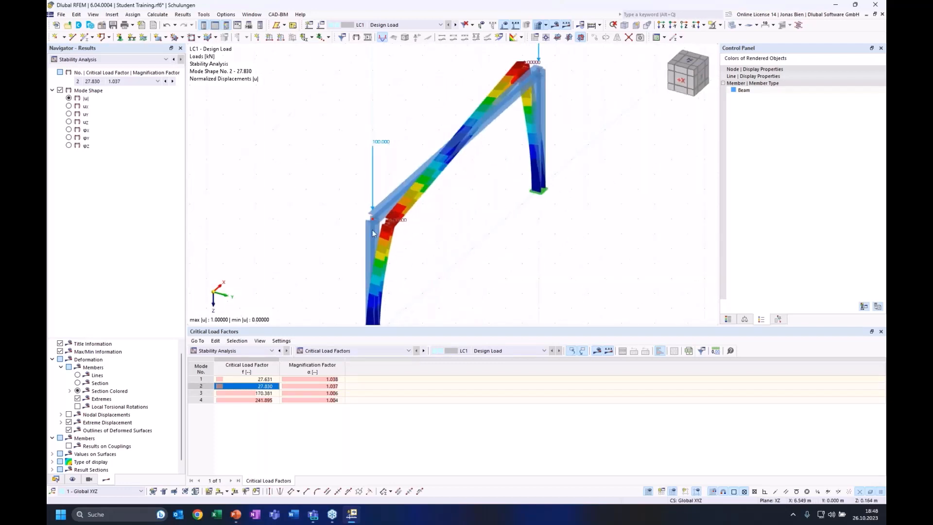
{"action": "middle_click_drag", "start_coordinate": [516, 264], "coordinate": [510, 212], "text": "ctrl"}
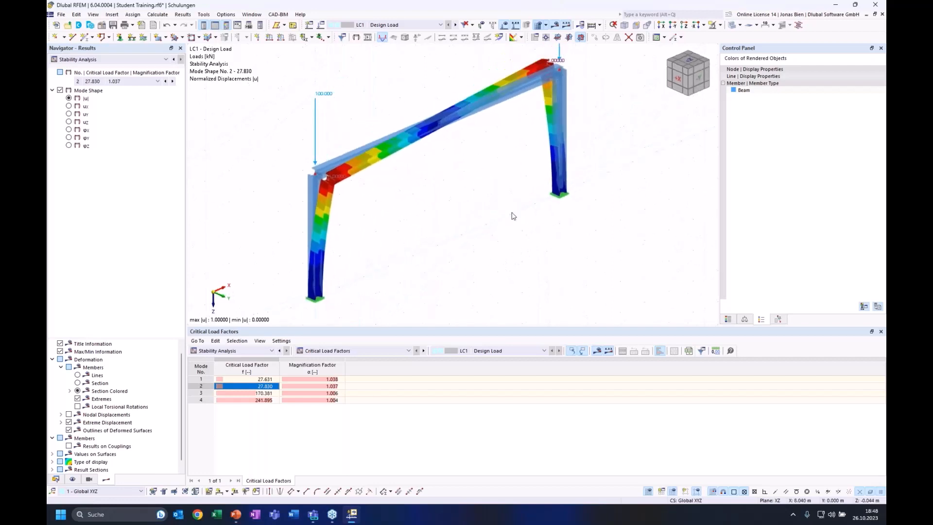
Step: Show mode shape 3 and view the frame's in-plane buckling from the front in the -Y view
{"action": "left_click", "coordinate": [261, 394]}
{"action": "middle_click_drag", "start_coordinate": [513, 248], "coordinate": [478, 235], "text": "ctrl"}
{"action": "left_click", "coordinate": [684, 82]}
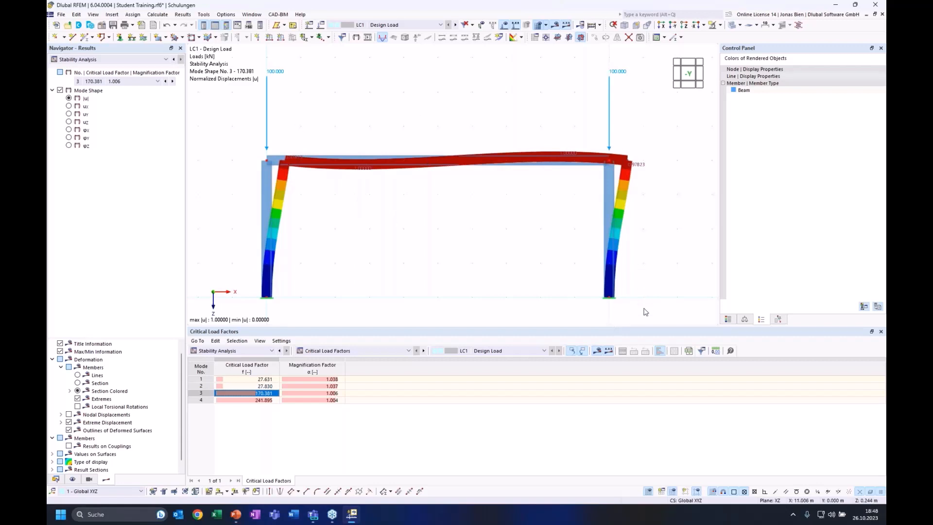
Step: Delete the beam and the right-hand column of the frame, and display the stability analysis of LC1 for the remaining cantilever
{"action": "left_click_drag", "start_coordinate": [648, 313], "coordinate": [518, 109]}
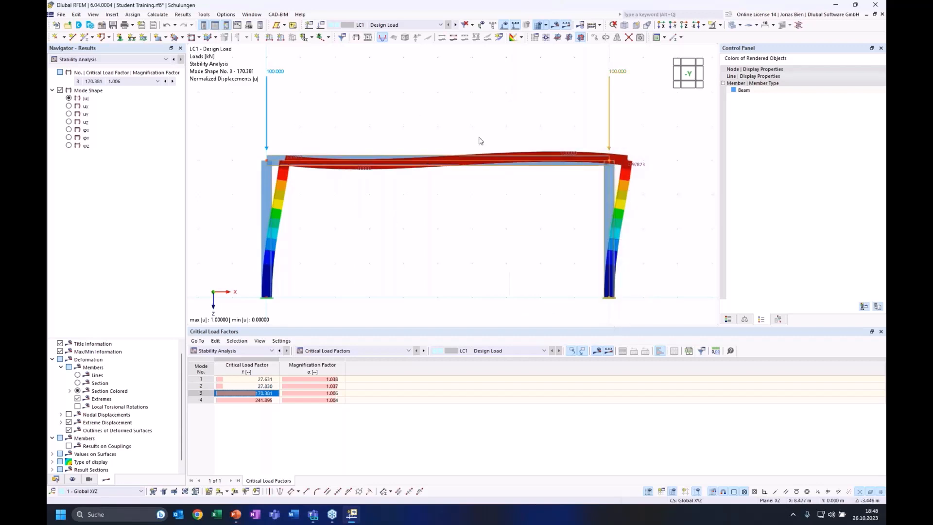
{"action": "key", "text": "Delete"}
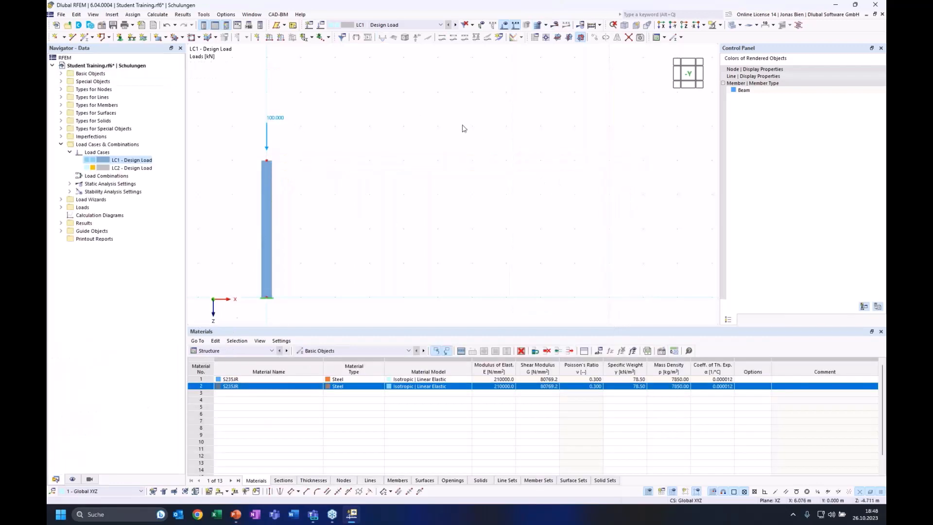
{"action": "left_click", "coordinate": [559, 26]}
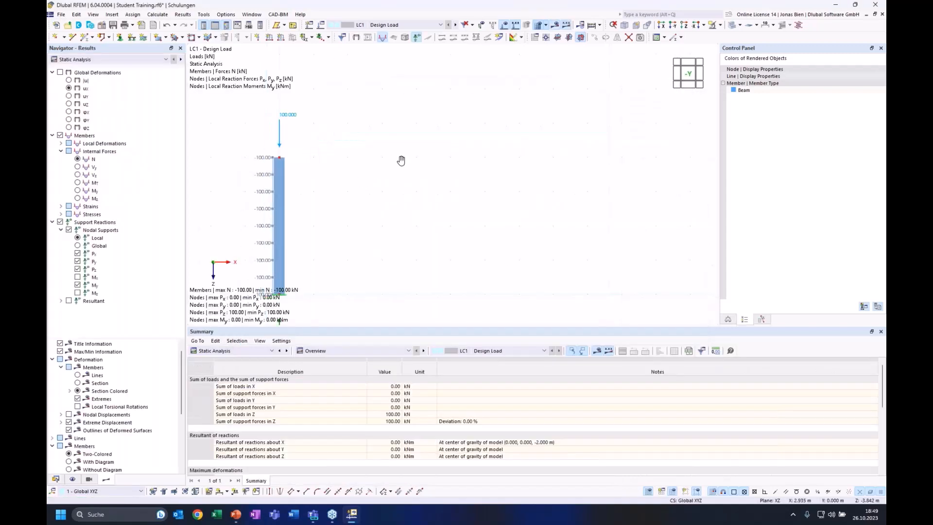
{"action": "middle_click_drag", "start_coordinate": [401, 160], "coordinate": [524, 122]}
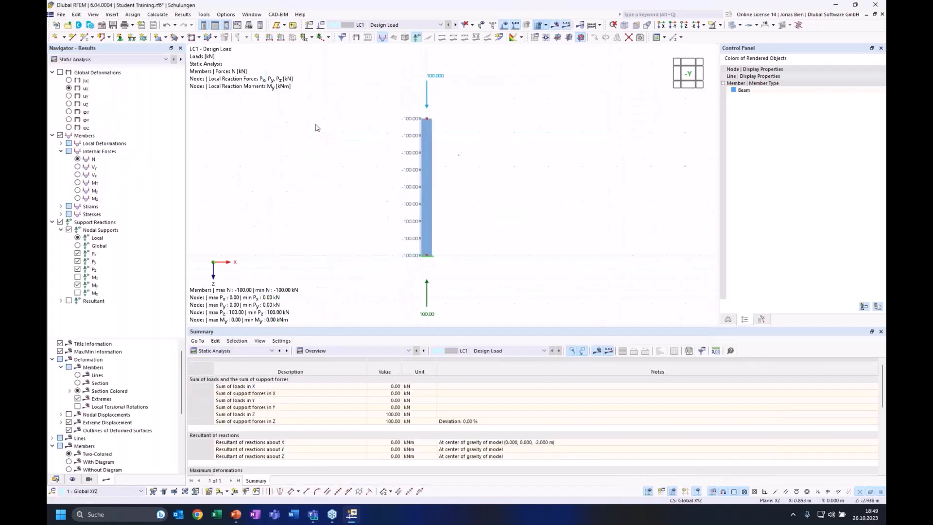
{"action": "left_click", "coordinate": [95, 59]}
{"action": "left_click", "coordinate": [100, 79]}
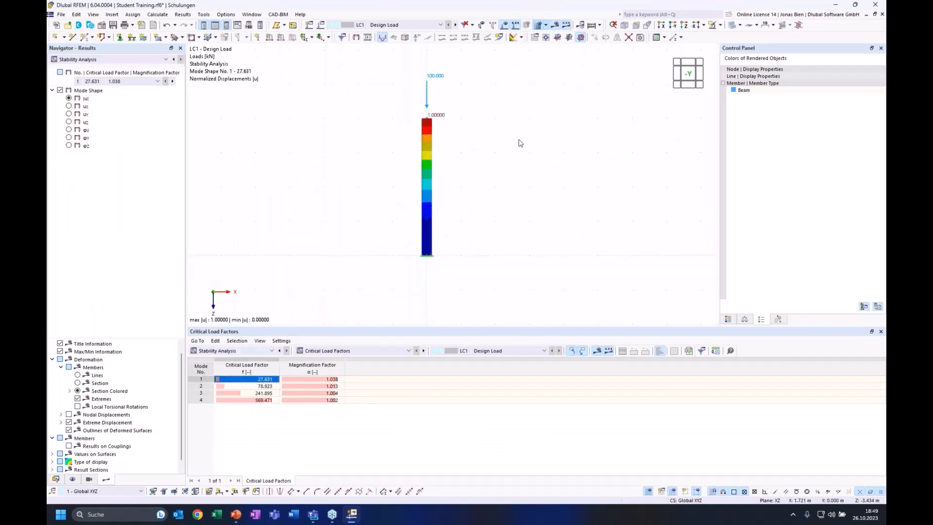
Step: Examine mode shapes 1 and 2 of the single column from the front and the side alongside their critical load factors
{"action": "middle_click_drag", "start_coordinate": [520, 144], "coordinate": [545, 144], "text": "ctrl"}
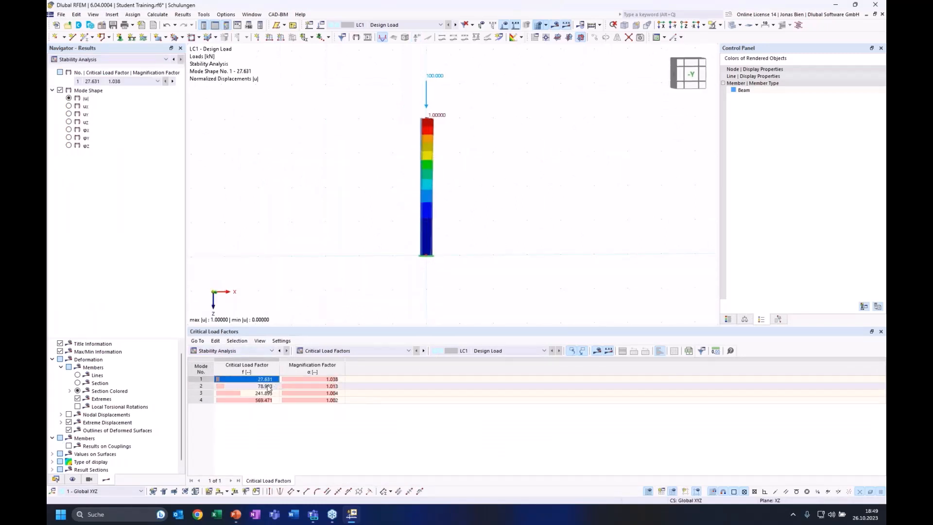
{"action": "middle_click_drag", "start_coordinate": [426, 202], "coordinate": [491, 199], "text": "ctrl"}
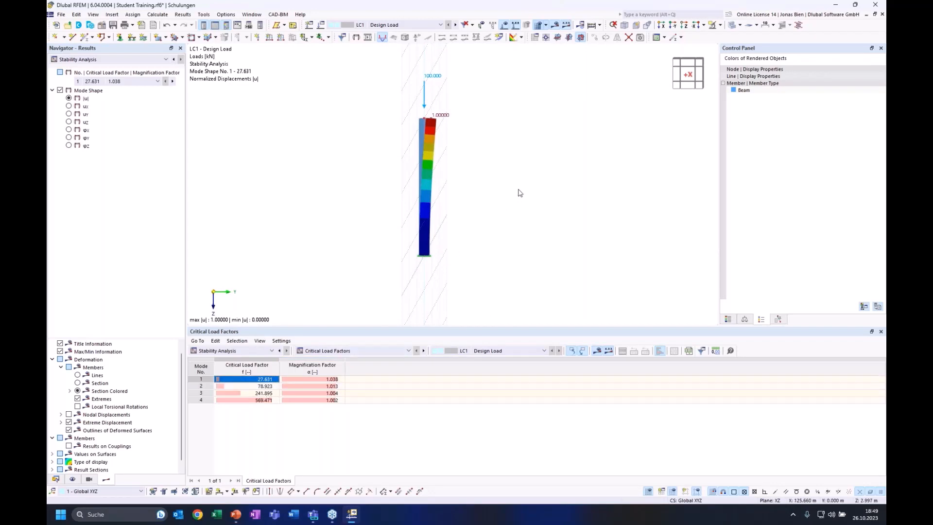
{"action": "left_click", "coordinate": [254, 386]}
{"action": "middle_click_drag", "start_coordinate": [487, 198], "coordinate": [344, 194], "text": "ctrl"}
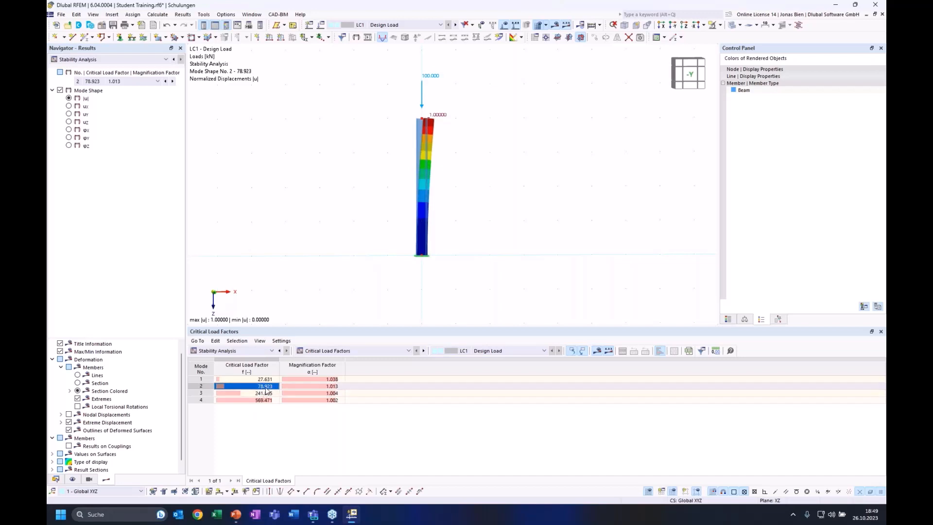
Step: Show the stability results by member and check the cantilever's effective length factors for mode 2
{"action": "left_click", "coordinate": [335, 350]}
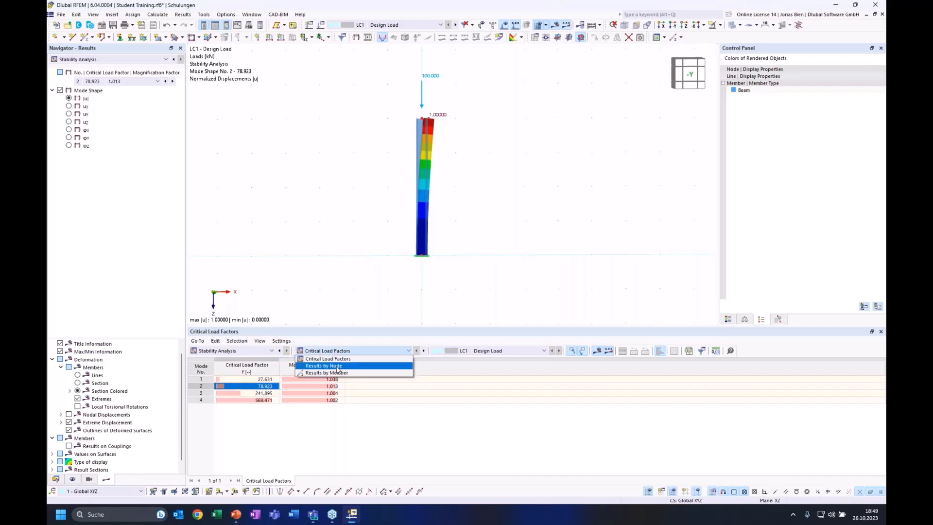
{"action": "left_click", "coordinate": [334, 373]}
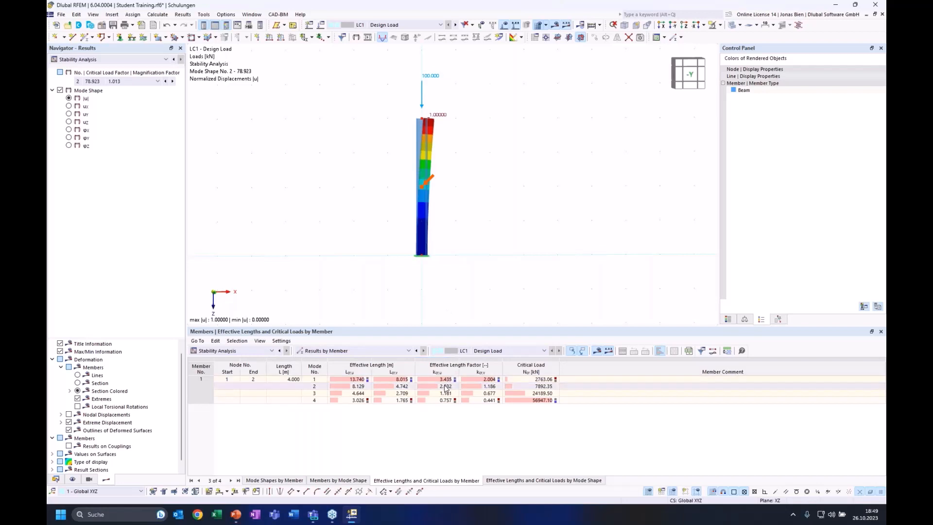
{"action": "left_click", "coordinate": [445, 386]}
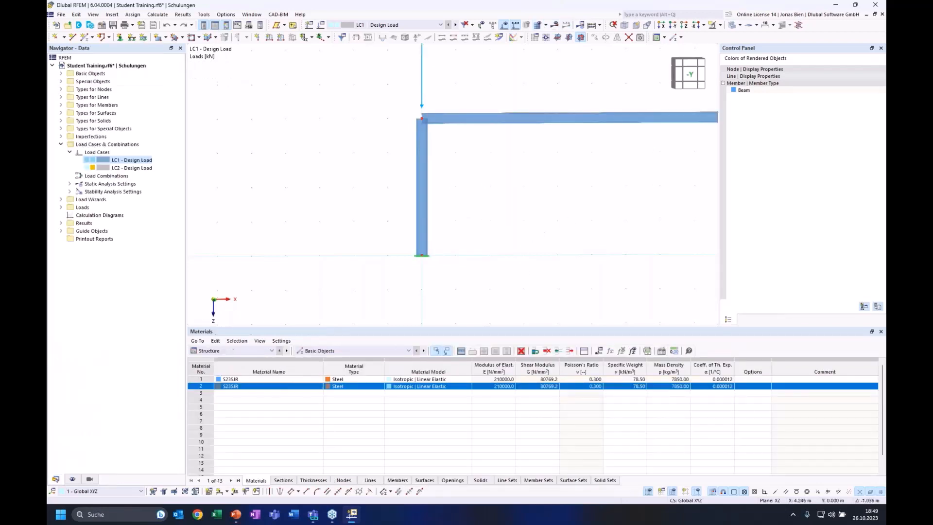
Step: Calculate LC1 for the restored two-column portal frame and show mode shape 3 in the stability results
{"action": "scroll", "coordinate": [440, 216], "scroll_direction": "down", "scroll_amount": 3}
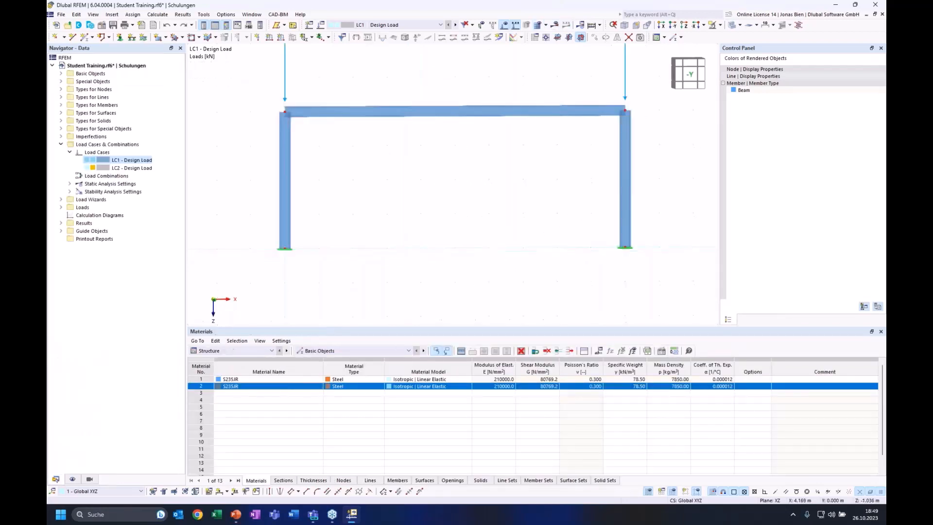
{"action": "middle_click_drag", "start_coordinate": [439, 217], "coordinate": [456, 232]}
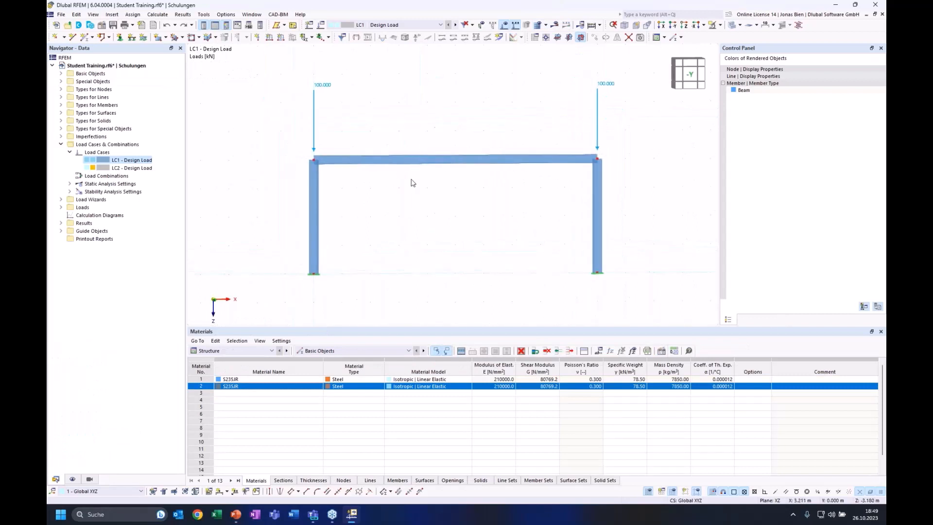
{"action": "left_click", "coordinate": [554, 25]}
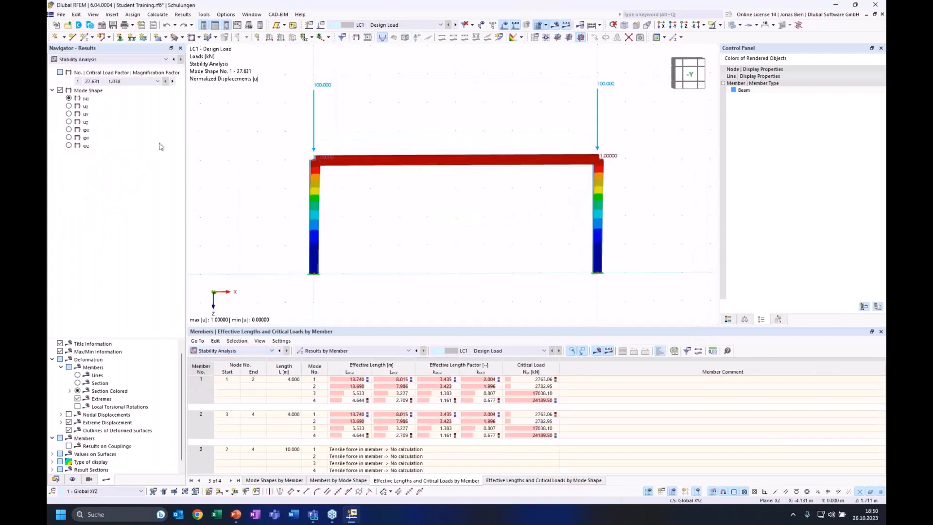
{"action": "left_click", "coordinate": [157, 81]}
{"action": "left_click", "coordinate": [112, 103]}
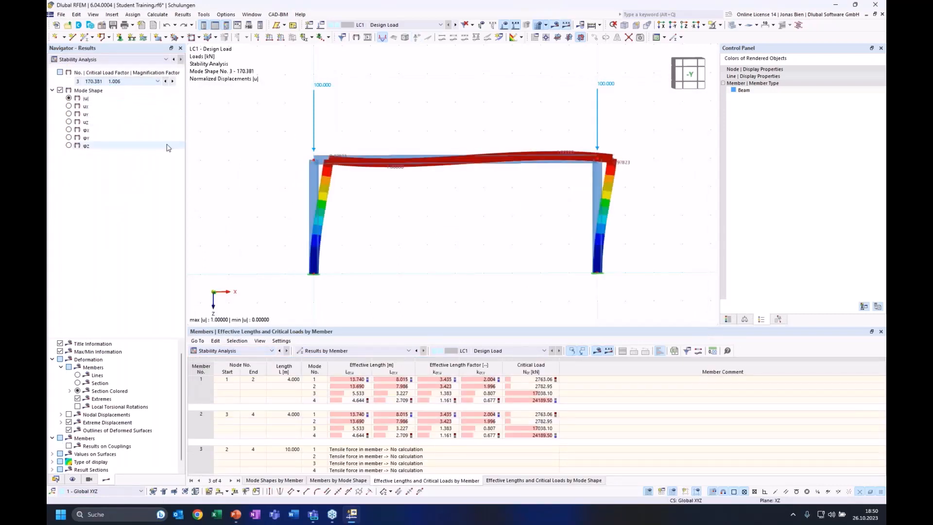
Step: Check the left column's effective lengths and effective length factors for mode 3, and view the deformed frame obliquely
{"action": "left_click", "coordinate": [228, 350]}
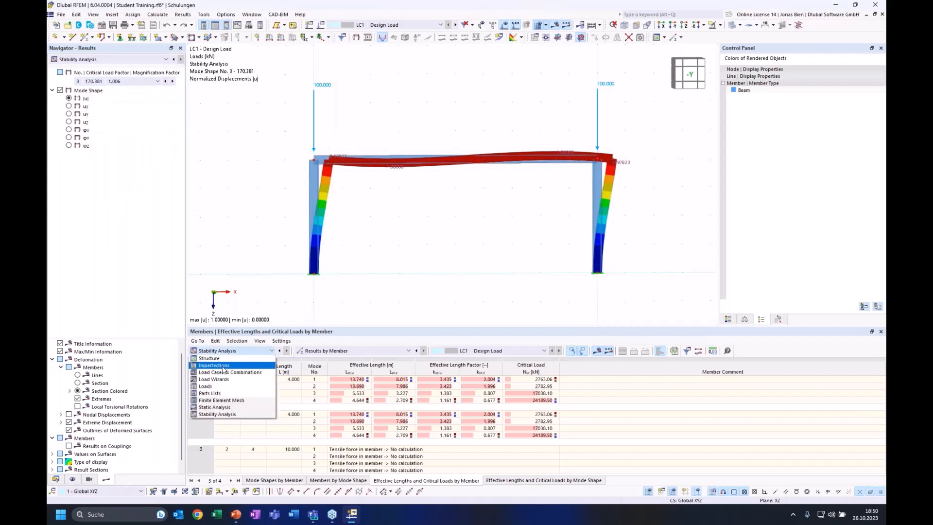
{"action": "left_click", "coordinate": [366, 219]}
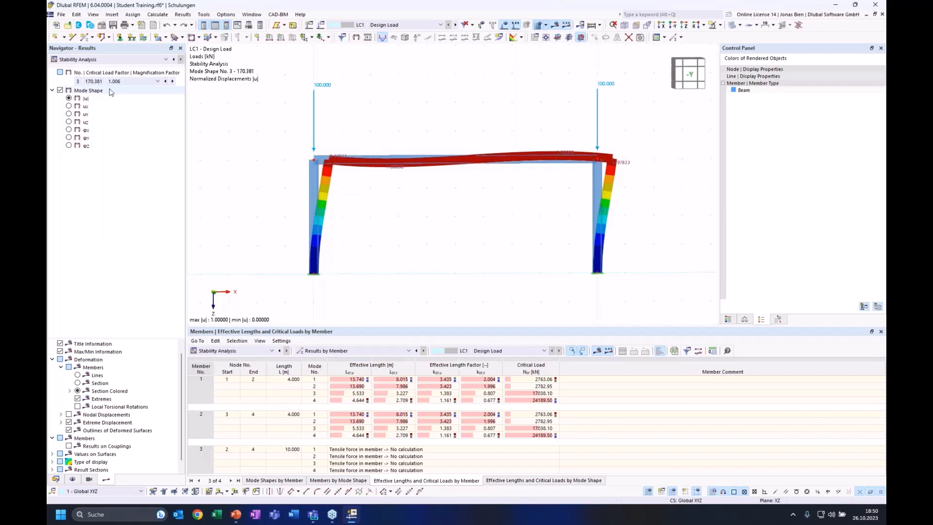
{"action": "left_click", "coordinate": [431, 392]}
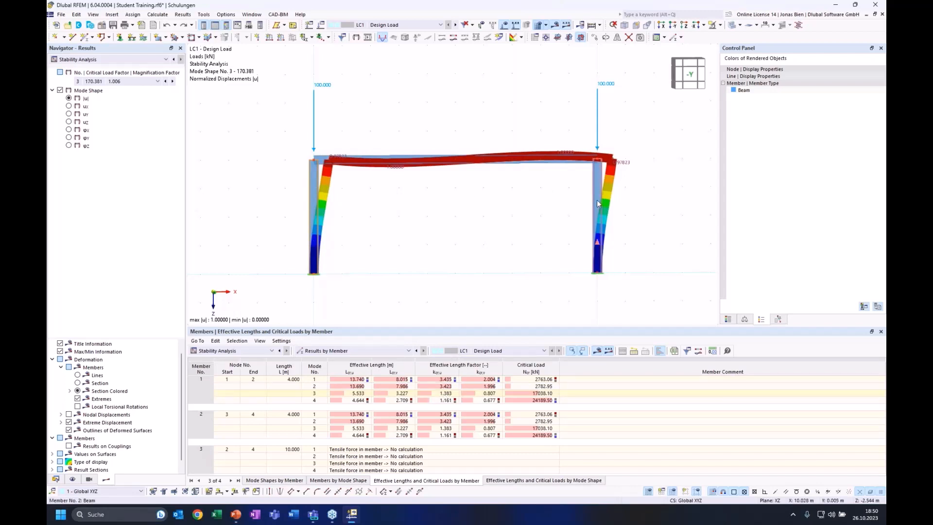
{"action": "left_click", "coordinate": [320, 394]}
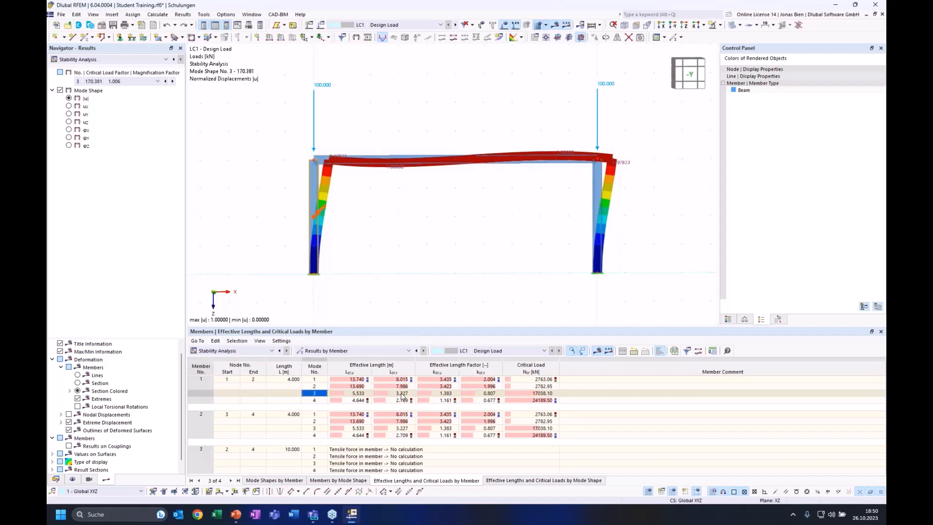
{"action": "left_click", "coordinate": [398, 393]}
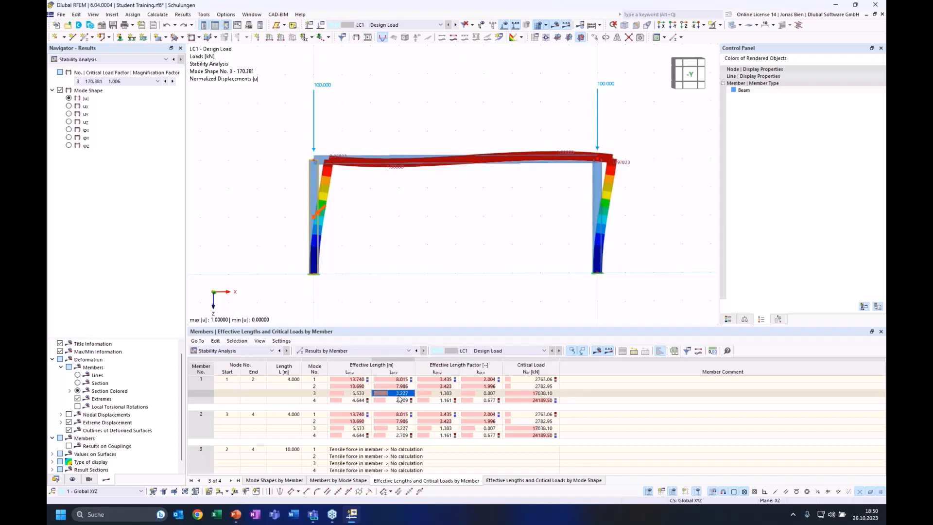
{"action": "left_click", "coordinate": [442, 393]}
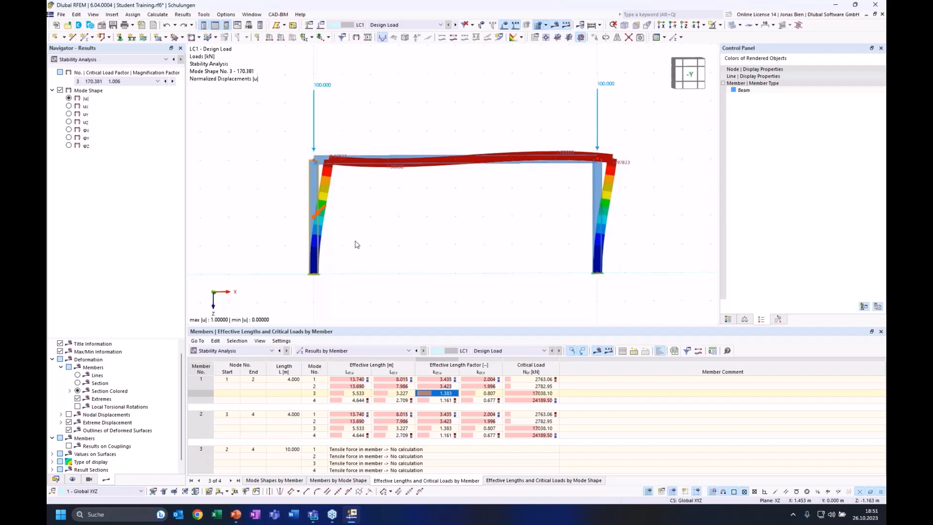
{"action": "middle_click_drag", "start_coordinate": [379, 246], "coordinate": [402, 247], "text": "ctrl"}
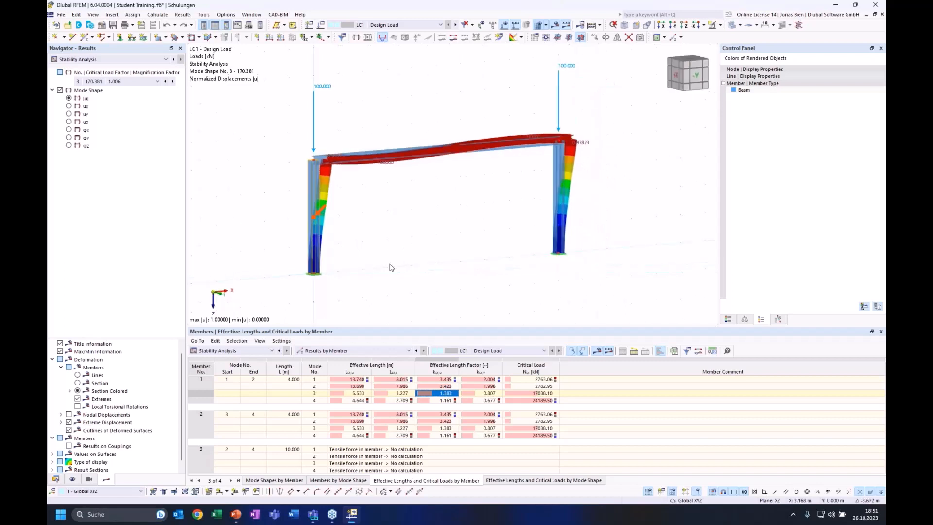
{"action": "middle_click_drag", "start_coordinate": [480, 215], "coordinate": [471, 253], "text": "ctrl"}
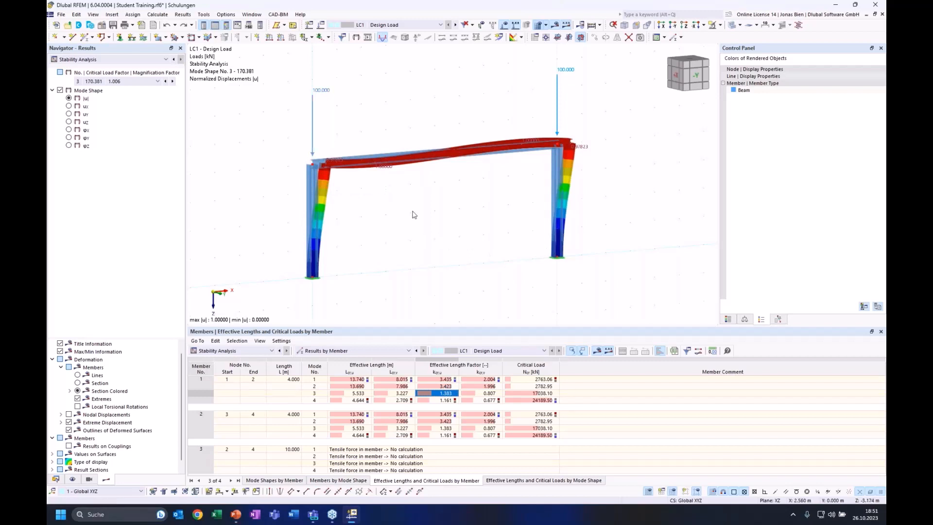
{"action": "middle_click_drag", "start_coordinate": [400, 237], "coordinate": [412, 243]}
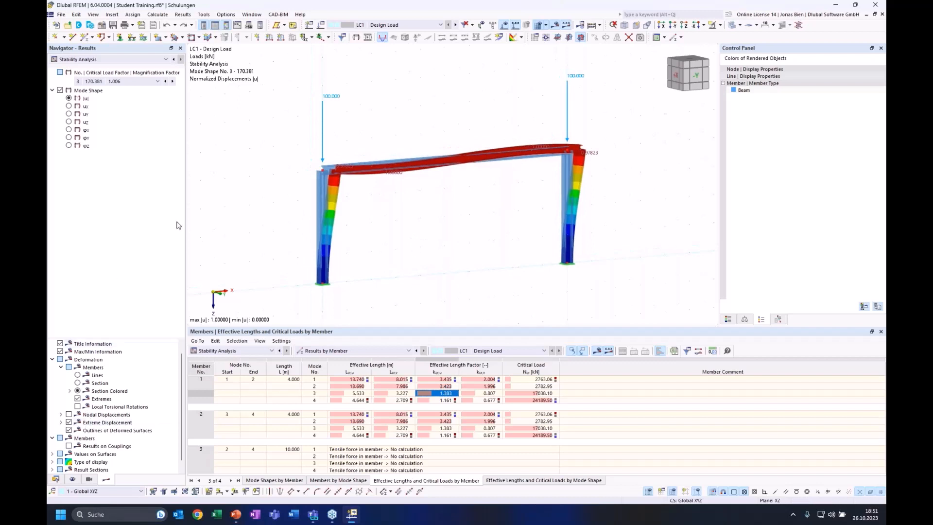
Step: Create a new nodal support in the global XYZ system that restrains only the translation uY, with all other directions free
{"action": "left_click", "coordinate": [120, 37]}
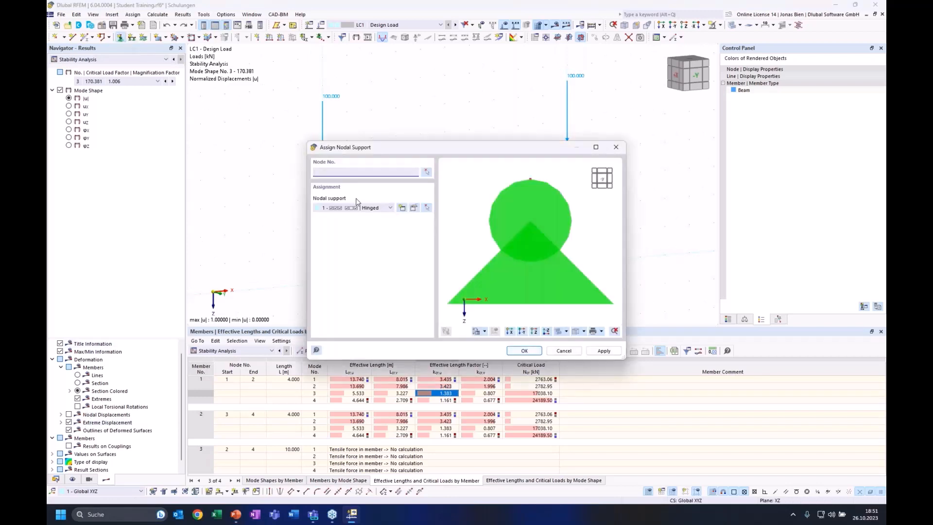
{"action": "left_click", "coordinate": [366, 208]}
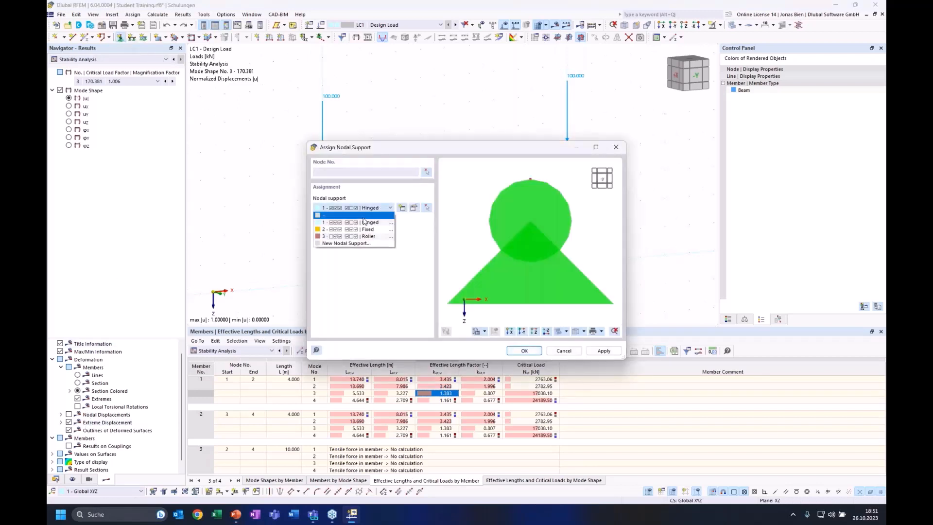
{"action": "left_click", "coordinate": [354, 244]}
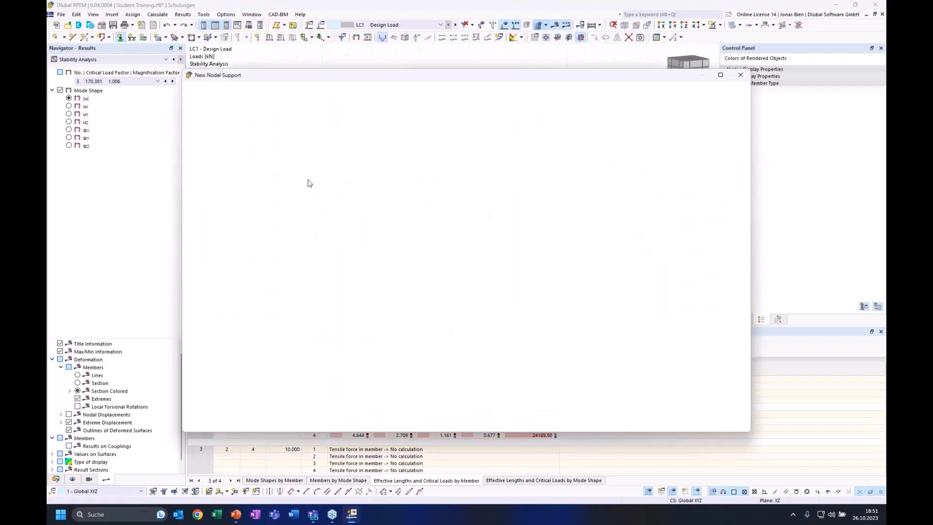
{"action": "left_click", "coordinate": [291, 184]}
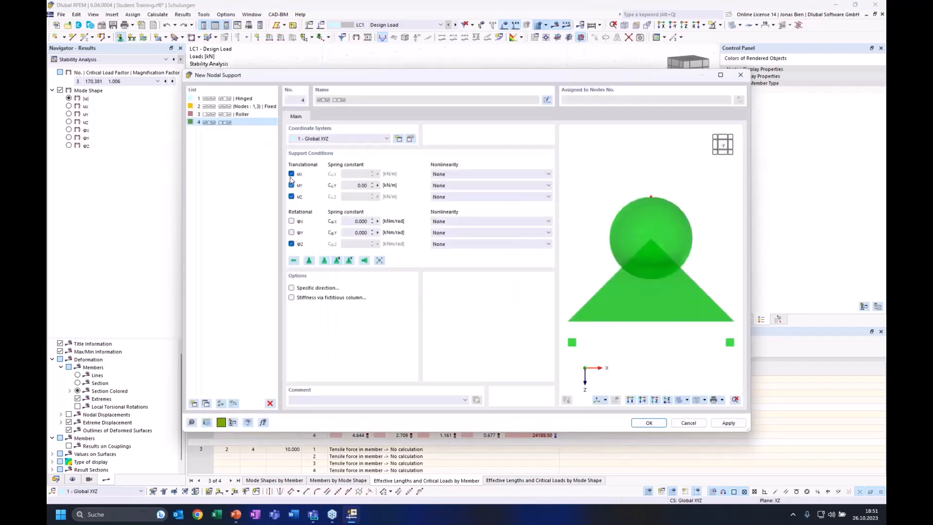
{"action": "left_click_drag", "start_coordinate": [312, 78], "coordinate": [418, 96]}
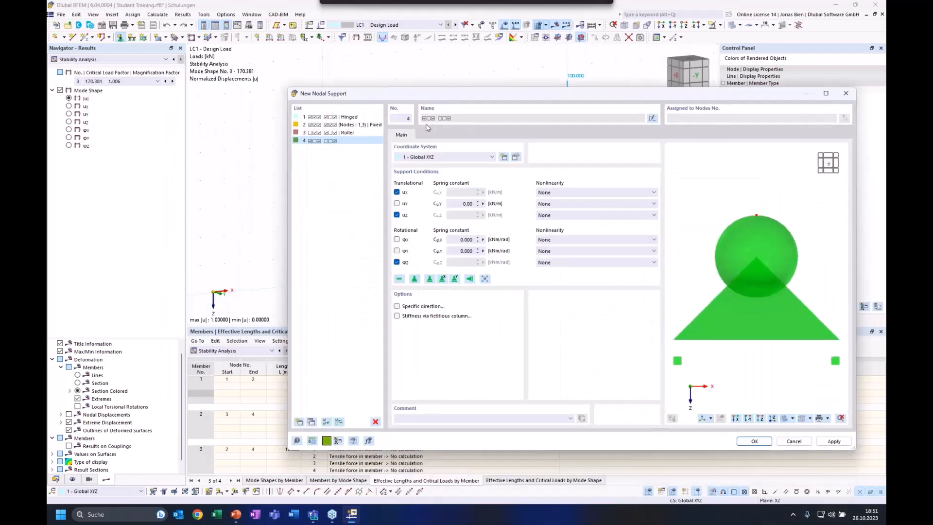
{"action": "left_click", "coordinate": [396, 203]}
{"action": "left_click", "coordinate": [396, 192]}
{"action": "left_click", "coordinate": [397, 215]}
{"action": "left_click", "coordinate": [397, 262]}
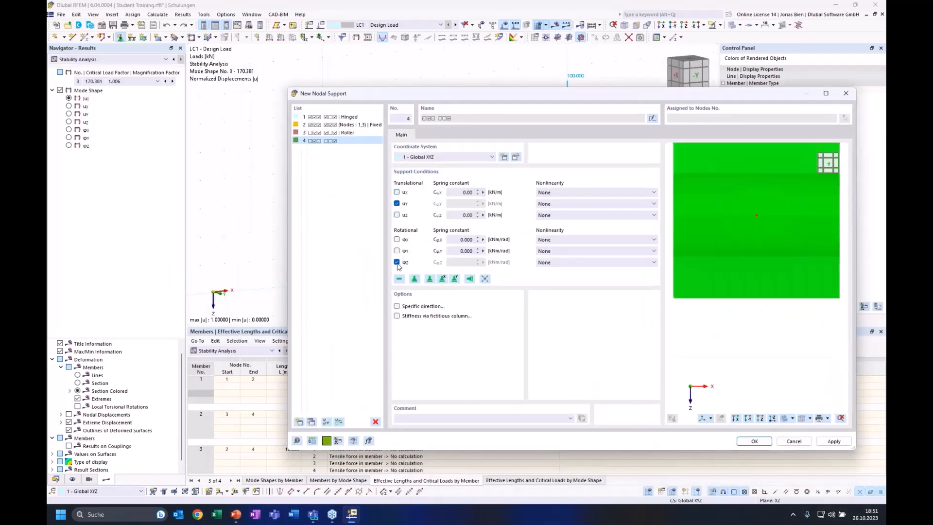
{"action": "left_click", "coordinate": [754, 441]}
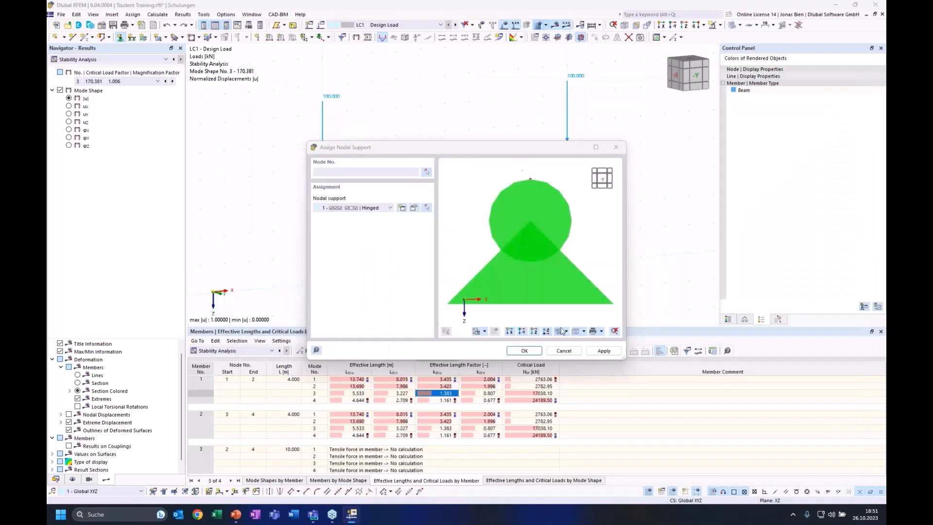
Step: Assign the uY support to the column heads at nodes 2 and 4, and calculate the results of LC1
{"action": "left_click", "coordinate": [427, 171]}
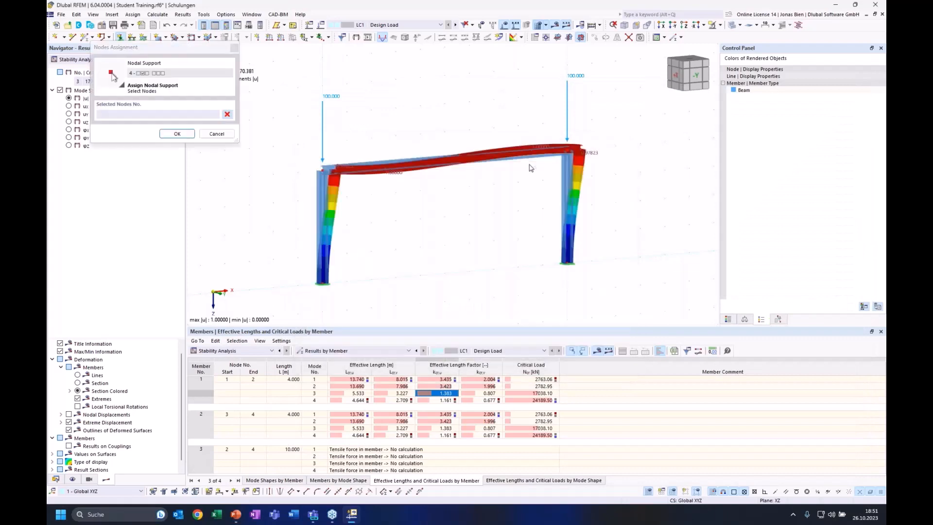
{"action": "left_click", "coordinate": [177, 135]}
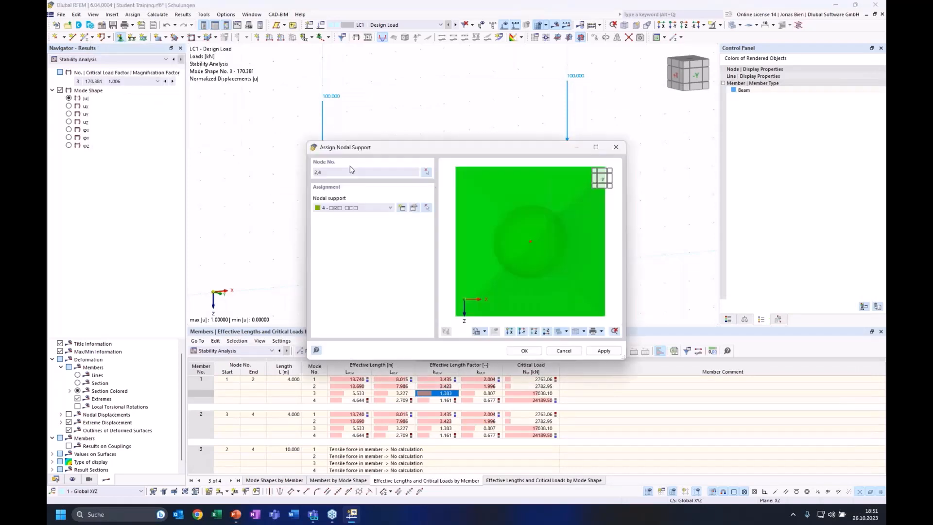
{"action": "left_click", "coordinate": [527, 350]}
{"action": "middle_click_drag", "start_coordinate": [430, 236], "coordinate": [464, 237], "text": "ctrl"}
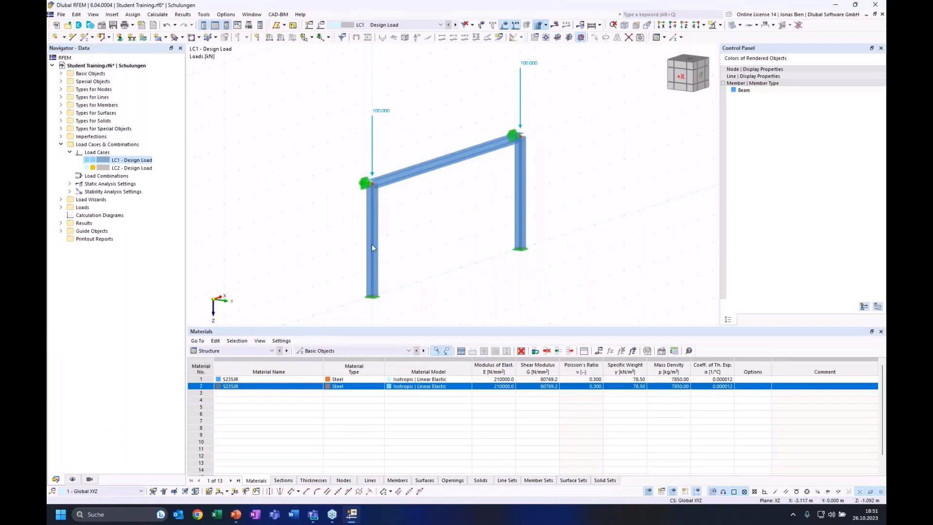
{"action": "left_click", "coordinate": [553, 26]}
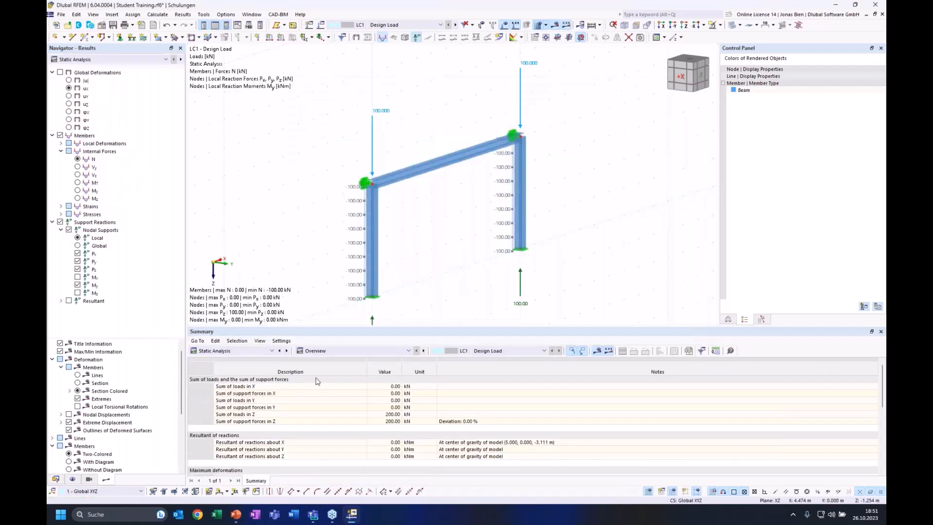
Step: Display the critical load factors of LC1's stability analysis and examine mode shape 1 from the front of the frame
{"action": "left_click", "coordinate": [246, 351]}
{"action": "left_click", "coordinate": [230, 413]}
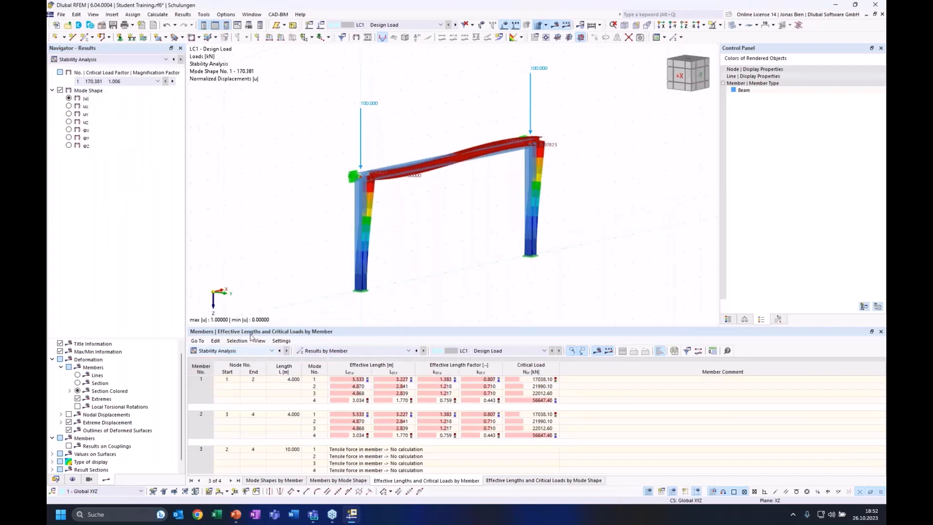
{"action": "left_click", "coordinate": [321, 362]}
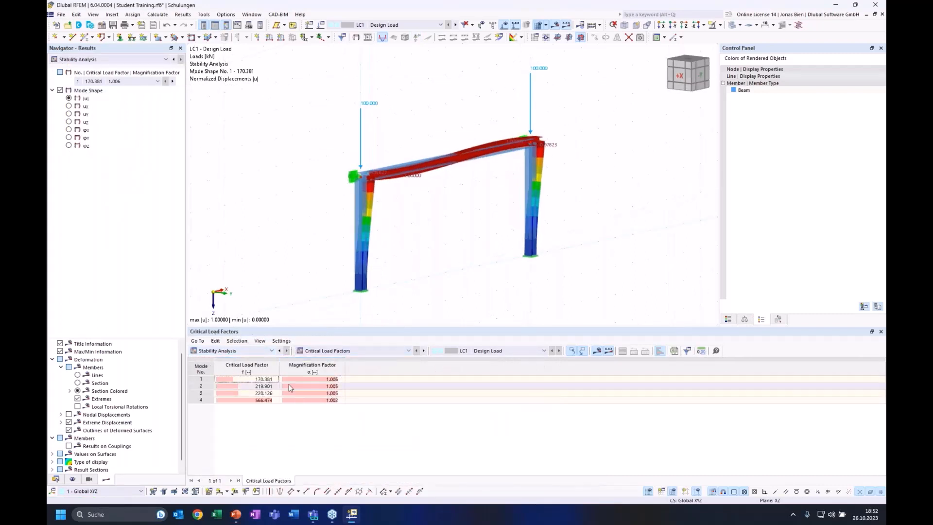
{"action": "left_click", "coordinate": [264, 380]}
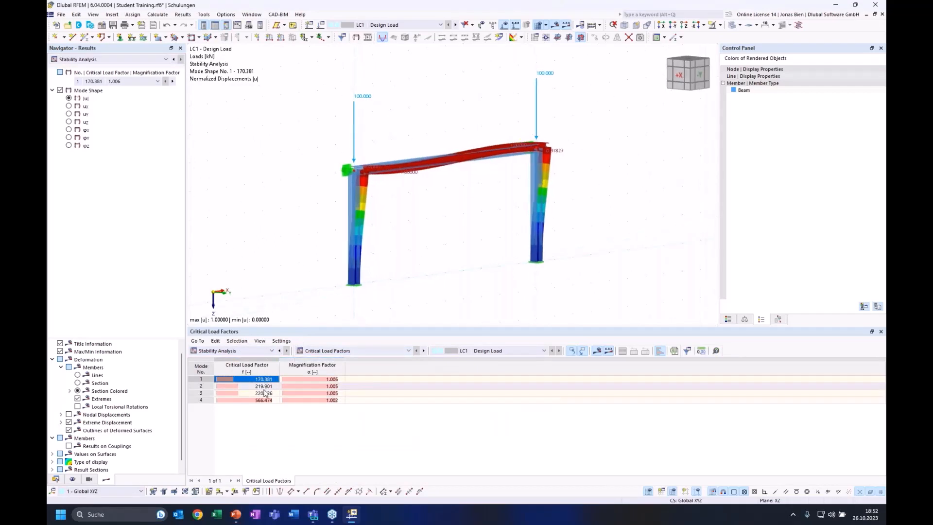
{"action": "middle_click_drag", "start_coordinate": [440, 244], "coordinate": [418, 211], "text": "ctrl"}
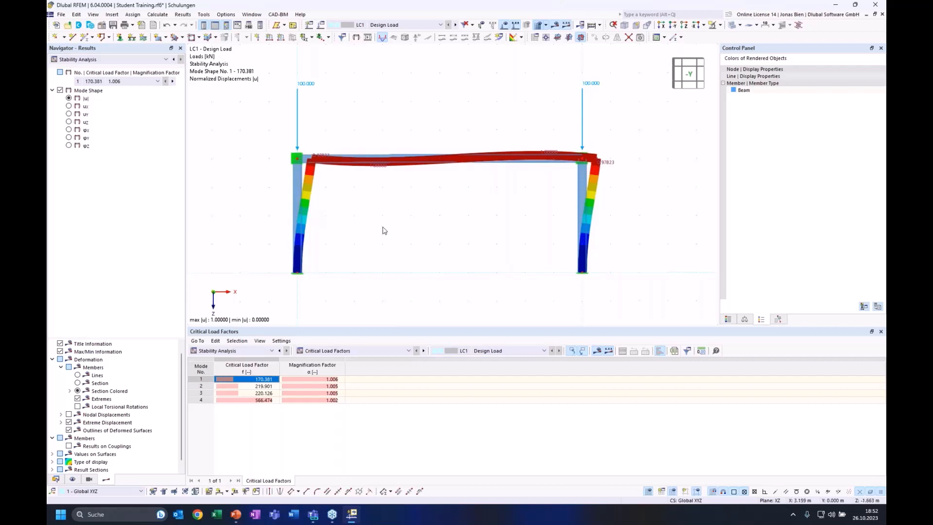
{"action": "middle_click_drag", "start_coordinate": [405, 237], "coordinate": [442, 235], "text": "ctrl"}
Step: Show mode shape 2 from the critical load factors and examine the columns' buckling along the X-axis
{"action": "left_click", "coordinate": [263, 386]}
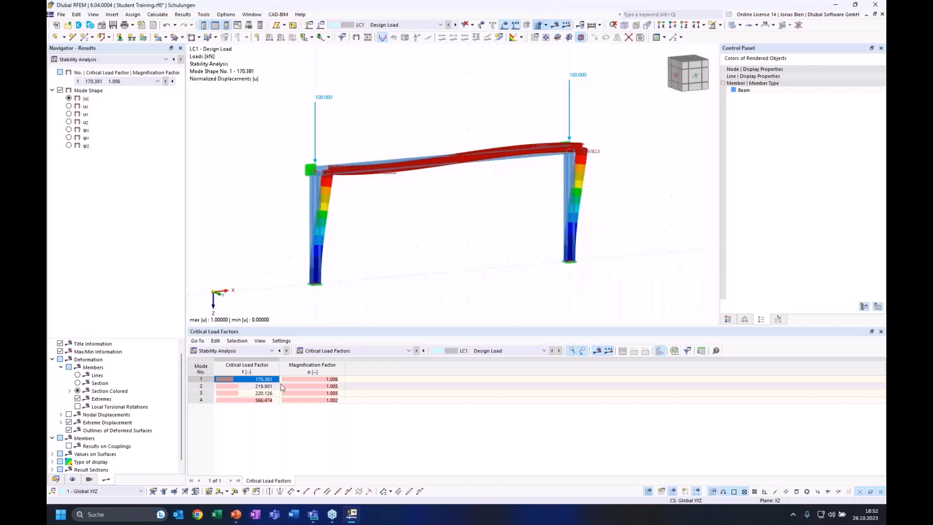
{"action": "middle_click_drag", "start_coordinate": [383, 254], "coordinate": [534, 241], "text": "ctrl"}
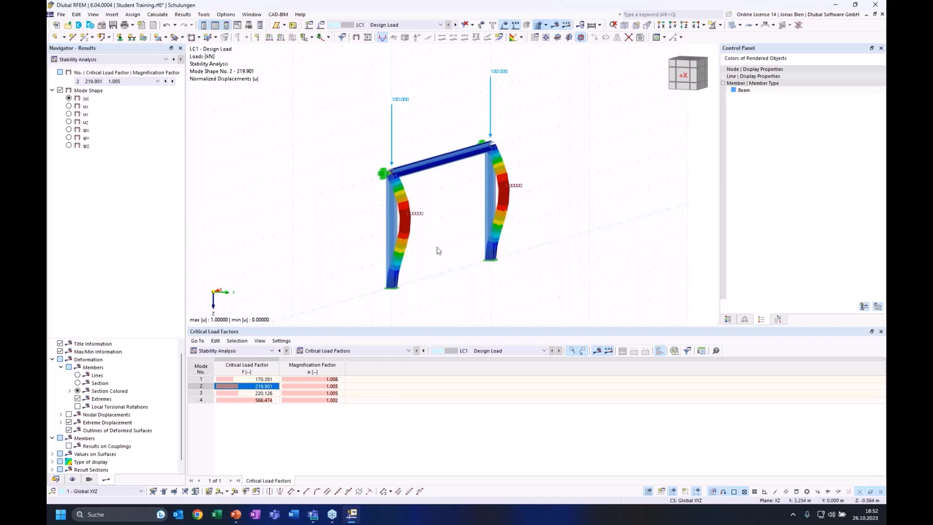
{"action": "middle_click_drag", "start_coordinate": [424, 254], "coordinate": [458, 228], "text": "ctrl"}
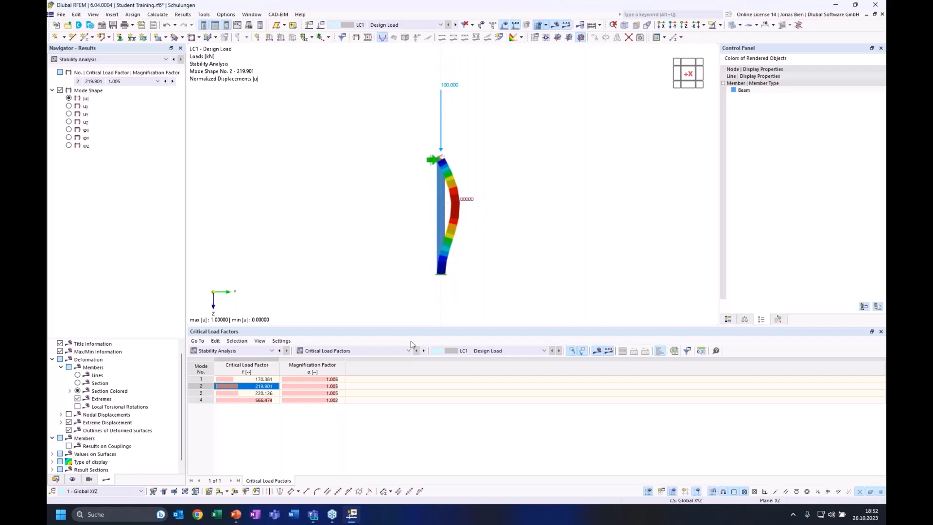
Step: List the stability results by member and check the left column's effective length factor kcr,v for mode 2
{"action": "left_click", "coordinate": [347, 350]}
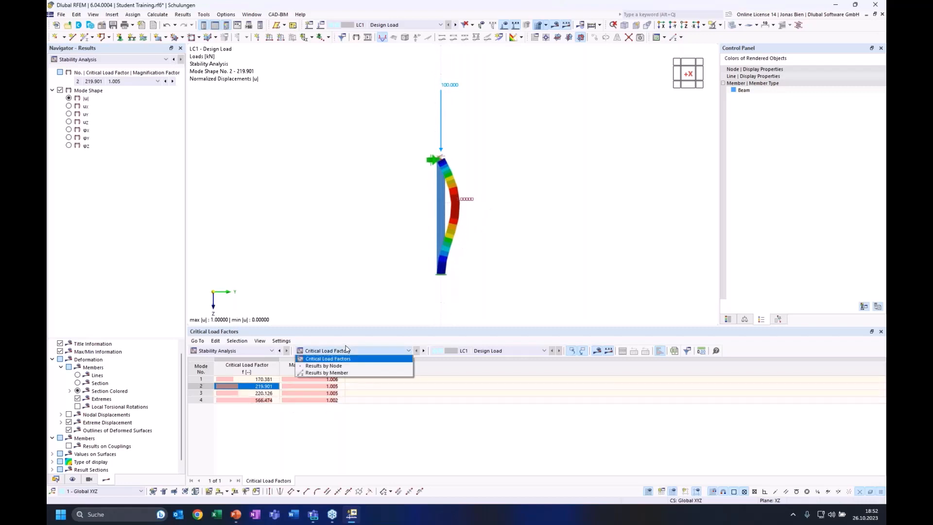
{"action": "left_click", "coordinate": [347, 373]}
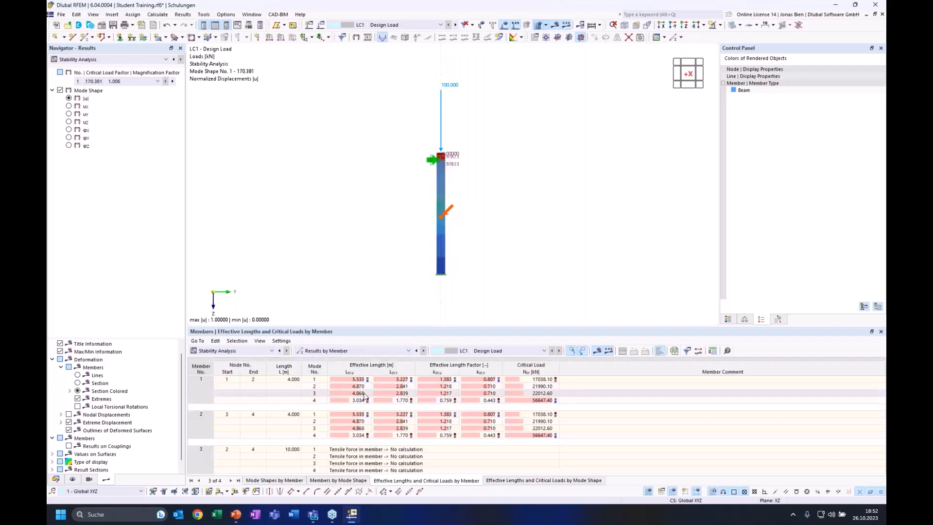
{"action": "left_click", "coordinate": [363, 393]}
{"action": "middle_click_drag", "start_coordinate": [448, 242], "coordinate": [421, 232], "text": "ctrl"}
{"action": "left_click", "coordinate": [469, 386]}
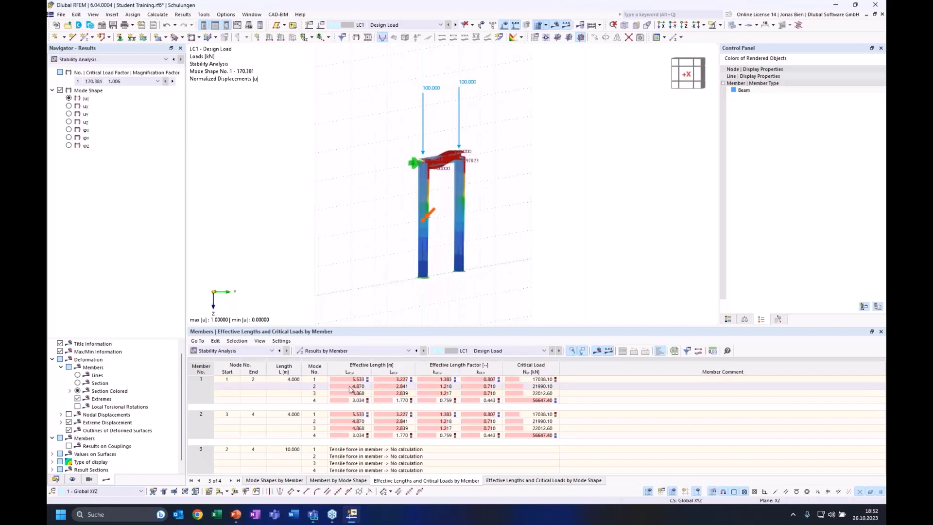
{"action": "left_click", "coordinate": [489, 386]}
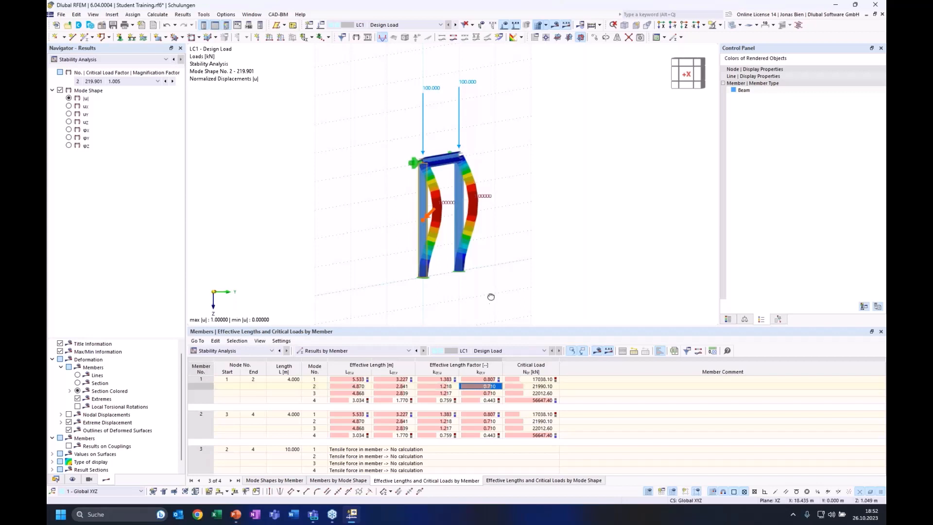
Step: Examine the buckled shape of both columns and the lateral head supports in mode shape 2 from several oblique angles
{"action": "middle_click_drag", "start_coordinate": [491, 296], "coordinate": [505, 298], "text": "ctrl"}
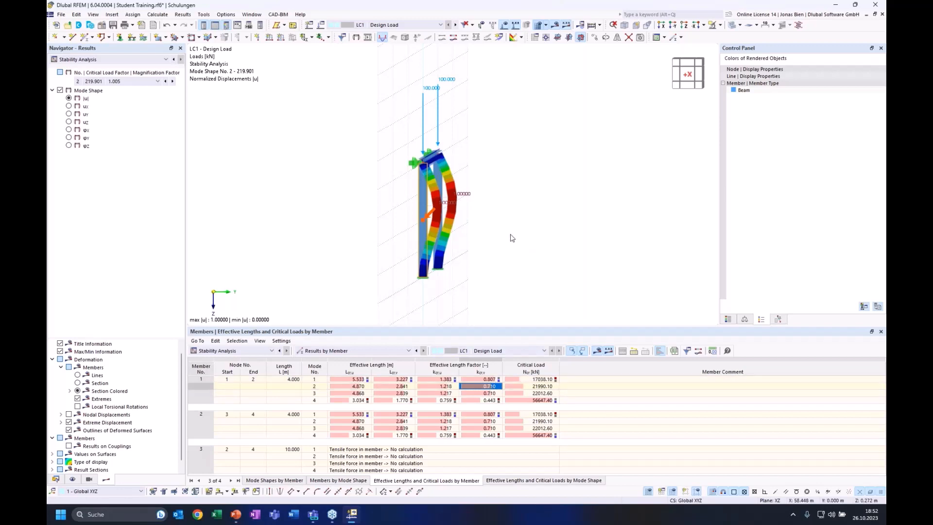
{"action": "middle_click_drag", "start_coordinate": [519, 237], "coordinate": [445, 282], "text": "ctrl"}
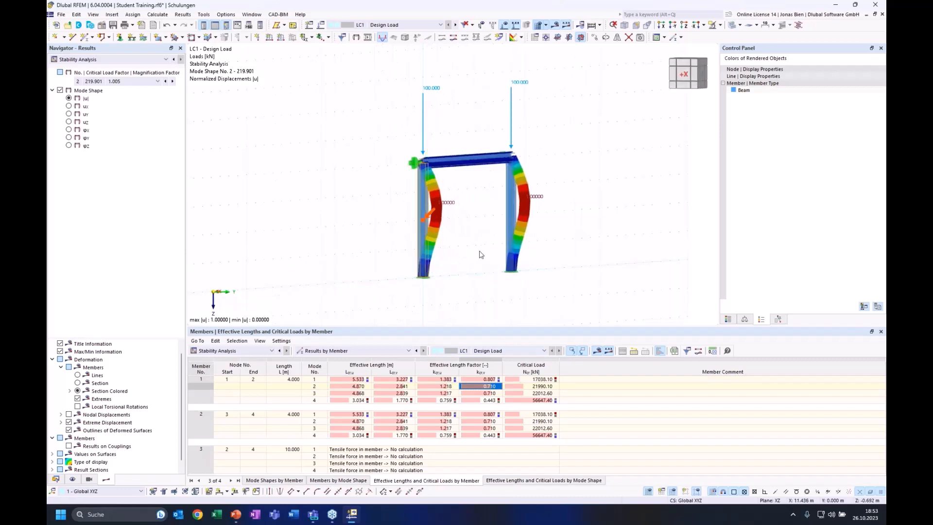
{"action": "middle_click_drag", "start_coordinate": [478, 172], "coordinate": [449, 193], "text": "ctrl"}
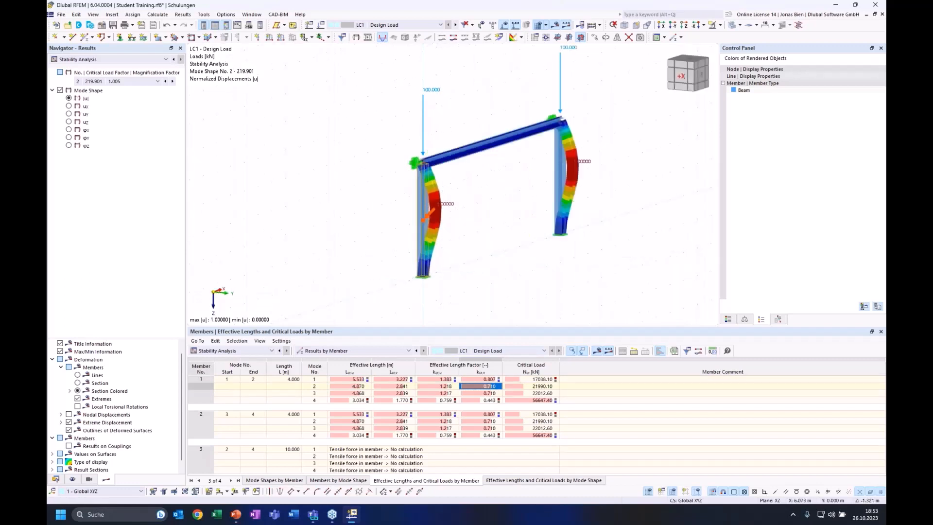
{"action": "middle_click_drag", "start_coordinate": [481, 106], "coordinate": [467, 106], "text": "ctrl"}
{"action": "middle_click_drag", "start_coordinate": [501, 176], "coordinate": [471, 197]}
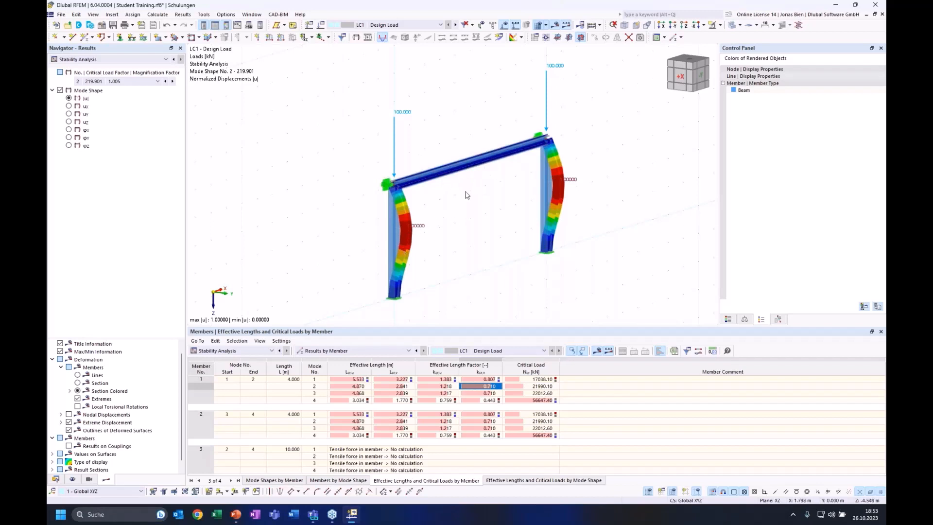
{"action": "middle_click_drag", "start_coordinate": [502, 227], "coordinate": [504, 202], "text": "ctrl"}
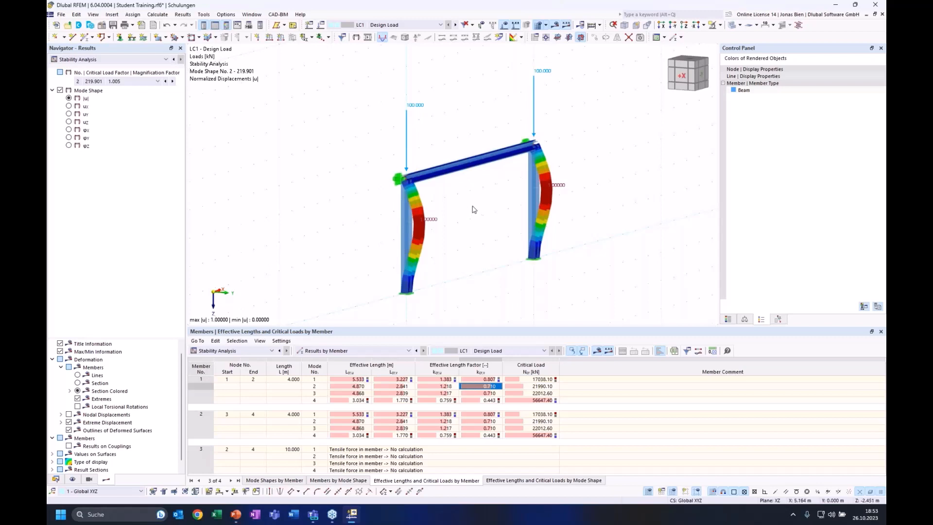
{"action": "middle_click_drag", "start_coordinate": [471, 198], "coordinate": [457, 210], "text": "ctrl"}
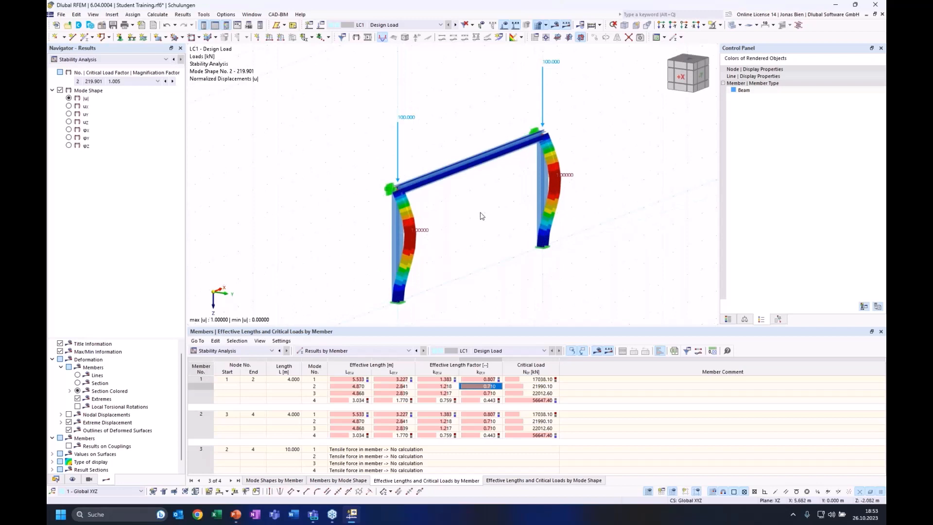
{"action": "middle_click_drag", "start_coordinate": [496, 206], "coordinate": [495, 204]}
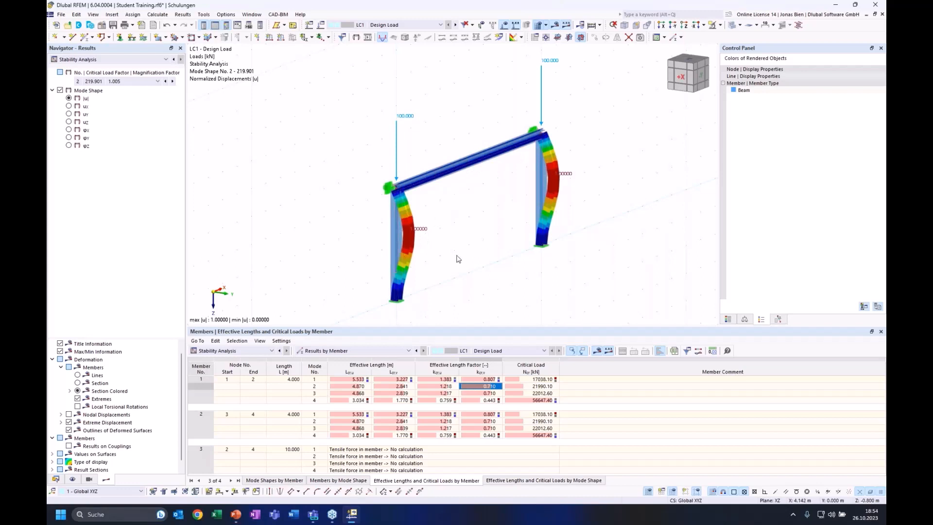
{"action": "middle_click_drag", "start_coordinate": [472, 230], "coordinate": [469, 231]}
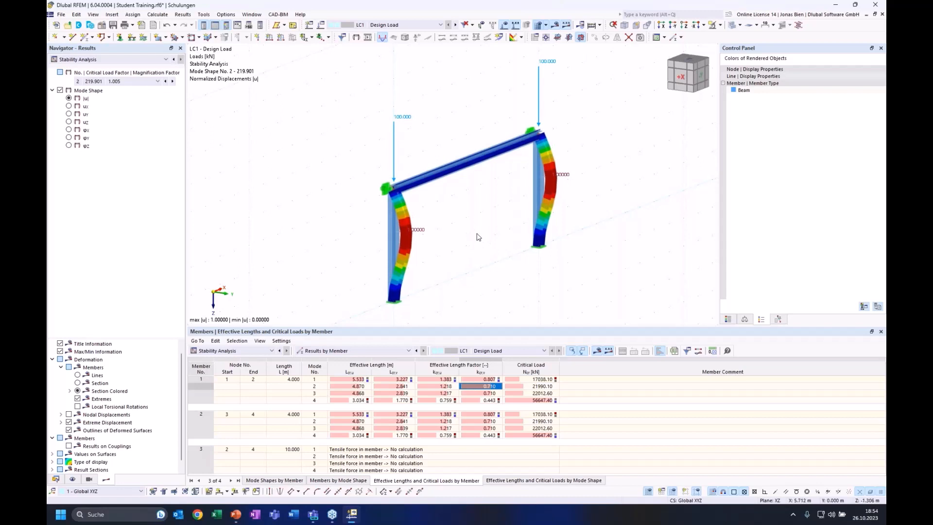
Step: Review the analysis and design add-ons in the model's base data, and close the dialog without applying changes
{"action": "left_click", "coordinate": [55, 481]}
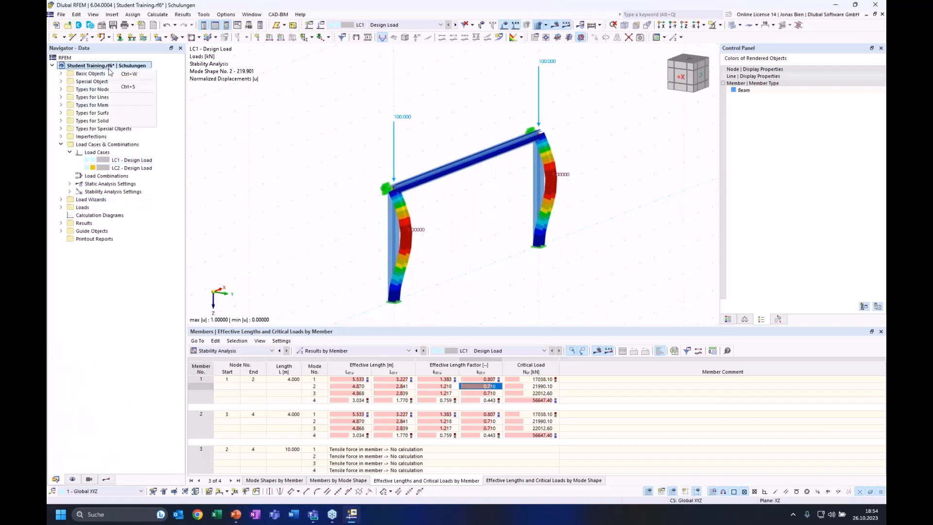
{"action": "right_click", "coordinate": [109, 68]}
{"action": "left_click", "coordinate": [124, 75]}
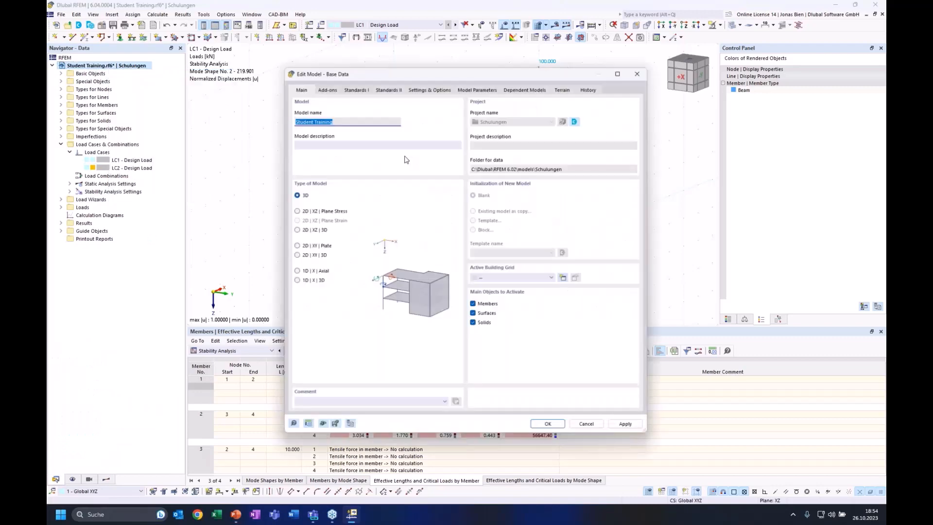
{"action": "left_click", "coordinate": [327, 87]}
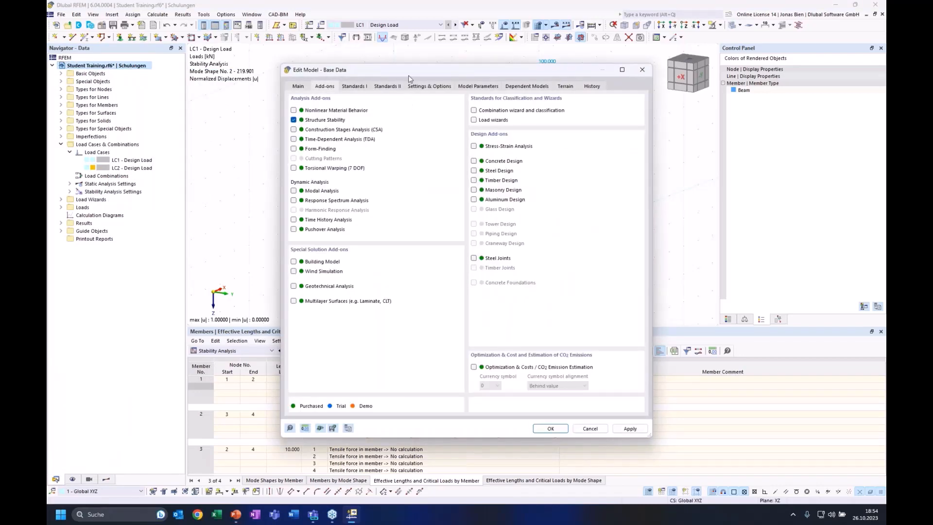
{"action": "left_click_drag", "start_coordinate": [409, 77], "coordinate": [580, 82]}
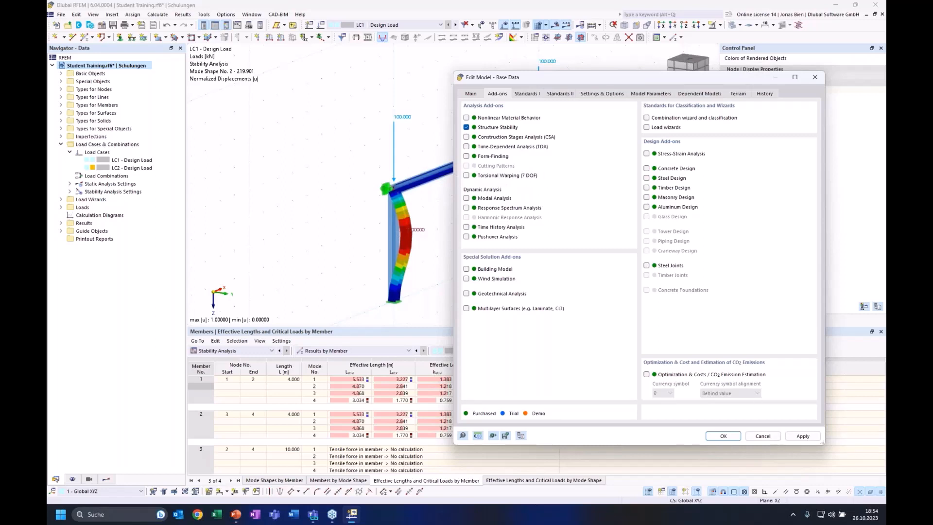
{"action": "left_click", "coordinate": [763, 435]}
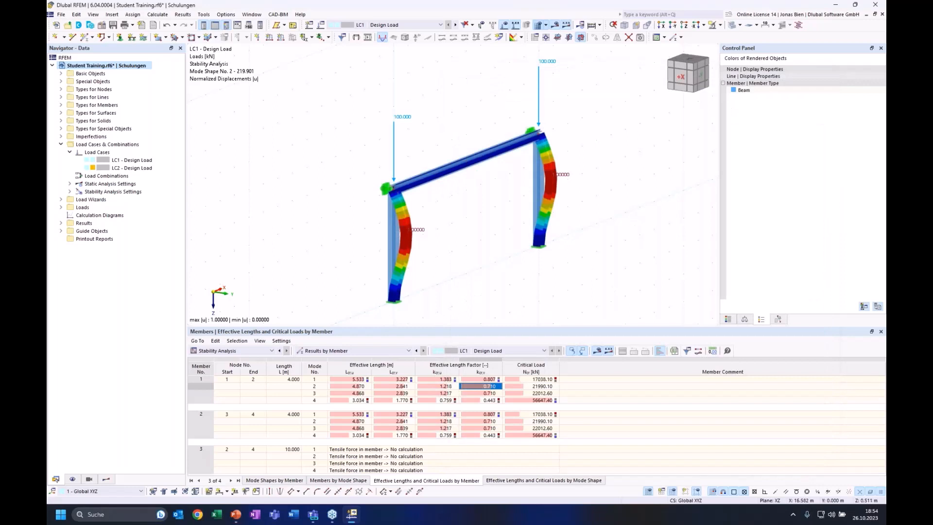
{"action": "middle_click_drag", "start_coordinate": [639, 236], "coordinate": [634, 252]}
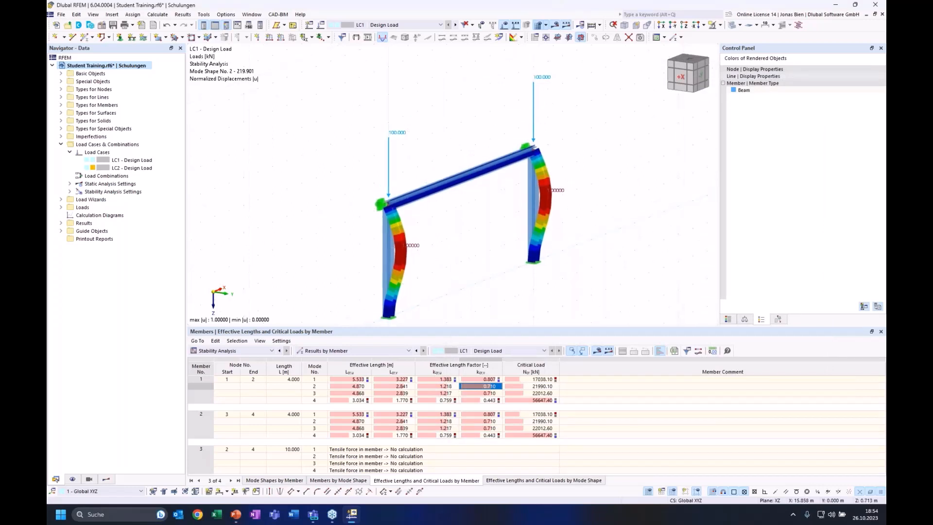
{"action": "middle_click_drag", "start_coordinate": [621, 244], "coordinate": [610, 230]}
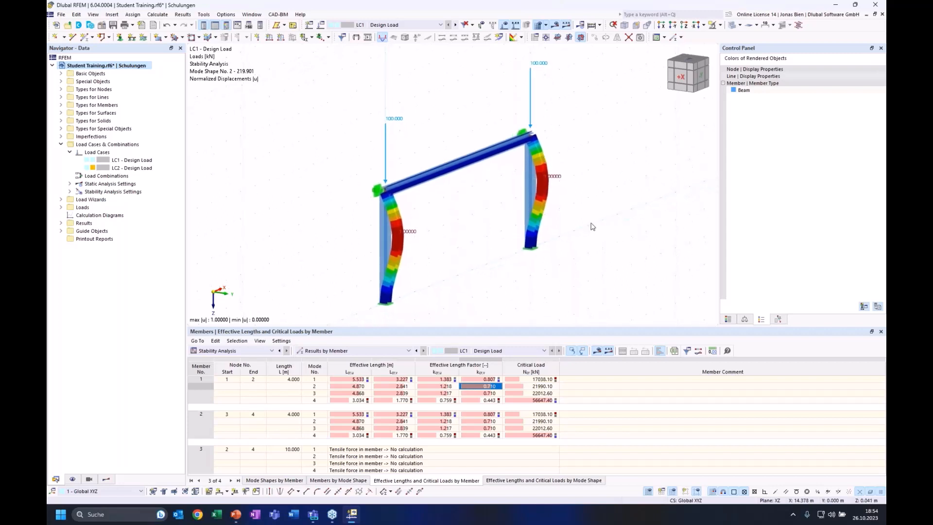
{"action": "middle_click_drag", "start_coordinate": [590, 204], "coordinate": [586, 234], "text": "ctrl"}
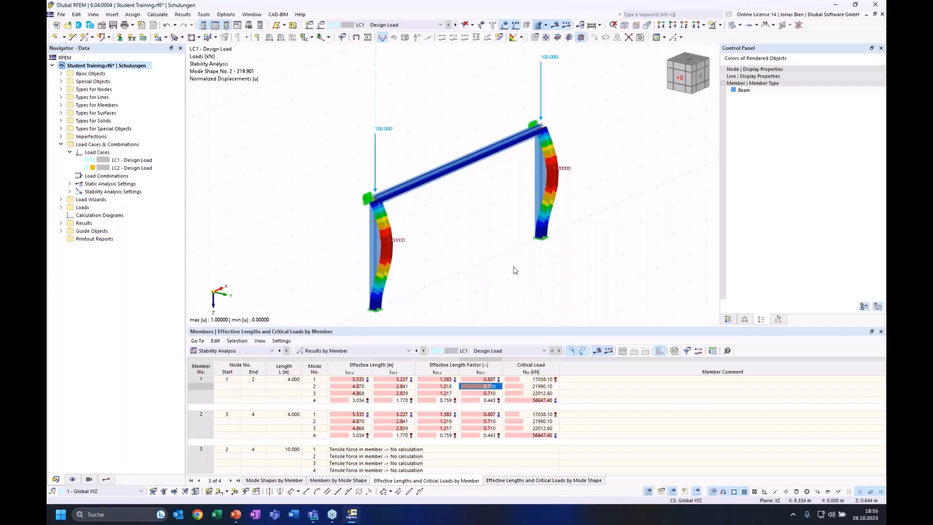
{"action": "key", "text": "alt+Tab"}
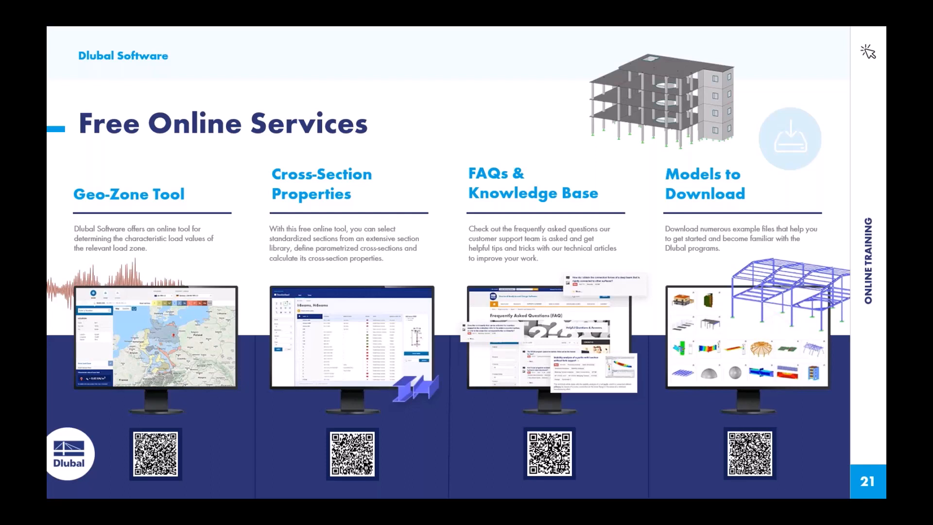
{"action": "key", "text": "Right"}
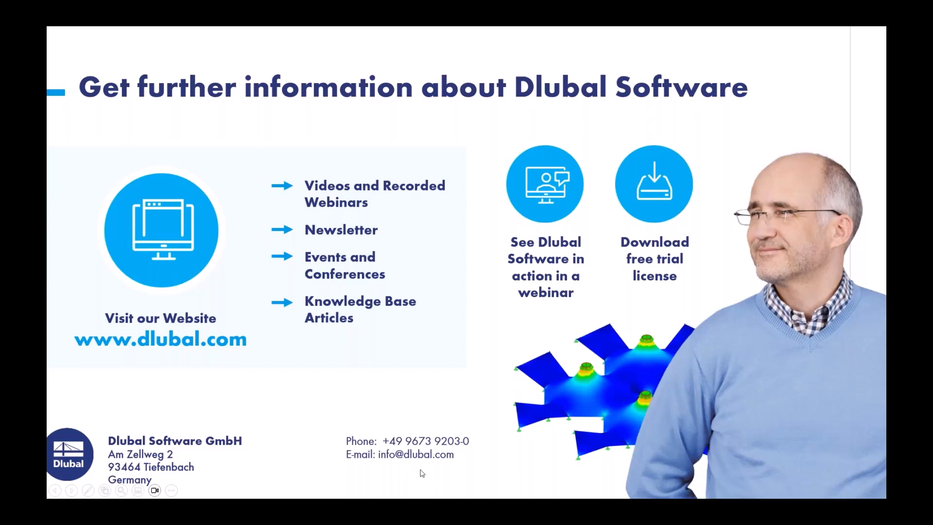
{"action": "key", "text": "Left"}
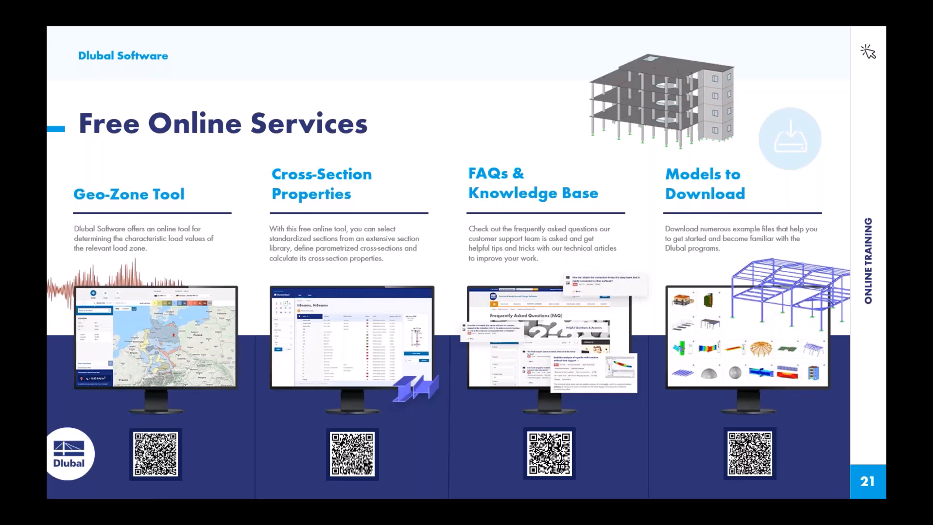
{"action": "key", "text": "Right"}
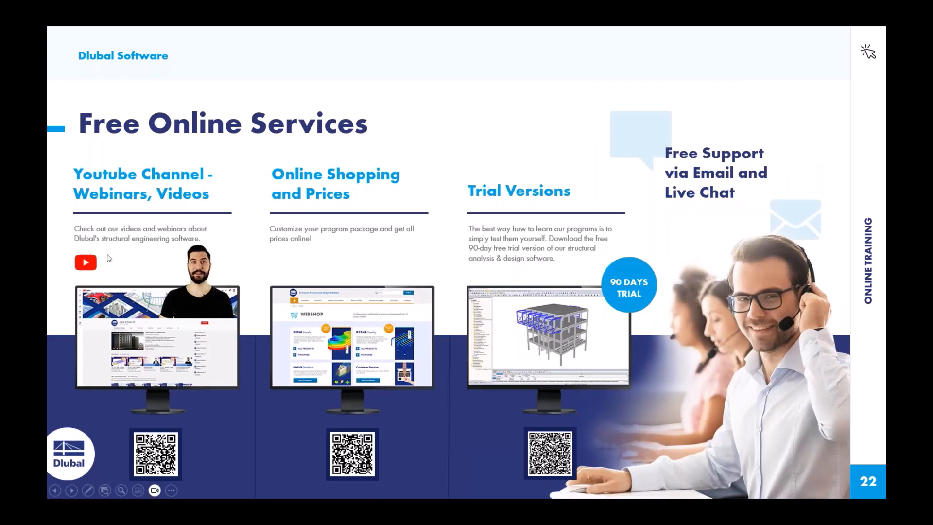